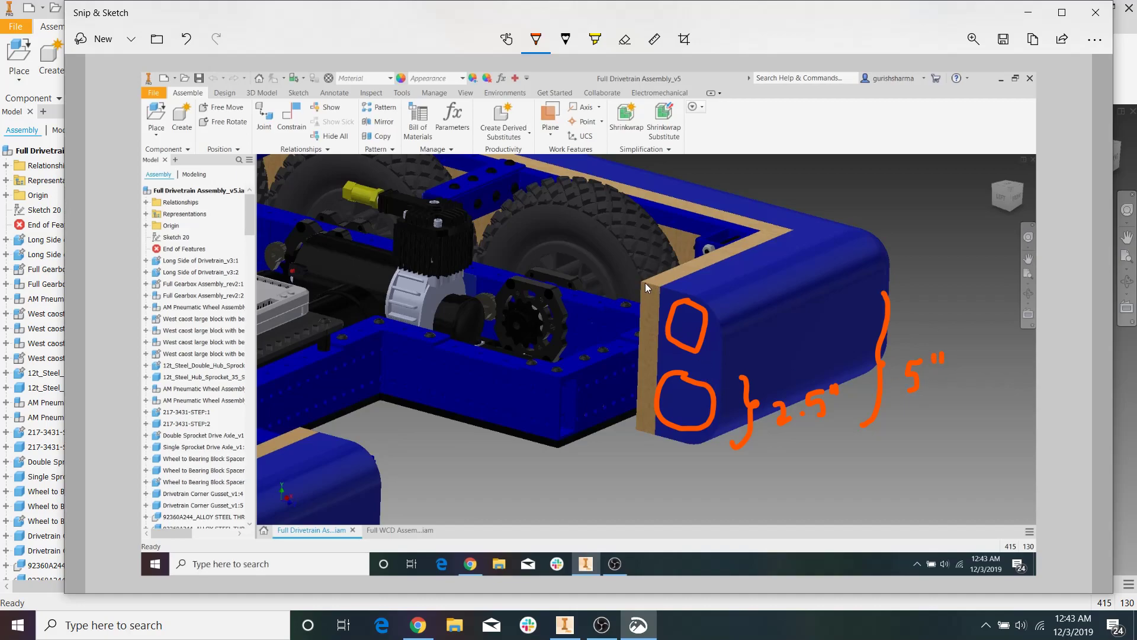
Annotate the plywood thickness as 3/4" on the bumper screenshot, then close the snip
left_click_drag(644, 265, 642, 272)
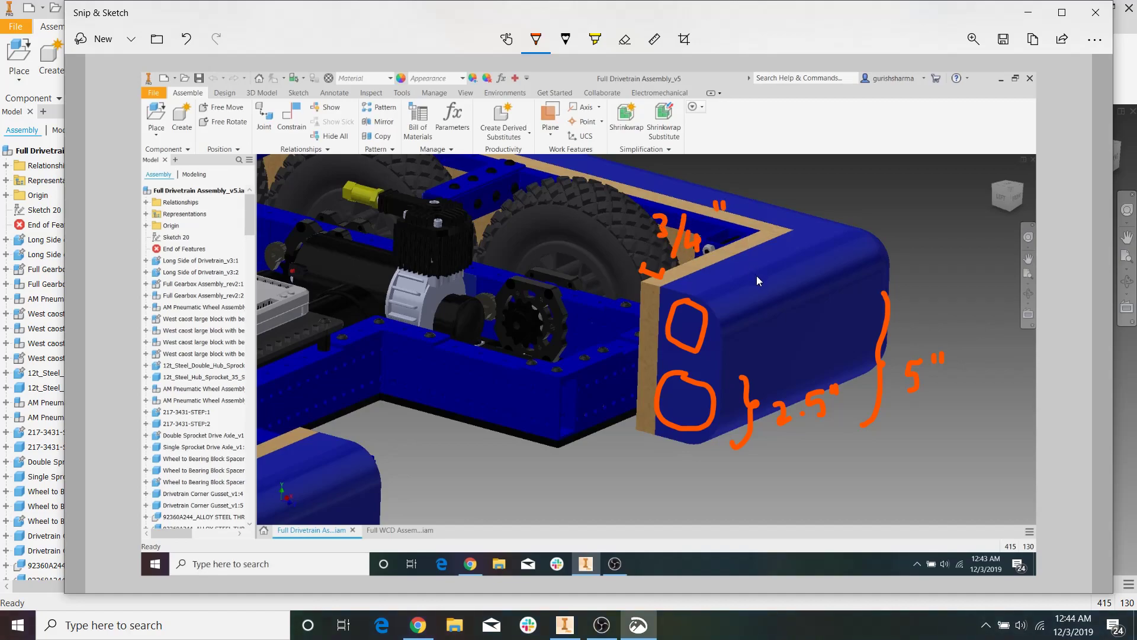
left_click(1097, 12)
Examine the bumpers and plywood around the full drivetrain assembly, up close and from the top view
scroll(724, 352, "down", 5)
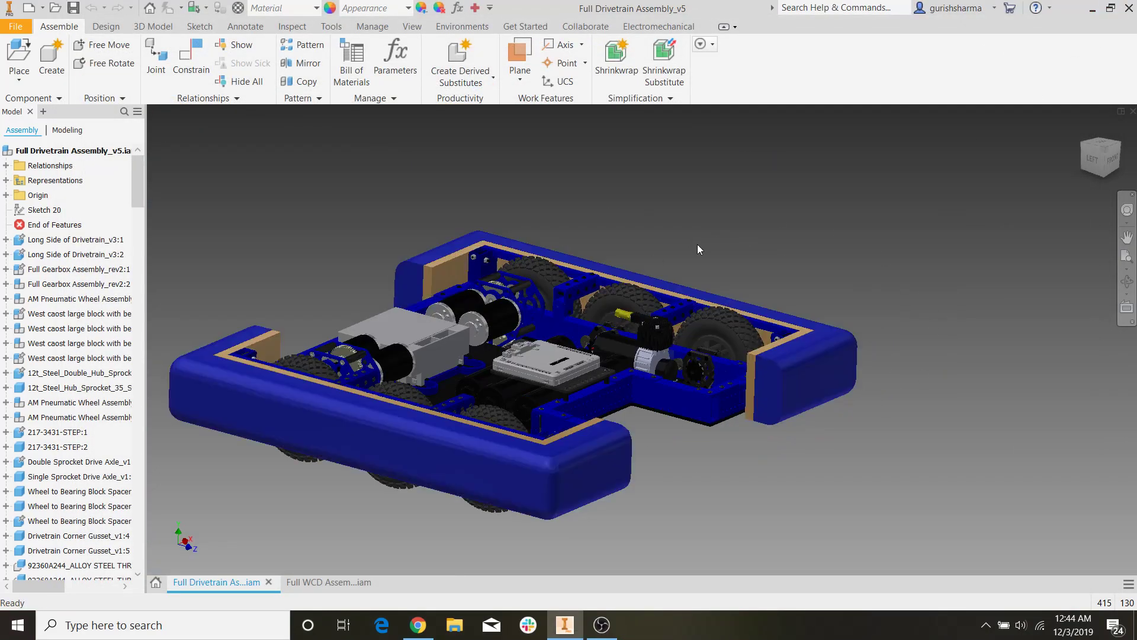
scroll(651, 237, "up", 8)
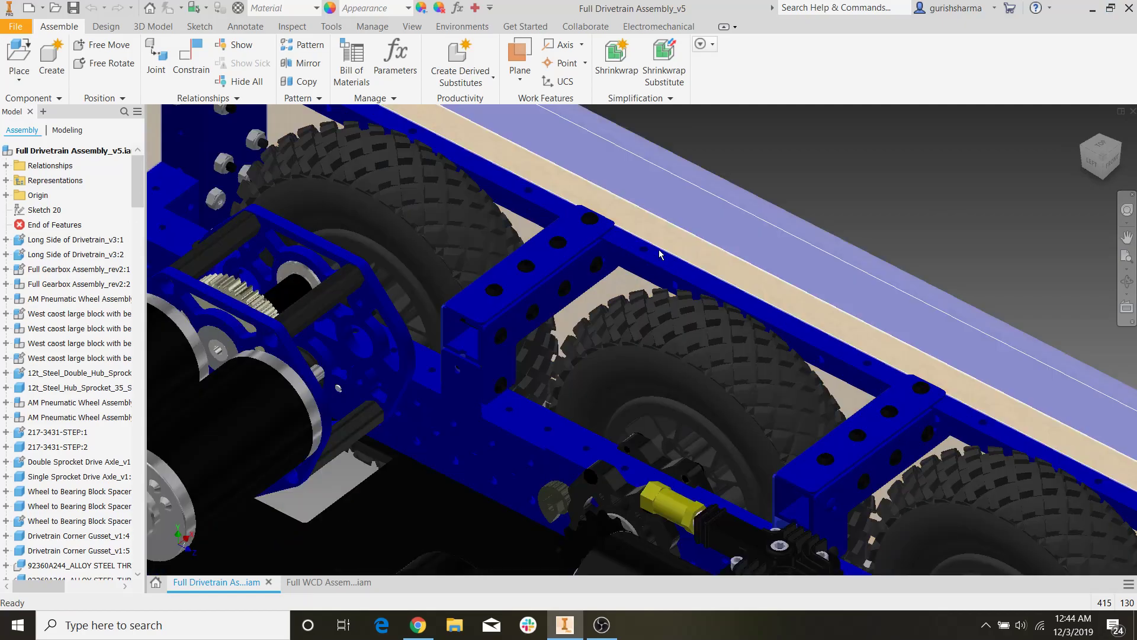
scroll(628, 254, "down", 8)
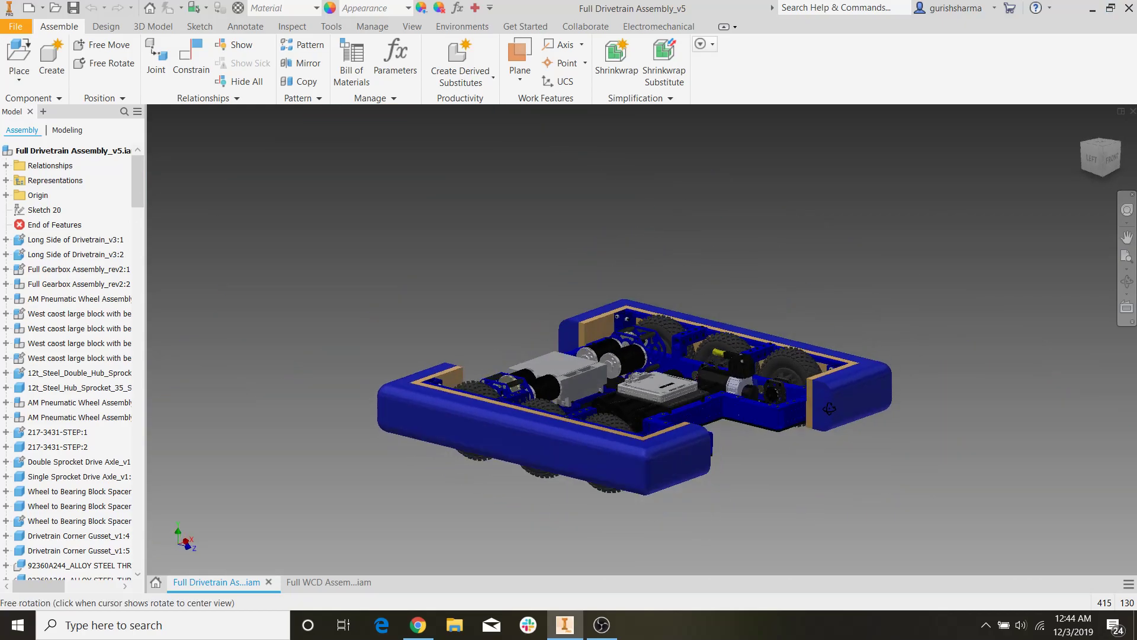
middle_click_drag(827, 447, 690, 462)
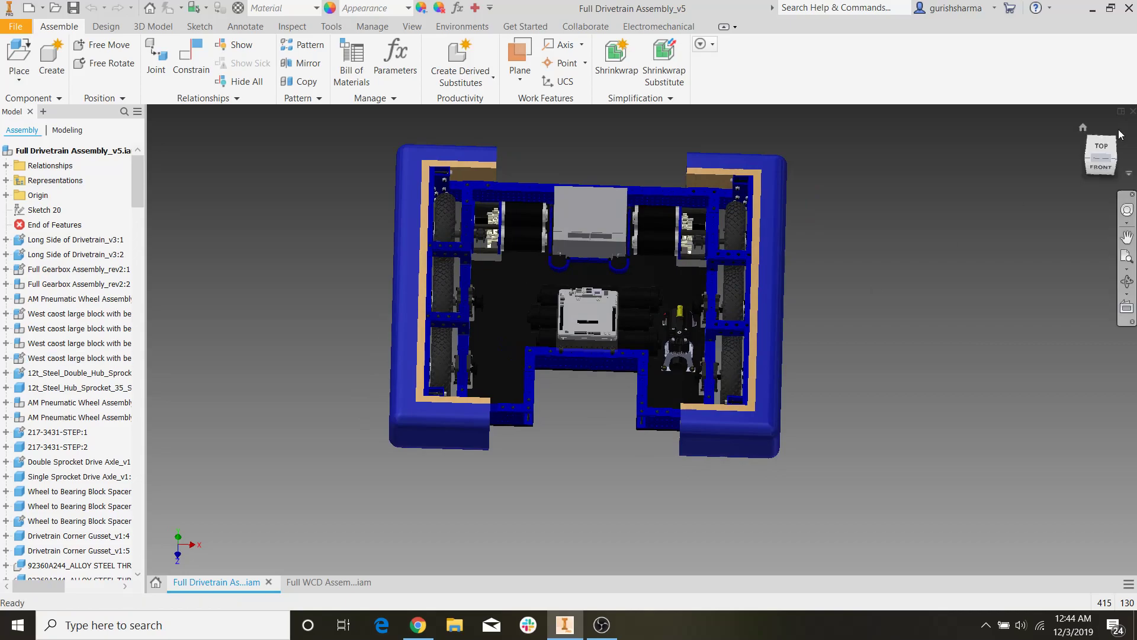
left_click(1099, 160)
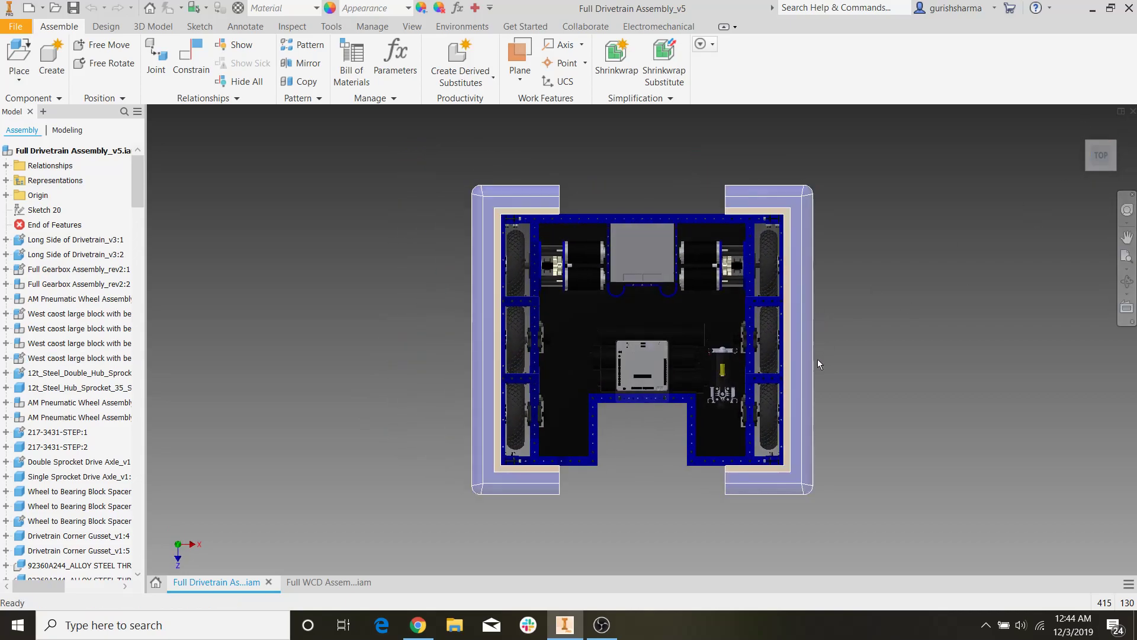
scroll(644, 479, "up", 3)
middle_click_drag(645, 479, 574, 527)
scroll(578, 545, "down", 1)
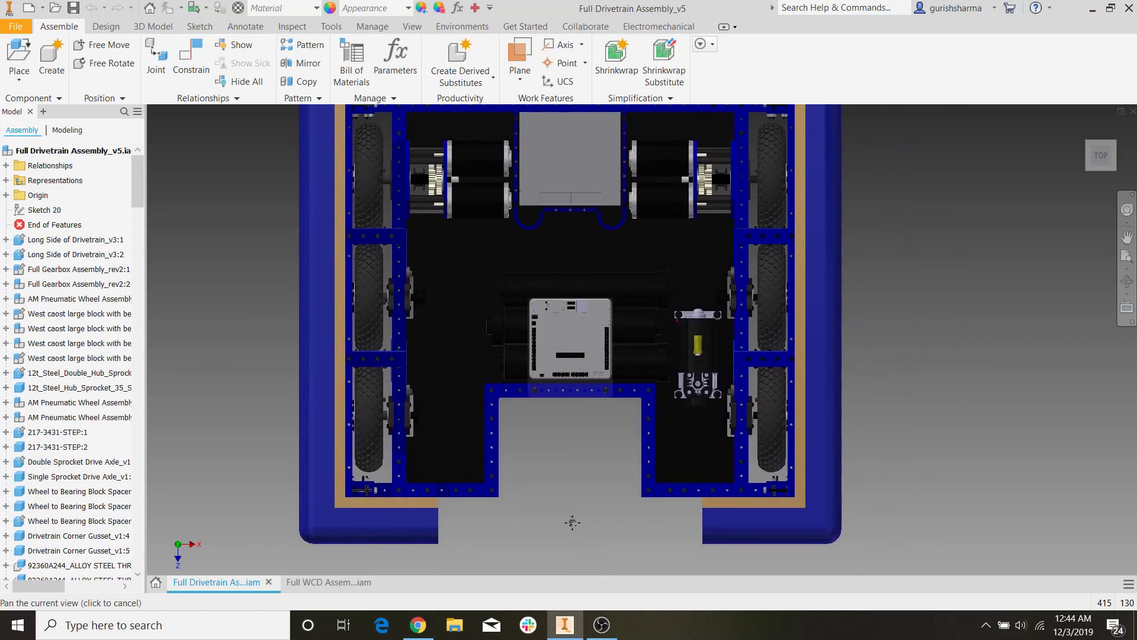
scroll(572, 526, "down", 2)
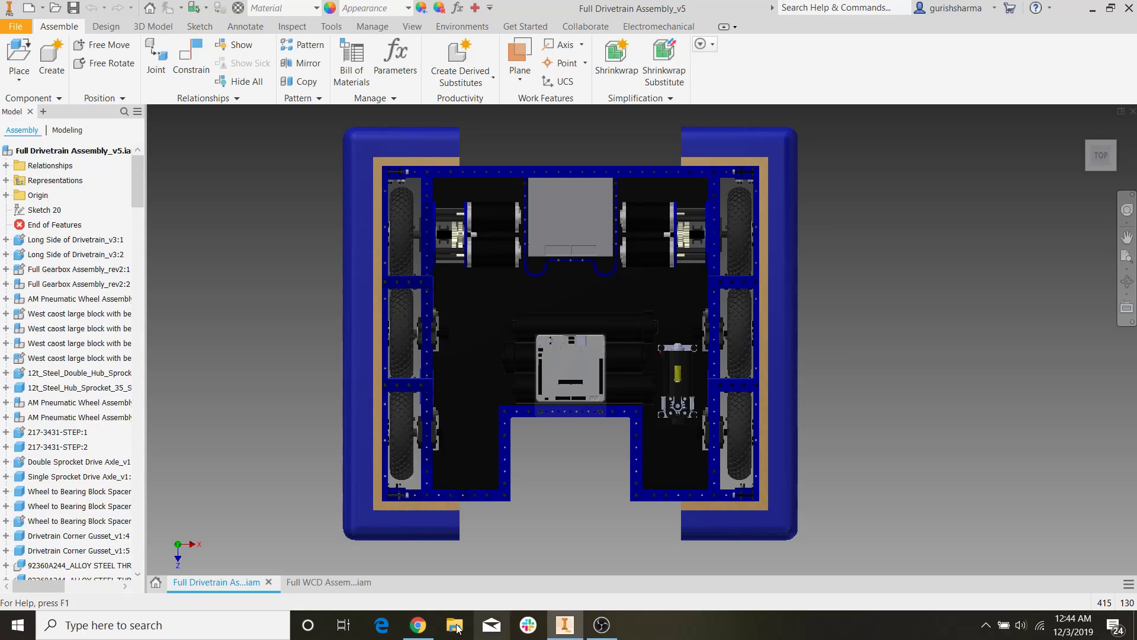
Switch to the Full WCD Assembly and measure the distance between the outer faces of the two short end rails
left_click(337, 589)
middle_click_drag(587, 412, 693, 375, "shift")
key("m")
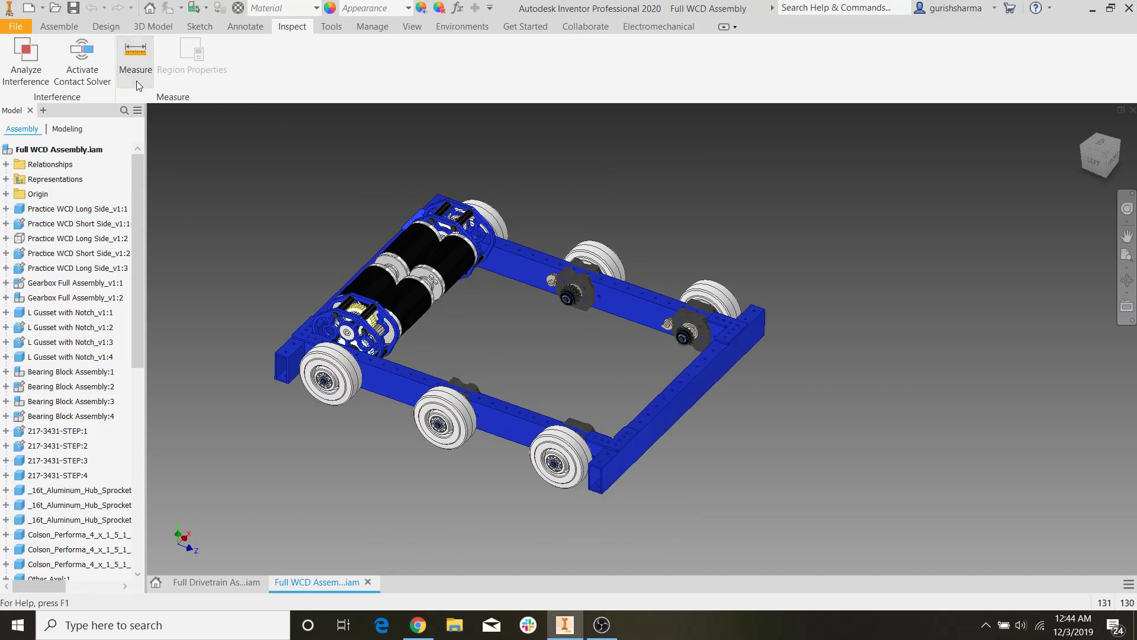
left_click(693, 392)
middle_click_drag(693, 392, 357, 284, "shift")
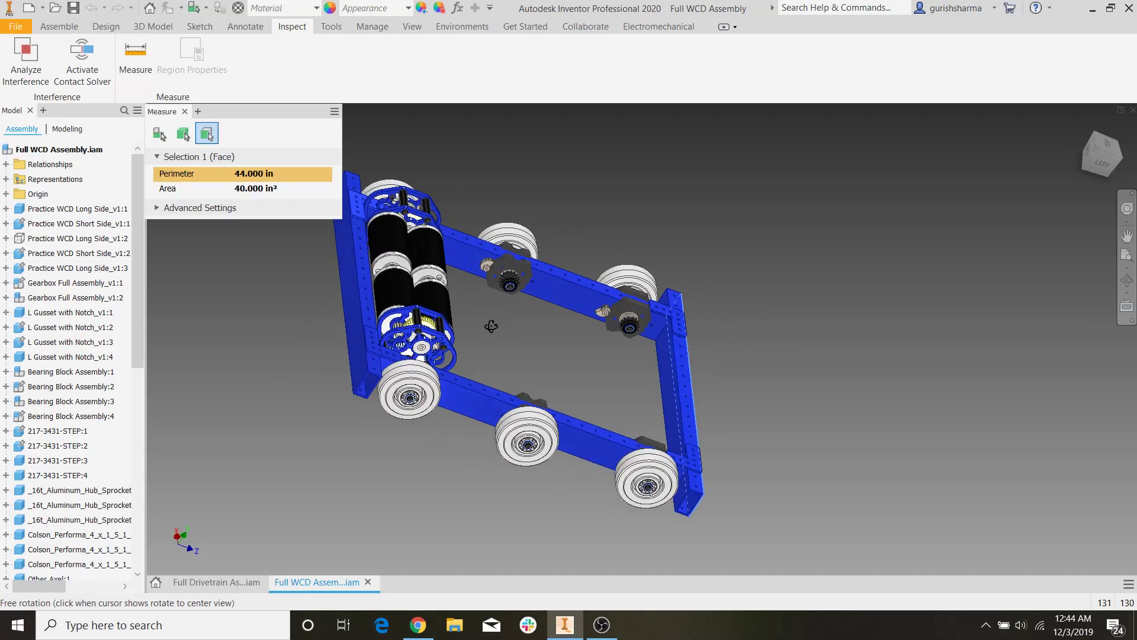
left_click(348, 279)
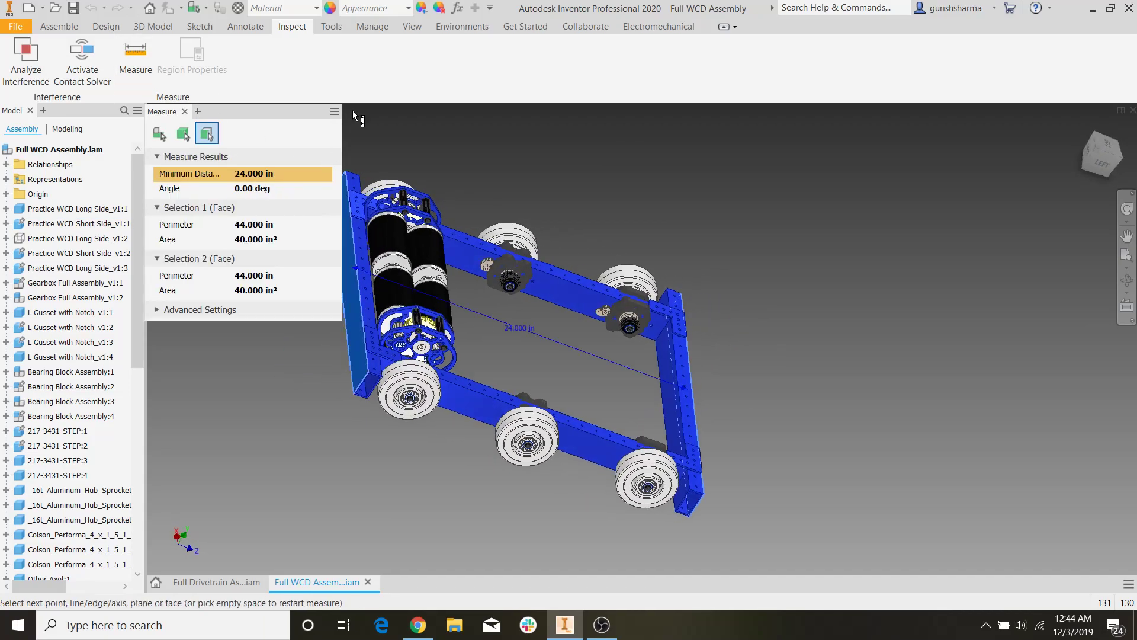
left_click(184, 112)
Measure the frame's width between the opposite open end faces of the short rails
left_click(139, 72)
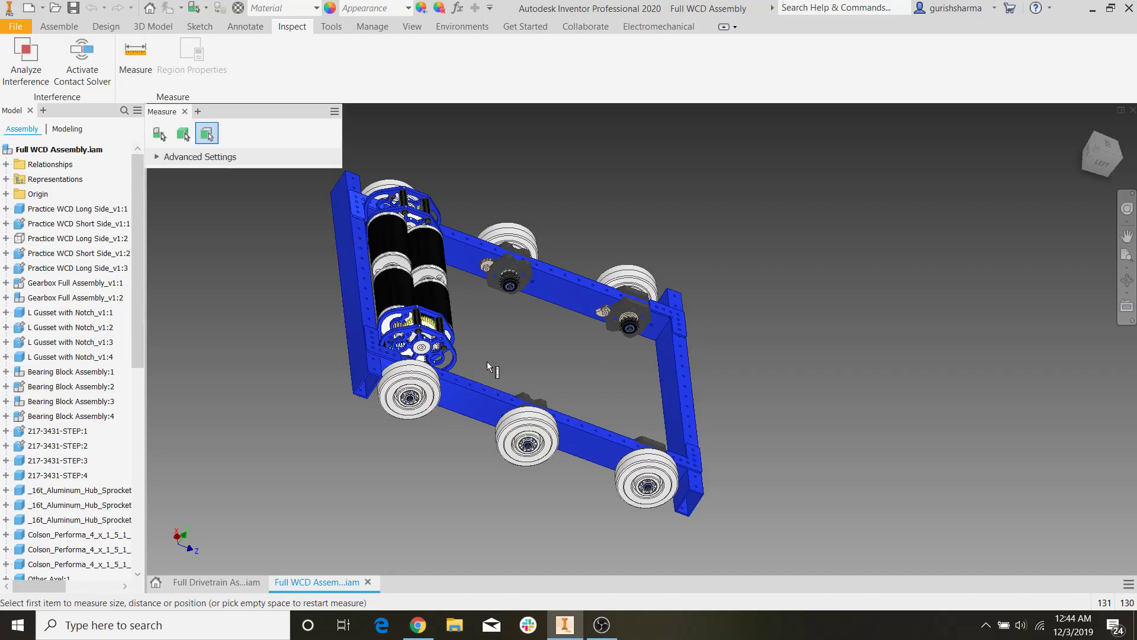
scroll(377, 396, "up", 10)
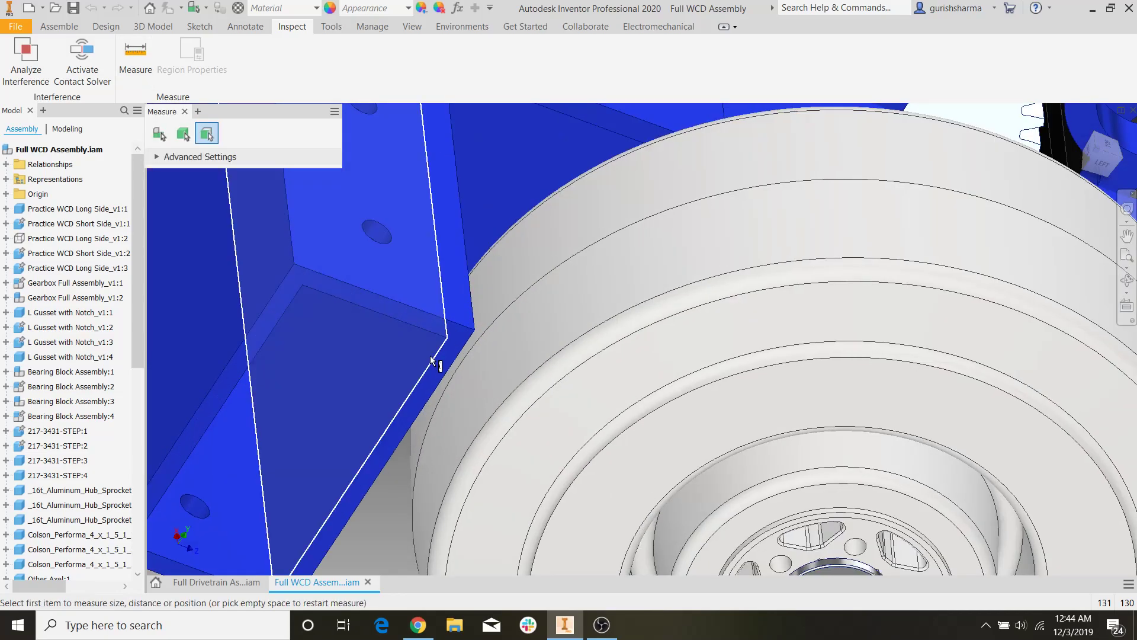
left_click(447, 353)
scroll(447, 353, "down", 12)
middle_click_drag(711, 372, 450, 360, "shift")
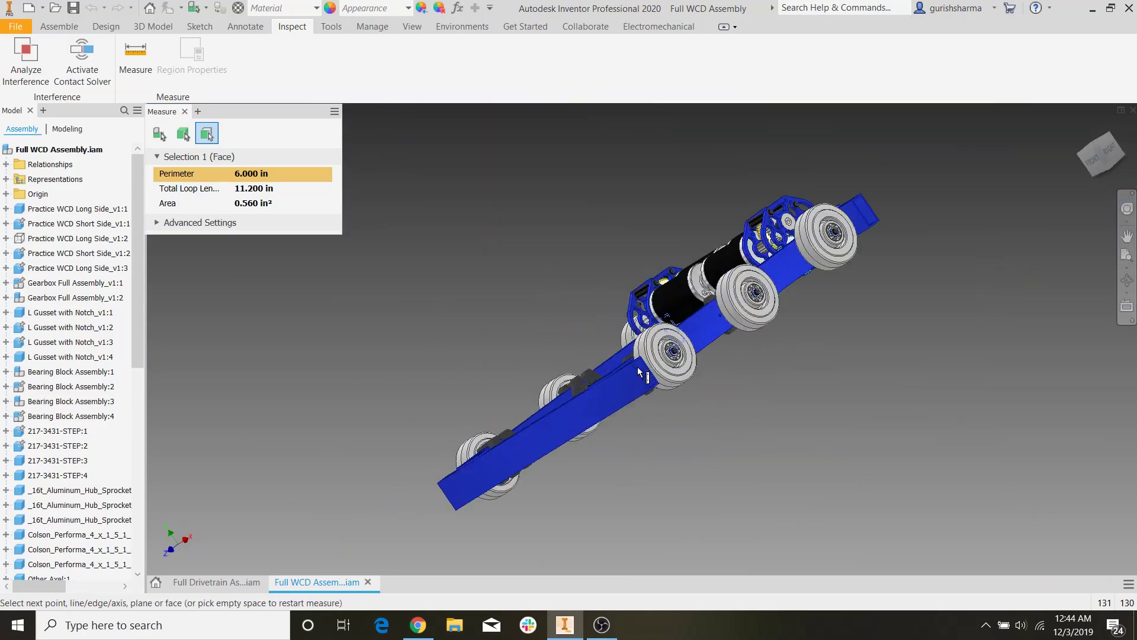
scroll(639, 373, "up", 10)
left_click(584, 337)
scroll(563, 348, "down", 12)
middle_click_drag(563, 348, 342, 126, "shift")
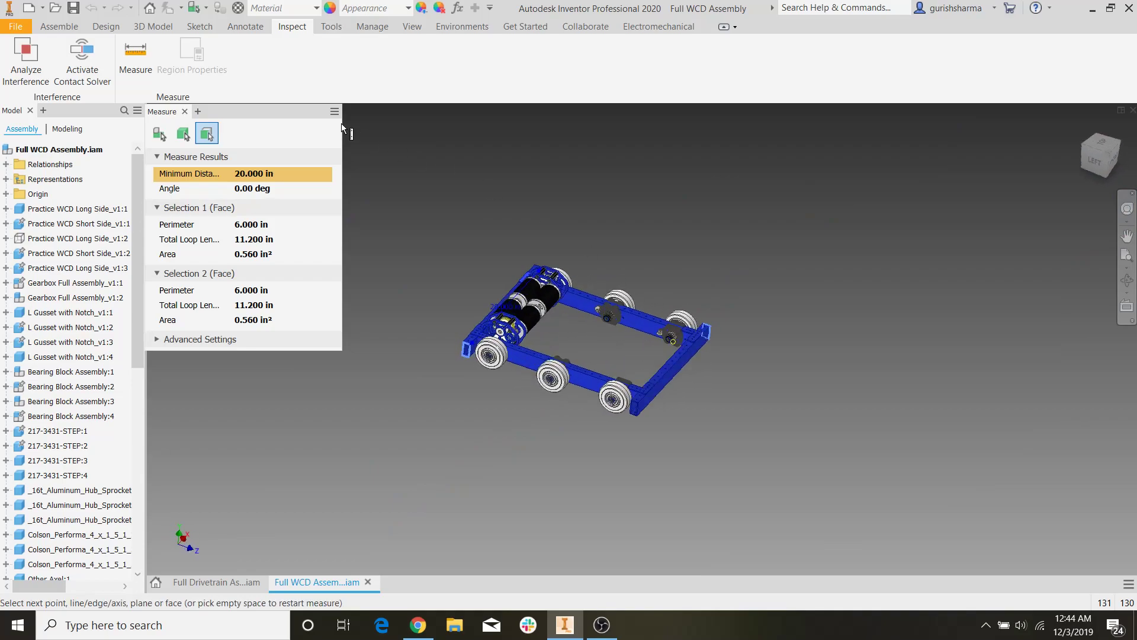
left_click(186, 112)
Create a new part file from the Standard.ipt template
left_click(10, 30)
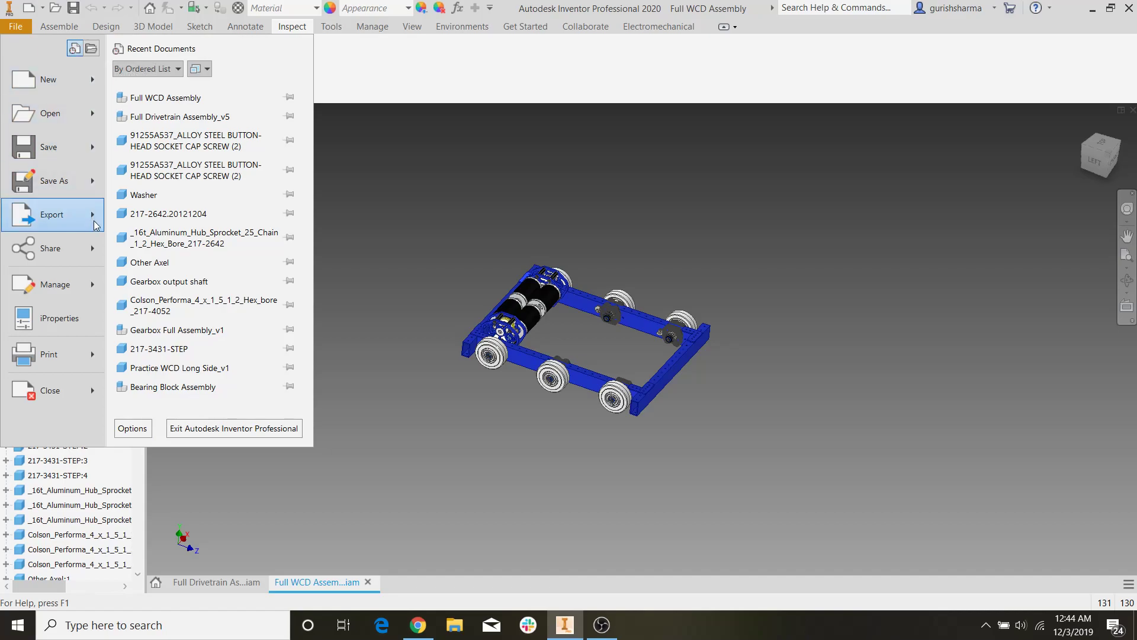
mouse_move(89, 83)
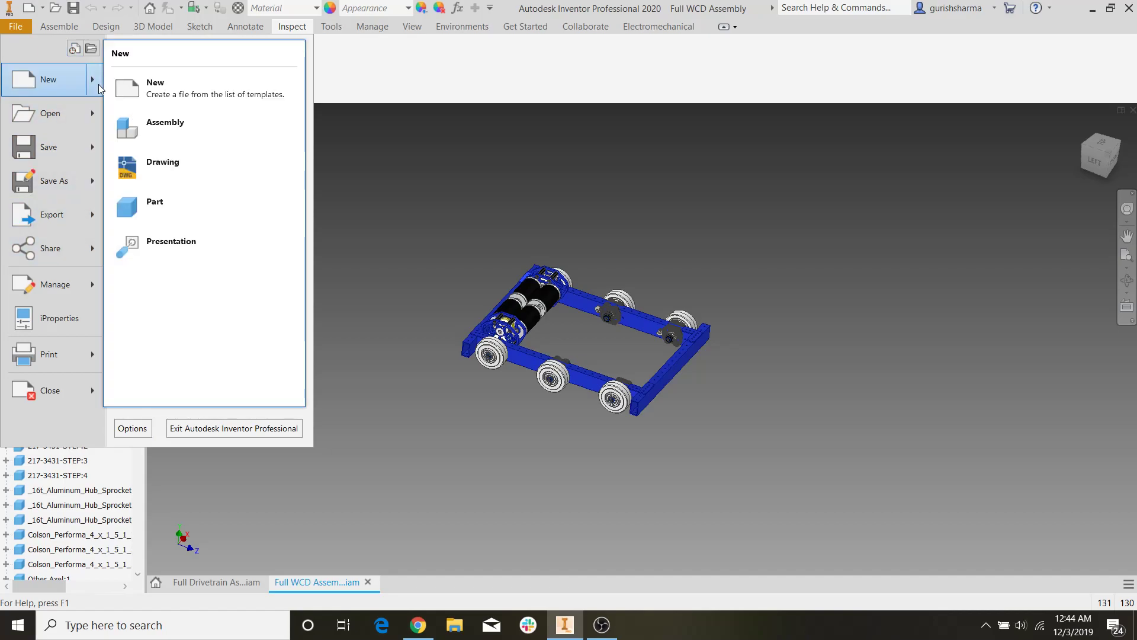
left_click(165, 95)
left_click(604, 235)
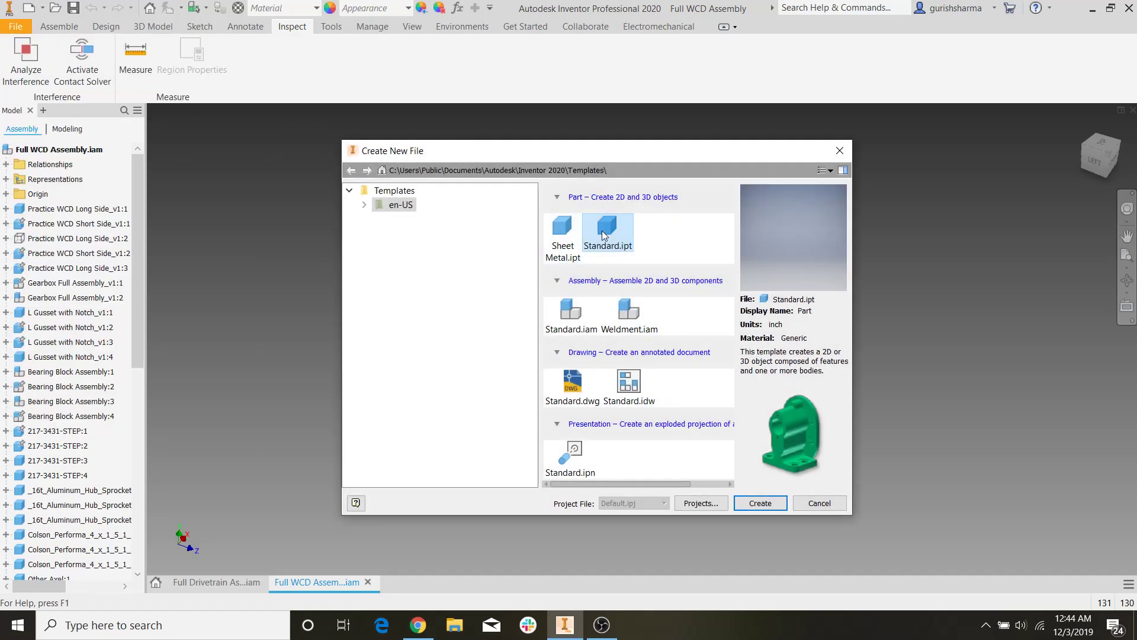
left_click(767, 505)
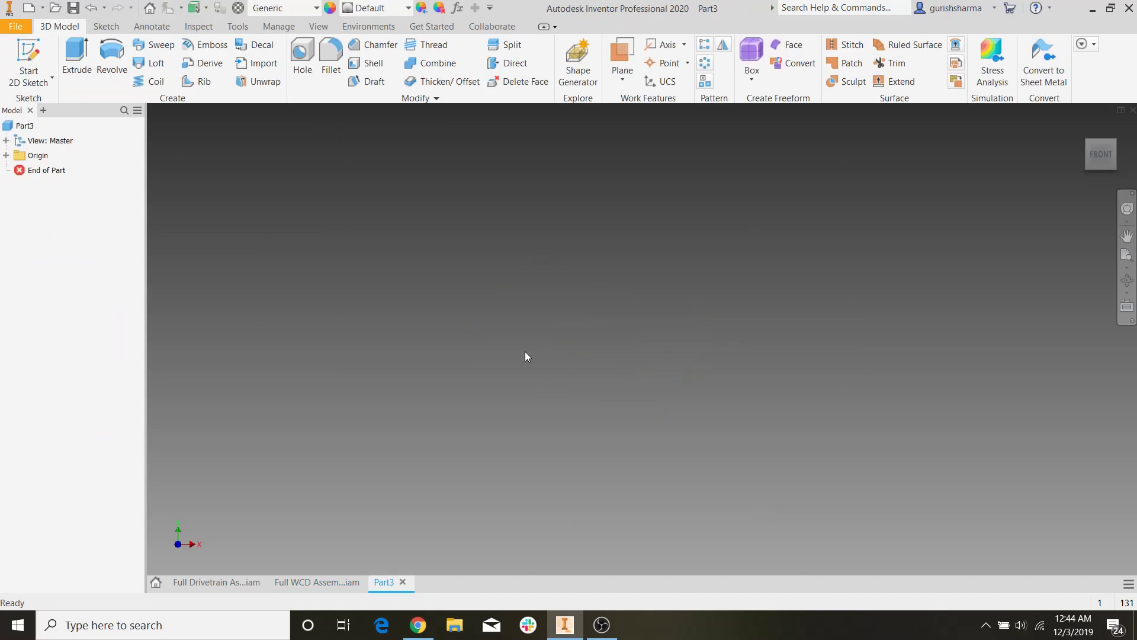
Start a 2D sketch on the front origin plane
left_click(28, 59)
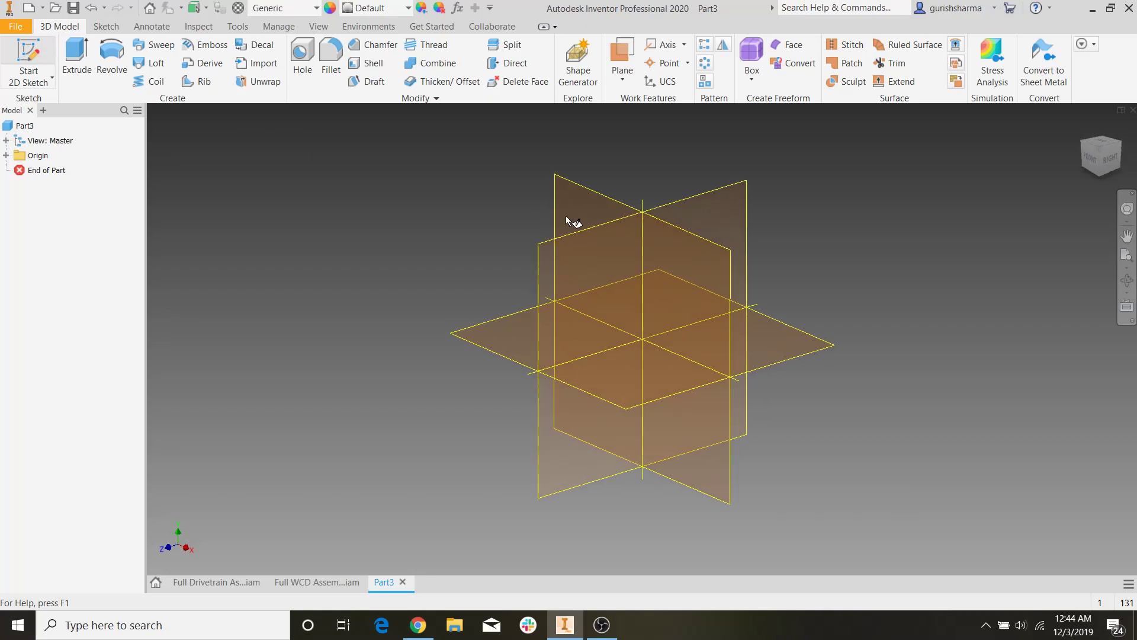
left_click(692, 245)
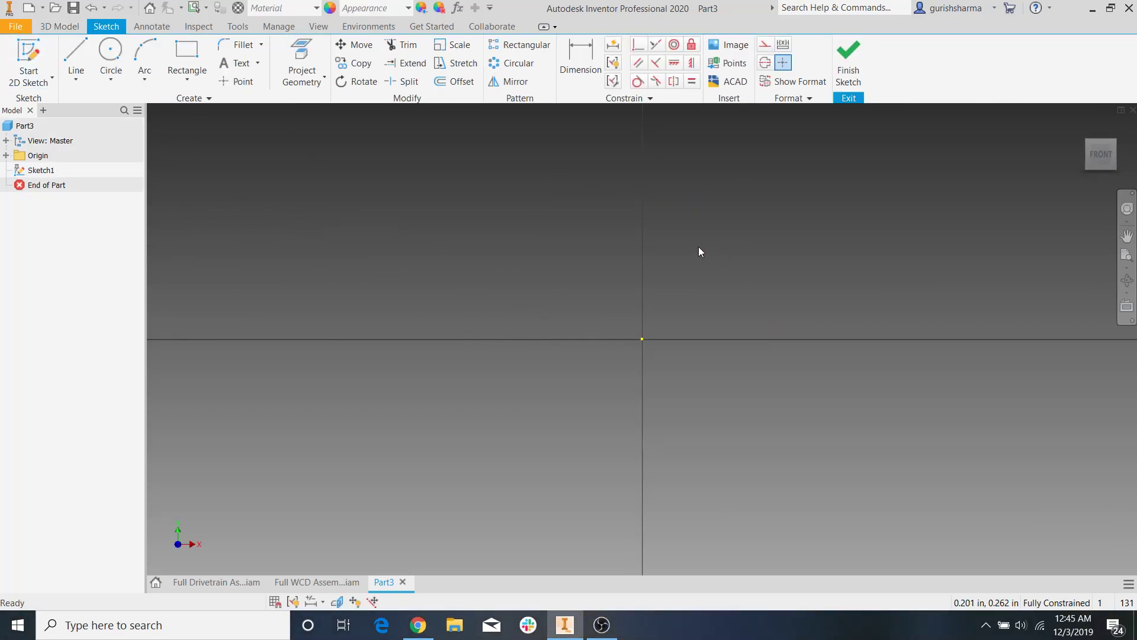
left_click(68, 27)
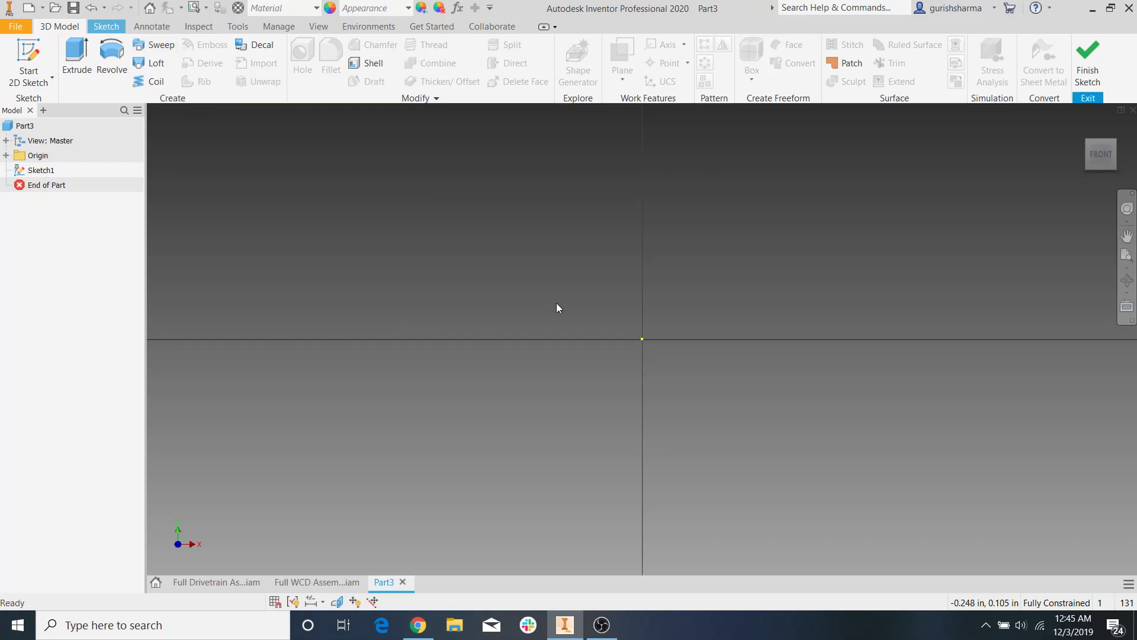
middle_click_drag(540, 233, 414, 296)
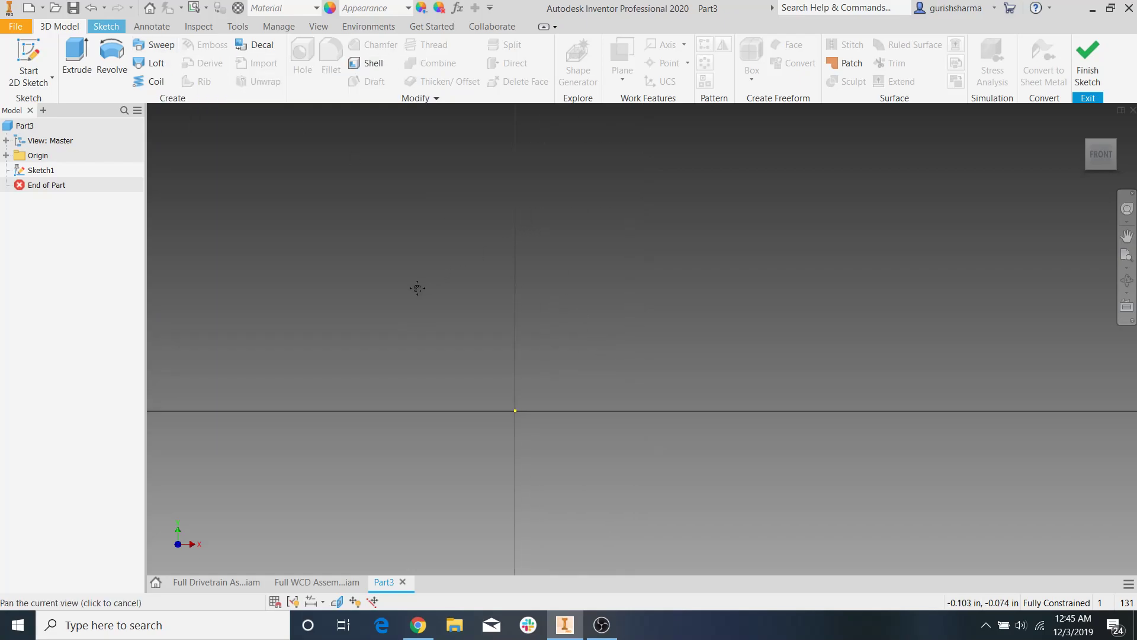
left_click(118, 27)
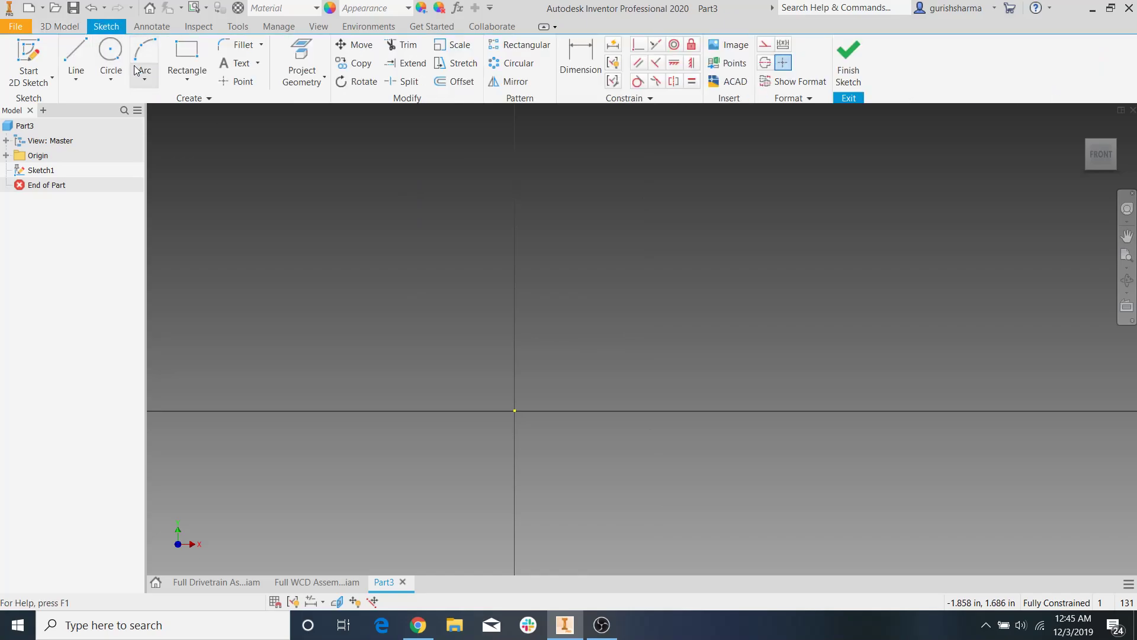
Draw a circle with a 2.5 in diameter centred on the sketch origin
left_click(120, 54)
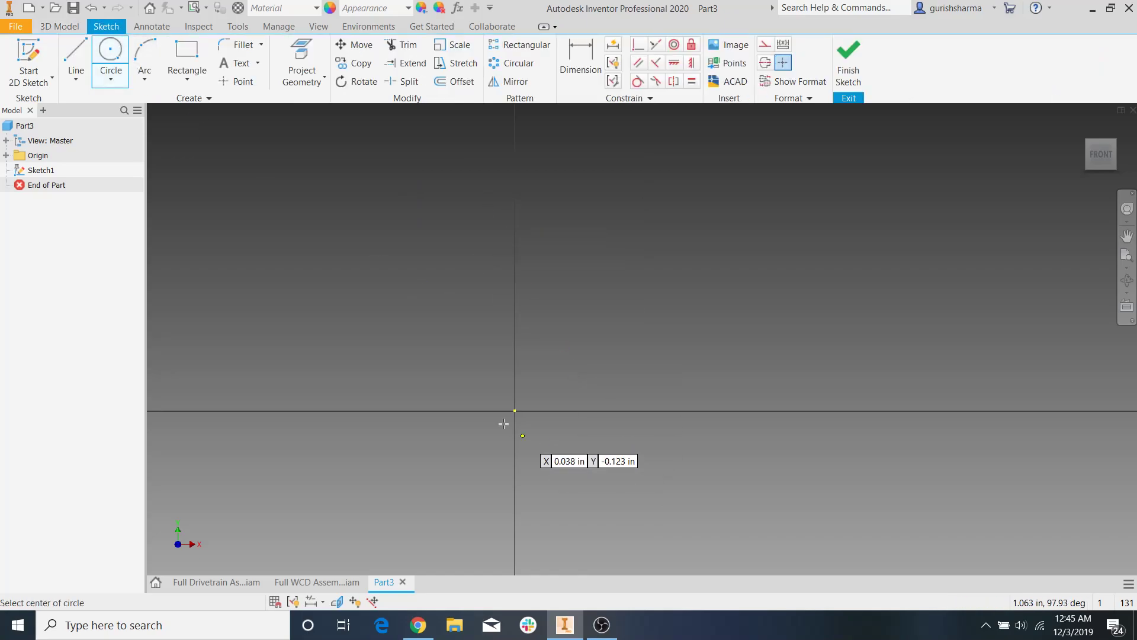
left_click(514, 410)
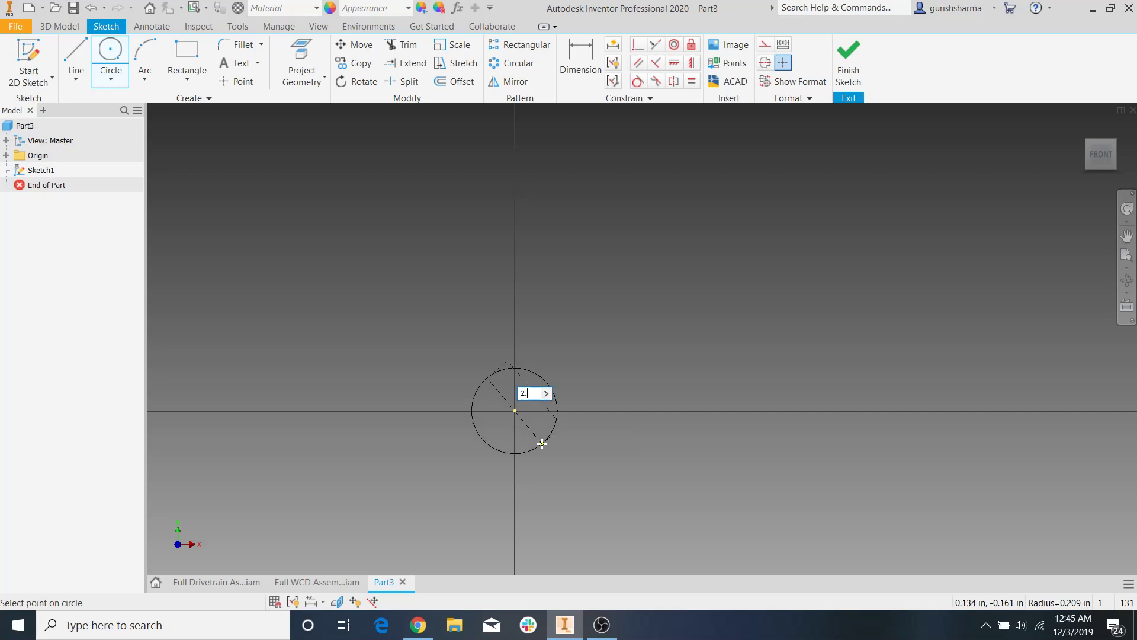
key("Return")
Draw a second circle with a 2.5 in diameter below the first, centred on the vertical axis
scroll(590, 360, "down", 5)
middle_click_drag(592, 358, 576, 246)
left_click(544, 480)
type("2.")
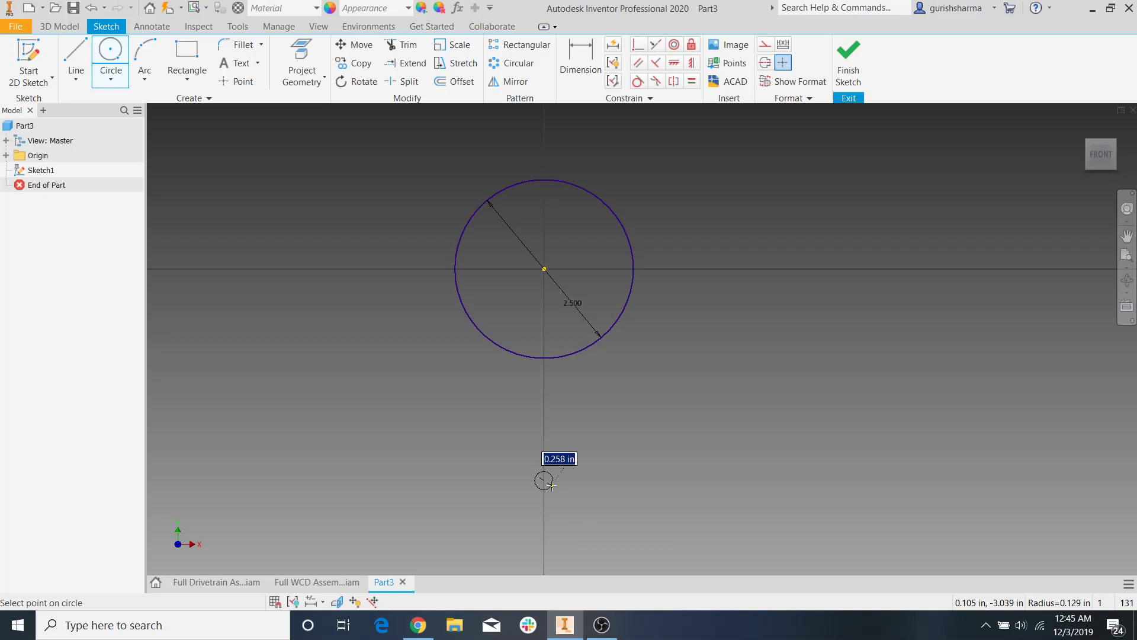
type("5")
key("Return")
key("Escape")
Make the two circles tangent, and swing the lower circle to one side around the upper one
left_click(638, 85)
left_click(539, 393)
left_click(539, 355)
key("Escape")
left_click_drag(543, 446, 445, 429)
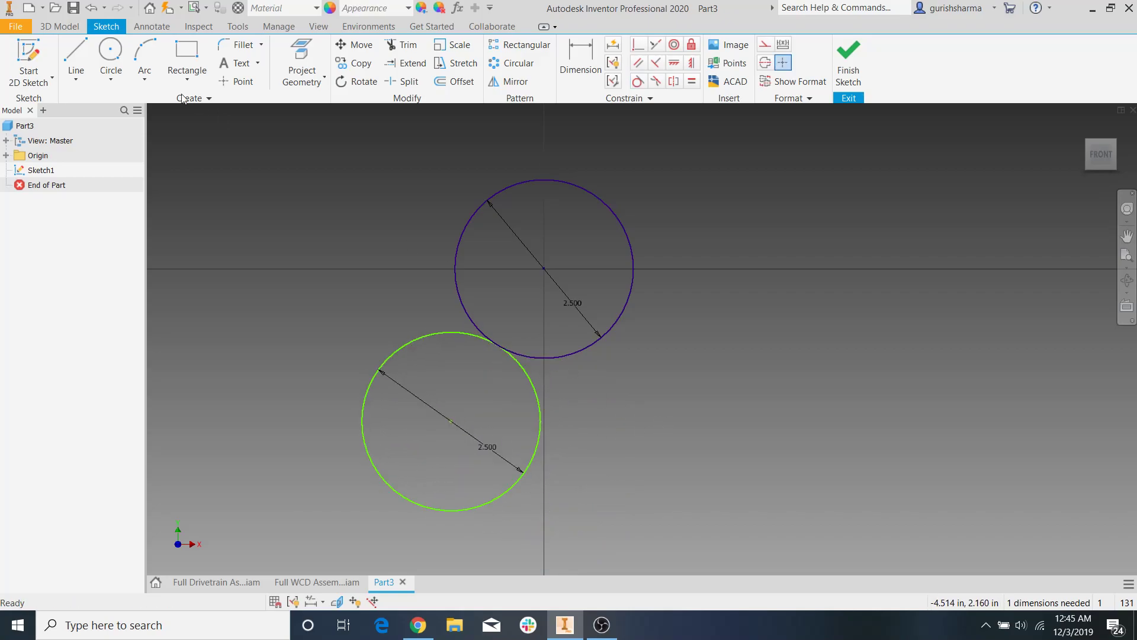
Draw a construction line between the two circle centres and constrain it to be vertical
left_click(75, 53)
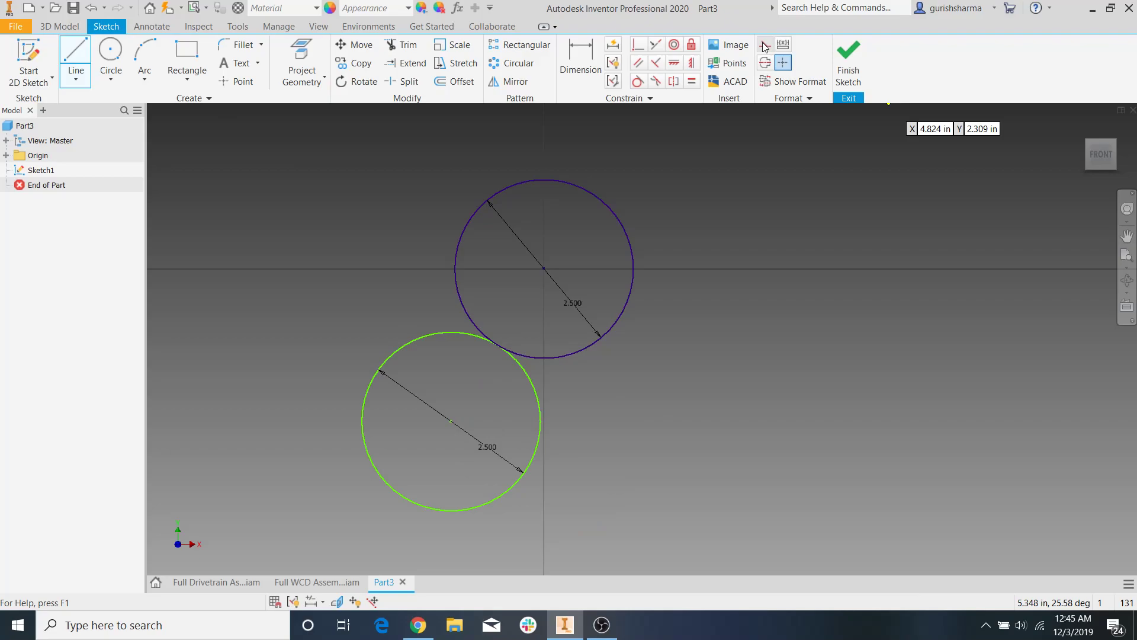
left_click(544, 269)
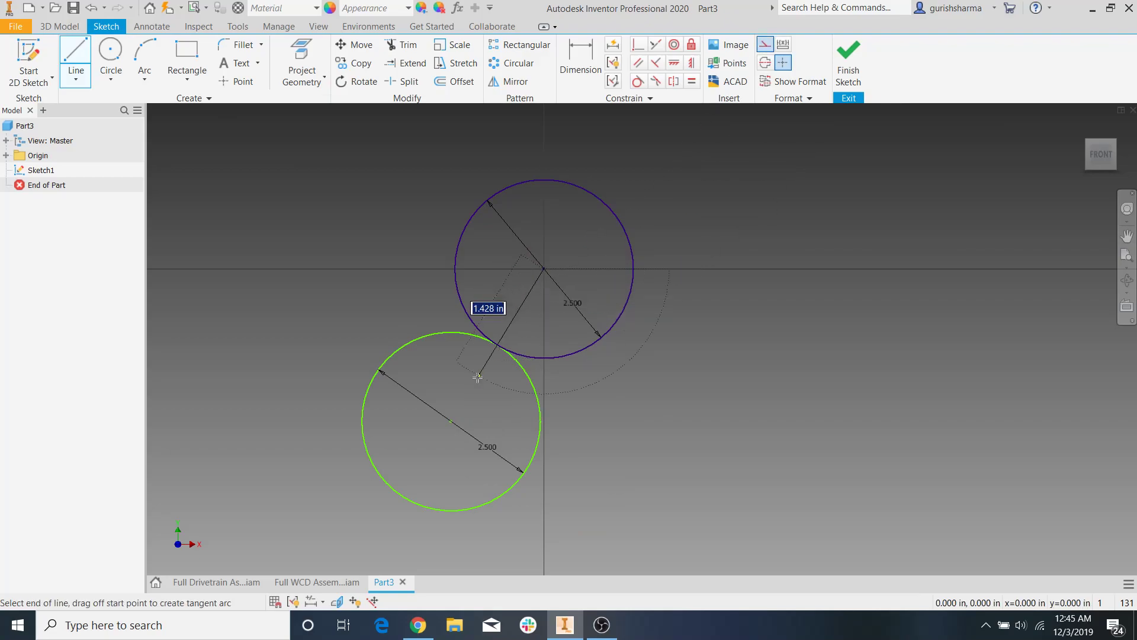
left_click(451, 422)
key("Escape")
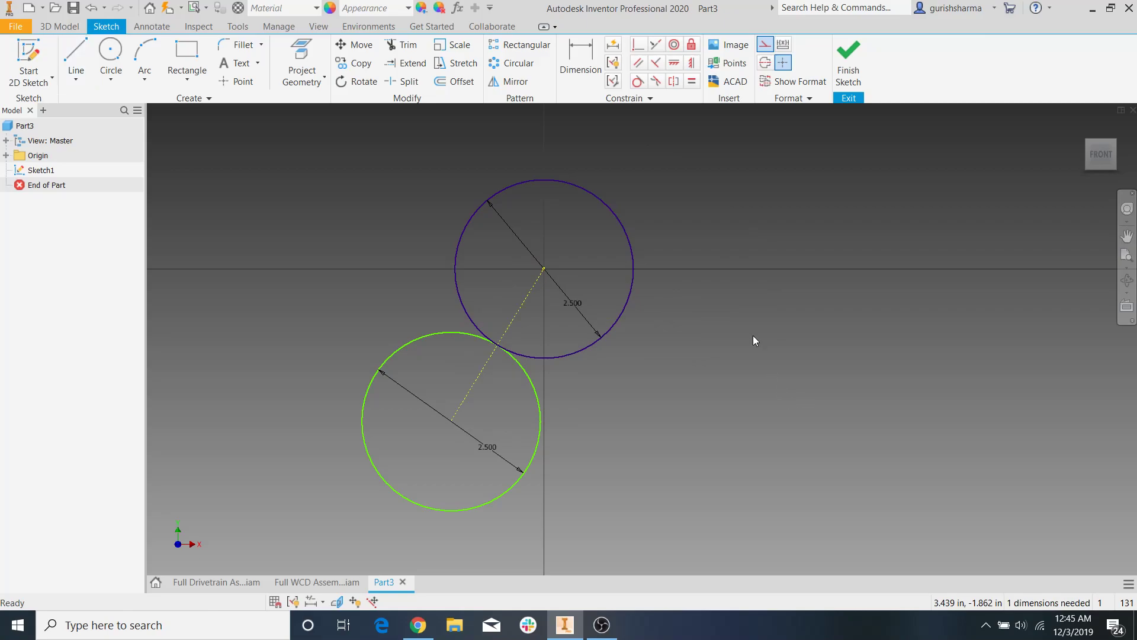
left_click(692, 63)
left_click(529, 299)
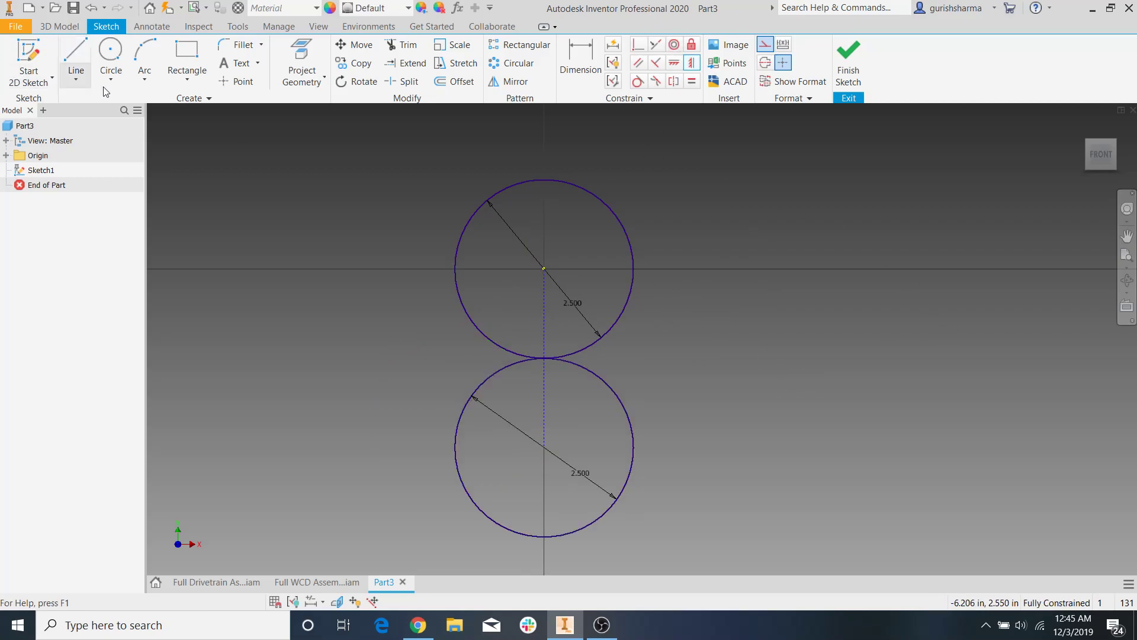
Draw a rectangle 3/4 in wide and 5 in tall just right of the two circles for the plywood
left_click(186, 59)
left_click(647, 182)
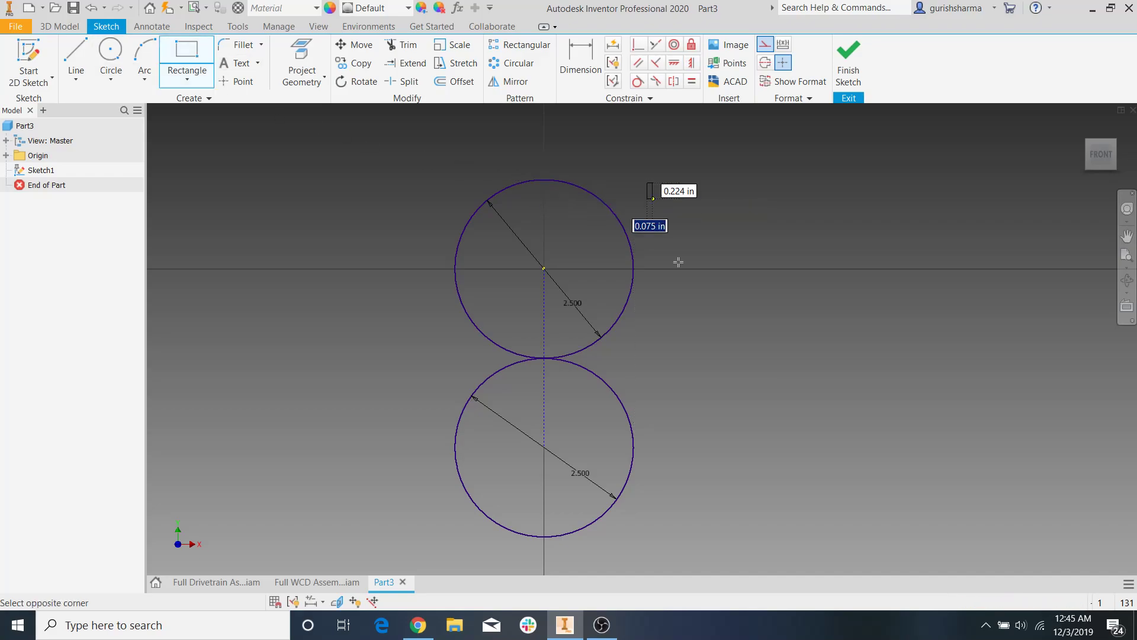
type("3/4")
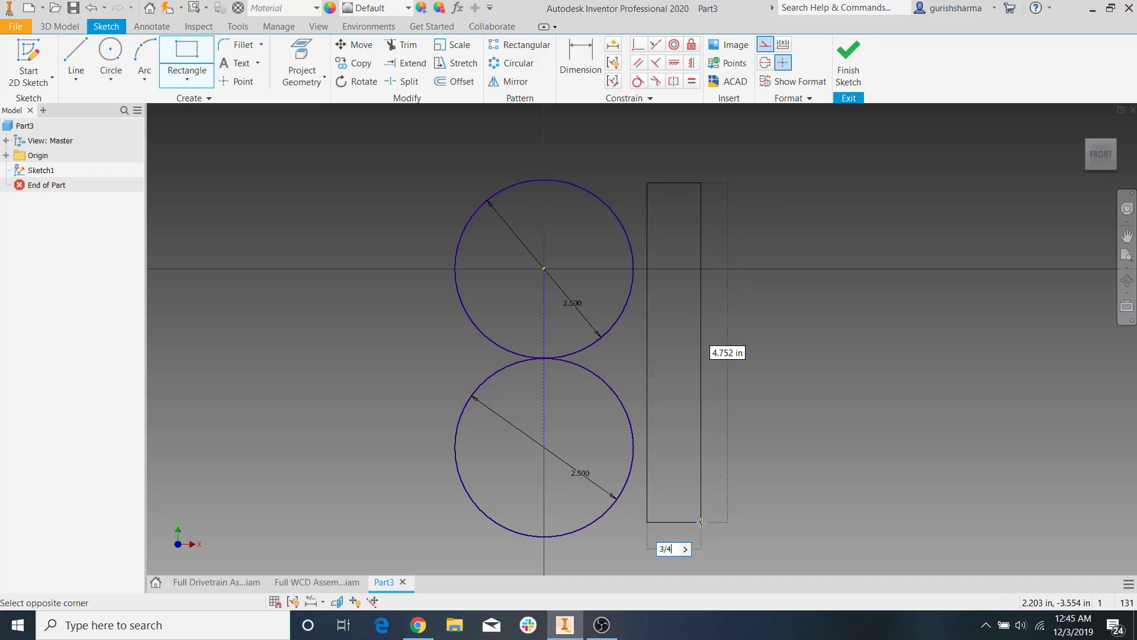
key("Tab")
type("5")
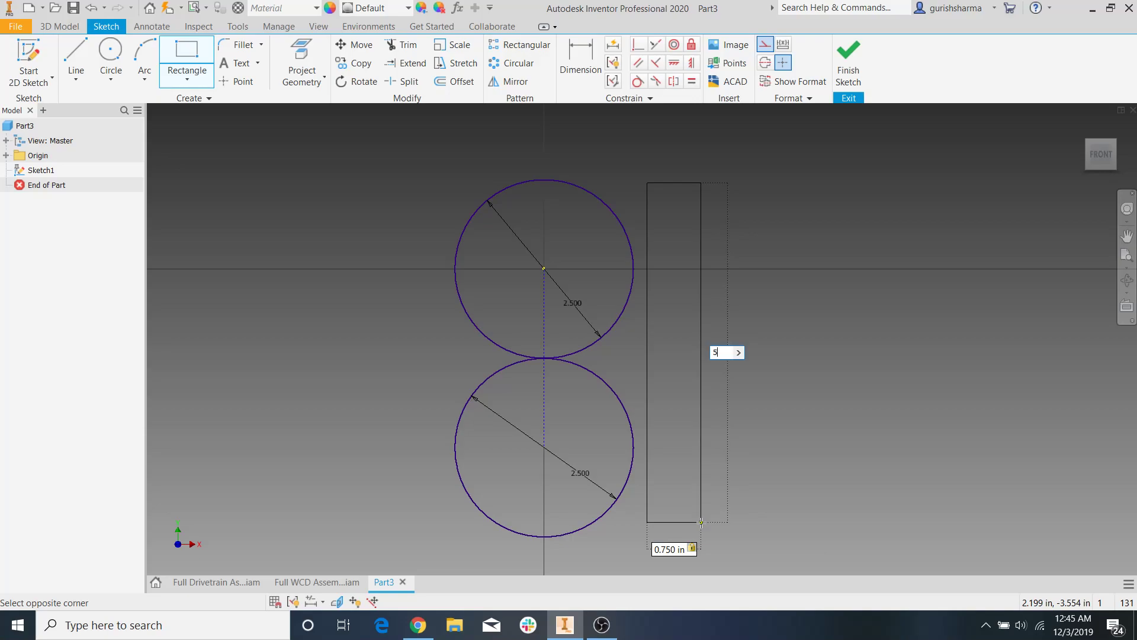
key("Return")
key("Escape")
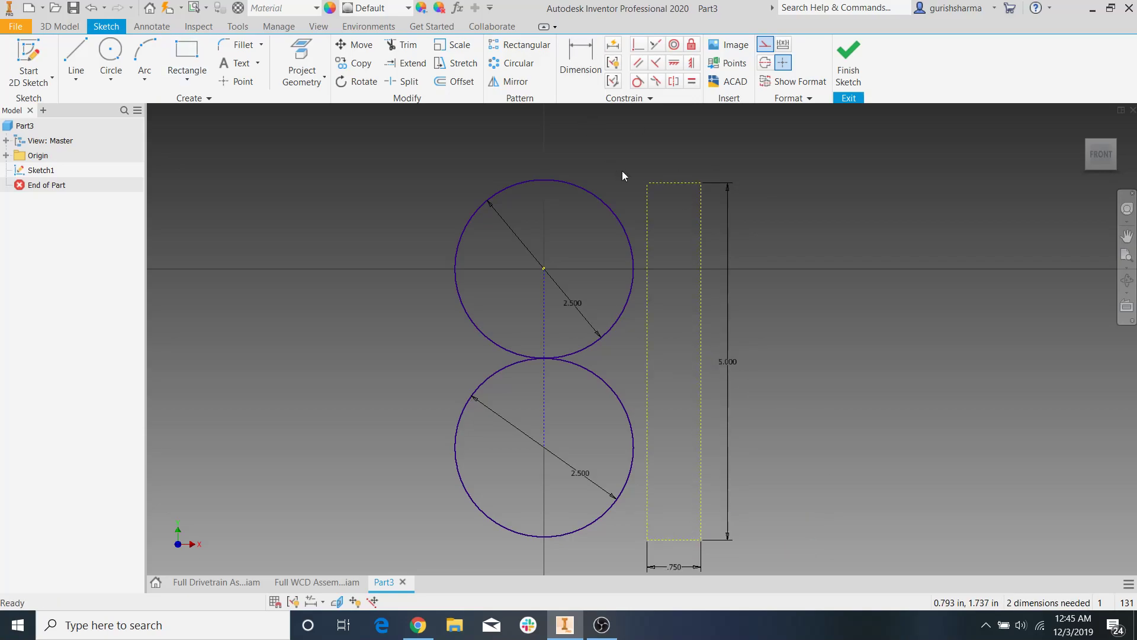
Convert the plywood rectangle's edges from construction to normal sketch lines
left_click_drag(635, 155, 747, 554)
right_click(770, 322)
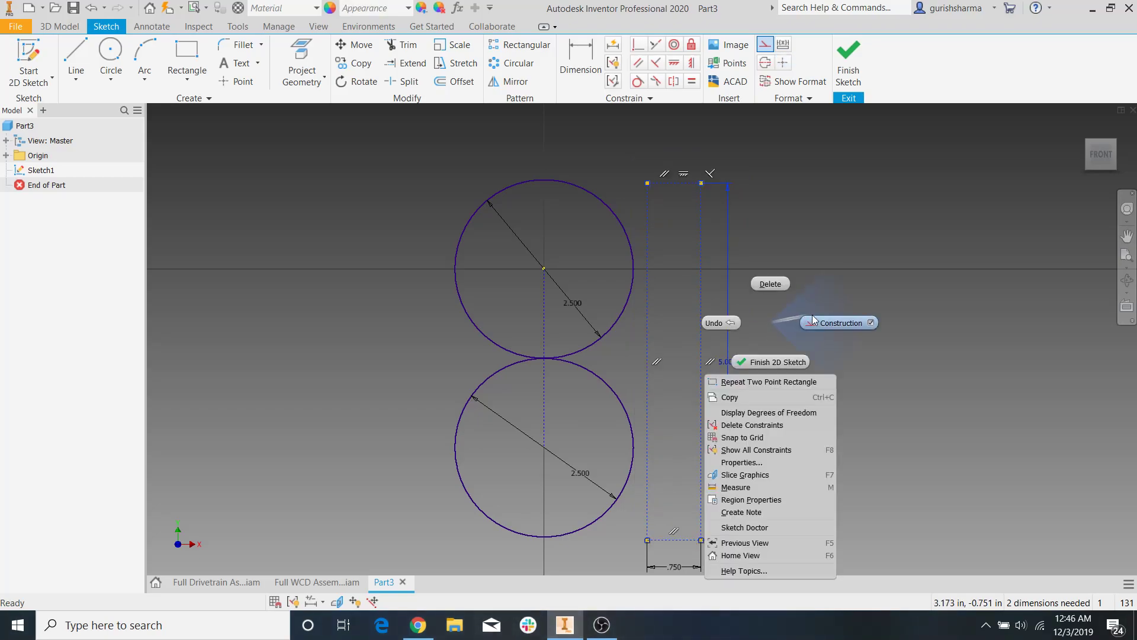
left_click(815, 321)
left_click(817, 303)
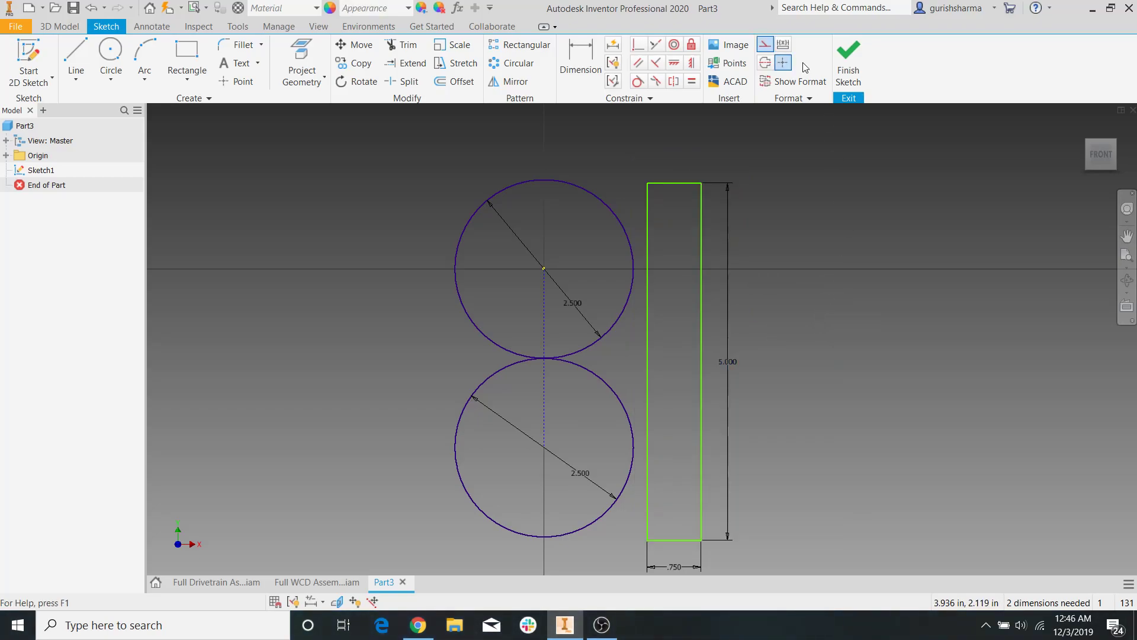
Constrain the rectangle's top edge and its edge nearest the circles to be tangent to the upper circle
left_click(638, 81)
left_click(675, 184)
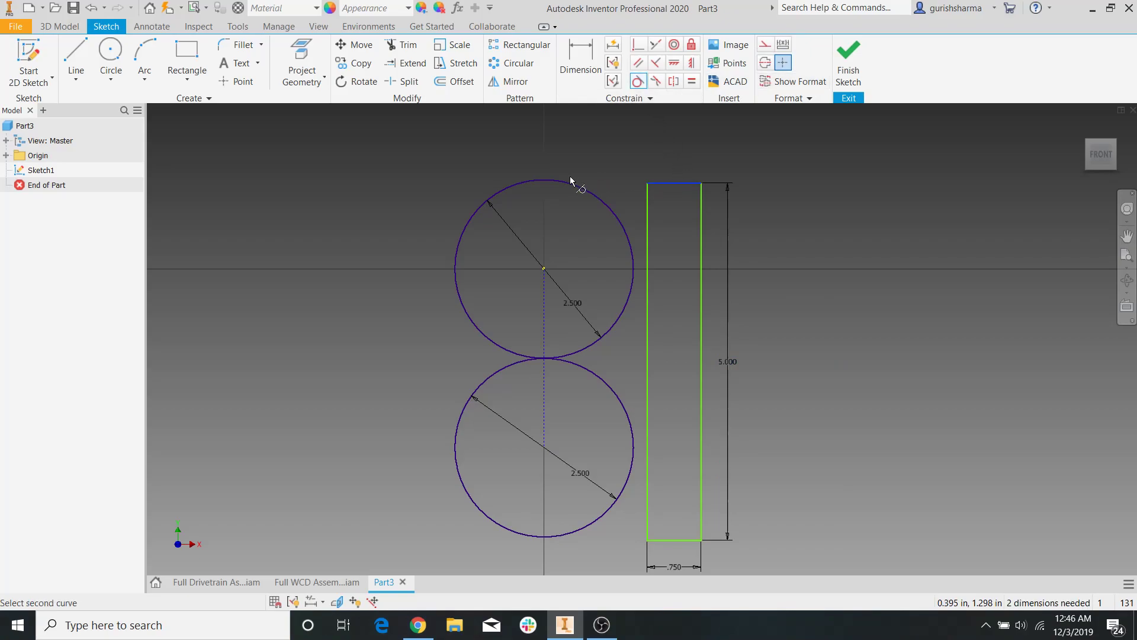
left_click(564, 183)
left_click(647, 201)
left_click(624, 217)
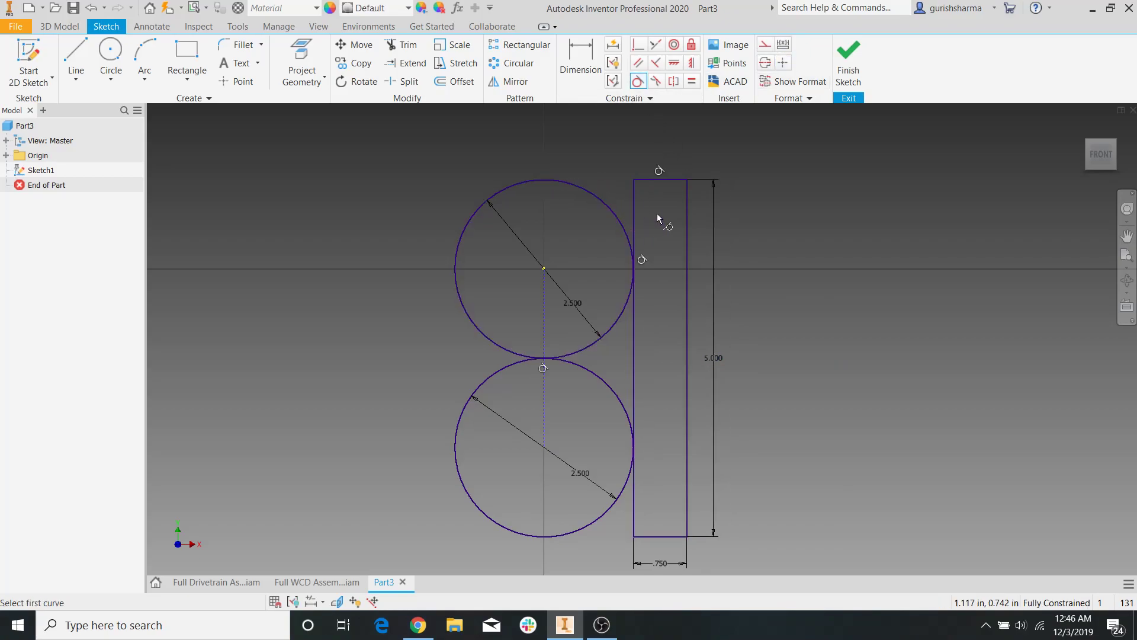
key("Escape")
Draw lines from the rectangle's near corners to the circles' topmost and bottommost points, and a vertical line joining the circles' outer sides
scroll(785, 259, "up", 3)
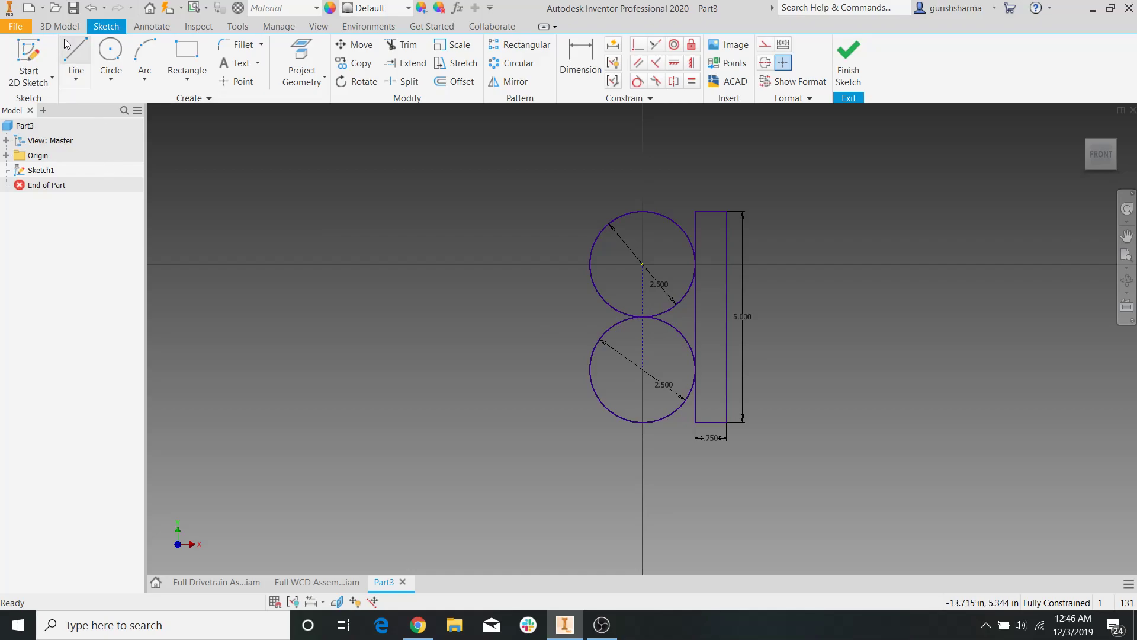
left_click(76, 59)
left_click(695, 210)
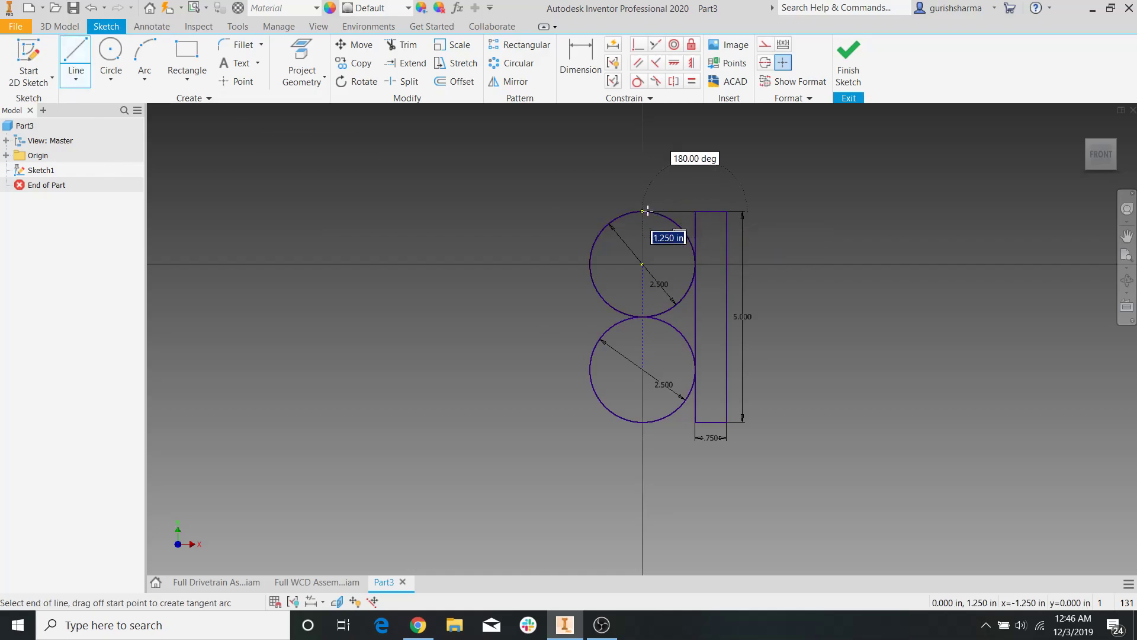
left_click(644, 211)
left_click(589, 264)
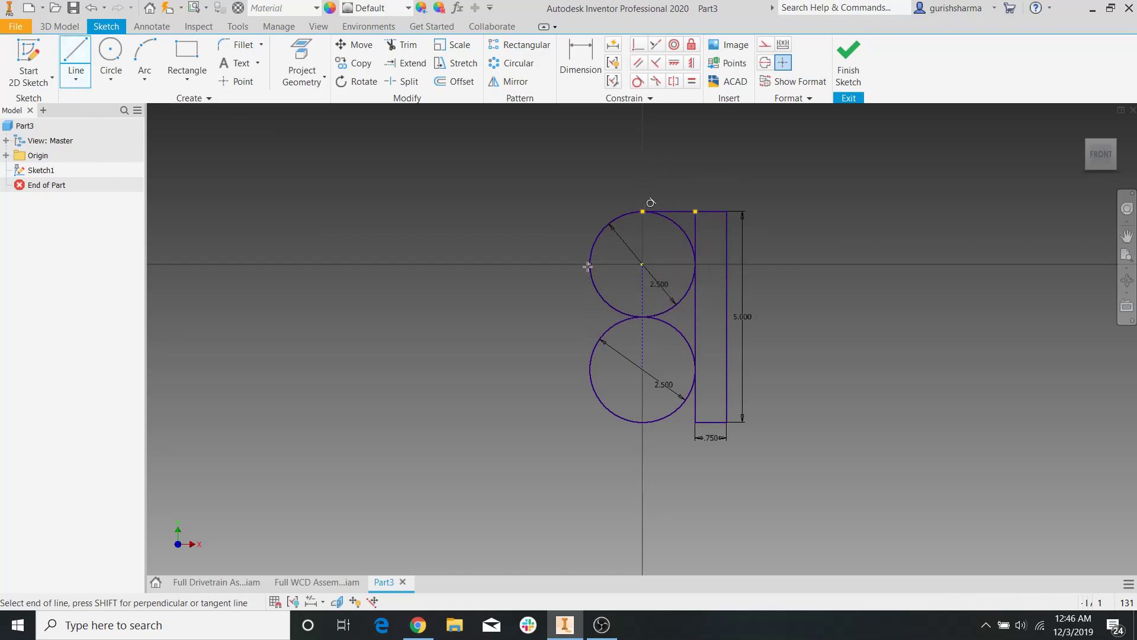
double_click(590, 369)
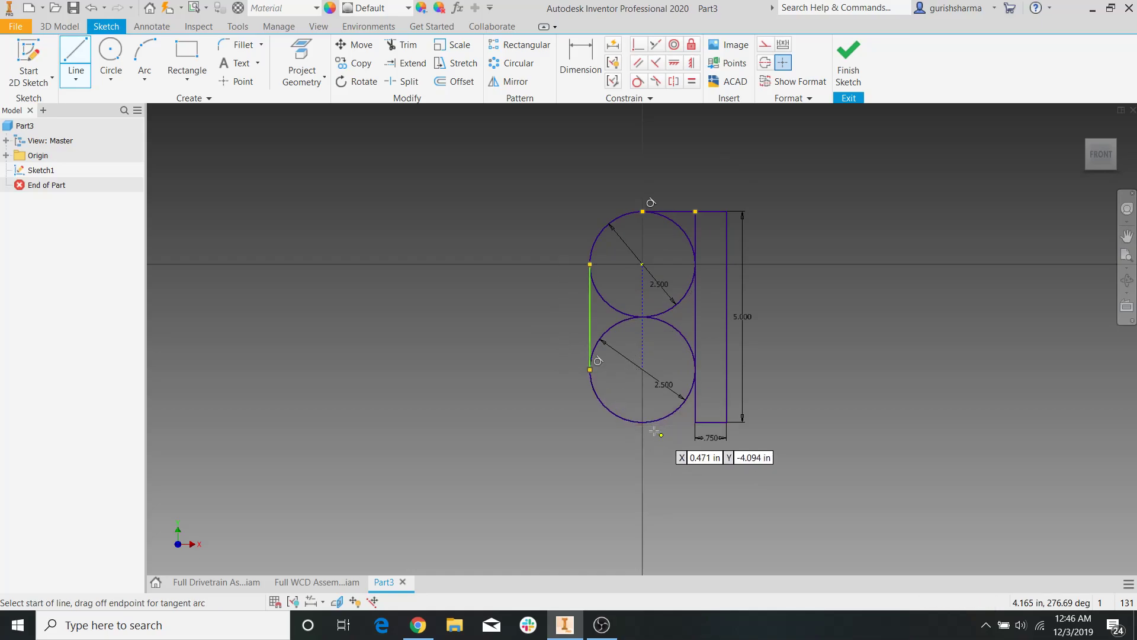
left_click(643, 424)
double_click(695, 422)
key("Escape")
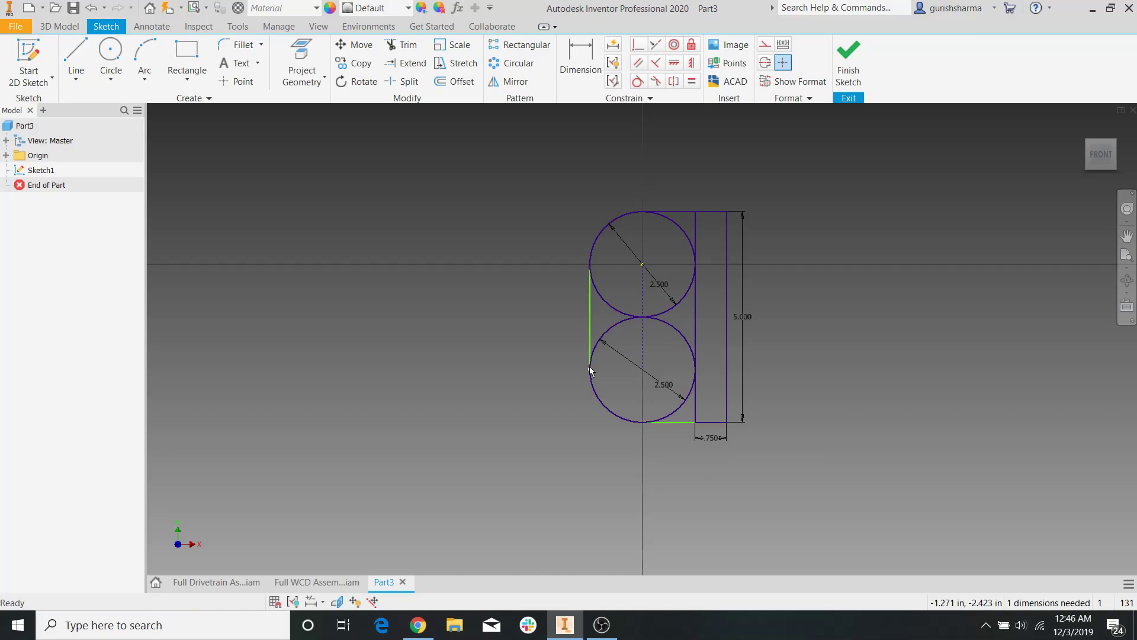
Make the outer vertical line tangent to the upper circle and finish the sketch
left_click_drag(588, 370, 571, 405)
left_click(637, 81)
left_click(608, 327)
left_click(593, 254)
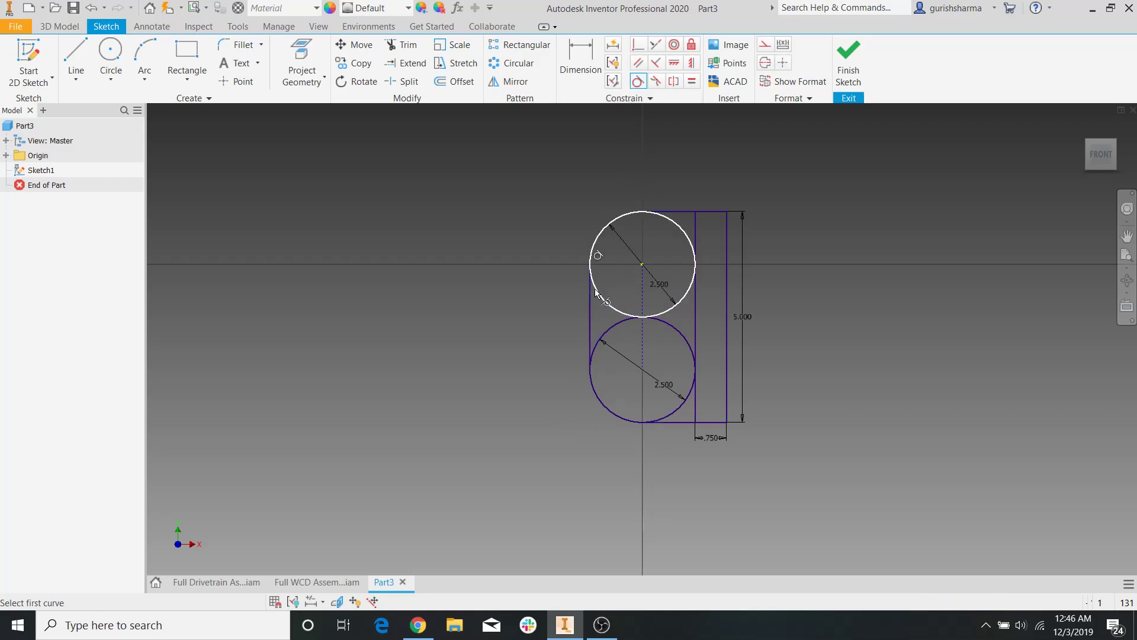
key("Escape")
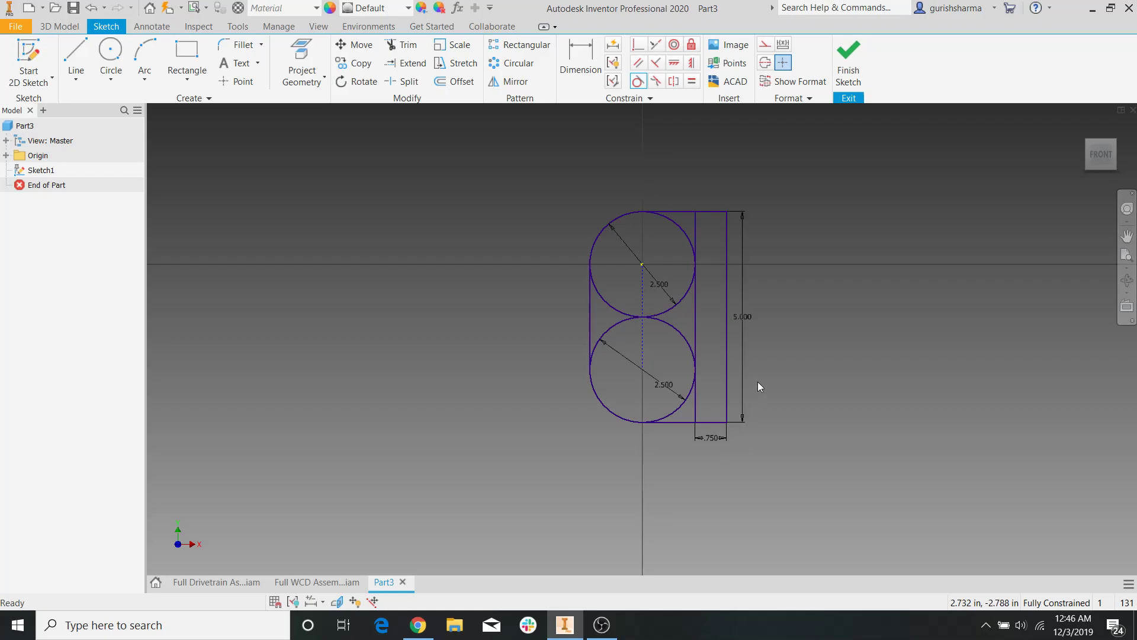
middle_click_drag(758, 383, 703, 401)
left_click(848, 62)
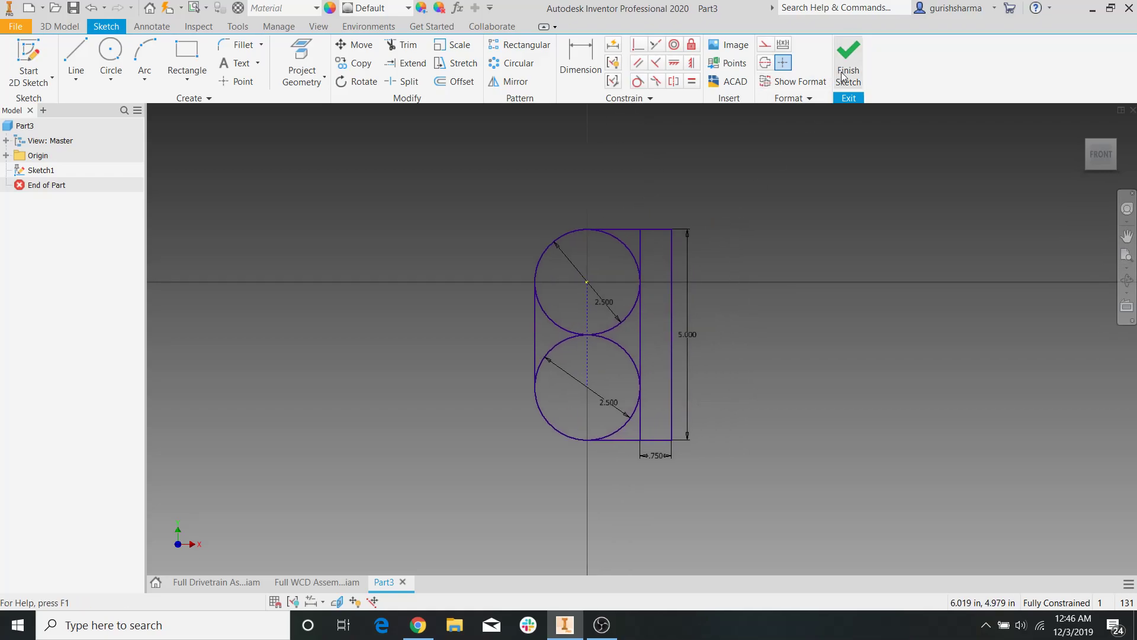
Inspect the profile sketch in 3D and preview the YZ, XZ and XY origin planes against it
mouse_move(747, 344)
middle_mouse_down()
mouse_move(693, 243)
mouse_move(606, 217)
middle_mouse_up()
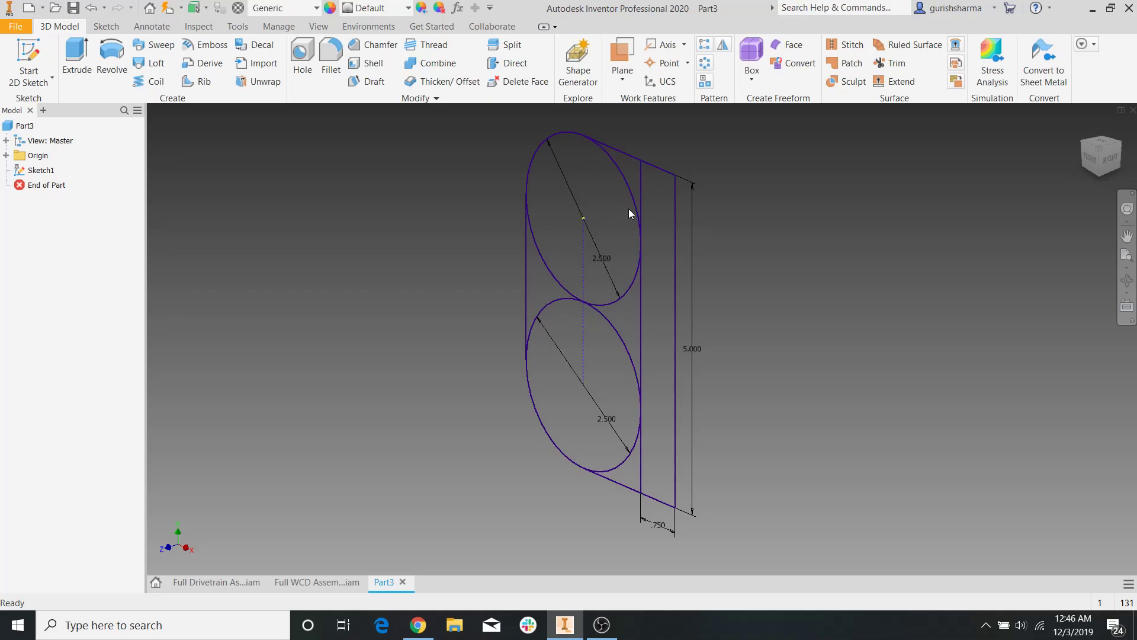
scroll(712, 278, "up", 5)
mouse_move(712, 279)
middle_mouse_down()
mouse_move(651, 312)
mouse_move(555, 304)
middle_mouse_up()
scroll(681, 303, "down", 2)
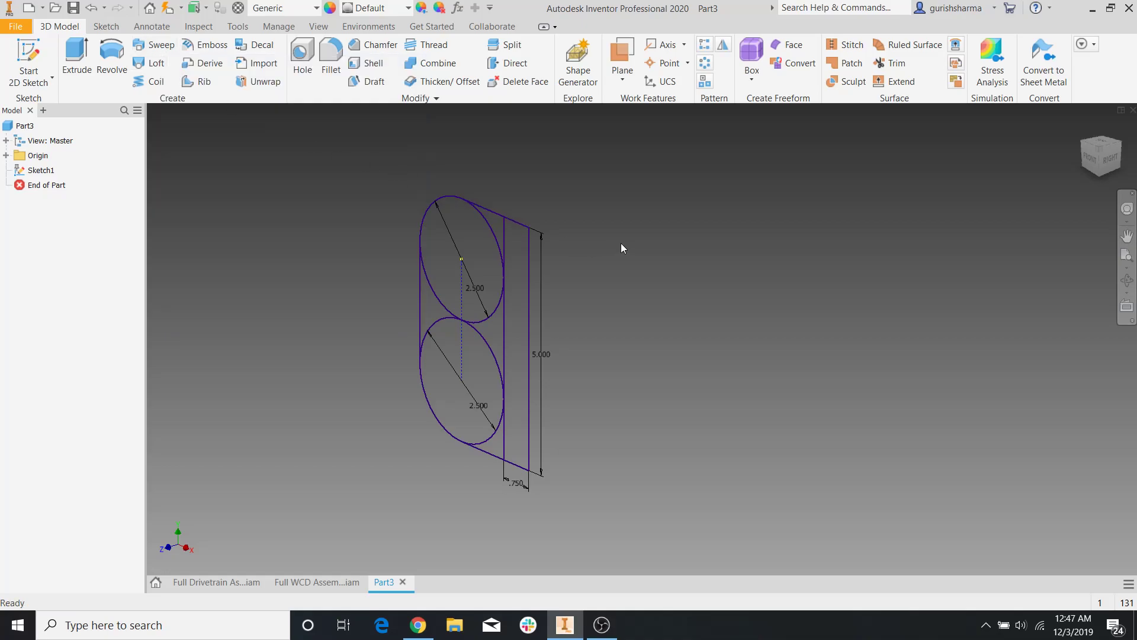
left_click(532, 226)
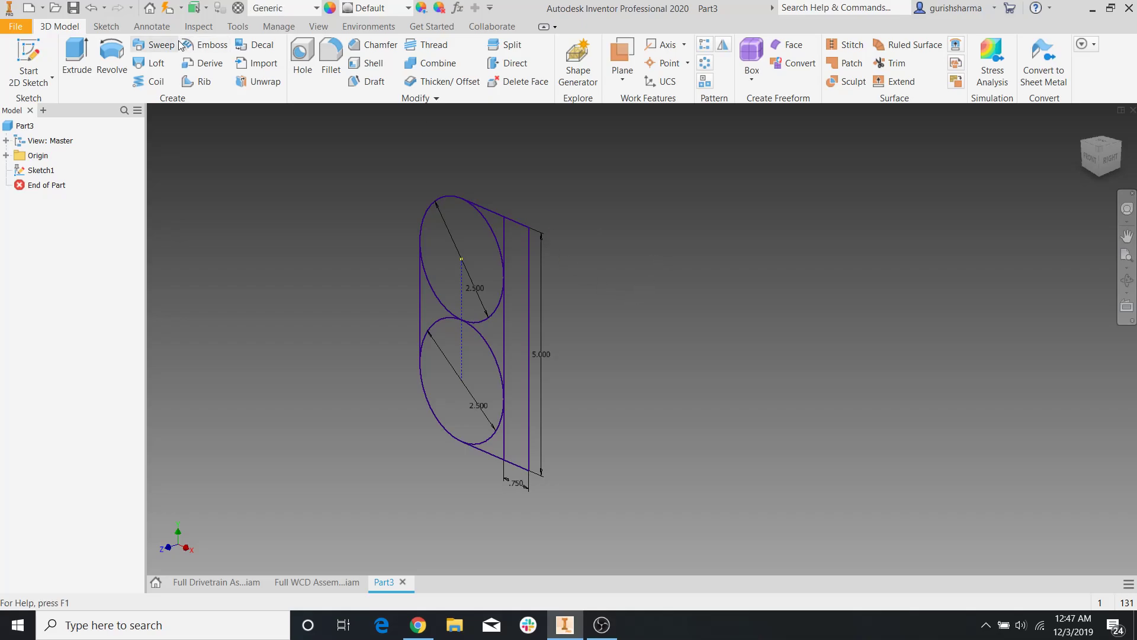
scroll(764, 296, "up", 2)
mouse_move(765, 297)
middle_mouse_down()
mouse_move(729, 350)
mouse_move(786, 307)
middle_mouse_up()
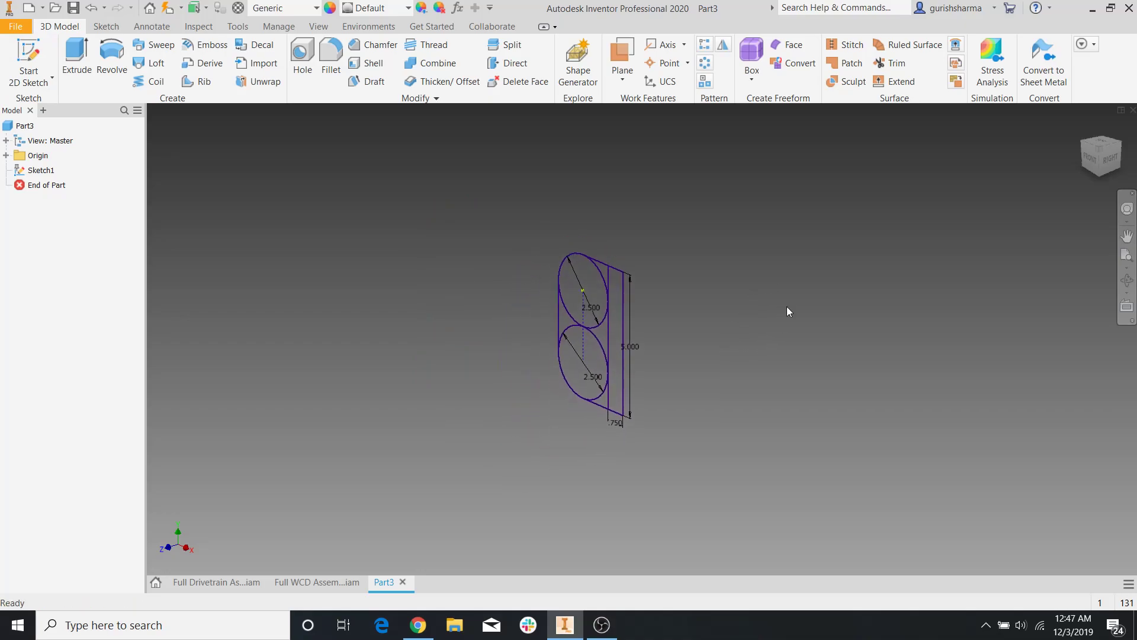
left_click(6, 156)
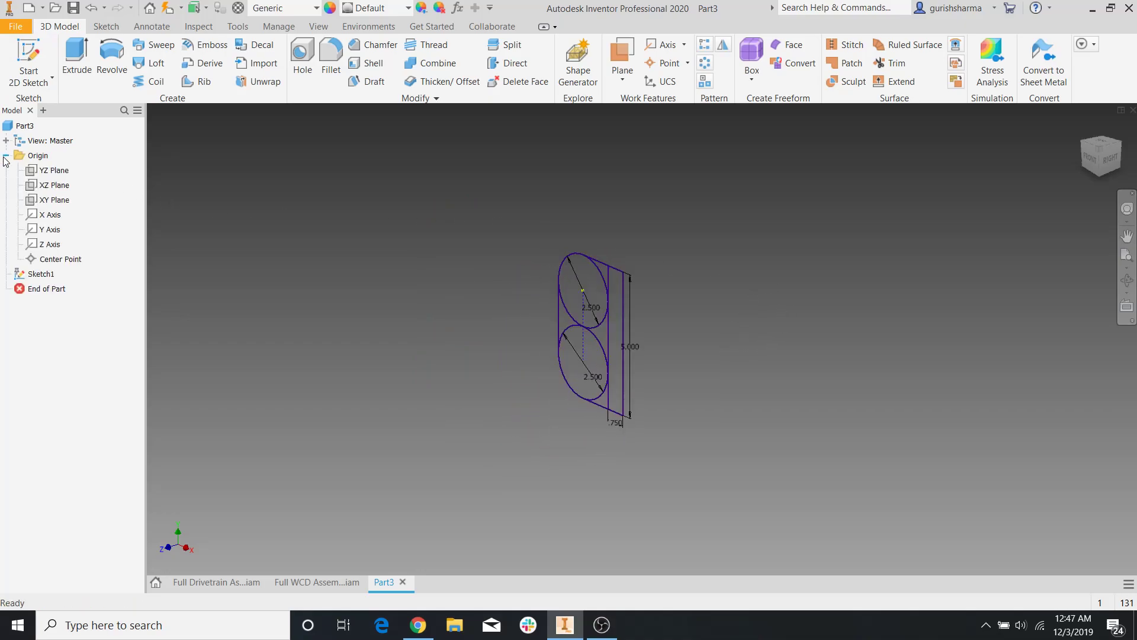
left_click(53, 171)
left_click(54, 185)
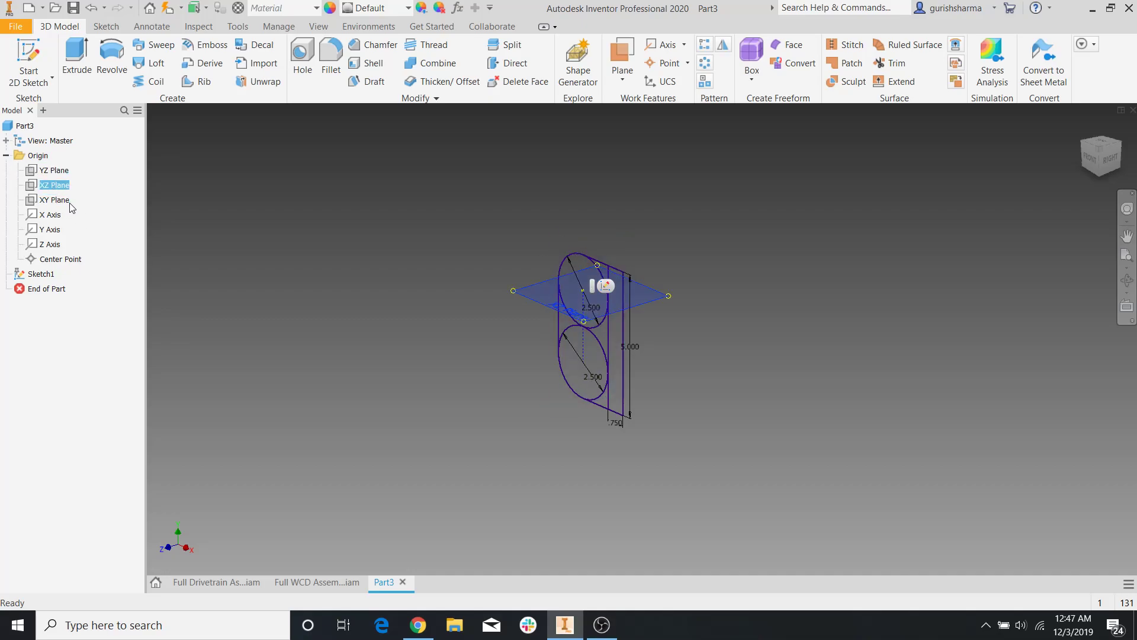
left_click(70, 202)
left_click(629, 247)
scroll(602, 276, "up", 2)
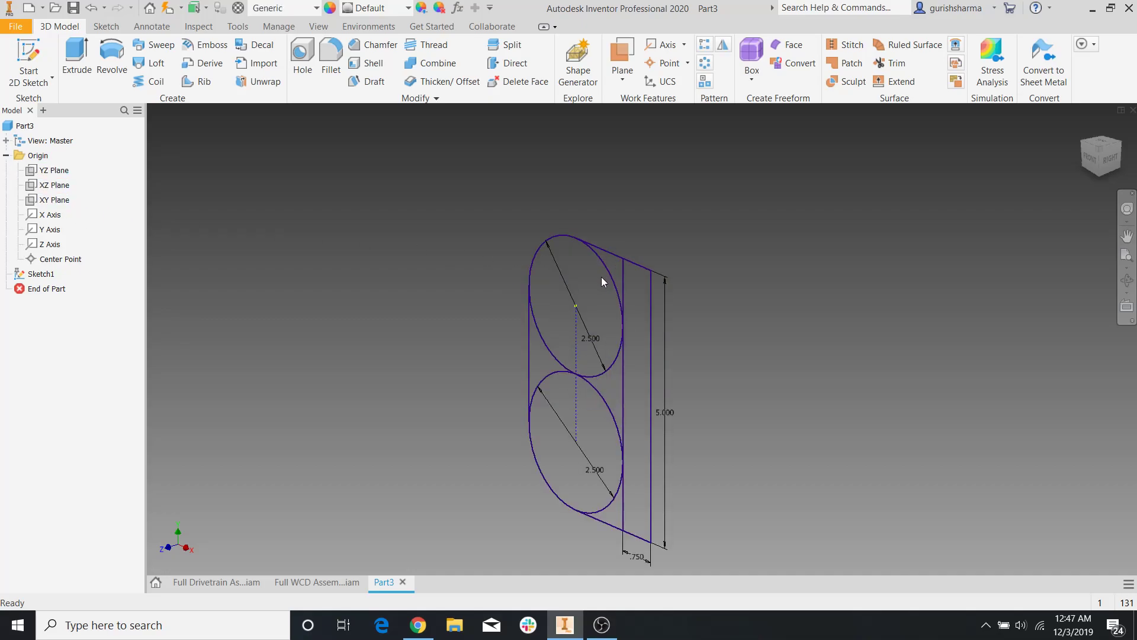
Create a work plane offset 2.5/2 in upward from the XZ plane
left_click(53, 184)
mouse_move(732, 329)
middle_mouse_down("shift")
mouse_move(751, 307)
mouse_move(665, 243)
middle_mouse_up("shift")
scroll(663, 266, "up", 2)
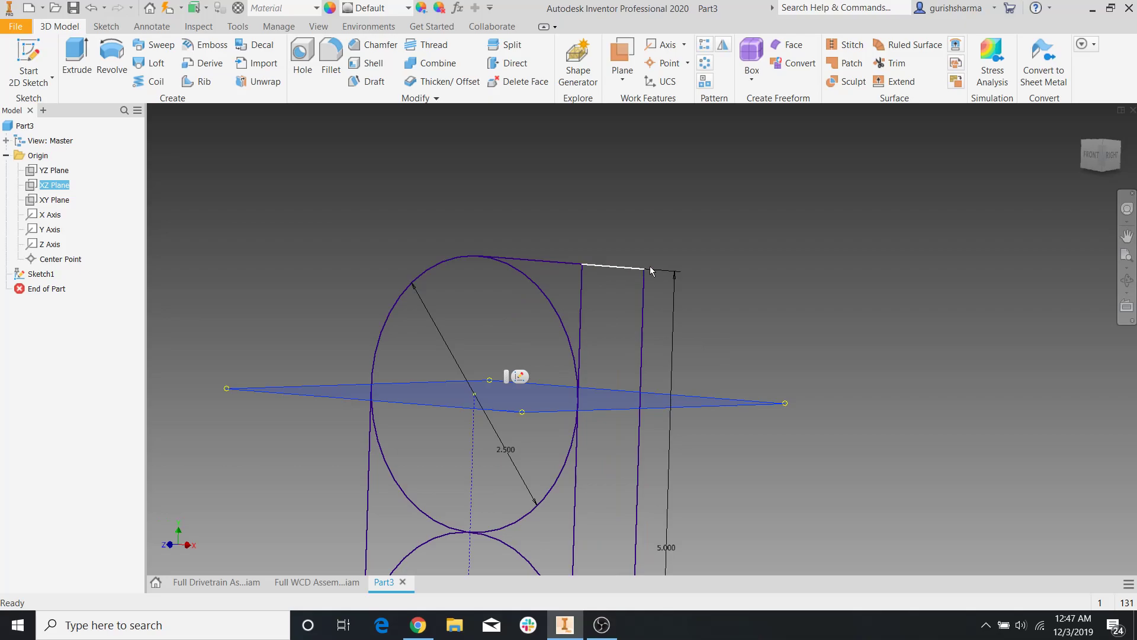
scroll(717, 263, "down", 2)
middle_click_drag(718, 259, 720, 279, "shift")
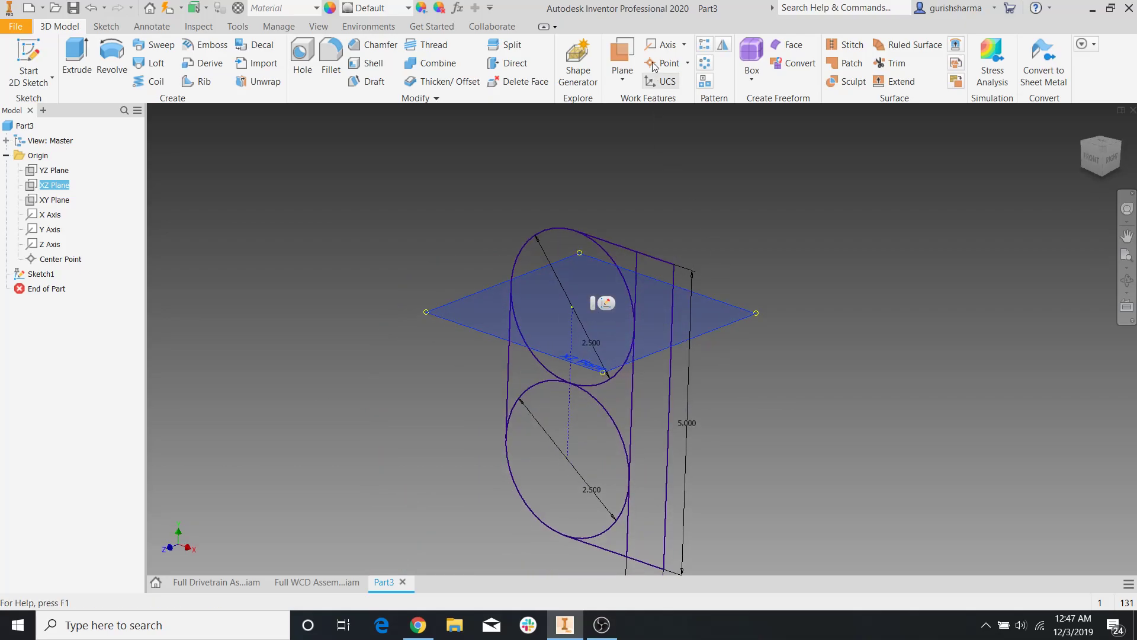
left_click(621, 81)
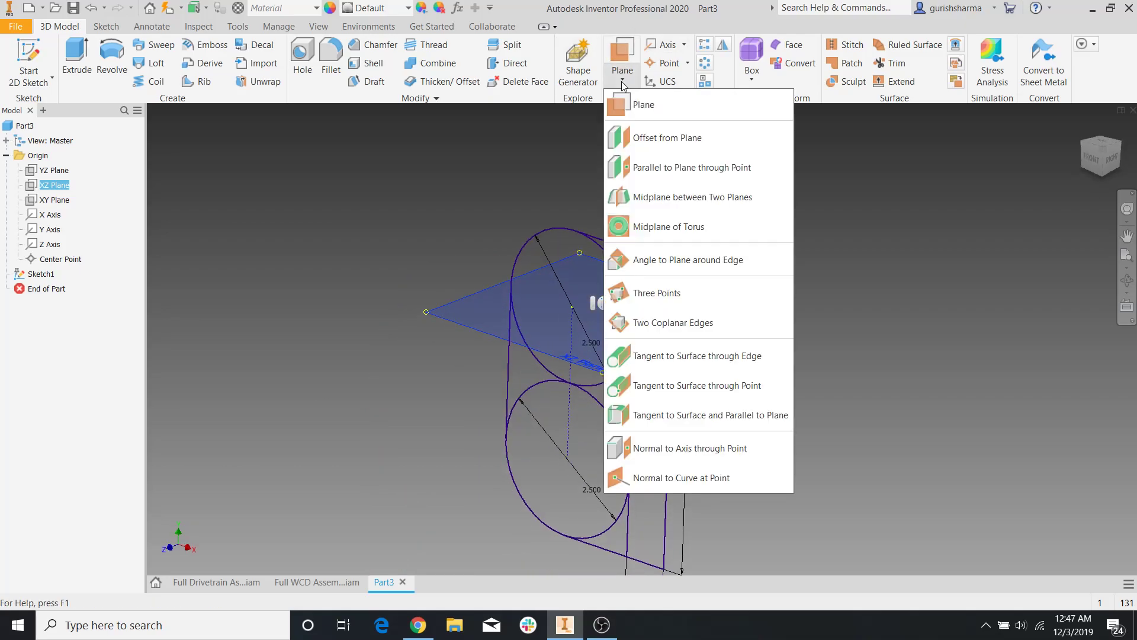
left_click(646, 133)
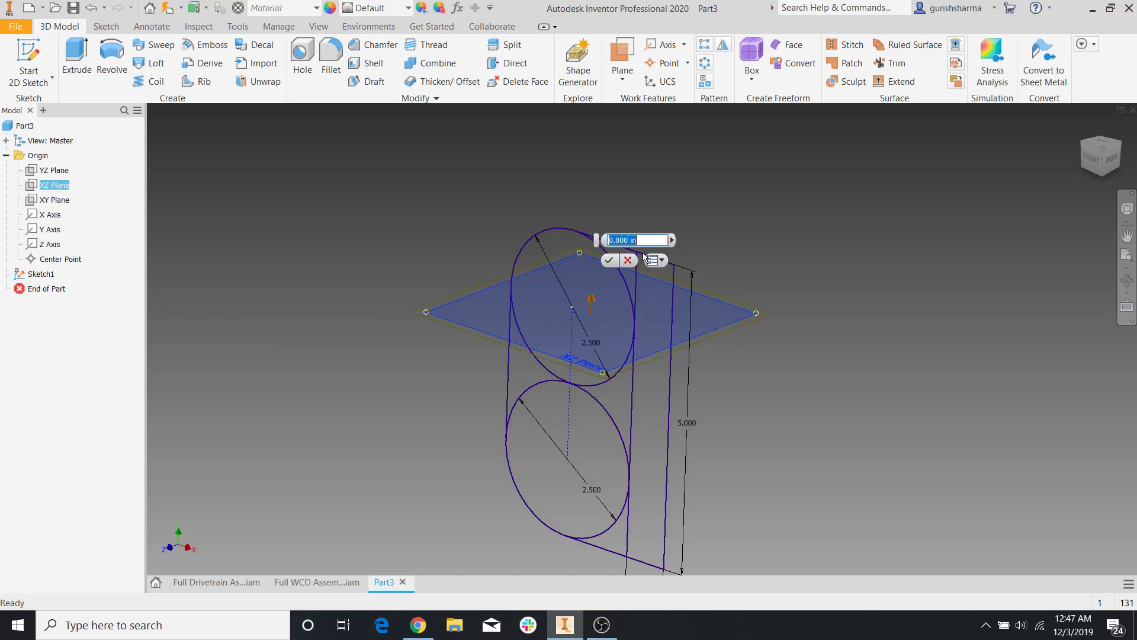
type("2.5")
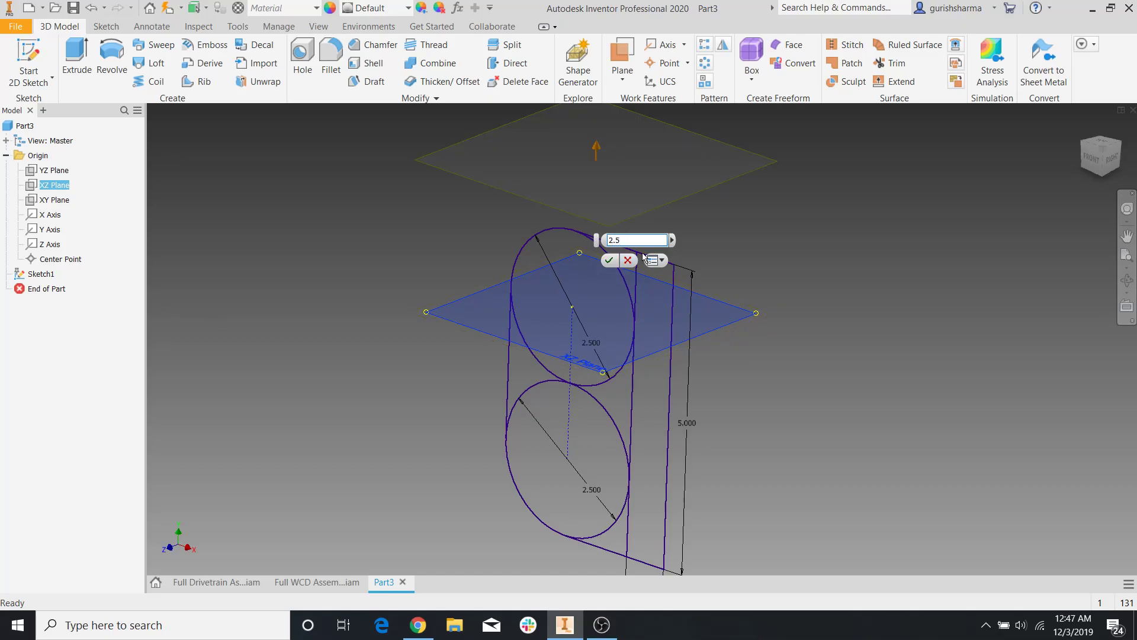
type("/2")
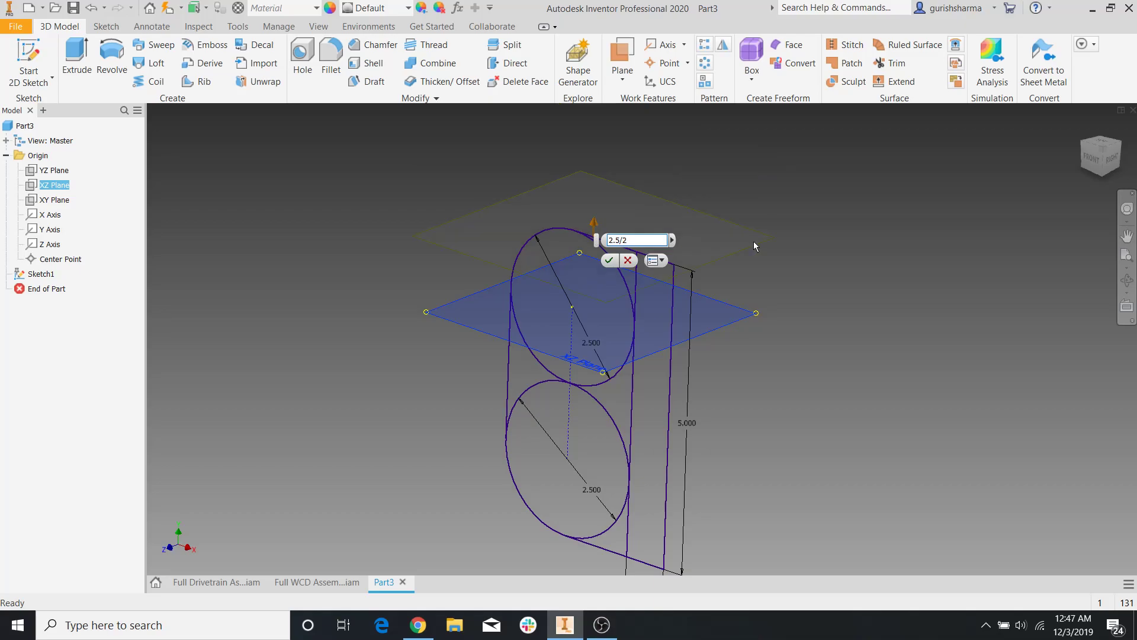
left_click(610, 261)
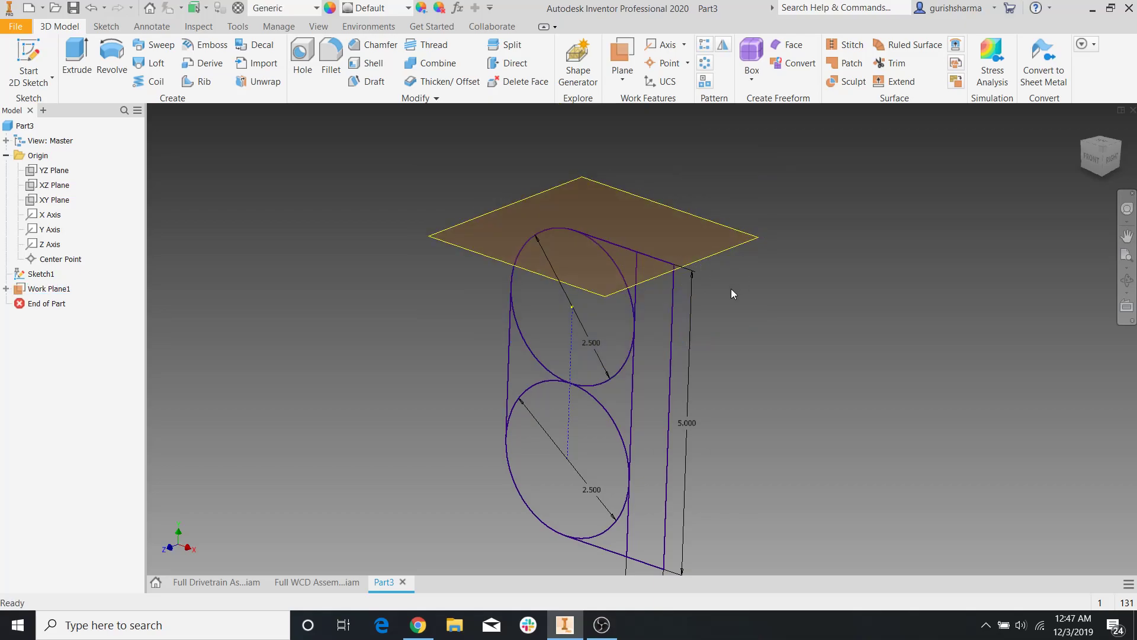
Check the offset work plane against the profile's top edge and start a new 2D sketch on it
middle_click_drag(730, 289, 788, 267, "shift")
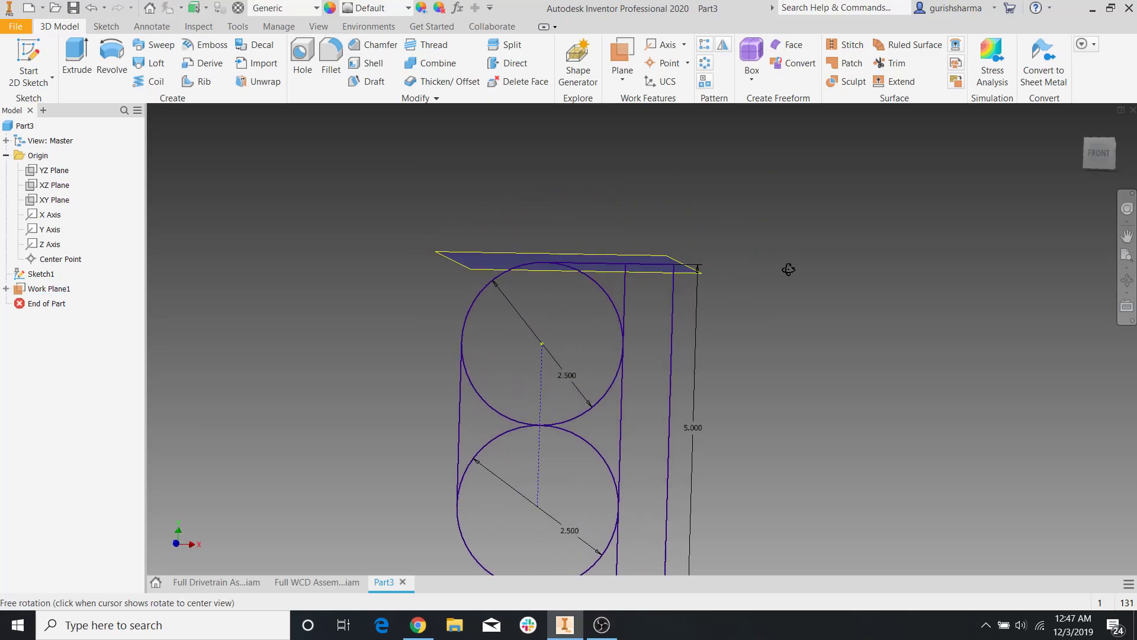
left_click(1102, 161)
scroll(729, 178, "down", 6)
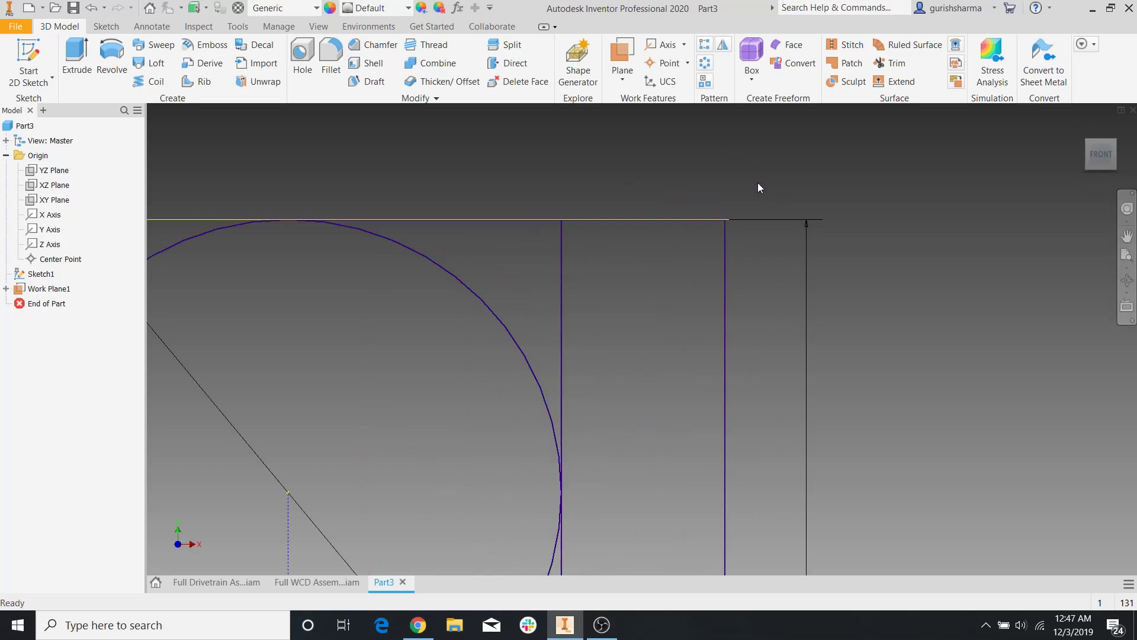
scroll(856, 233, "up", 6)
middle_click_drag(853, 234, 838, 259, "shift")
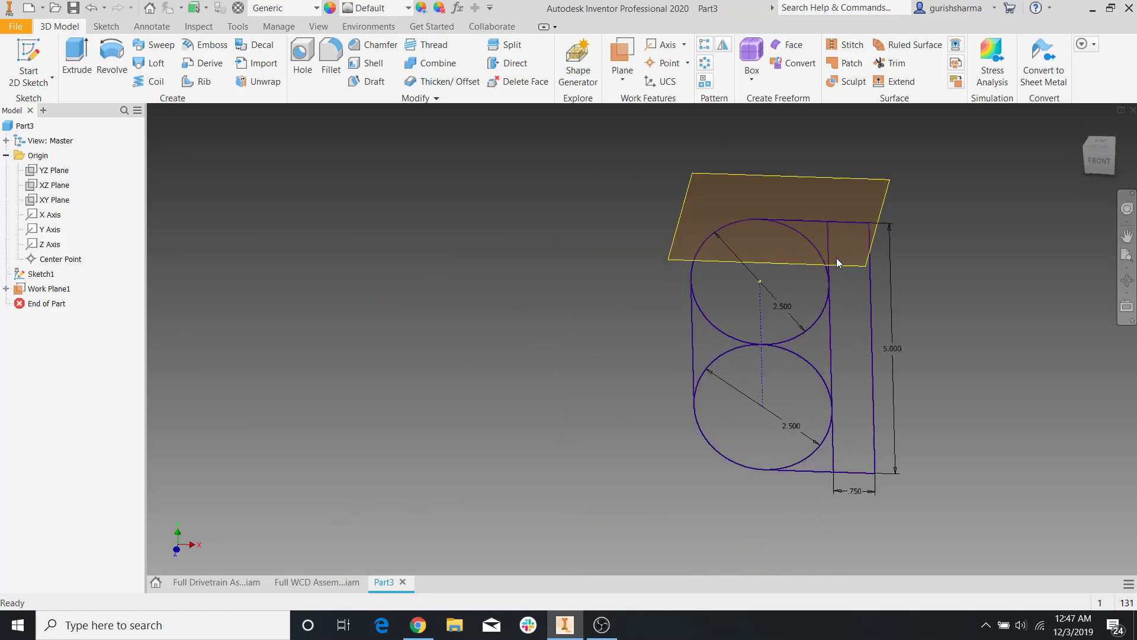
left_click(28, 59)
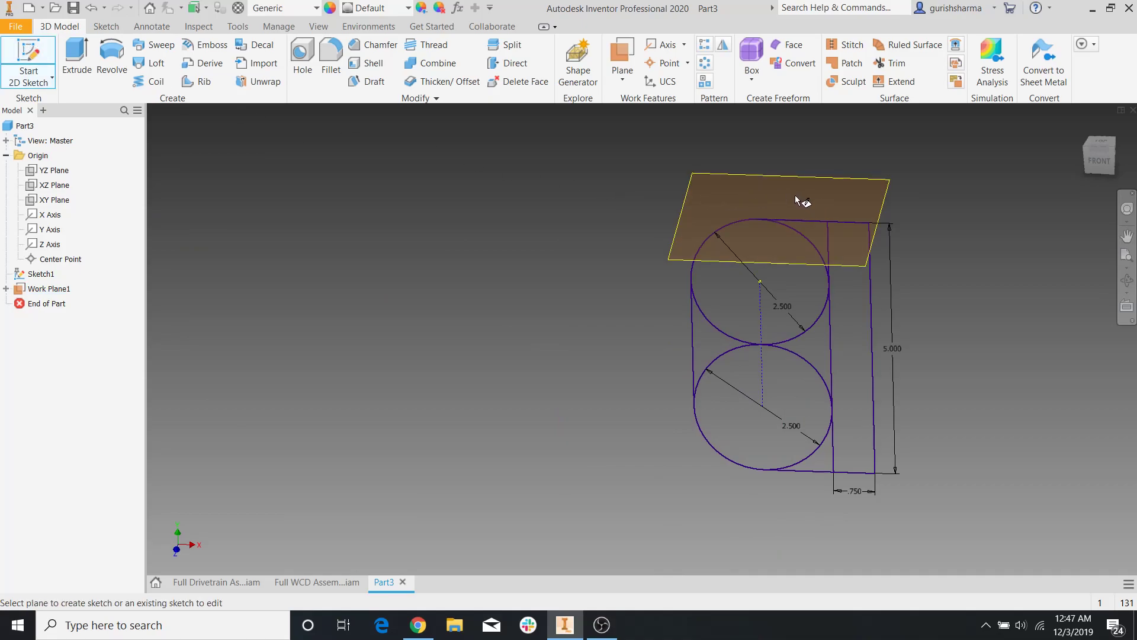
left_click(833, 179)
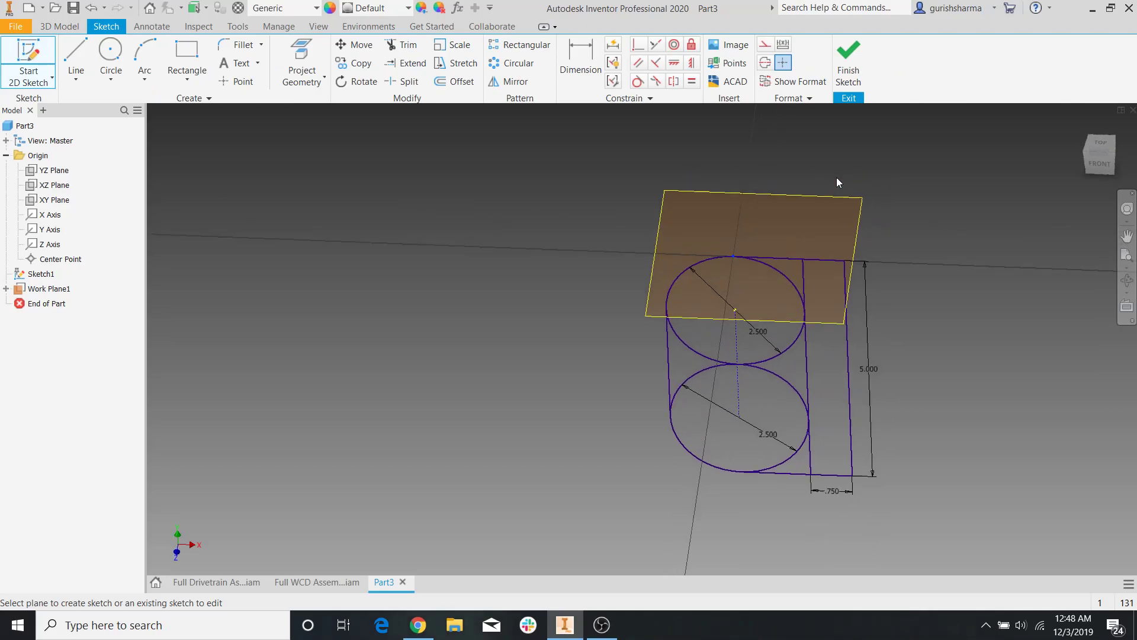
Project the top outer corner of the plywood profile into the new sketch on the offset work plane
middle_click_drag(886, 229, 781, 234)
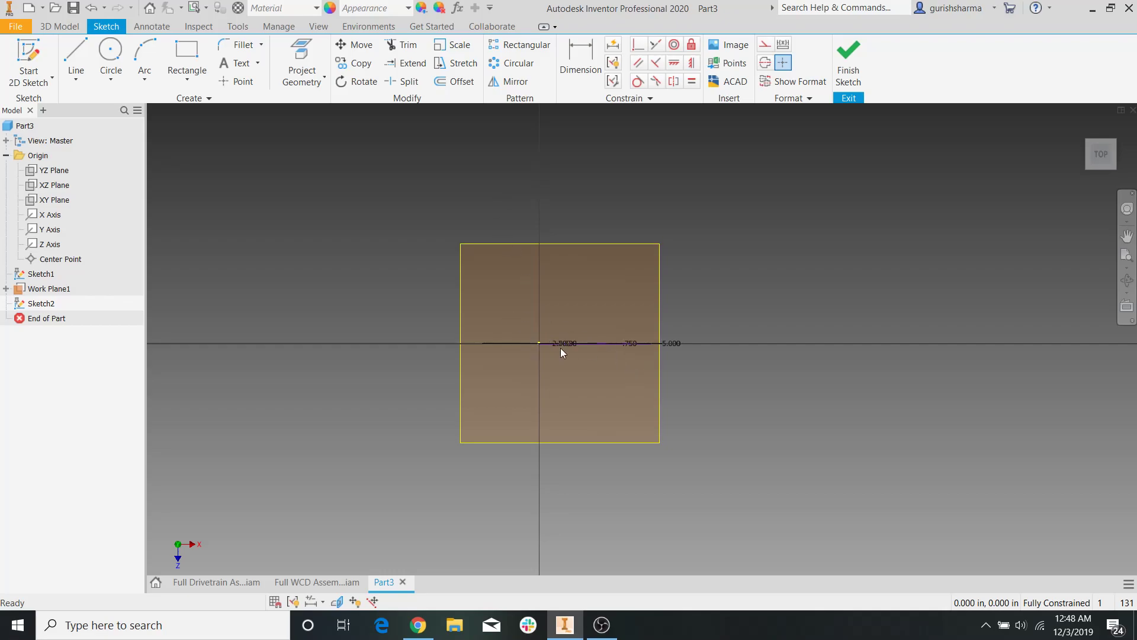
scroll(634, 344, "up", 3)
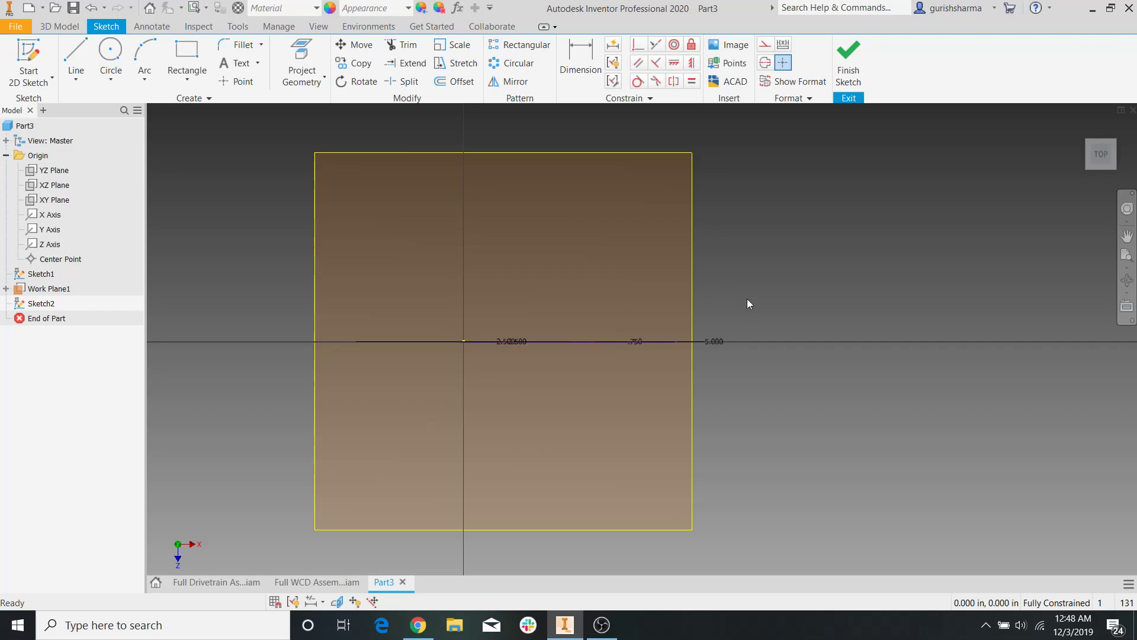
left_click(310, 52)
middle_click_drag(762, 380, 761, 340, "shift")
middle_click_drag(766, 388, 768, 280)
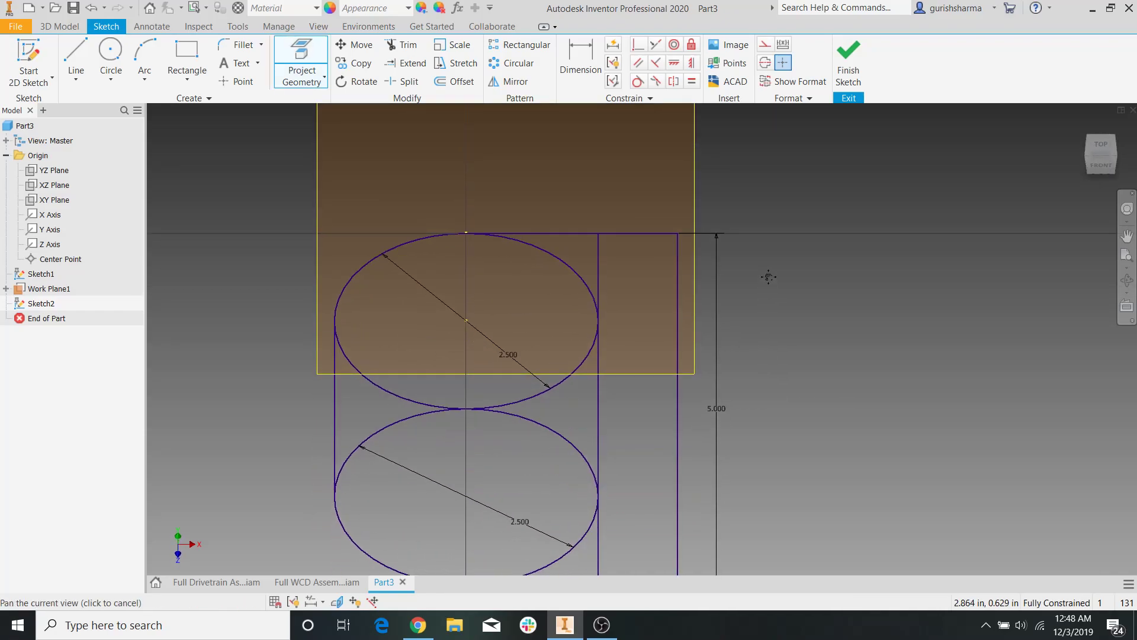
left_click(679, 233)
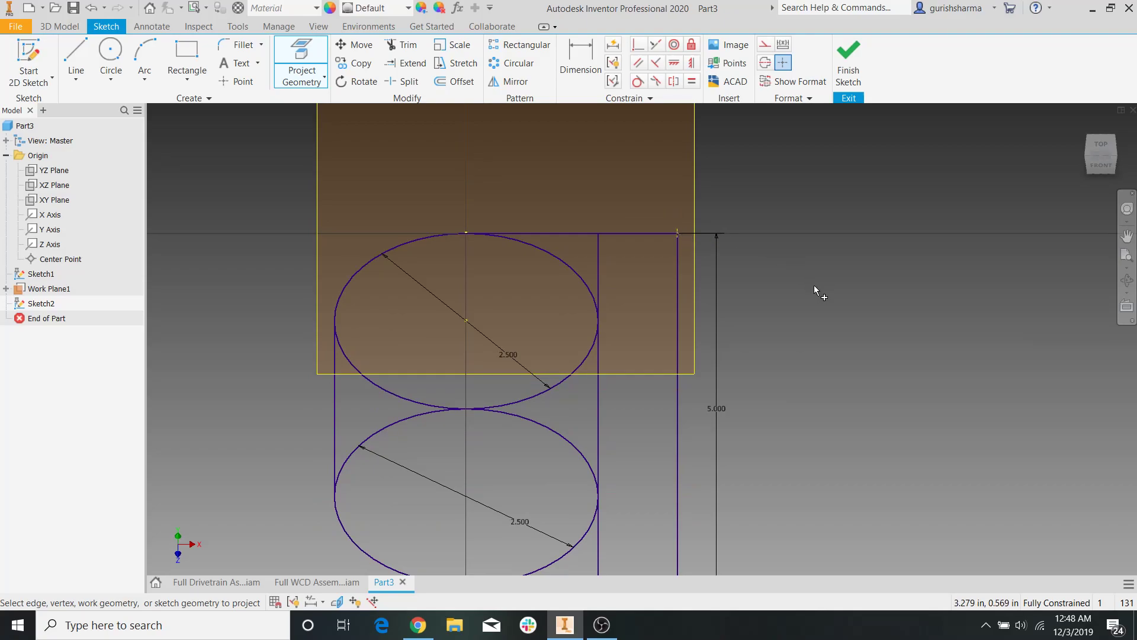
key("Escape")
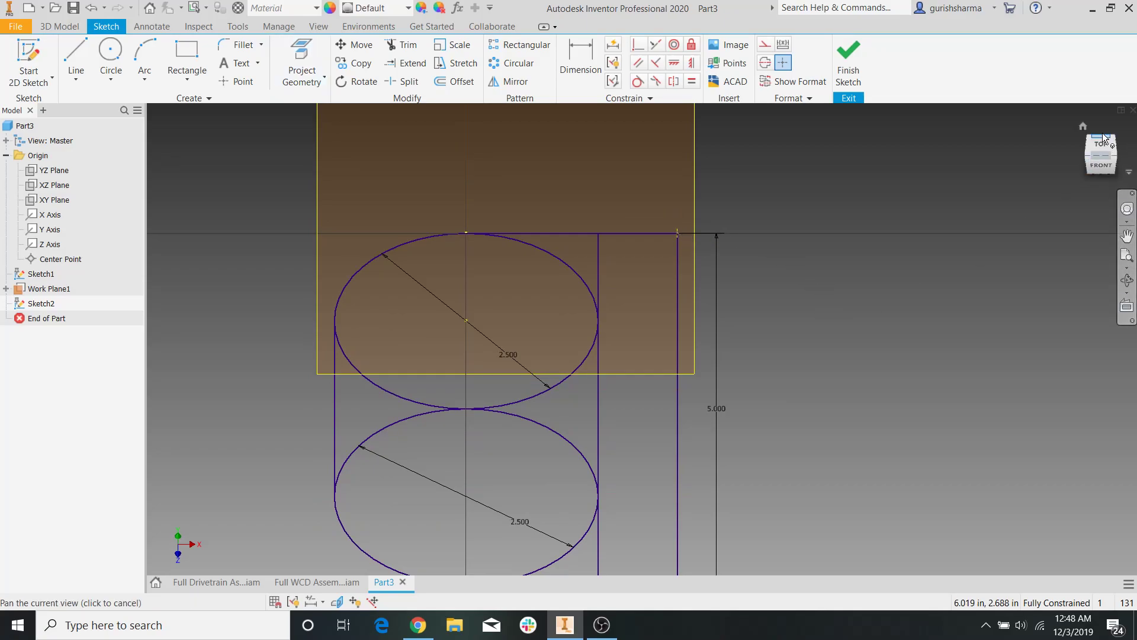
Draw a 6 in vertical line up from the projected corner and a 6 in horizontal line from its upper end
left_click(1100, 150)
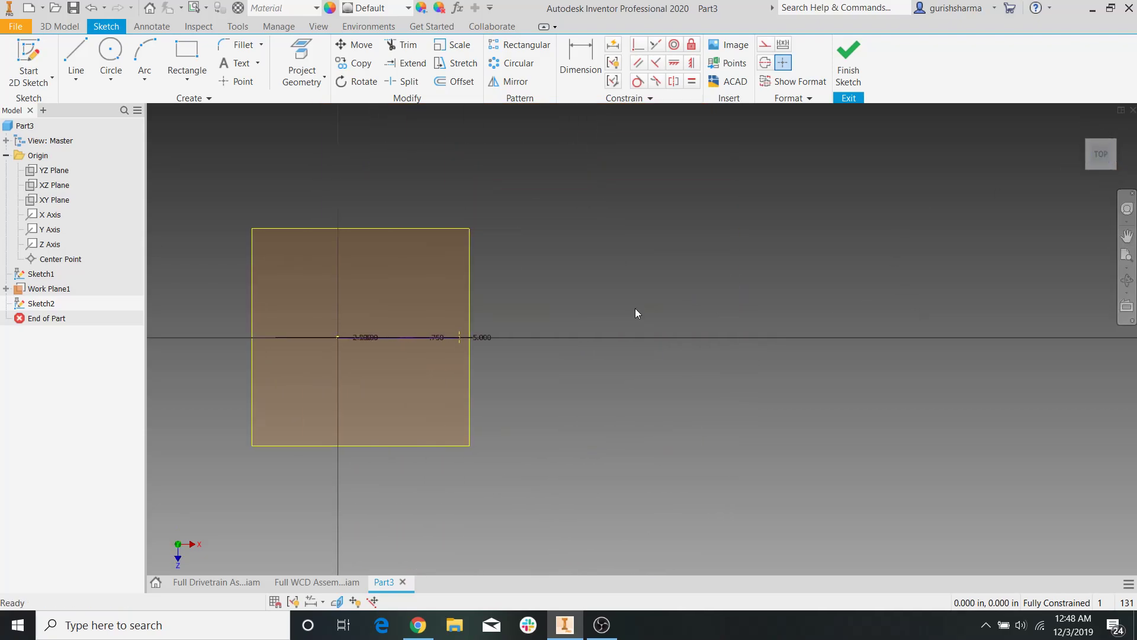
scroll(582, 323, "up", 3)
middle_click_drag(582, 324, 564, 413)
left_click(82, 59)
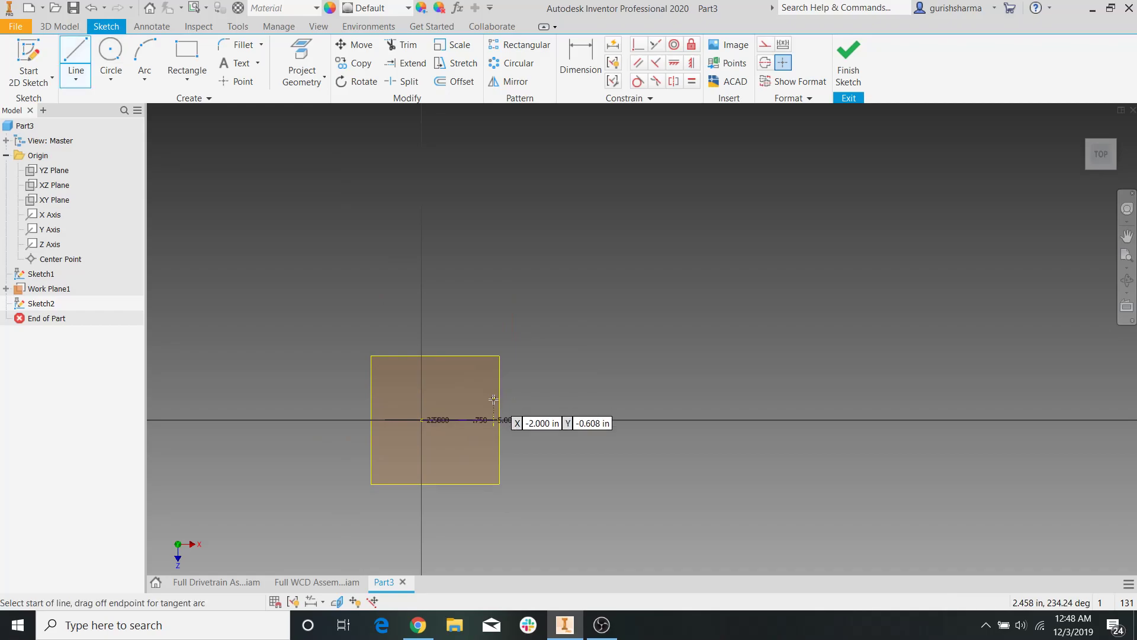
left_click(494, 419)
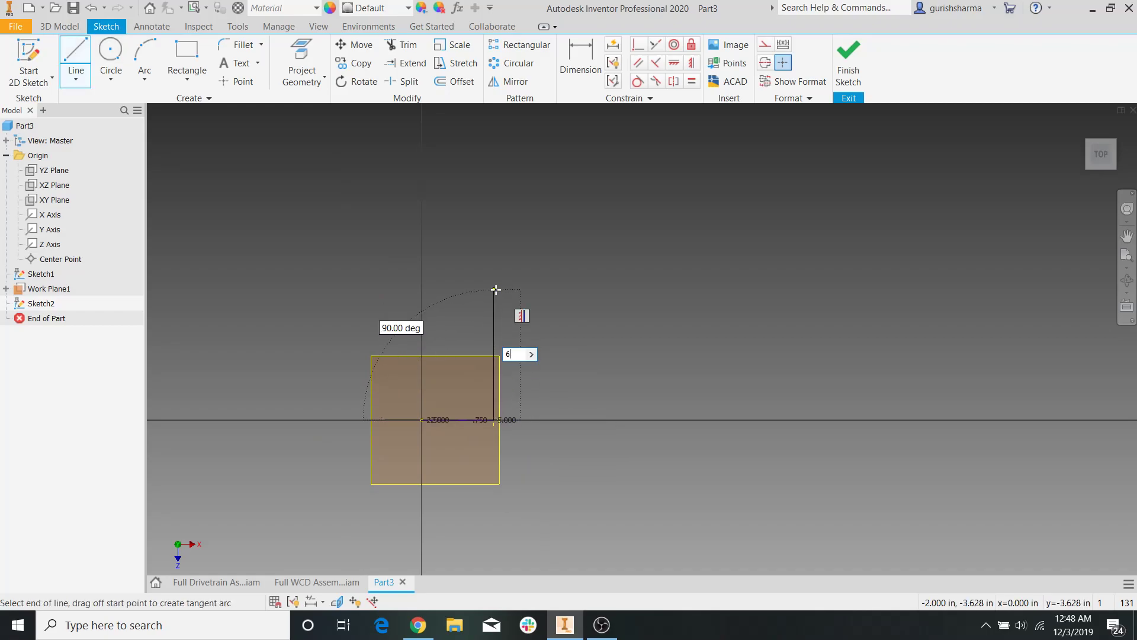
left_click(494, 204)
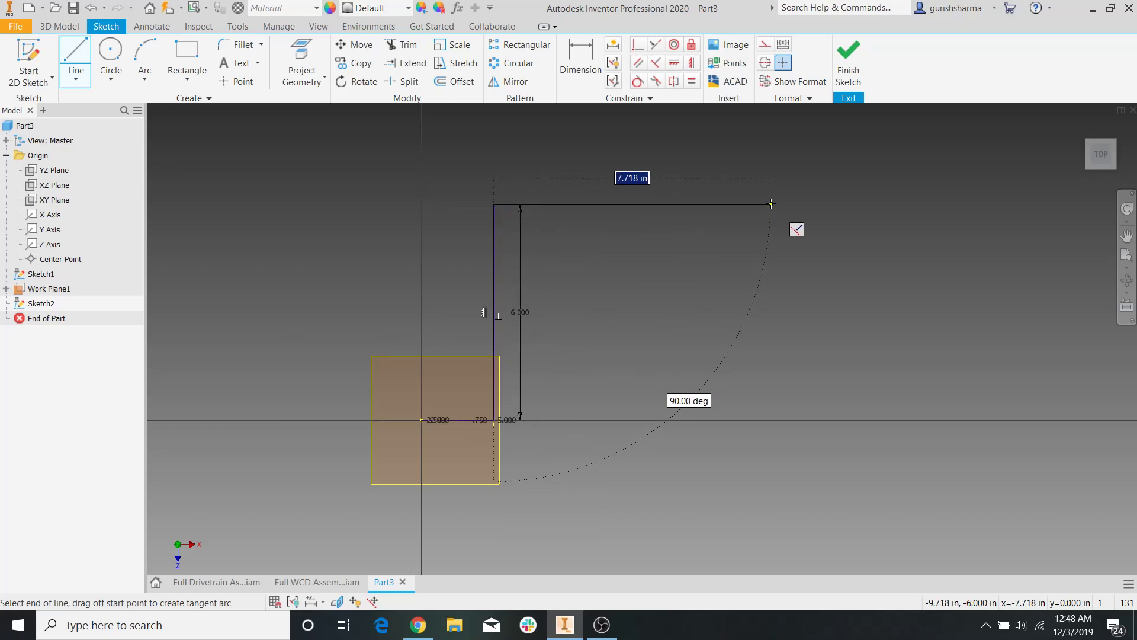
type("6")
key("Return")
key("Escape")
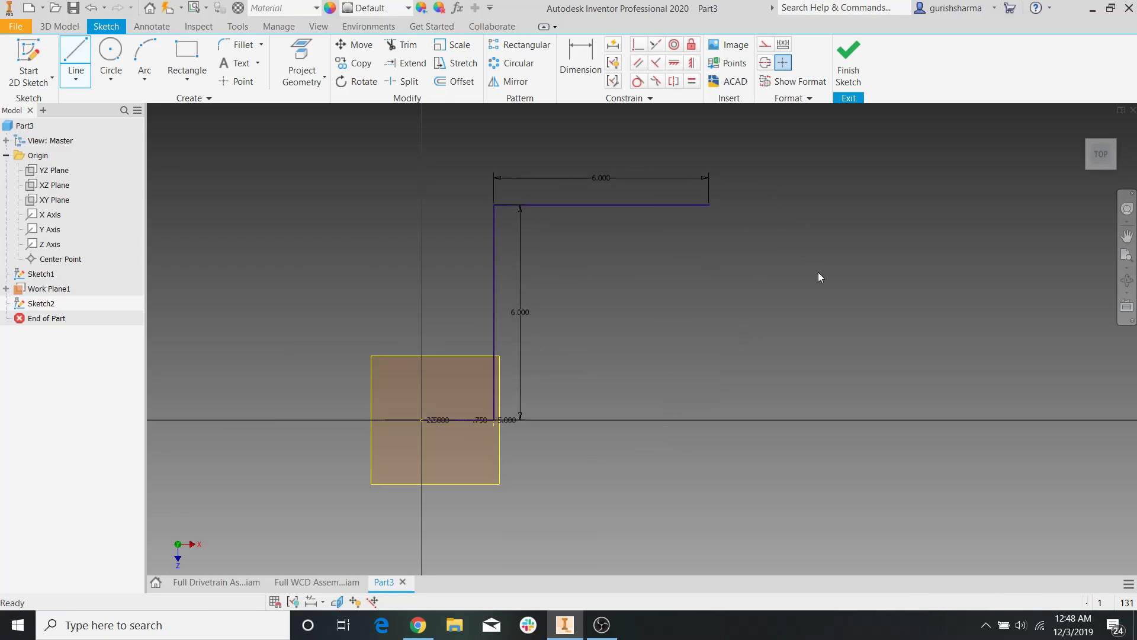
Examine the drivetrain frame in the Full WCD Assembly from the top and return to Part3
left_click(324, 581)
left_click(1106, 145)
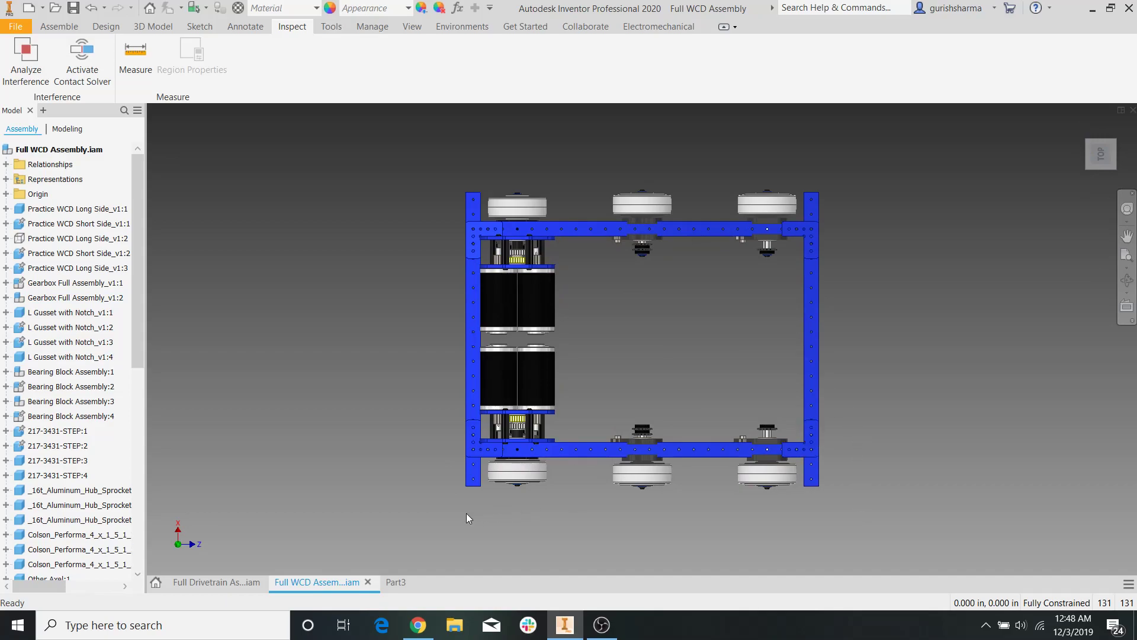
middle_click_drag(473, 491, 443, 462)
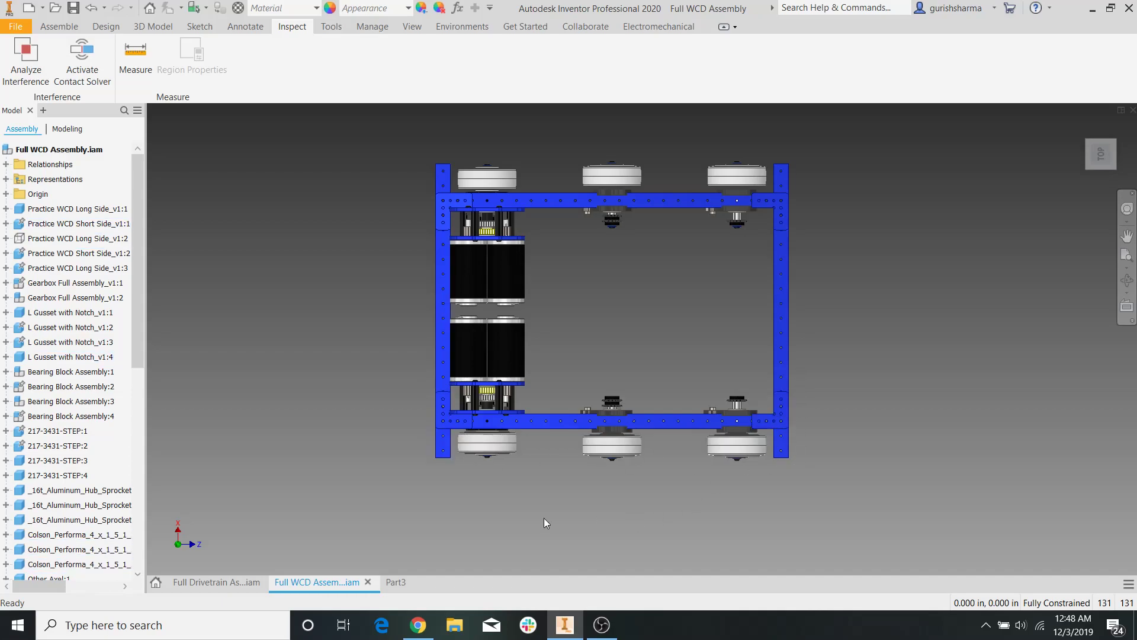
left_click(397, 582)
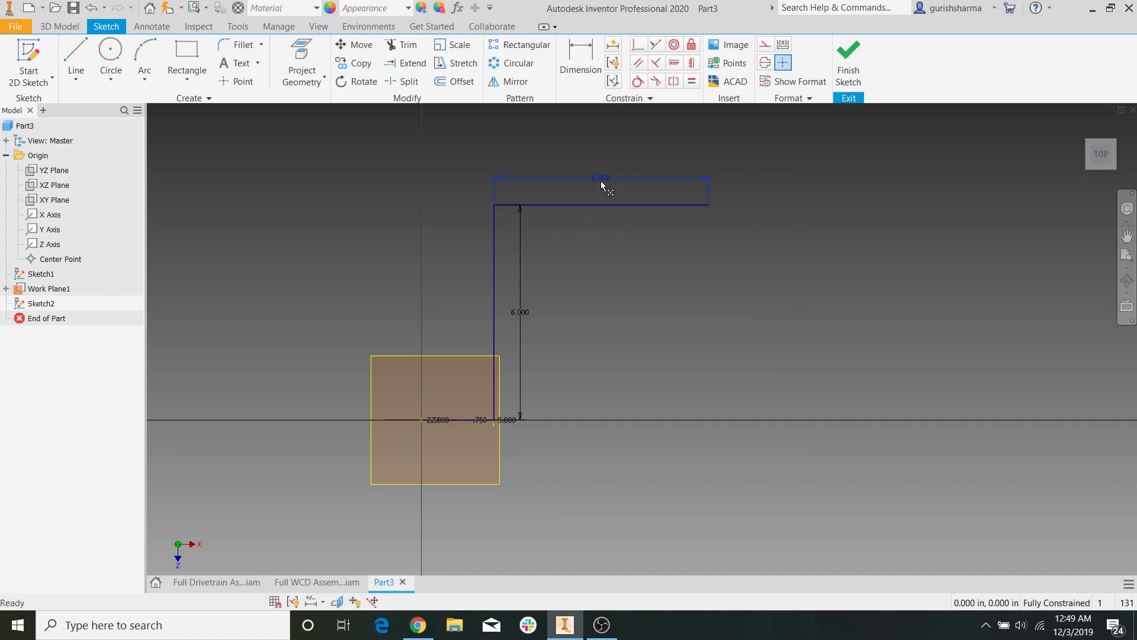
Set the horizontal line's length to 24 in
double_click(601, 180)
type("4")
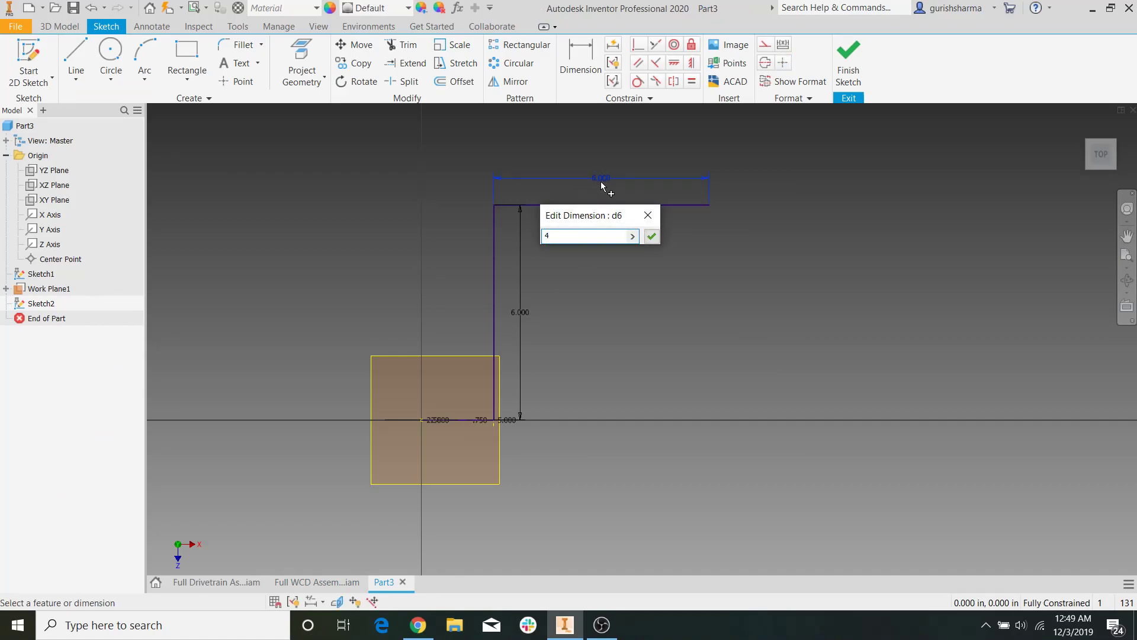
key("Return")
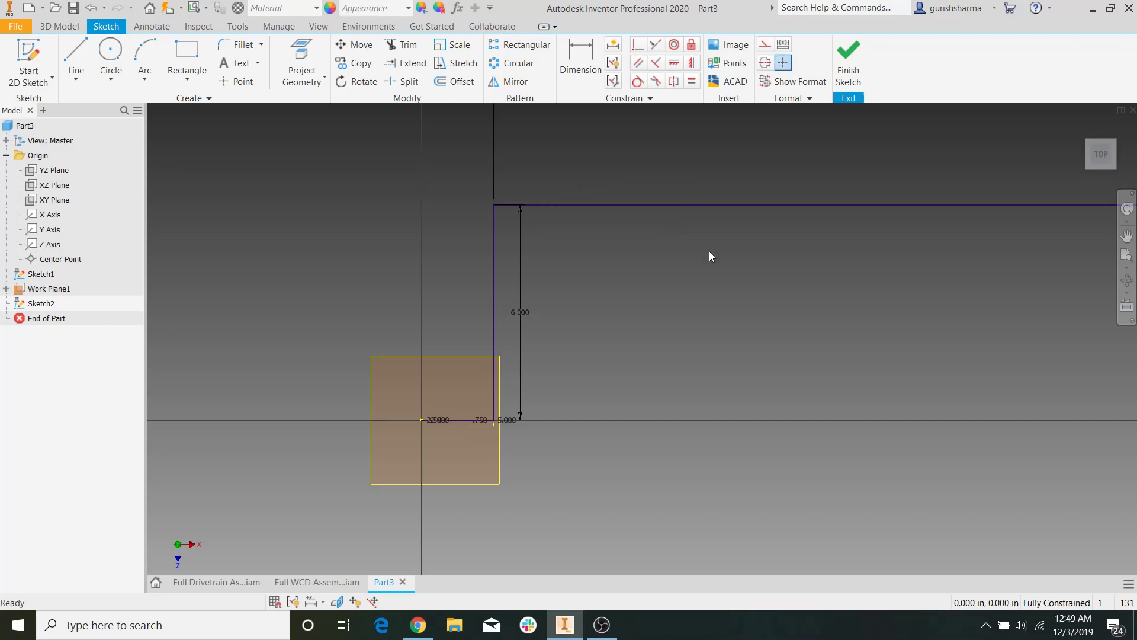
scroll(773, 318, "down", 5)
scroll(916, 304, "up", 3)
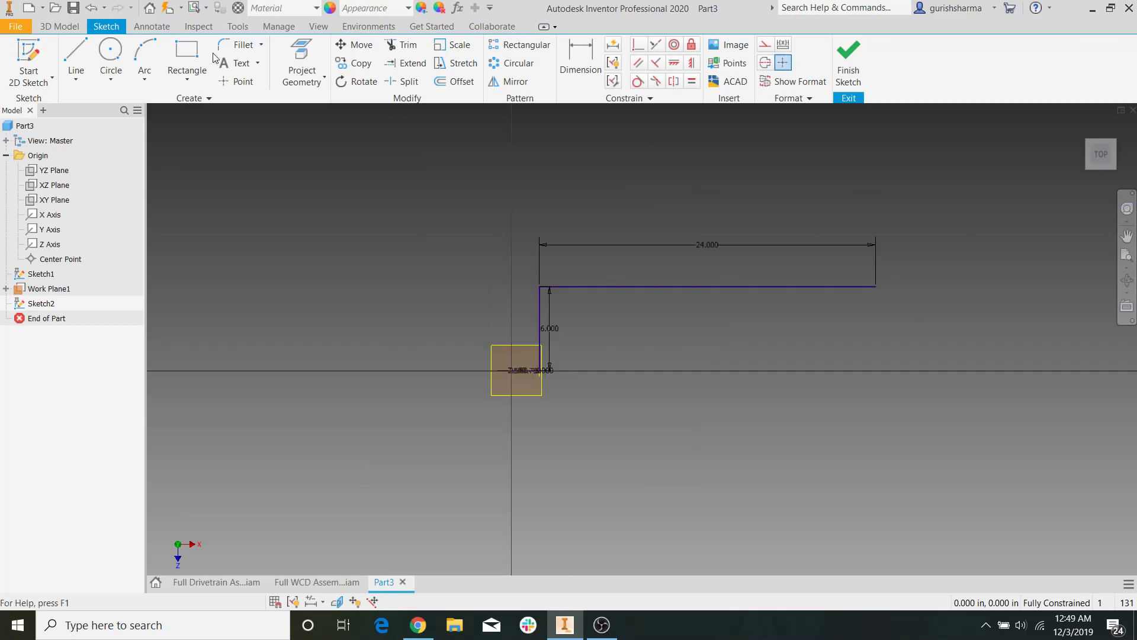
Draw a 6 in vertical line down from the free end of the 24 in line
left_click(76, 56)
left_click(876, 286)
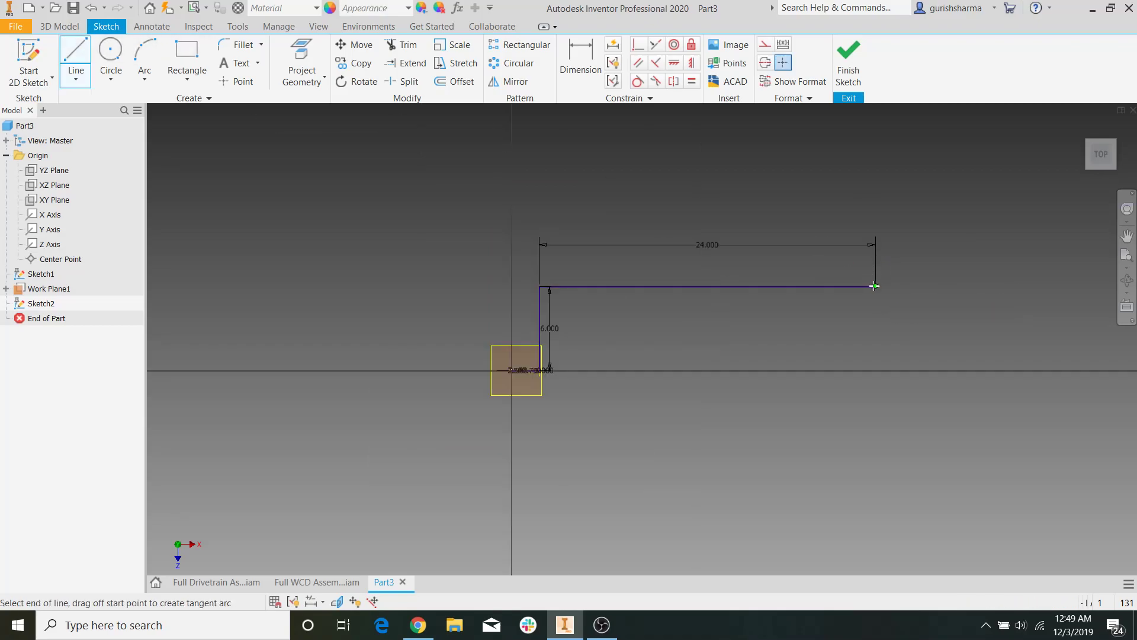
type("6")
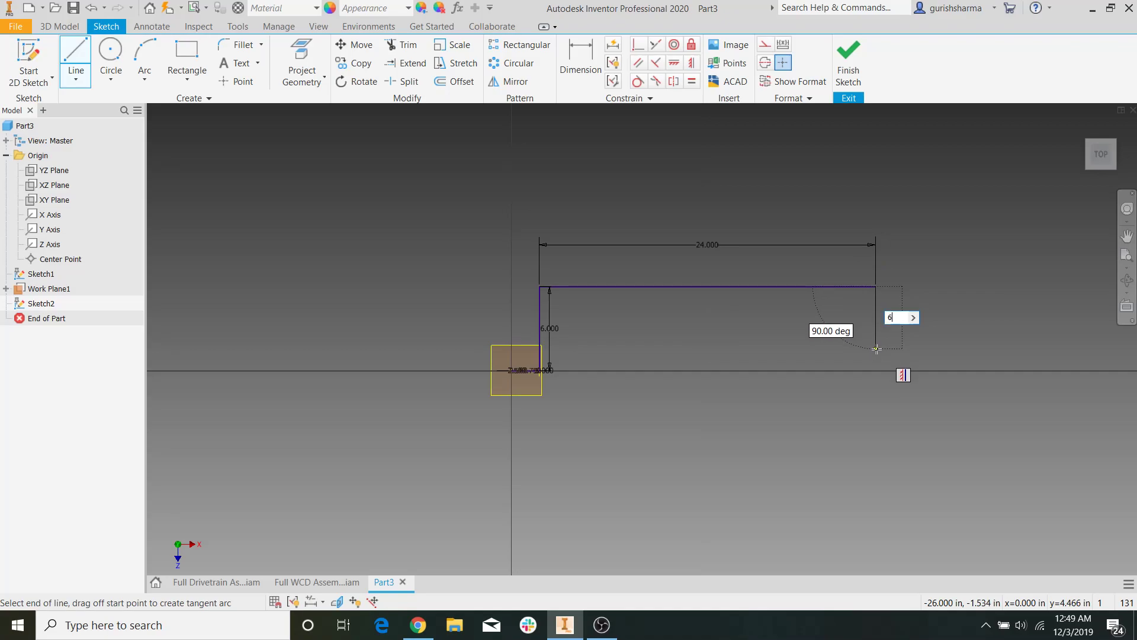
key("Return")
key("Escape")
Check the U-shaped path against the bumper profile in 3D and finish the sketch
mouse_move(680, 375)
middle_mouse_down("shift")
mouse_move(630, 300)
mouse_move(726, 318)
mouse_move(682, 328)
middle_mouse_up("shift")
scroll(682, 329, "down", 4)
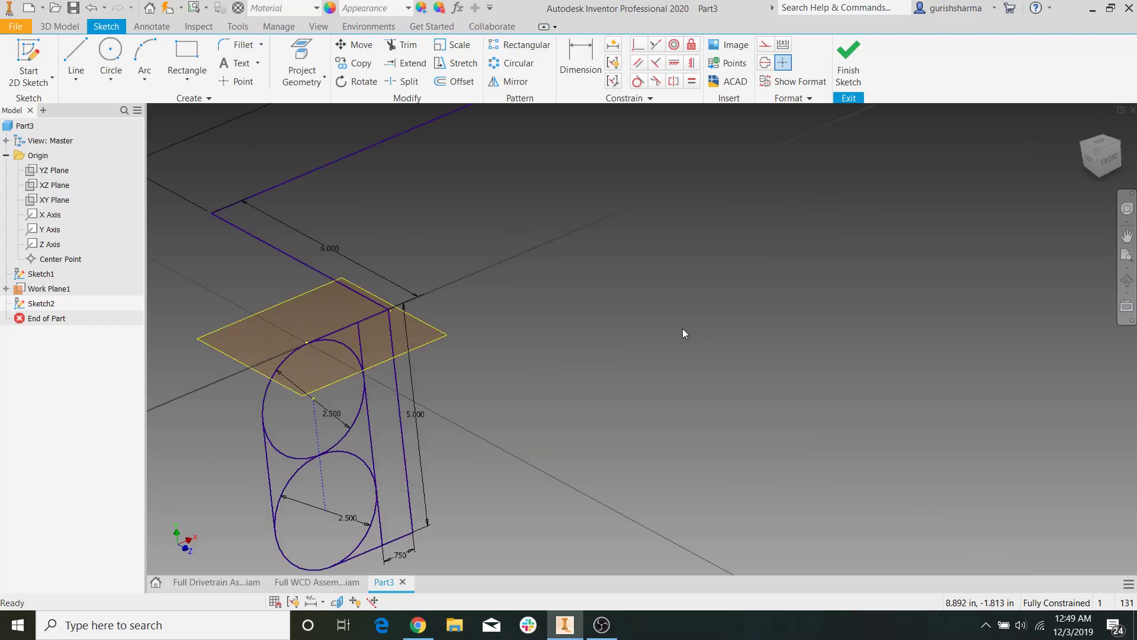
scroll(512, 406, "up", 3)
middle_click_drag(522, 408, 514, 437)
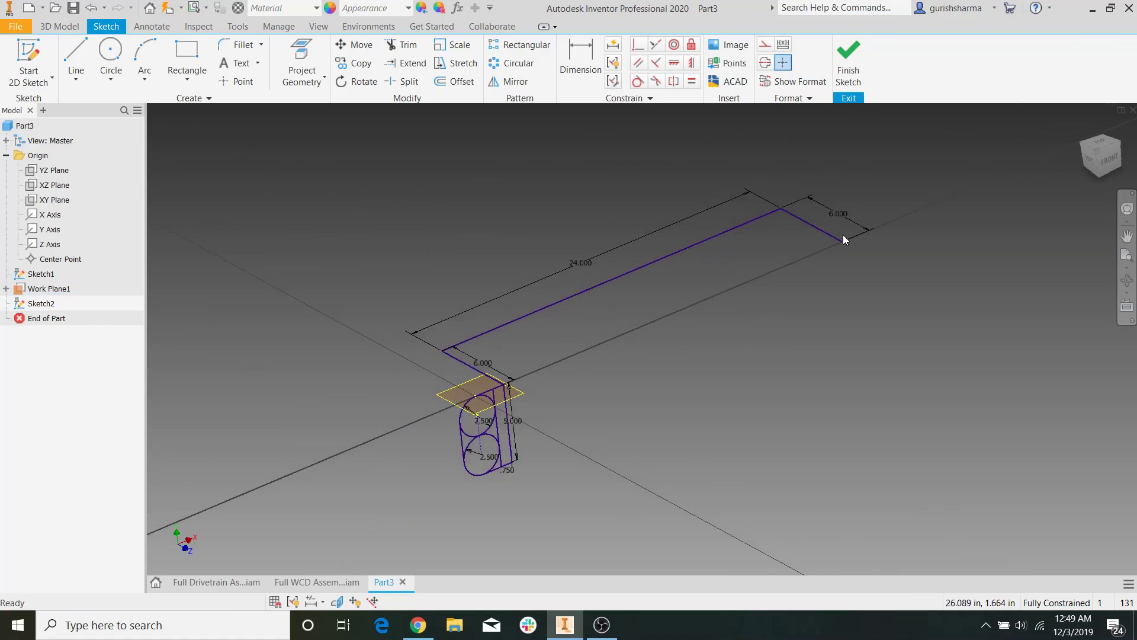
left_click(851, 79)
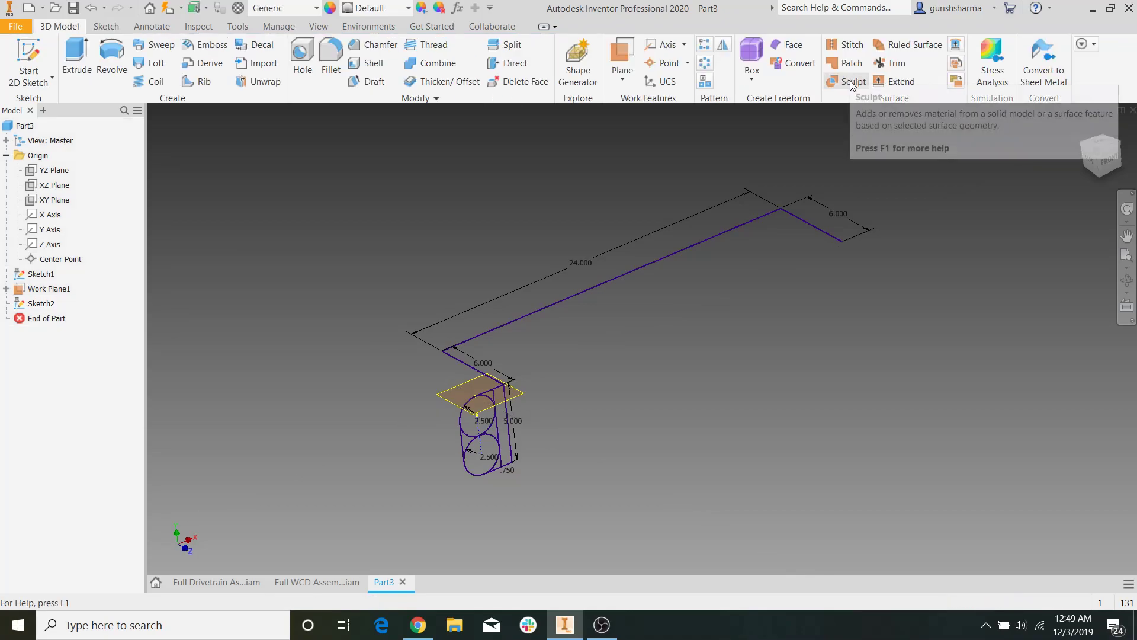
Start a sweep with all seven closed regions of the noodle and plywood cross-section as profiles
left_click(141, 46)
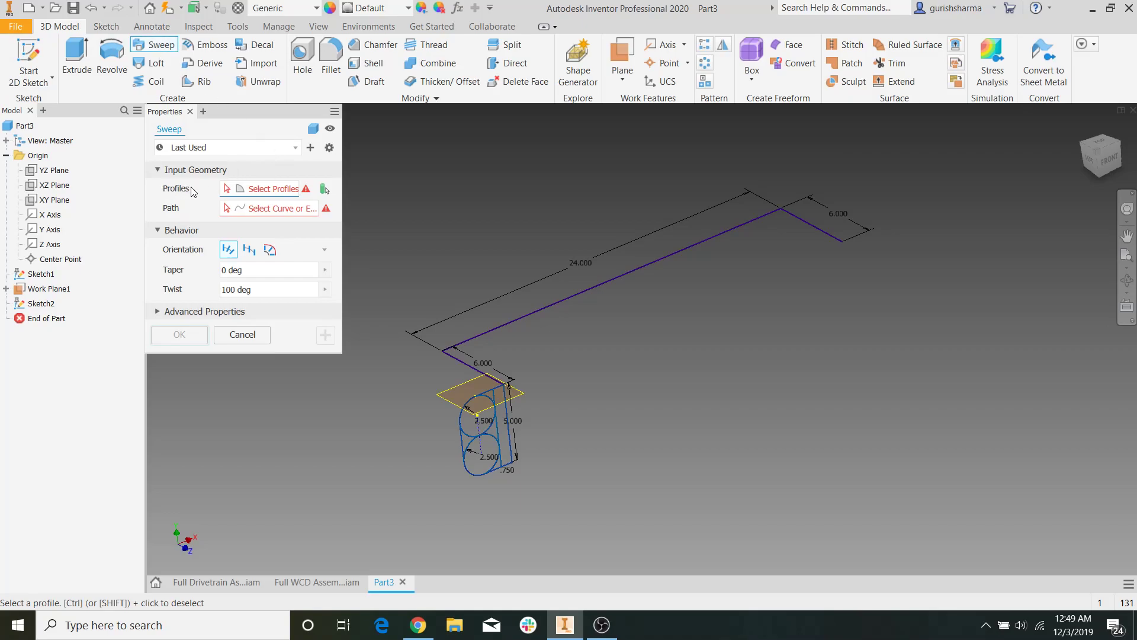
scroll(491, 445, "up", 5)
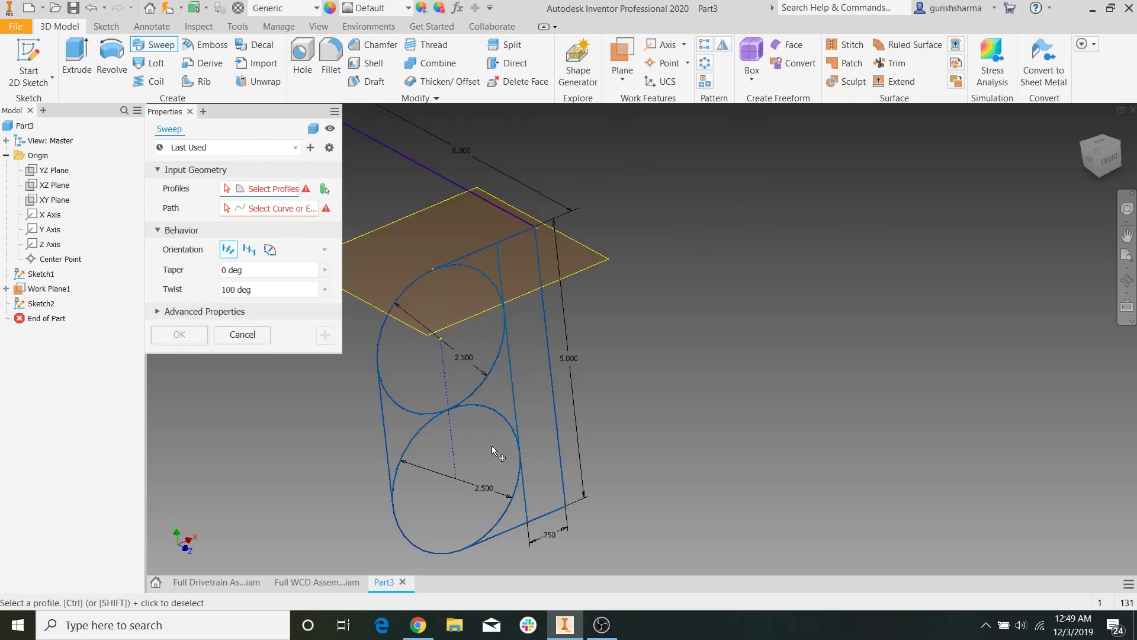
left_click(453, 382)
left_click(441, 446)
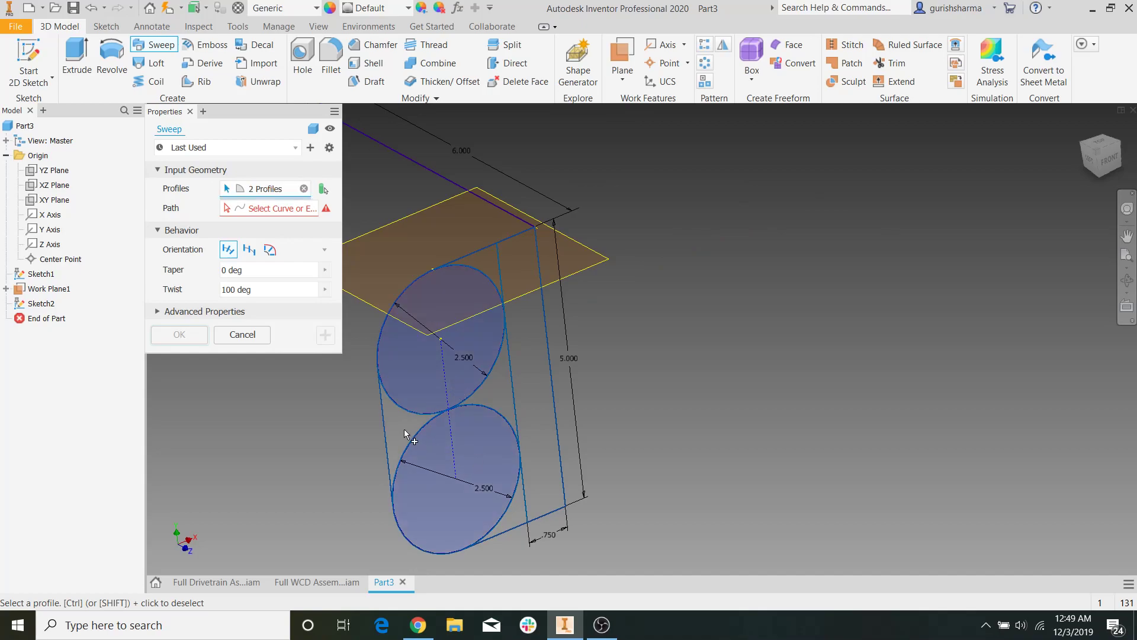
left_click(405, 429)
left_click(491, 404)
left_click(533, 372)
left_click(535, 374)
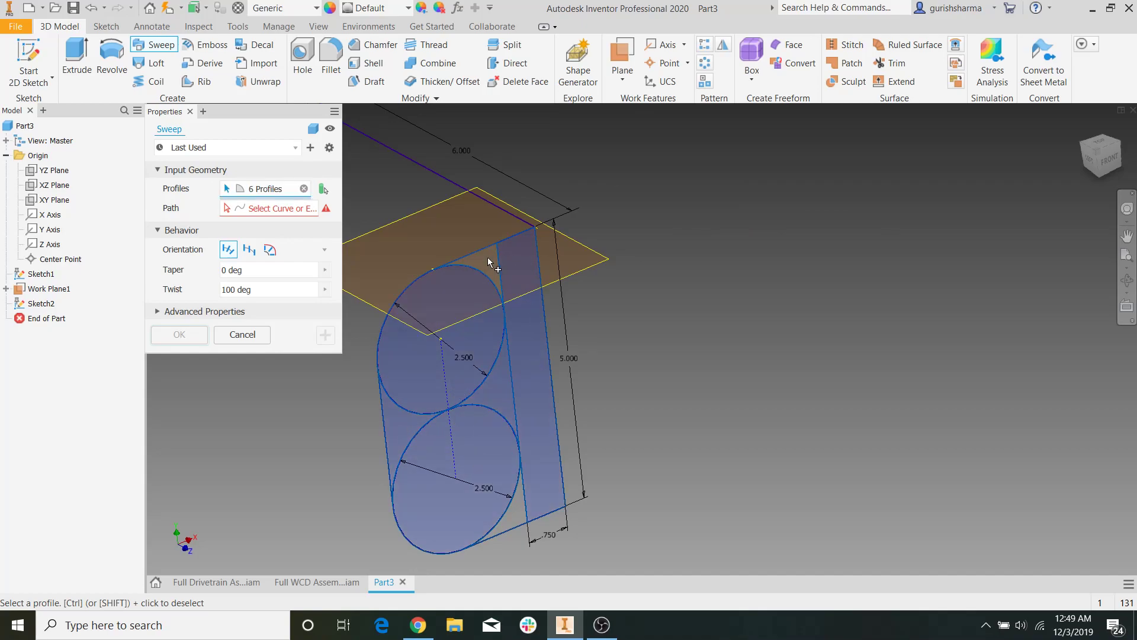
left_click(525, 522)
Try to sweep the profiles along the U-shaped path with the same curve as guide rail, and cancel the sweep
left_click(269, 209)
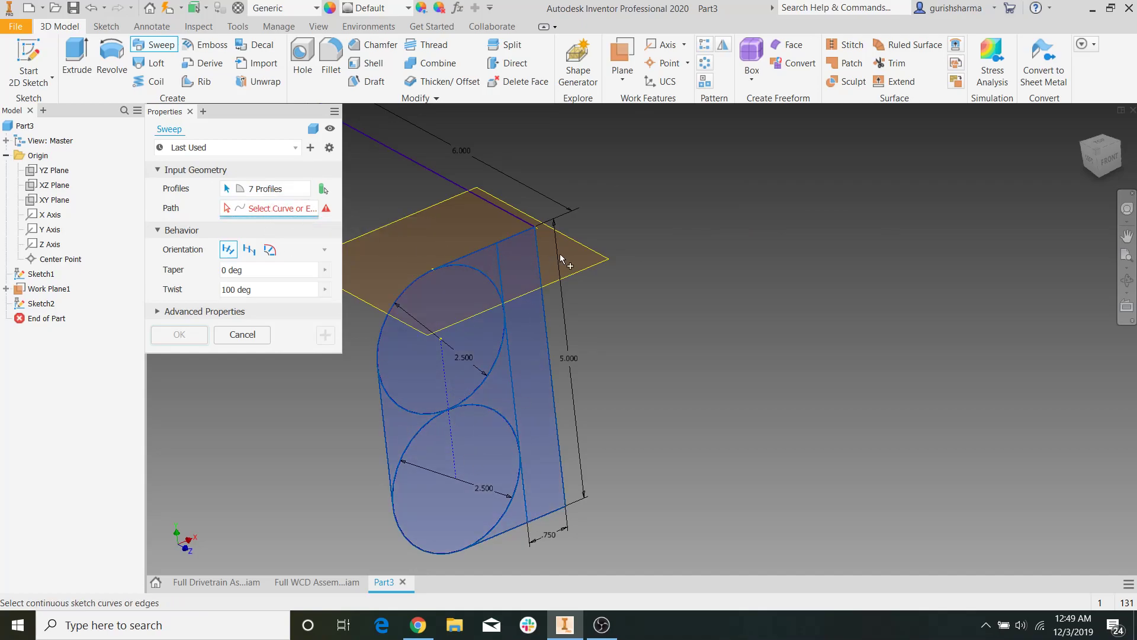
scroll(570, 252, "down", 5)
middle_click_drag(570, 253, 526, 350)
left_click(501, 271)
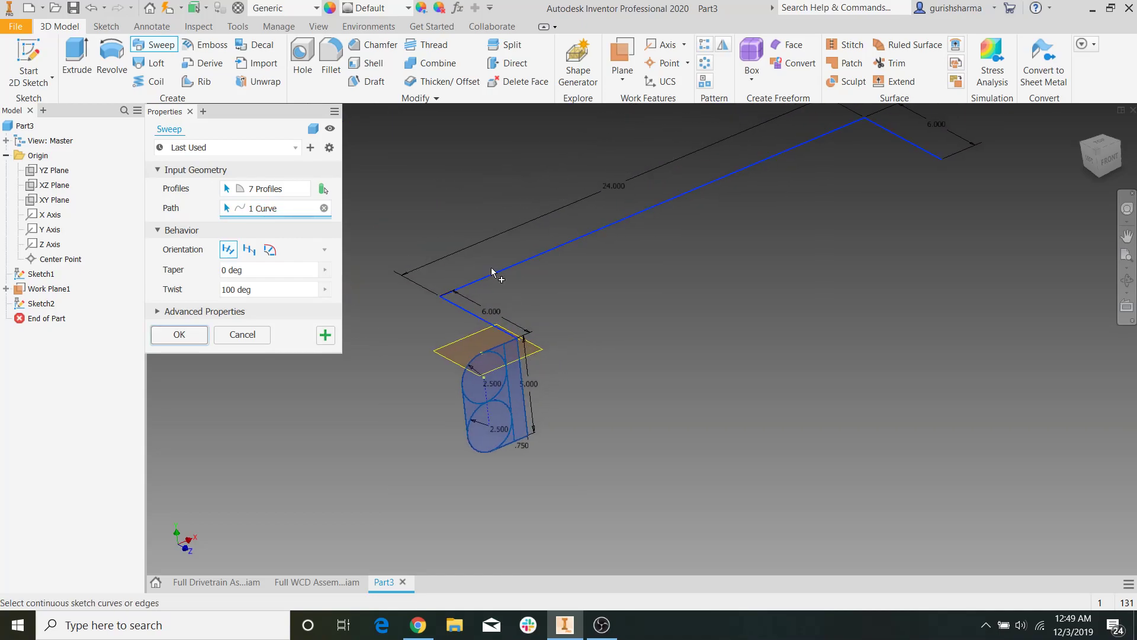
left_click(270, 251)
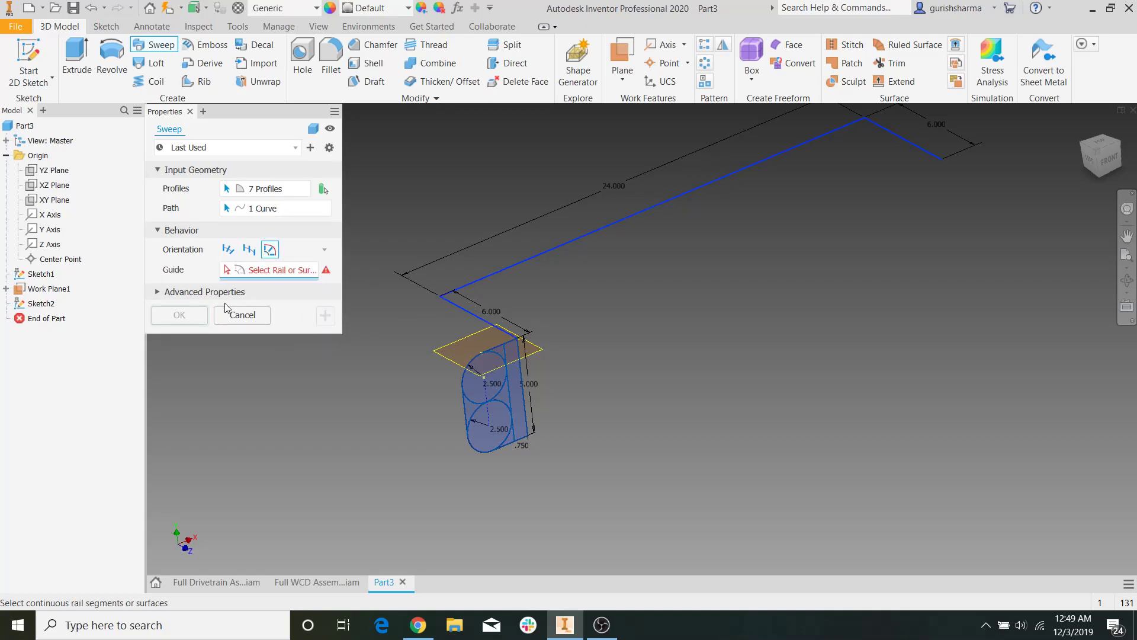
left_click(470, 314)
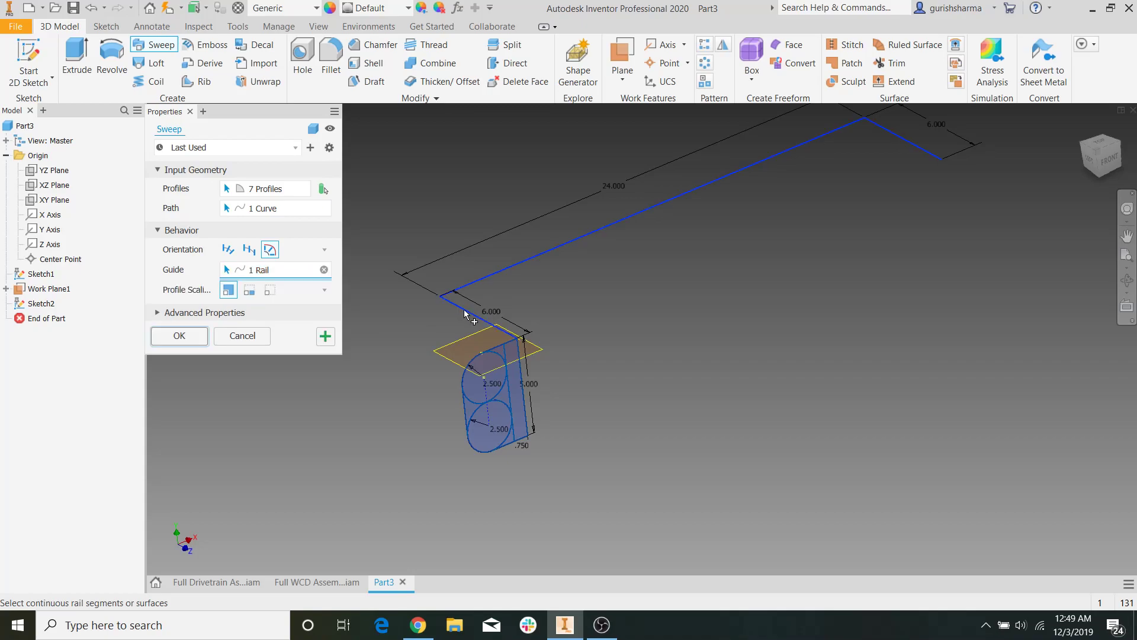
left_click(196, 343)
left_click(368, 265)
left_click(249, 290)
left_click(238, 333)
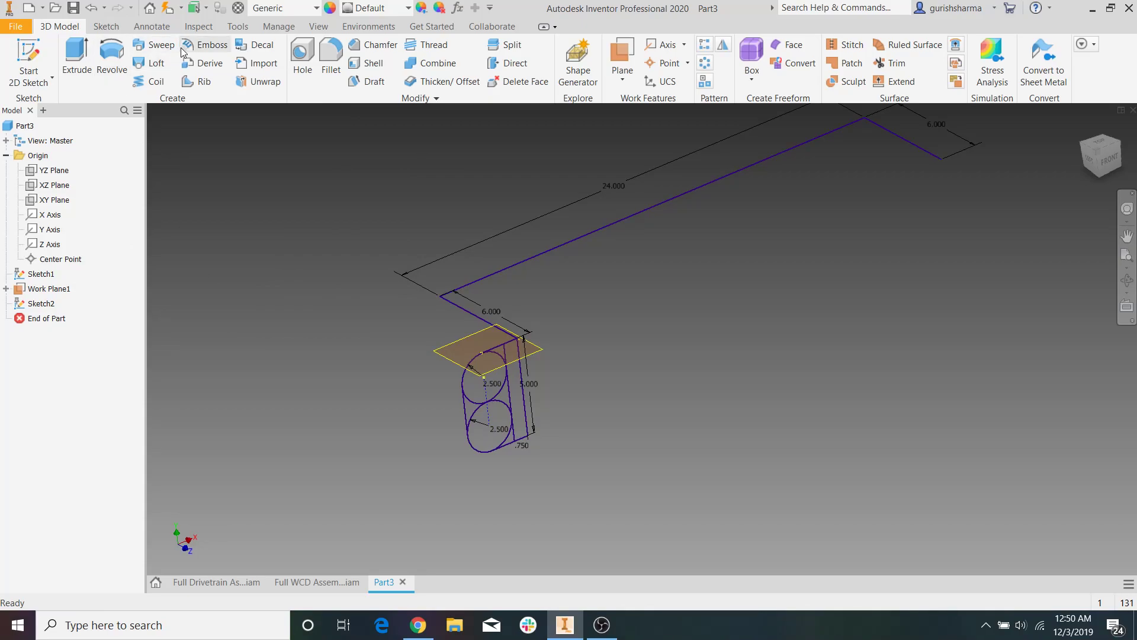
Start a new sweep and select all seven regions of the bumper cross-section again
left_click(163, 46)
scroll(493, 387, "up", 2)
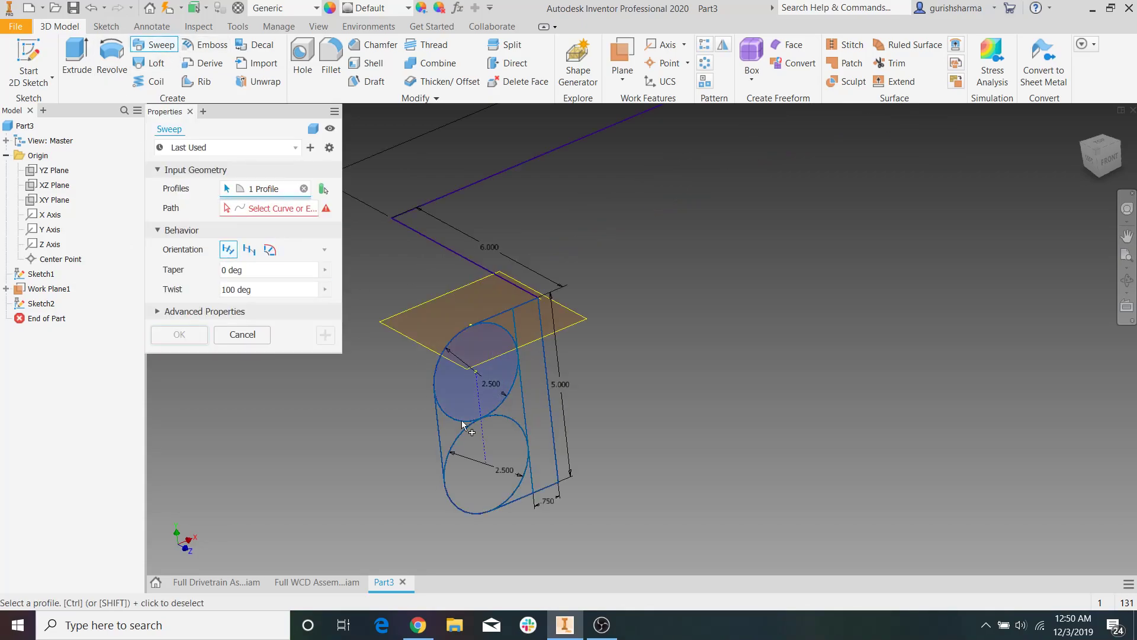
left_click(460, 439)
left_click(530, 415)
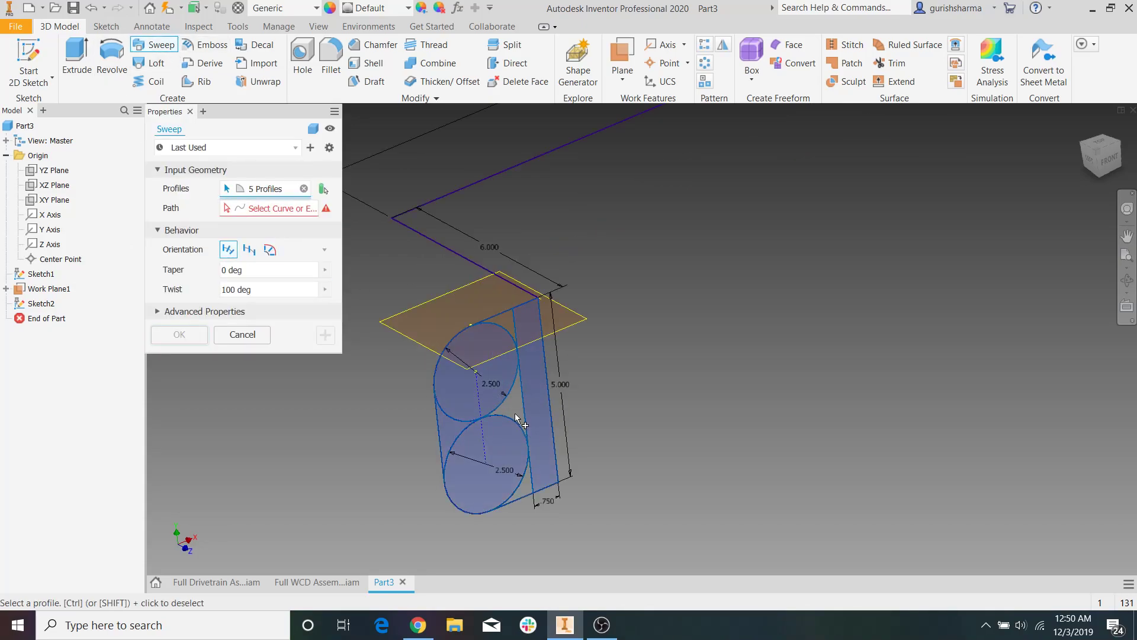
left_click(529, 491)
left_click(528, 488)
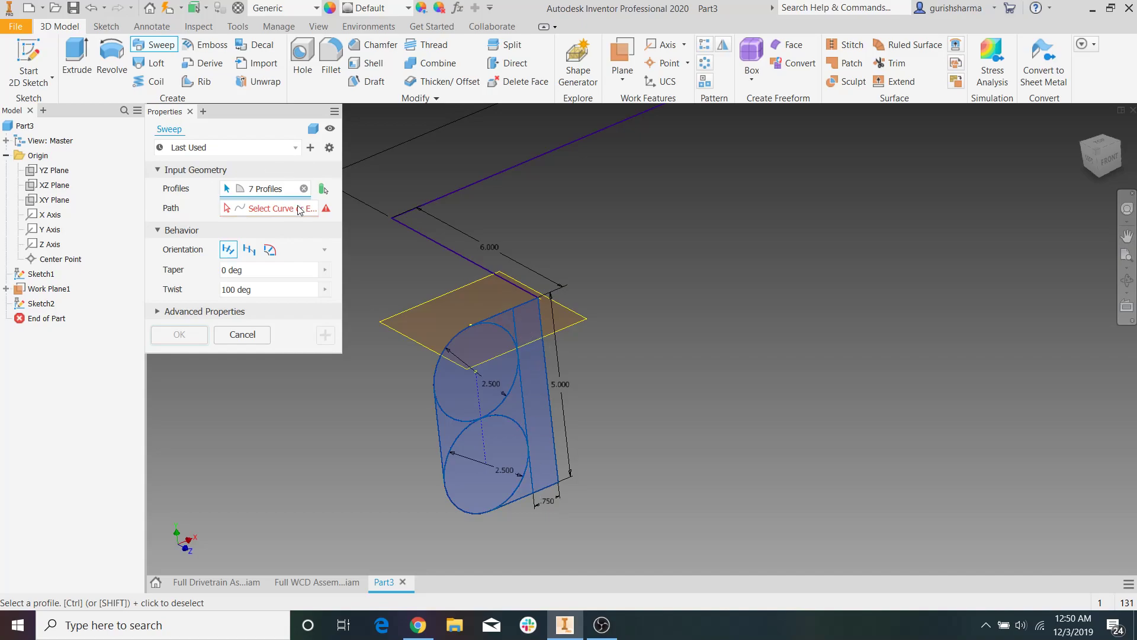
Select the U-shaped curve as the sweep path and try the guide-rail and fixed profile orientations
left_click(269, 249)
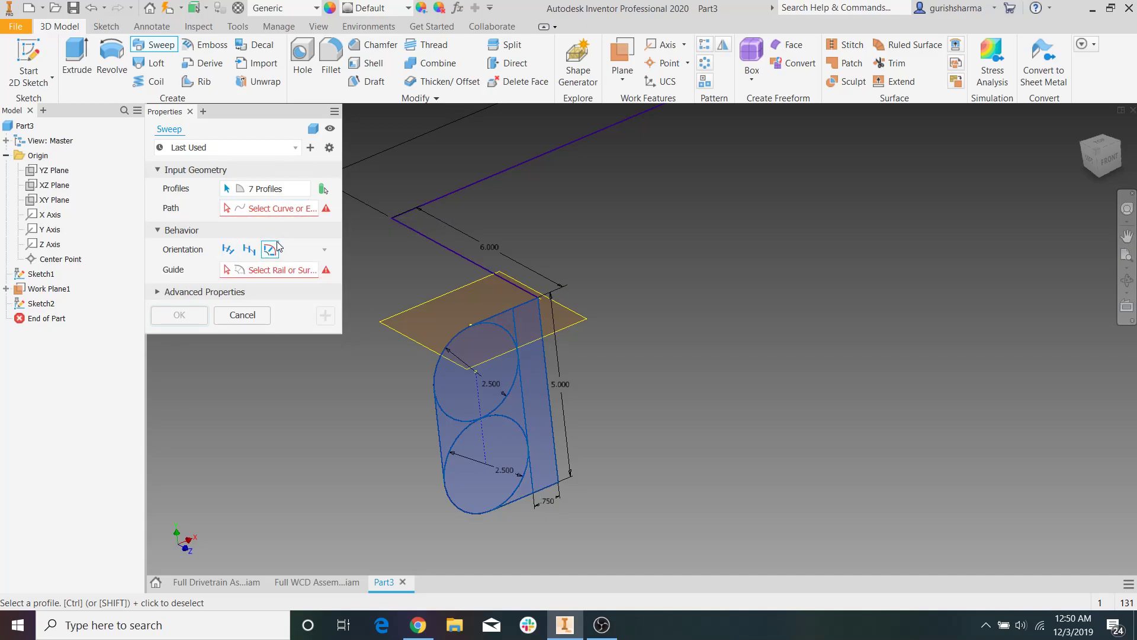
left_click(290, 213)
left_click(411, 230)
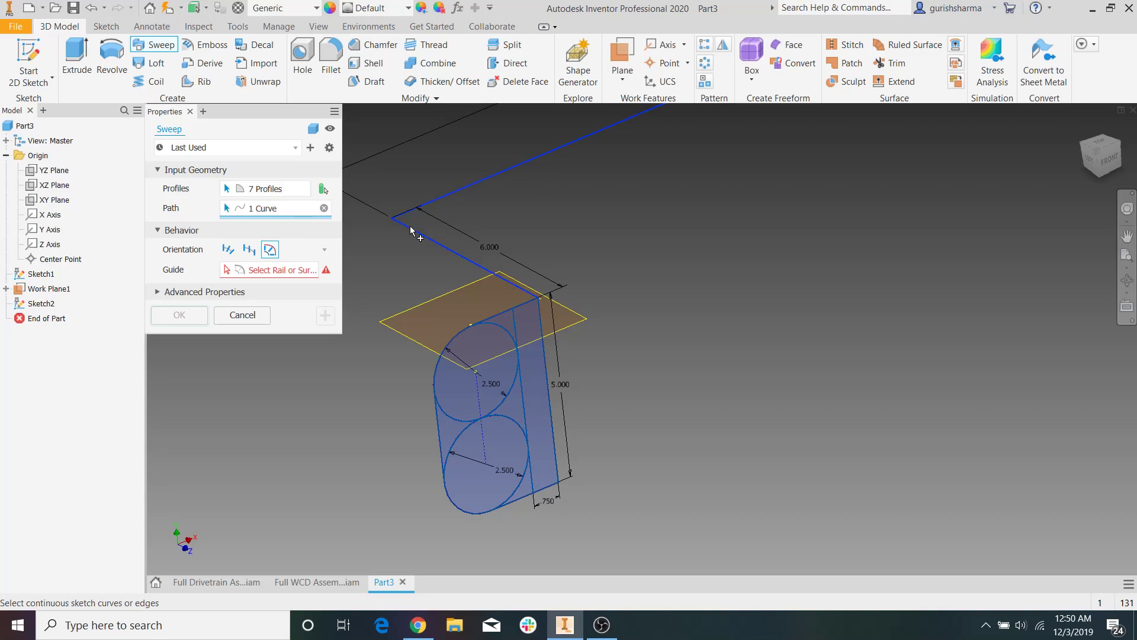
left_click(253, 271)
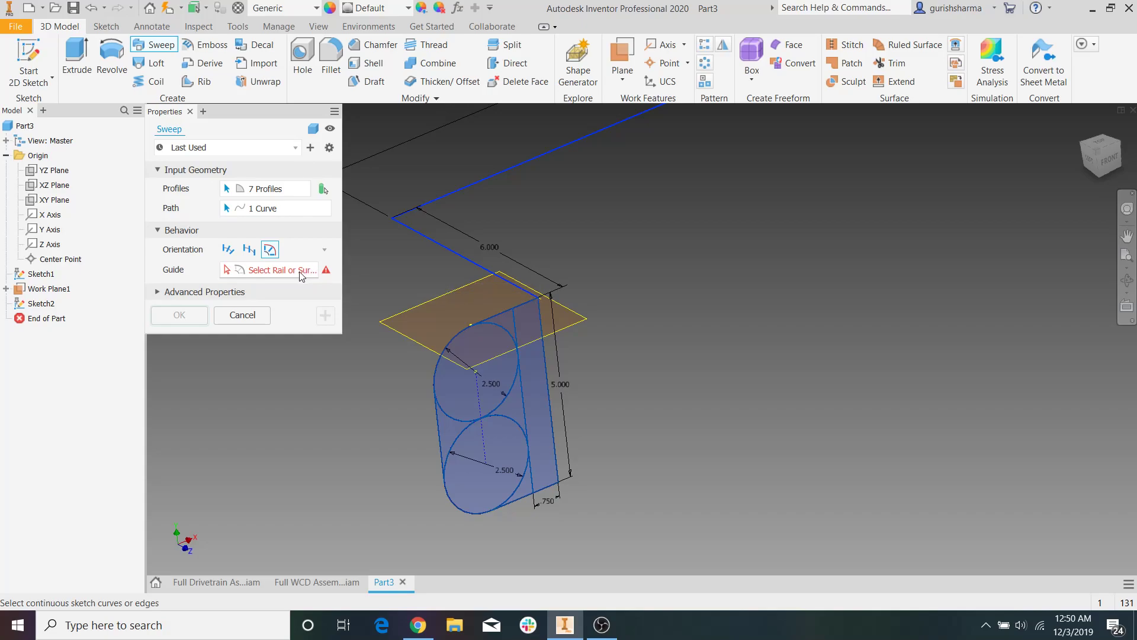
left_click(457, 254)
scroll(558, 276, "down", 5)
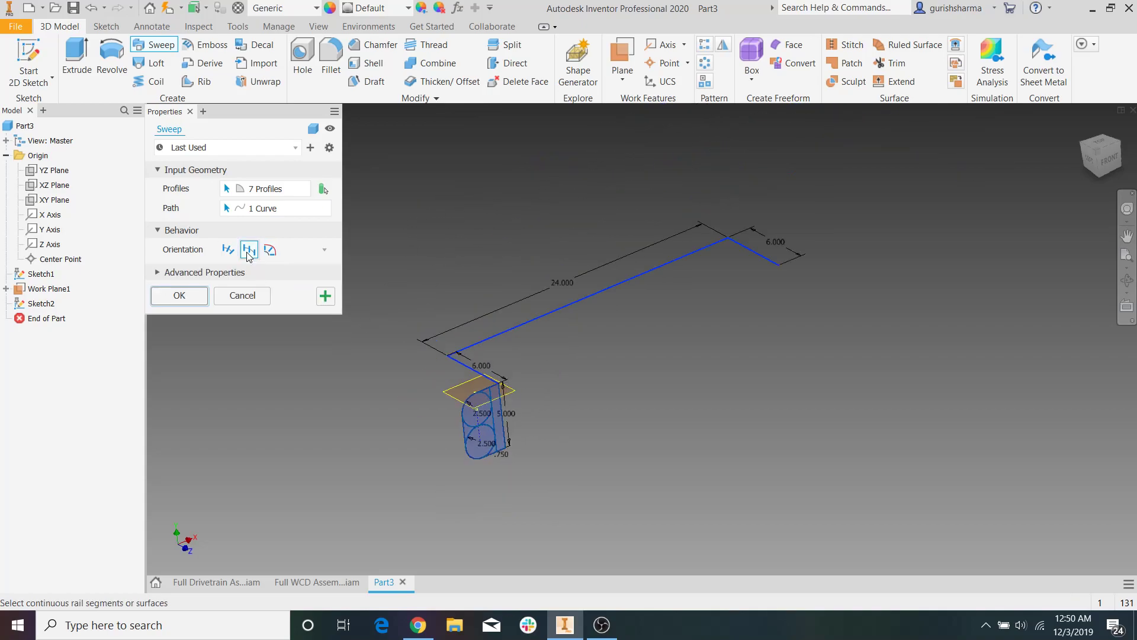
Create the bumper sweep with the profile following the path, 0 taper and 0 twist, despite the non-intersecting path
left_click(235, 252)
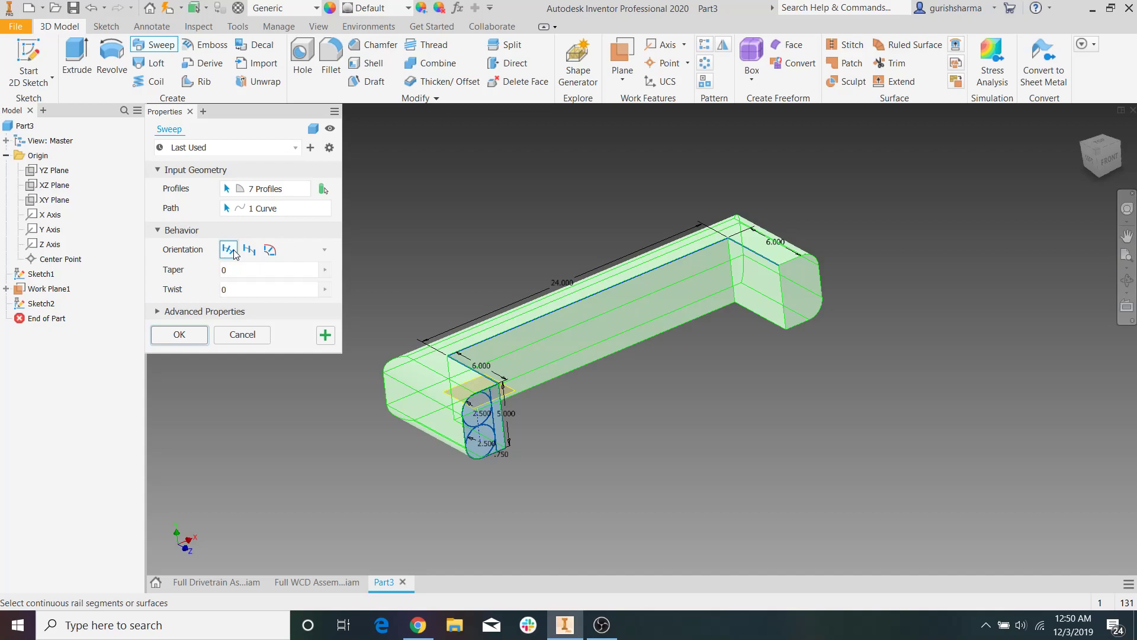
mouse_move(504, 375)
middle_mouse_down("shift")
mouse_move(524, 408)
mouse_move(521, 386)
middle_mouse_up("shift")
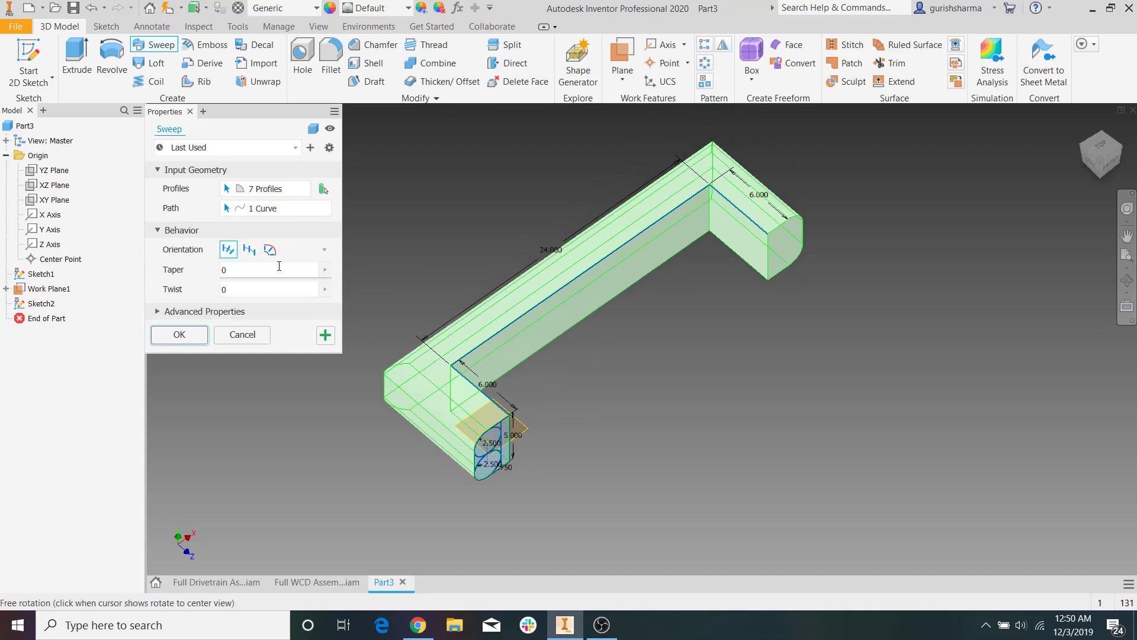
mouse_move(537, 460)
middle_mouse_down("shift")
mouse_move(521, 432)
mouse_move(589, 414)
mouse_move(717, 415)
mouse_move(528, 444)
middle_mouse_up("shift")
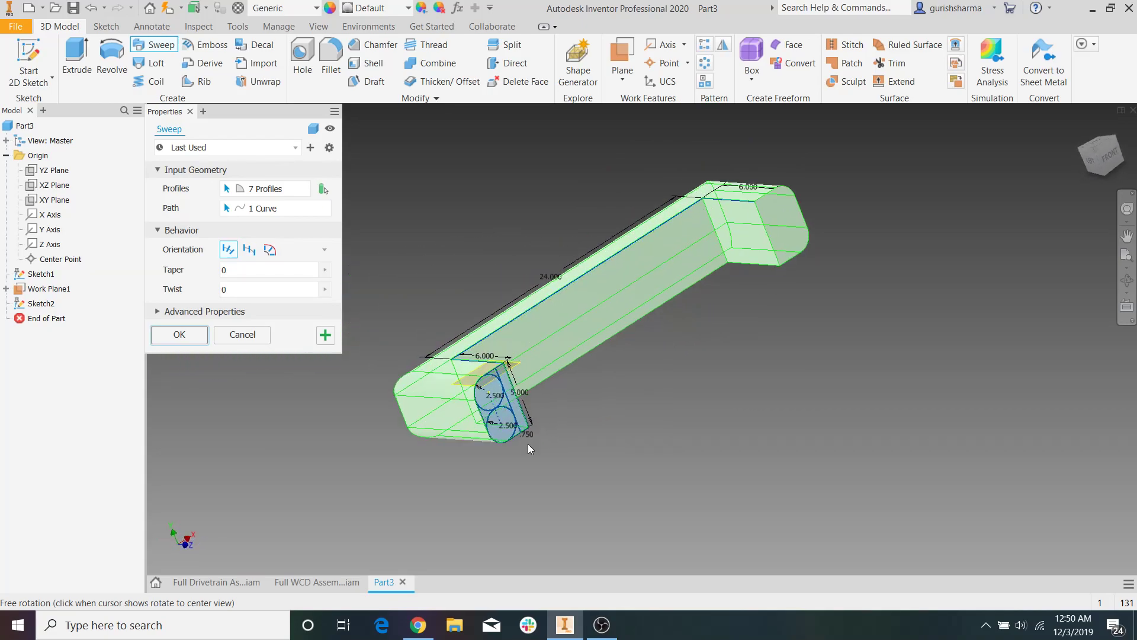
left_click(196, 342)
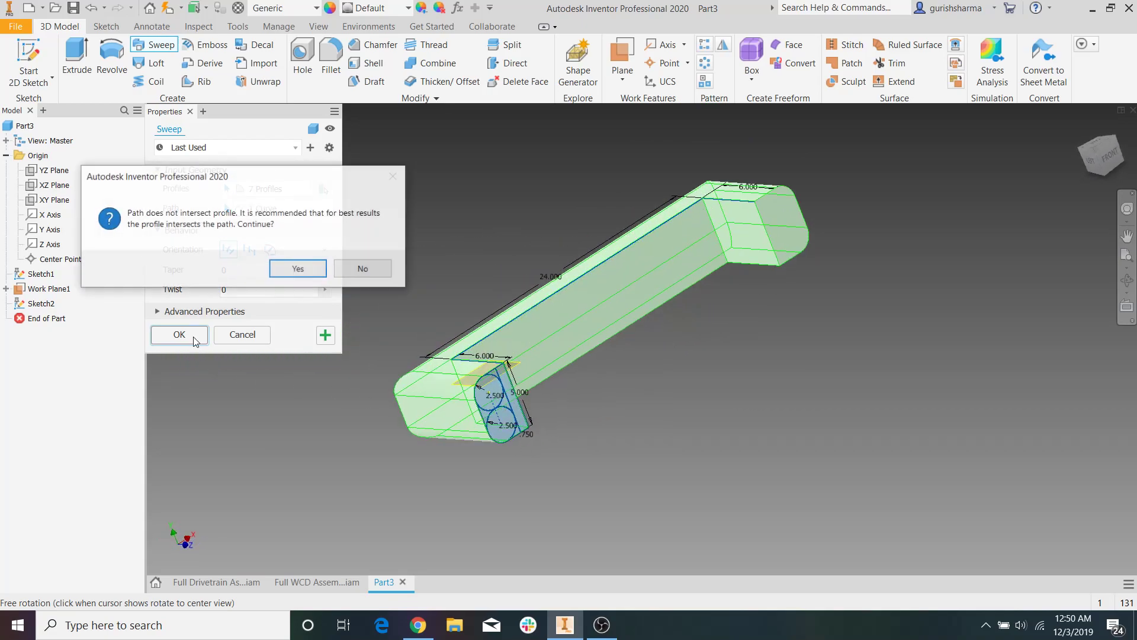
left_click(314, 270)
Fillet the six edges at the bumper's two outer corners with a 1 in radius
middle_click_drag(411, 330, 718, 330, "shift")
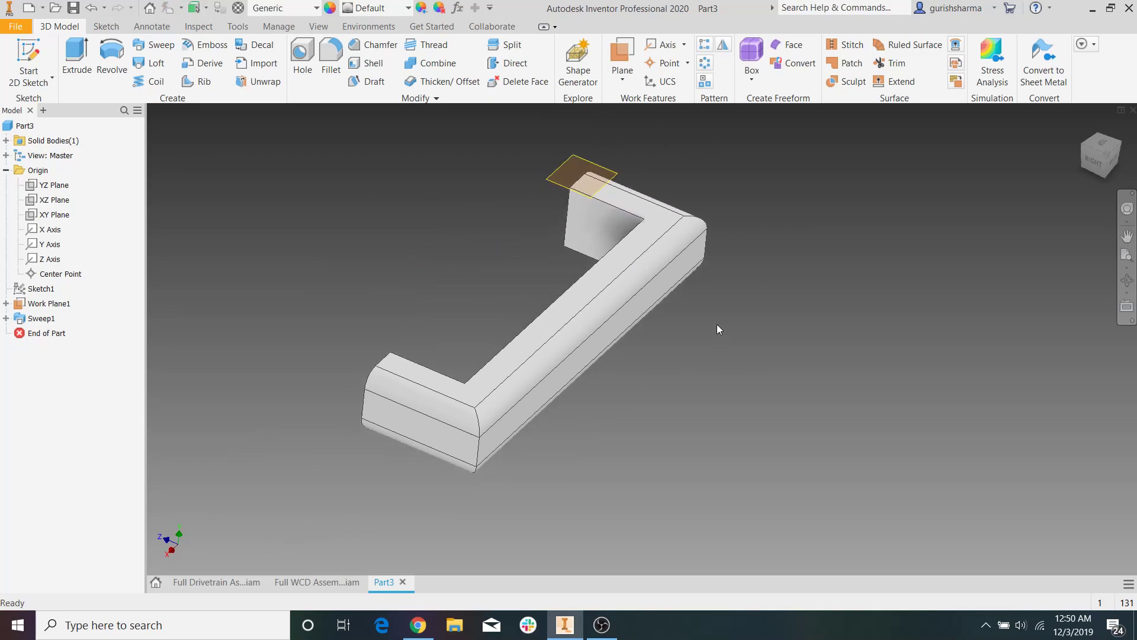
left_click(331, 57)
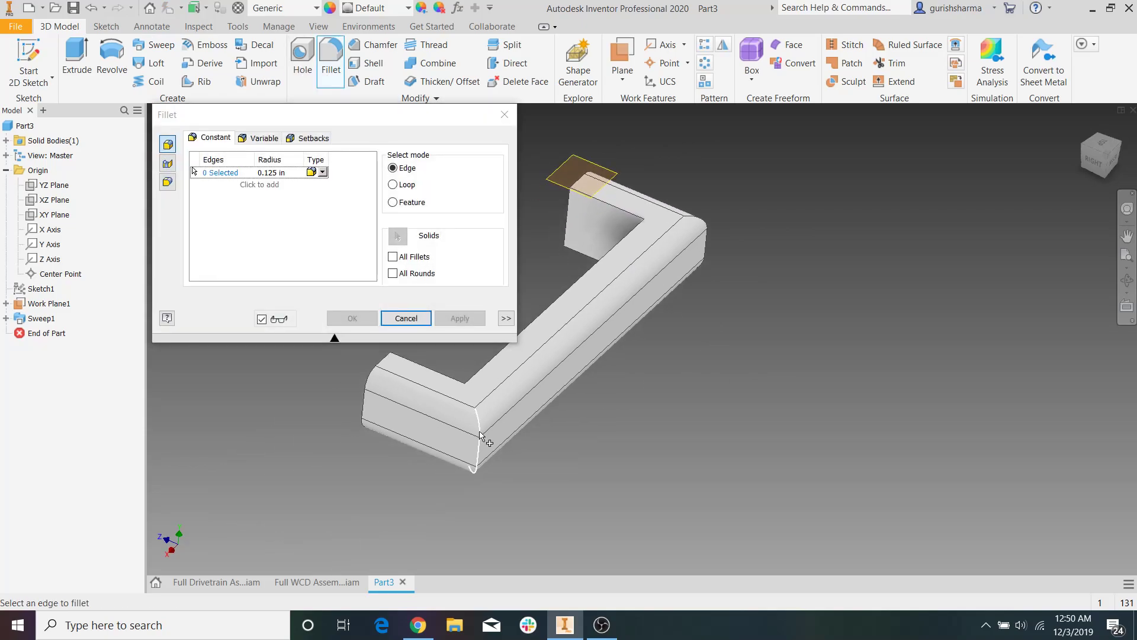
left_click(272, 172)
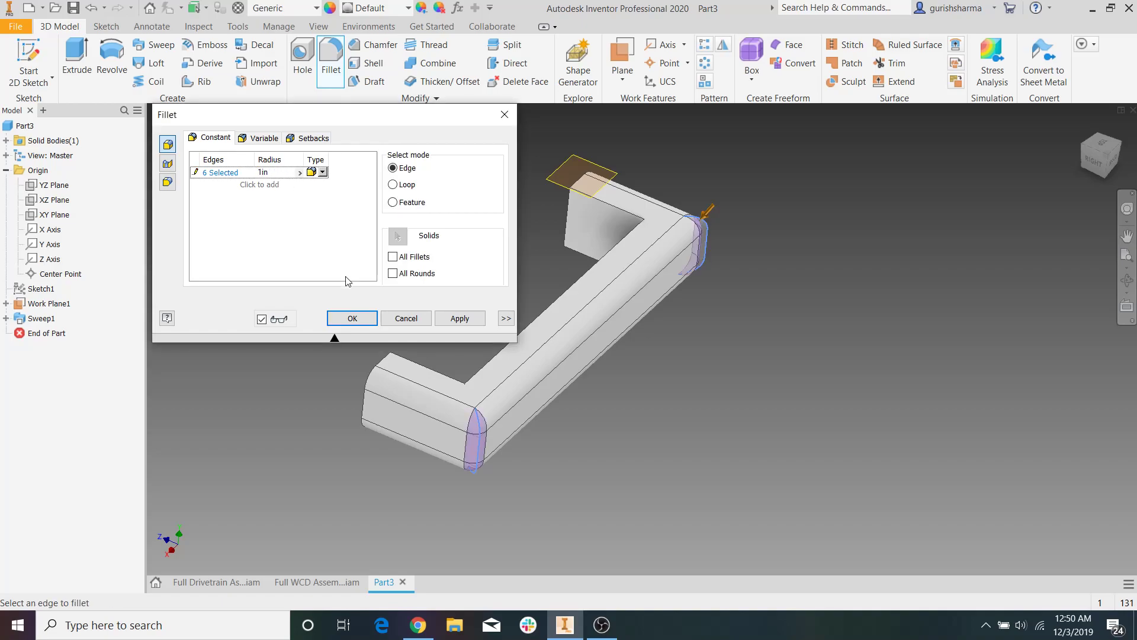
left_click(352, 319)
middle_click_drag(610, 317, 601, 358, "shift")
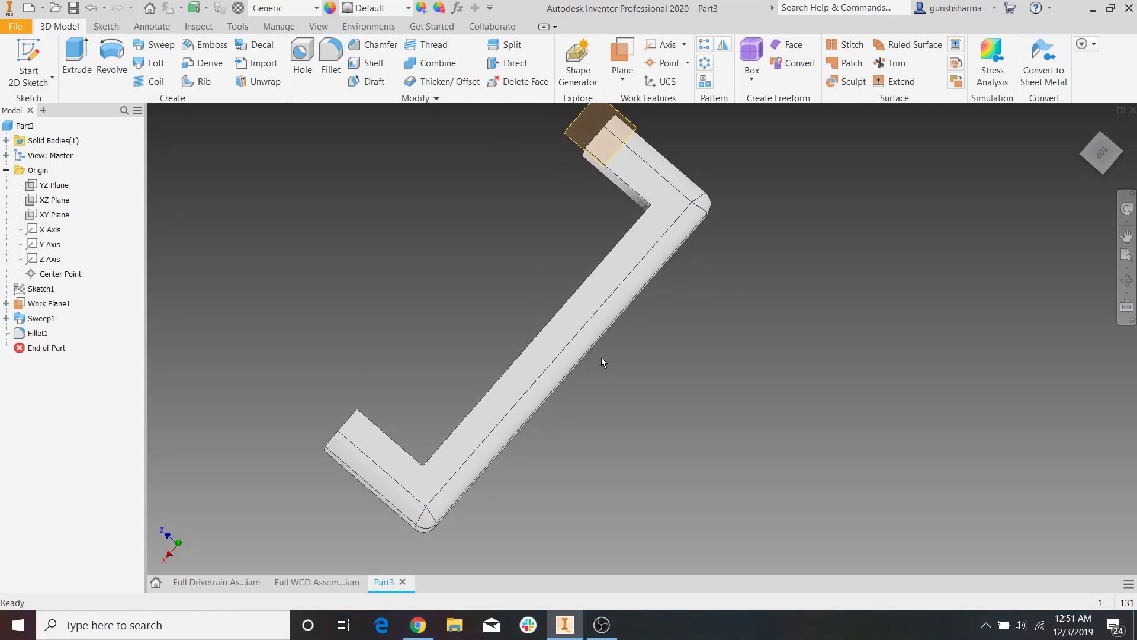
Inspect the rounded corner from above and set the corner fillet's radius to 1.25 in
left_click(1100, 154)
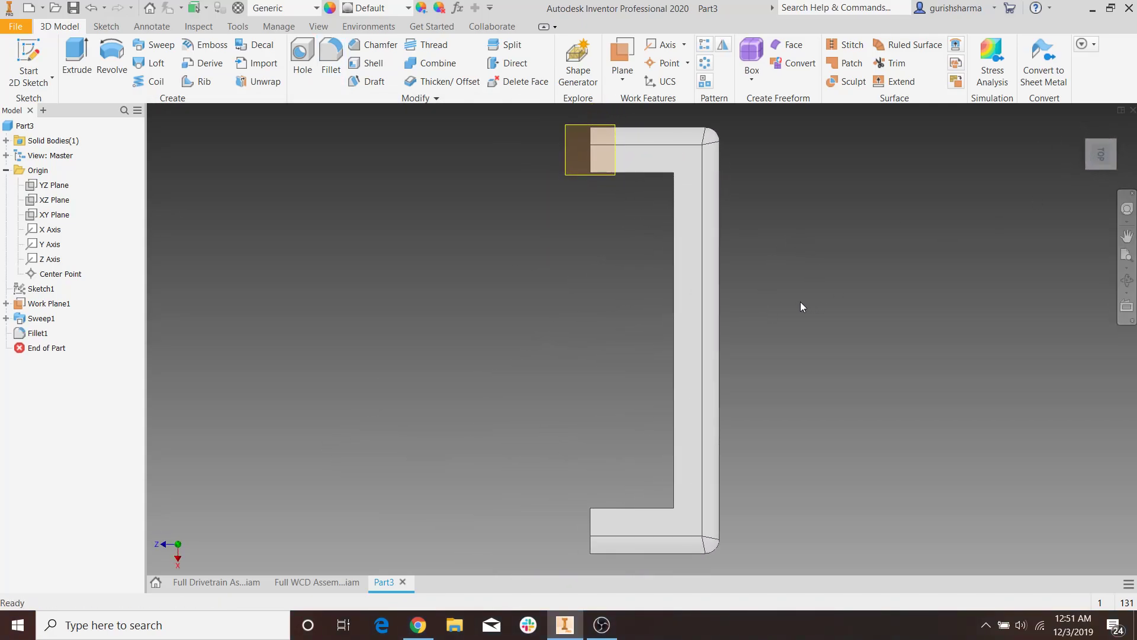
scroll(736, 141, "up", 5)
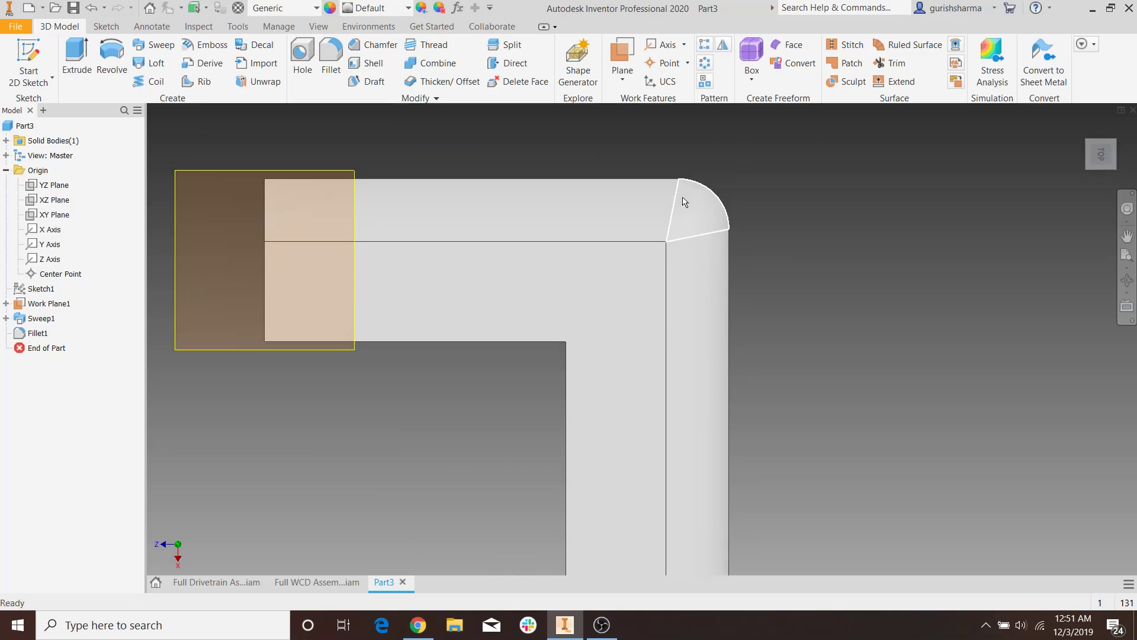
double_click(35, 333)
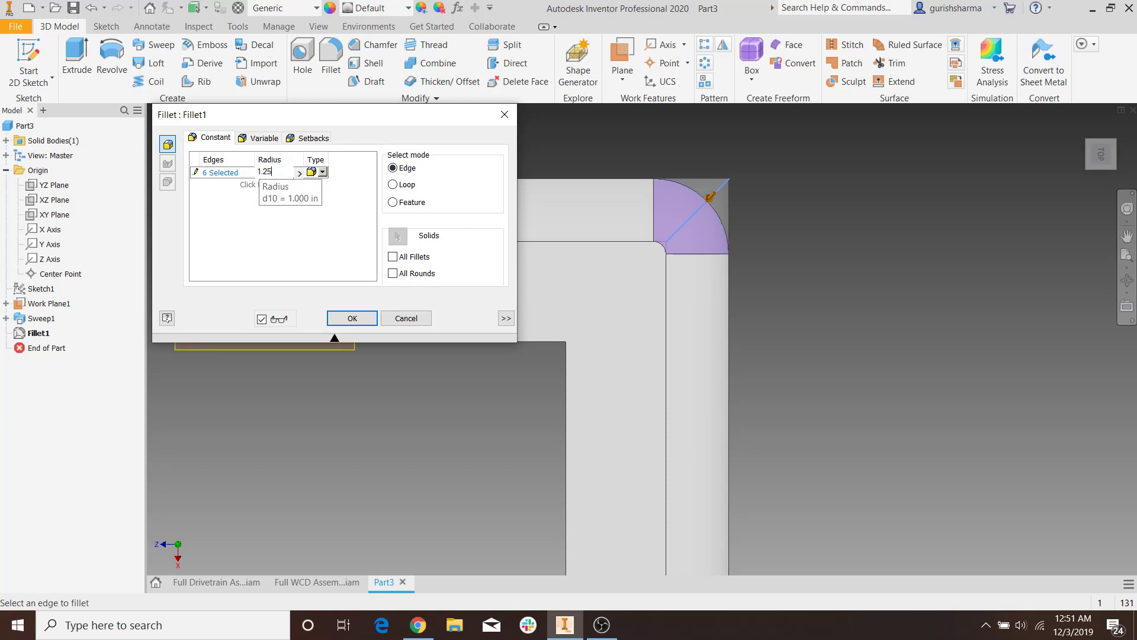
scroll(681, 233, "down", 3)
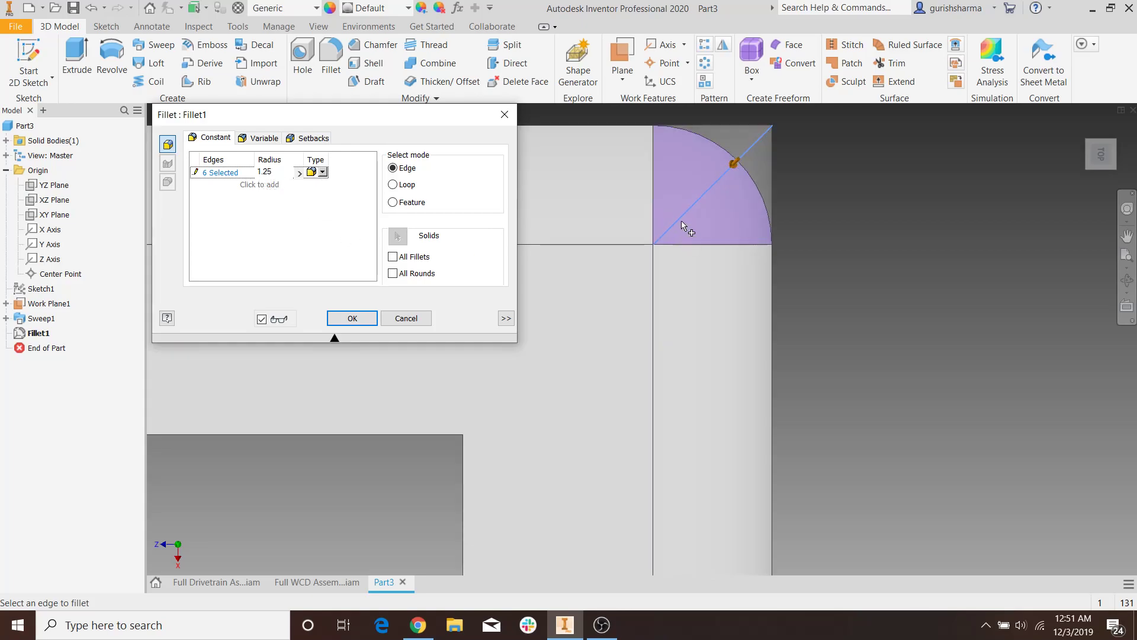
left_click(341, 318)
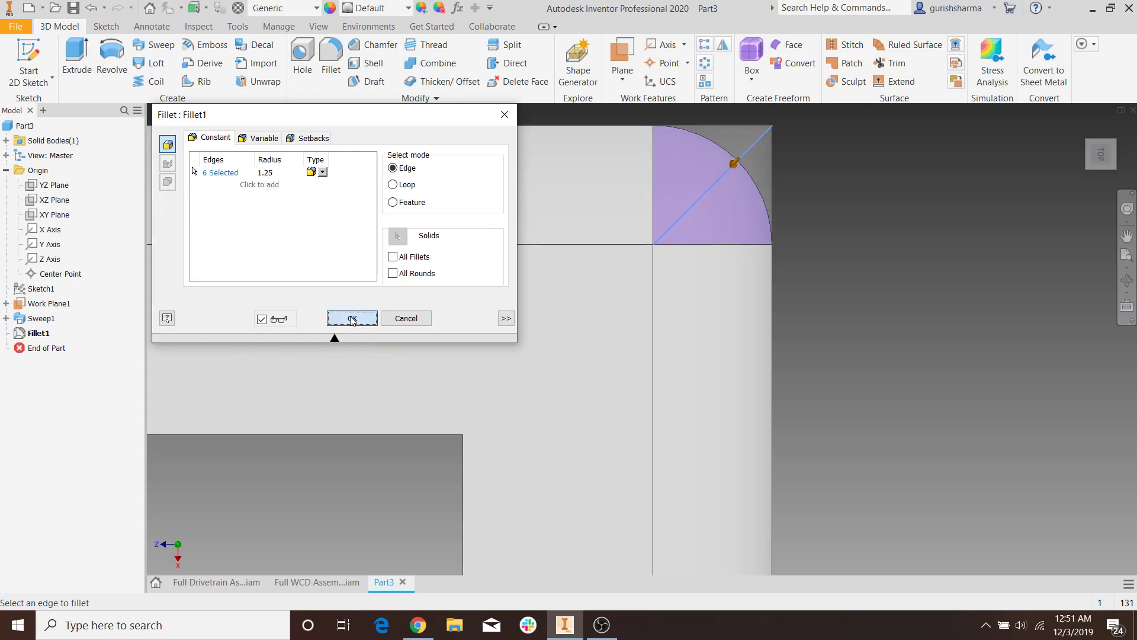
scroll(732, 279, "up", 4)
middle_click_drag(778, 436, 692, 250)
middle_click_drag(705, 357, 471, 389, "shift")
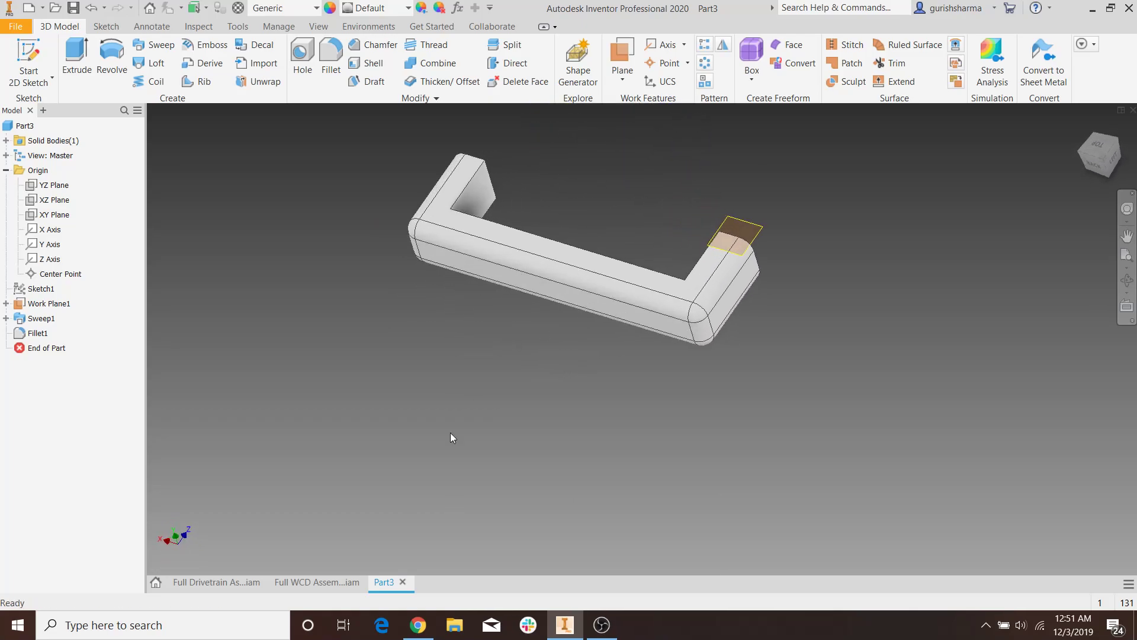
Examine the bumpers in the Full Drivetrain Assembly as a reference and return to the new bumper part
left_click(322, 581)
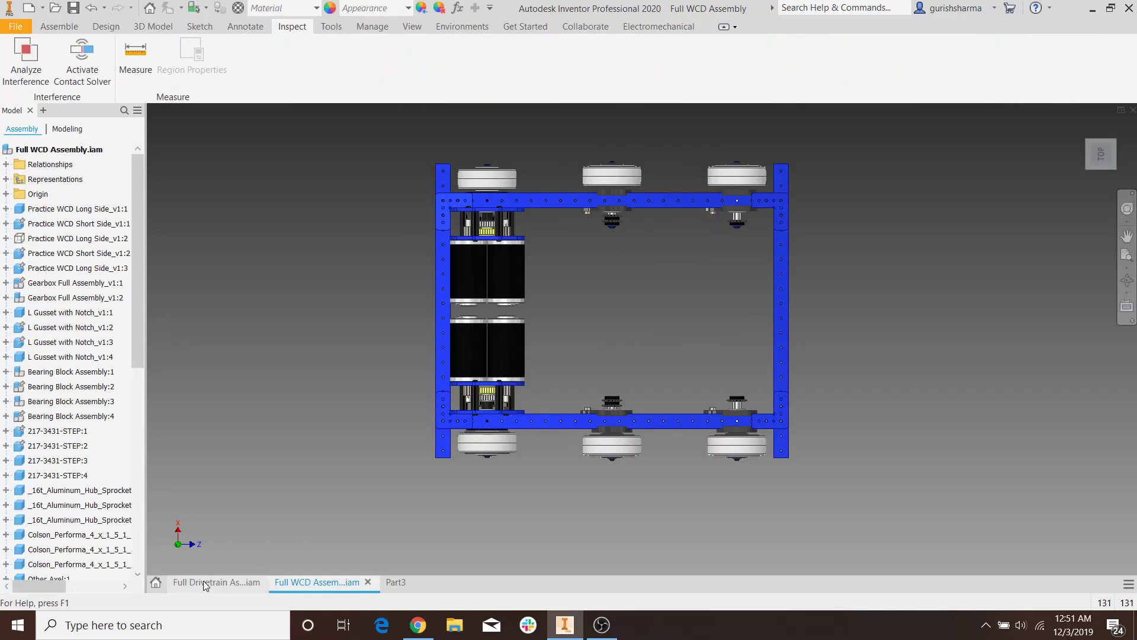
left_click(205, 583)
middle_click_drag(814, 292, 891, 302, "shift")
scroll(800, 346, "up", 5)
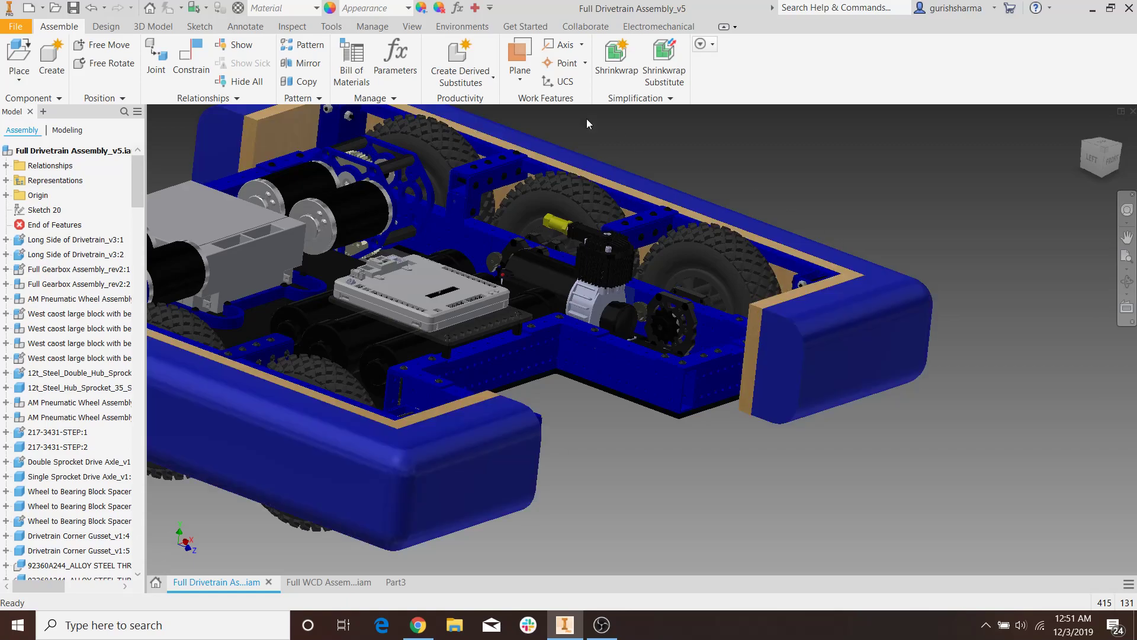
left_click(395, 582)
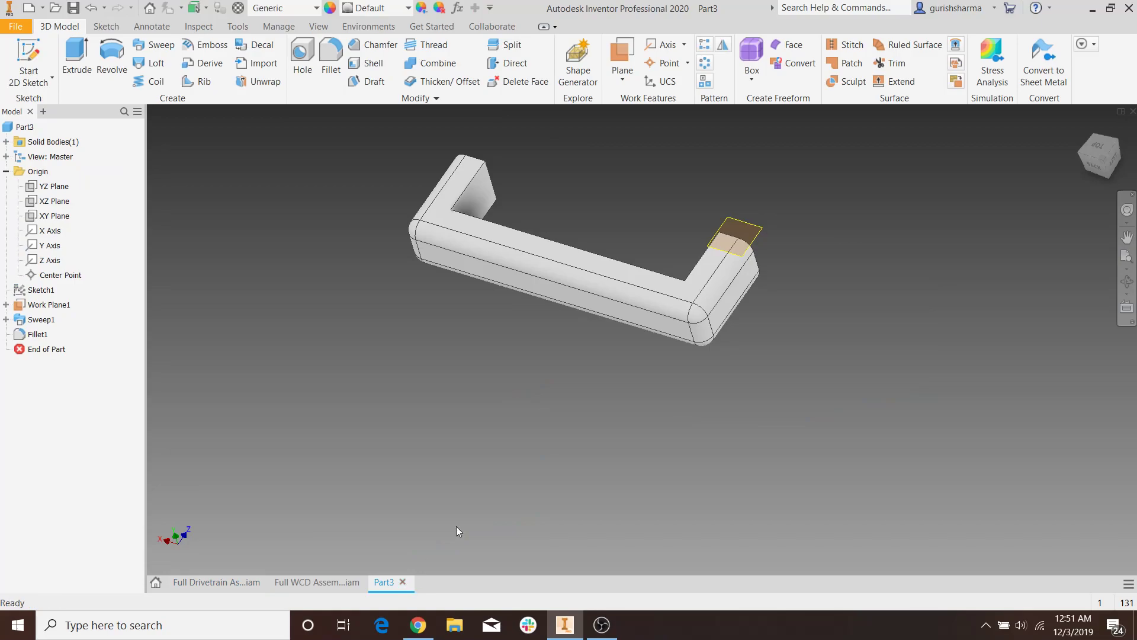
middle_click_drag(870, 252, 592, 285, "shift")
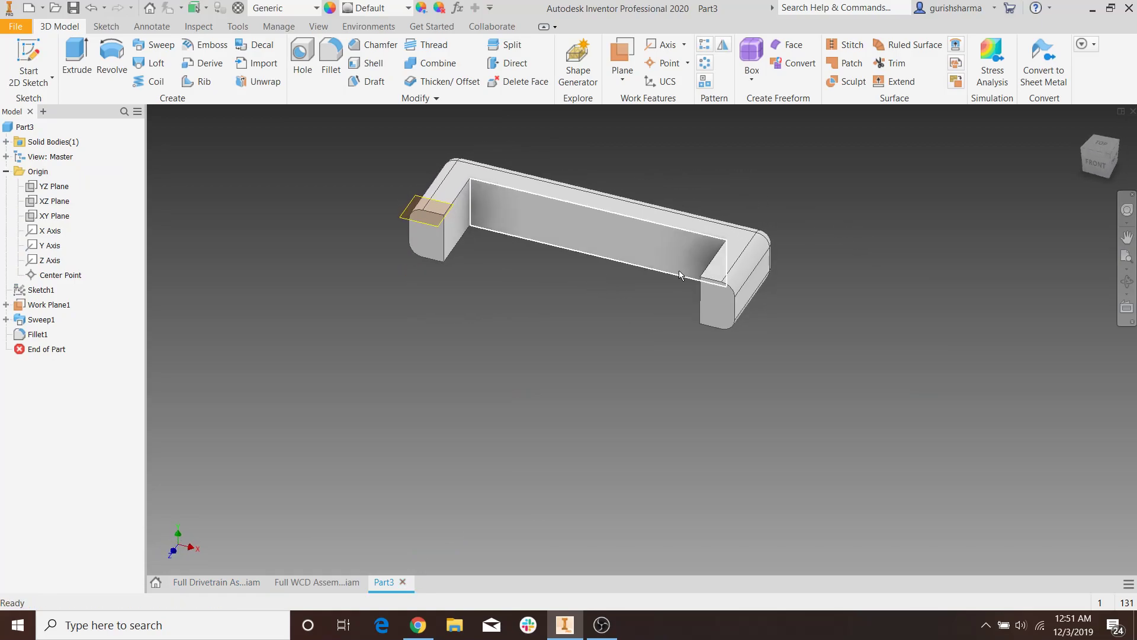
Start saving the part under a new name and create a folder named Bumper inside Tutorials
left_click(8, 38)
left_click(75, 191)
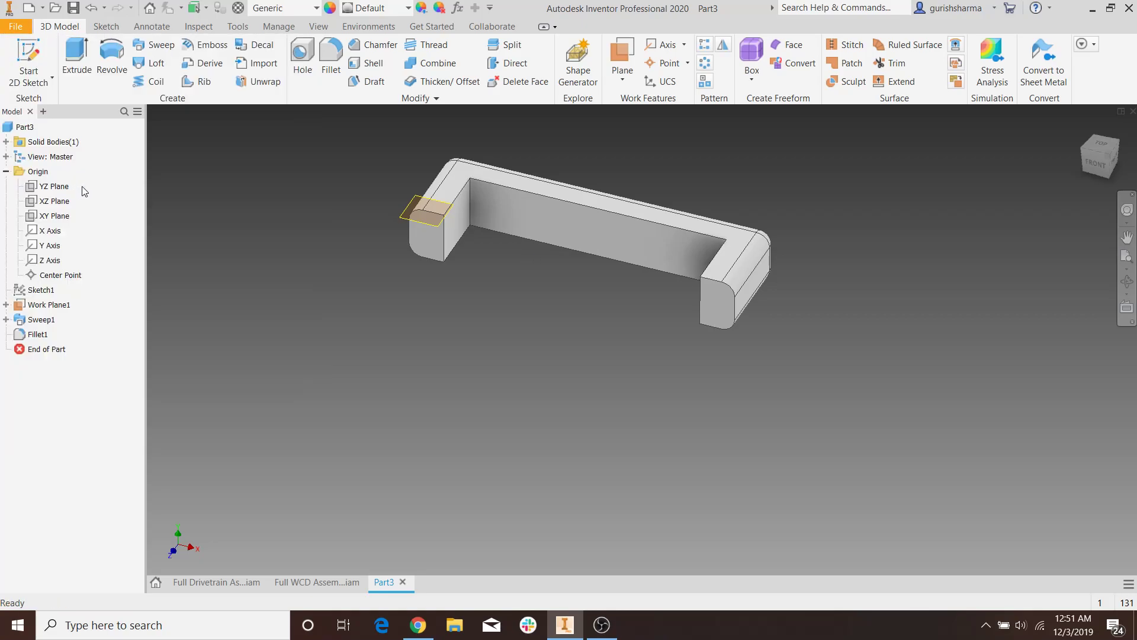
left_click(468, 91)
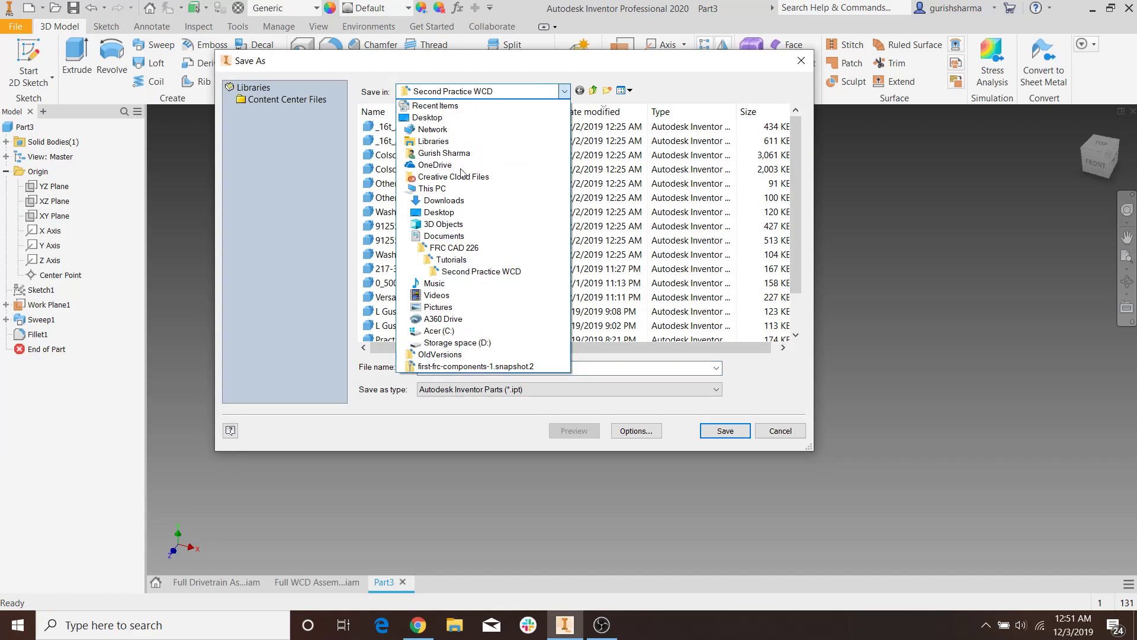
left_click(451, 260)
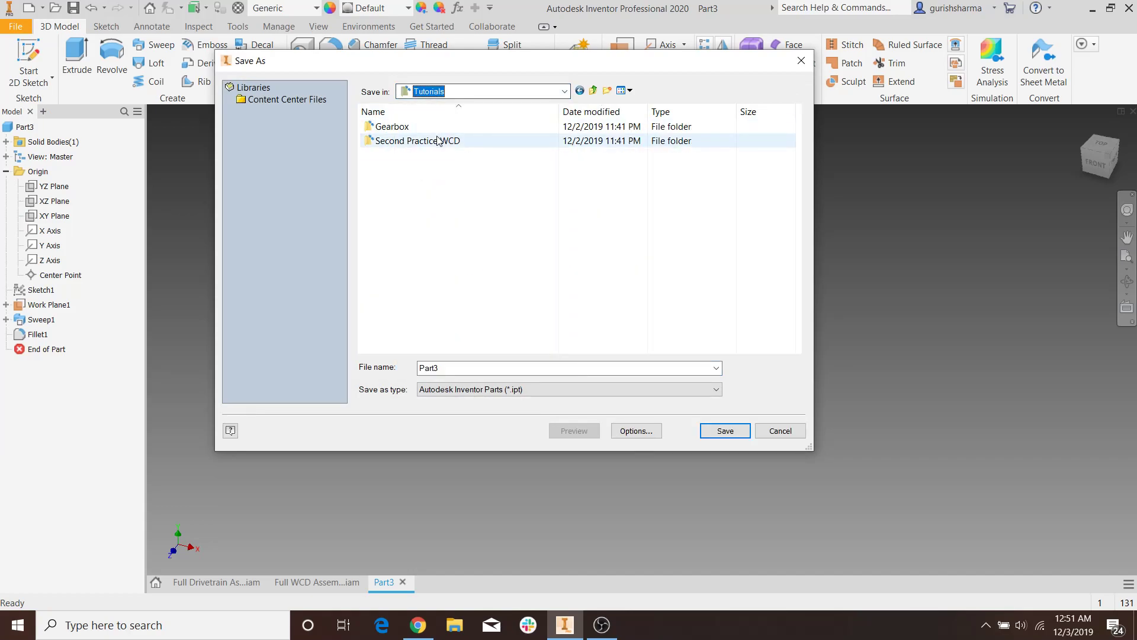
right_click(448, 168)
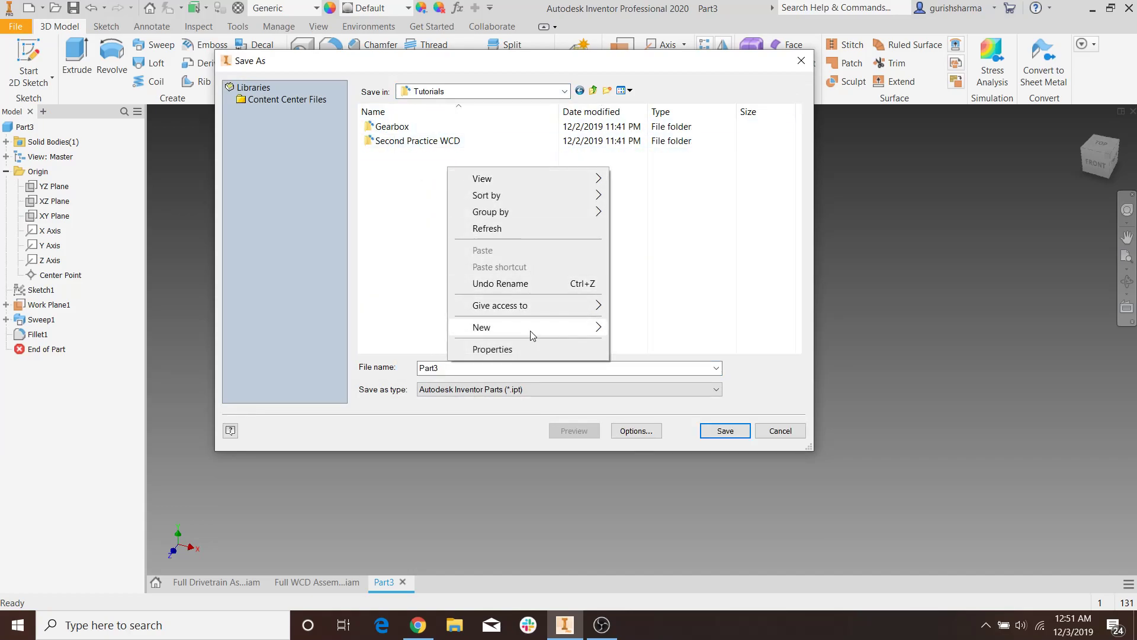
mouse_move(533, 327)
left_click(634, 330)
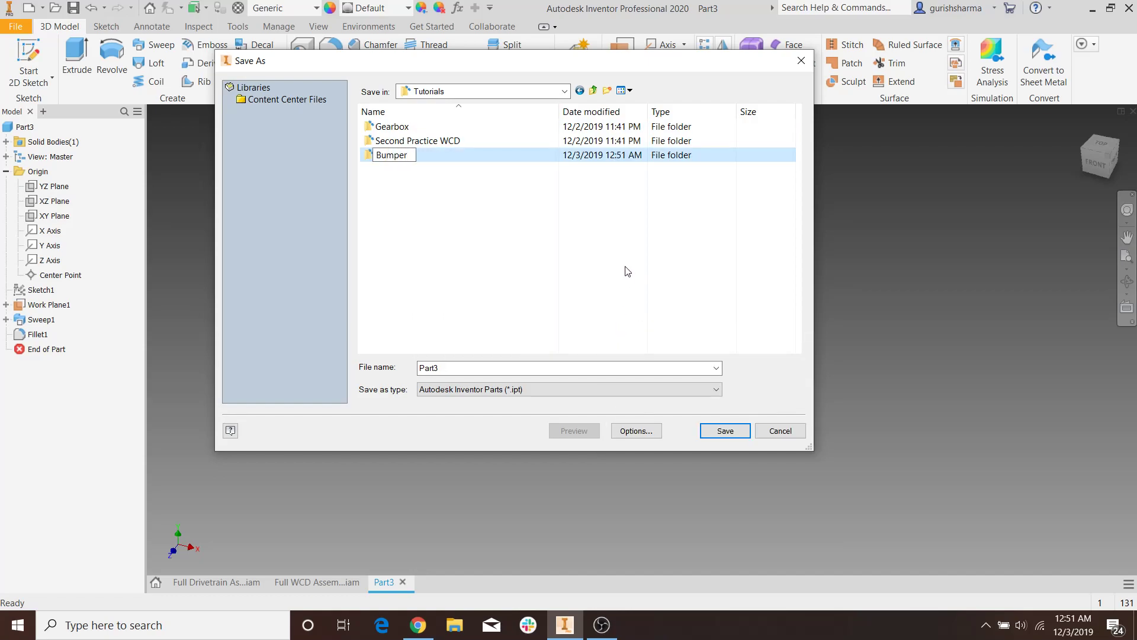
key("Return")
Save the part in the Bumper folder as Bumper Noodle and Wood
double_click(506, 150)
double_click(486, 374)
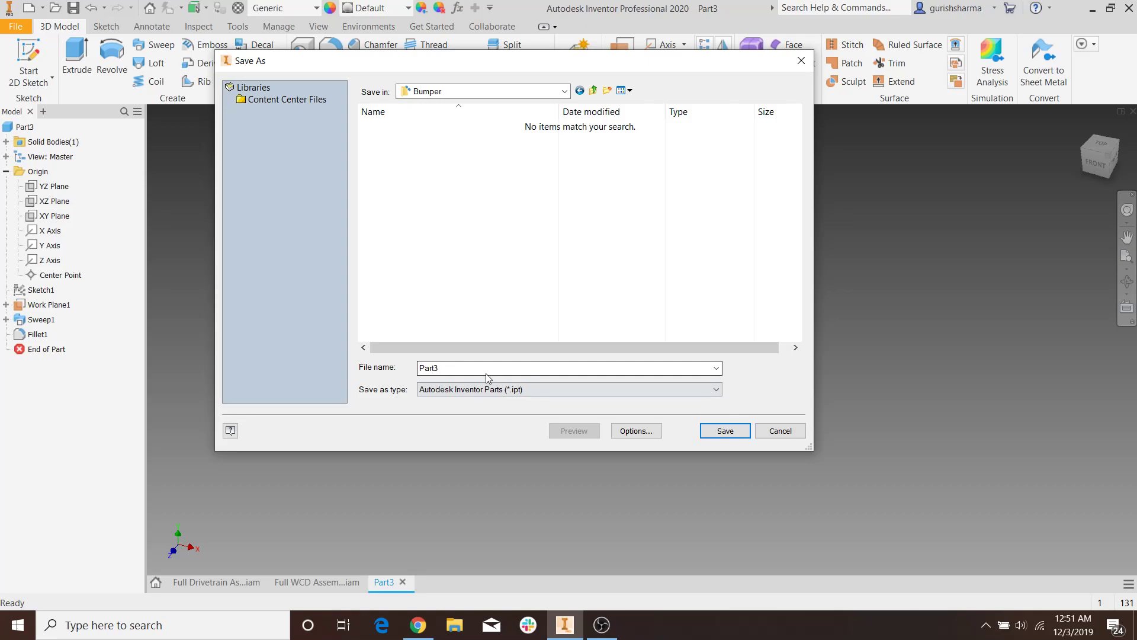
type("B")
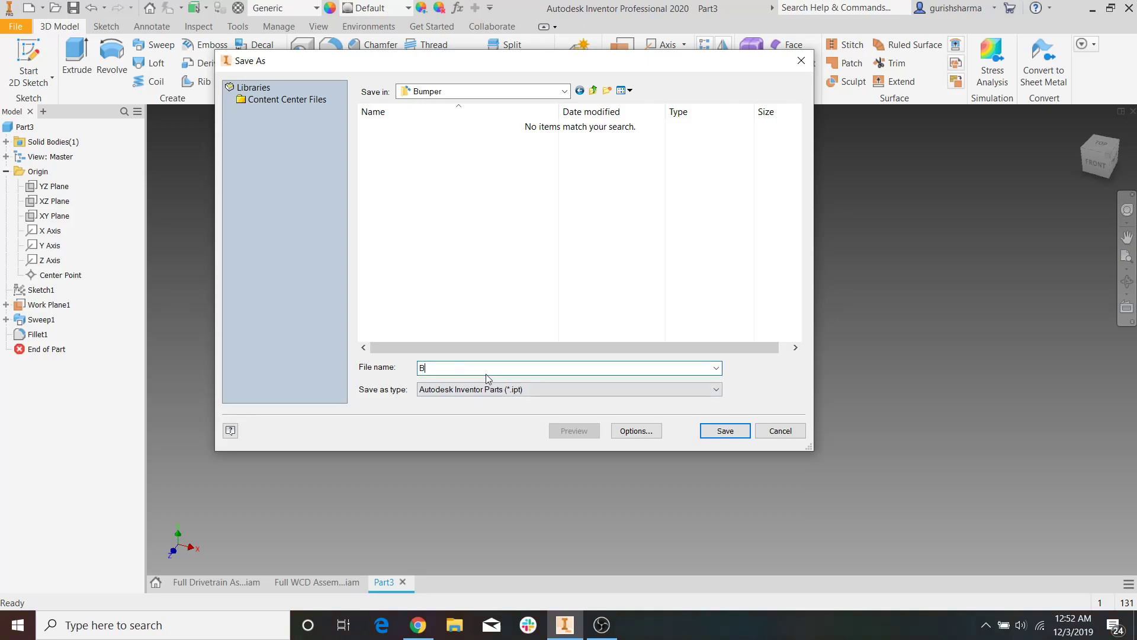
type("umper Noodle and Wood")
left_click(715, 432)
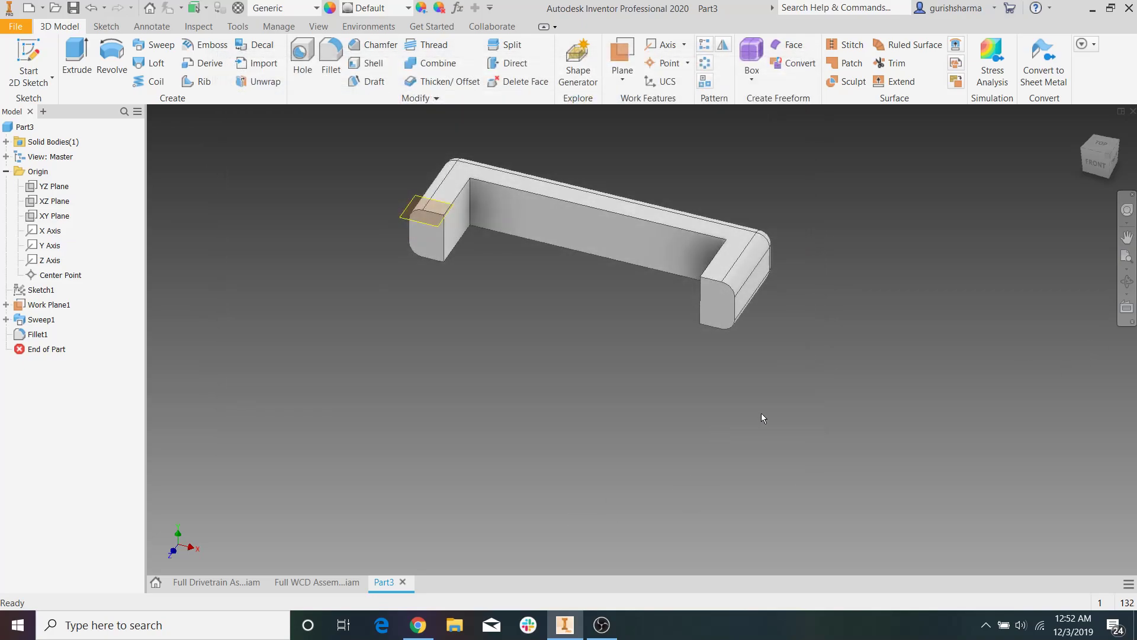
key("F6")
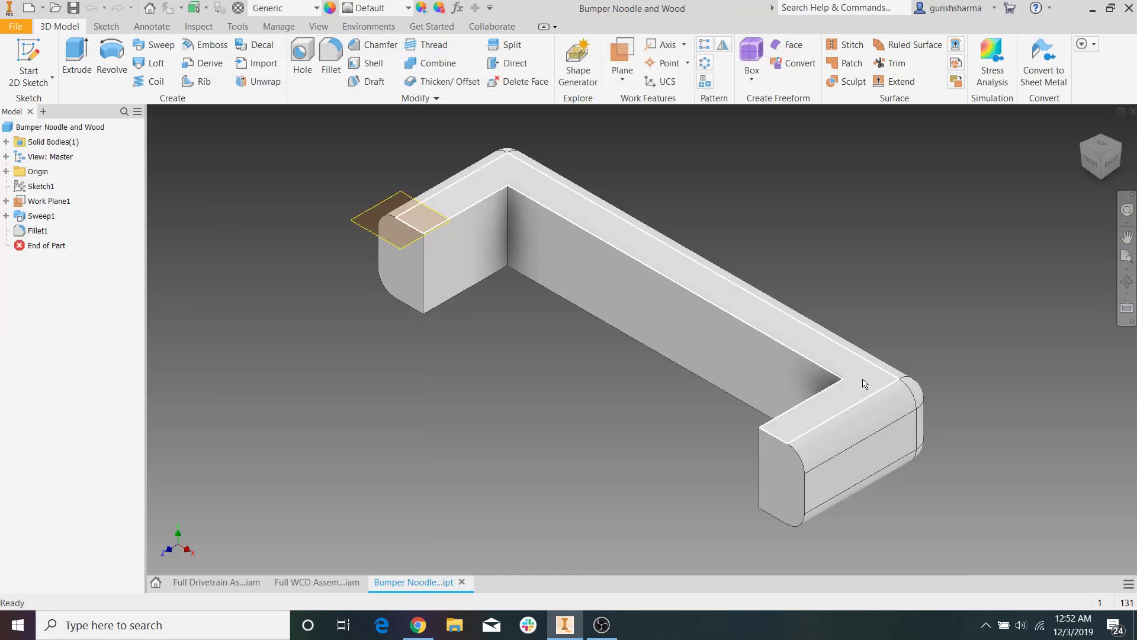
Switch to the Full WCD Assembly and load Bumper Noodle and Wood from the Tutorials Bumper folder for placement
left_click(301, 579)
middle_click_drag(520, 467, 379, 292, "shift")
left_click(59, 26)
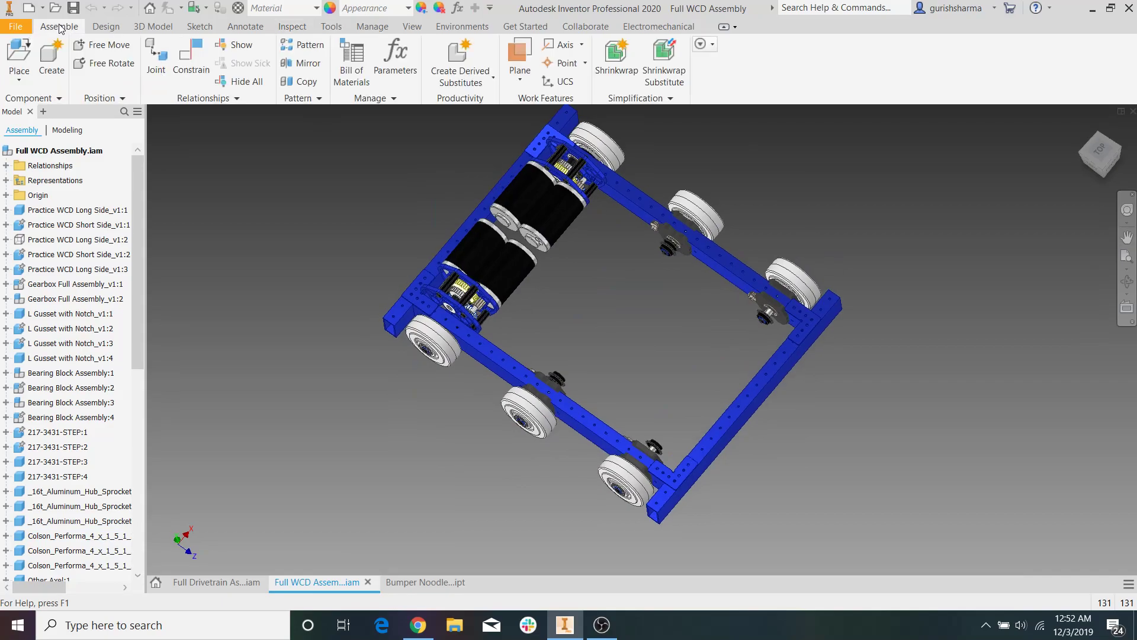
left_click(18, 50)
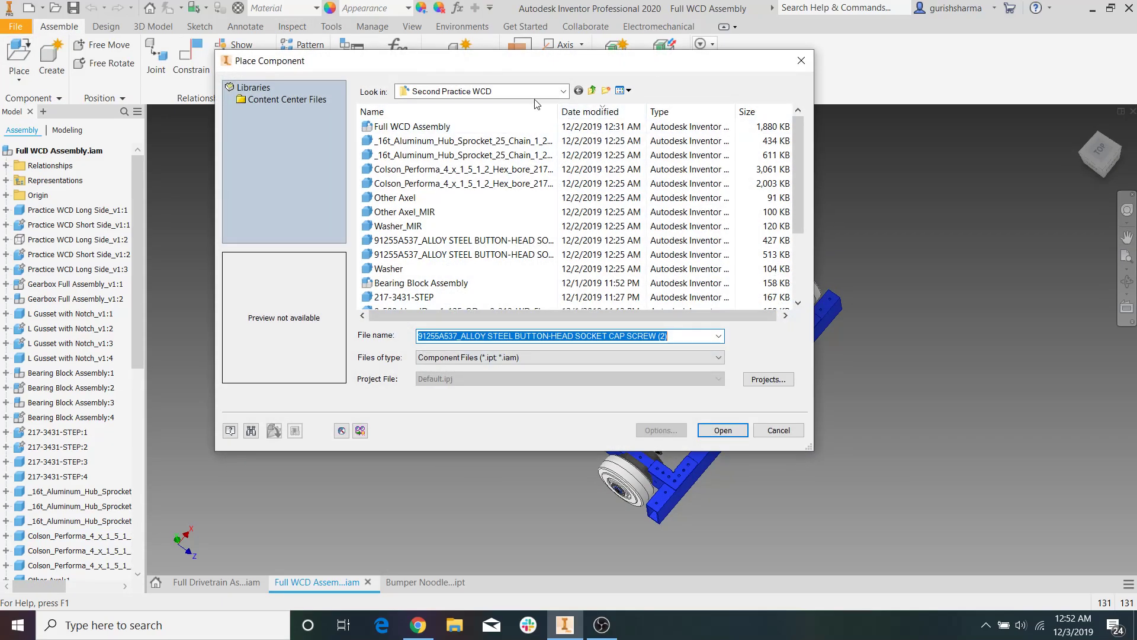
left_click(592, 91)
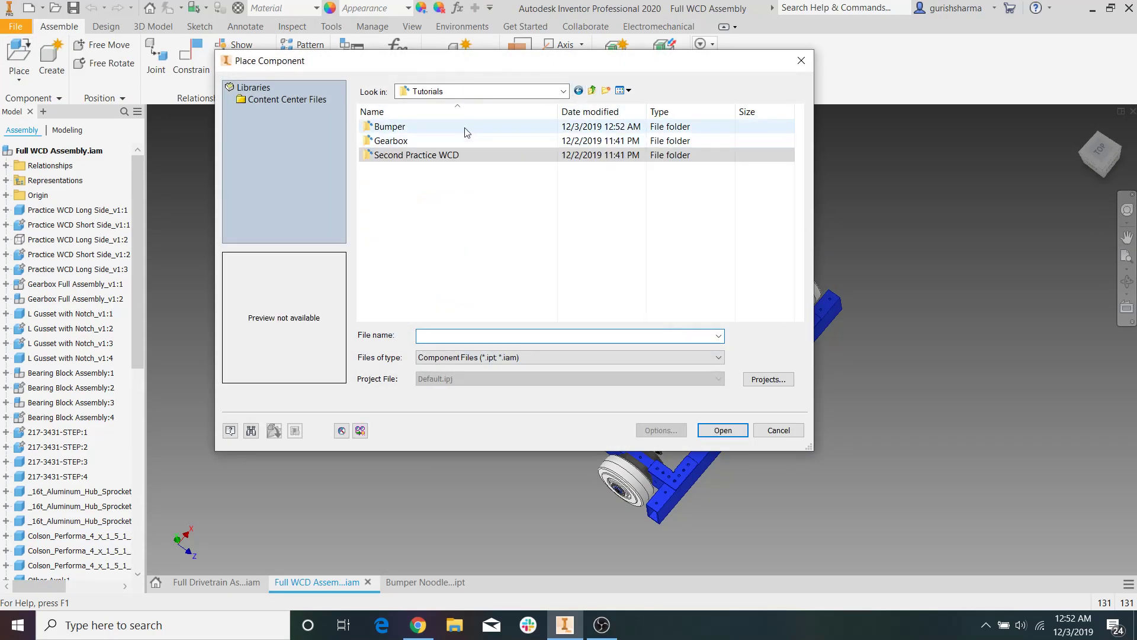
double_click(468, 127)
left_click(466, 127)
left_click(723, 430)
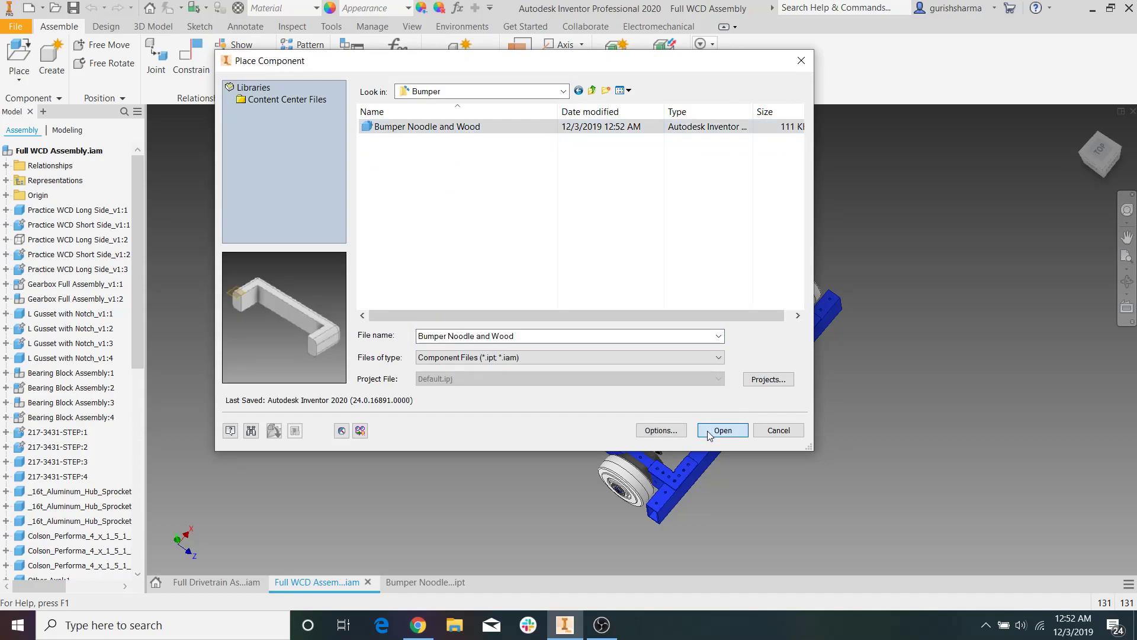
Place two copies of the bumper on opposite sides of the drivetrain, rotating them about Y so their open sides face the frame
right_click(750, 186)
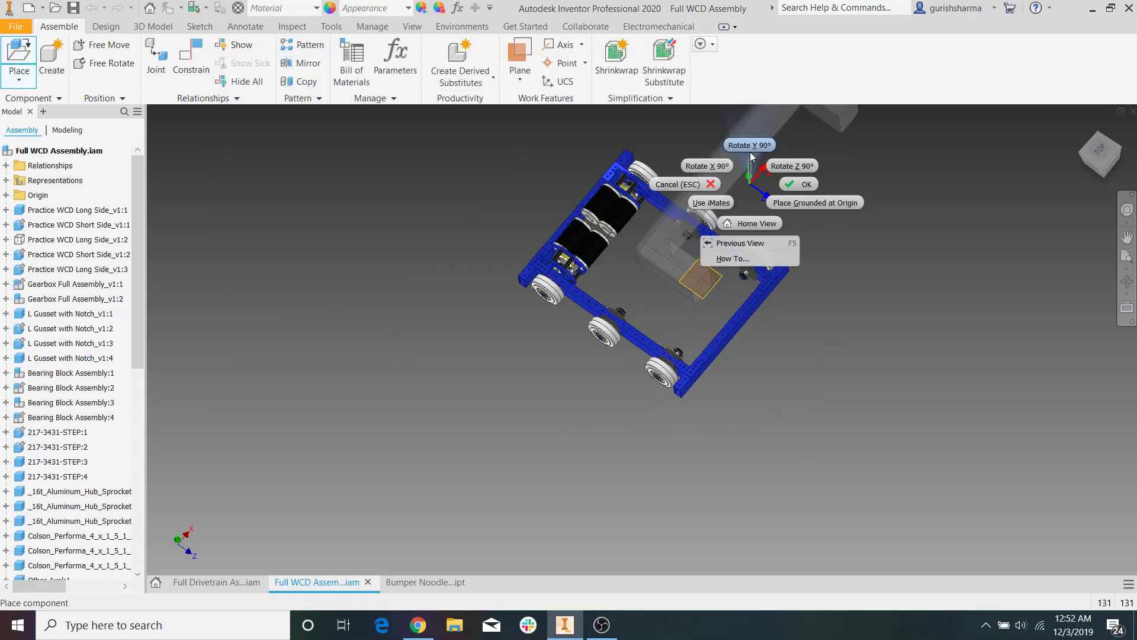
left_click(750, 155)
left_click(592, 366)
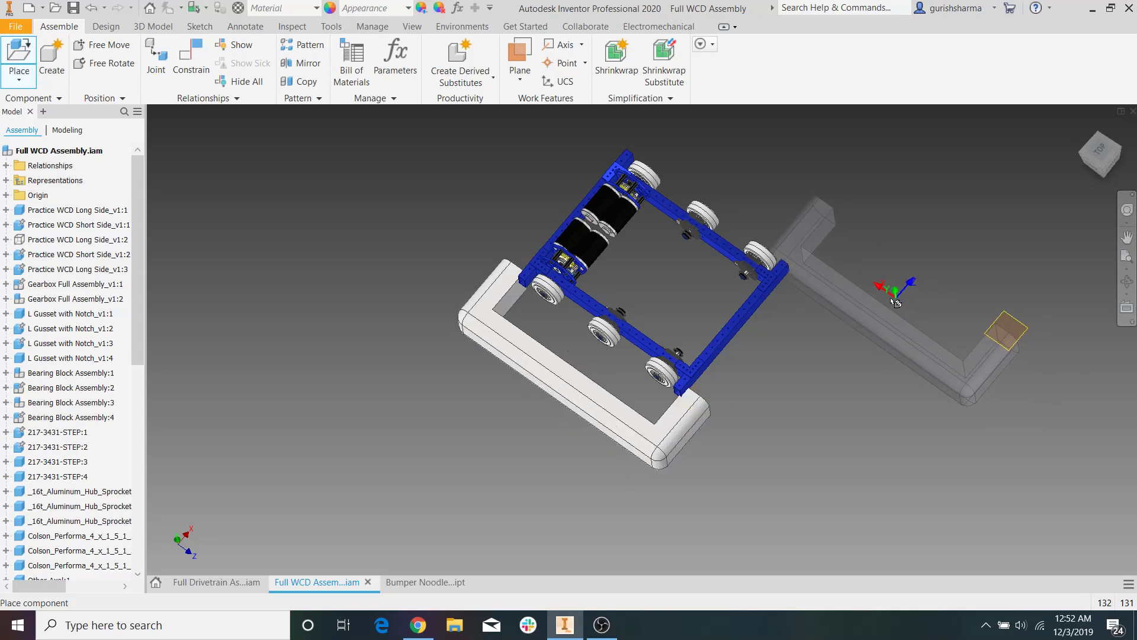
right_click(901, 301)
left_click(879, 258)
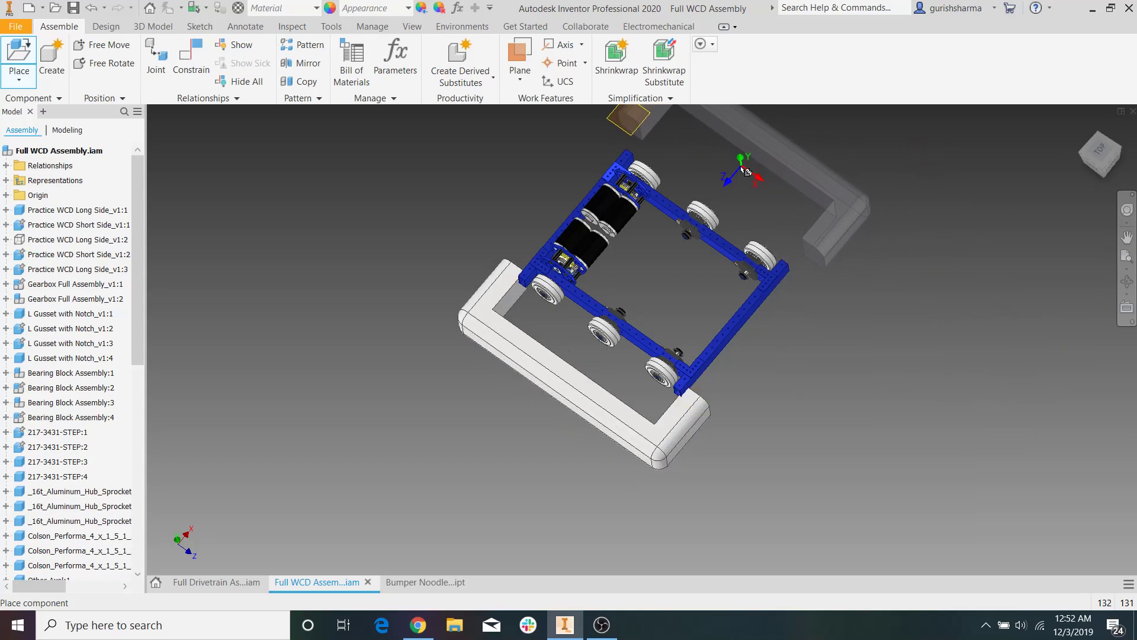
left_click(747, 170)
key("Escape")
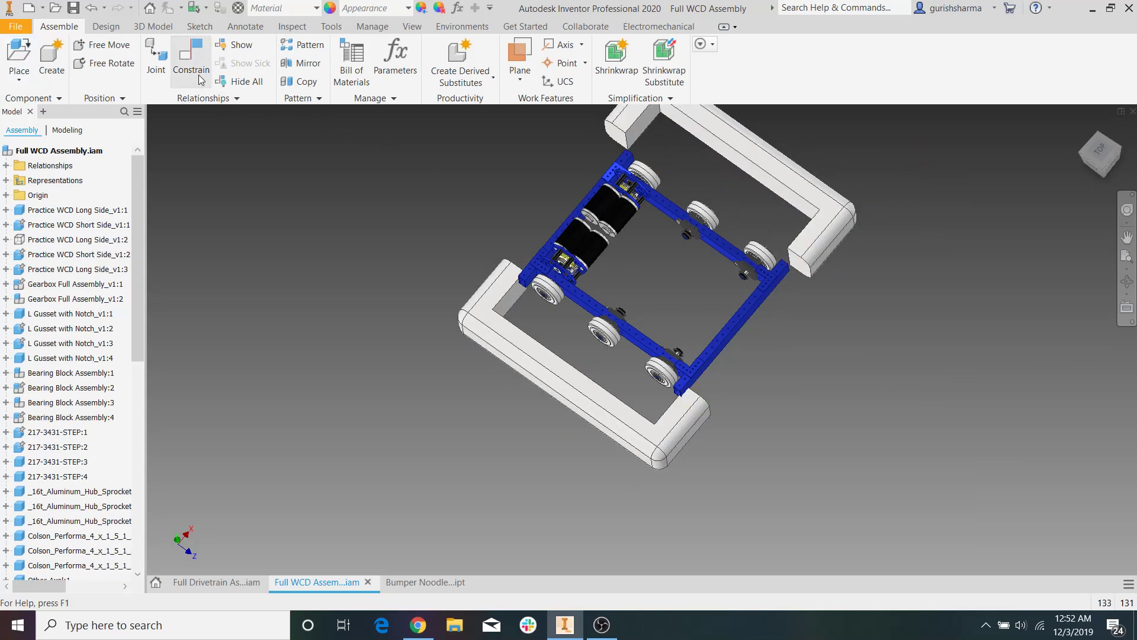
Mate the first bumper's long inner face to the end of the frame's short rail
left_click(190, 65)
middle_click_drag(776, 415, 669, 355, "shift")
left_click(587, 358)
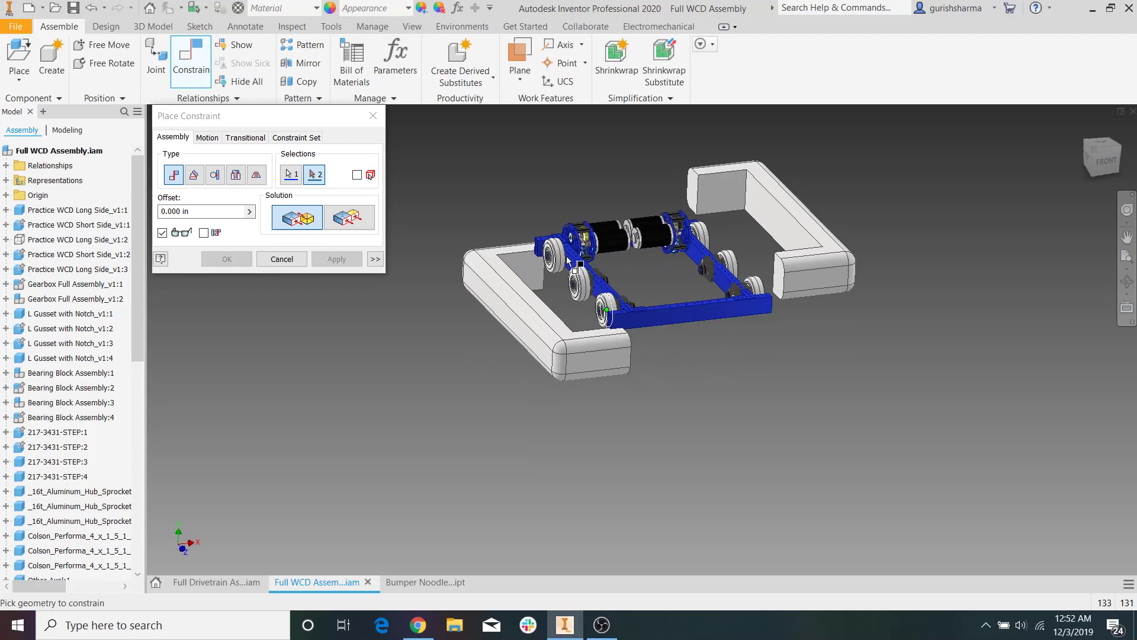
scroll(537, 243, "up", 5)
left_click(540, 252)
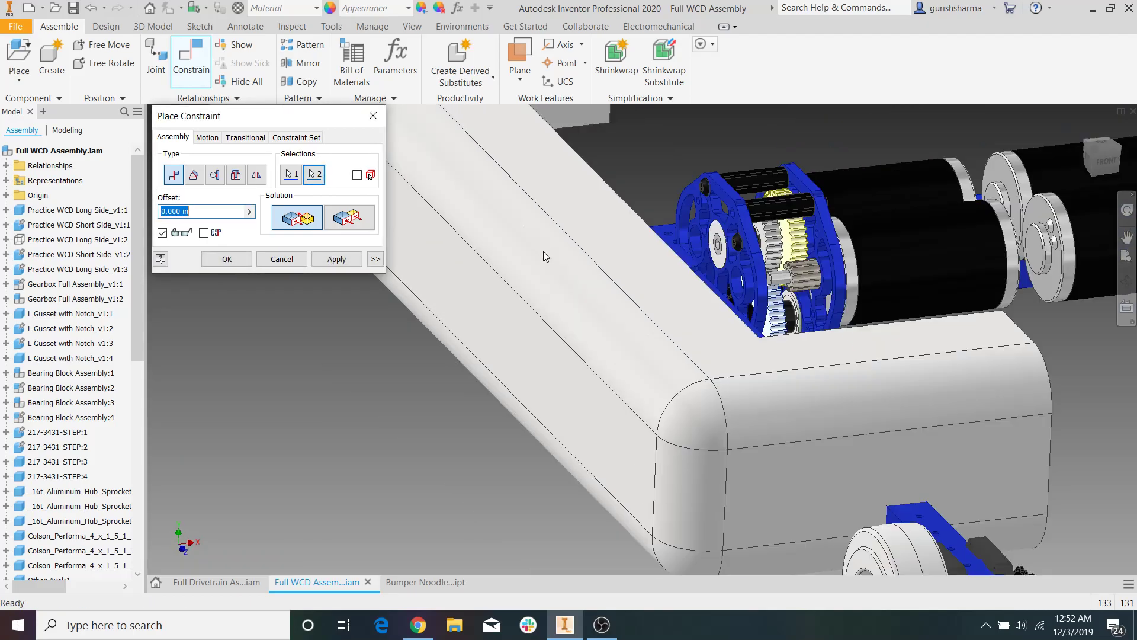
middle_click_drag(633, 269, 741, 381, "shift")
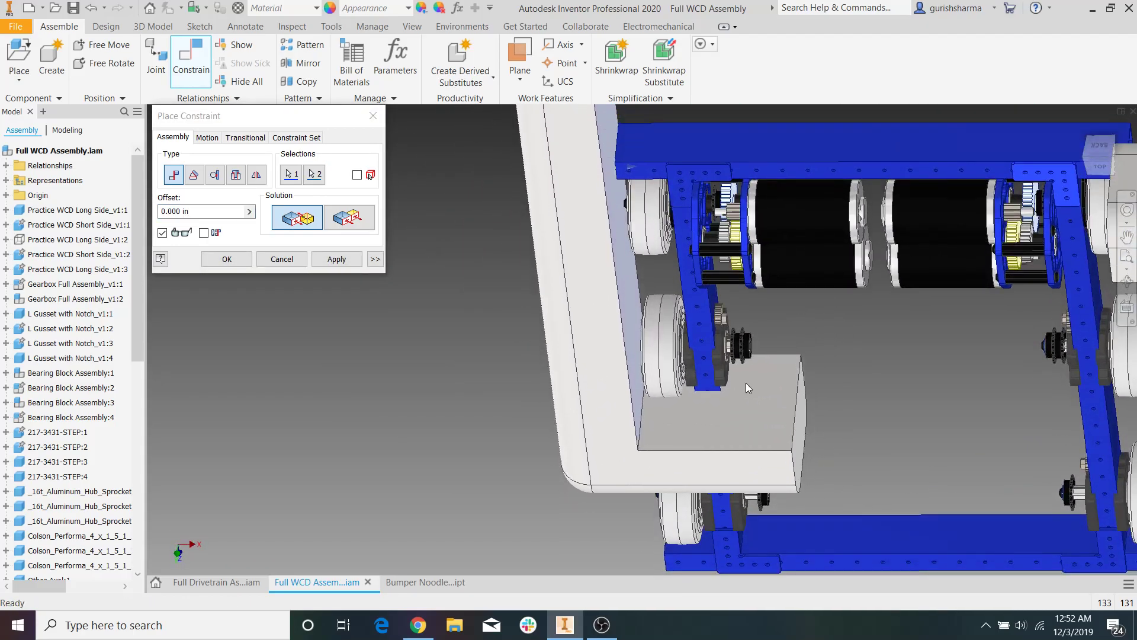
left_click(333, 265)
Mate the first bumper's short inner face to the outer face of the frame's short rail
left_click(712, 417)
scroll(795, 464, "down", 3)
middle_click_drag(795, 463, 832, 481, "shift")
scroll(832, 480, "up", 5)
left_click(730, 533)
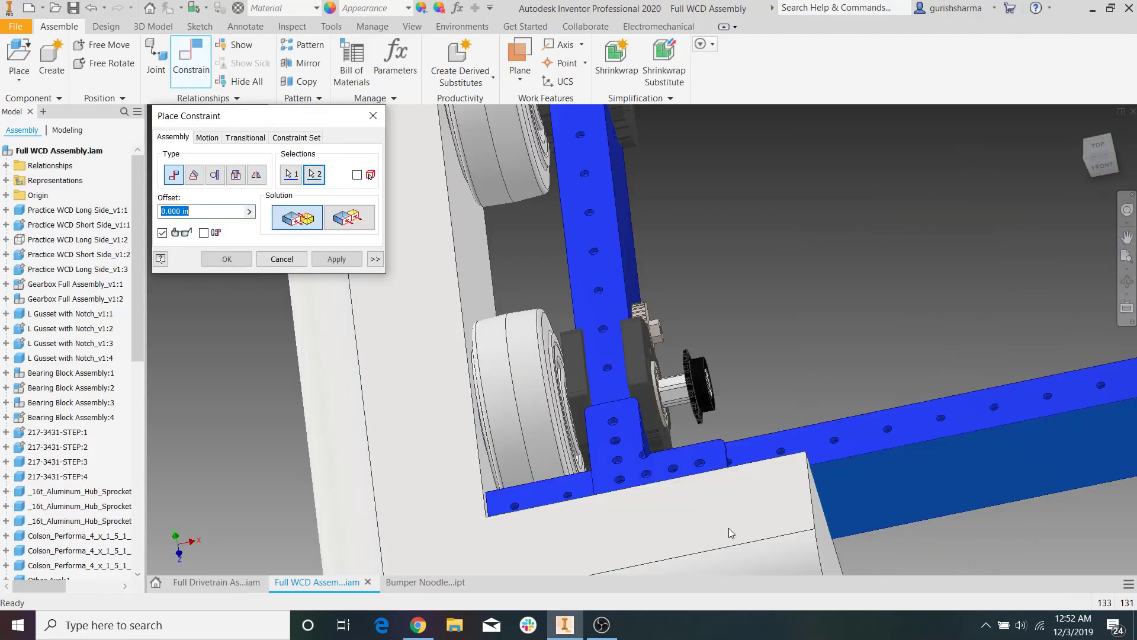
Mate the second bumper's long inner face to the opposite end of the frame's short rail
scroll(709, 378, "down", 5)
middle_click_drag(709, 378, 783, 282, "shift")
scroll(855, 291, "down", 5)
left_click(855, 283)
middle_click_drag(855, 283, 751, 268, "shift")
scroll(837, 292, "up", 6)
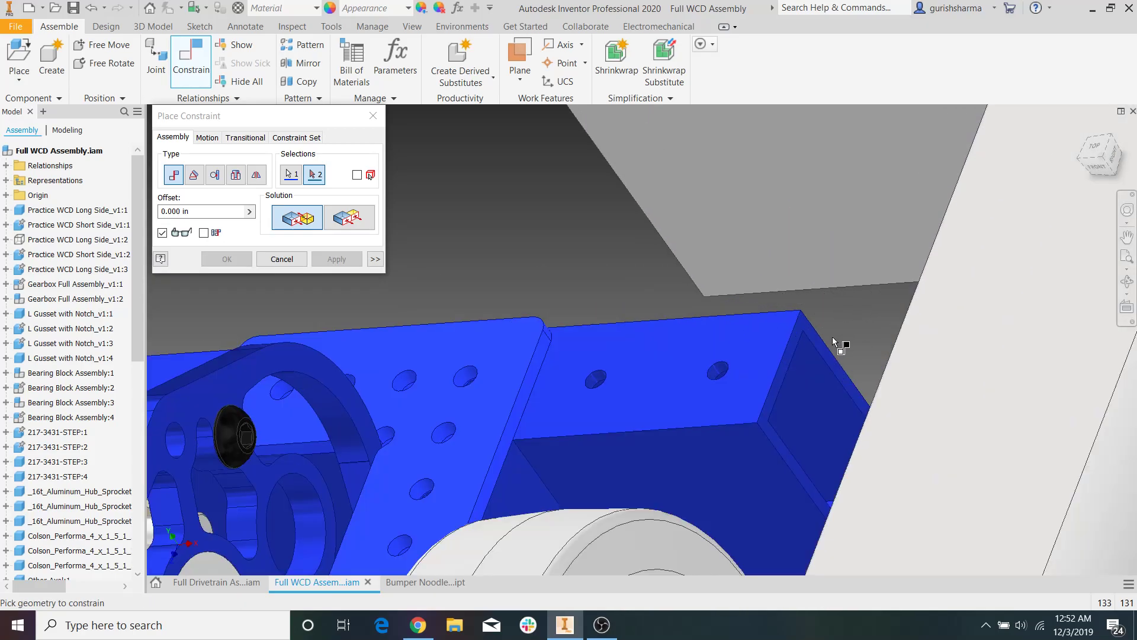
left_click(802, 325)
scroll(805, 322, "down", 6)
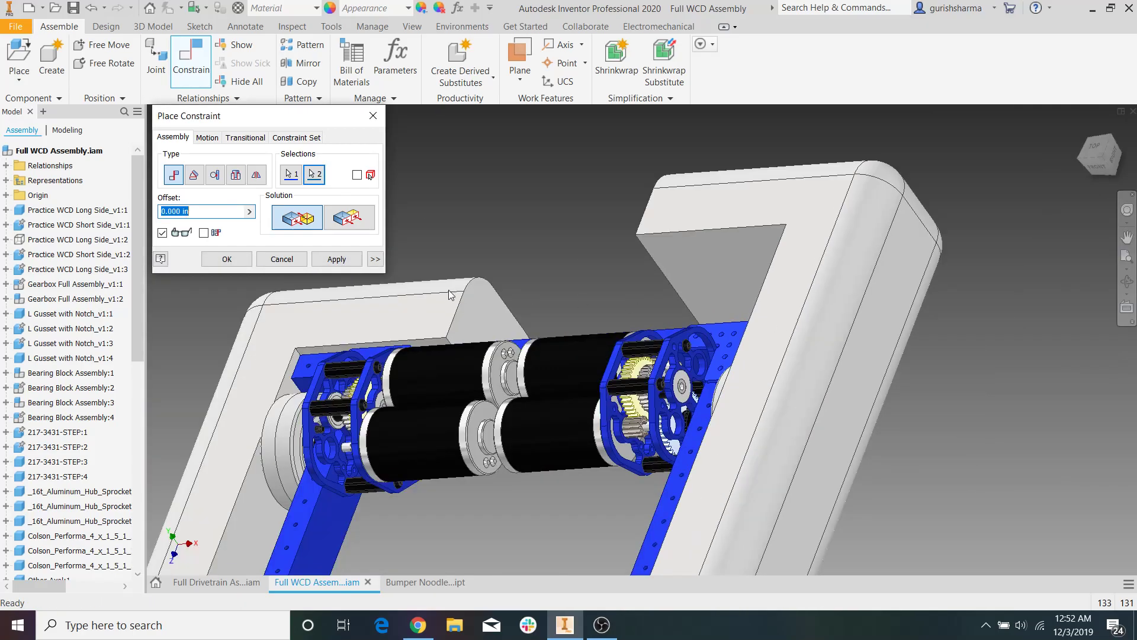
left_click(336, 259)
Mate the second bumper's short inner face to the outer face of the short rail and finish constraining
middle_click_drag(665, 266, 664, 347, "shift")
left_click(664, 349)
left_click(336, 262)
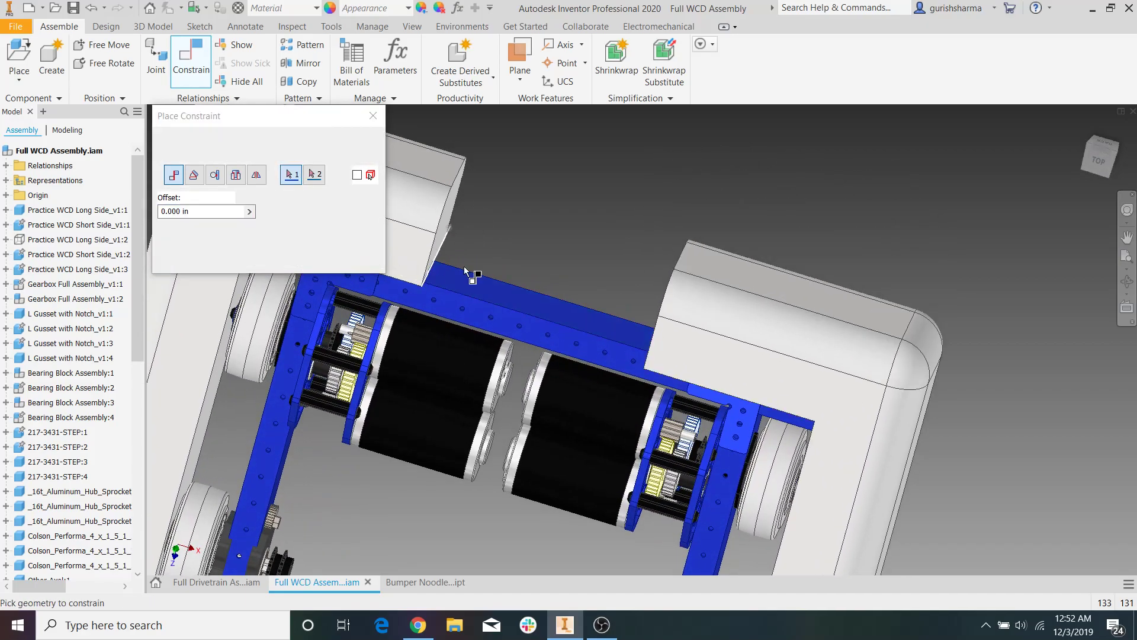
scroll(465, 273, "down", 5)
middle_click_drag(533, 378, 572, 289, "shift")
left_click(373, 115)
In the front view, slide both bumpers vertically until their lower flat faces roughly line up with the underside of the frame
left_click(1100, 158)
scroll(639, 356, "up", 5)
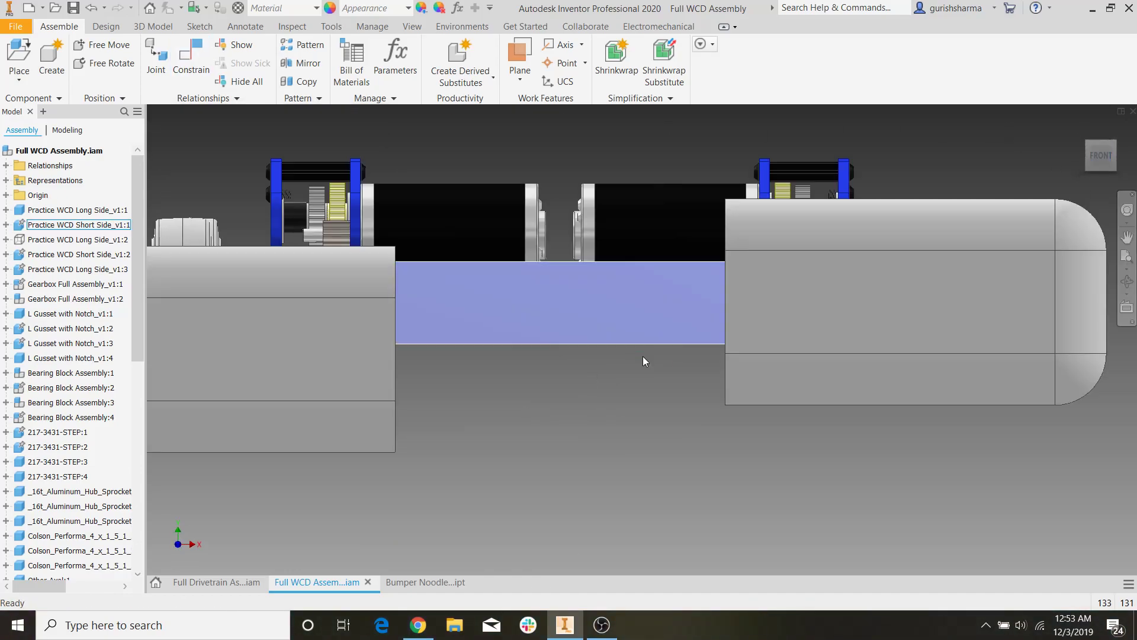
scroll(524, 405, "down", 3)
scroll(415, 421, "up", 5)
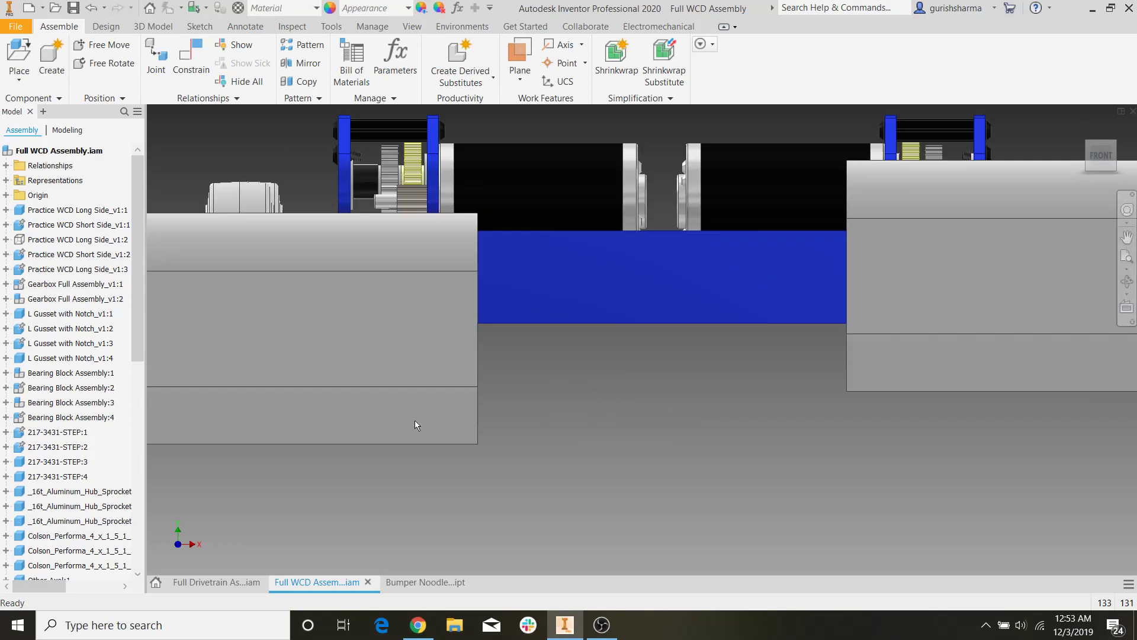
left_click_drag(427, 414, 428, 293)
scroll(800, 391, "down", 3)
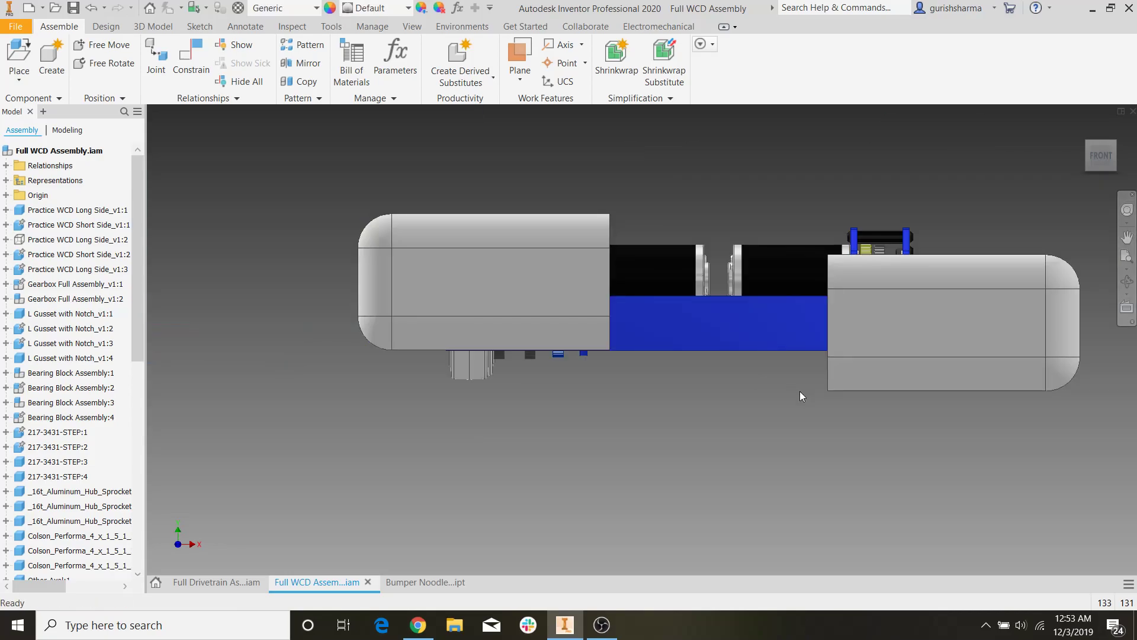
middle_click_drag(798, 396, 744, 434)
left_click_drag(847, 382, 844, 357)
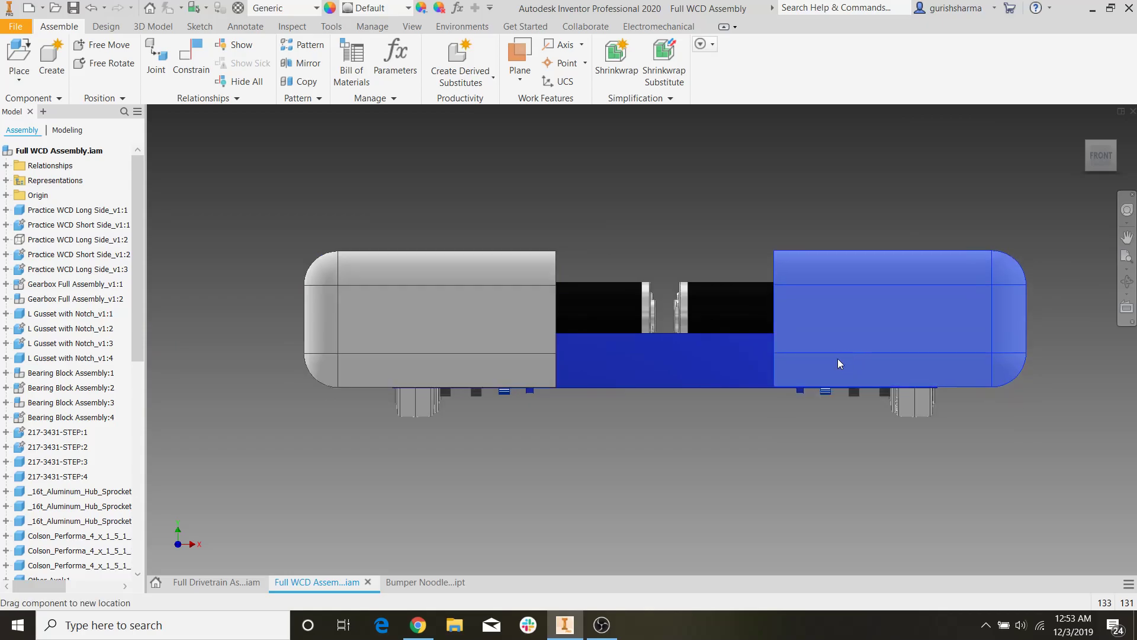
middle_click_drag(588, 367, 620, 381, "shift")
left_click(1103, 157)
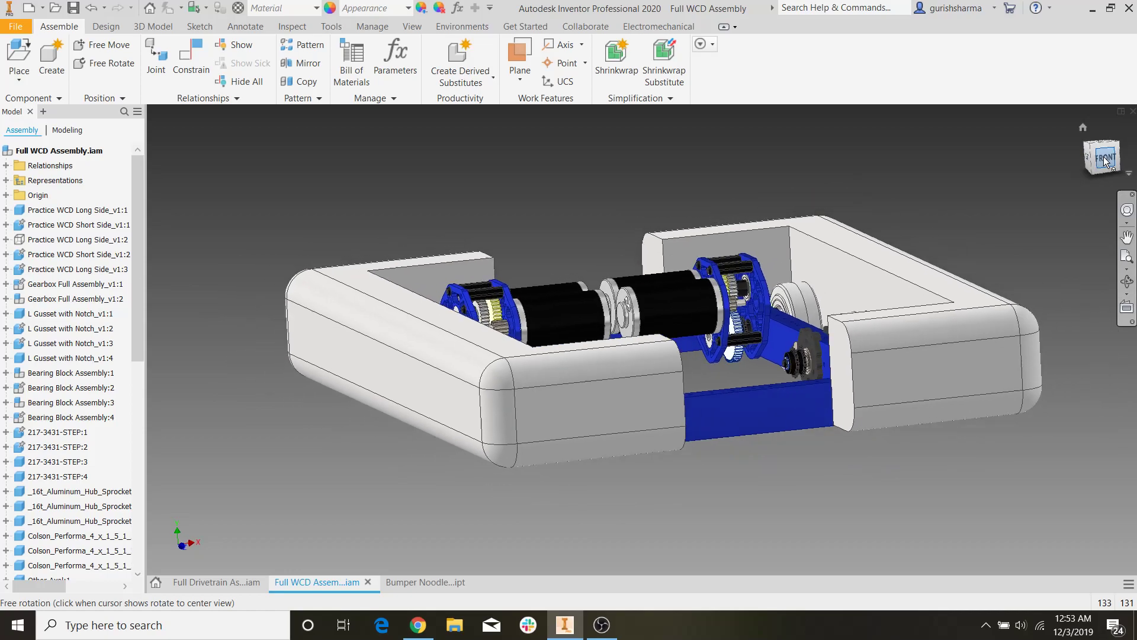
mouse_move(563, 297)
left_mouse_down()
mouse_move(563, 308)
mouse_move(566, 292)
left_mouse_up()
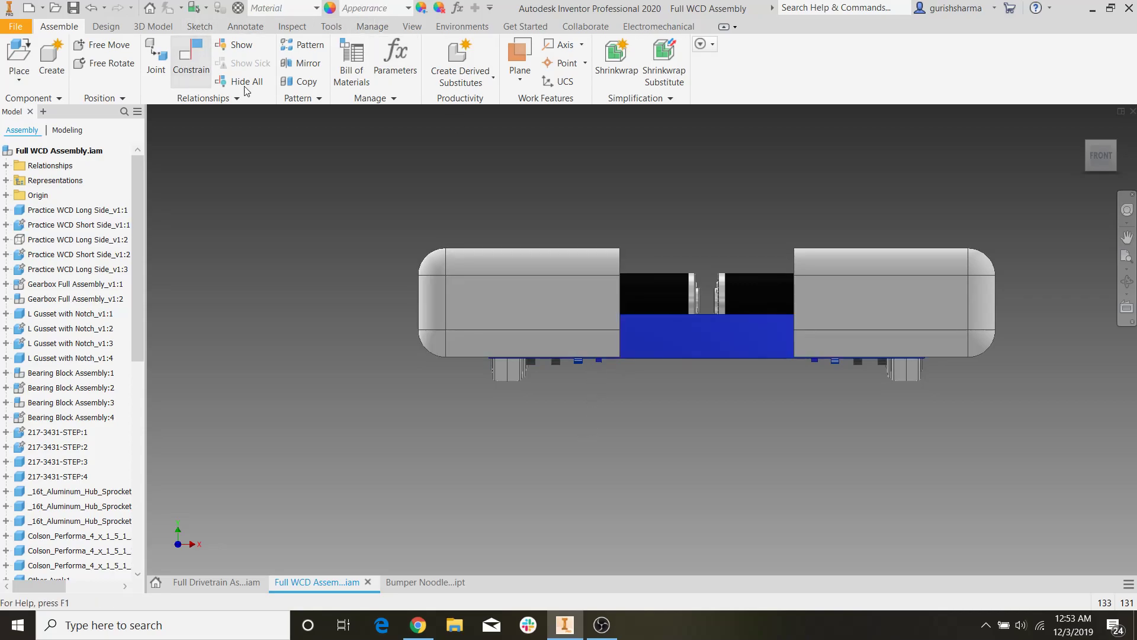
Add a flush constraint between the first bumper's bottom plywood face and the underside of the short frame rail
left_click(192, 63)
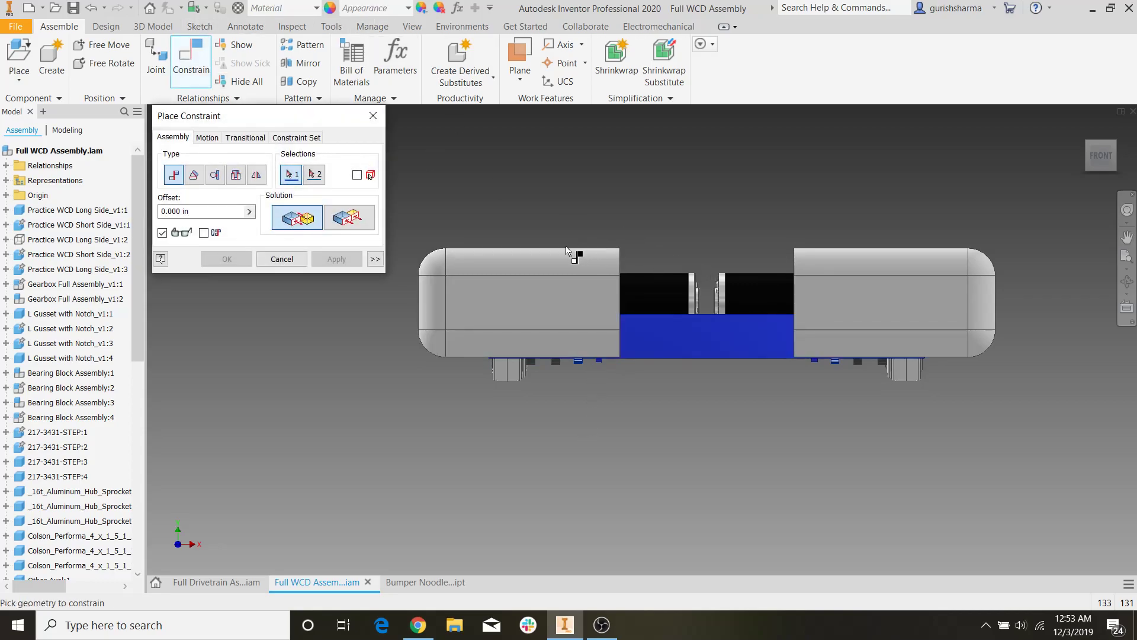
left_click(339, 217)
middle_click_drag(656, 319, 646, 430, "shift")
scroll(607, 356, "down", 3)
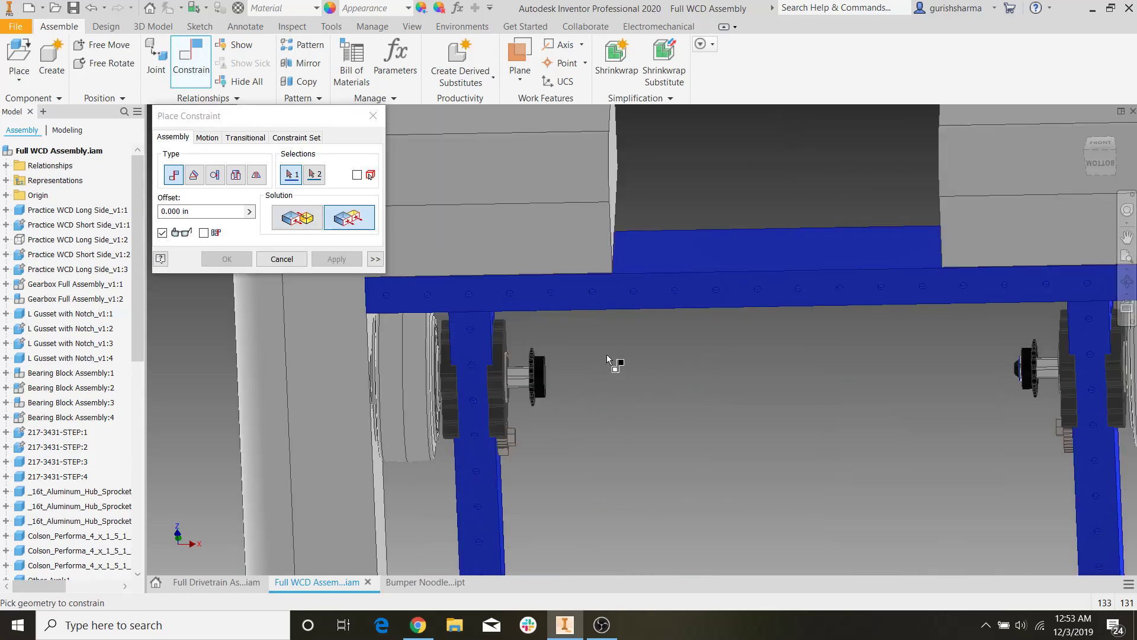
left_click(556, 244)
left_click(568, 276)
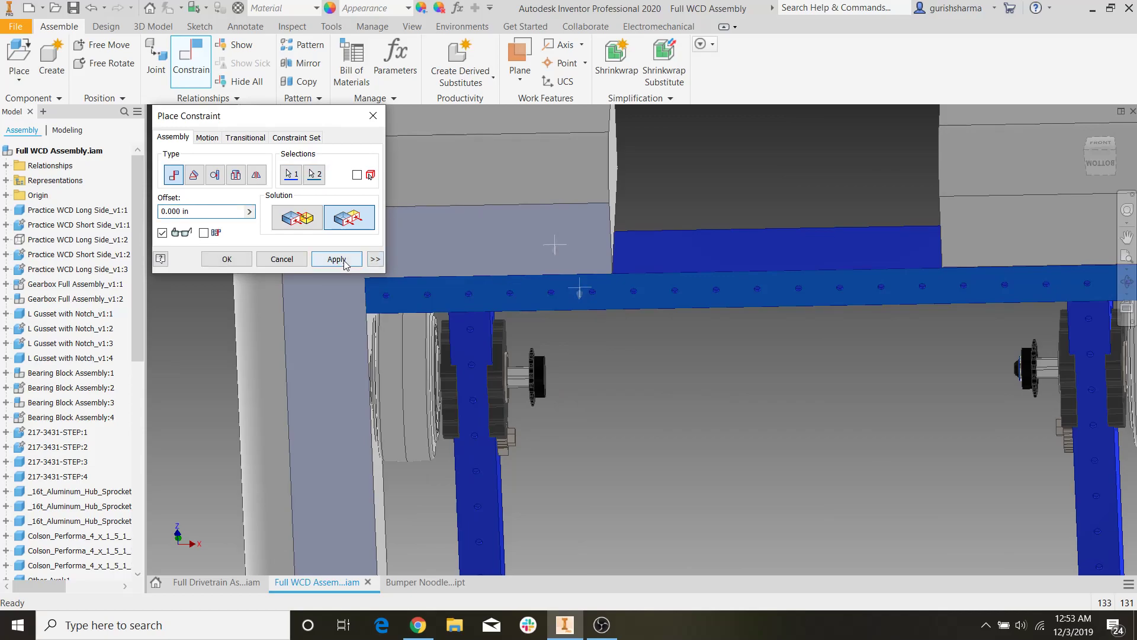
left_click(337, 259)
Make the second bumper's bottom plywood face flush with the underside of the same short frame rail
left_click(995, 244)
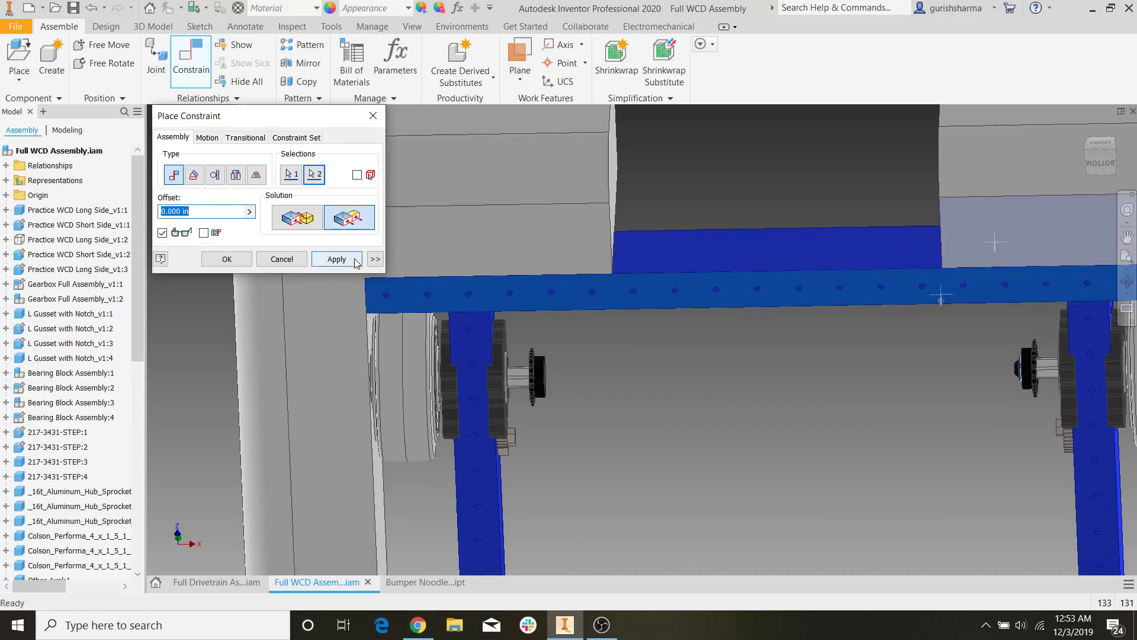
left_click(355, 260)
left_click(374, 116)
Review the fit of both bumpers on the frame and compare it with the bumper rails in the Full Drivetrain Assembly
scroll(576, 266, "up", 5)
middle_click_drag(578, 274, 705, 325, "shift")
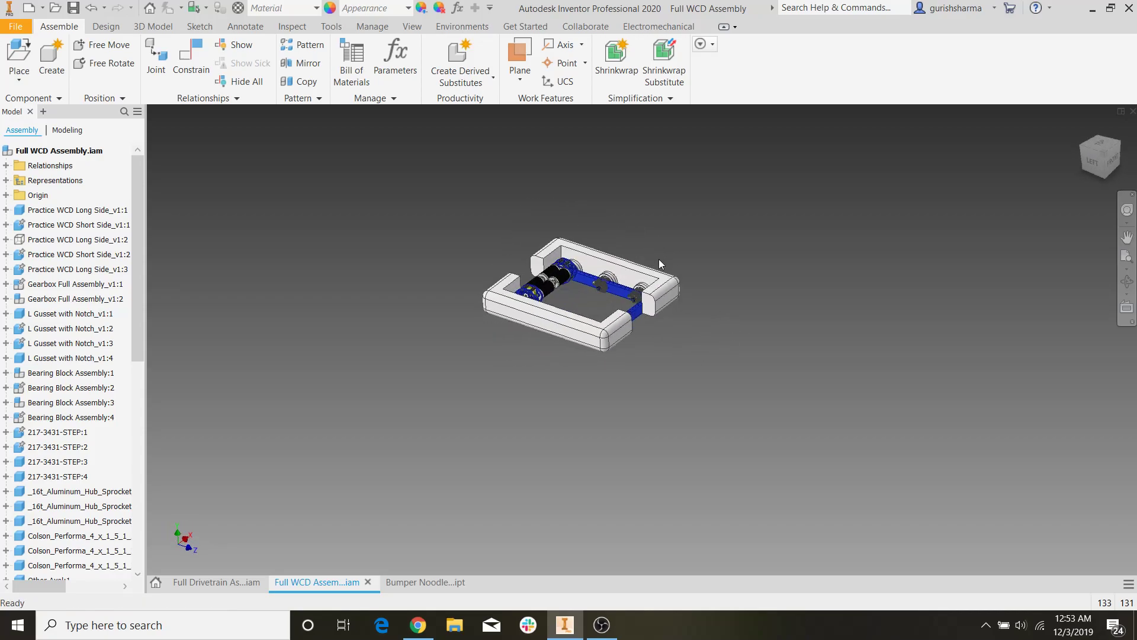
scroll(616, 273, "up", 4)
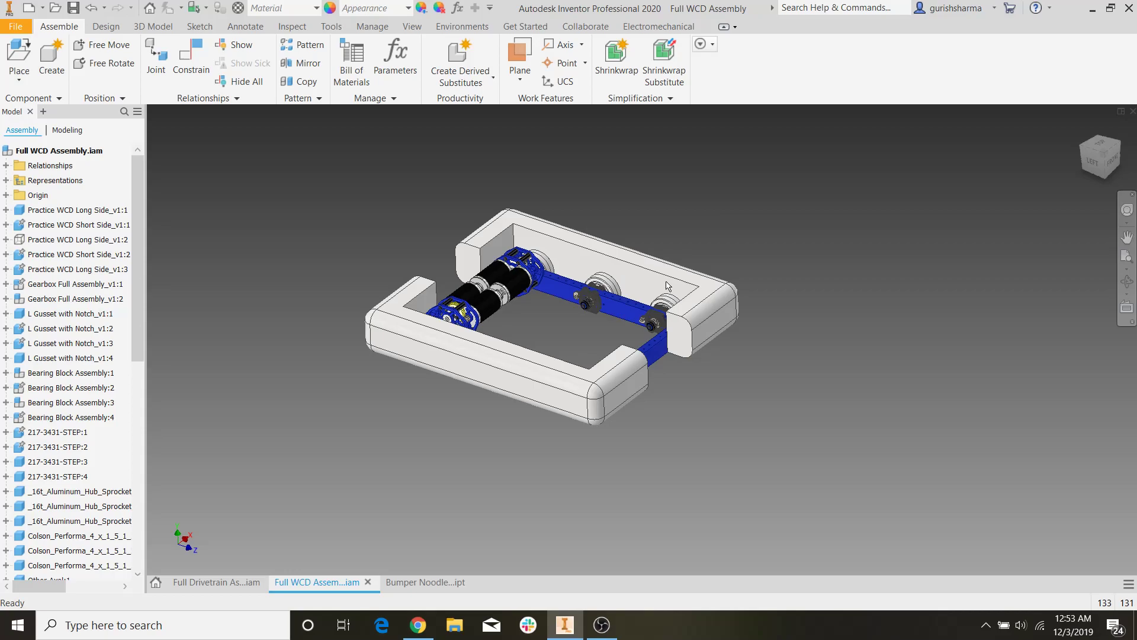
left_click(247, 578)
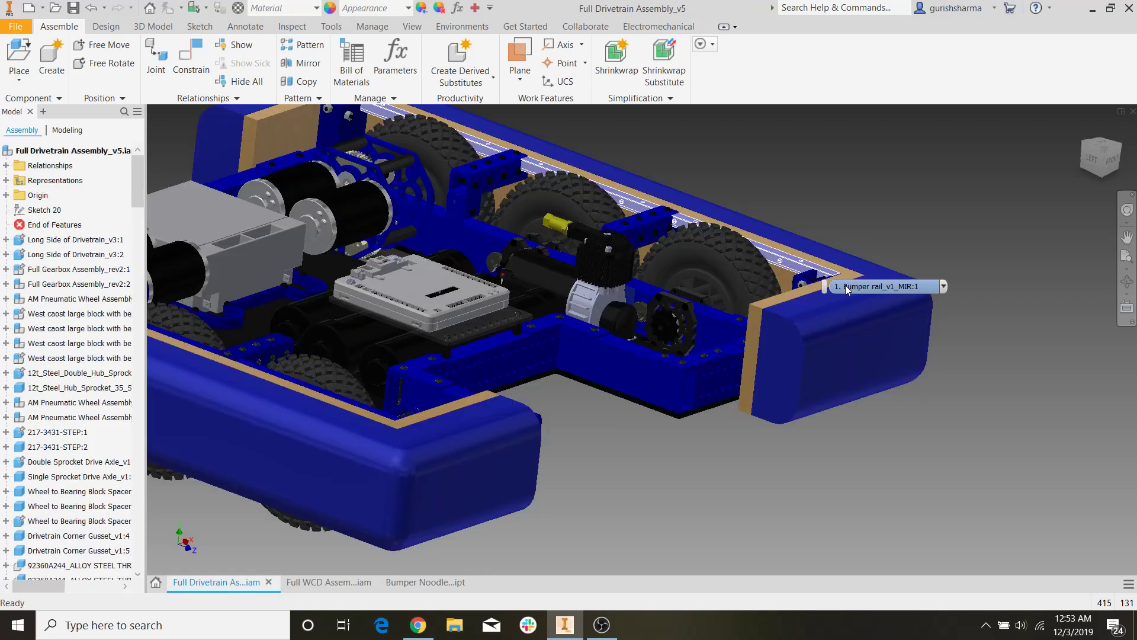
left_click(362, 583)
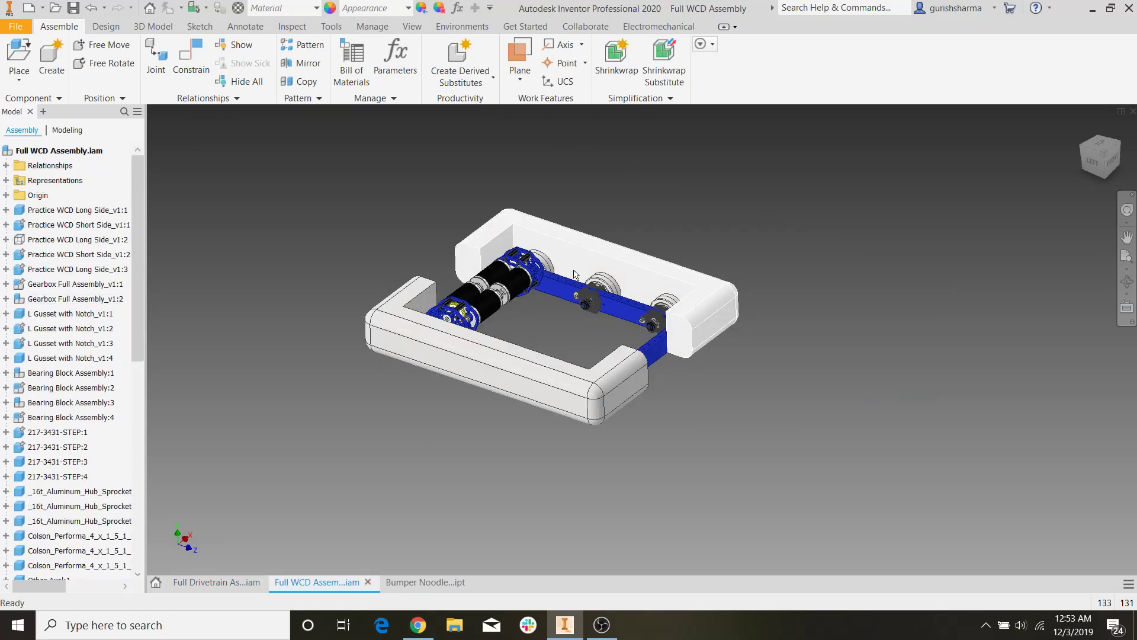
Examine the space between the bumper's long inner face, the wheels and the side rail, and reopen the Full Drivetrain Assembly for reference
middle_click_drag(662, 231, 567, 339, "shift")
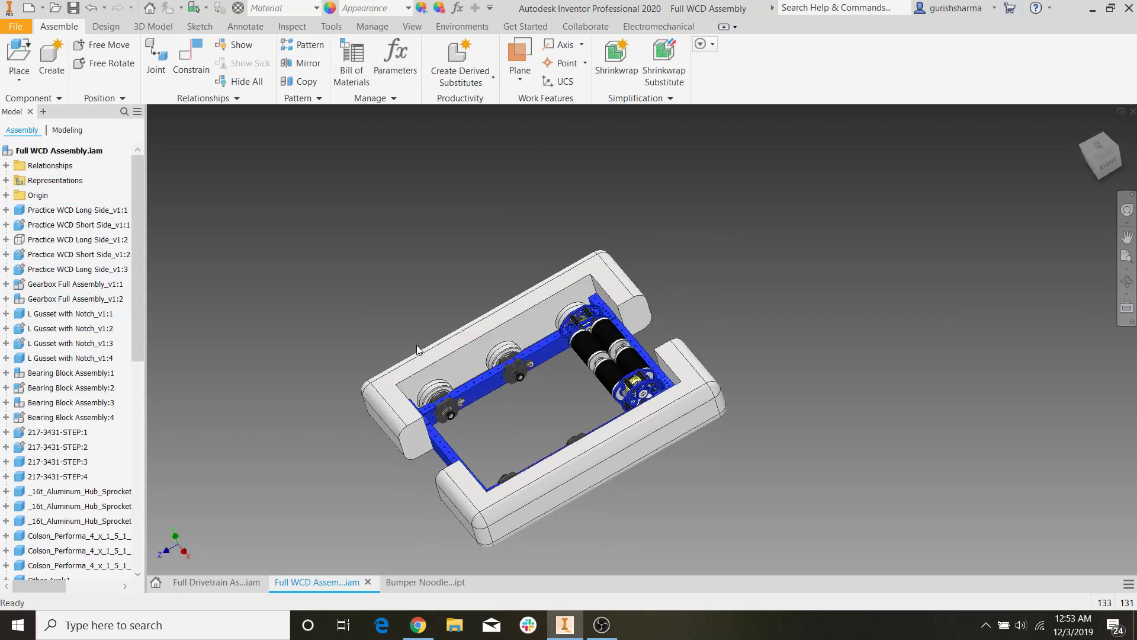
scroll(493, 381, "up", 3)
middle_click_drag(455, 354, 542, 357, "shift")
scroll(523, 355, "up", 5)
left_click(577, 369)
left_click(543, 309)
scroll(579, 325, "down", 2)
mouse_move(578, 325)
middle_mouse_down("shift")
mouse_move(553, 330)
mouse_move(564, 307)
middle_mouse_up("shift")
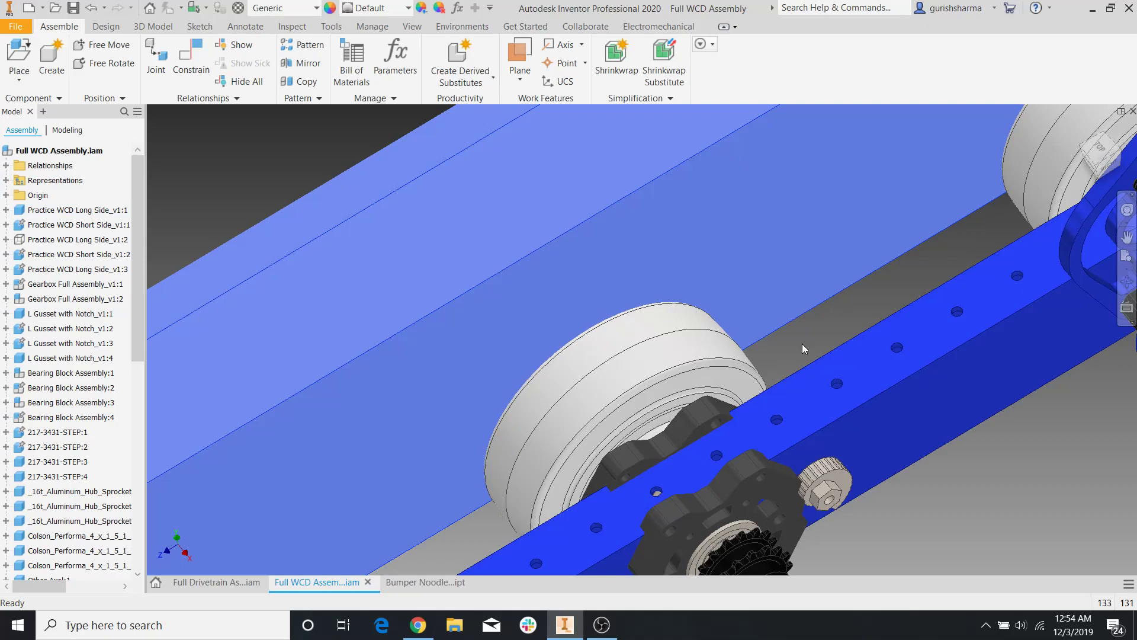
scroll(694, 358, "down", 2)
middle_click_drag(688, 340, 641, 306, "shift")
scroll(748, 254, "down", 3)
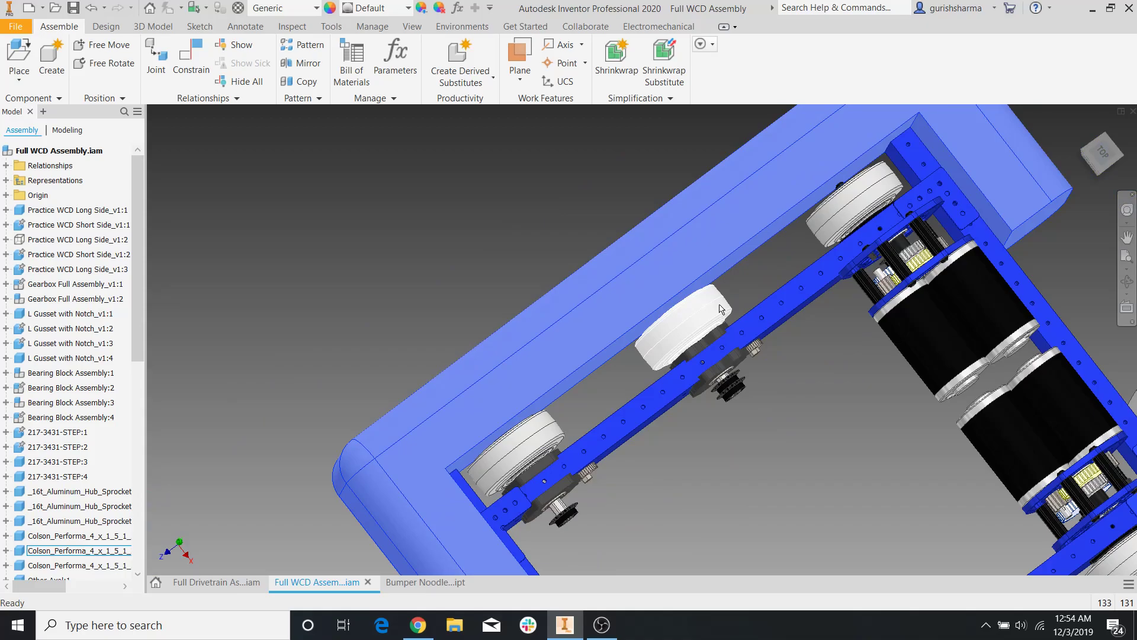
middle_click_drag(772, 391, 761, 328, "shift")
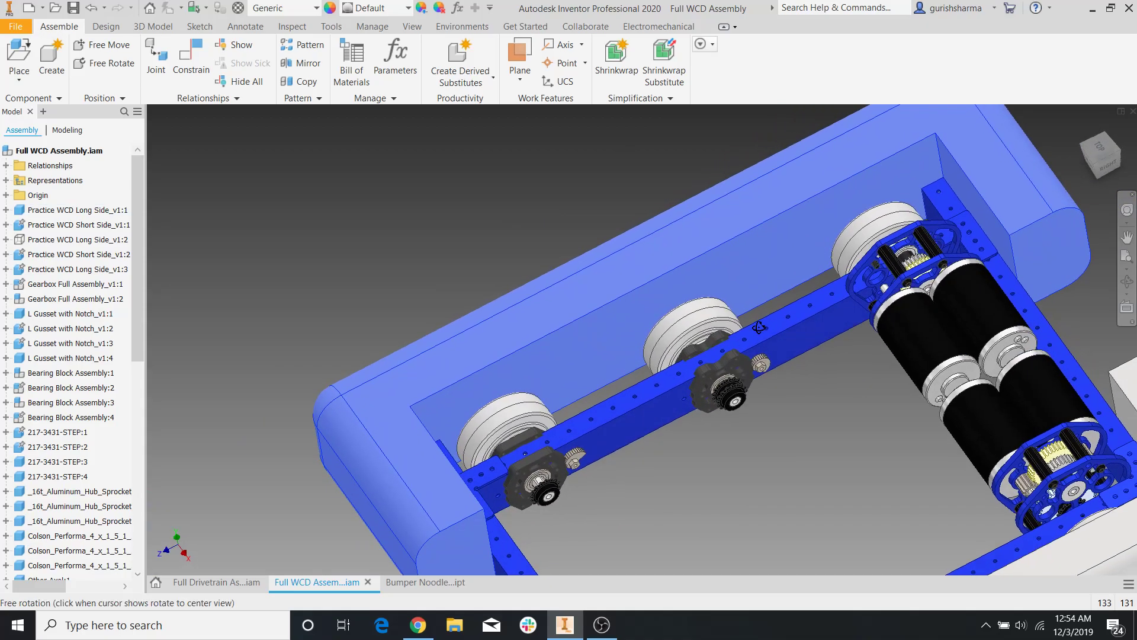
middle_click_drag(773, 376, 728, 351)
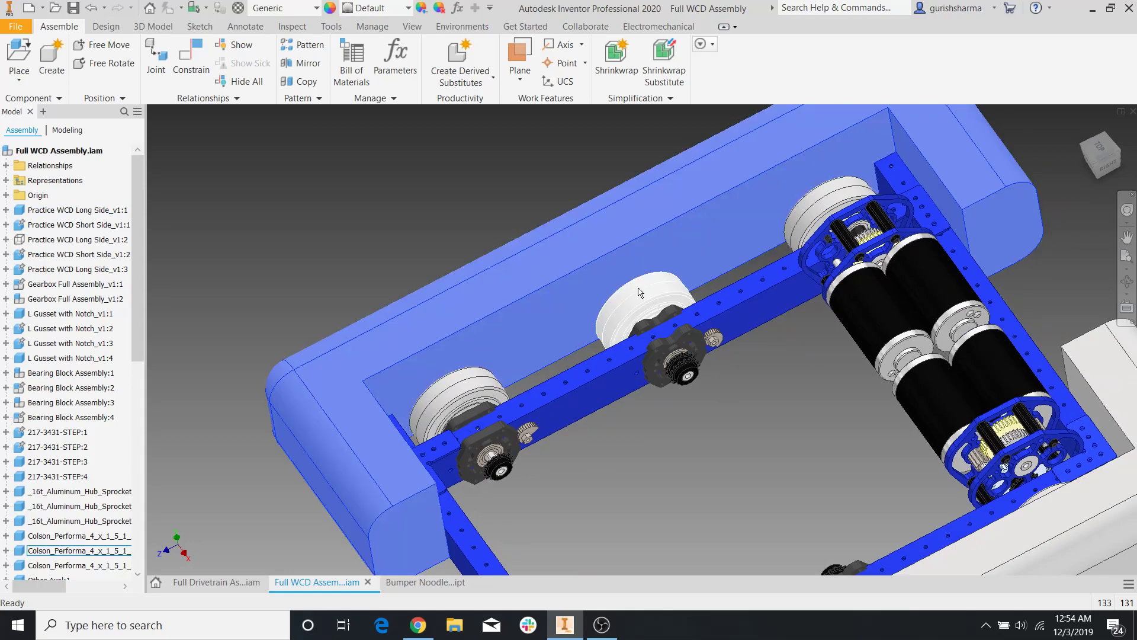
left_click(214, 583)
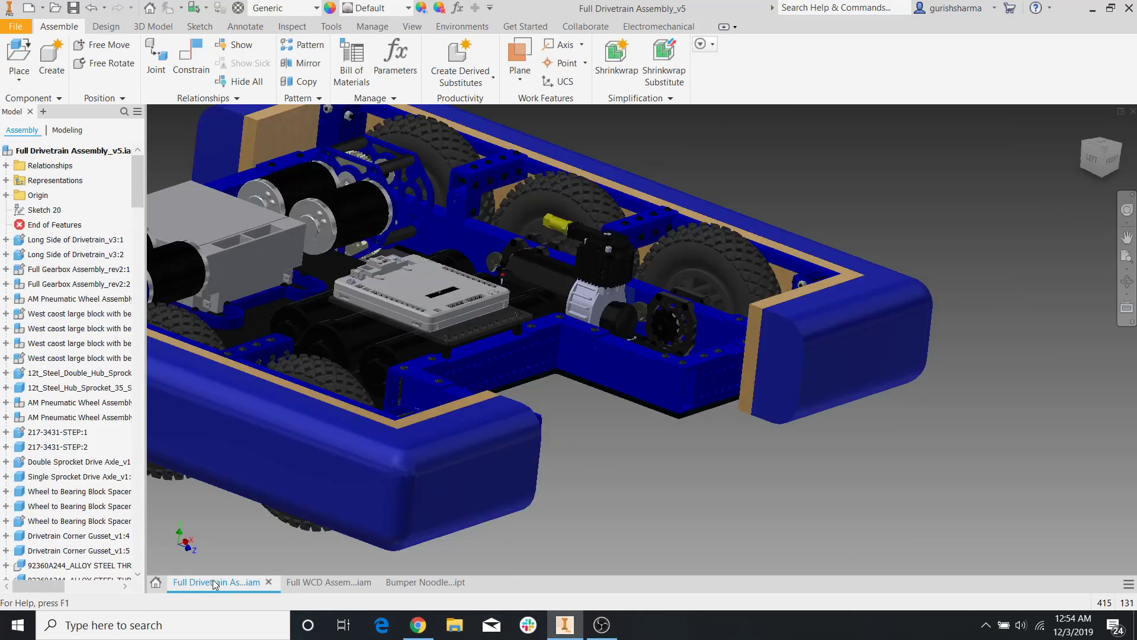
Compare how the bumpers sit against the side rails and wheels in the Full Drivetrain Assembly and the Full WCD Assembly
middle_click_drag(672, 169, 654, 207, "shift")
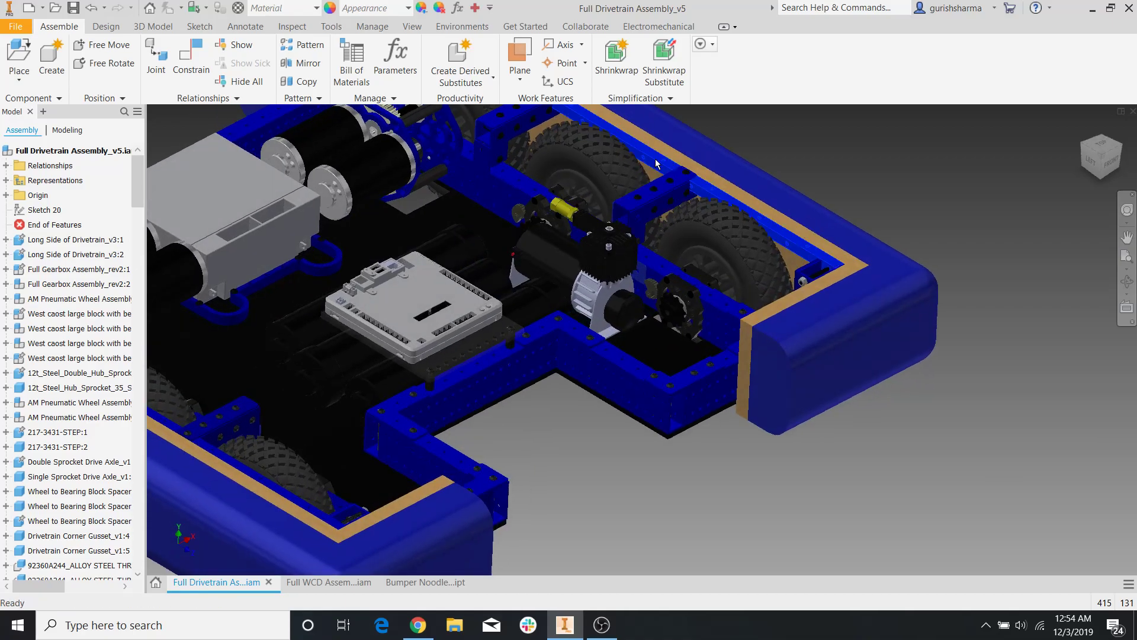
scroll(781, 181, "down", 10)
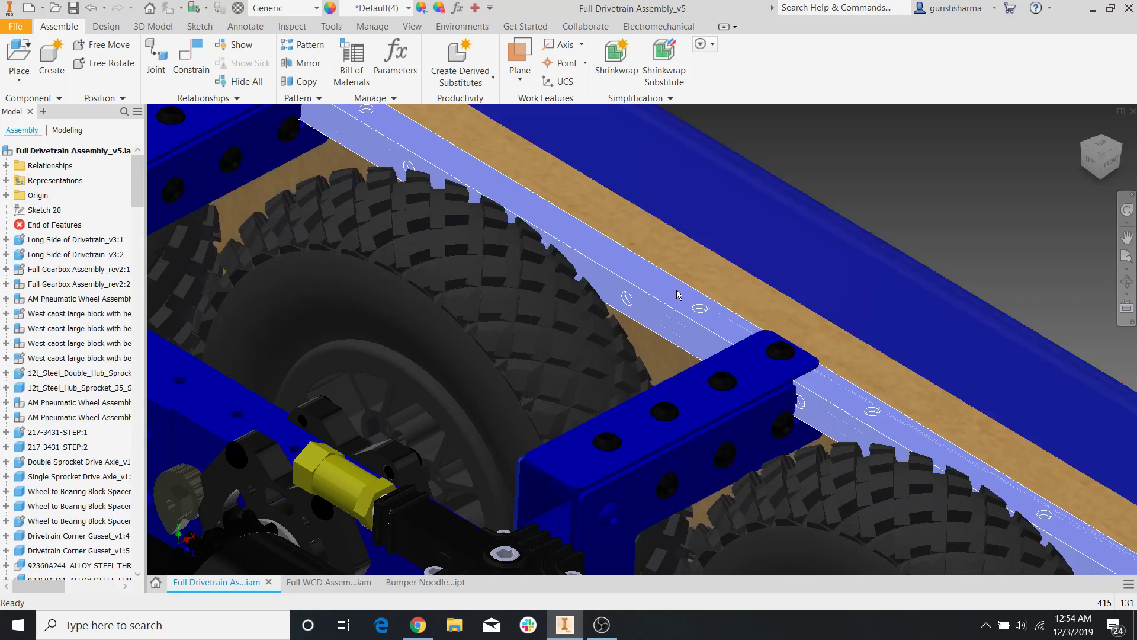
left_click(350, 584)
middle_click_drag(447, 366, 641, 309, "shift")
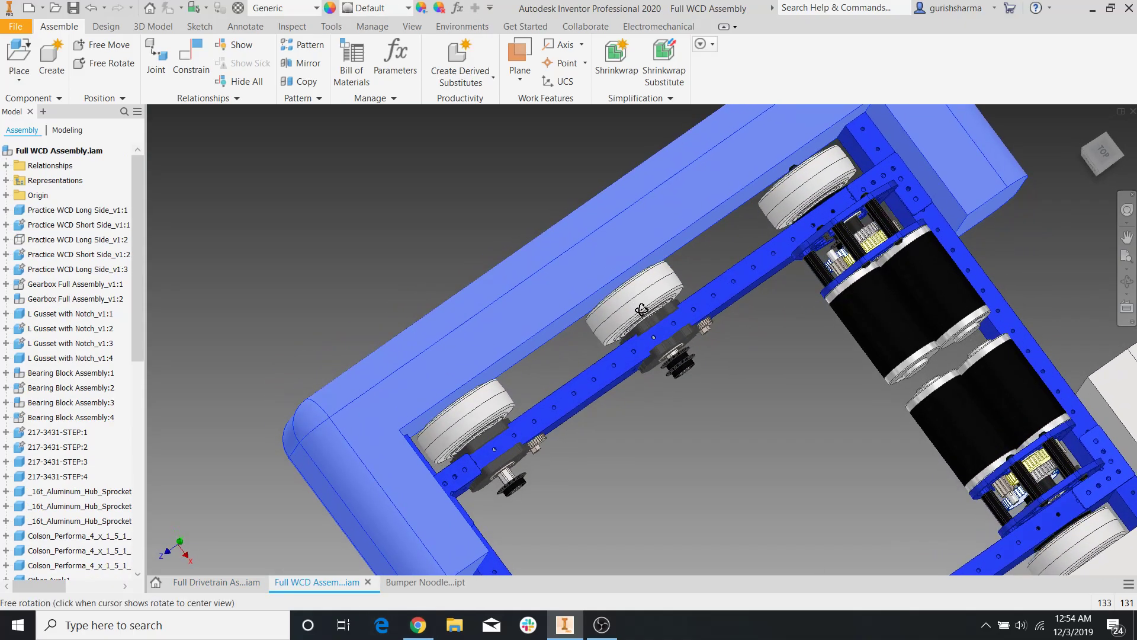
scroll(642, 310, "up", 3)
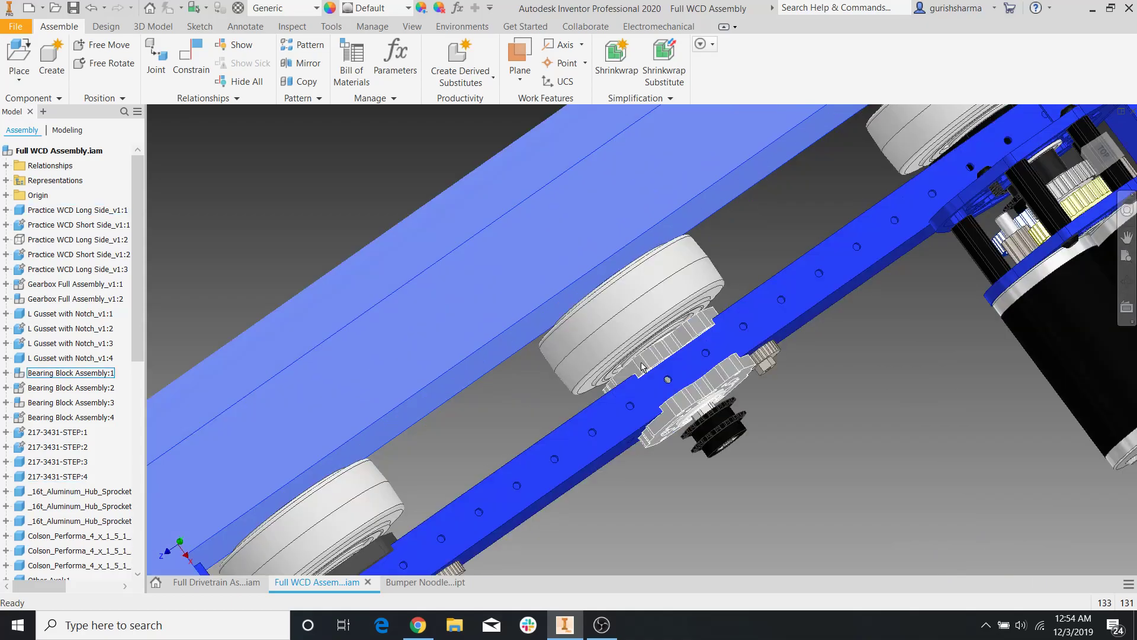
scroll(748, 396, "down", 4)
middle_click_drag(748, 397, 336, 446, "shift")
left_click(239, 584)
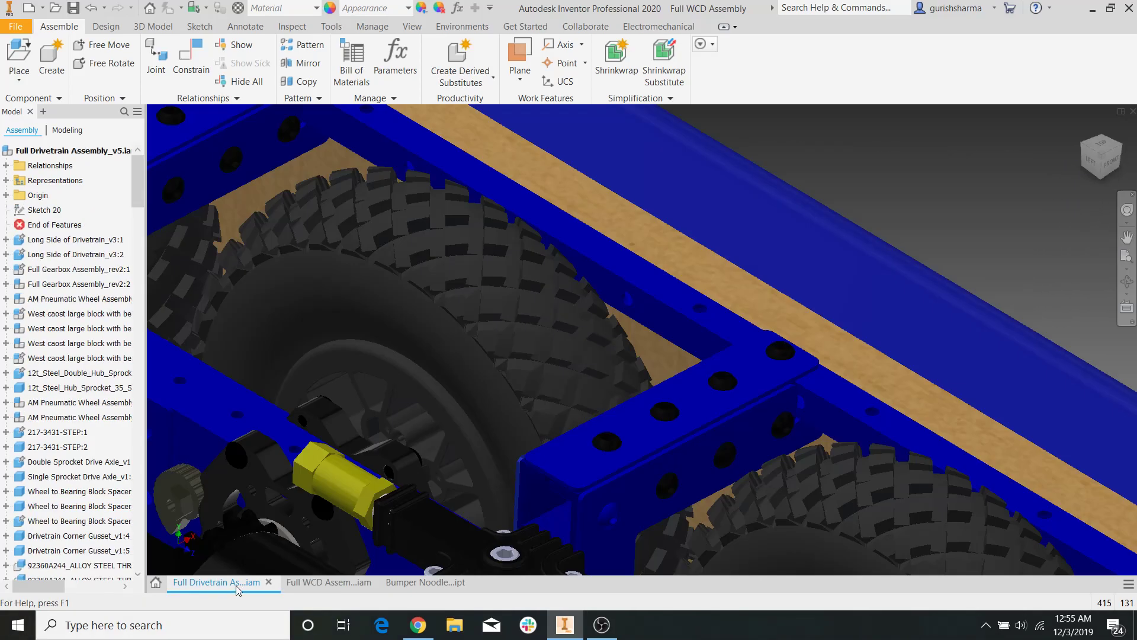
scroll(606, 235, "up", 4)
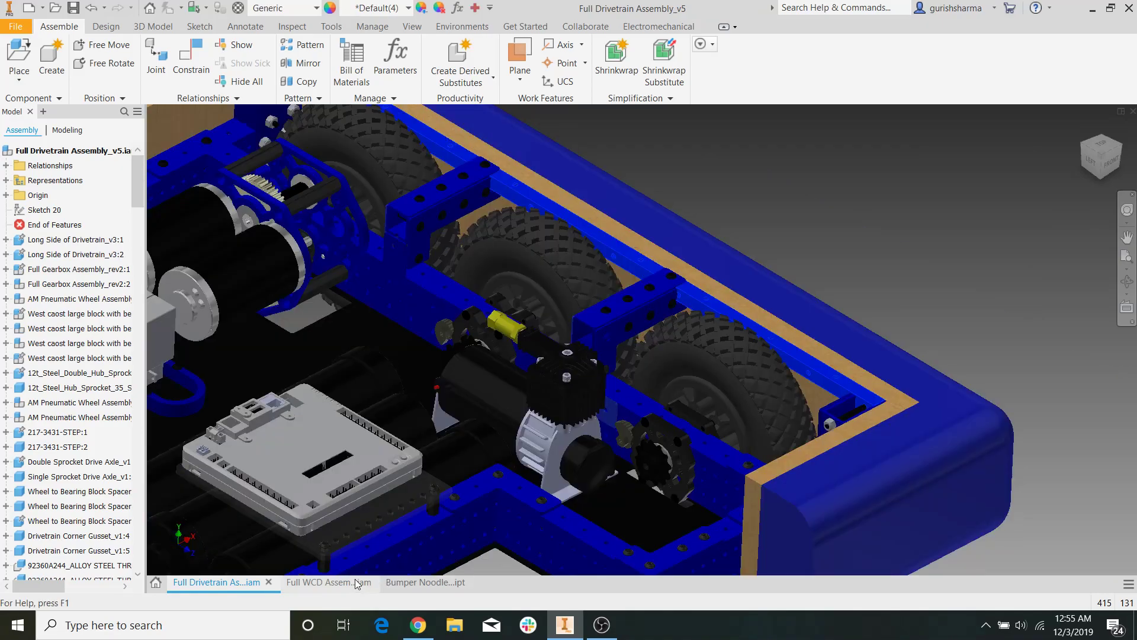
scroll(416, 564, "down", 2)
scroll(404, 220, "up", 5)
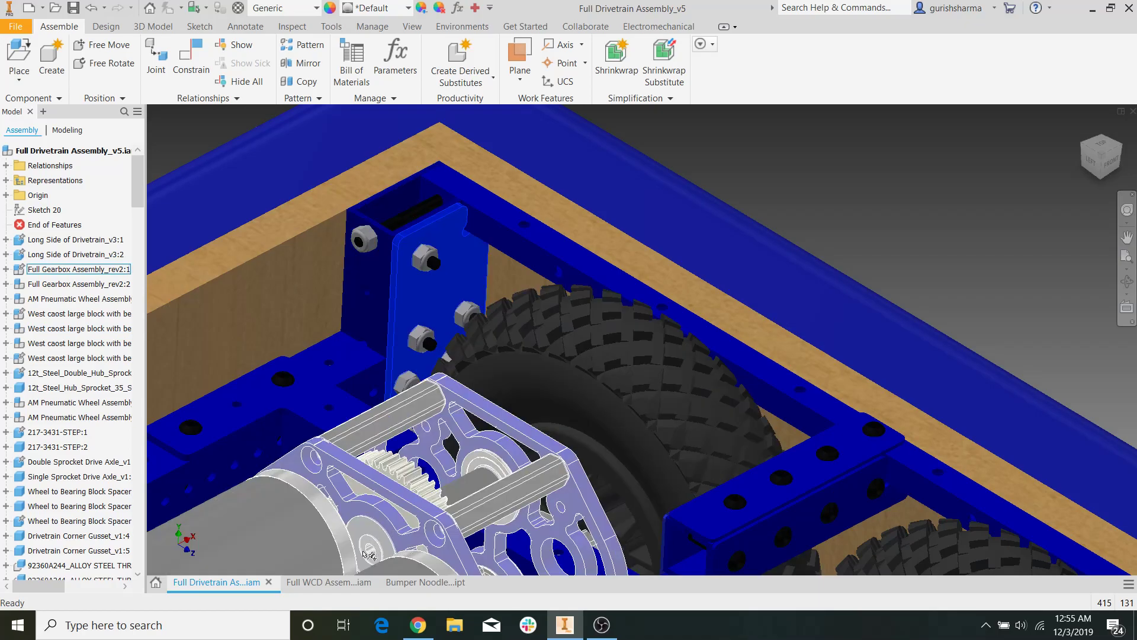
Open the short frame rail, Practice WCD Short Side_v1, as its own part from the Full WCD Assembly
left_click(331, 584)
middle_click_drag(840, 298, 656, 335, "shift")
scroll(656, 336, "down", 10)
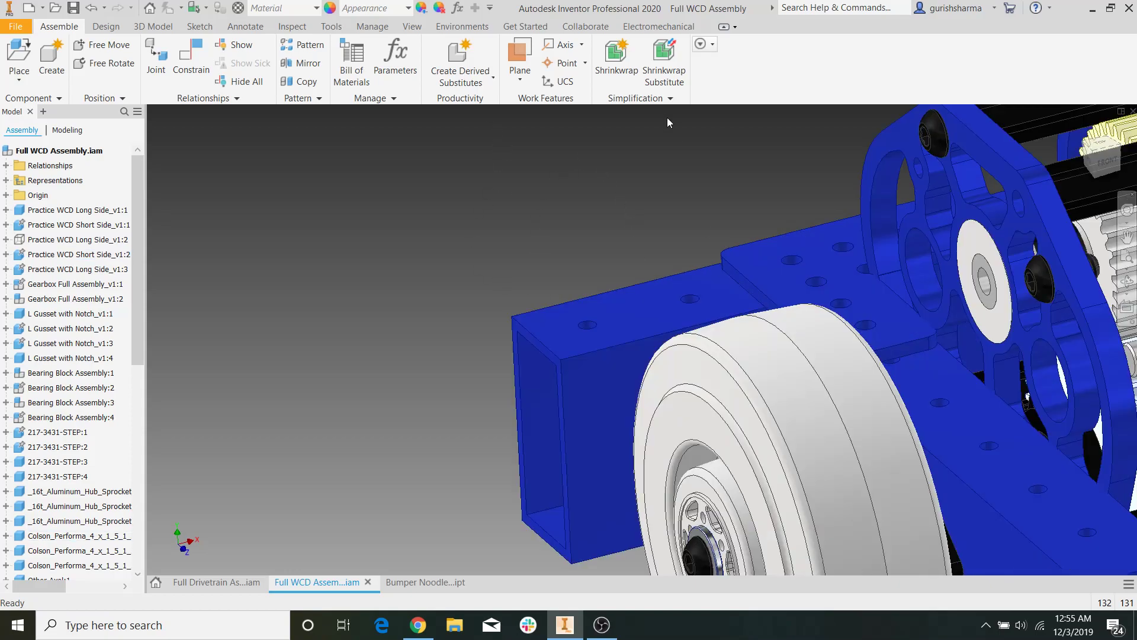
scroll(652, 151, "up", 5)
scroll(658, 180, "down", 5)
left_click(621, 295)
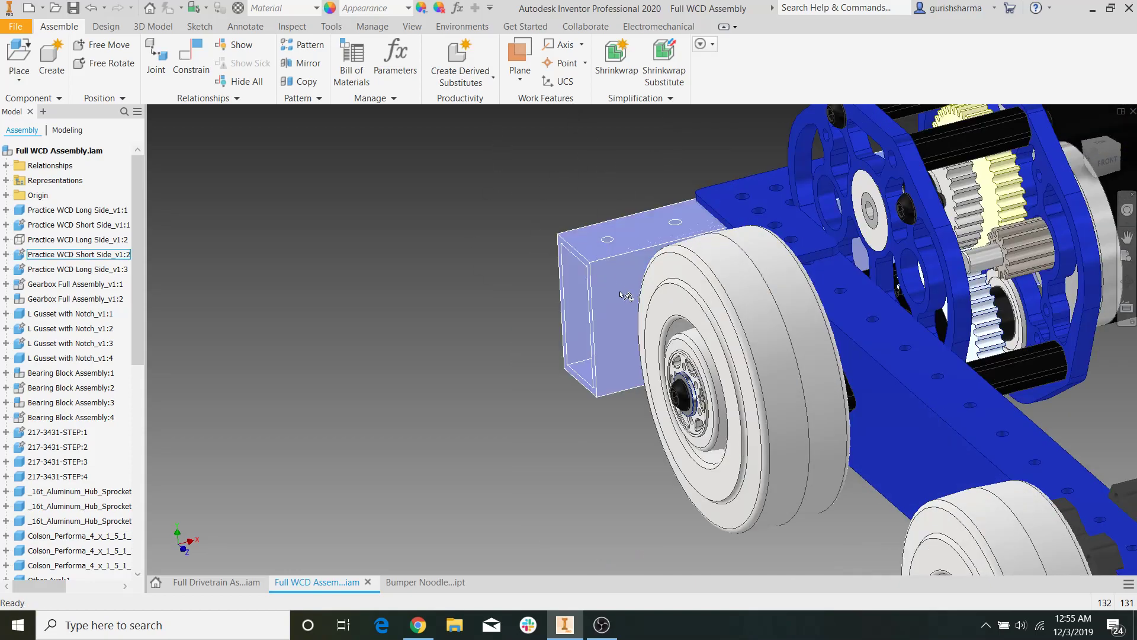
right_click(610, 237)
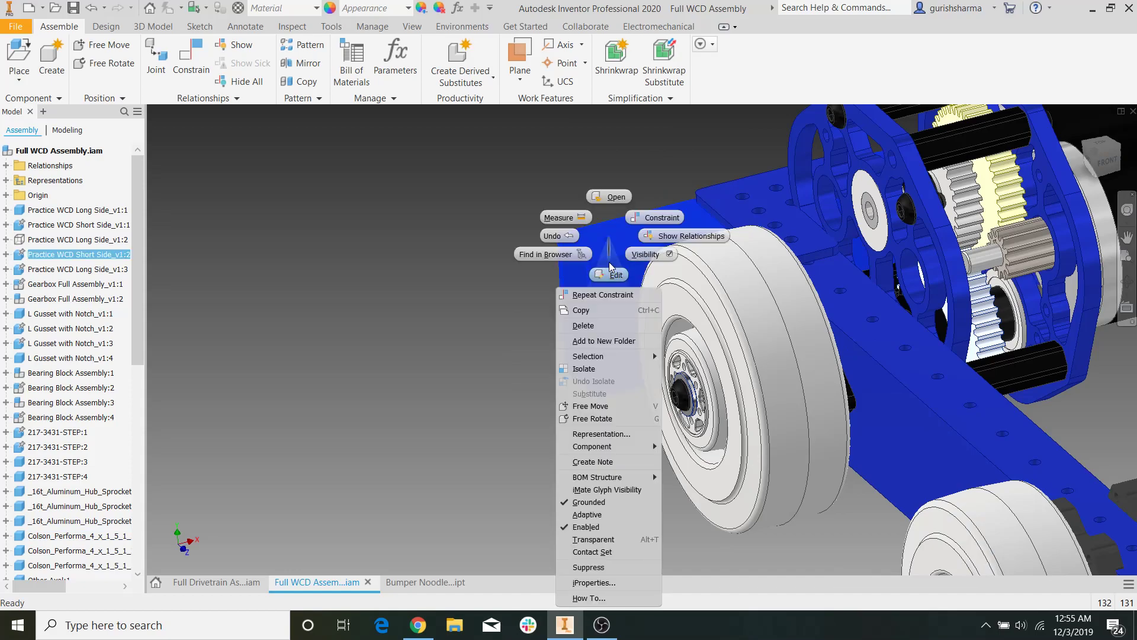
left_click(608, 196)
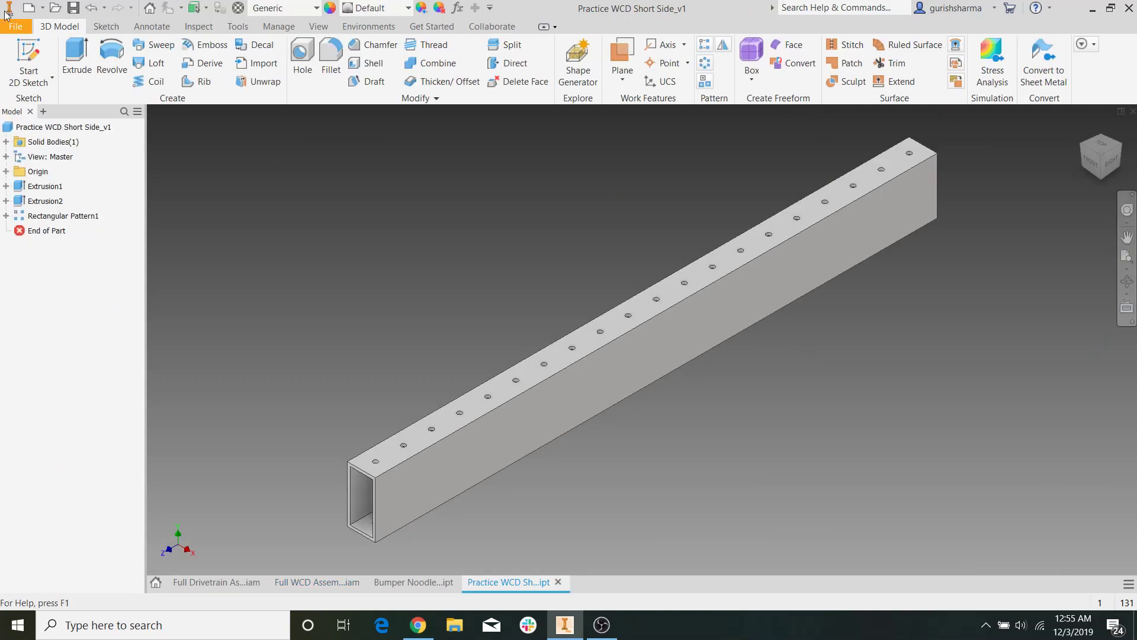
Start a 2D sketch on the rail's wide side face and project the face outline into it
left_click(29, 59)
left_click(678, 342)
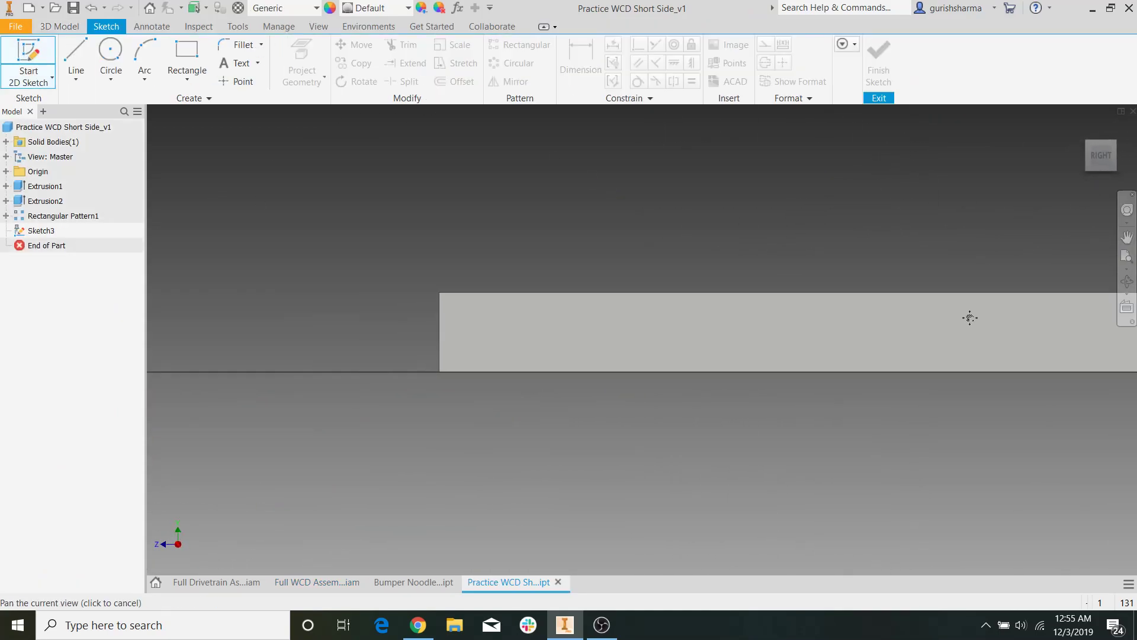
left_click(304, 61)
left_click(556, 337)
Draw two parallel construction lines along the full 20 in length of the rail face, one near each long edge
left_click(76, 53)
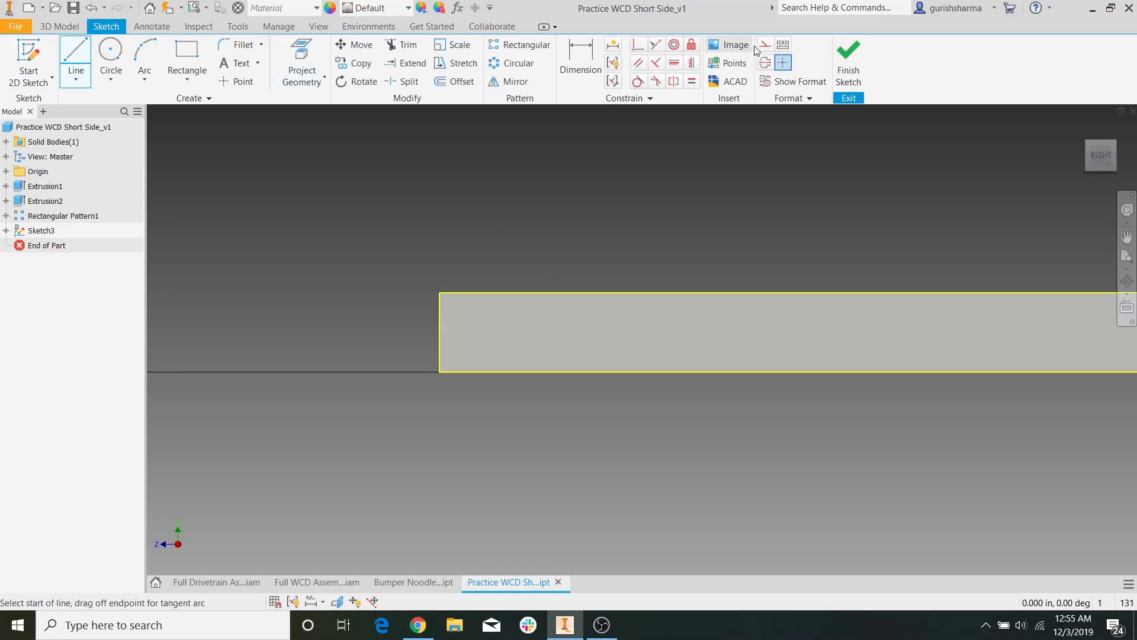
left_click(439, 315)
scroll(477, 302, "down", 4)
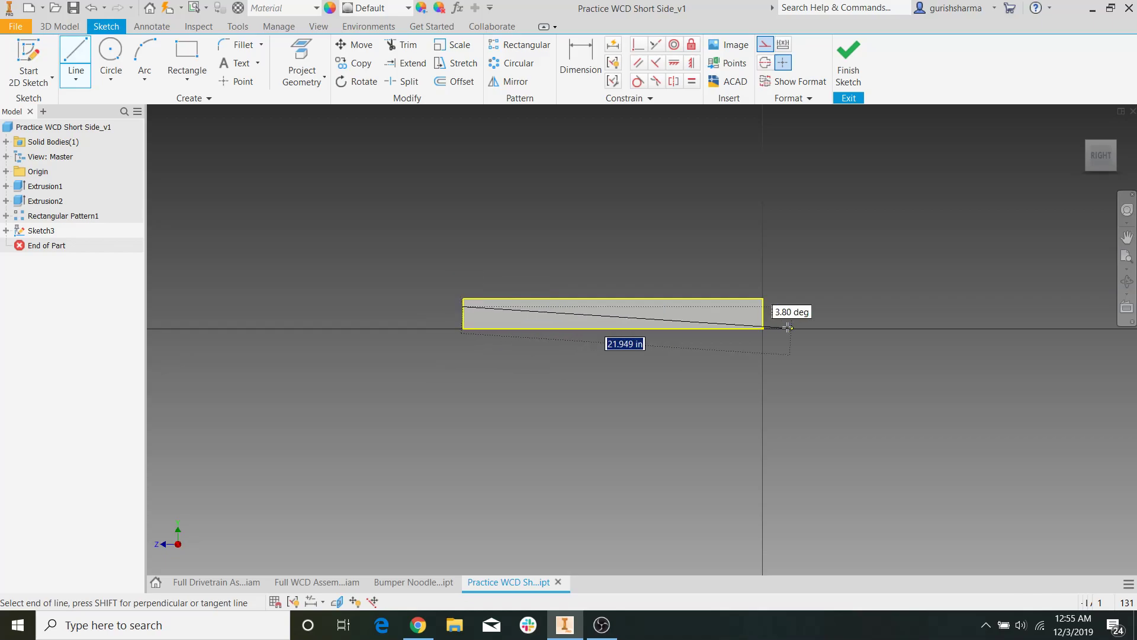
left_click(764, 306)
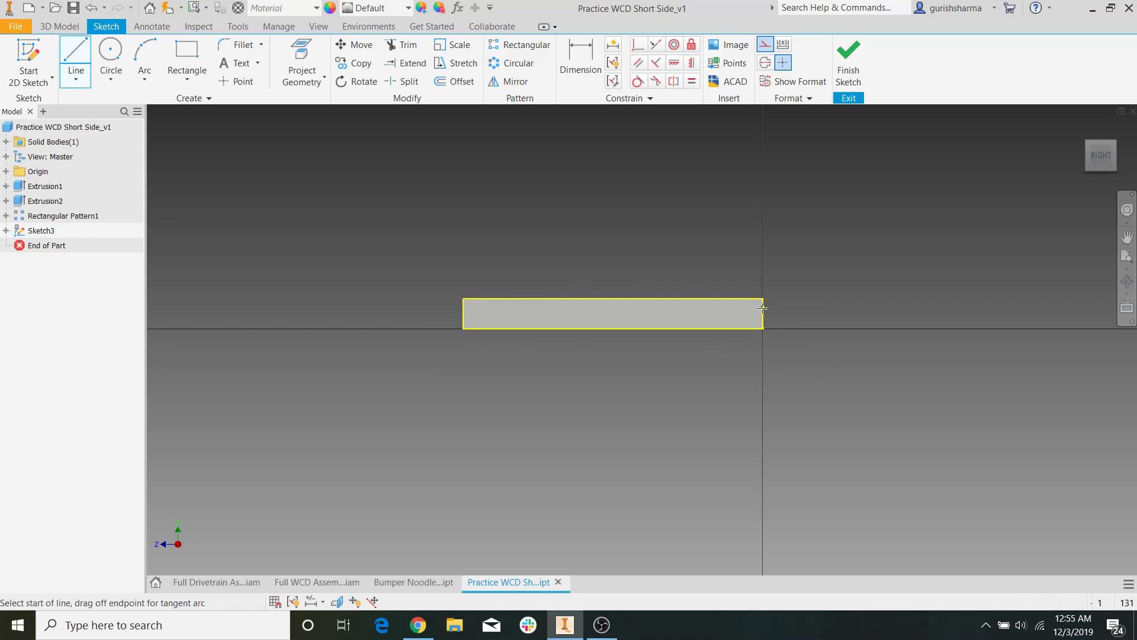
left_click(464, 321)
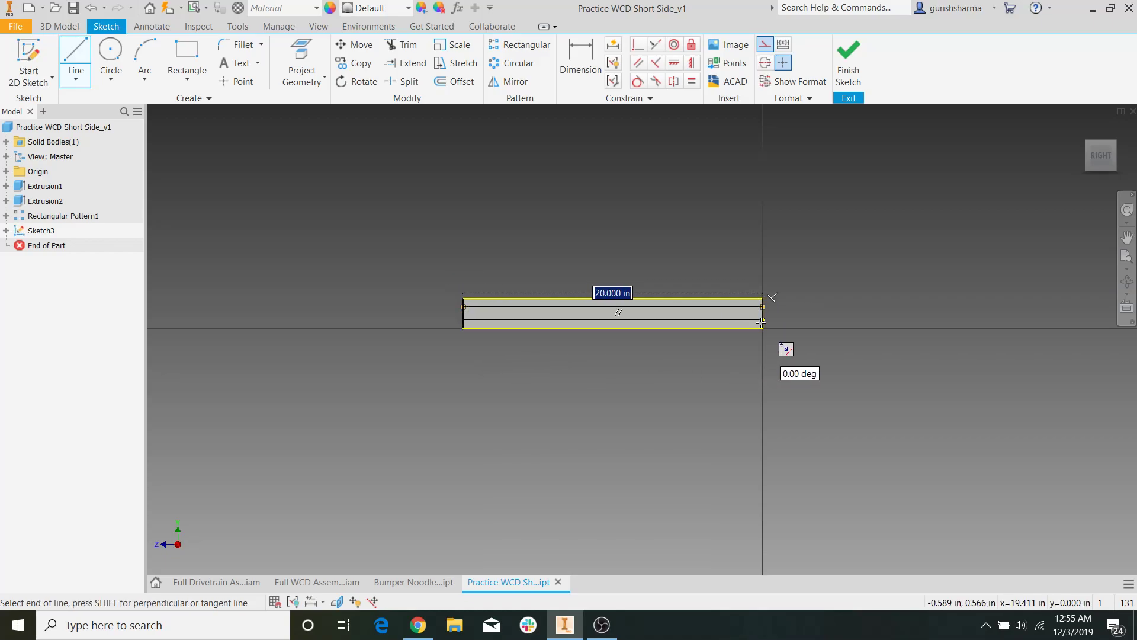
left_click(763, 320)
key("Escape")
Dimension each construction line 0.5 in from its nearest long edge of the rail
scroll(494, 315, "up", 4)
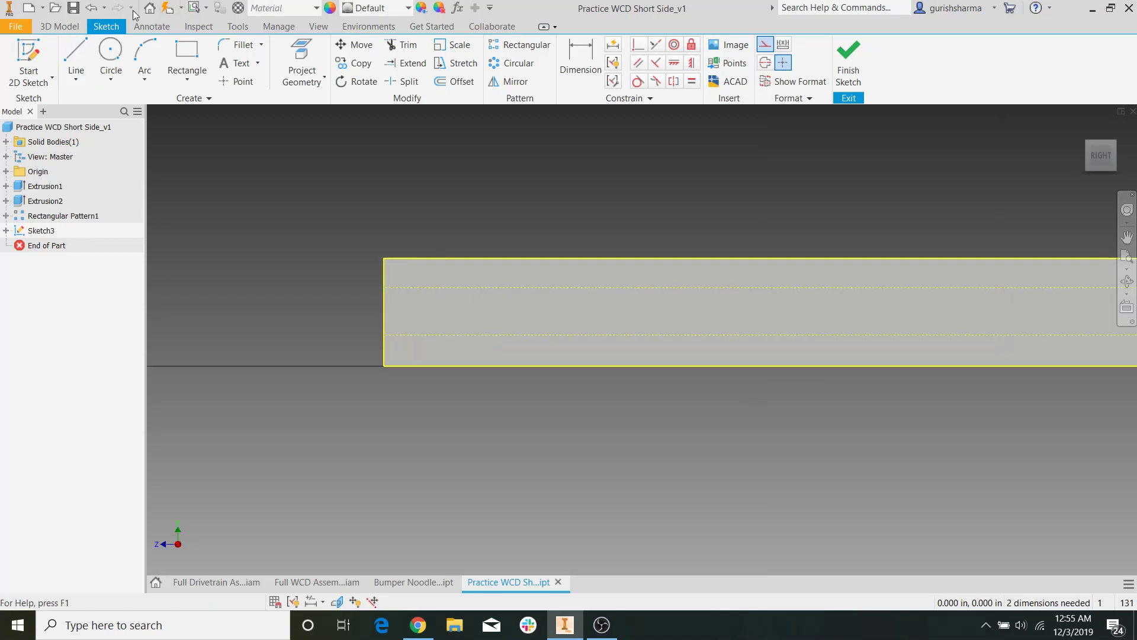
left_click(580, 59)
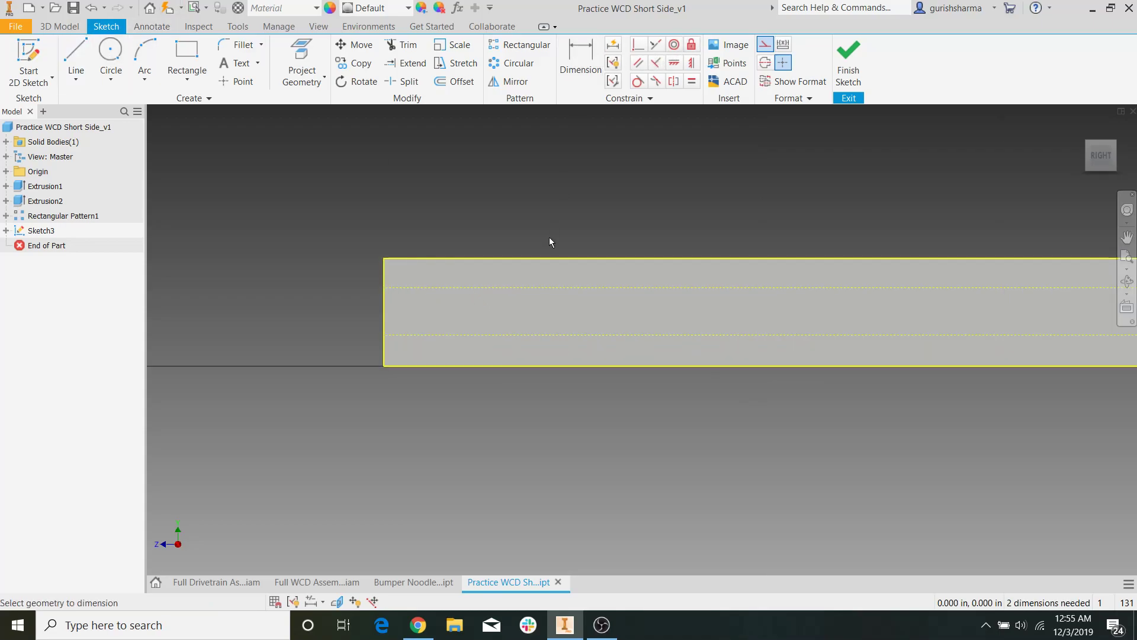
left_click(529, 260)
left_click(529, 287)
left_click(529, 276)
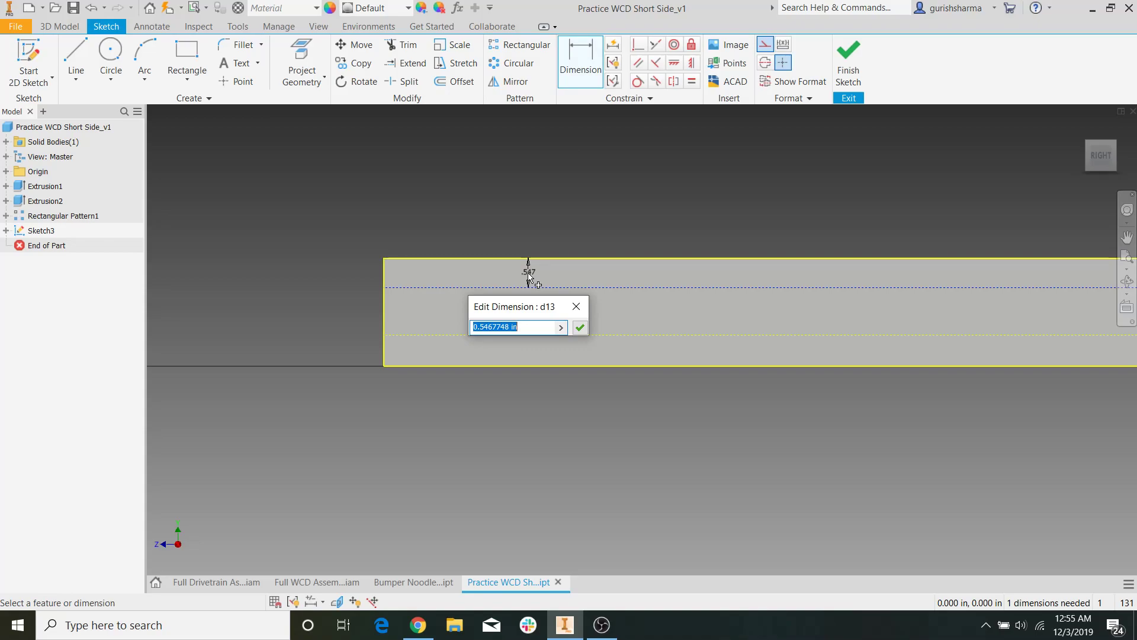
type("0.5")
key("Return")
left_click(652, 335)
left_click(646, 366)
left_click(643, 356)
type("0.")
key("Return")
Draw a 3/16 in circle on the upper construction line about 0.8 in from the rail end, as regular geometry
key("l")
key("c")
left_click(427, 285)
type("3/1")
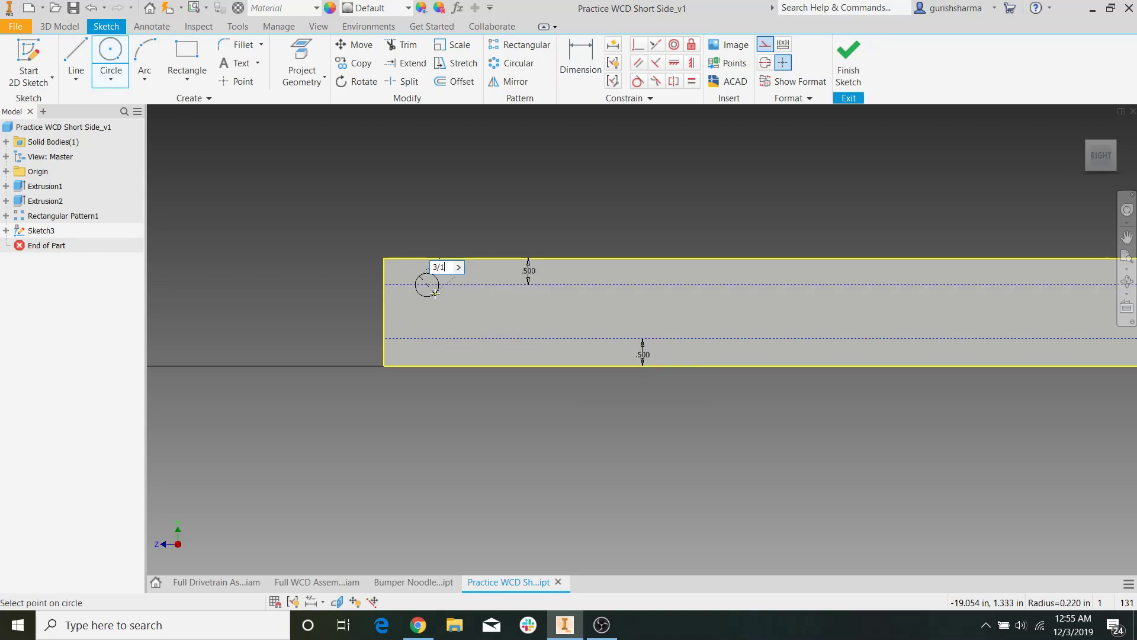
key("Return")
key("Escape")
scroll(430, 297, "up", 5)
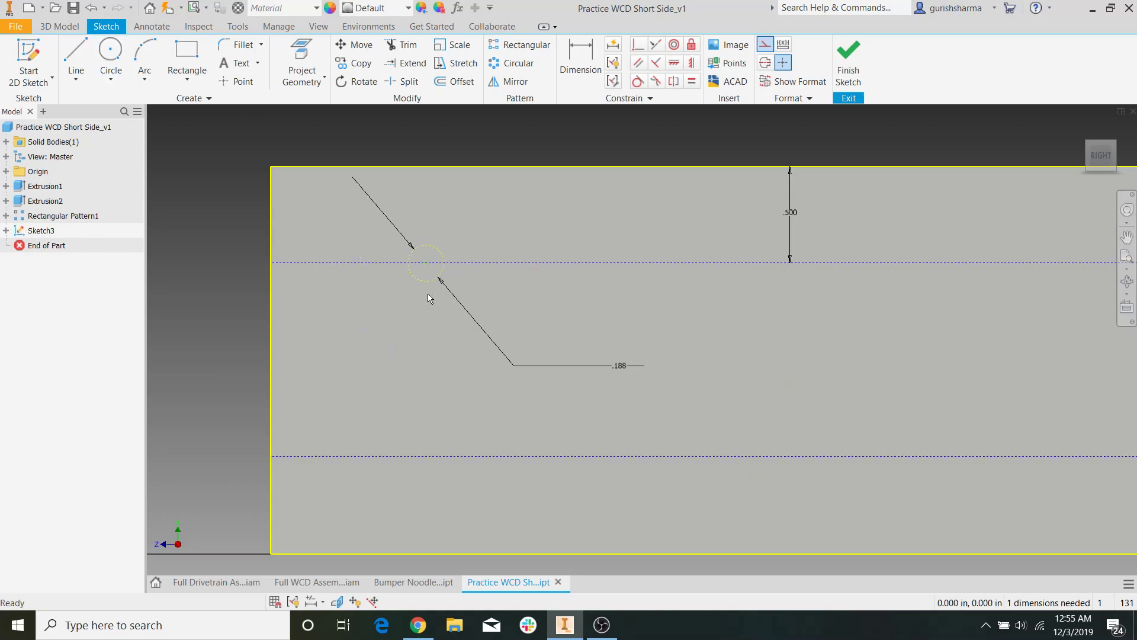
left_click(766, 46)
scroll(249, 120, "down", 2)
Draw a second 3/16 in circle on the lower construction line directly below the first, and convert it to regular geometry
left_click(113, 49)
left_click(353, 318)
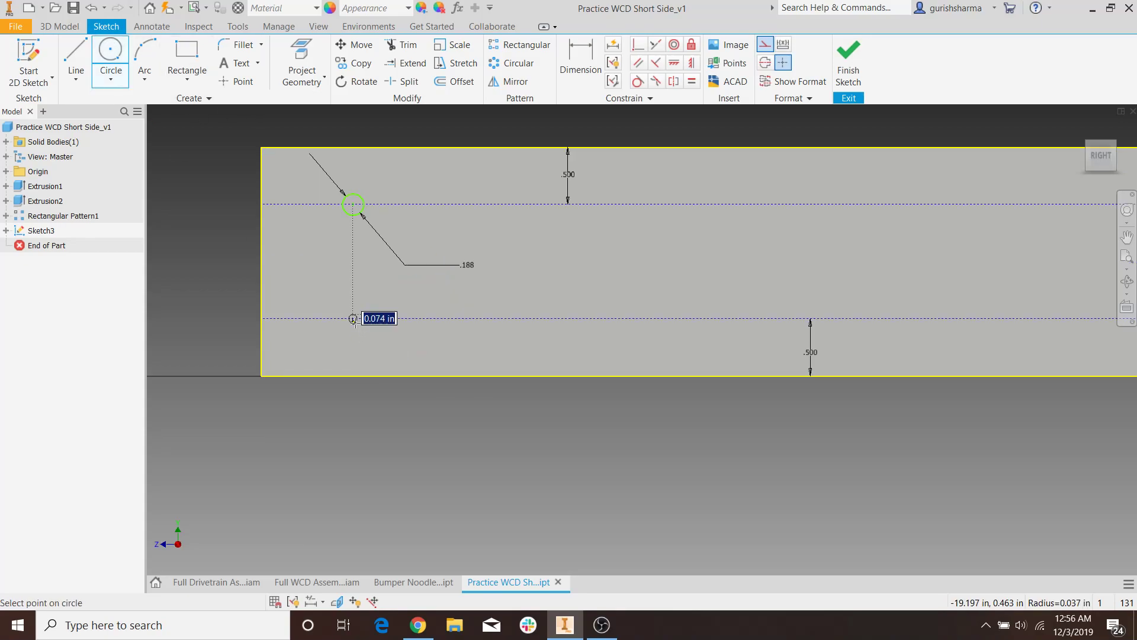
type("3/16")
key("Return")
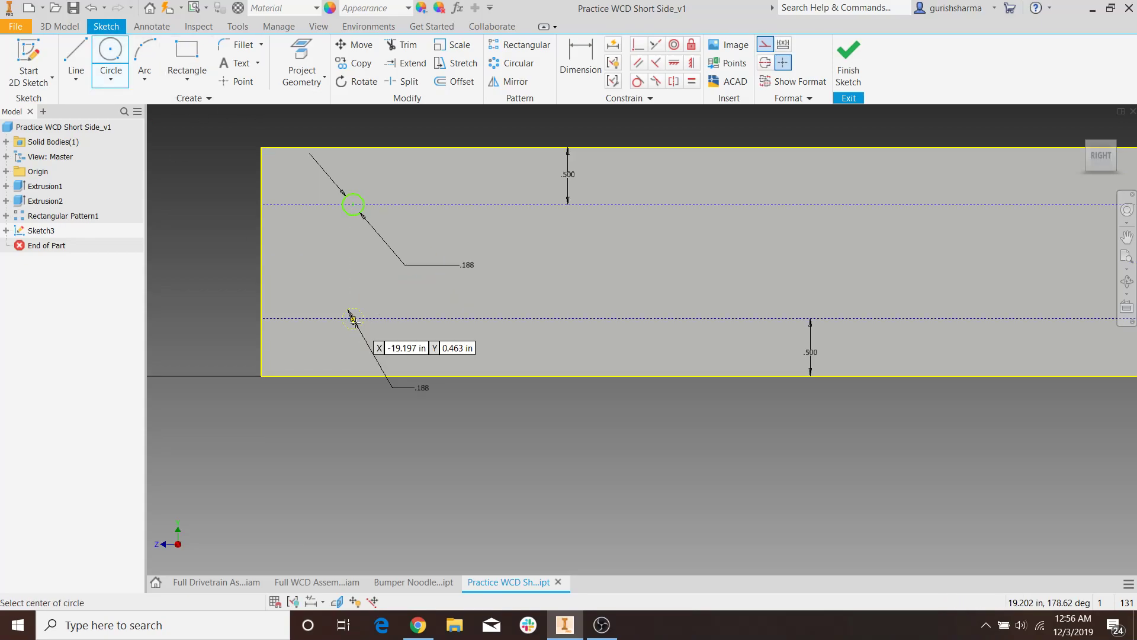
key("Escape")
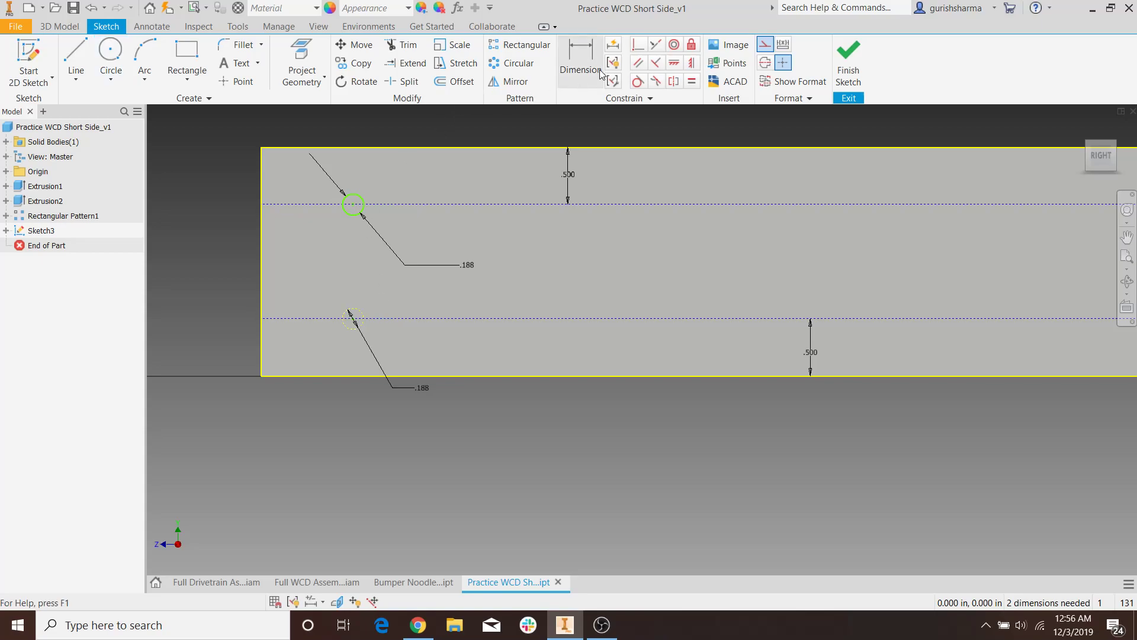
left_click(356, 309)
left_click(762, 44)
left_click(763, 179)
Dimension both circle centres 0.5 in from the rail's end edge
key("d")
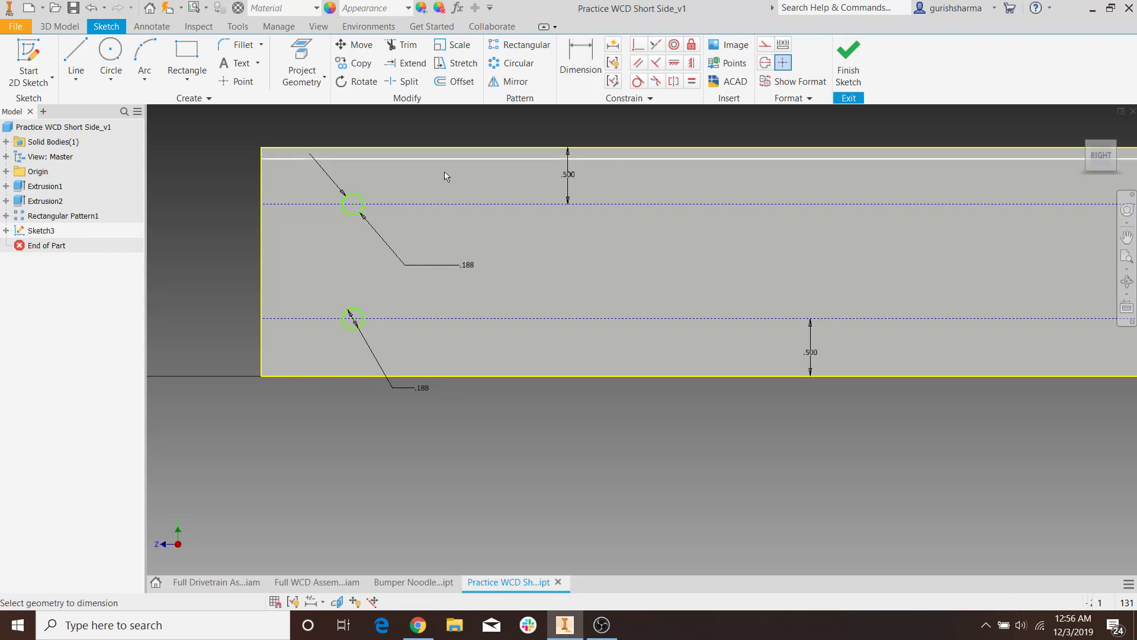
left_click(353, 195)
left_click(262, 178)
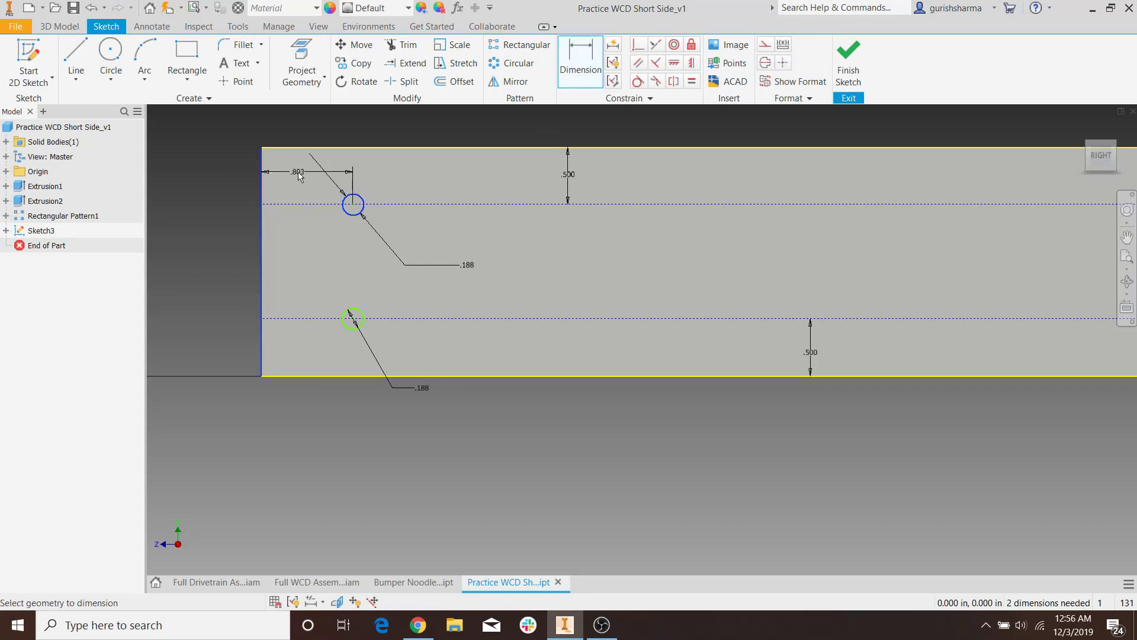
left_click(300, 173)
type("0.")
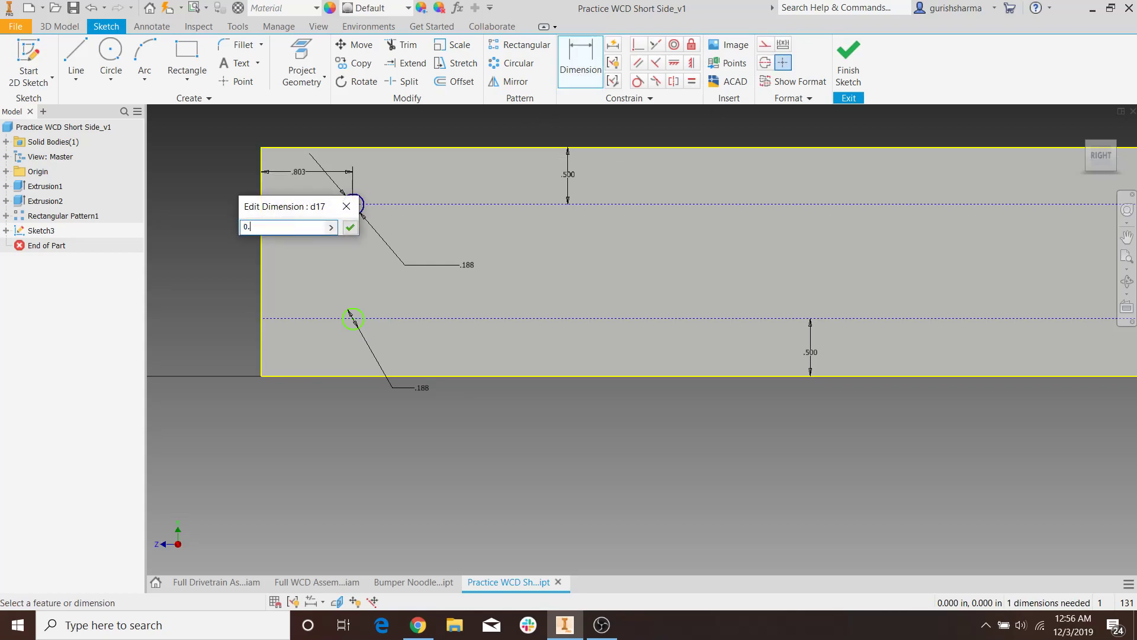
type("5")
key("Return")
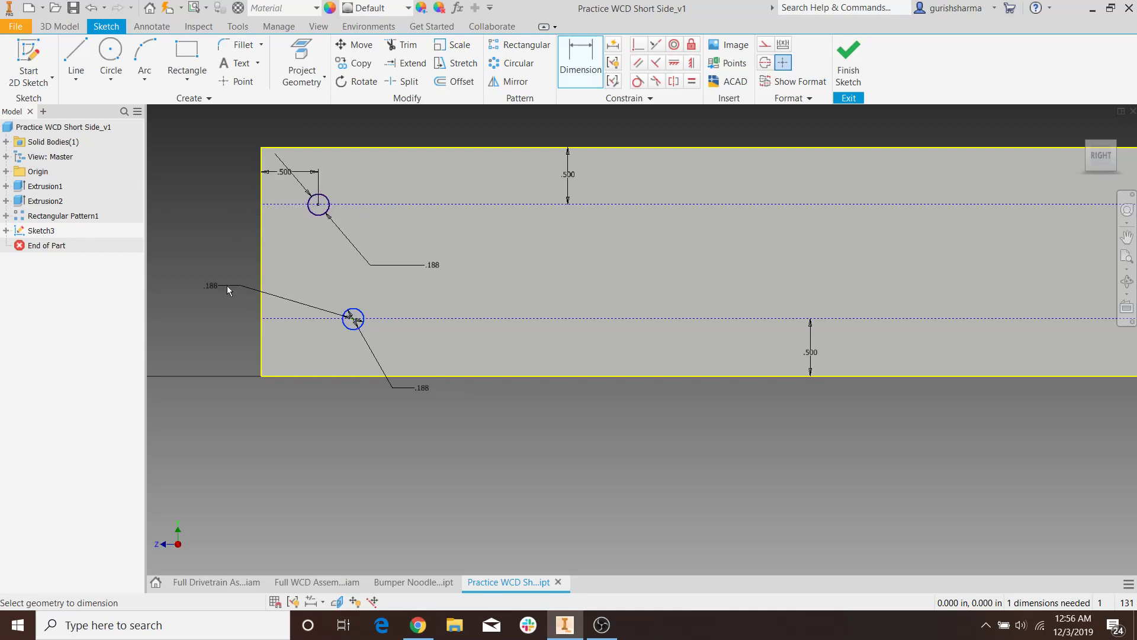
left_click(261, 288)
left_click(293, 271)
type("0.5")
key("Return")
key("Escape")
Create a rectangular pattern of both circles along the rail's long edge, with a count of 2 and 1 in spacing
scroll(472, 274, "up", 3)
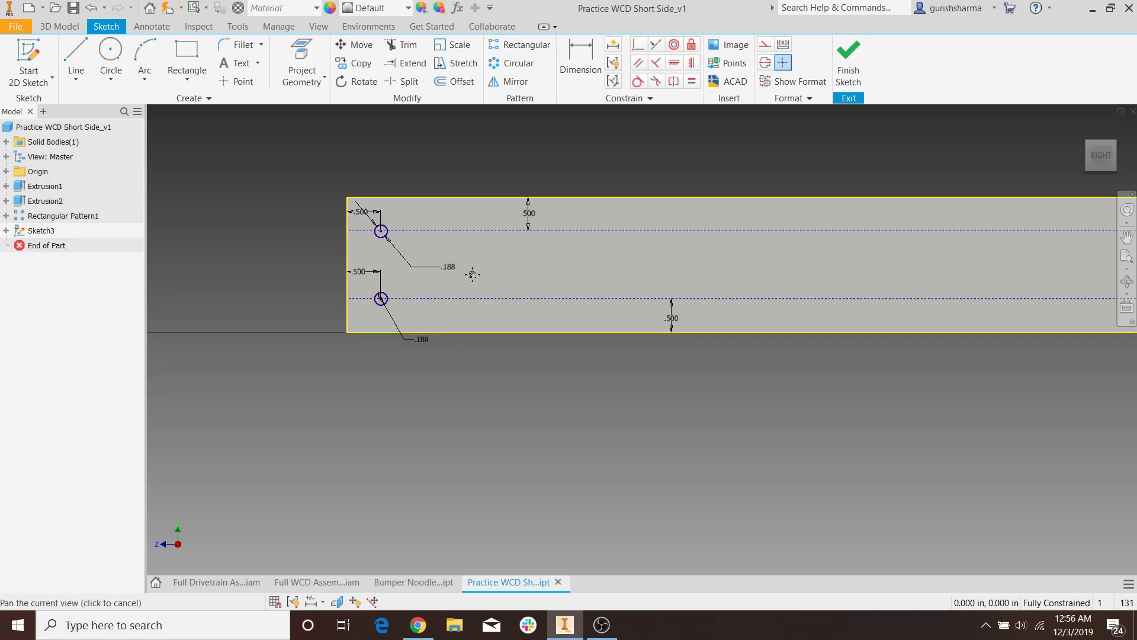
middle_click_drag(472, 274, 492, 298)
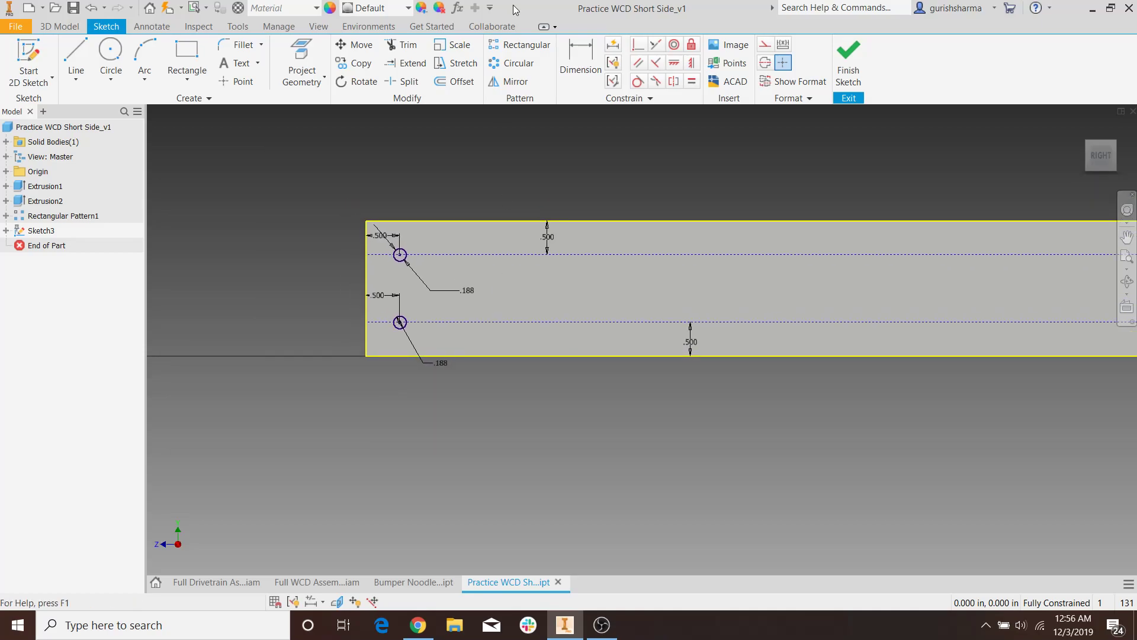
left_click(515, 44)
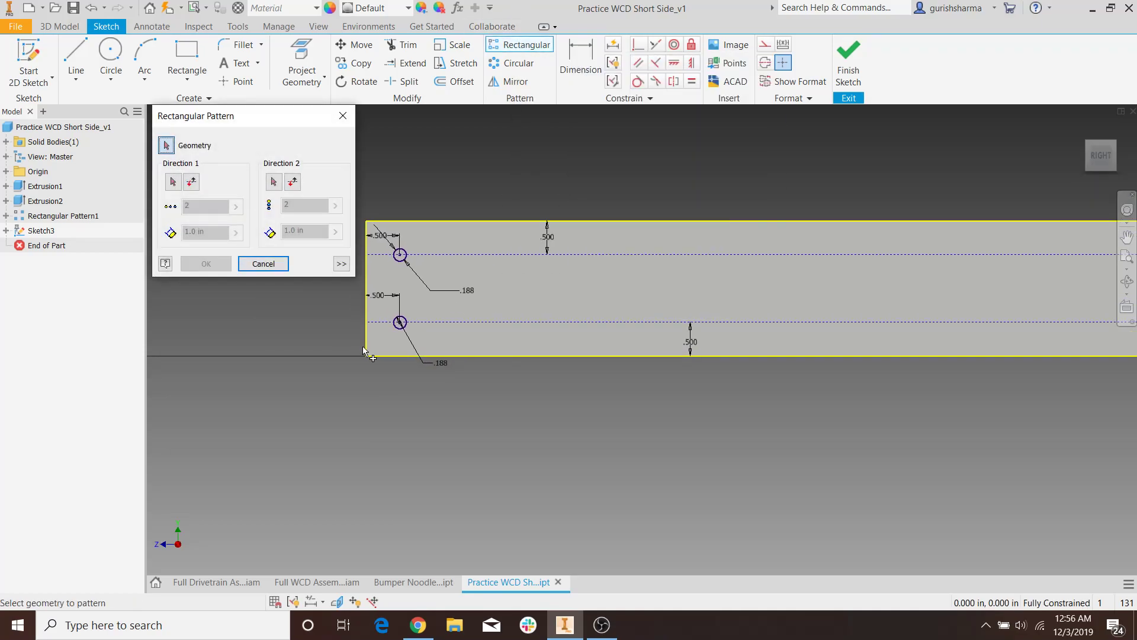
left_click(400, 320)
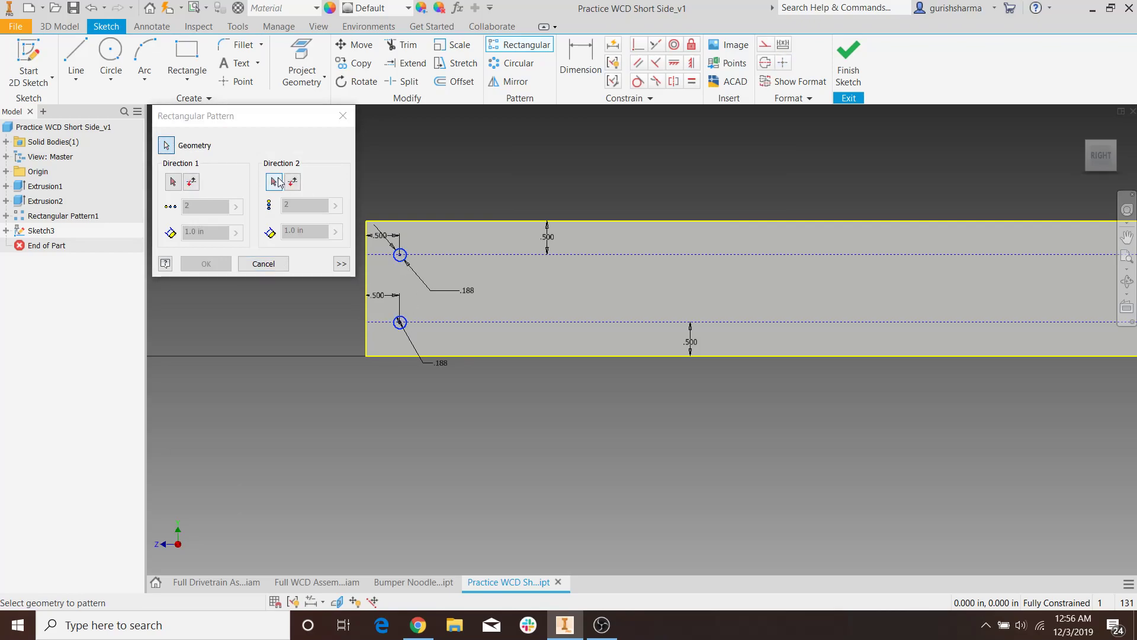
left_click(173, 182)
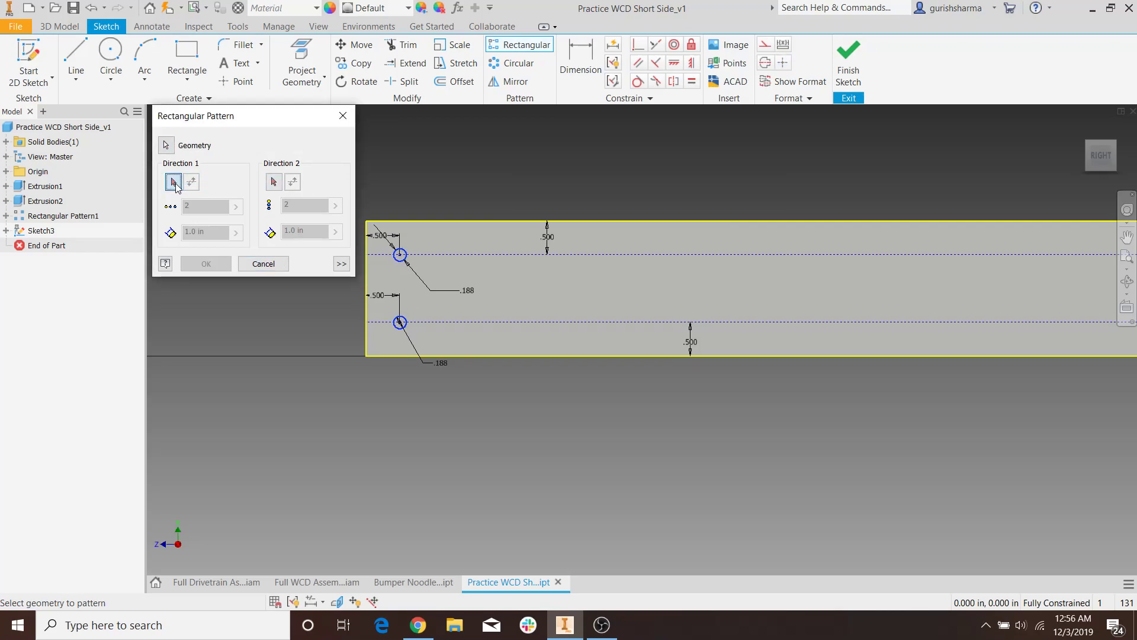
left_click(400, 218)
middle_click_drag(400, 218, 471, 228)
left_click(196, 184)
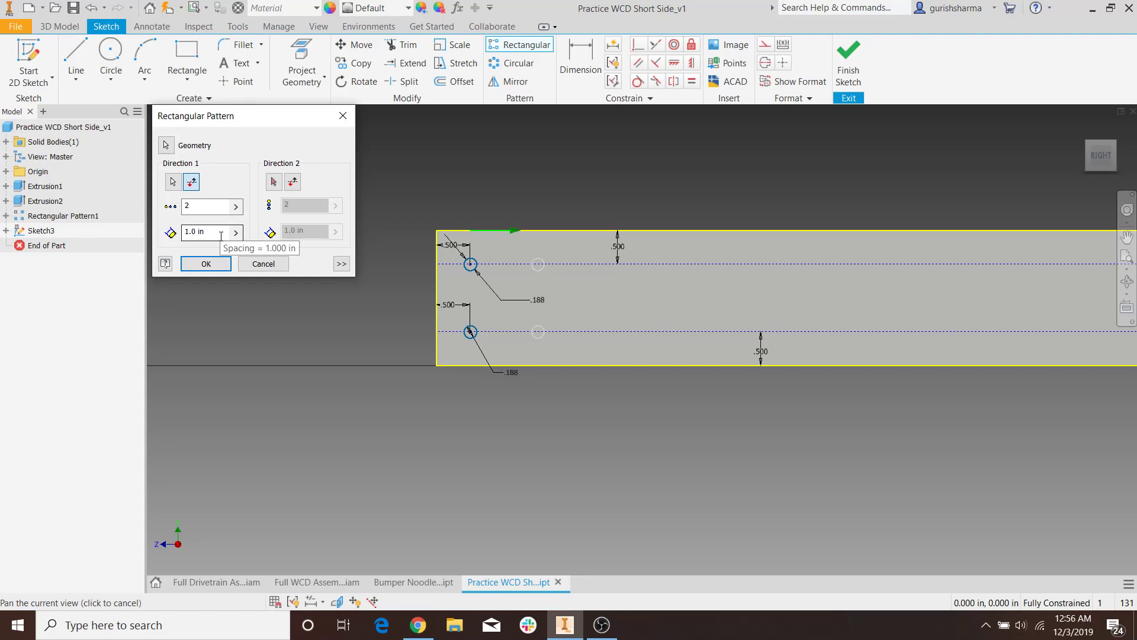
left_click(206, 263)
scroll(514, 393, "down", 2)
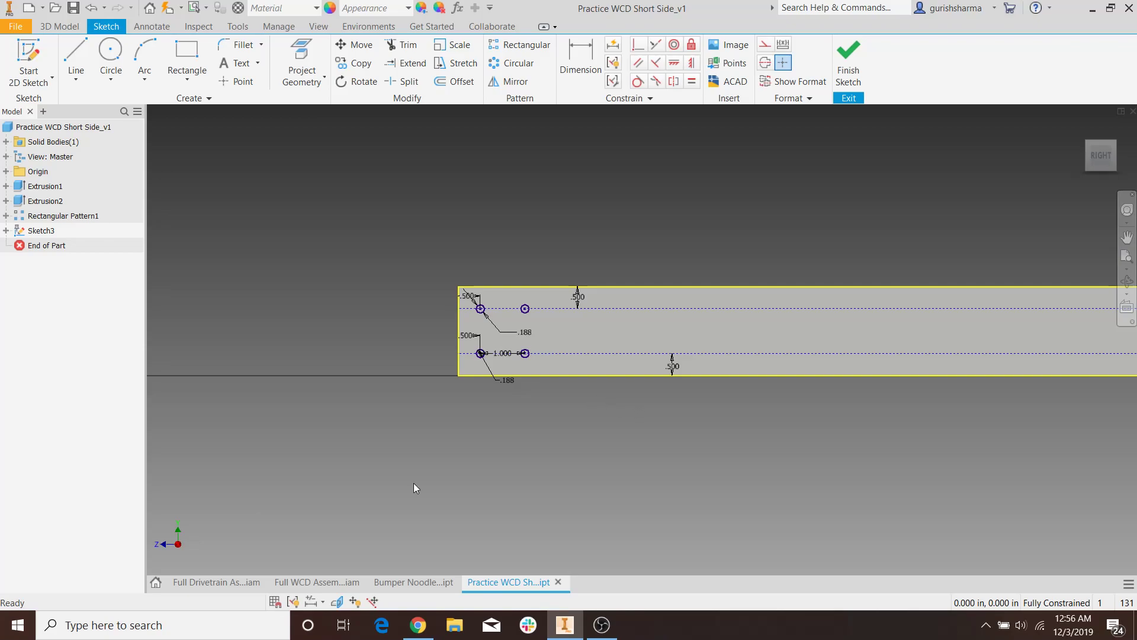
Draw a vertical construction line across the rail at its midpoint, from the upper long edge to the lower one
middle_click_drag(814, 468, 608, 467)
scroll(607, 468, "down", 1)
scroll(740, 429, "up", 3)
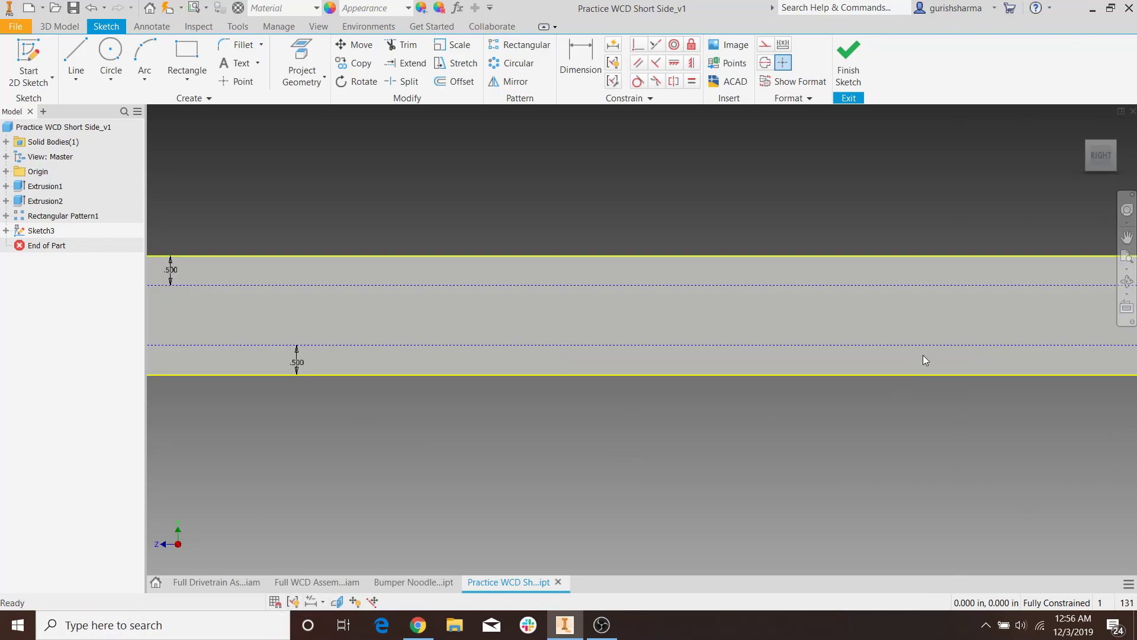
scroll(985, 368, "down", 3)
middle_click_drag(681, 445, 581, 455)
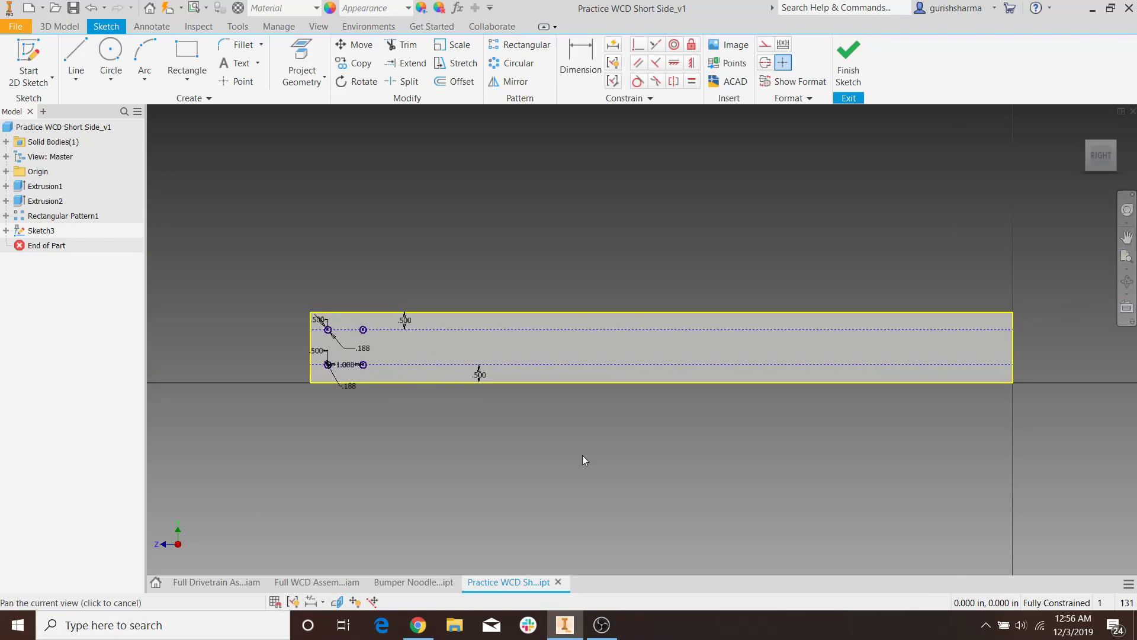
left_click(76, 59)
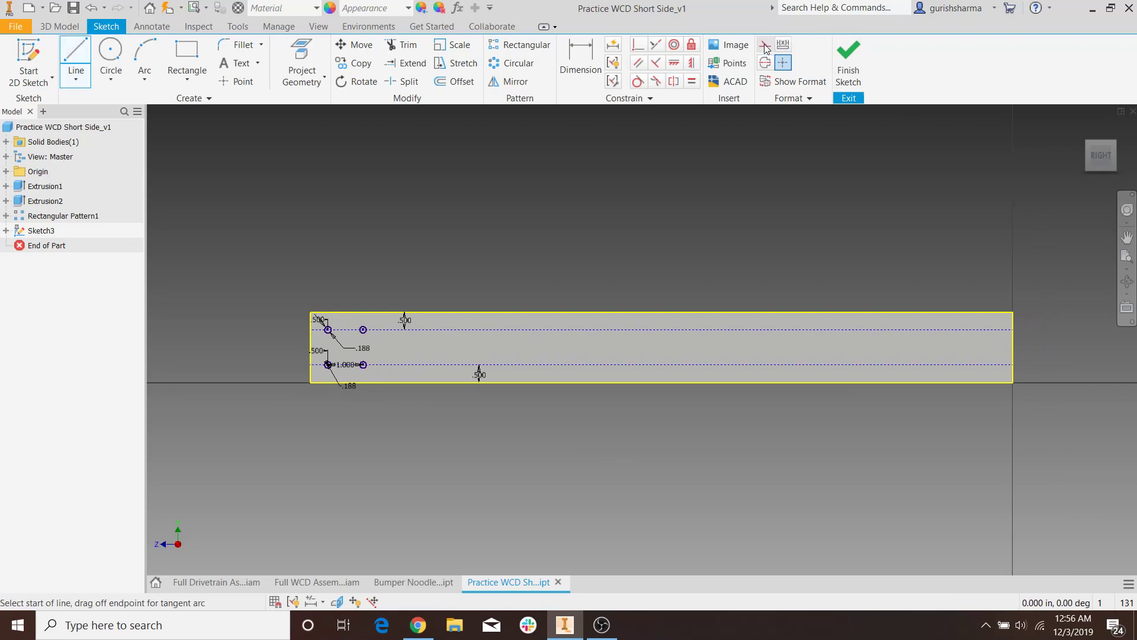
left_click(662, 312)
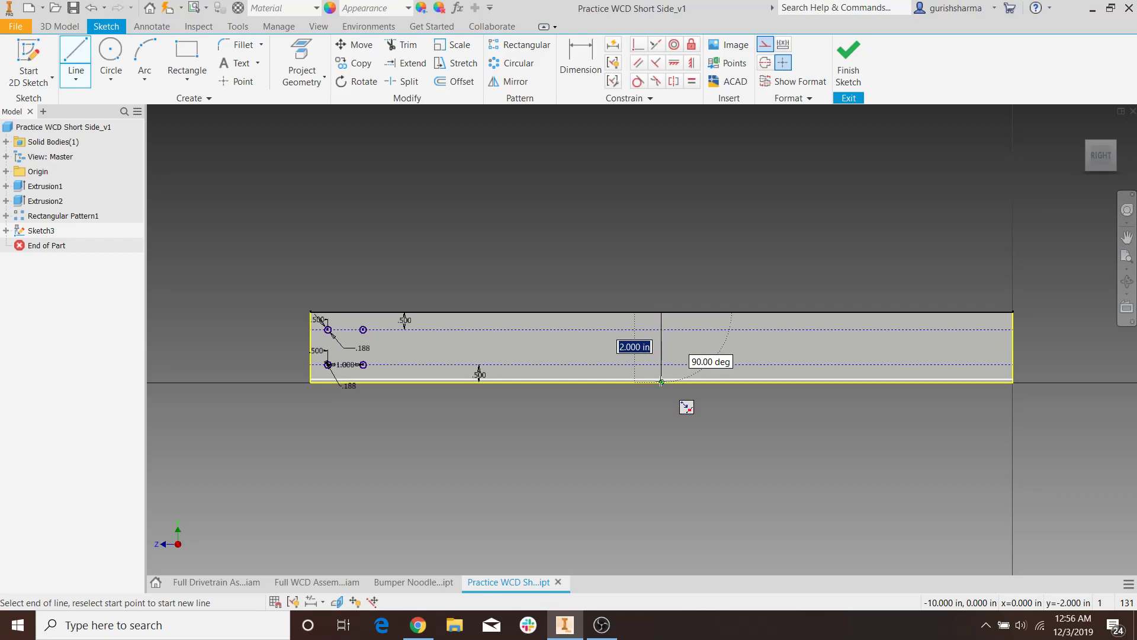
left_click(662, 382)
key("Escape")
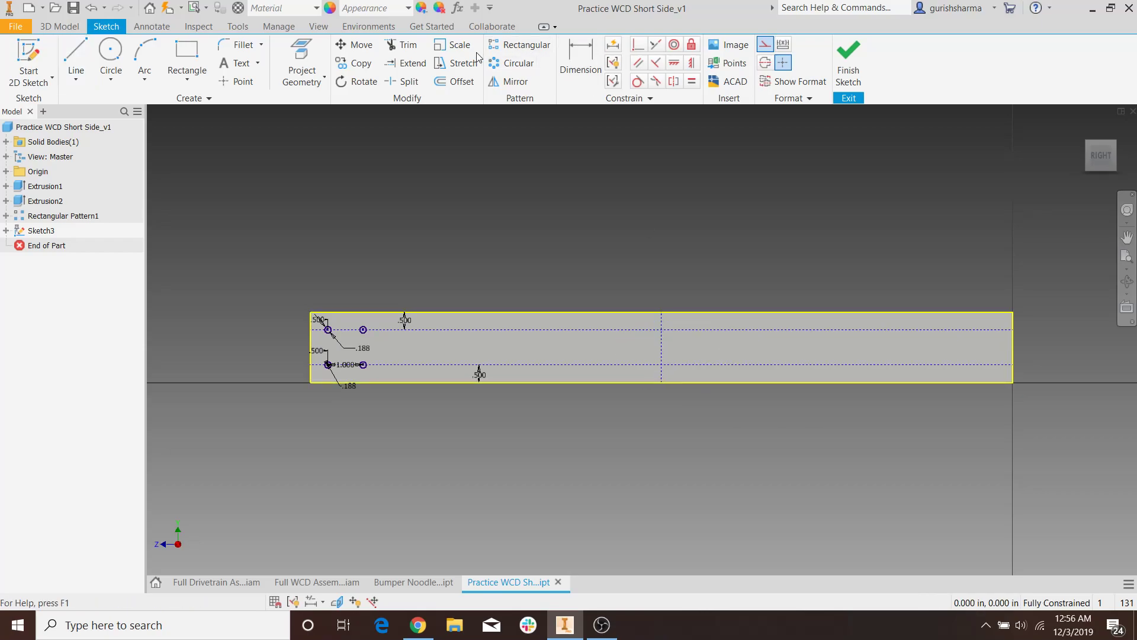
Mirror the four end circles about the vertical construction line to the rail's opposite end, and finish the sketch
left_click(511, 82)
scroll(350, 340, "down", 5)
mouse_move(425, 461)
left_mouse_down()
mouse_move(203, 254)
mouse_move(297, 379)
mouse_move(363, 443)
left_mouse_up()
left_click_drag(233, 254, 467, 488)
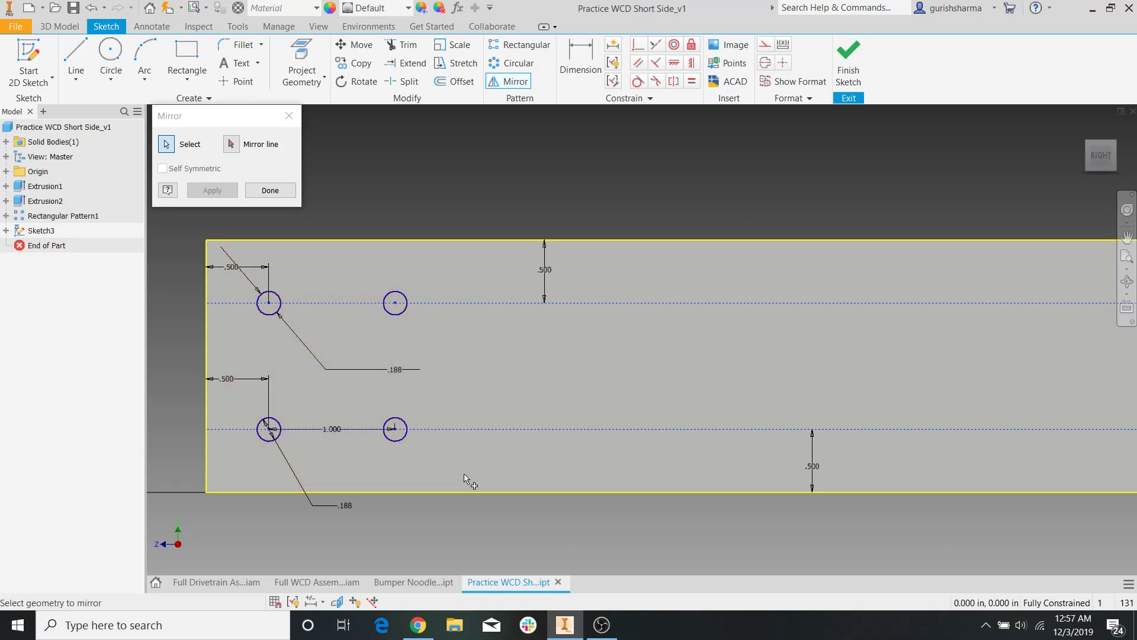
left_click_drag(235, 255, 444, 489)
left_click(231, 144)
scroll(701, 263, "up", 6)
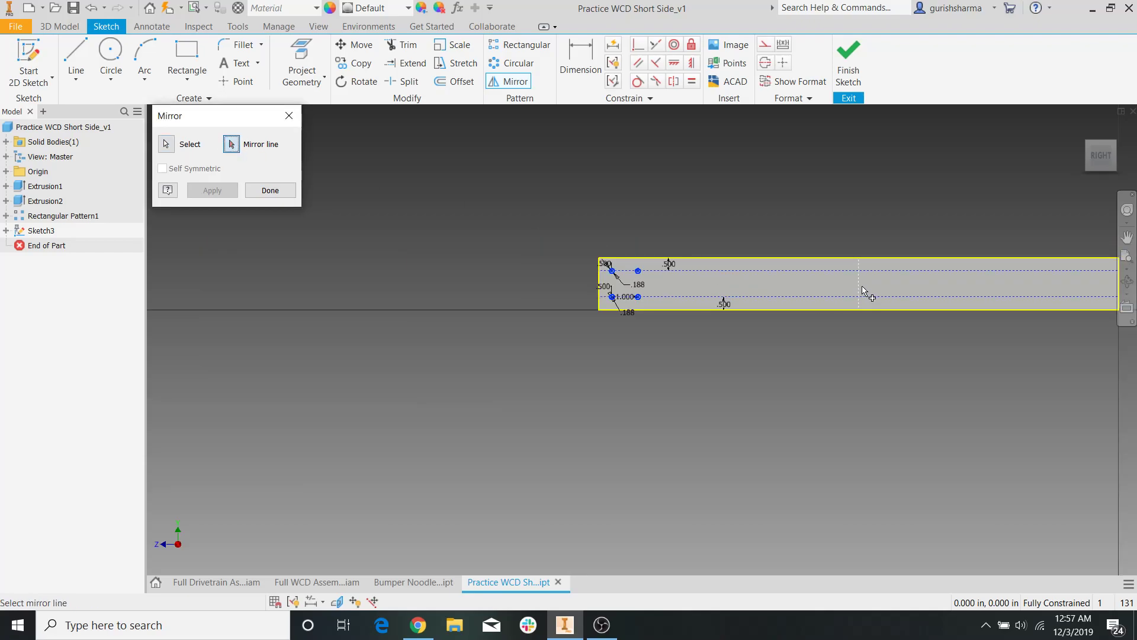
left_click(859, 289)
left_click(237, 191)
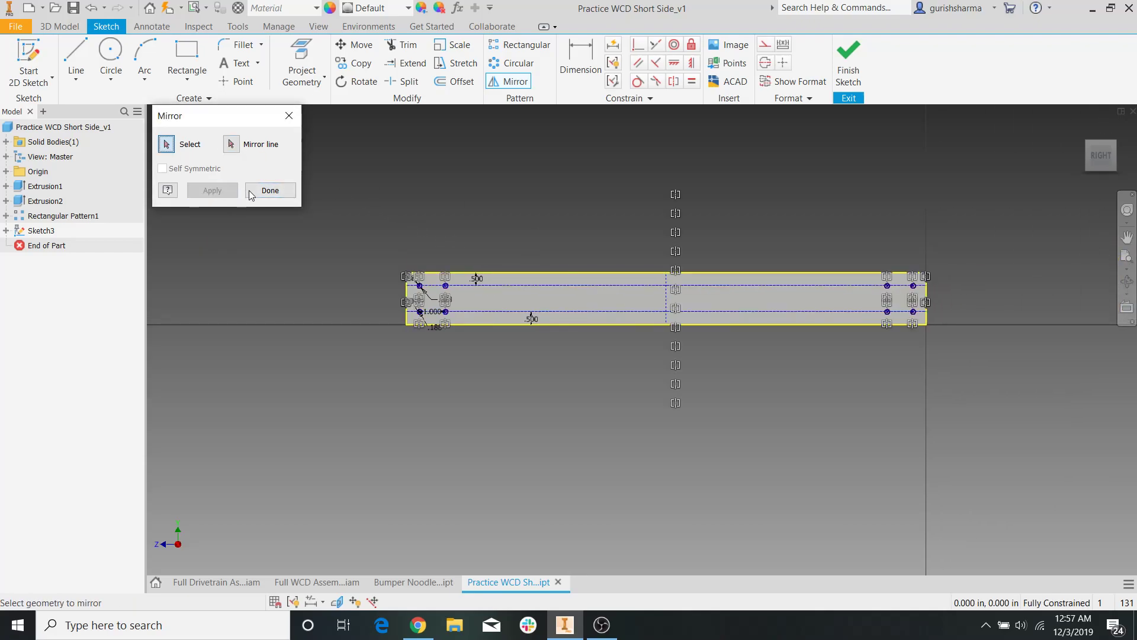
left_click(269, 191)
left_click(842, 83)
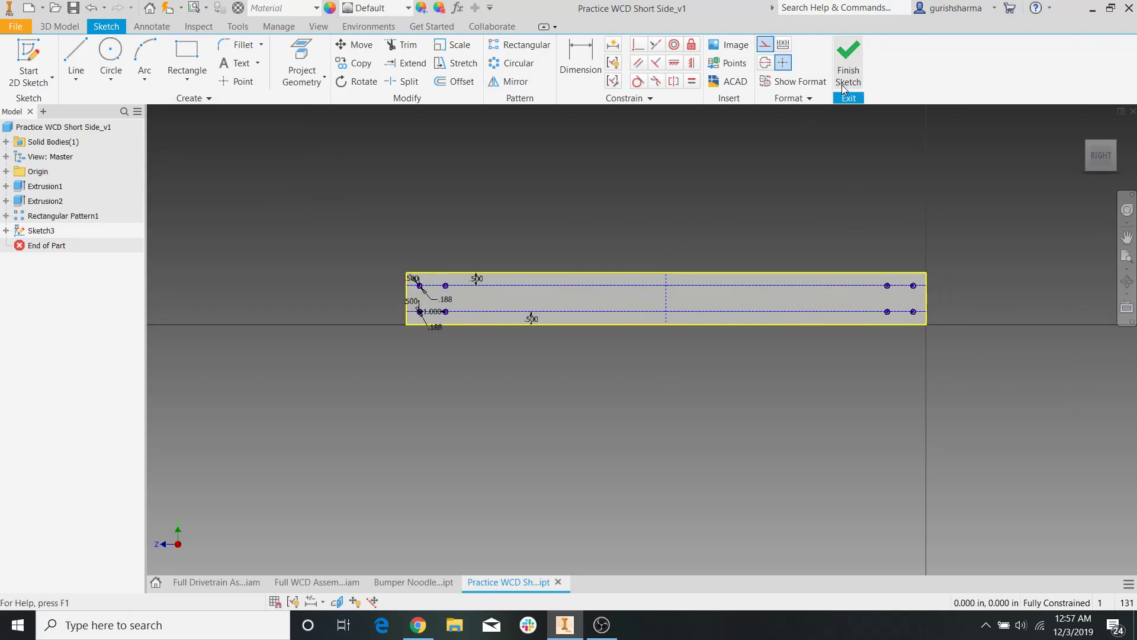
Start an Extrude with the four original circles at the dimensioned end of the rail as profiles
left_click(92, 85)
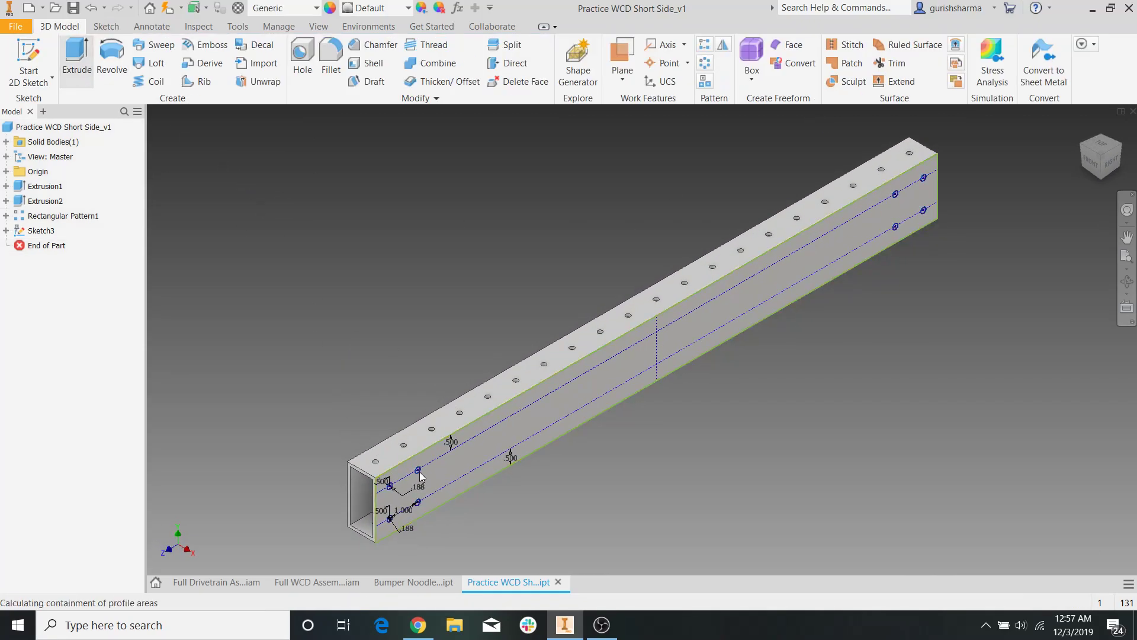
scroll(390, 462, "up", 5)
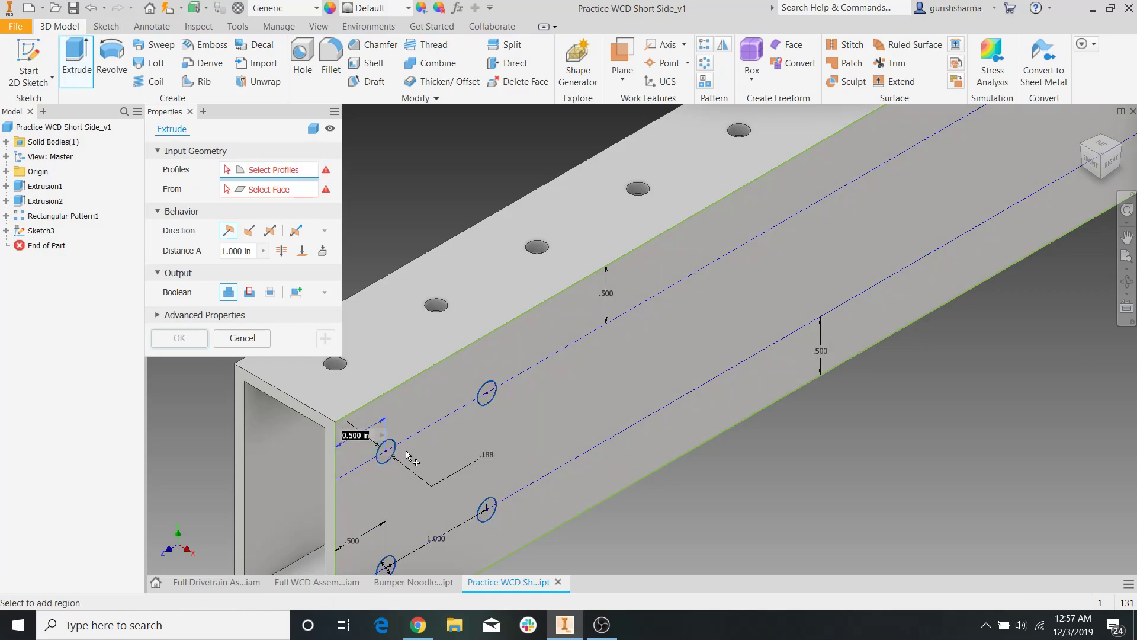
scroll(408, 449, "up", 4)
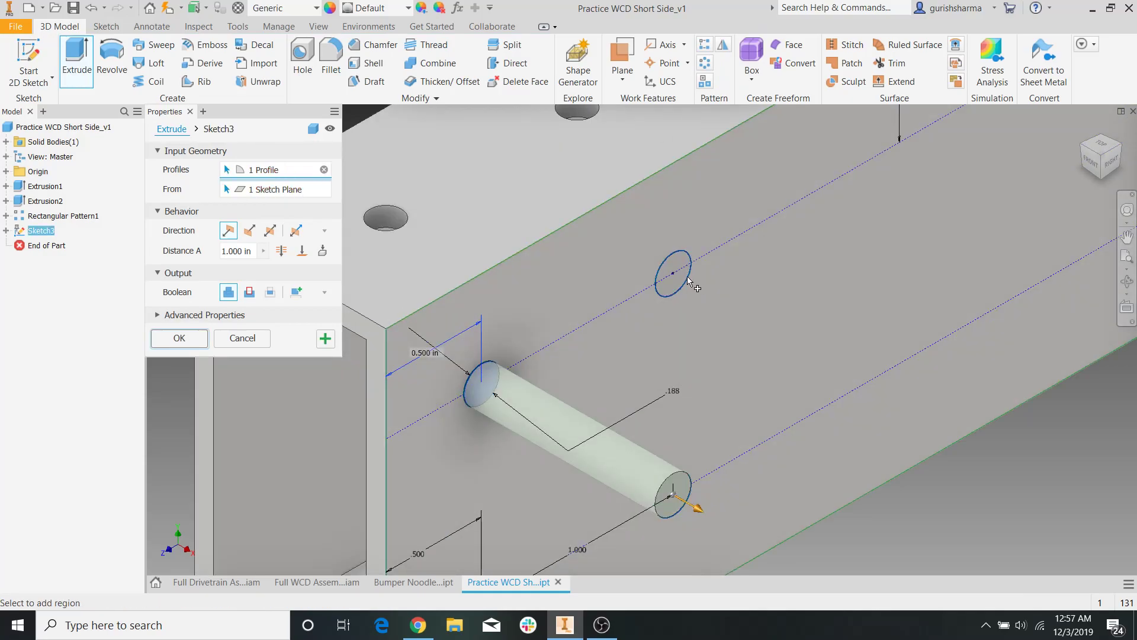
left_click(689, 276)
scroll(595, 464, "down", 5)
scroll(595, 464, "up", 7)
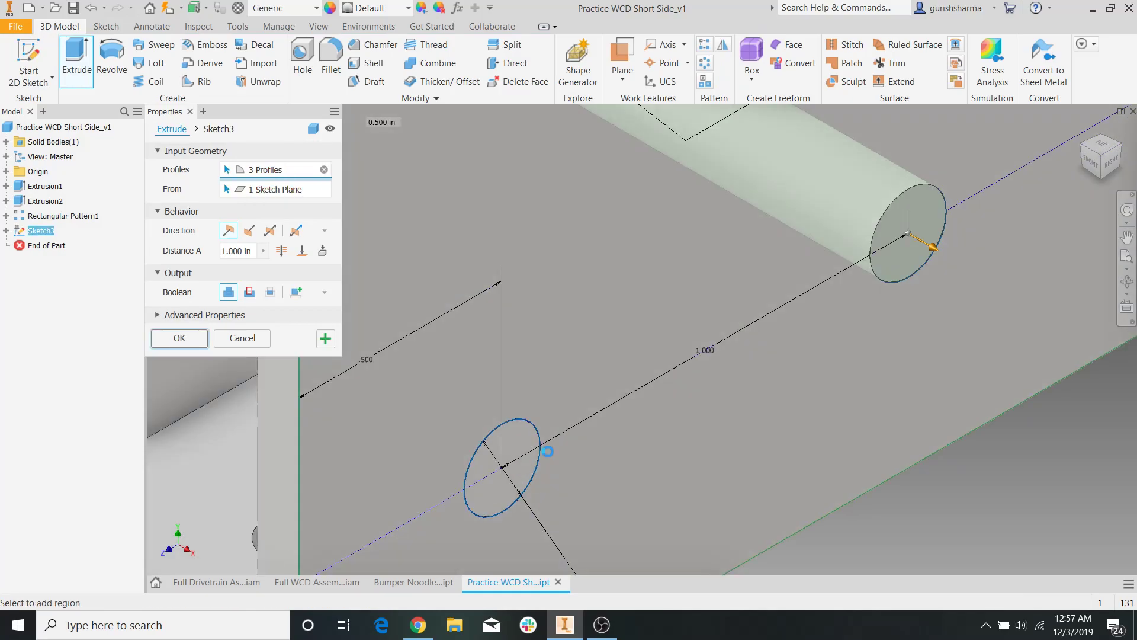
scroll(880, 304, "down", 4)
scroll(889, 297, "up", 4)
left_click(899, 285)
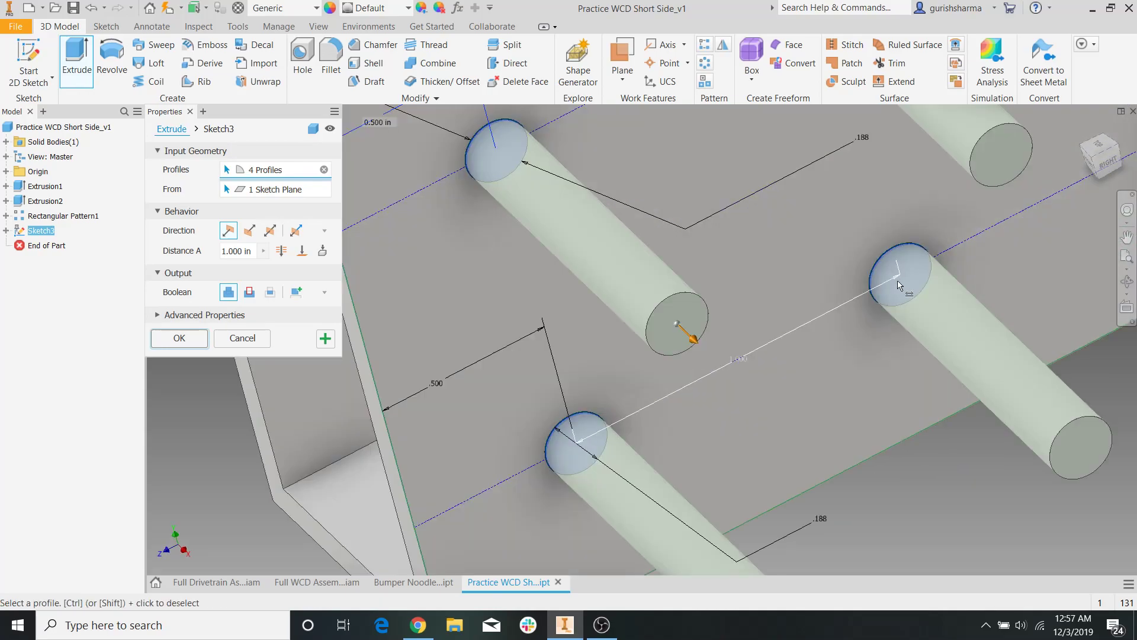
Add the four mirrored circles at the rail's other end to the extrusion profiles
scroll(947, 274, "down", 5)
scroll(829, 284, "up", 7)
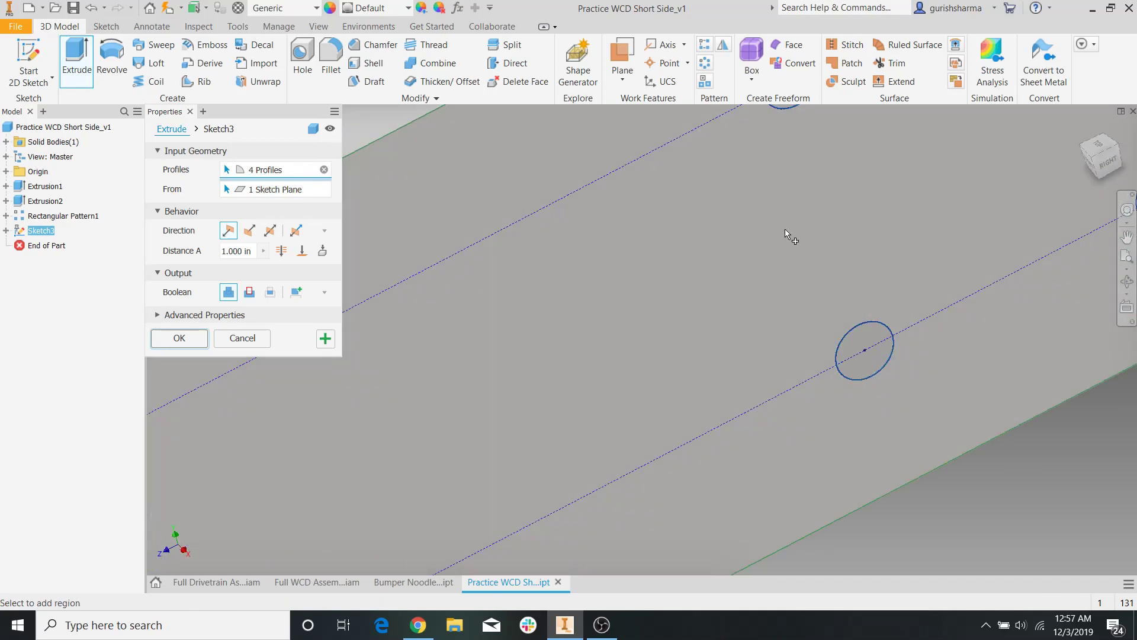
middle_click_drag(787, 225, 709, 342)
left_click(718, 200)
scroll(751, 233, "down", 5)
scroll(839, 171, "up", 3)
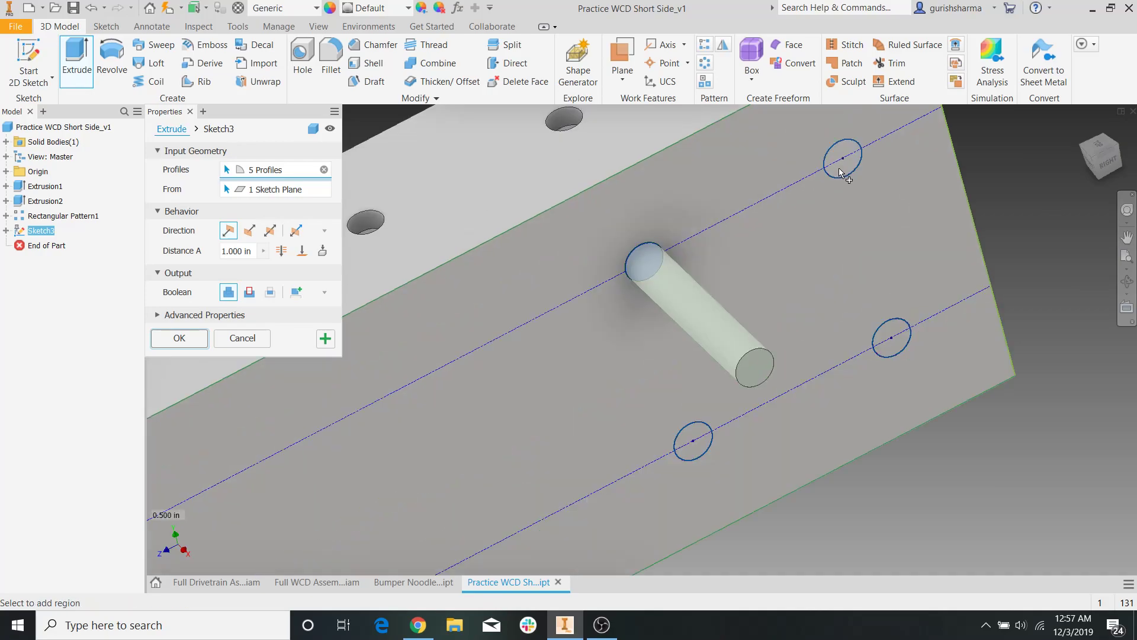
left_click(841, 169)
left_click(690, 443)
left_click(897, 333)
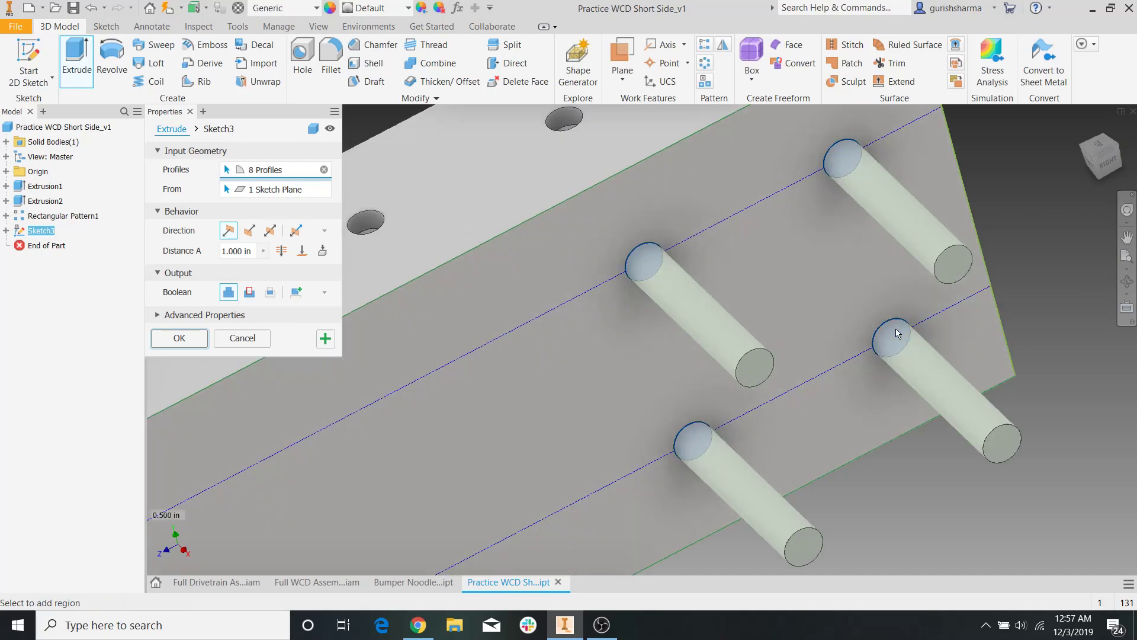
Flip the extrusion direction into the rail and cut the eight circles 1 in deep as mounting holes
left_click(248, 230)
scroll(720, 315, "down", 6)
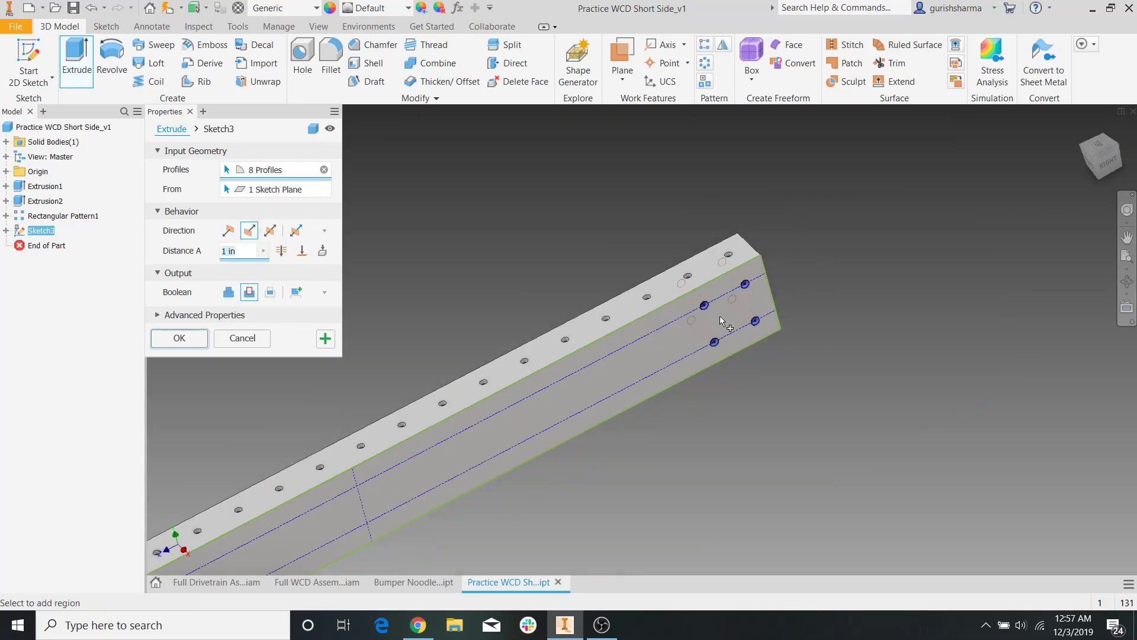
middle_click_drag(610, 381, 638, 358, "shift")
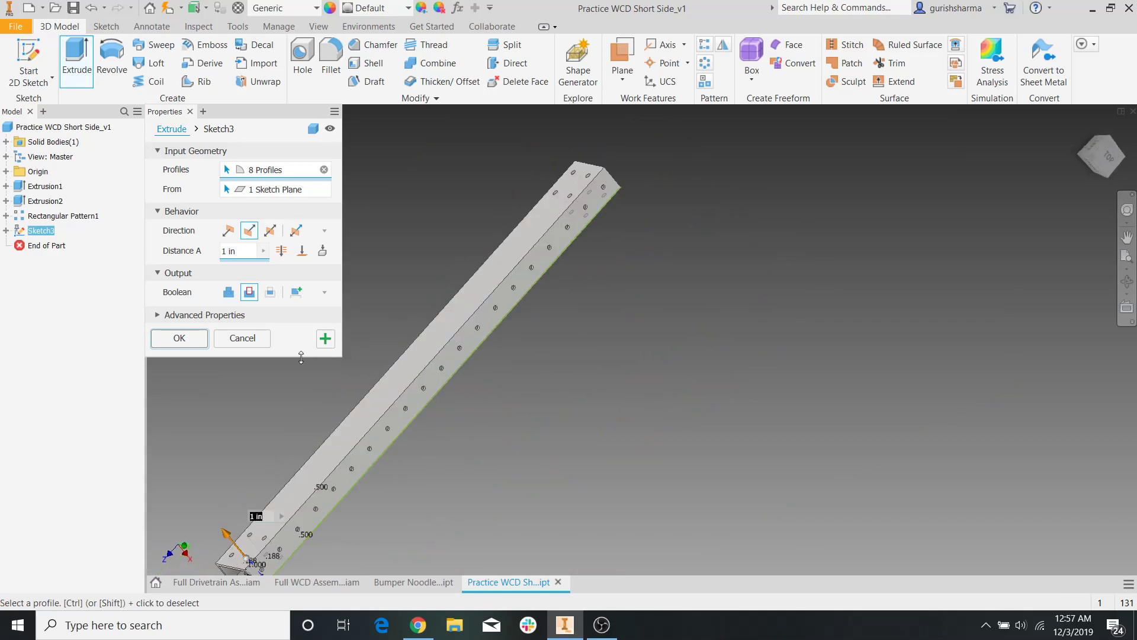
left_click(179, 338)
key("F6")
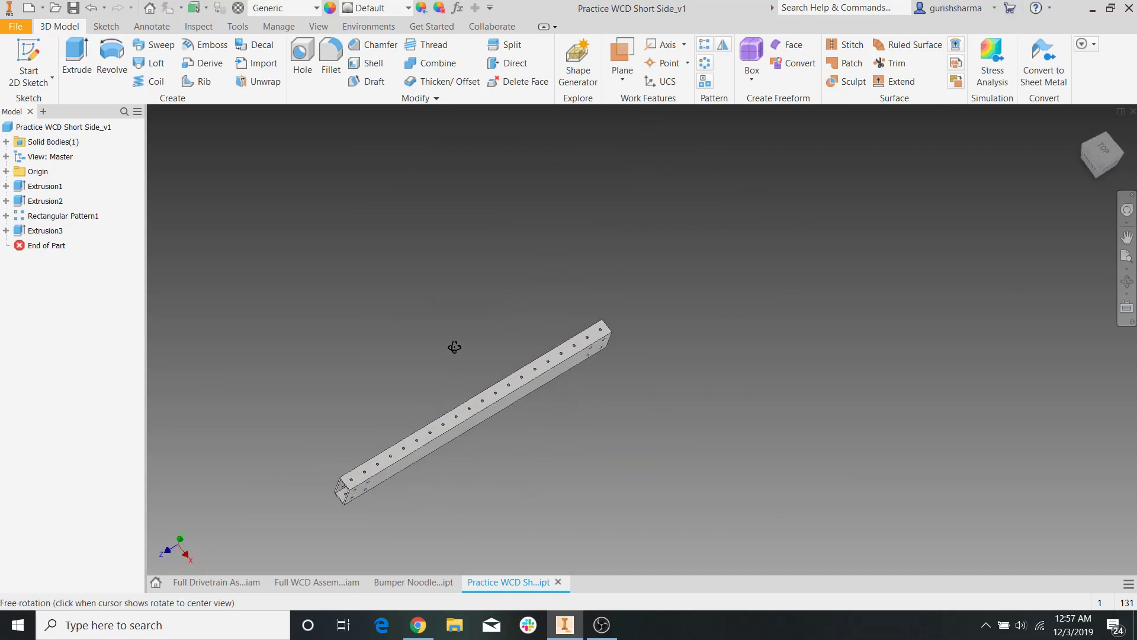
Inspect the rail-end holes in Full WCD Assembly and the reference corner bumper bracket in the Full Drivetrain Assembly
left_click(296, 584)
middle_click_drag(533, 397, 613, 381, "shift")
scroll(663, 361, "up", 5)
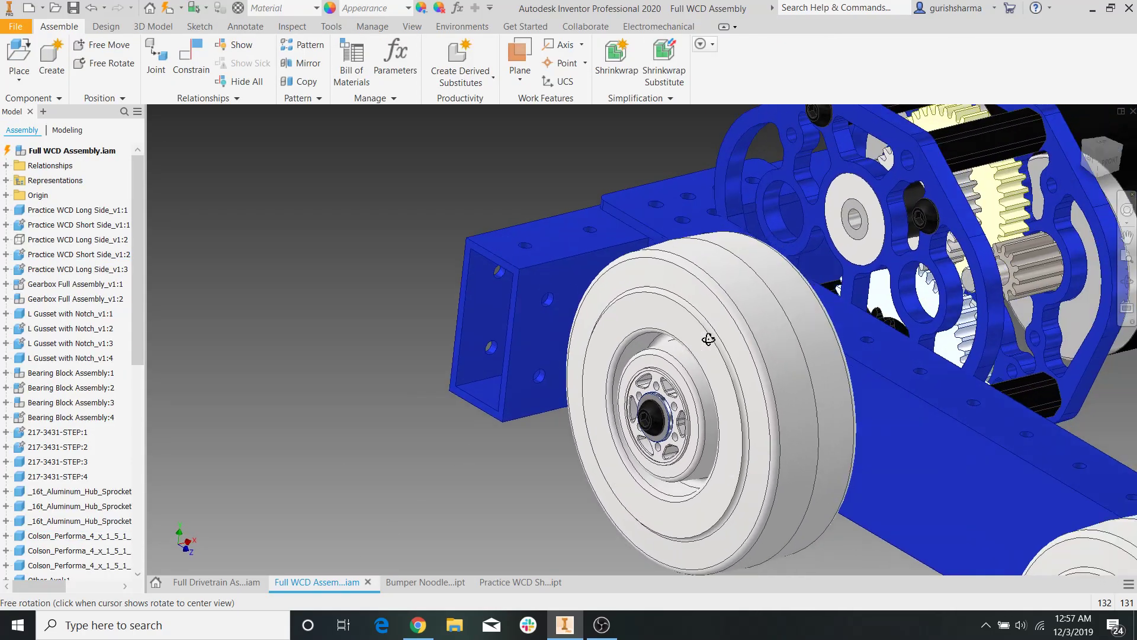
middle_click_drag(708, 338, 651, 339, "shift")
scroll(432, 358, "down", 4)
scroll(433, 357, "up", 2)
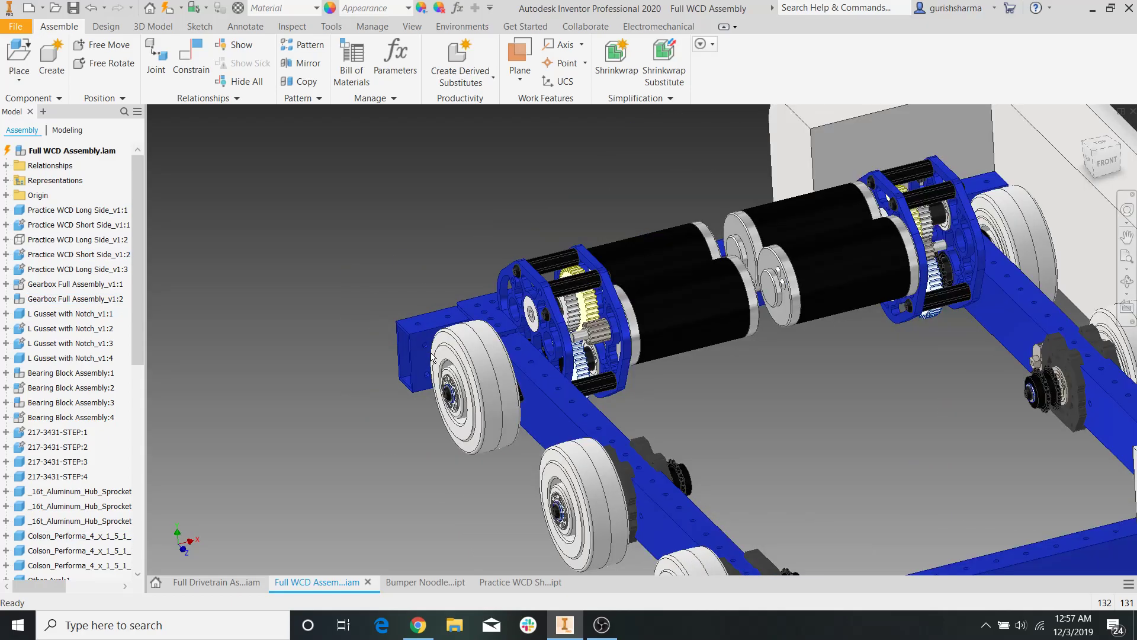
scroll(532, 399, "down", 3)
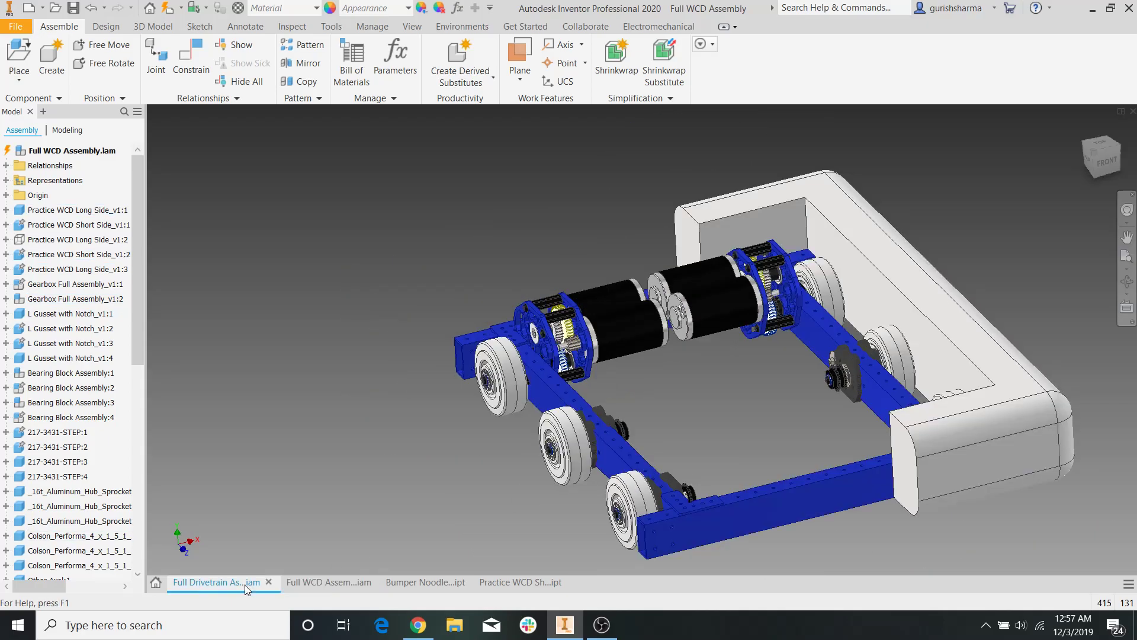
left_click(244, 584)
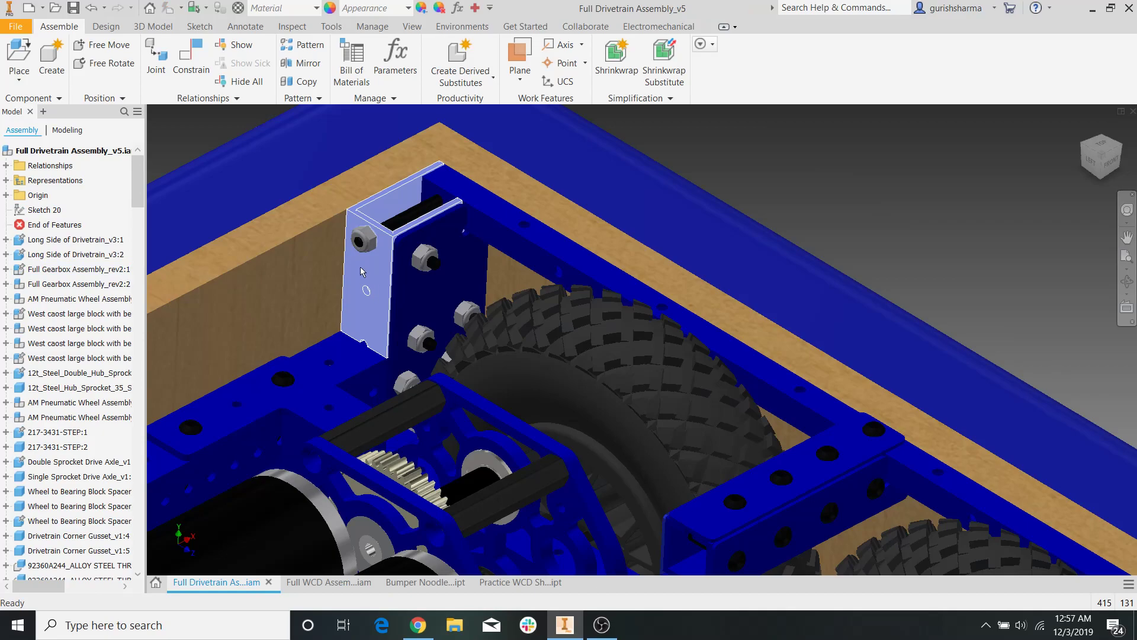
left_click(330, 583)
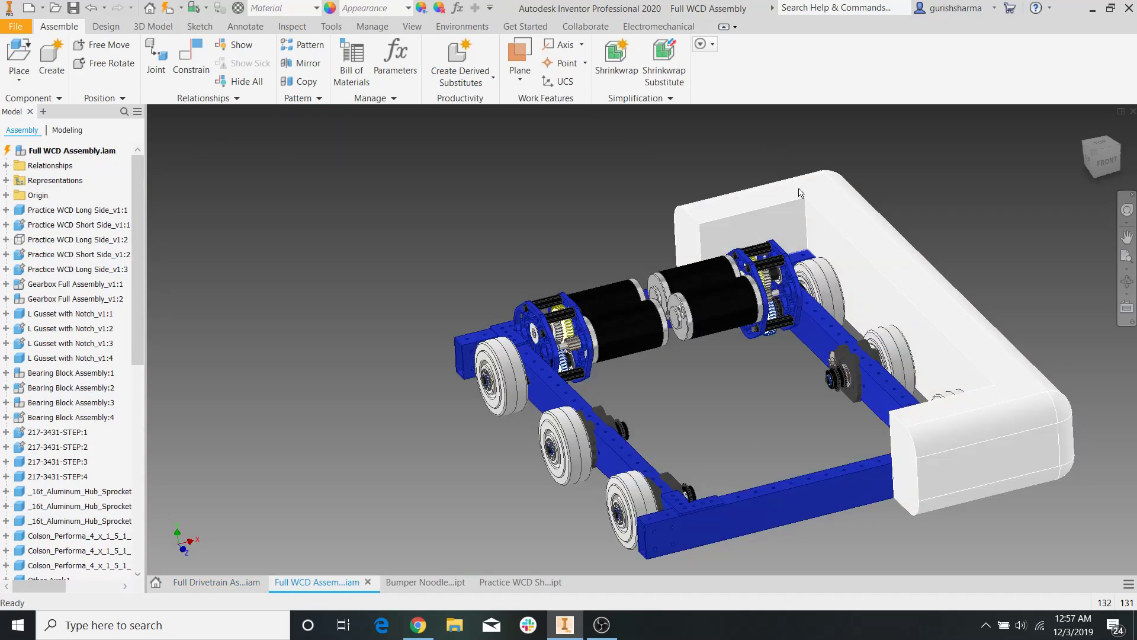
Measure the distance from the short rail's top face to the bumper's top face in the Full WCD Assembly
scroll(483, 184, "down", 5)
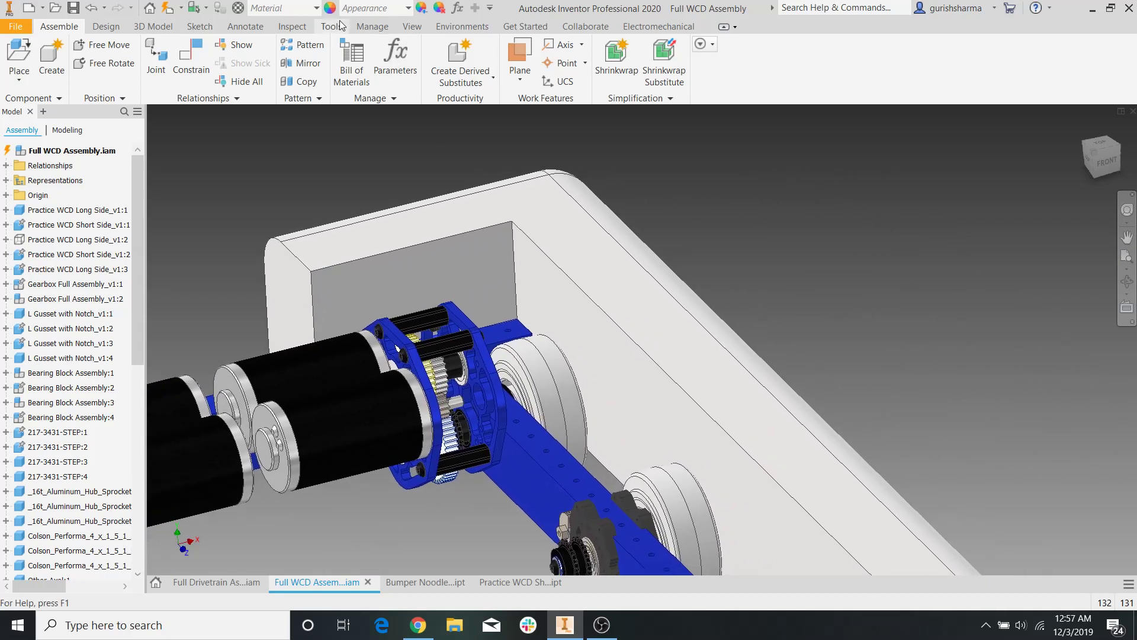
left_click(293, 26)
left_click(141, 58)
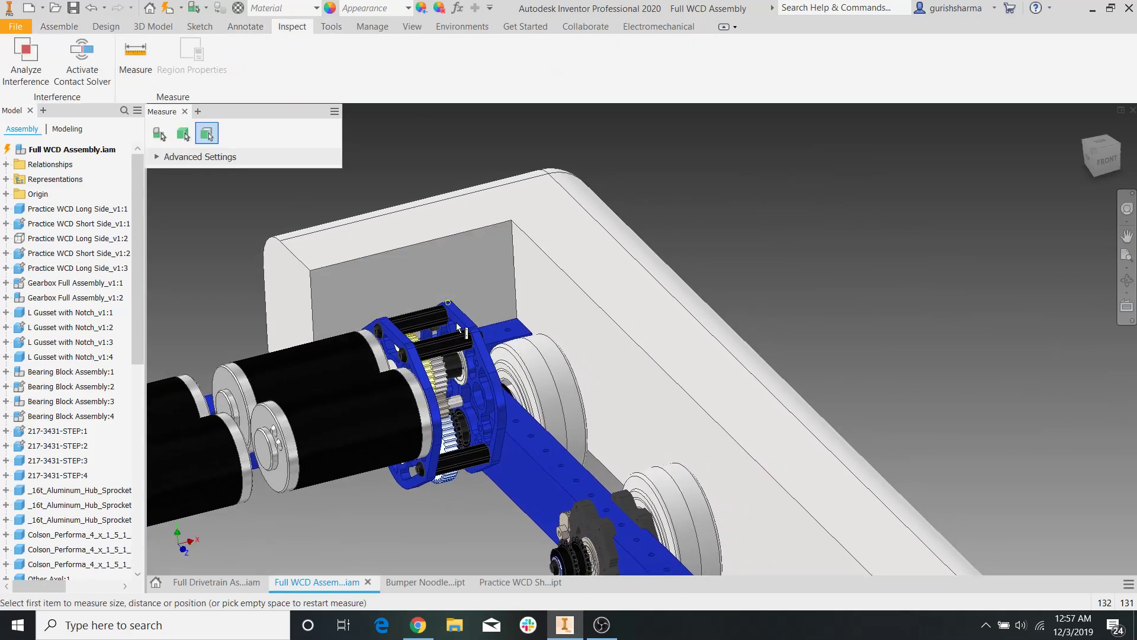
scroll(503, 326, "down", 4)
left_click(487, 339)
scroll(489, 339, "up", 5)
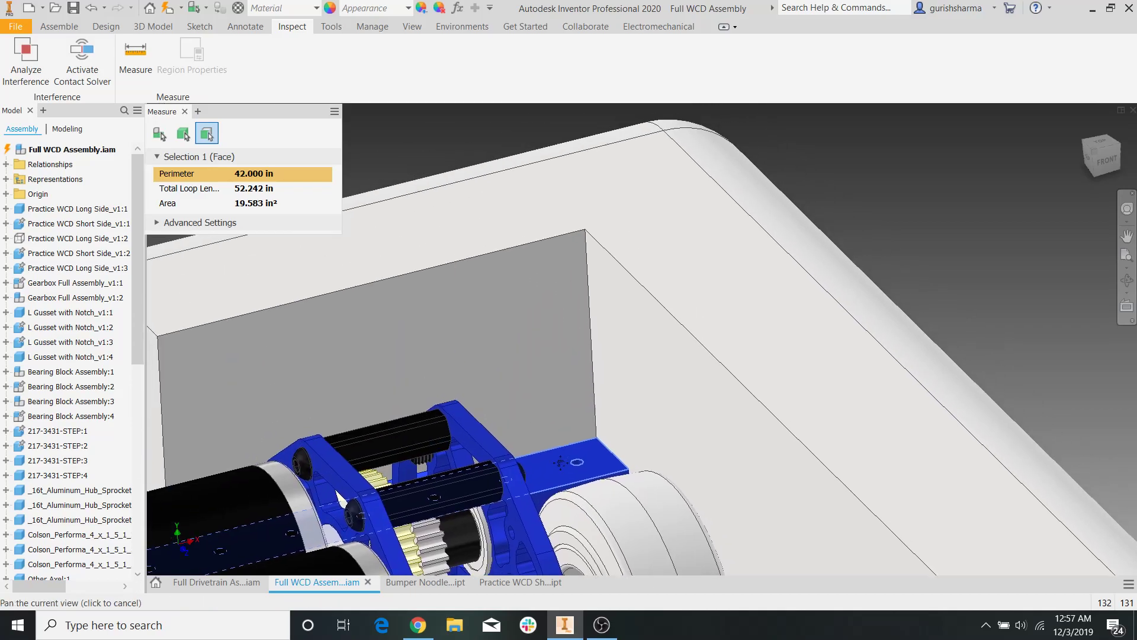
left_click(517, 216)
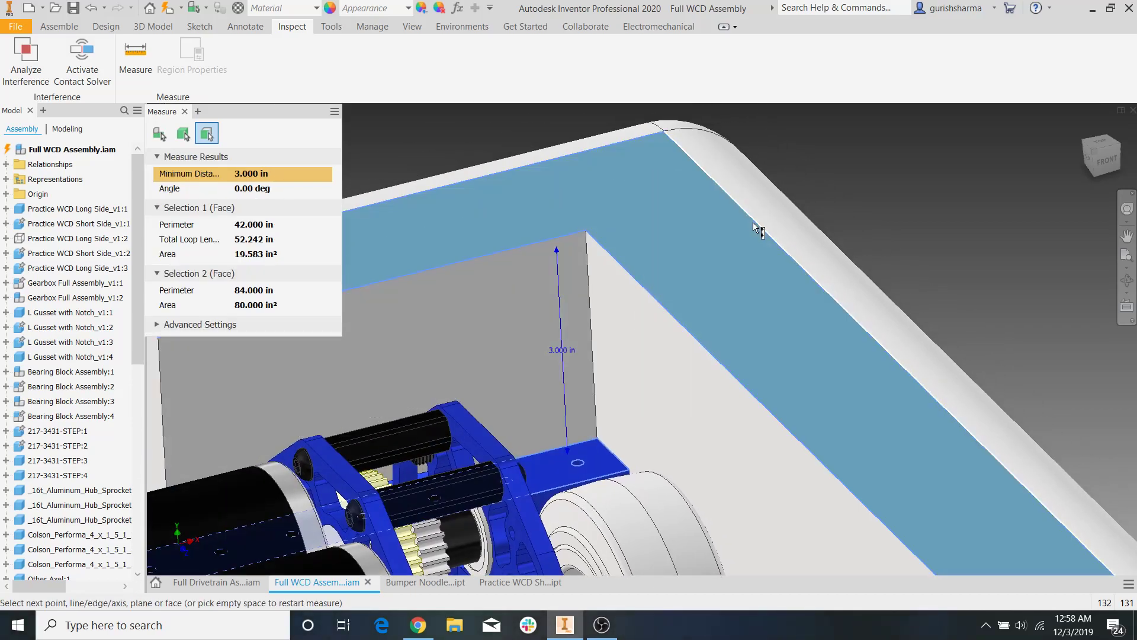
scroll(654, 279, "up", 4)
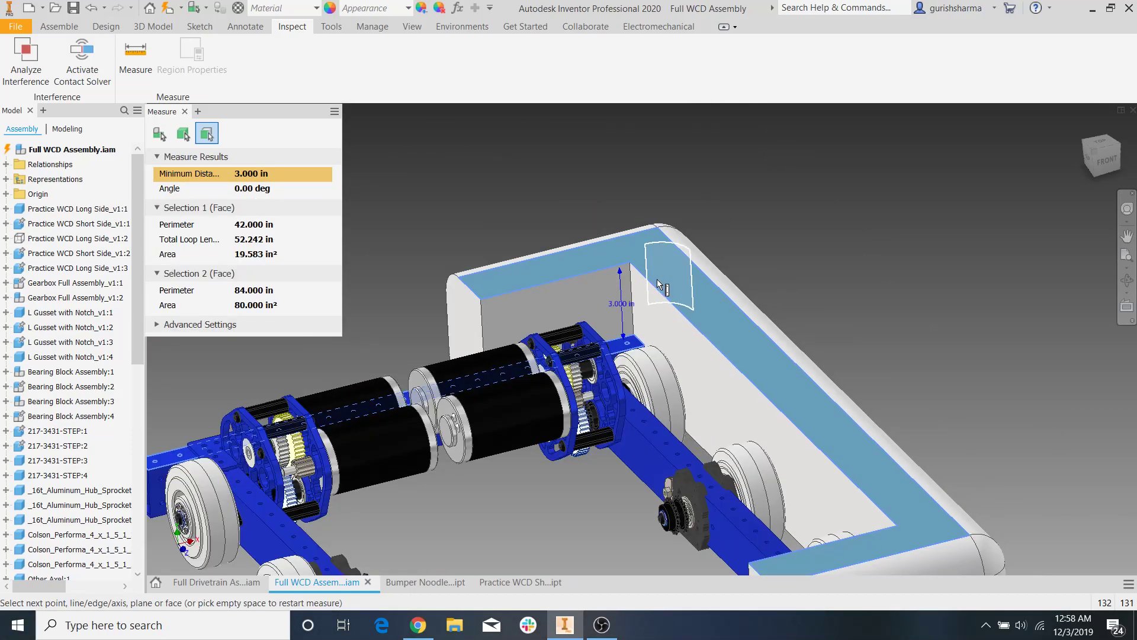
scroll(620, 341, "down", 3)
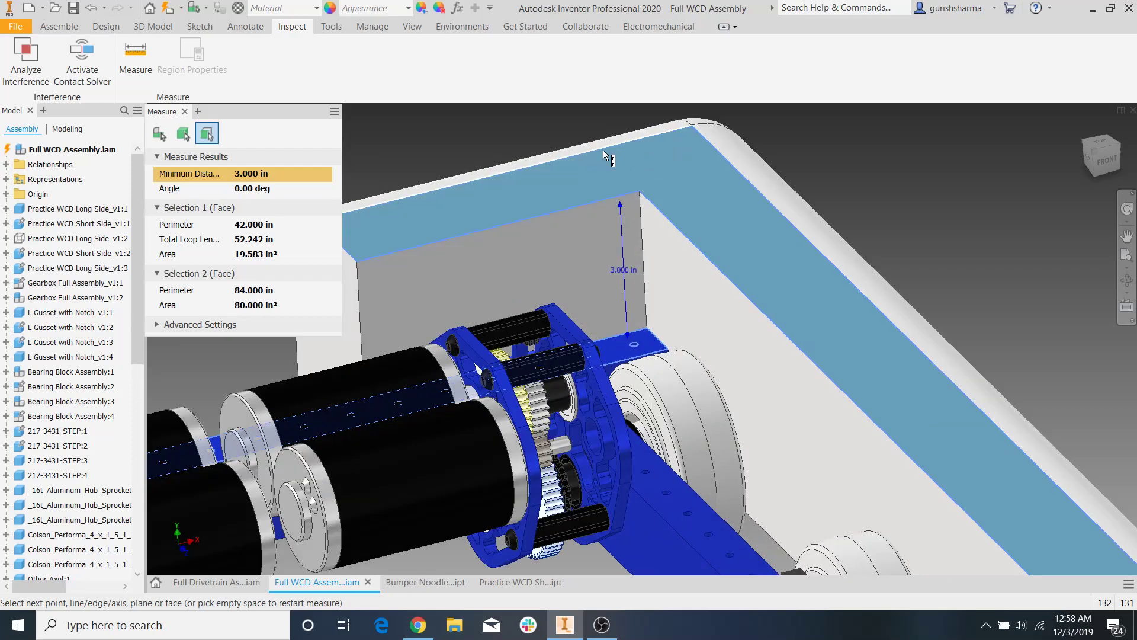
left_click(453, 155)
key("Escape")
scroll(647, 262, "up", 5)
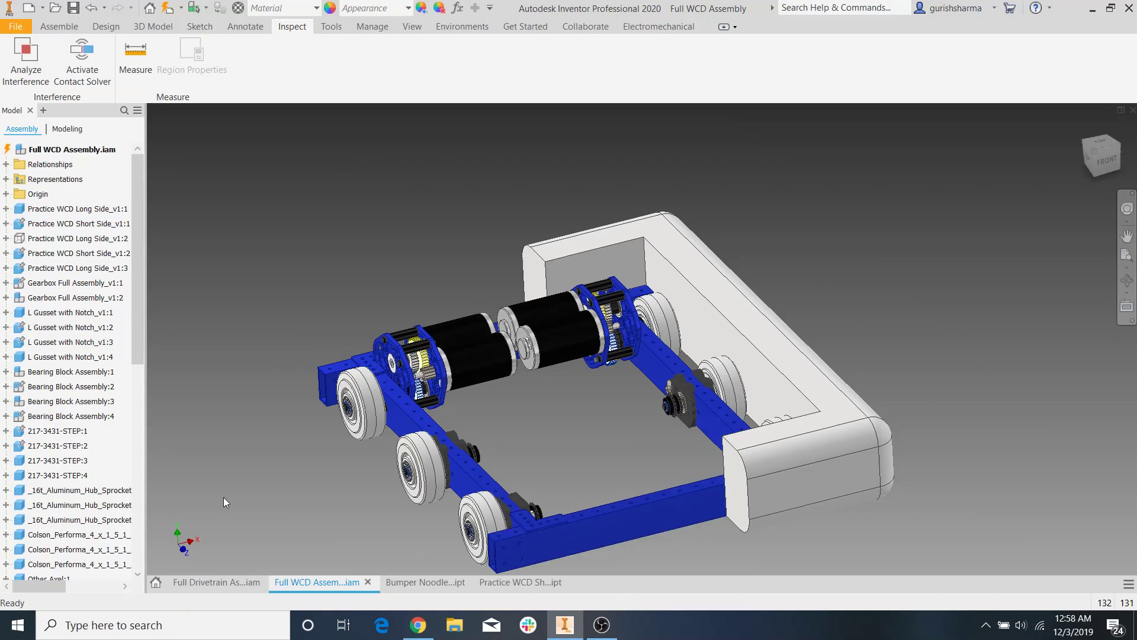
Create a new part from the Standard.ipt template and start a sketch on the front origin plane
left_click(17, 26)
left_click(59, 83)
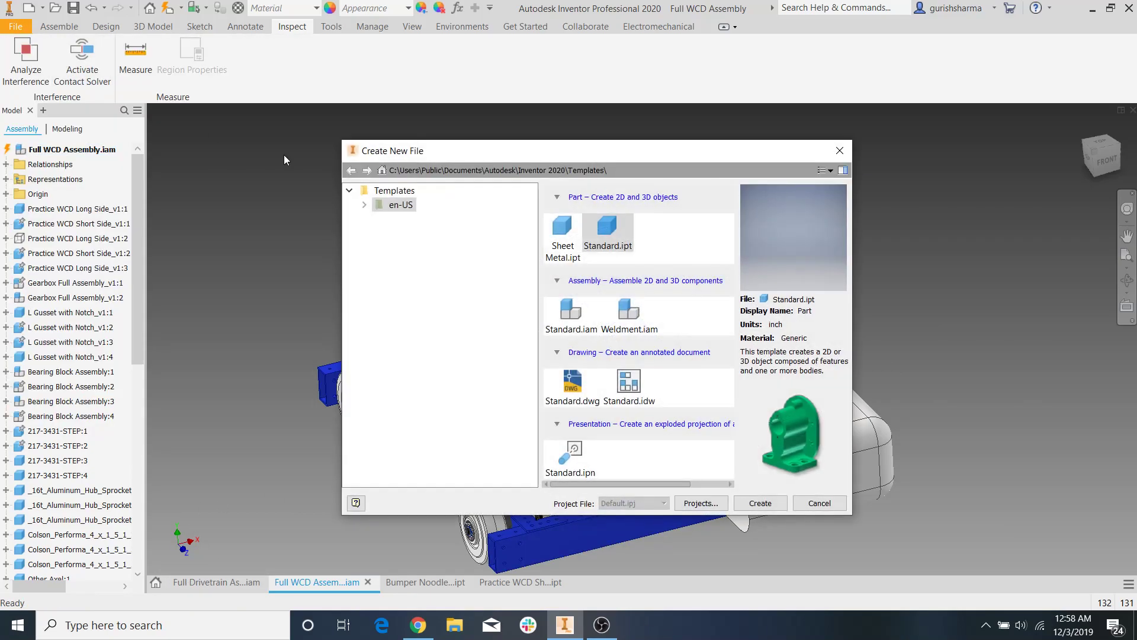
left_click(758, 508)
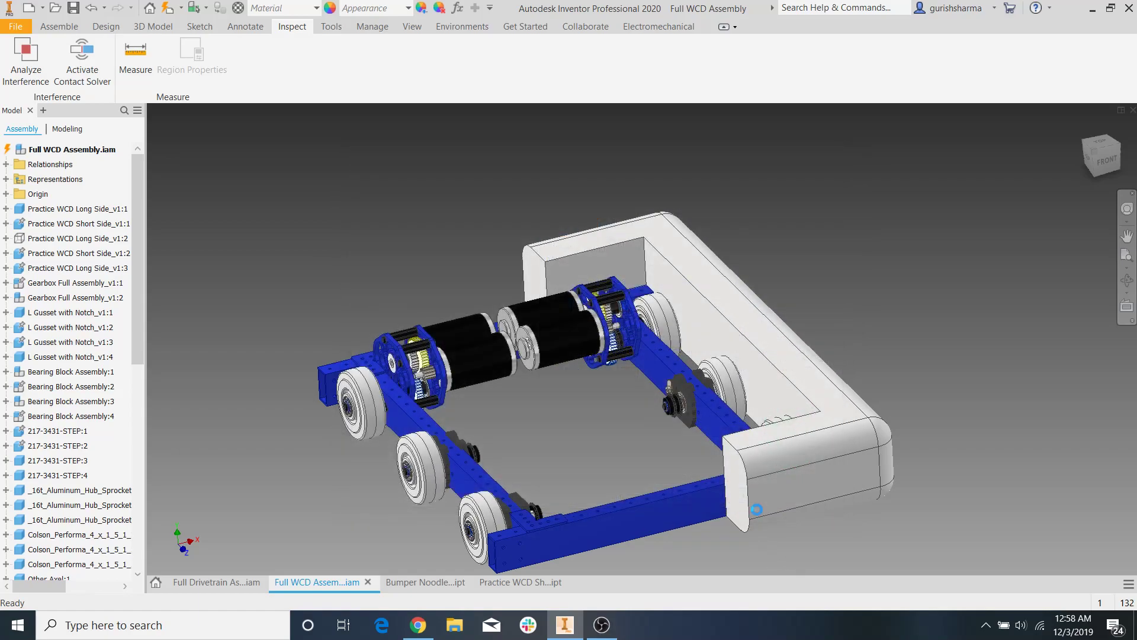
left_click(42, 58)
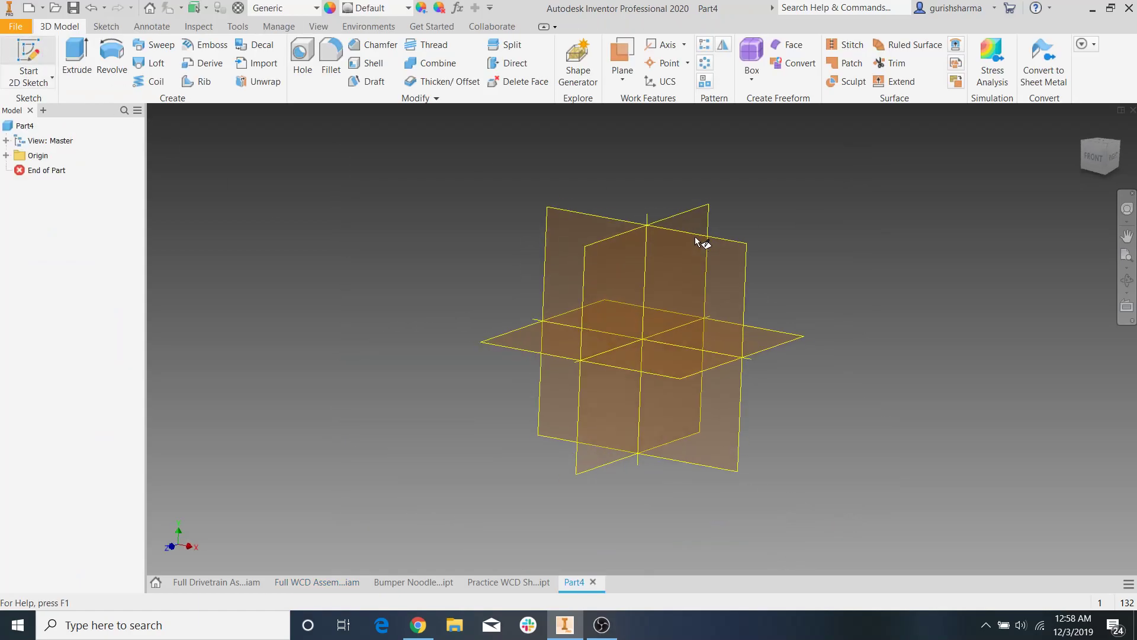
left_click(723, 264)
Draw a rectangle 1 in wide and 2 in high with its corner at the origin
left_click(186, 52)
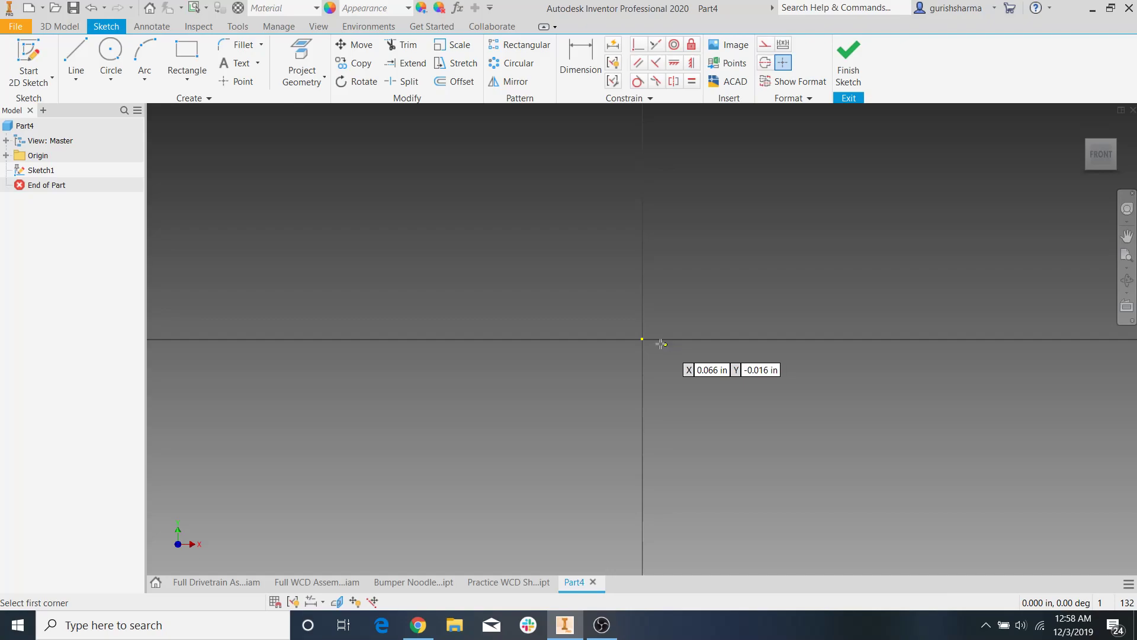
left_click(642, 338)
type("1")
key("Tab")
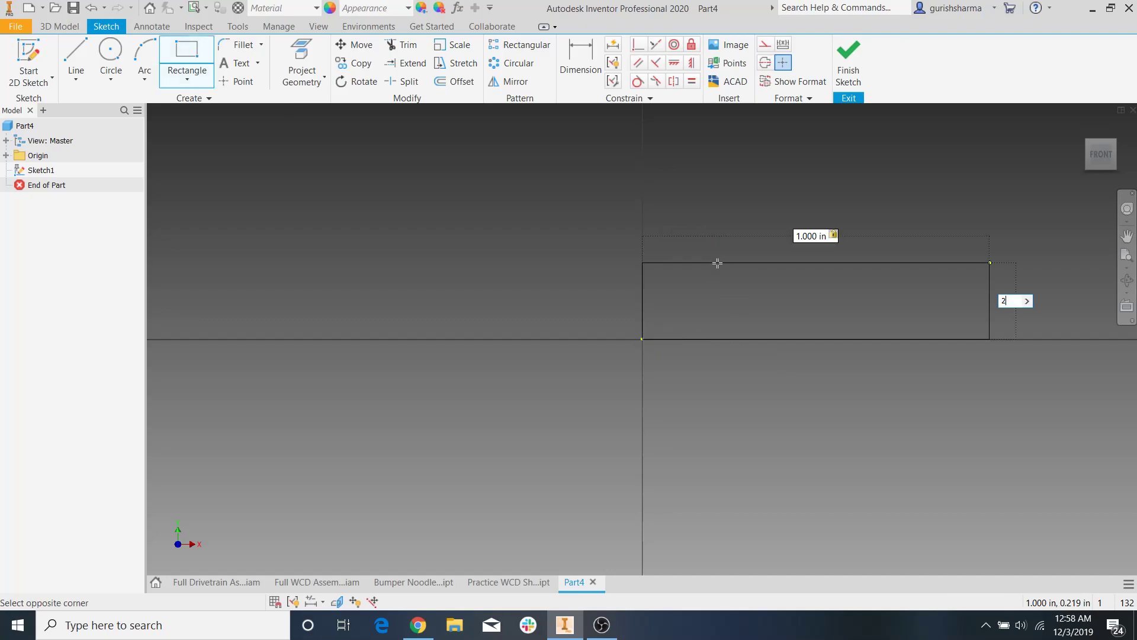
key("Return")
scroll(701, 259, "down", 5)
key("Escape")
middle_click_drag(700, 261, 431, 397)
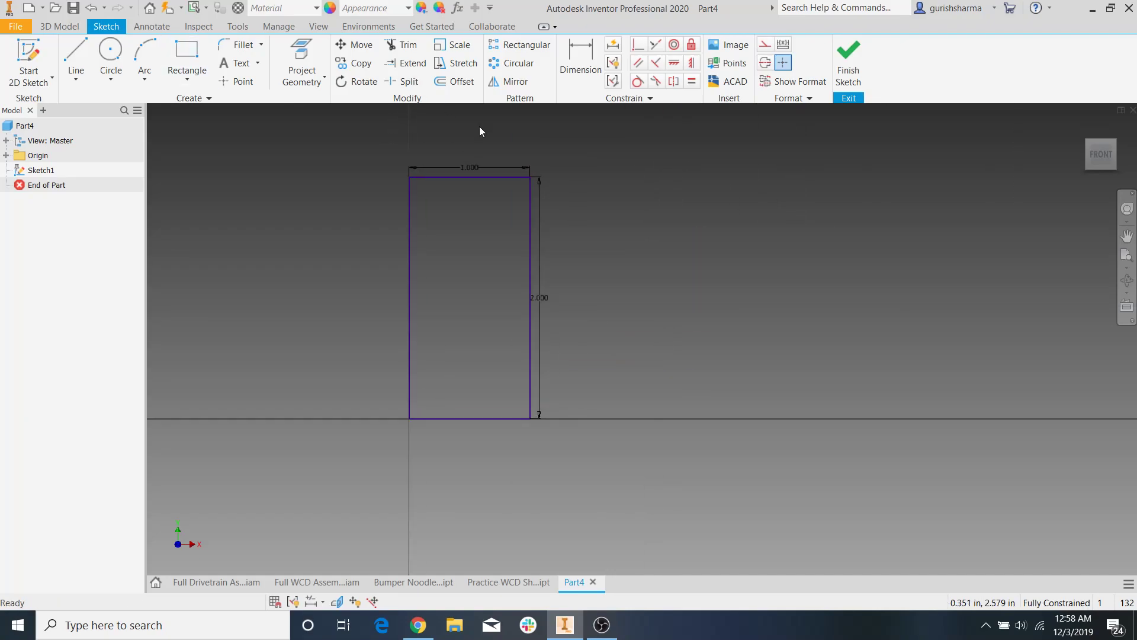
Offset the rectangle 0.1 in inward to form the tube wall and finish the sketch
left_click(455, 81)
left_click(455, 176)
type("0.1")
key("Return")
left_click(848, 56)
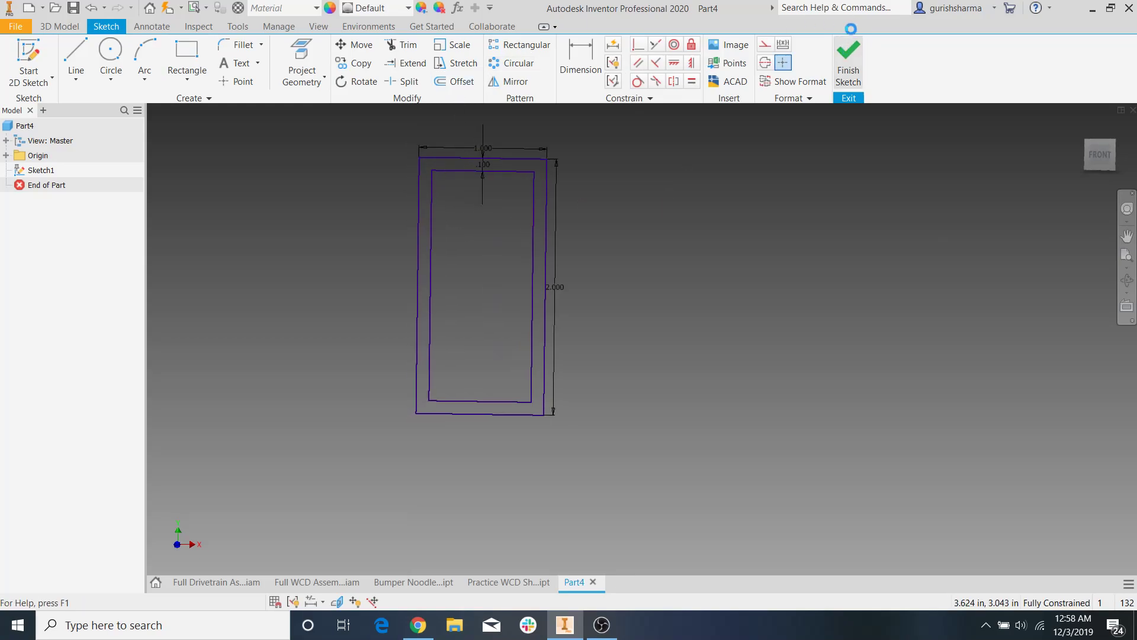
Extrude the ring between the two rectangles 3 in to form a hollow tube
key("e")
left_click(649, 334)
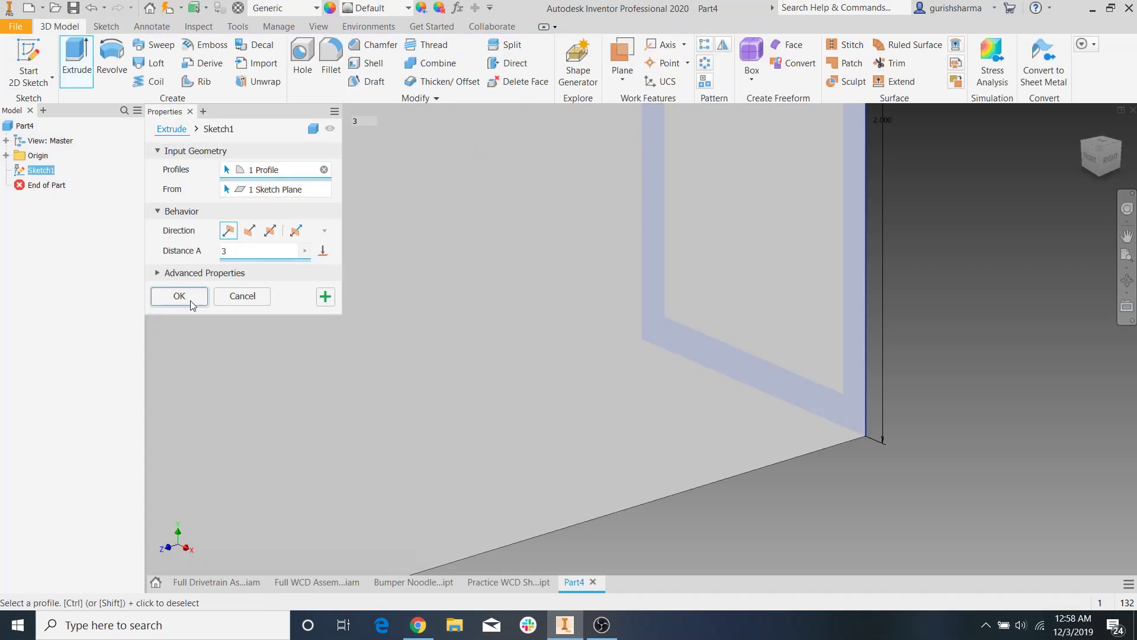
left_click(188, 300)
scroll(601, 310, "up", 5)
Start a sketch on the tube's narrow top face and project the face's outline into it
left_click(41, 64)
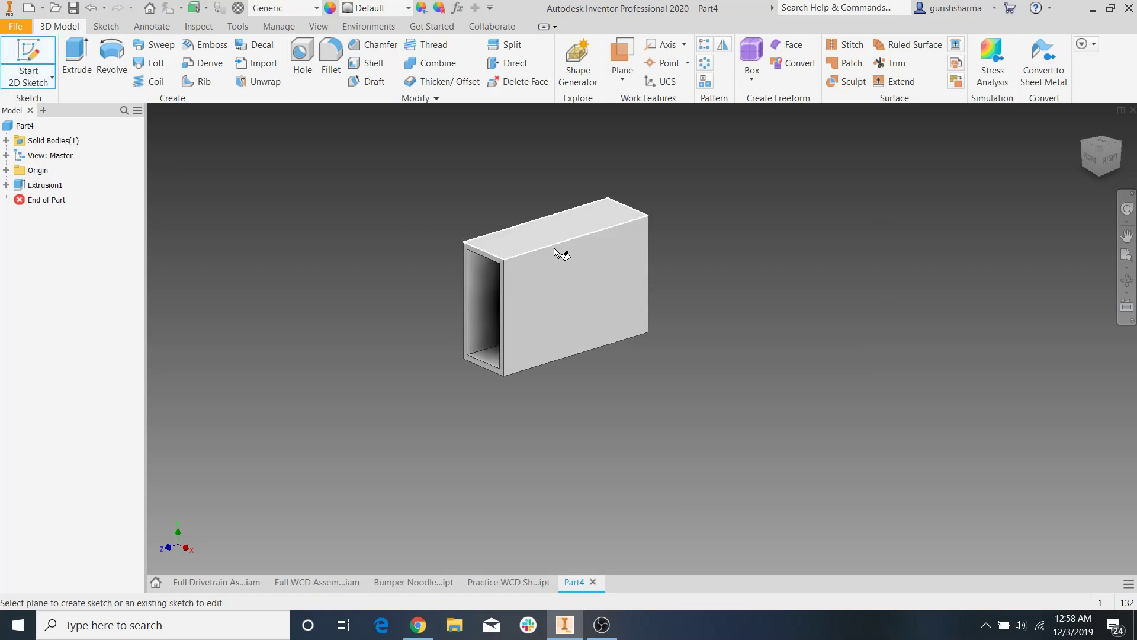
left_click(550, 240)
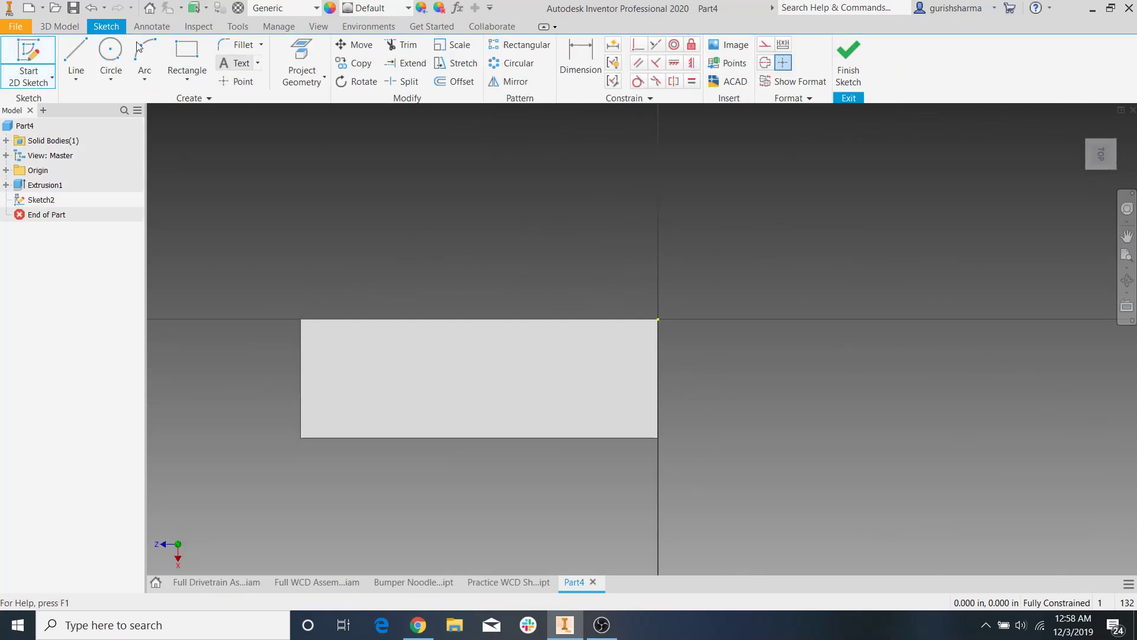
left_click(42, 43)
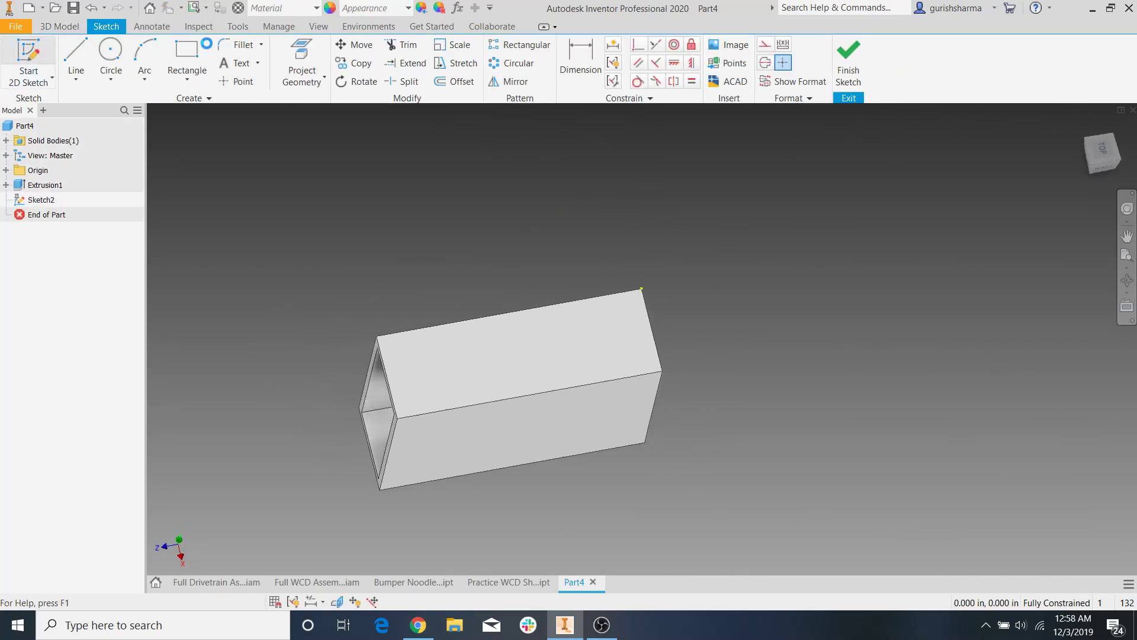
double_click(44, 199)
left_click(290, 50)
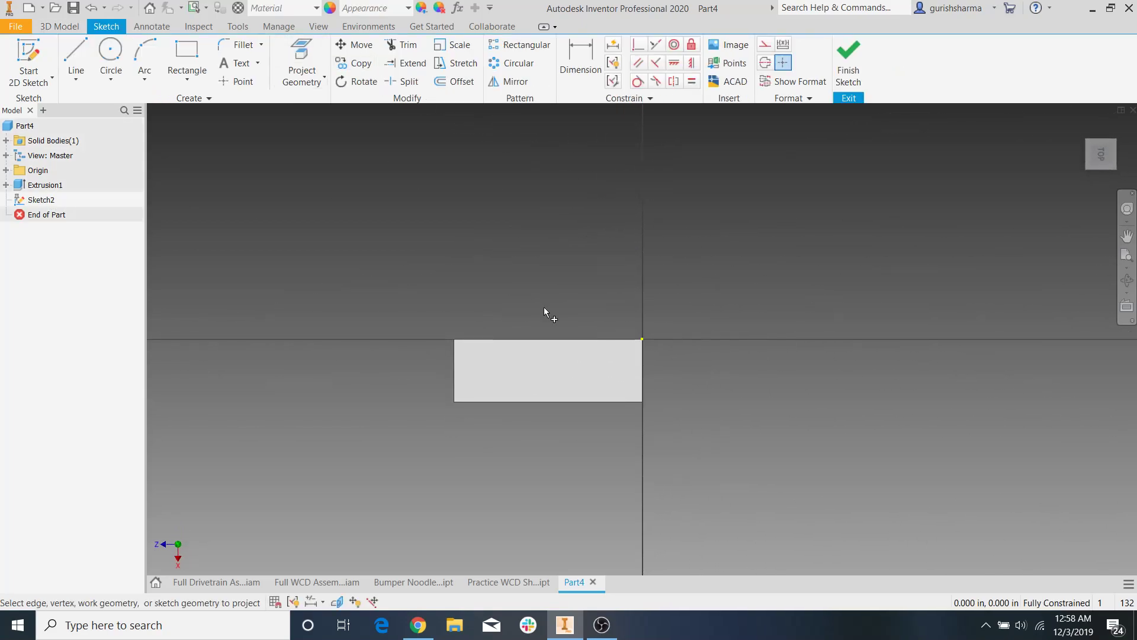
left_click(557, 359)
scroll(654, 402, "up", 3)
Draw a circle 3/16 in in diameter on the top face near the end at the origin
left_click(111, 52)
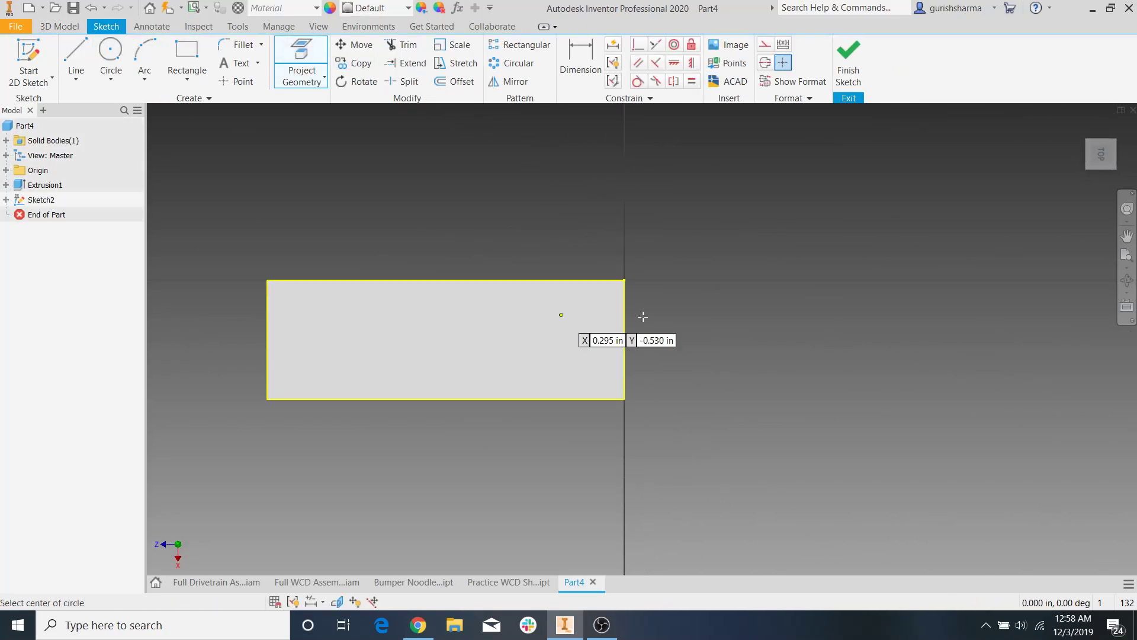
left_click(593, 338)
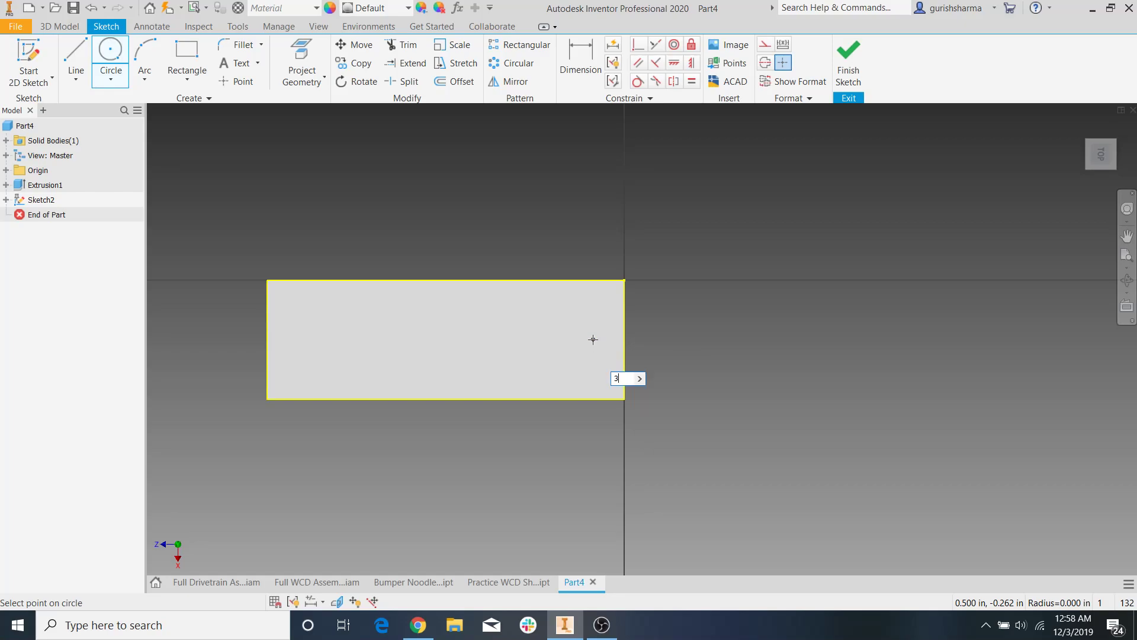
left_click(593, 328)
key("Escape")
double_click(592, 289)
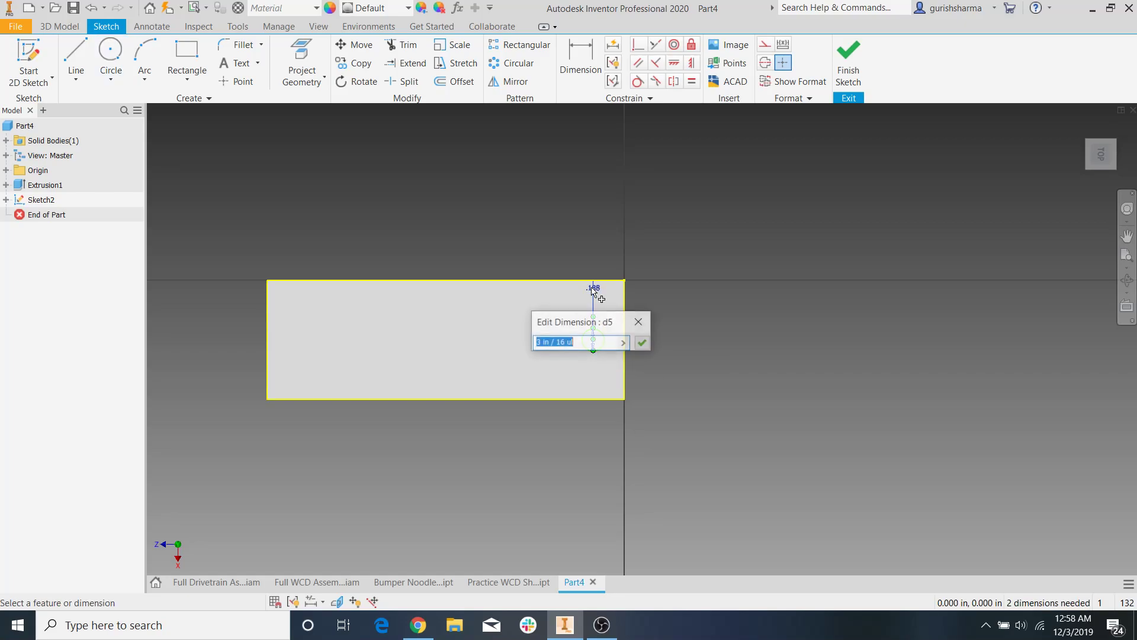
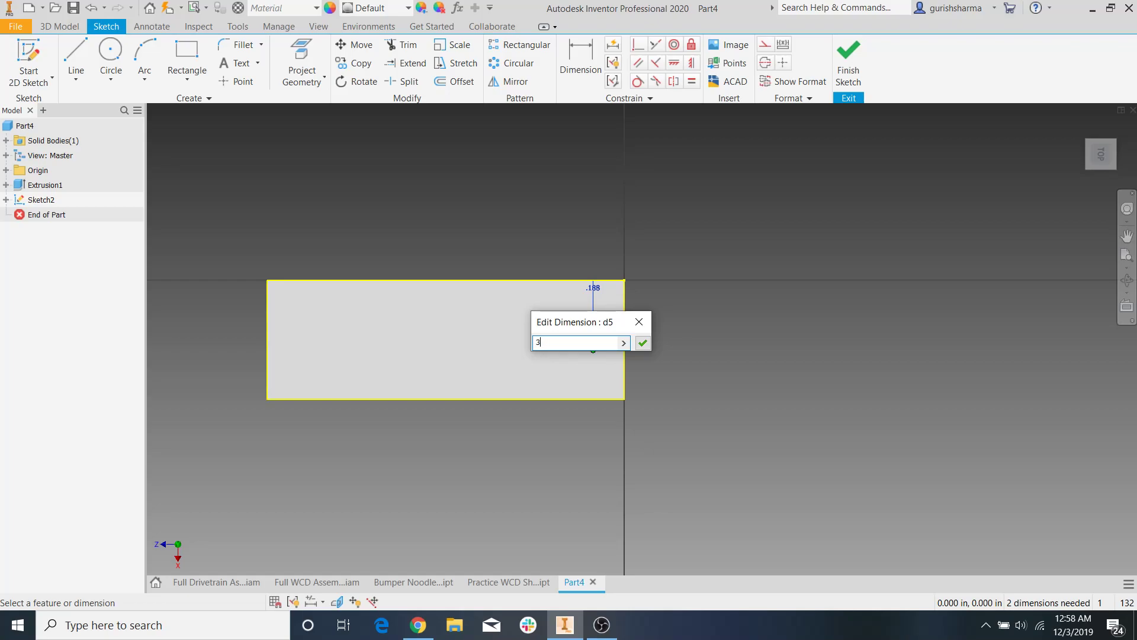
type("6")
key("Return")
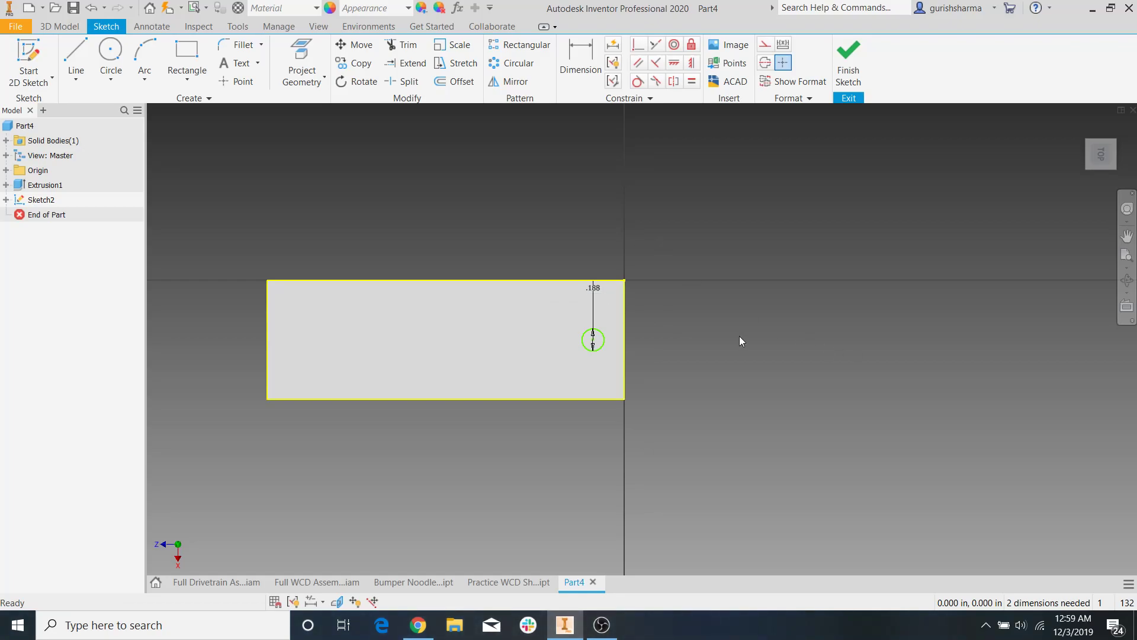
Dimension the circle's center 0.5 in from the face's short end edge and 0.5 in from its long edge
left_click(580, 59)
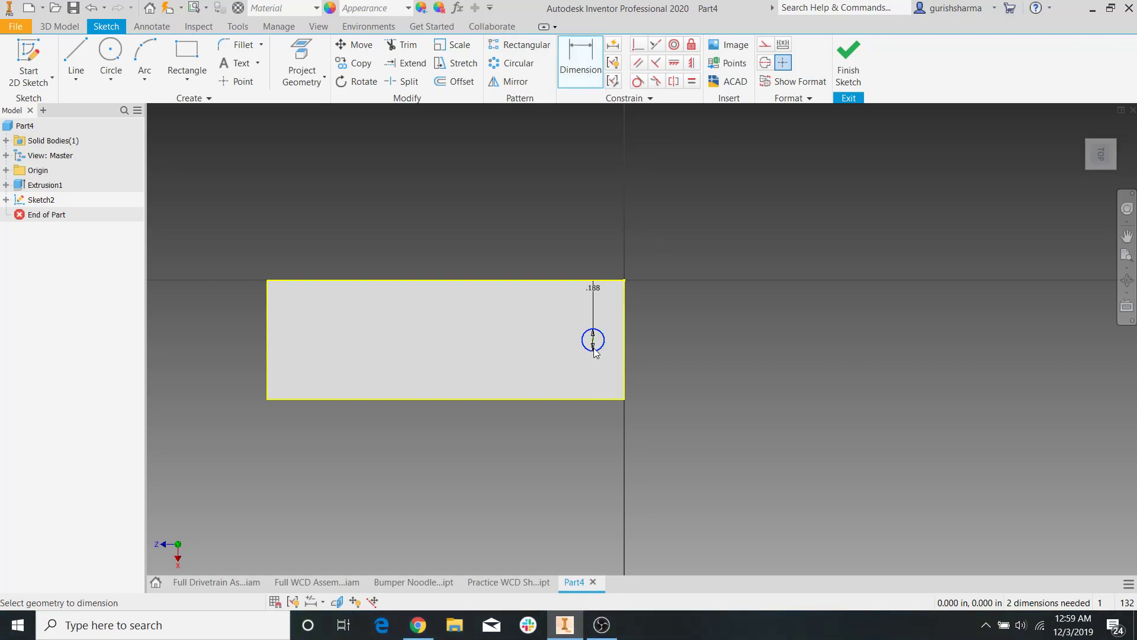
left_click(623, 330)
left_click(606, 241)
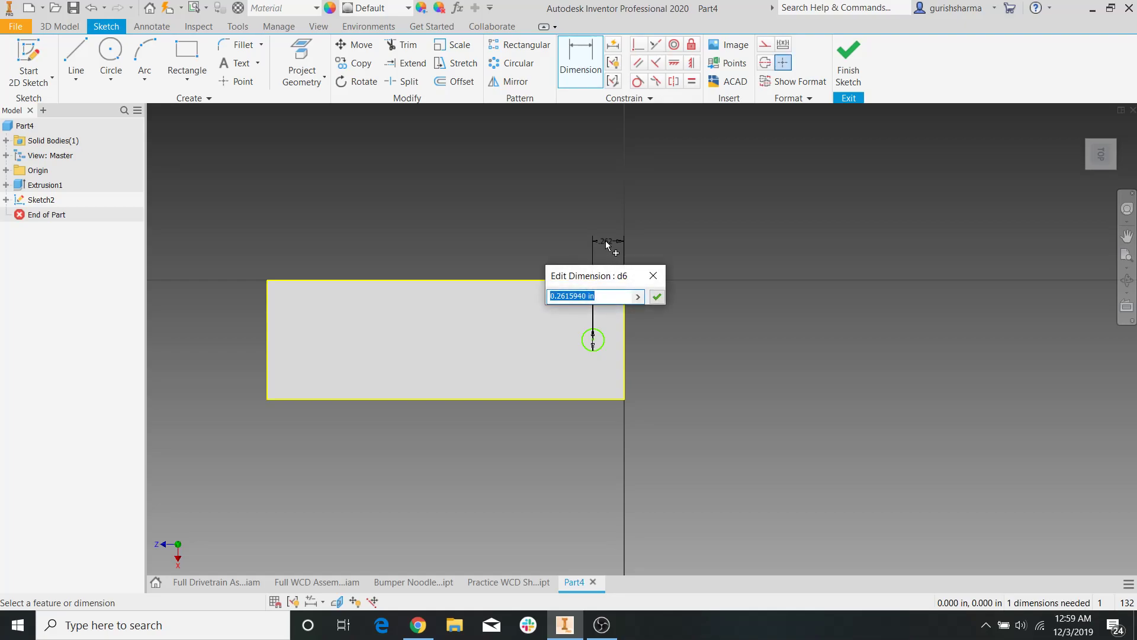
type("0.5")
key("Return")
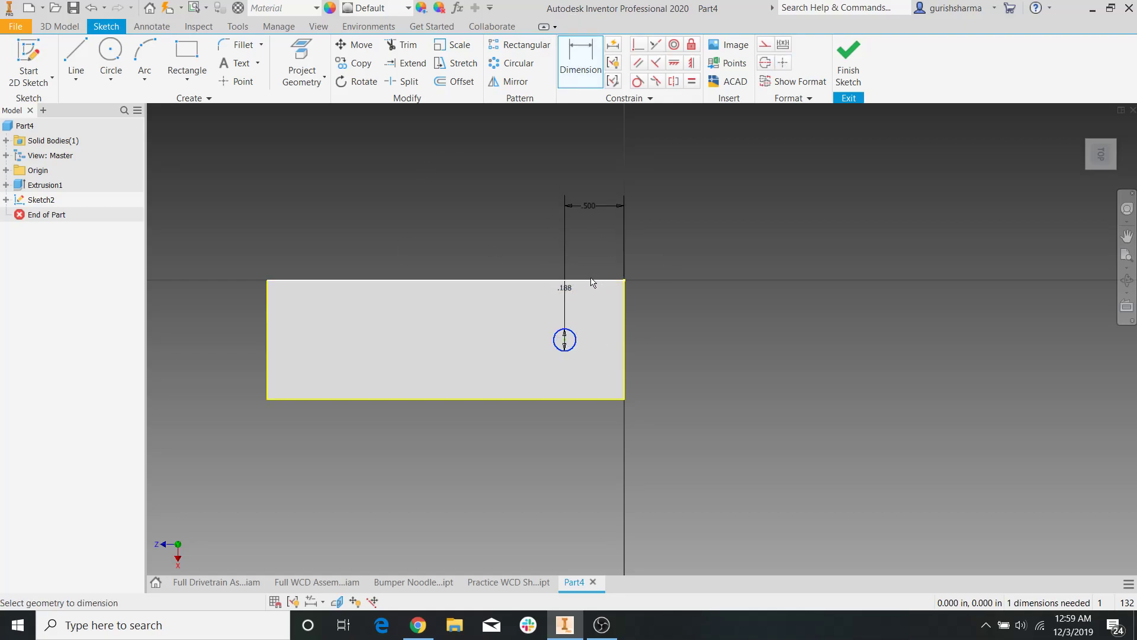
left_click(592, 316)
left_click(635, 366)
Pattern the circle along the face's long edge as three instances spaced 1 in apart and finish the sketch
left_click(520, 44)
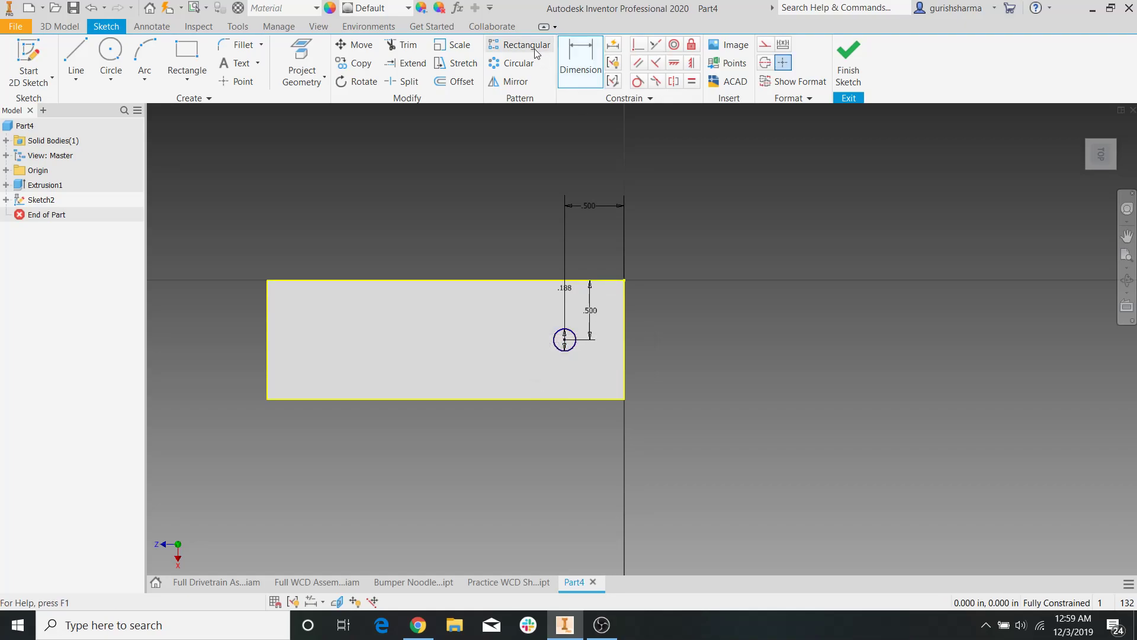
left_click(173, 181)
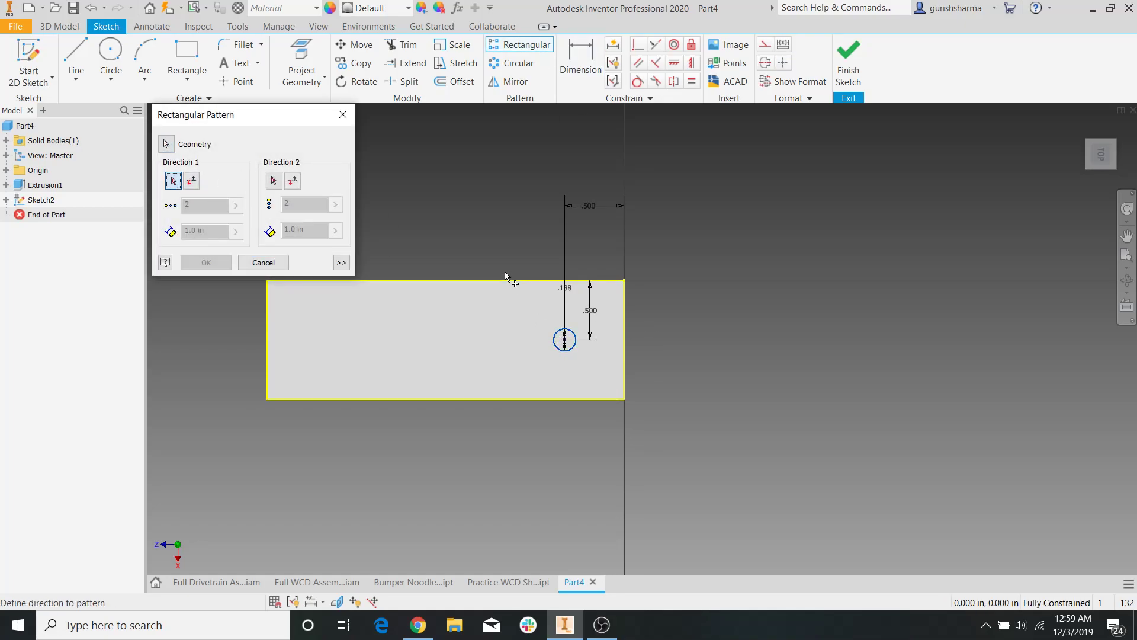
left_click(503, 280)
left_click(209, 209)
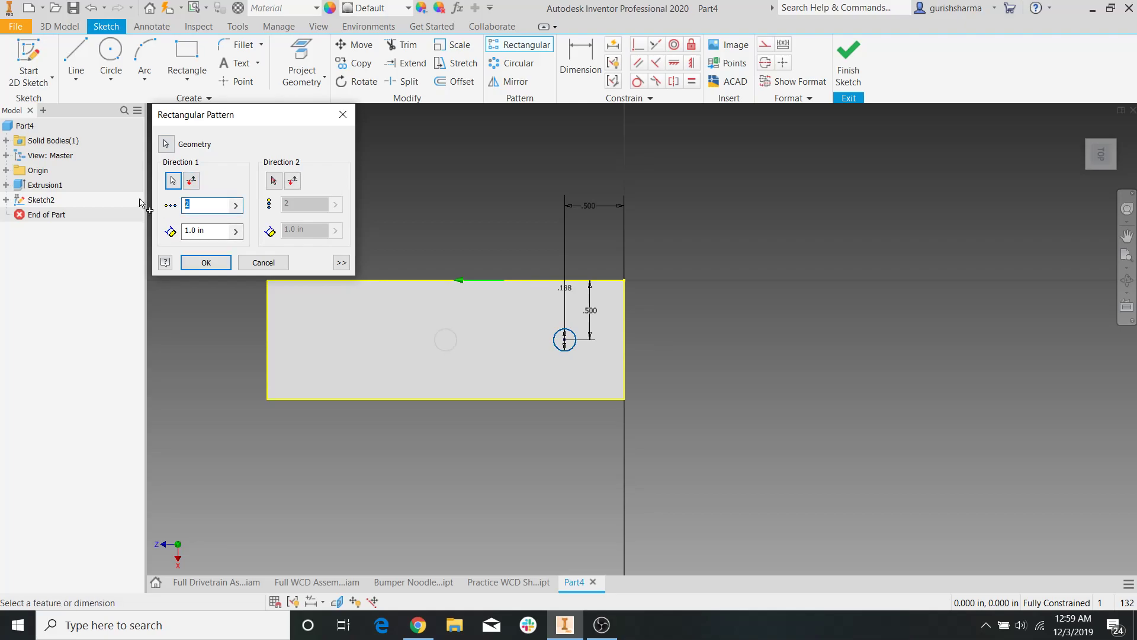
left_click(206, 263)
left_click(848, 64)
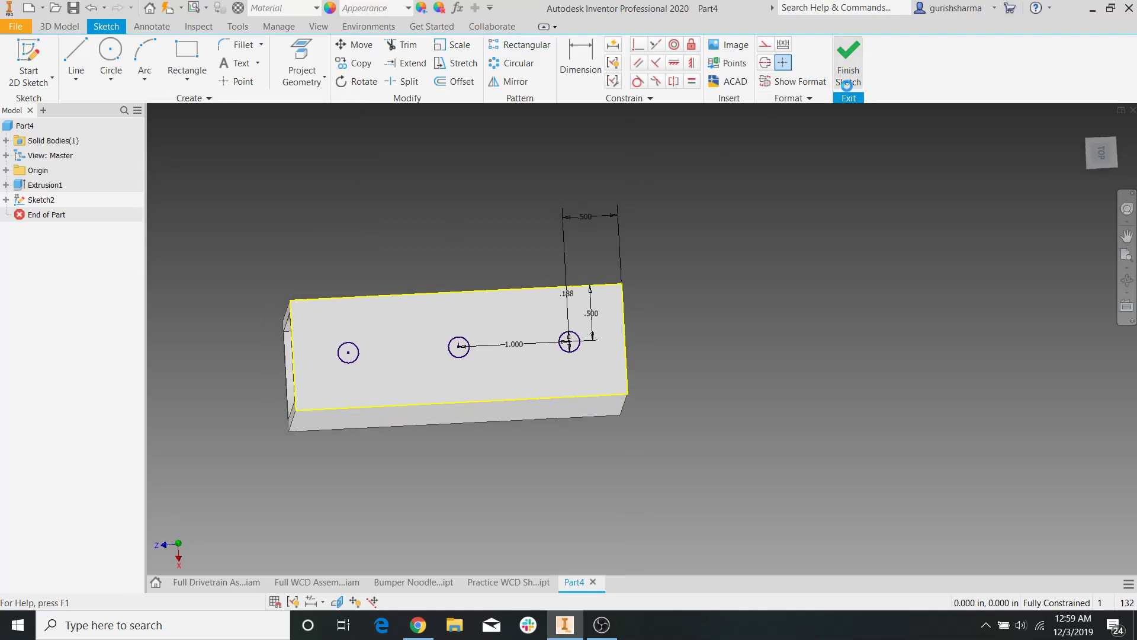
Extrude the three circles 3 in into the tube as a cut to make the mounting holes
left_click(89, 67)
scroll(512, 243, "down", 6)
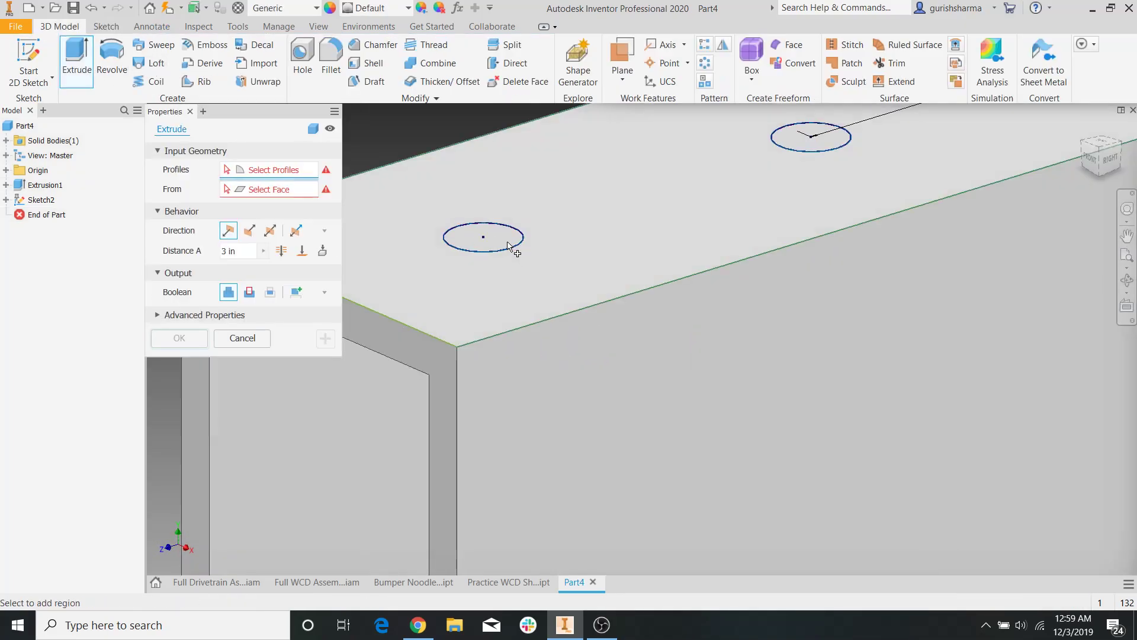
left_click(509, 240)
scroll(507, 239, "up", 3)
scroll(627, 207, "up", 3)
left_click(630, 198)
scroll(713, 215, "down", 3)
scroll(798, 189, "up", 3)
left_click(798, 189)
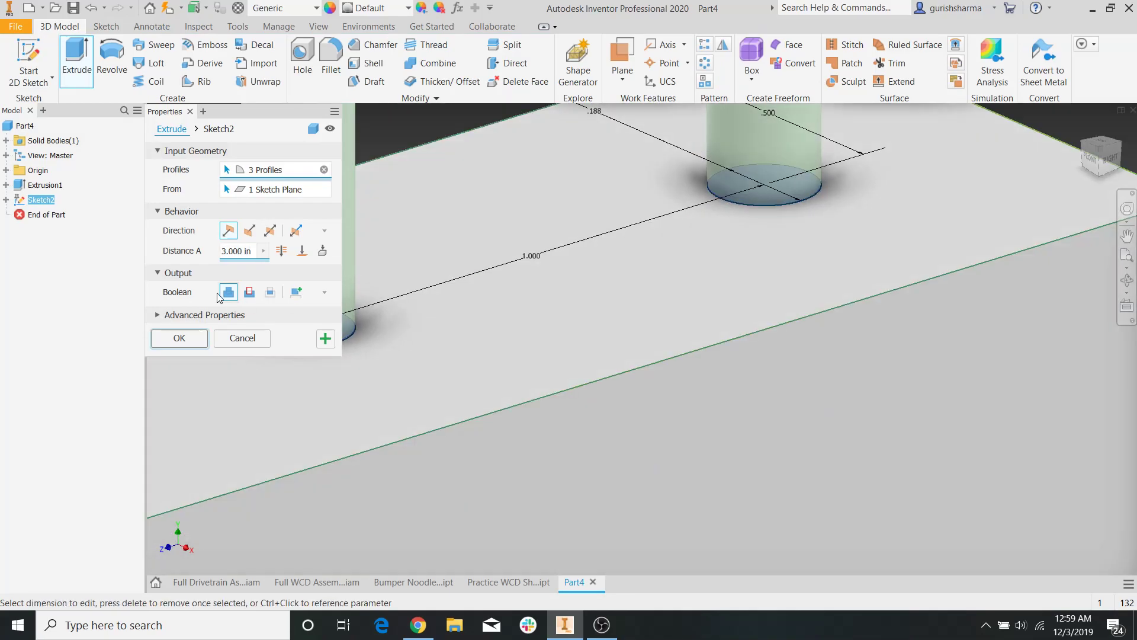
left_click(249, 231)
left_click(179, 338)
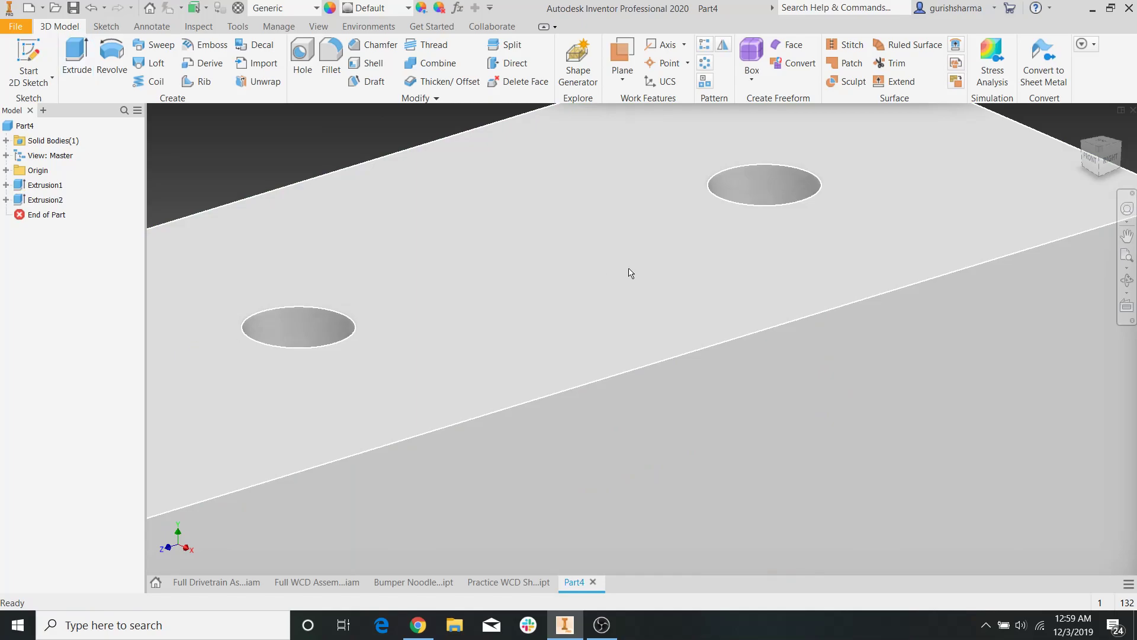
scroll(672, 282, "down", 5)
middle_click_drag(591, 249, 757, 320, "shift")
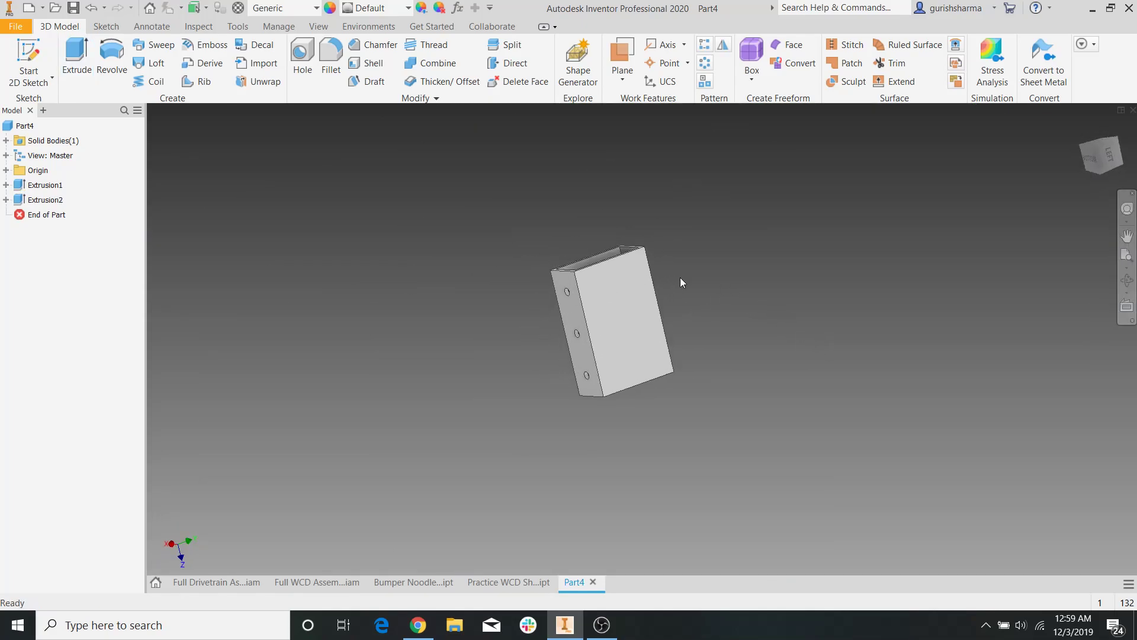
Save the part as End VF Support in the Bumper folder
left_click(17, 27)
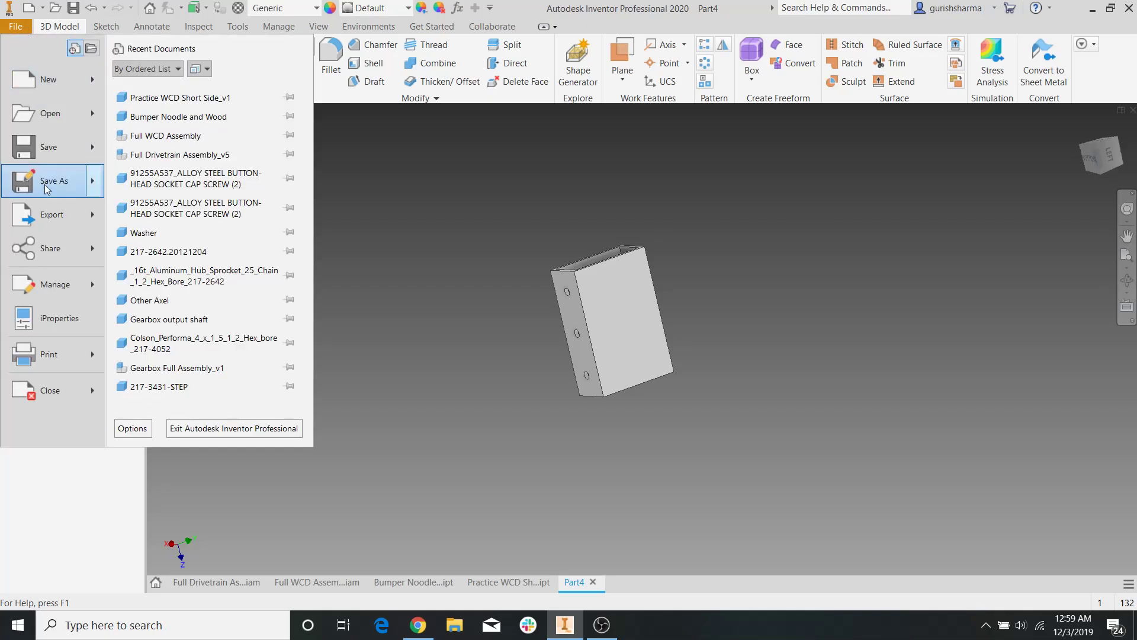
left_click(46, 183)
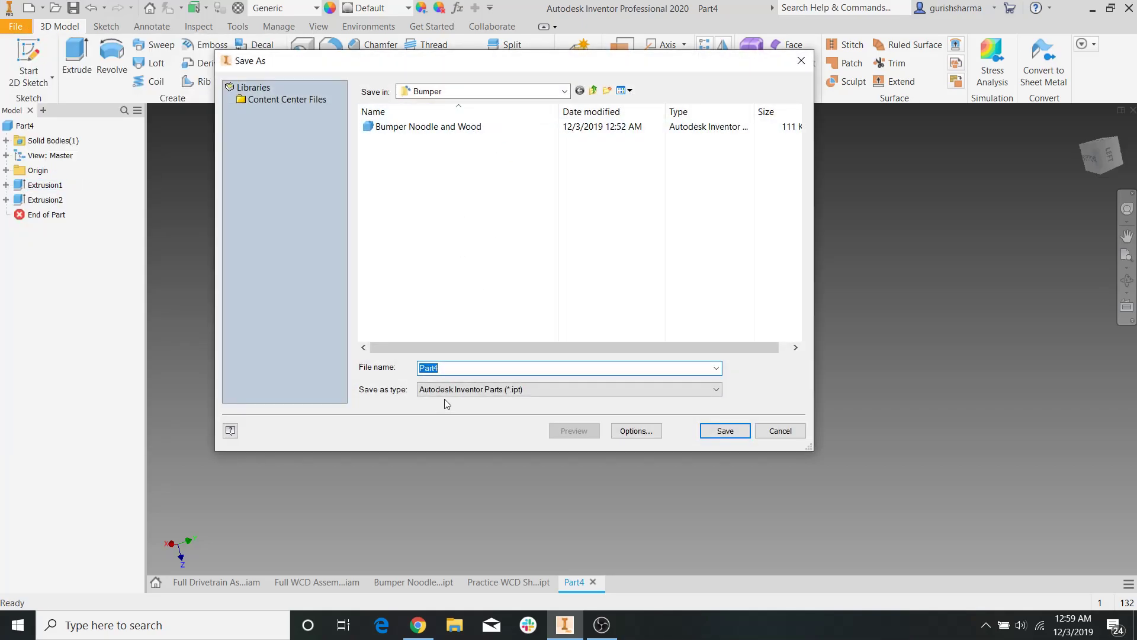
type("End VF Support")
left_click(725, 430)
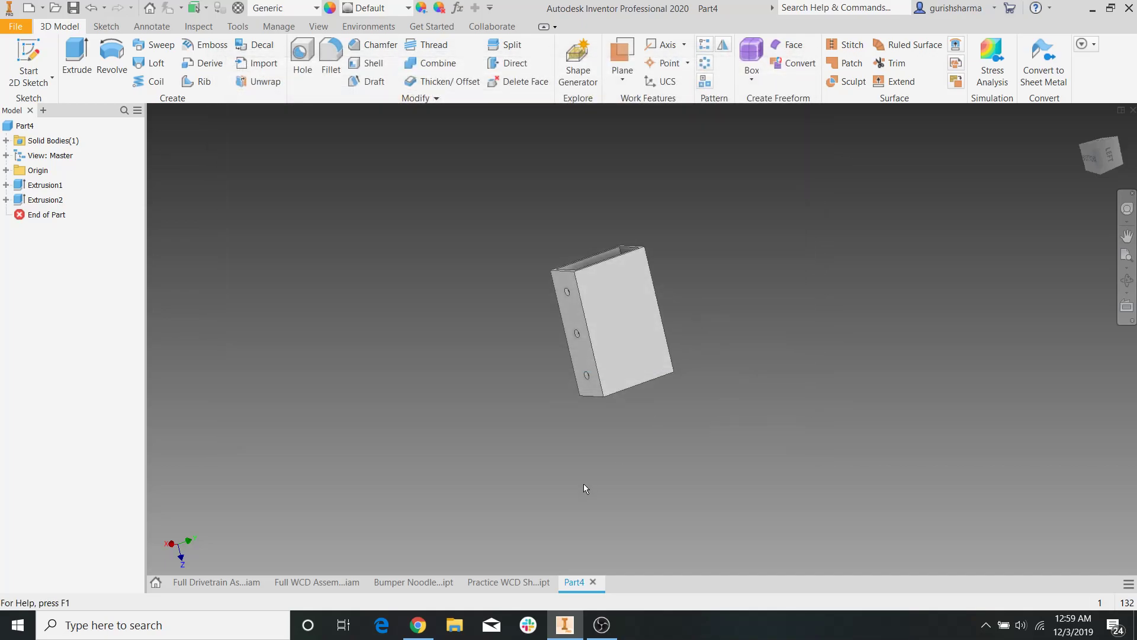
Switch to Full WCD Assembly and load the End VF Support part from the Bumper folder for placement
left_click(326, 582)
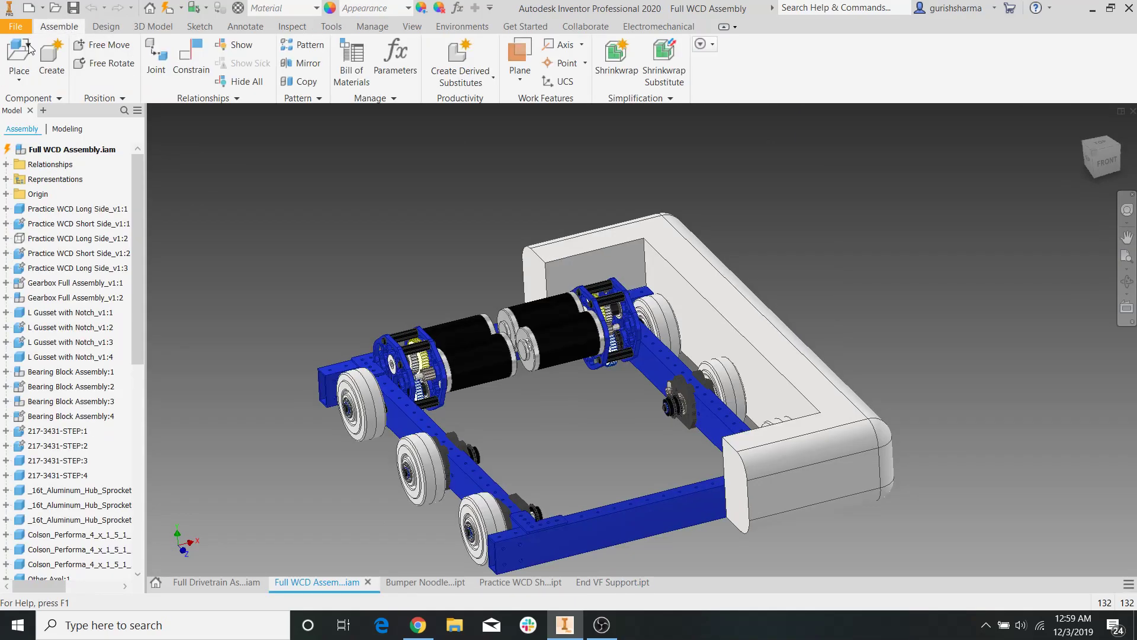
key("p")
left_click(417, 127)
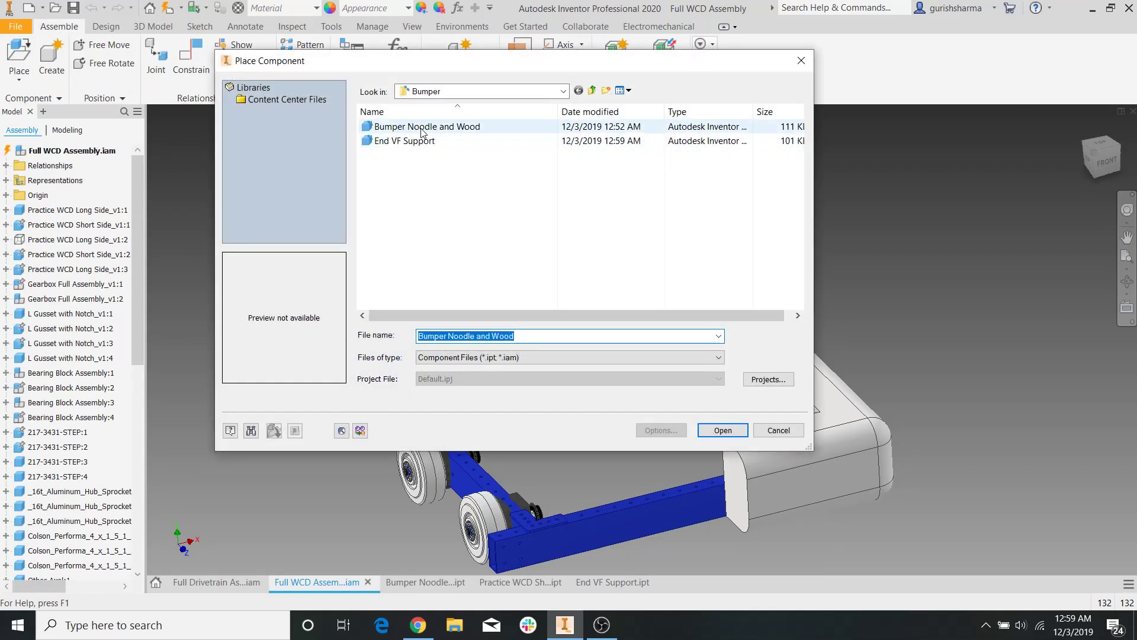
left_click(418, 140)
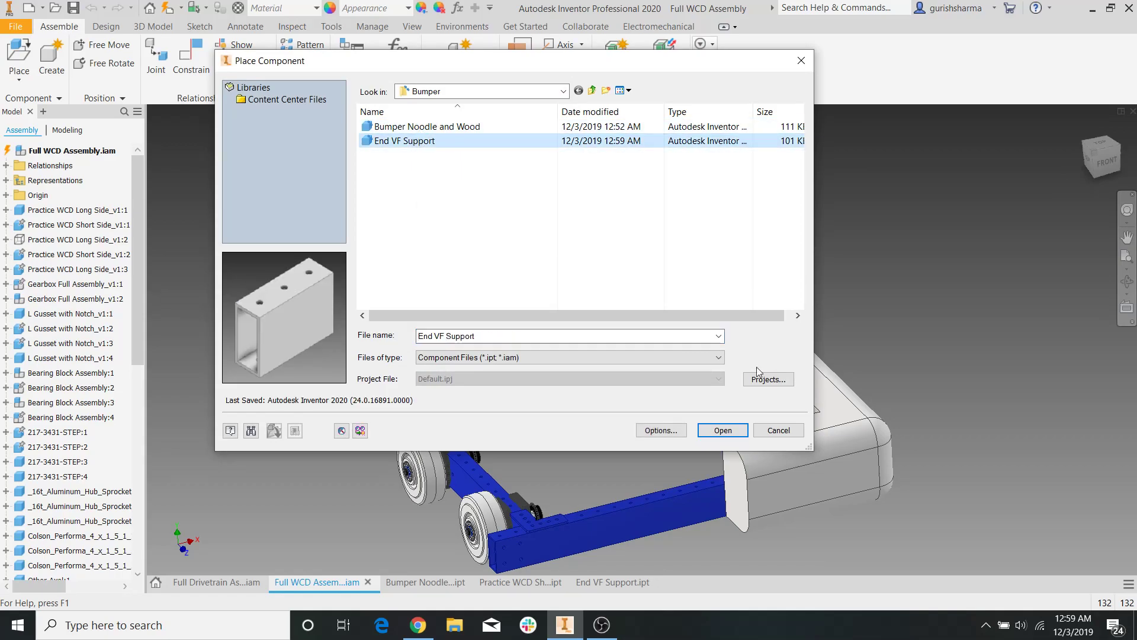
left_click(723, 430)
Rotate the End VF Support 90° about Z and 90° about Y, and place two instances, one above and one beside the bumper
scroll(580, 178, "down", 5)
right_click(572, 184)
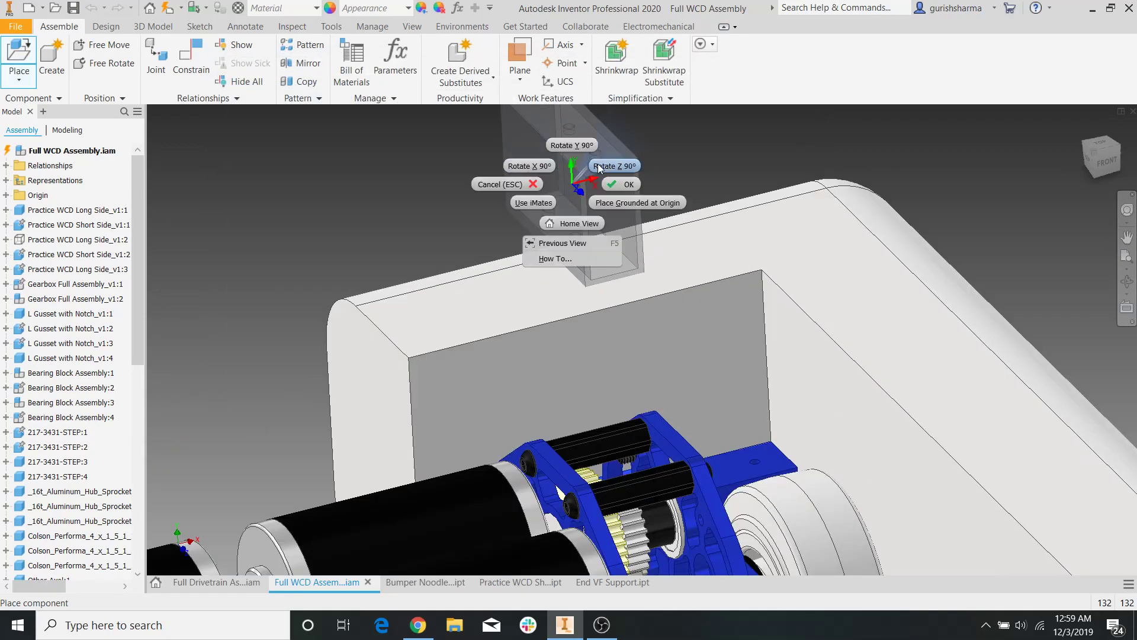
left_click(609, 165)
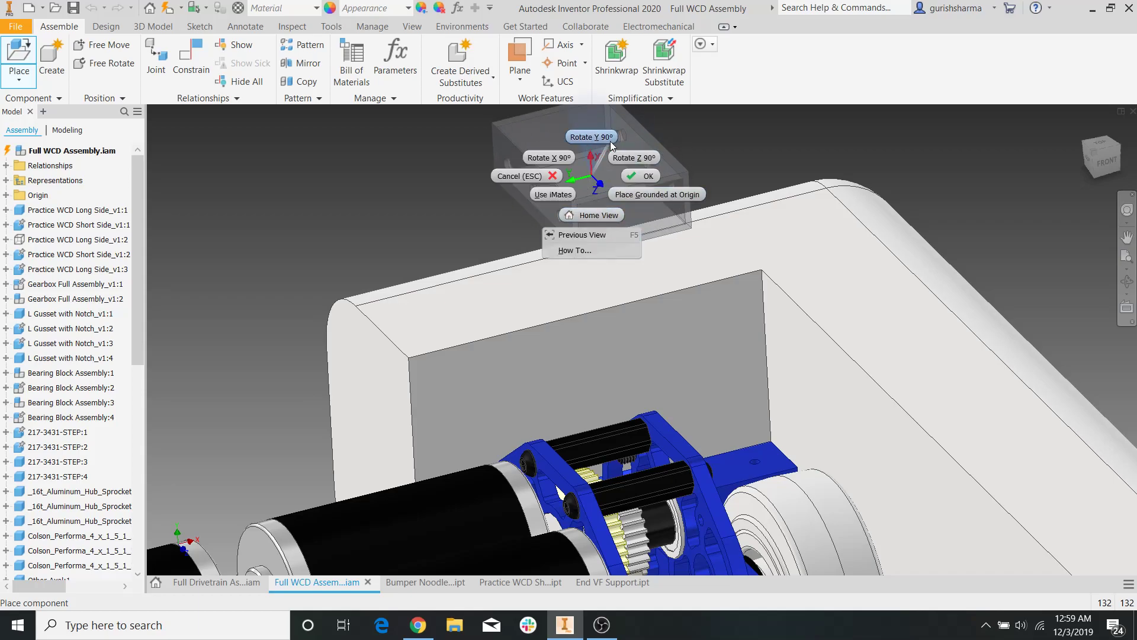
left_click(591, 137)
scroll(605, 152, "up", 2)
left_click(605, 152)
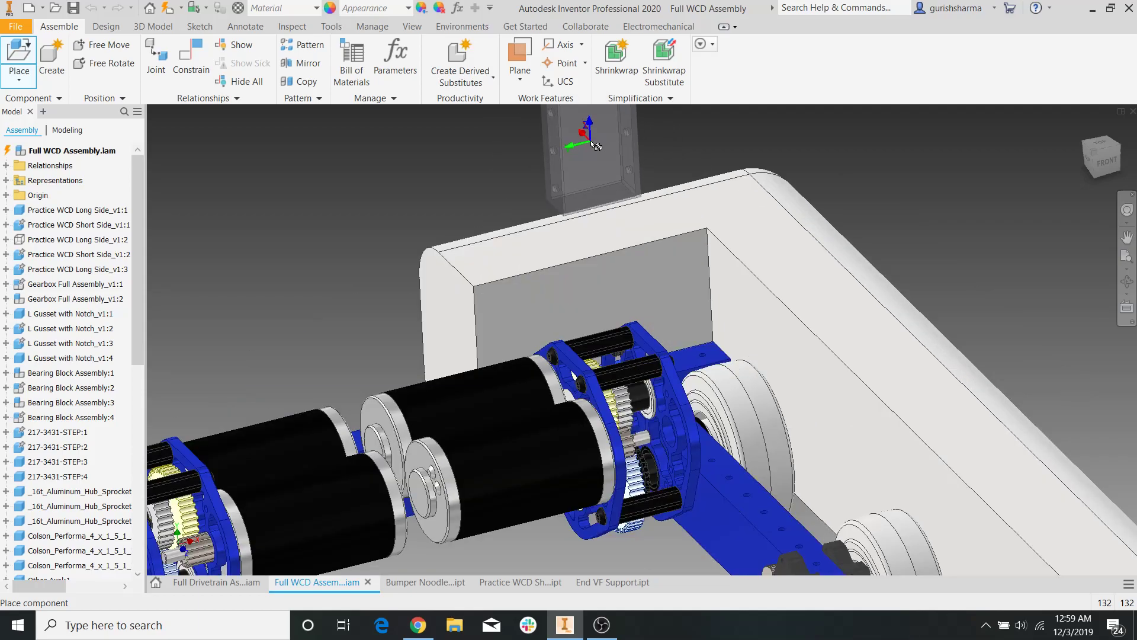
scroll(605, 152, "up", 2)
left_click(1075, 342)
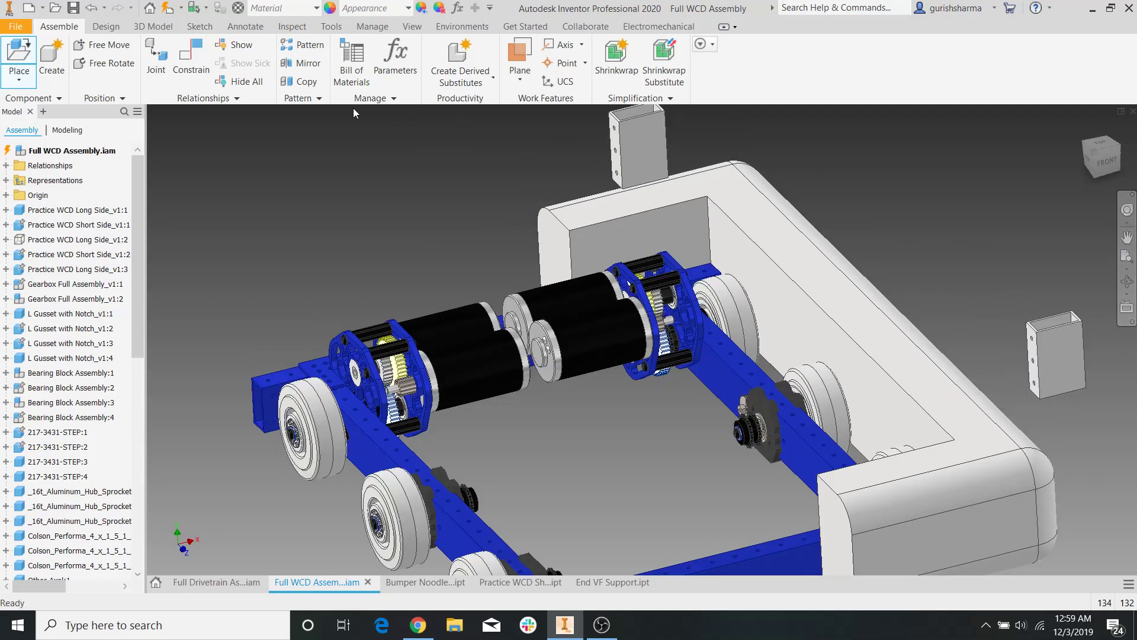
key("Escape")
Mate the open end face of one End VF Support to the top face of the short frame rail near the gearboxes
left_click(187, 67)
middle_click_drag(642, 244, 522, 199, "shift")
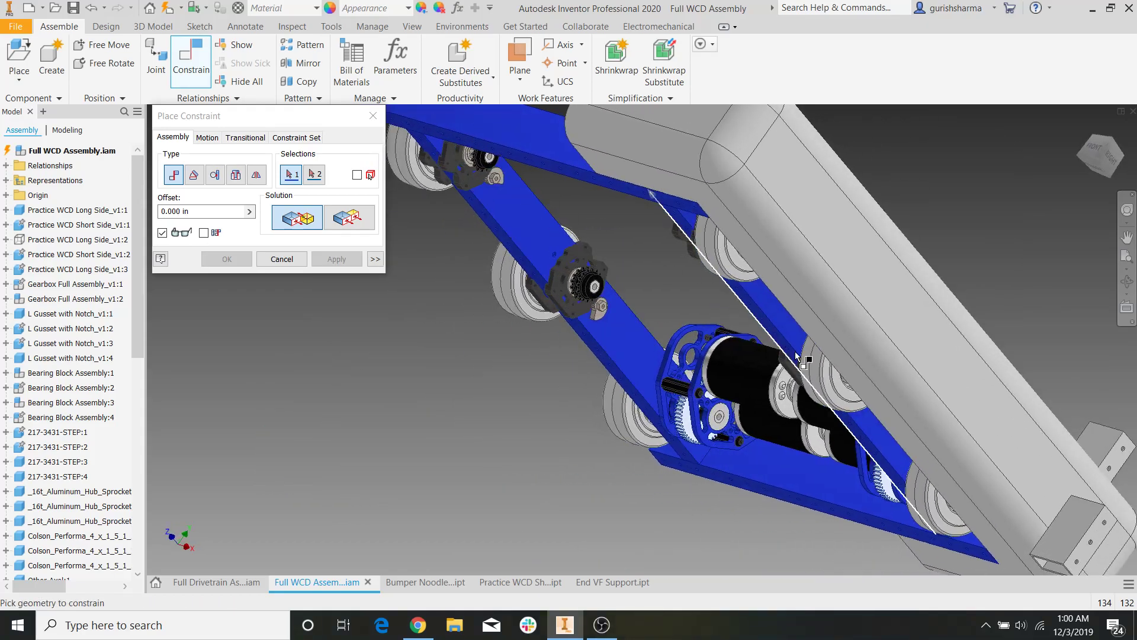
middle_click_drag(853, 397, 616, 237)
scroll(762, 405, "down", 5)
left_click(759, 400)
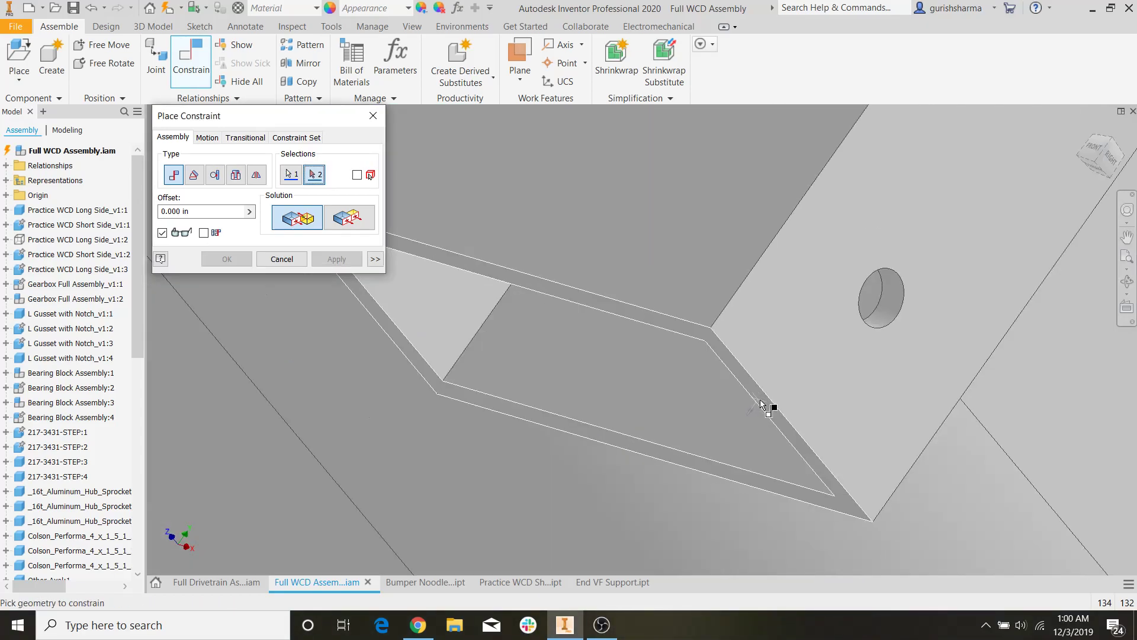
scroll(759, 400, "up", 6)
middle_click_drag(759, 400, 675, 452, "shift")
scroll(600, 247, "down", 6)
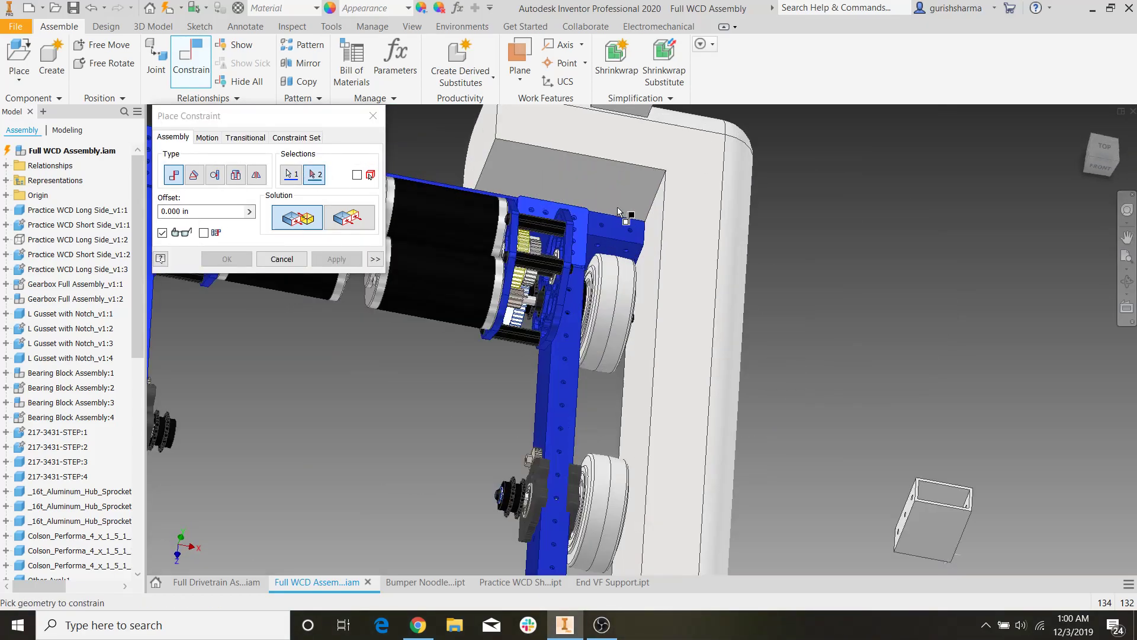
left_click(599, 247)
left_click(331, 261)
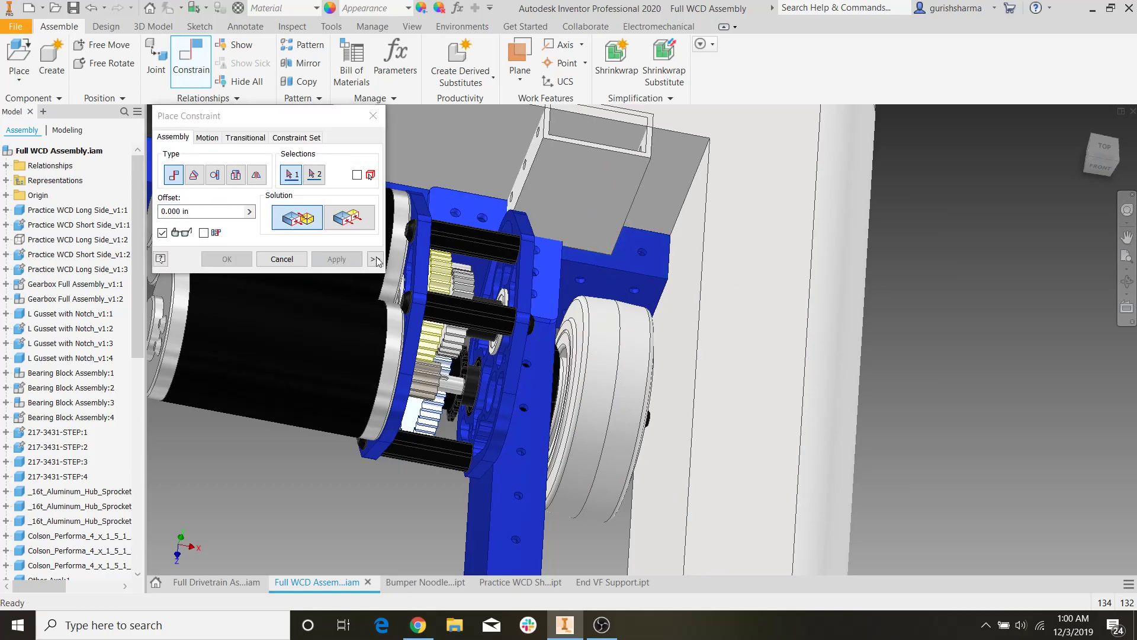
Constrain the other End VF Support to the short frame rail by the gearboxes using the Flush solution with 0 in offset
scroll(677, 267, "up", 6)
middle_click_drag(678, 267, 387, 201, "shift")
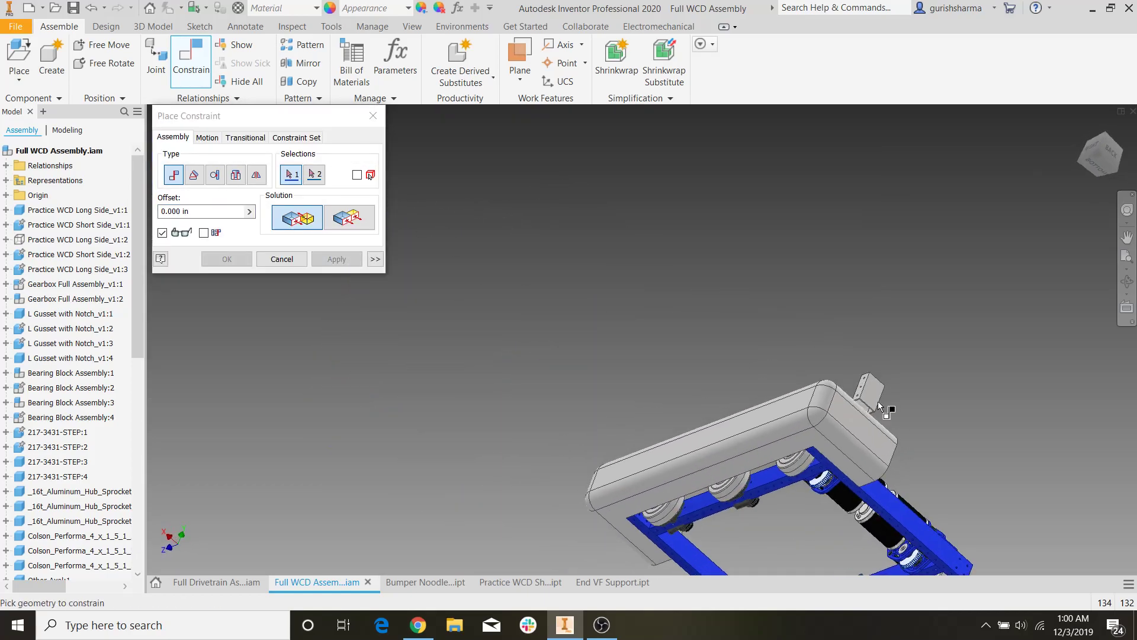
scroll(875, 406, "down", 7)
left_click(841, 367)
scroll(840, 366, "up", 6)
middle_click_drag(728, 381, 682, 324, "shift")
scroll(683, 324, "down", 6)
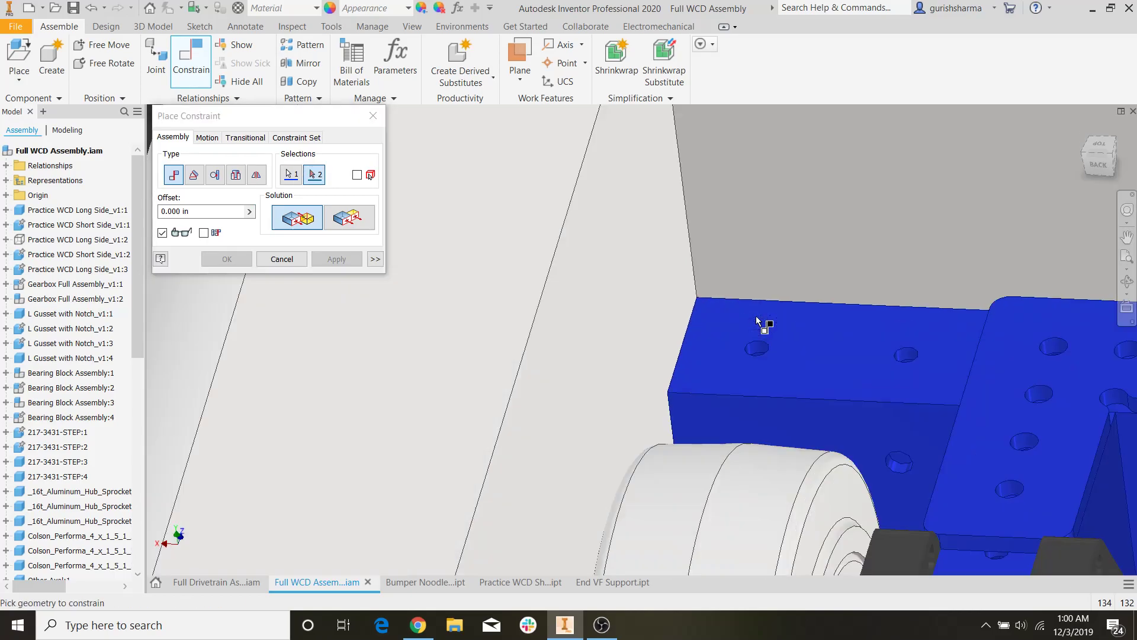
left_click(752, 329)
left_click(350, 218)
left_click(336, 259)
left_click(337, 259)
Constrain the gearbox-end support's broad face flush with the inner side face of the short frame rail
scroll(563, 220, "up", 6)
left_click_drag(641, 303, 411, 290)
scroll(423, 275, "down", 7)
left_click(381, 299)
scroll(425, 379, "down", 5)
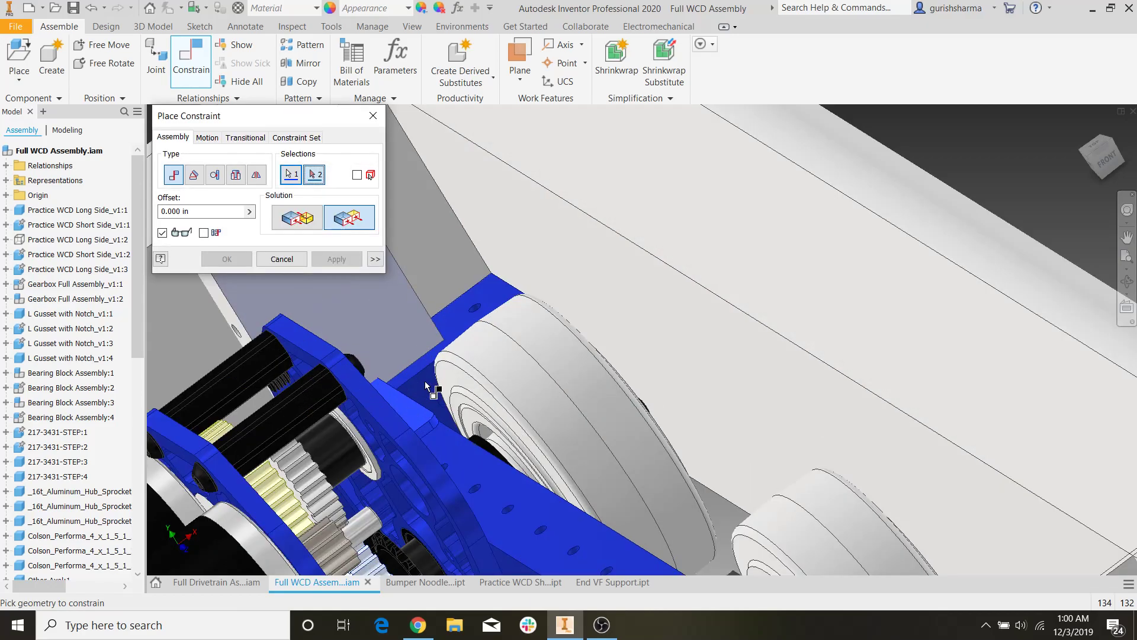
left_click(432, 395)
left_click(356, 257)
Mate the gearbox-end support's narrow drilled face to the bumper's long inner face with 0 in offset
scroll(392, 255, "up", 7)
left_click(299, 219)
scroll(507, 221, "up", 4)
middle_click_drag(507, 221, 527, 183, "shift")
scroll(560, 177, "down", 6)
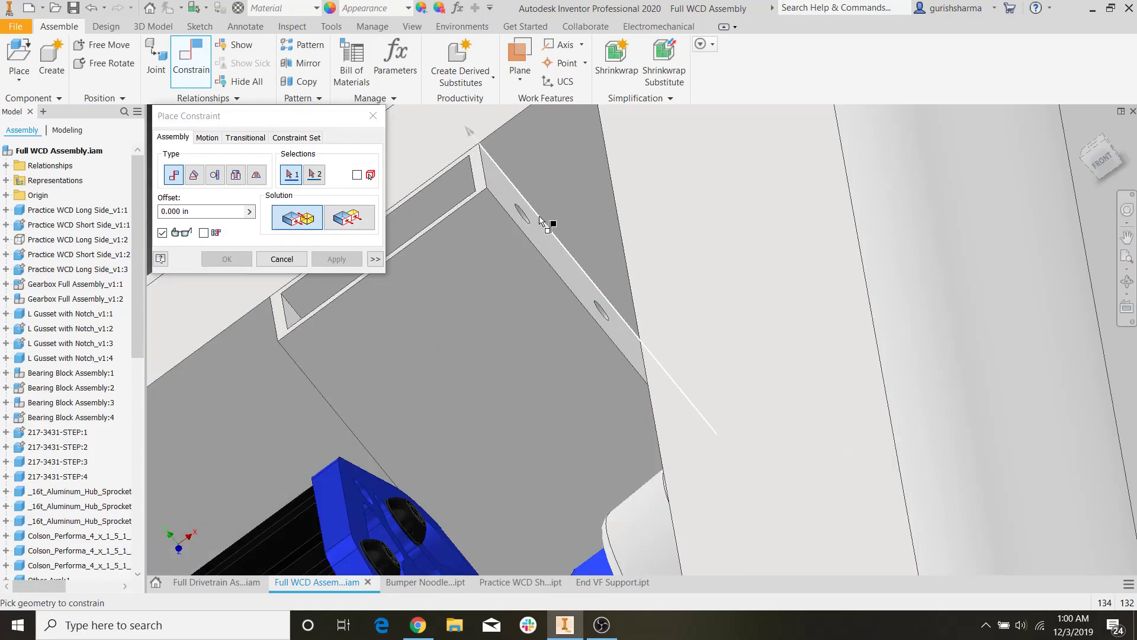
left_click(539, 231)
scroll(539, 230, "up", 4)
middle_click_drag(538, 233, 595, 235, "shift")
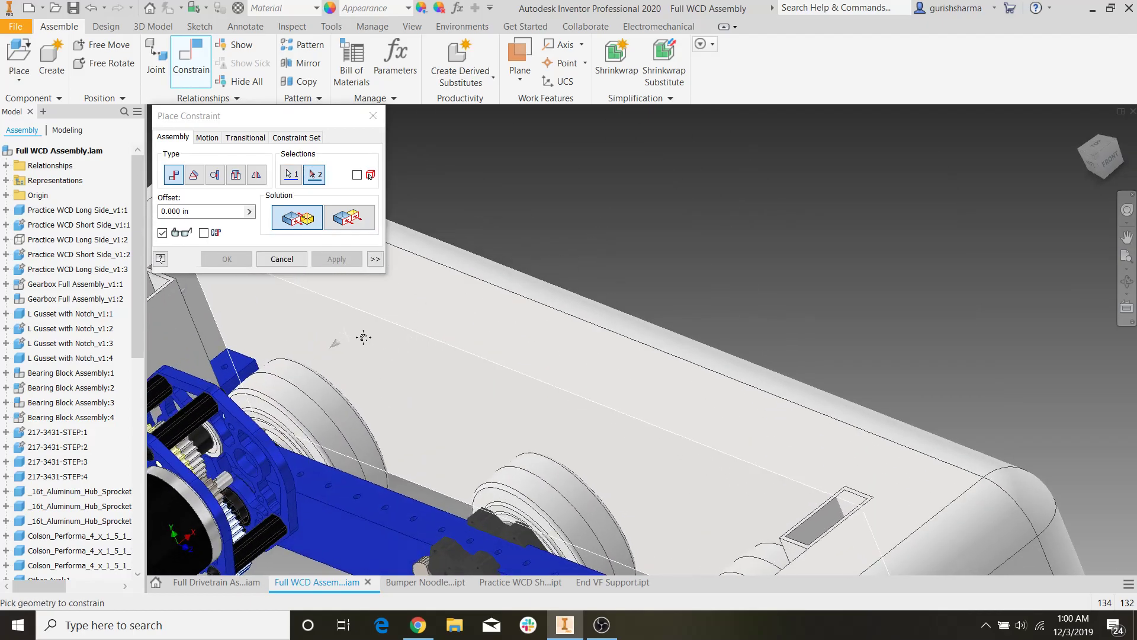
middle_click_drag(394, 349, 669, 325, "shift")
left_click(622, 312)
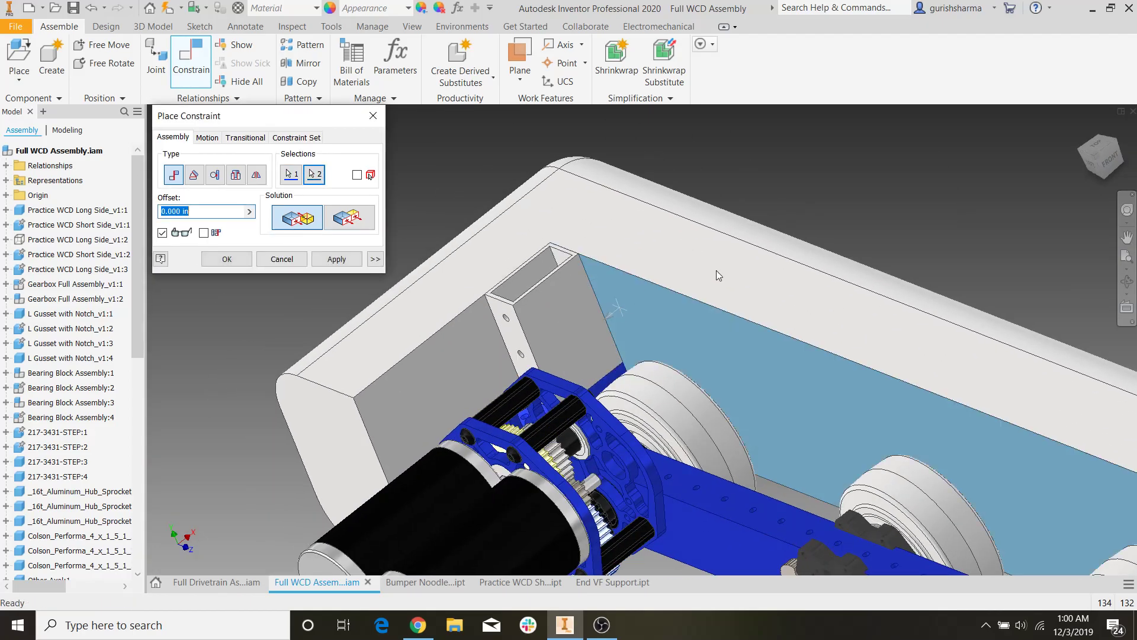
left_click(351, 261)
Mate the support at the opposite frame end to the bumper's long inner face with 0 in offset and finish constraining
scroll(530, 272, "up", 5)
middle_click_drag(644, 249, 633, 286, "shift")
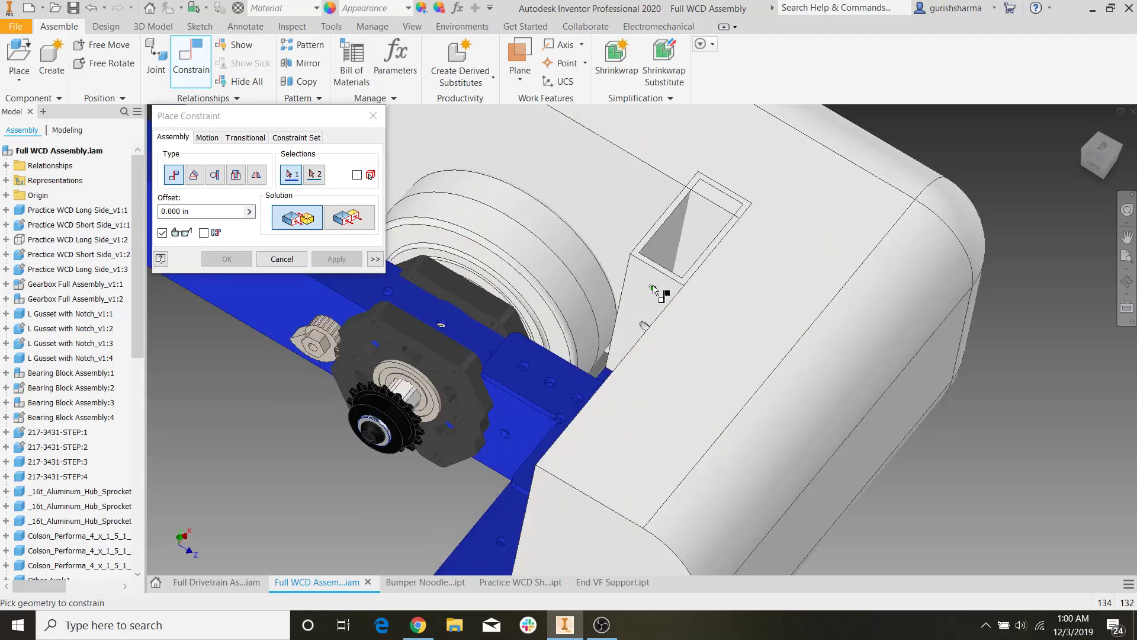
scroll(657, 290, "up", 3)
middle_click_drag(658, 290, 735, 296, "shift")
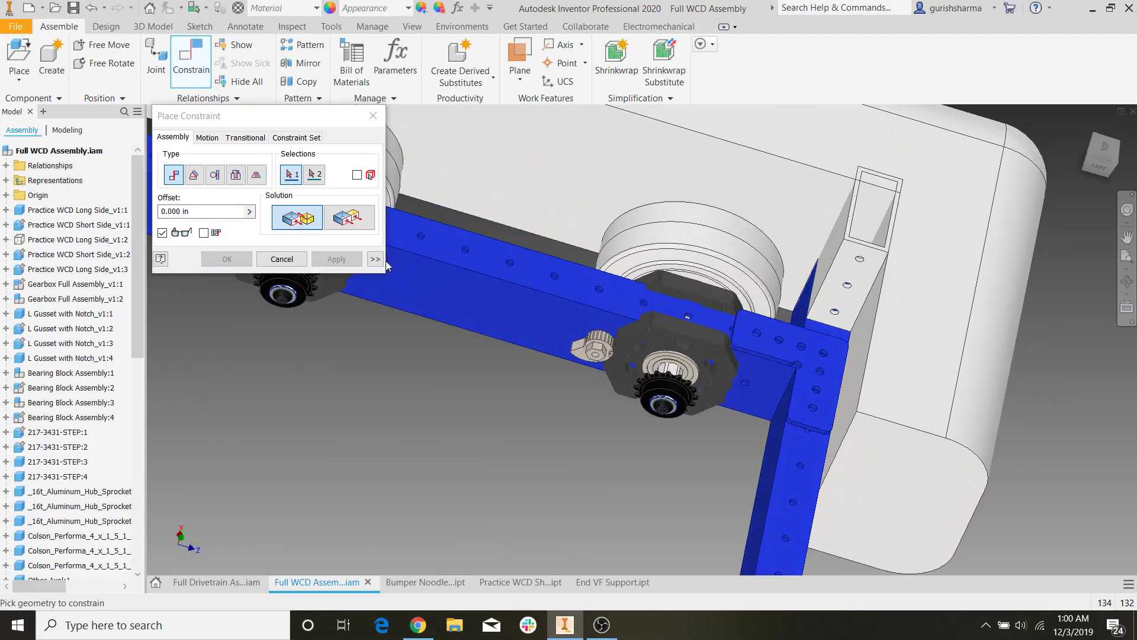
left_click(288, 260)
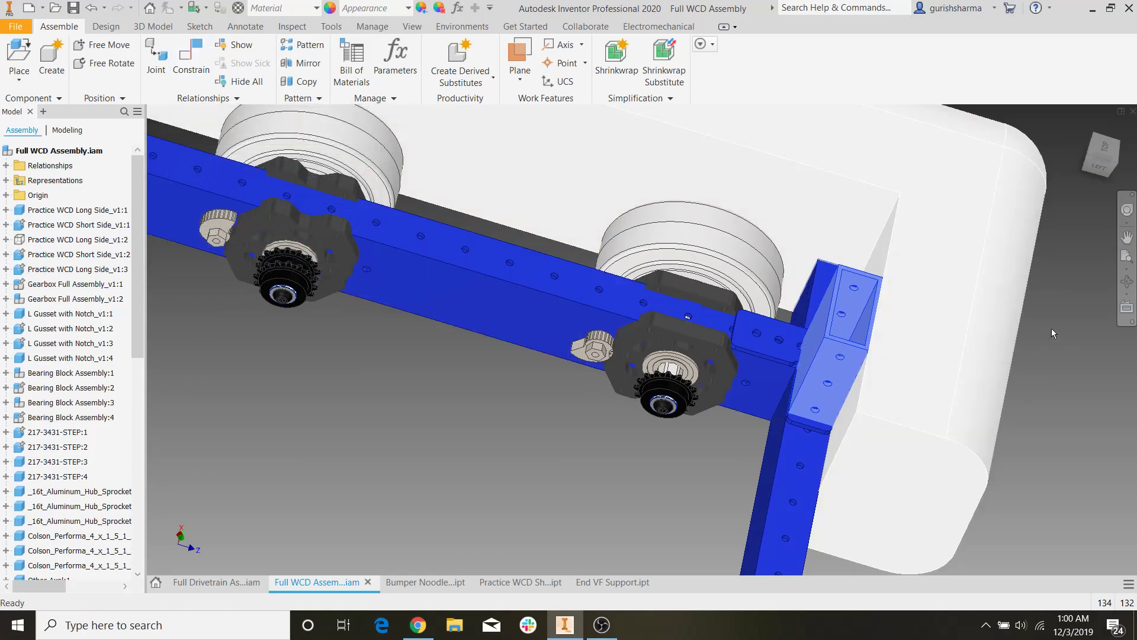
left_click(194, 71)
left_click(786, 191)
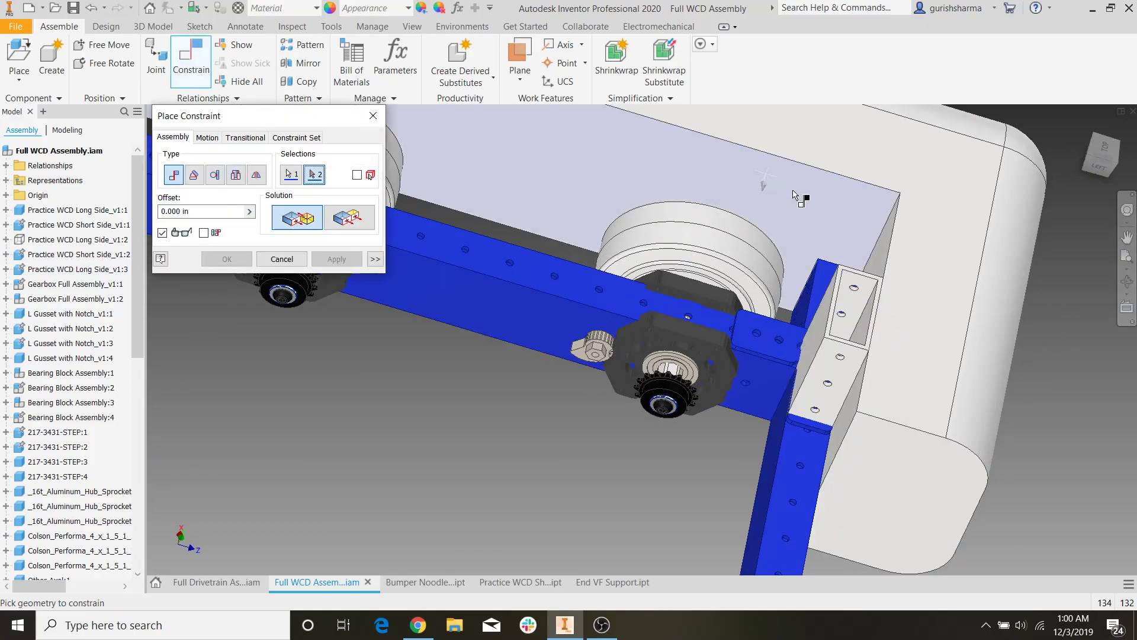
scroll(789, 192, "up", 4)
middle_click_drag(791, 194, 807, 229, "shift")
scroll(814, 234, "up", 6)
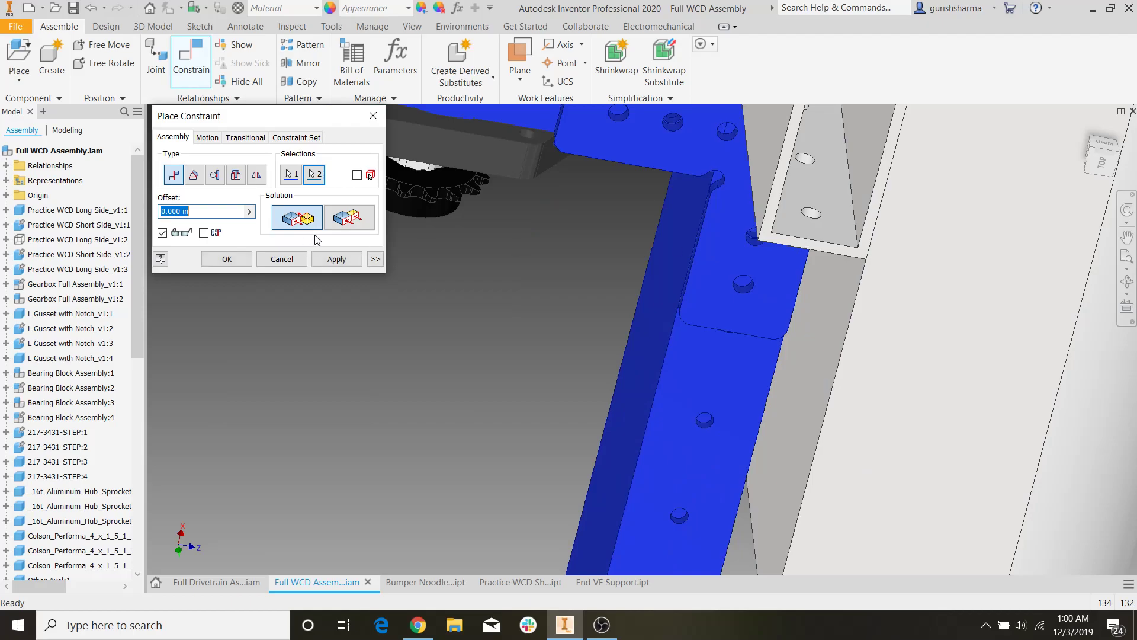
left_click(332, 261)
left_click(373, 112)
Inspect the two placed supports and the span of long frame rail between them
scroll(617, 292, "up", 6)
middle_click_drag(616, 292, 514, 309, "shift")
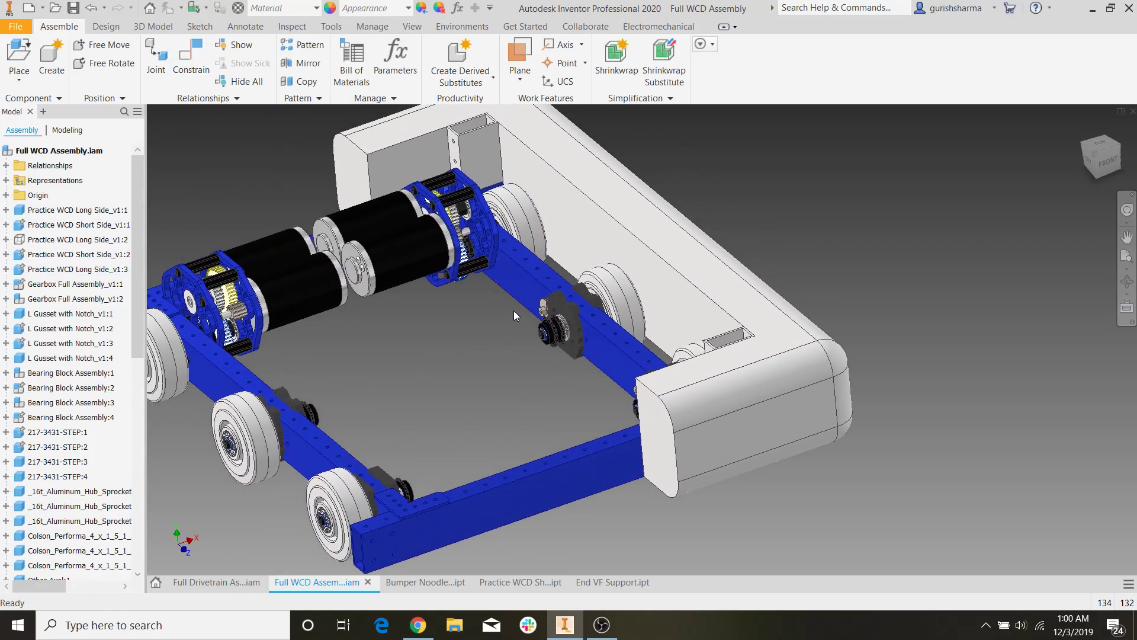
scroll(497, 155, "up", 4)
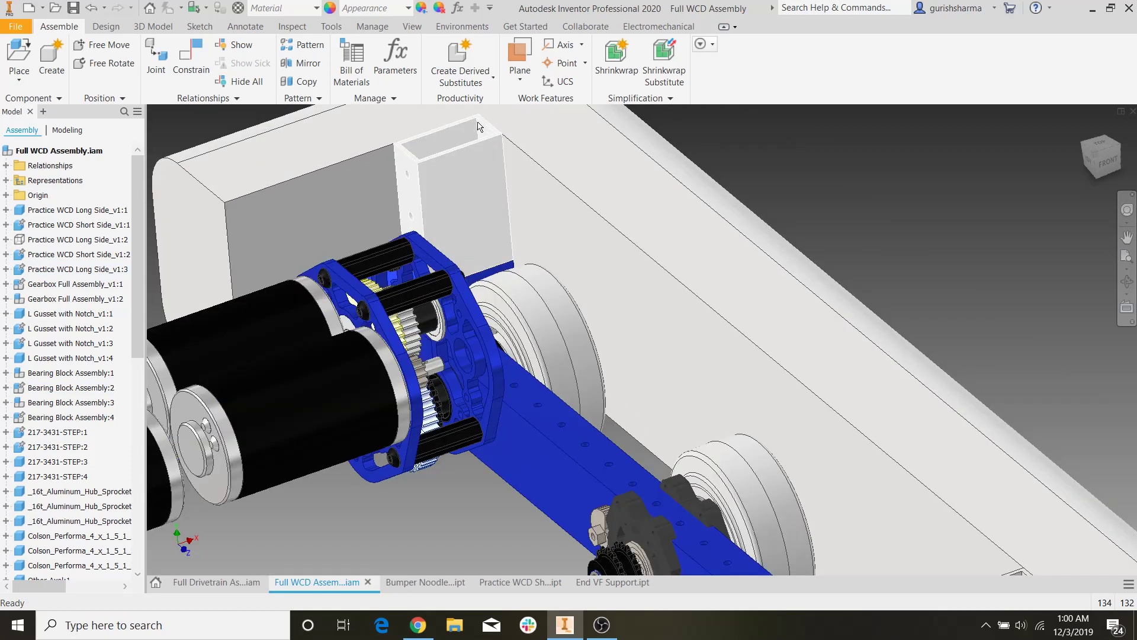
scroll(984, 494, "down", 3)
middle_click_drag(977, 491, 691, 323)
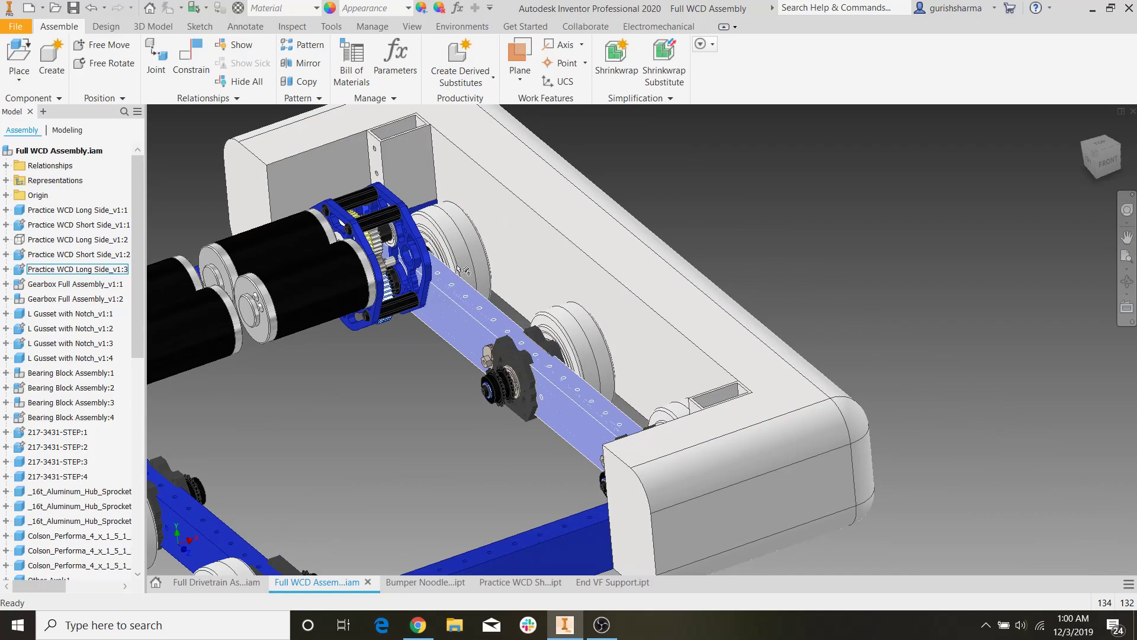
key("Escape")
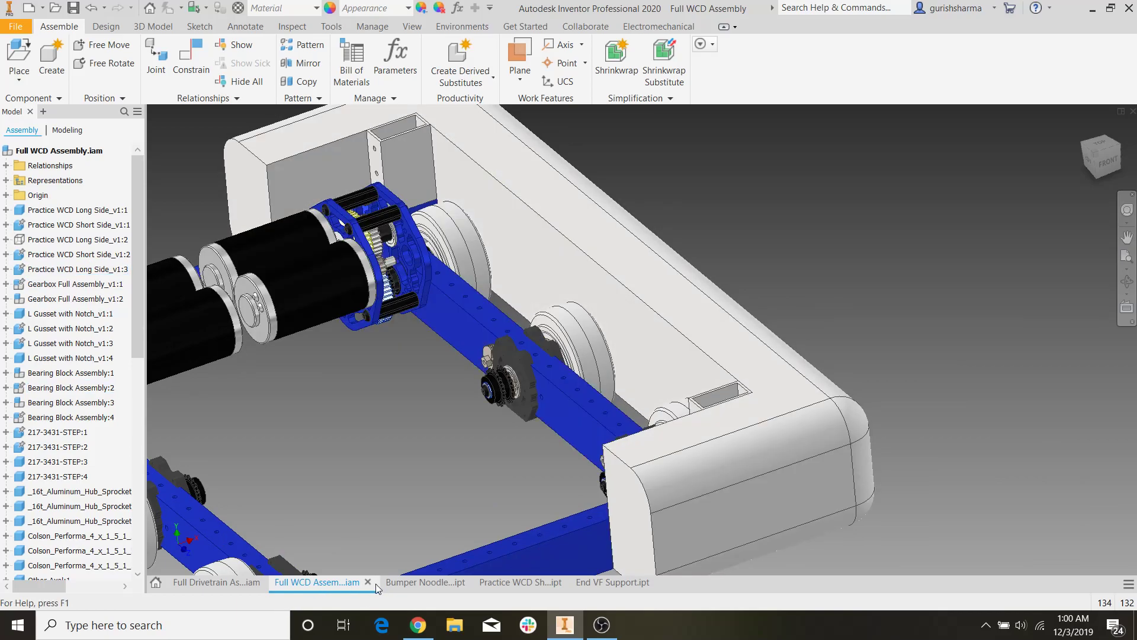
Examine the tube and gusset bumper mounts between the wheels in Full Drivetrain Assembly_v5, and return to Full WCD Assembly
left_click(196, 585)
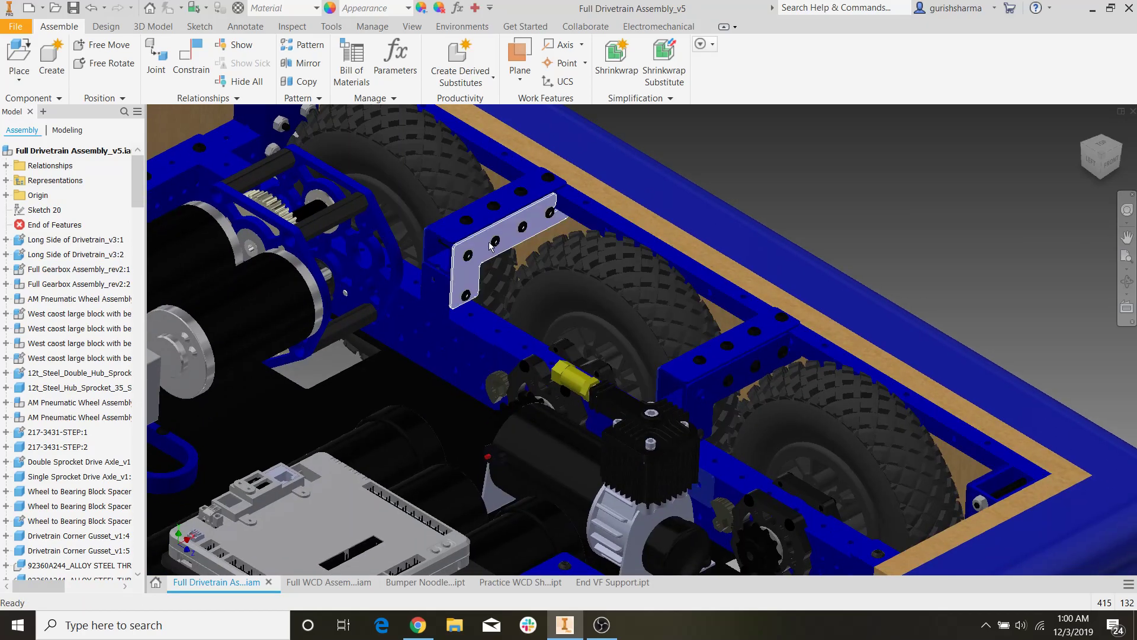
scroll(465, 274, "up", 3)
left_click(417, 352)
left_click(408, 252)
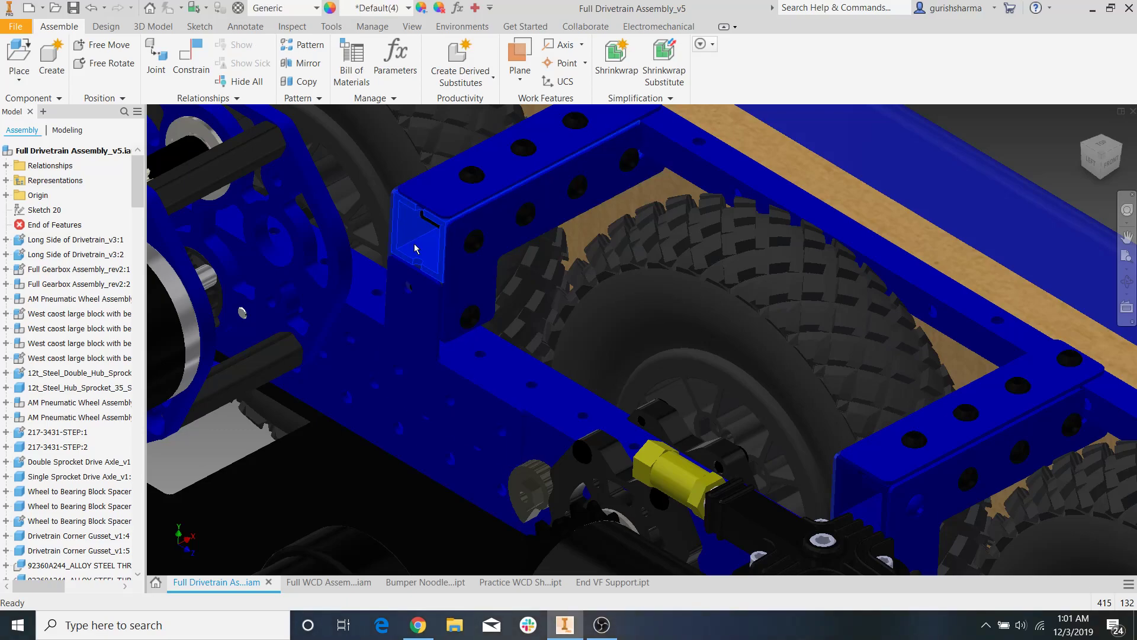
scroll(714, 288, "down", 3)
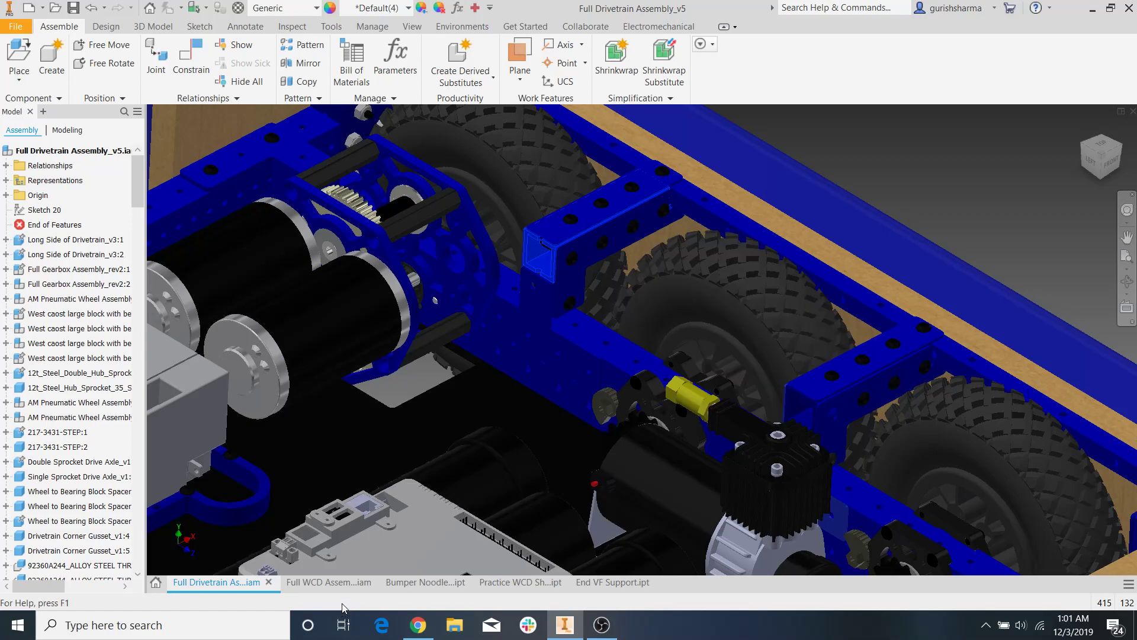
left_click(333, 585)
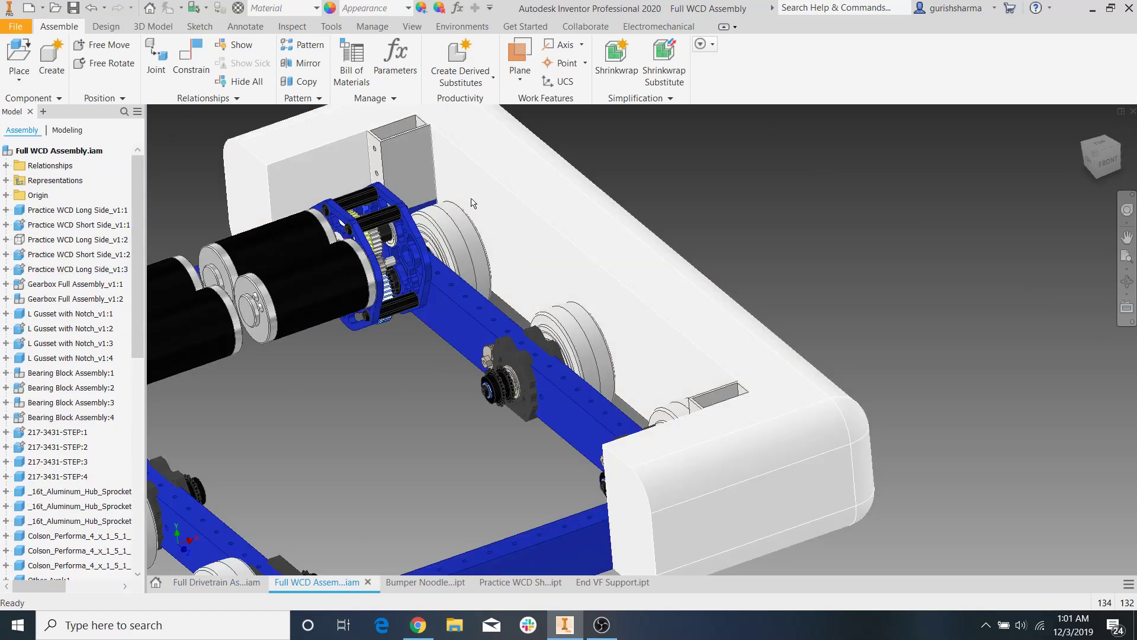
Measure the distance from the bumper's top face to the underside of the long frame rail
left_click(403, 165)
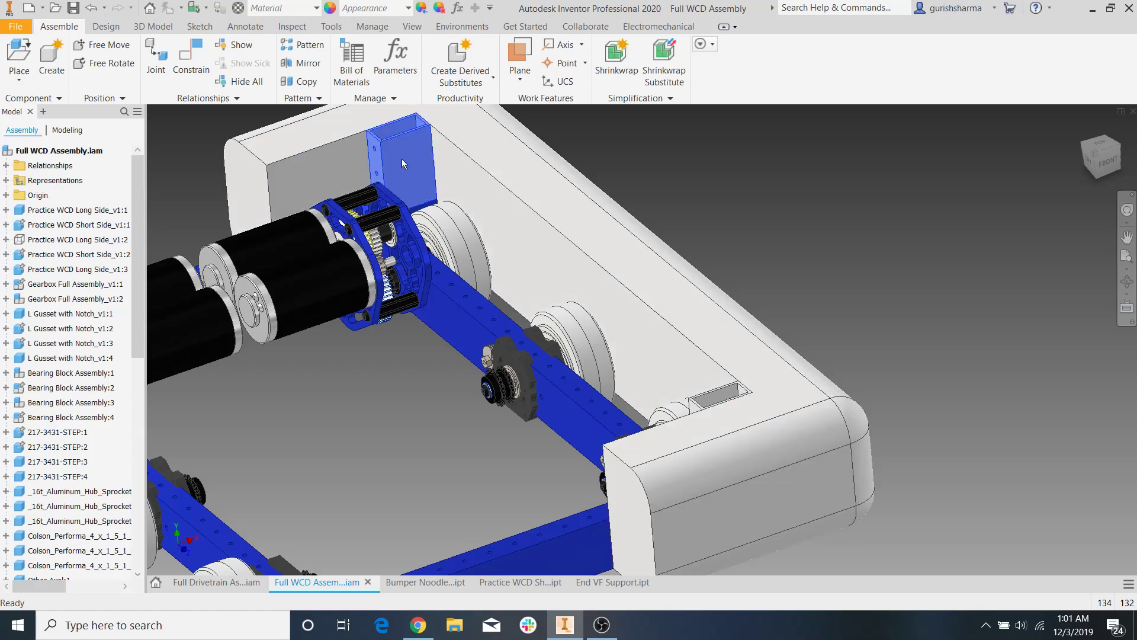
middle_click_drag(546, 279, 456, 291, "shift")
left_click(286, 310)
middle_click_drag(319, 277, 453, 264)
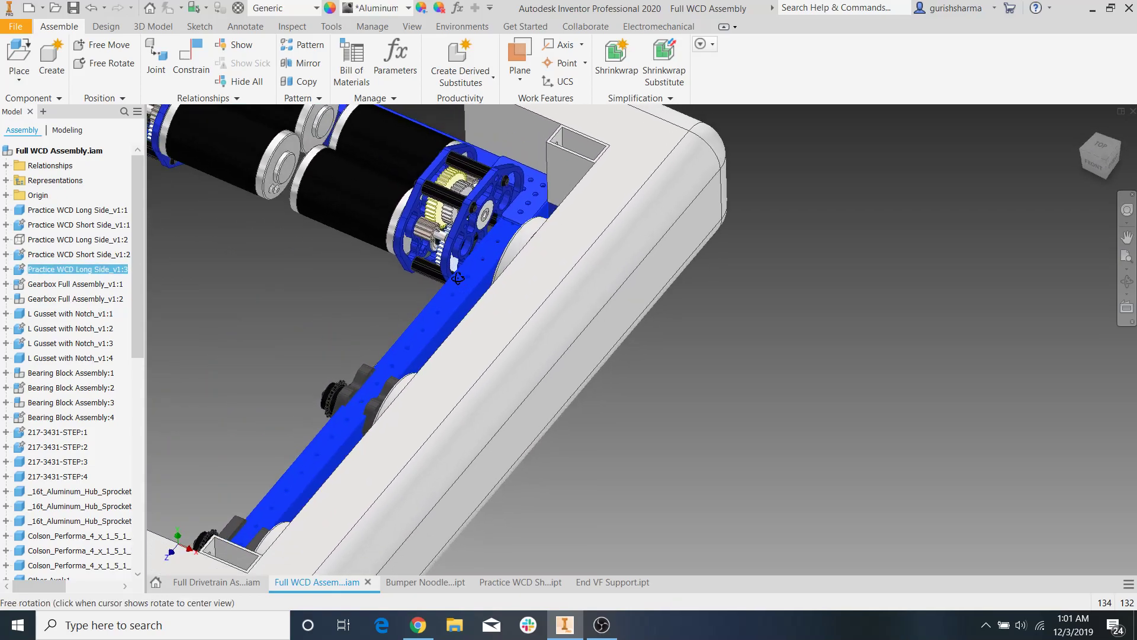
left_click(622, 365)
left_click(292, 27)
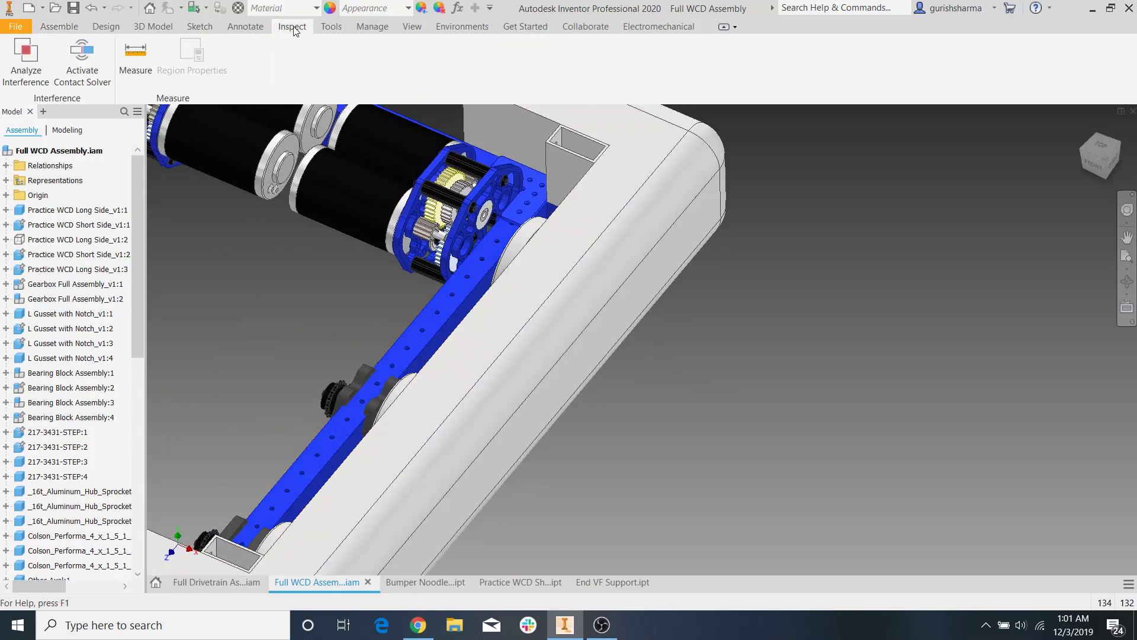
left_click(135, 52)
left_click(530, 323)
middle_click_drag(541, 322, 552, 151, "shift")
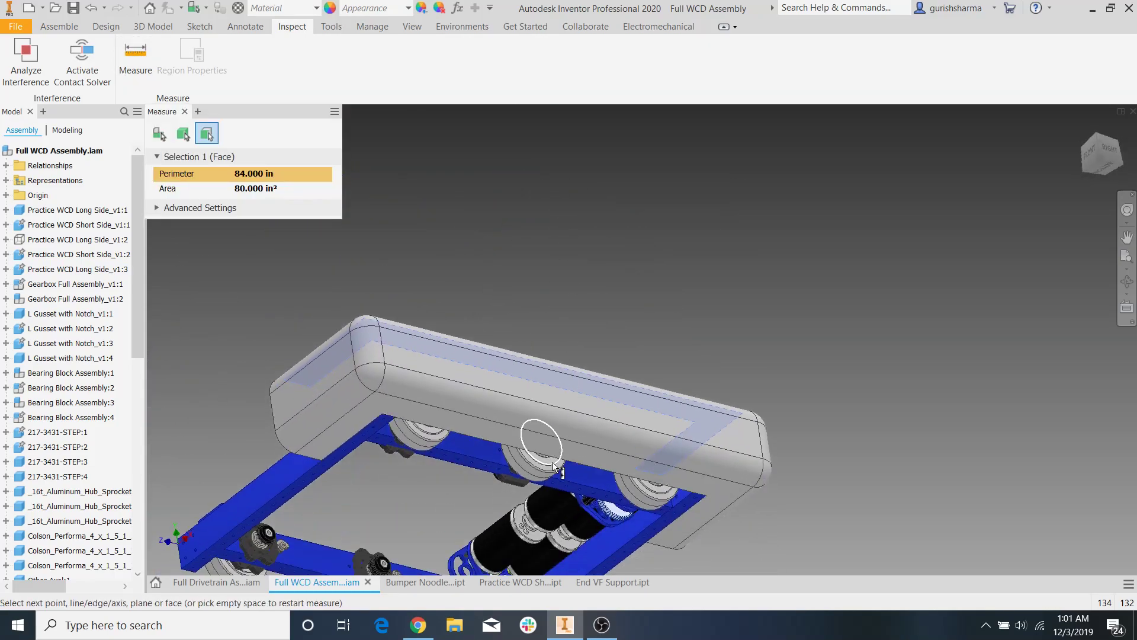
scroll(546, 450, "down", 5)
left_click(599, 515)
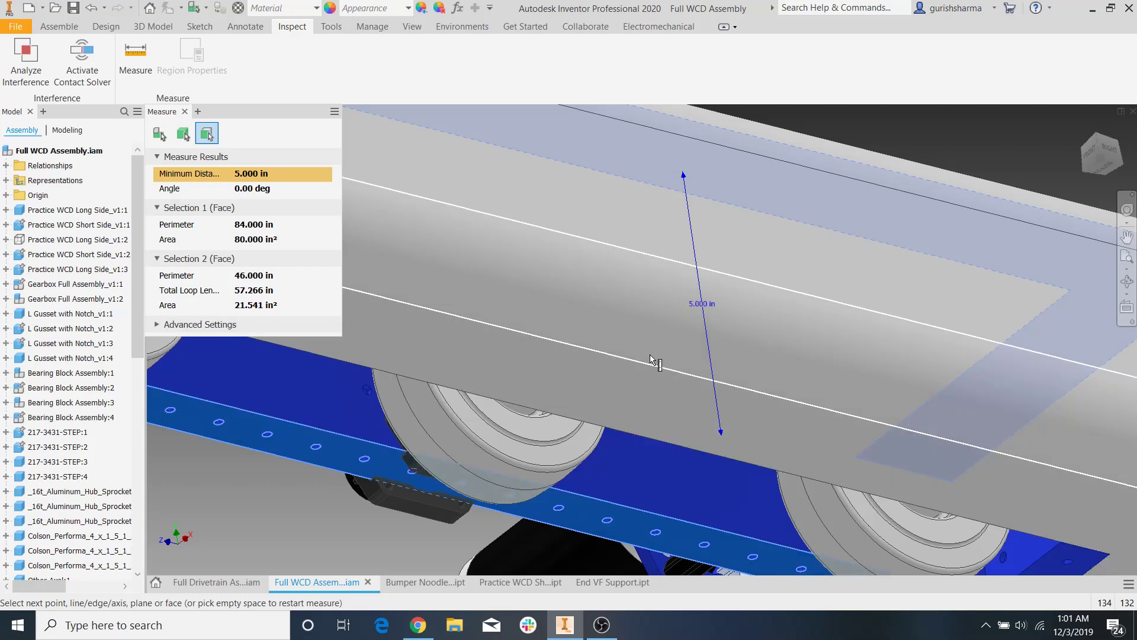
Close the measurement and examine the space between the long frame rail and the bumper around the wheels
scroll(539, 356, "down", 5)
middle_click_drag(539, 350, 485, 314, "shift")
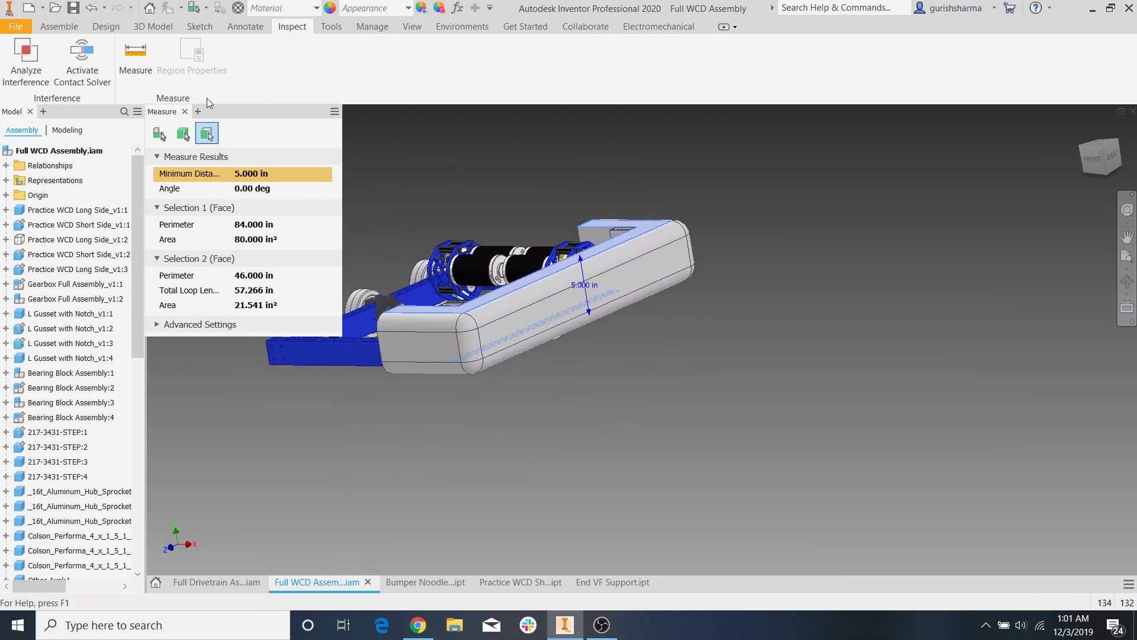
left_click(186, 112)
middle_click_drag(514, 213, 637, 163, "shift")
scroll(559, 156, "up", 5)
left_click(514, 120)
middle_click_drag(637, 163, 610, 207, "shift")
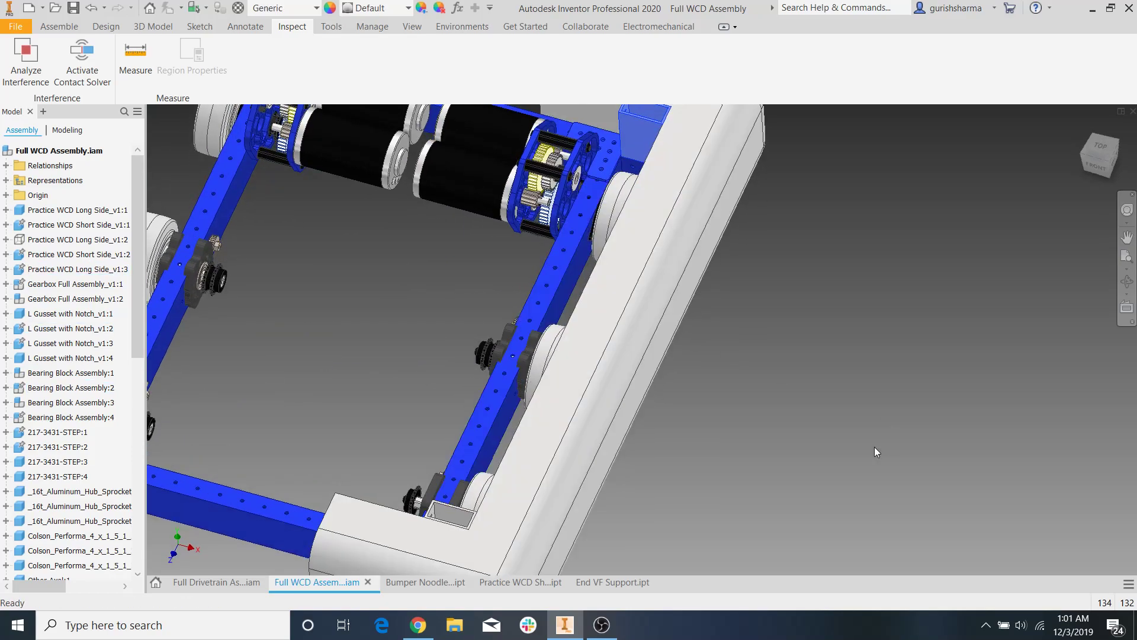
Save a copy of the End VF Support part as "Between Wheels VF Support" in the Bumper folder
left_click(601, 584)
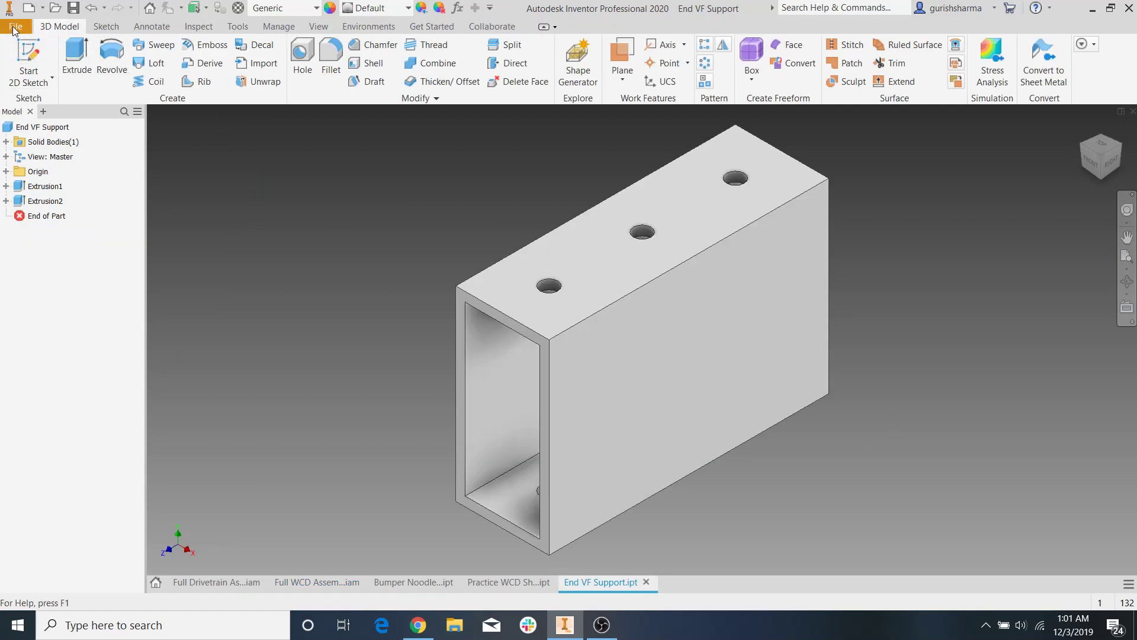
left_click(14, 27)
left_click(53, 183)
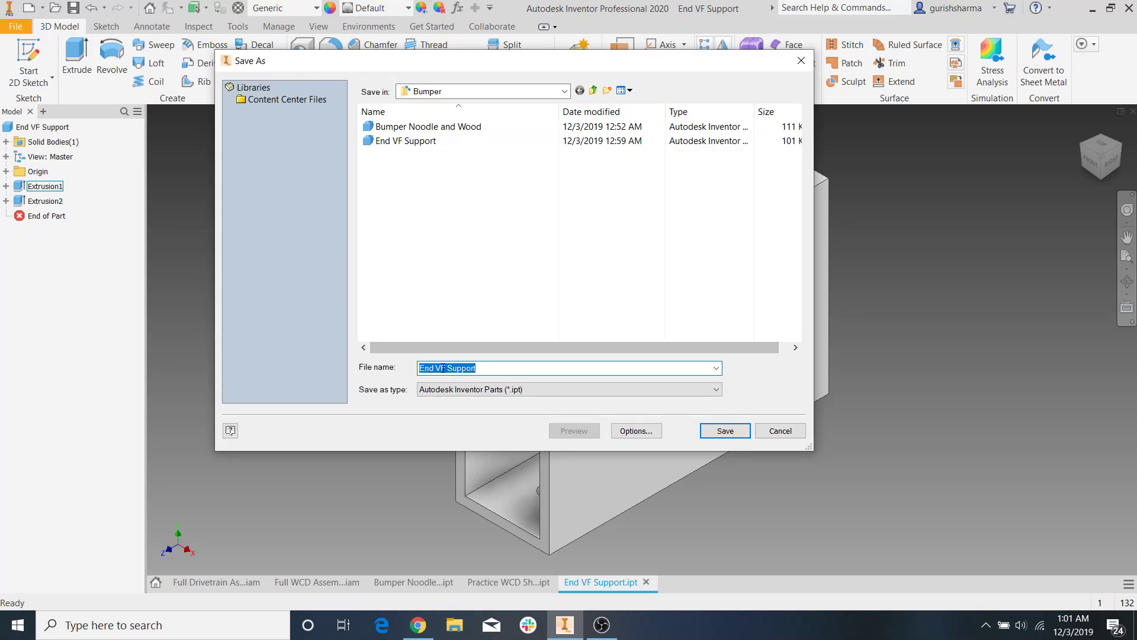
type("Between")
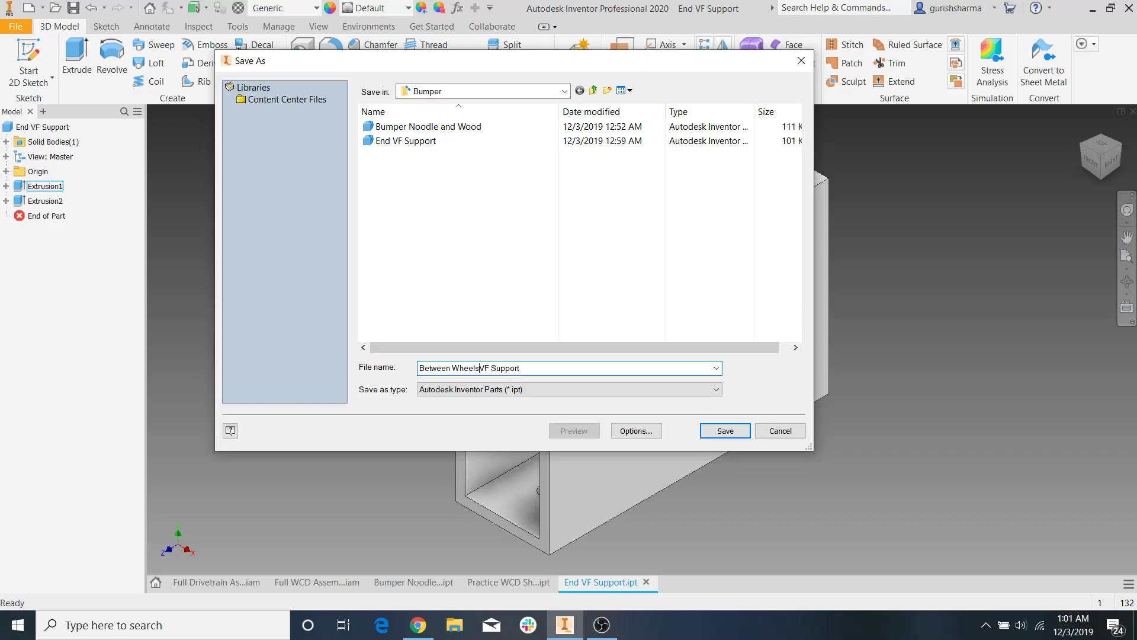
left_click(724, 432)
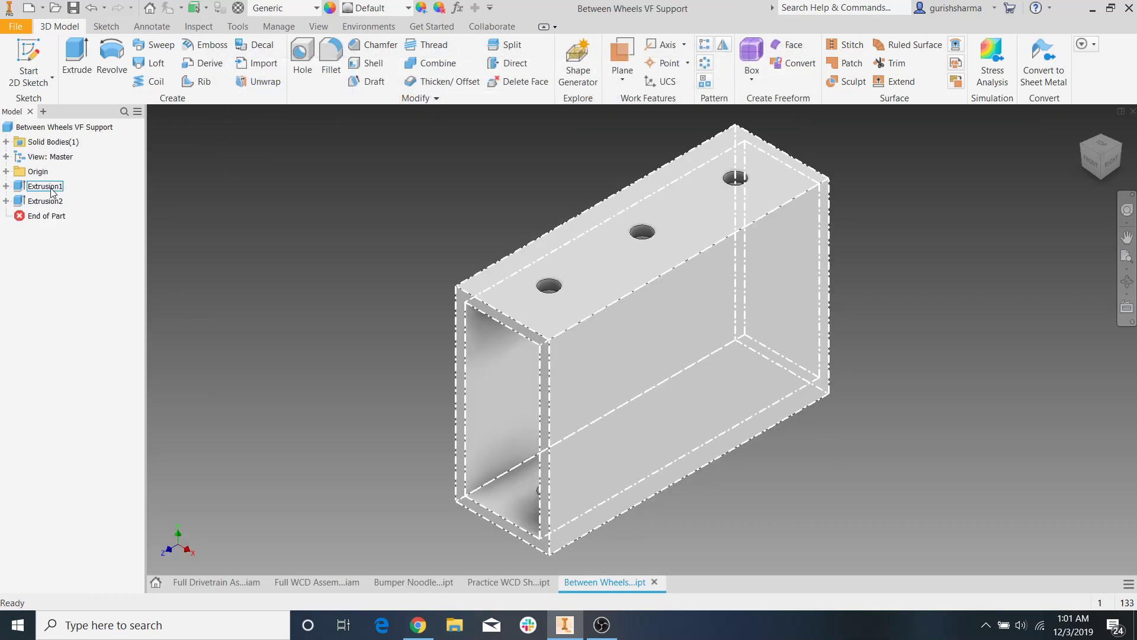
Set the tube extrusion's distance to 5 in and delete the rectangular pattern from the hole sketch, leaving one hole
double_click(47, 187)
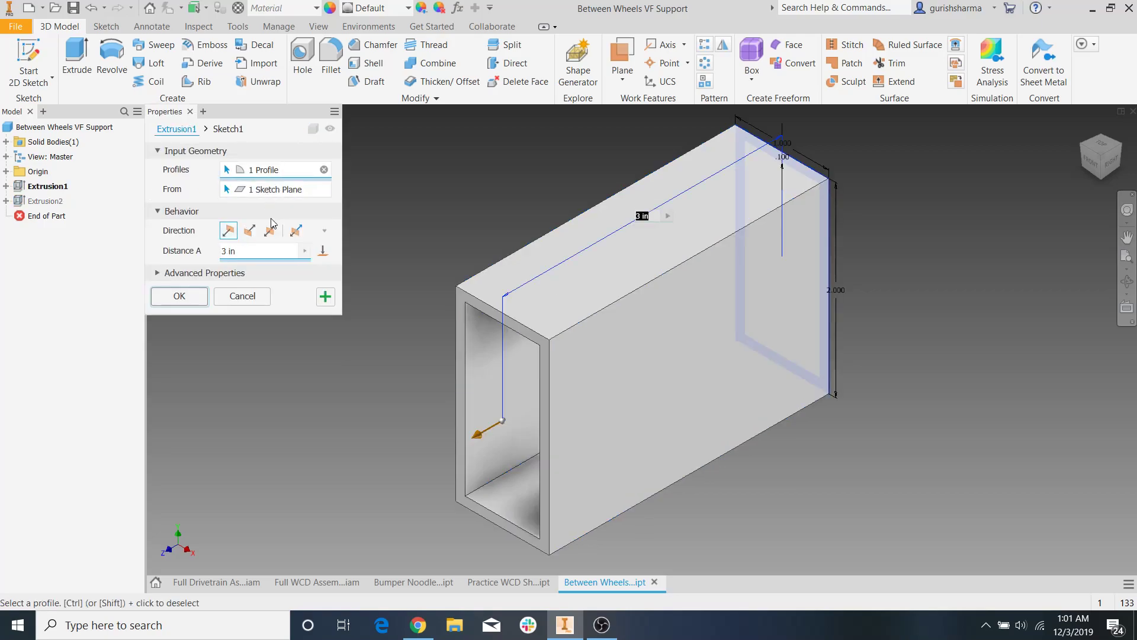
left_click(179, 296)
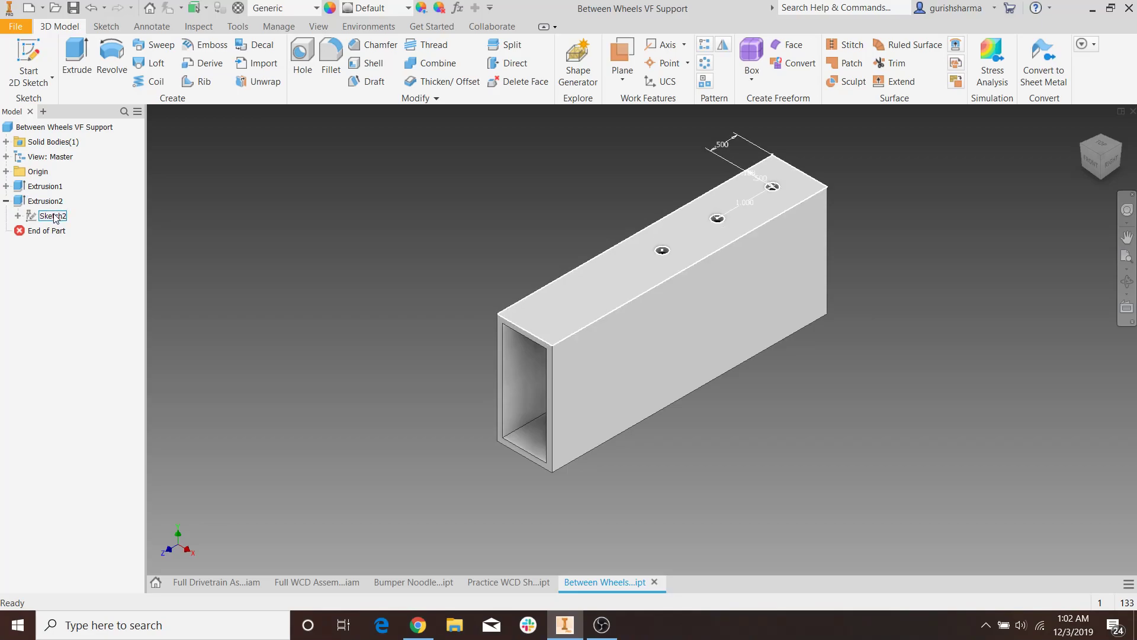
double_click(55, 217)
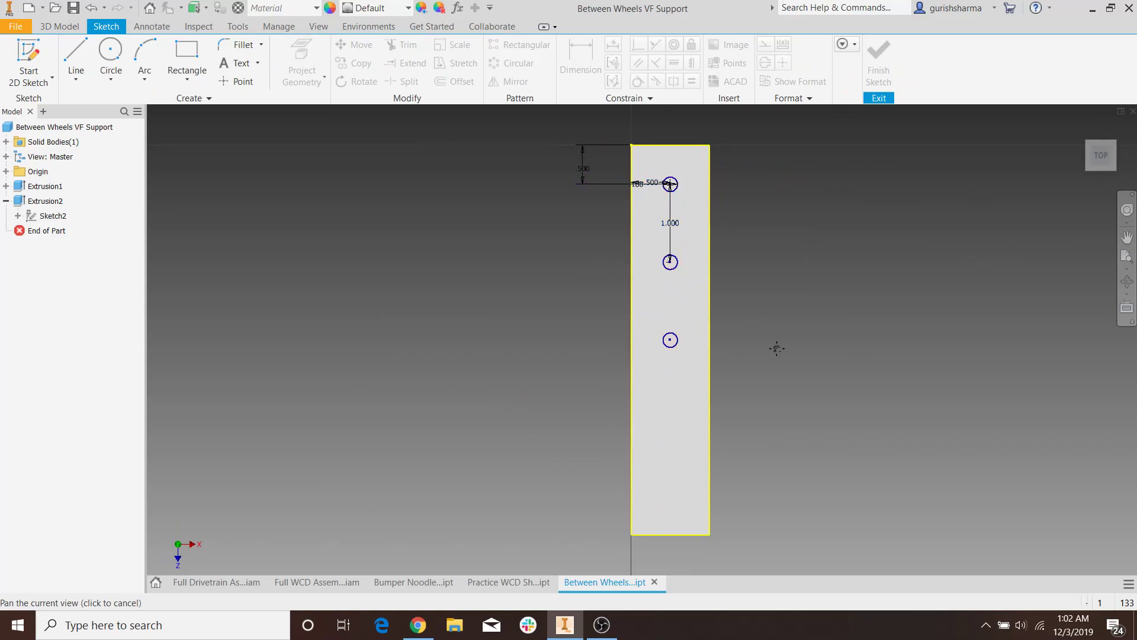
mouse_move(741, 413)
left_mouse_down()
mouse_move(416, 257)
mouse_move(430, 256)
left_mouse_up()
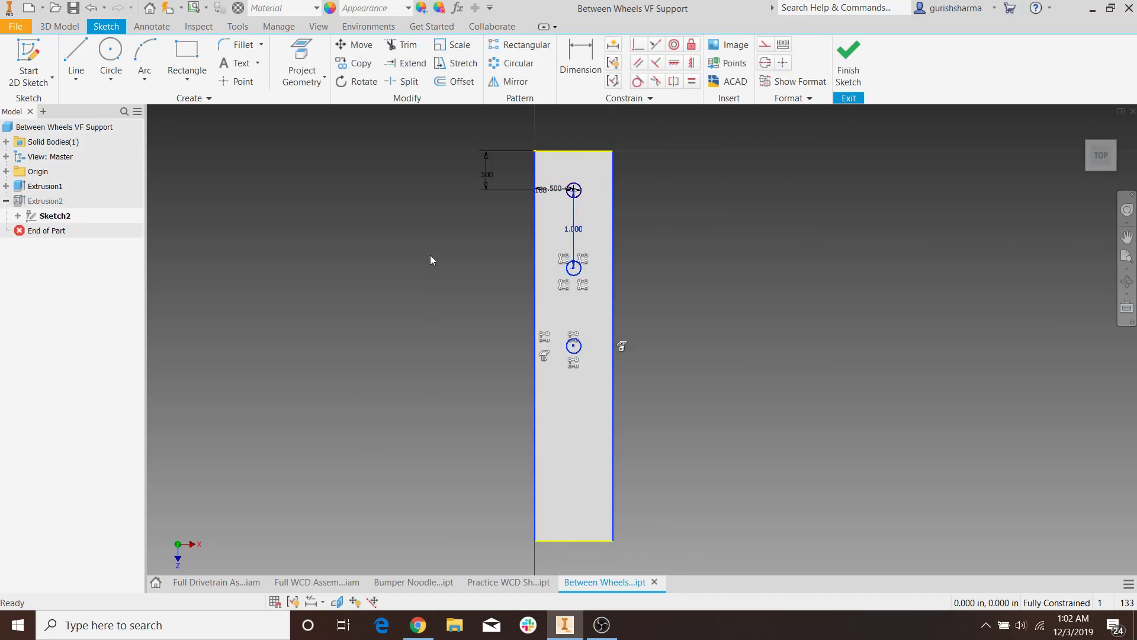
right_click(580, 286)
left_click(681, 212)
left_click(582, 348)
right_click(573, 363)
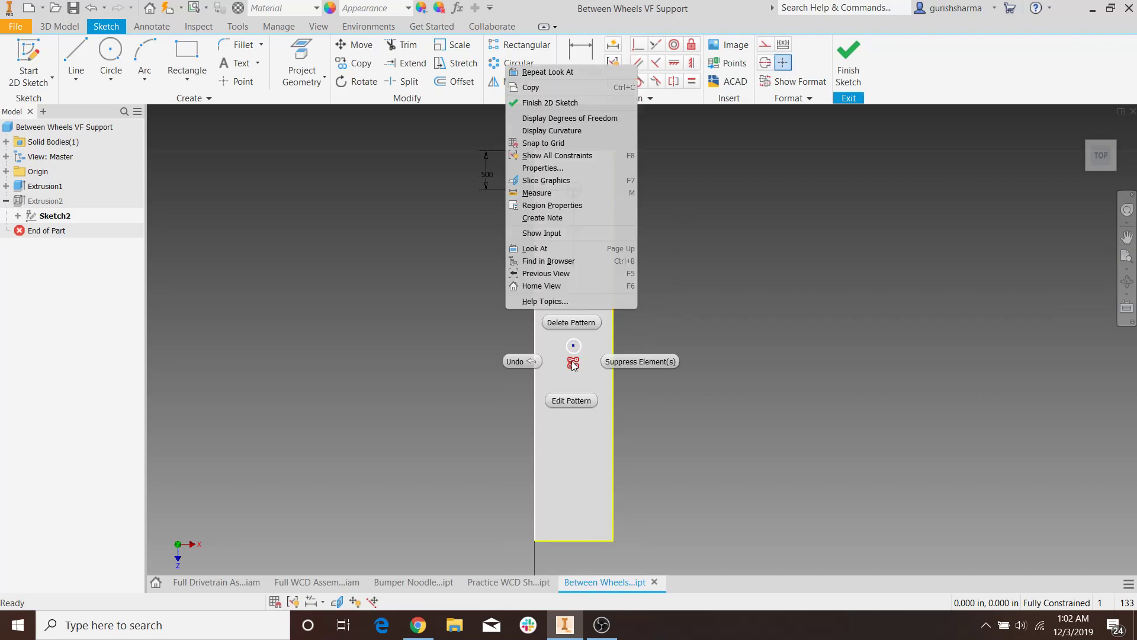
left_click(571, 322)
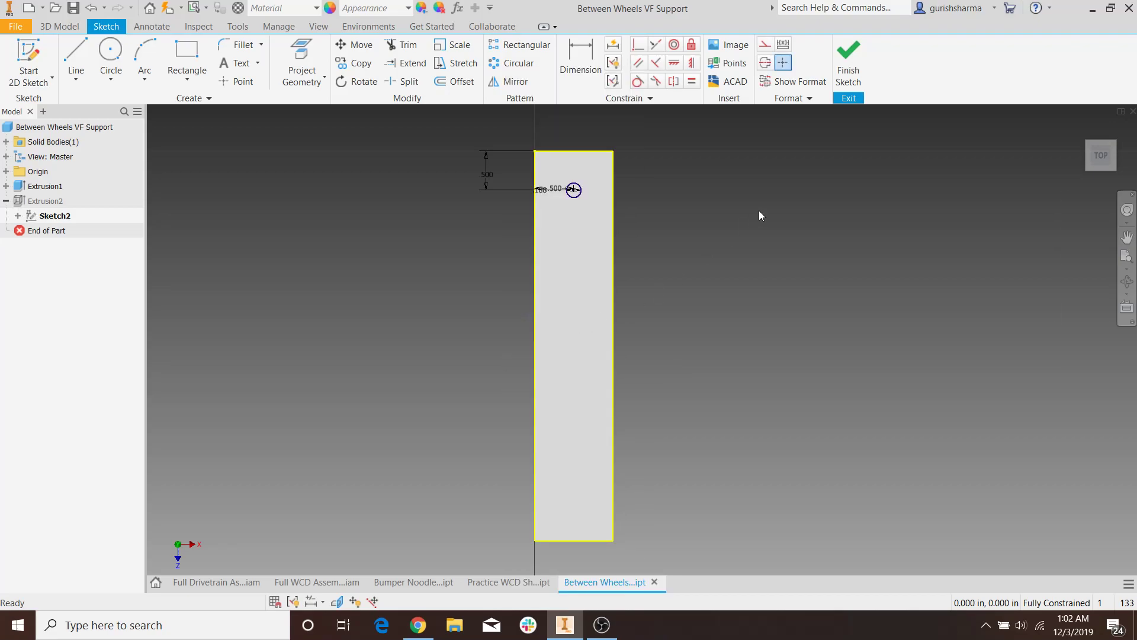
left_click(841, 83)
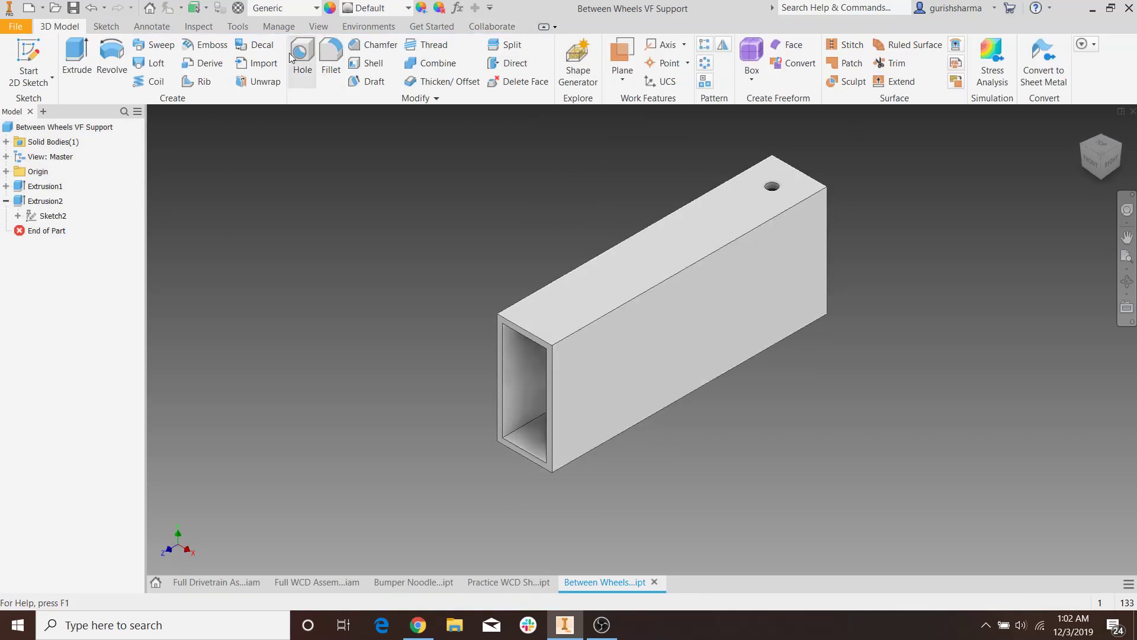
Pattern the hole feature along the tube's long edge with 5 occurrences at 1 in spacing
left_click(705, 47)
left_click(773, 190)
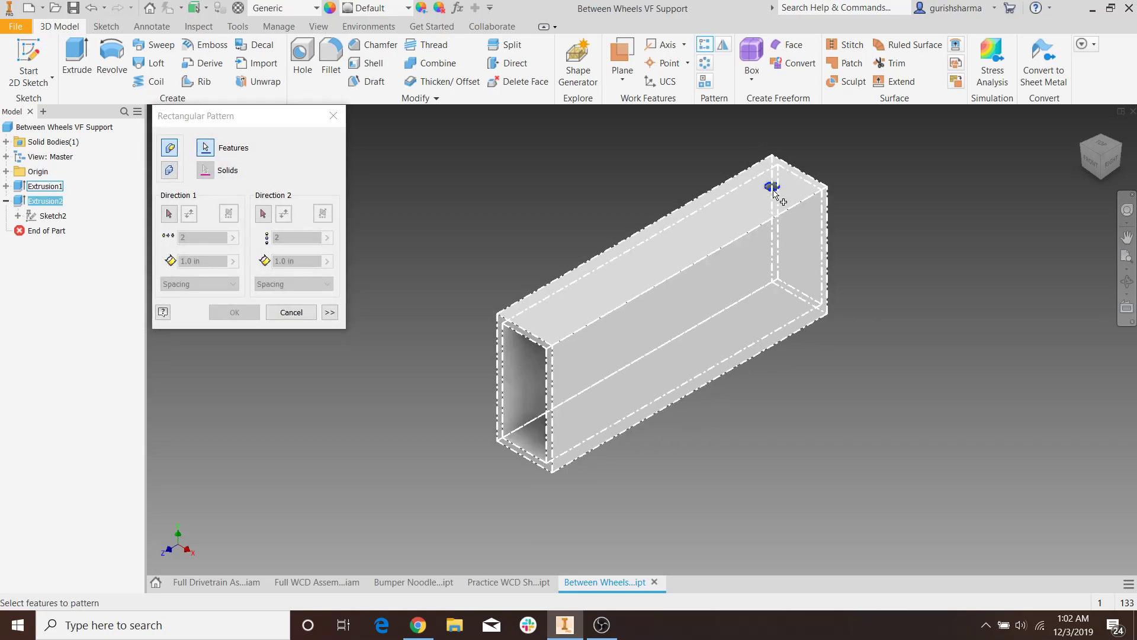
left_click(167, 214)
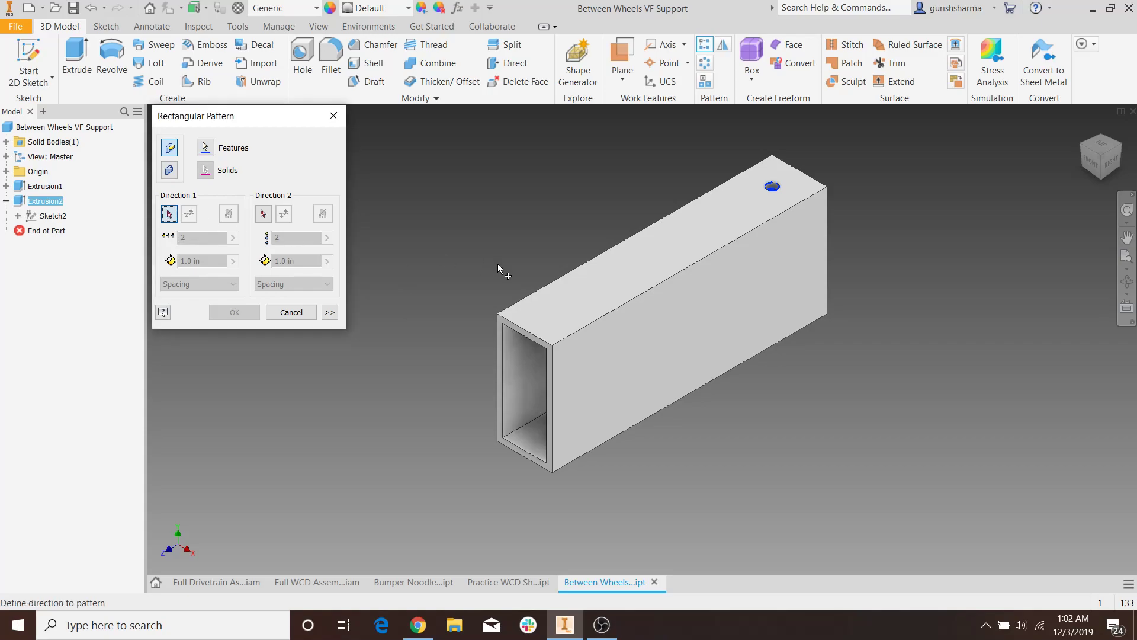
left_click(640, 300)
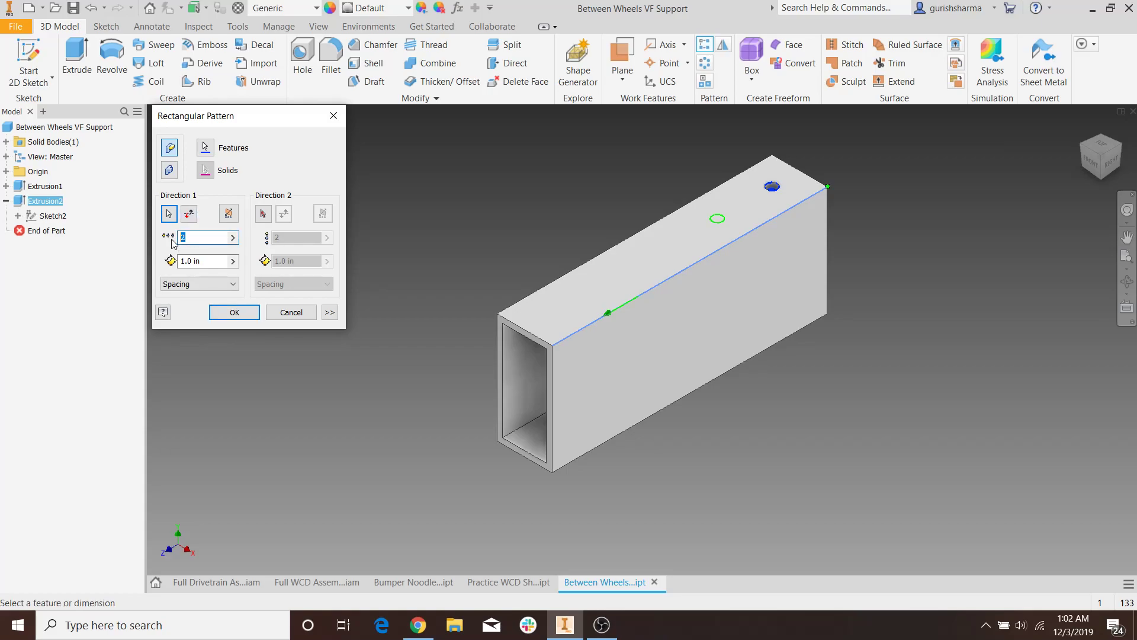
left_click(230, 312)
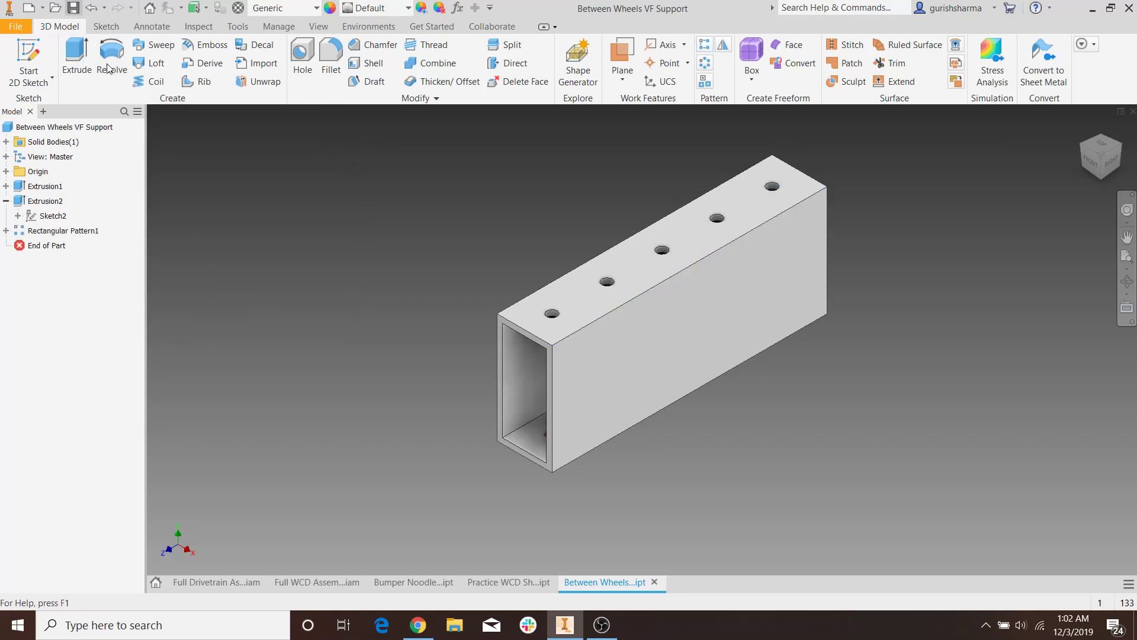
Return to Full WCD Assembly and load Between Wheels VF Support from the Bumper folder for placement
left_click(346, 584)
middle_click_drag(439, 392, 480, 386, "shift")
left_click(59, 27)
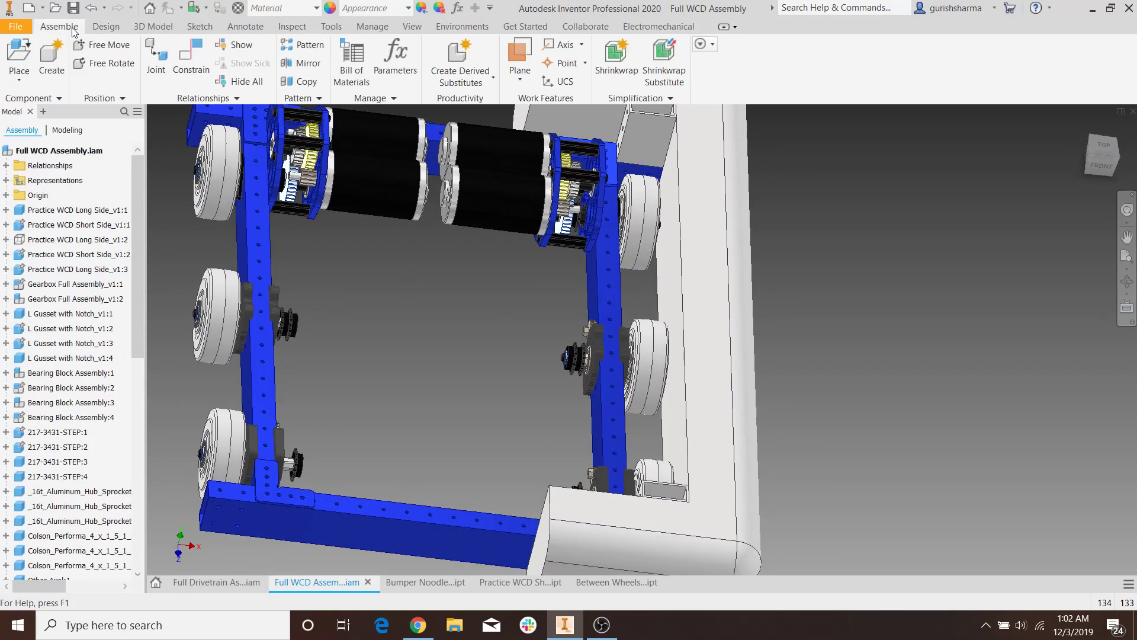
left_click(14, 45)
left_click(509, 141)
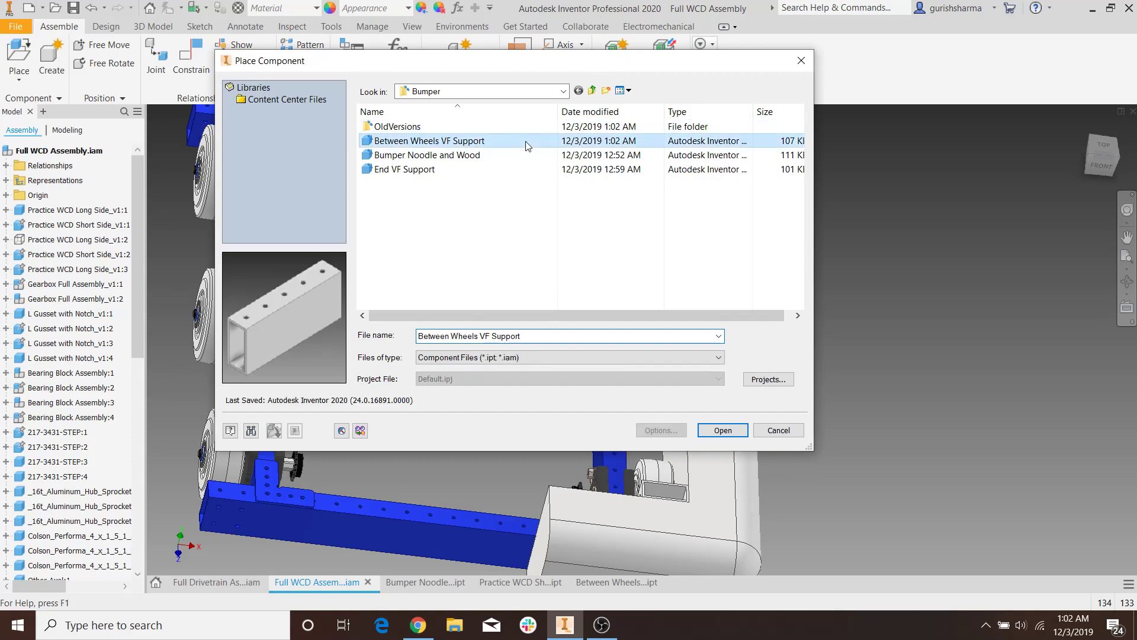
left_click(513, 155)
left_click(510, 140)
left_click(714, 430)
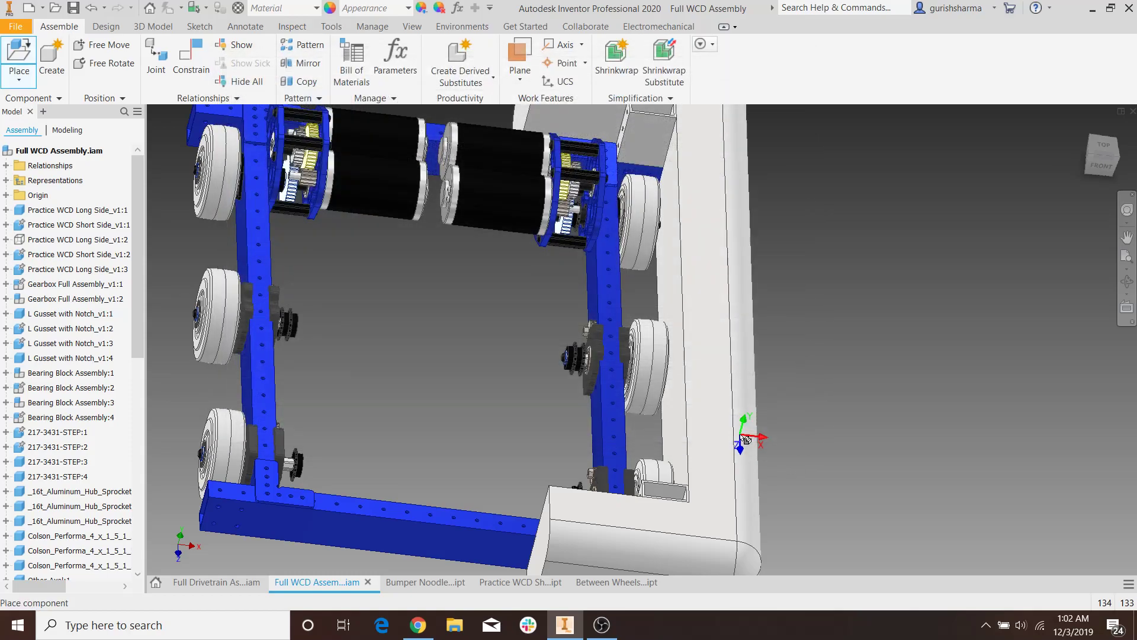
Rotate the Between Wheels VF Support and place two instances in the free space beside the bumper's long side
right_click(806, 252)
left_click(773, 228)
right_click(803, 242)
left_click(808, 205)
right_click(834, 253)
left_click(842, 237)
left_click(842, 233)
left_click(845, 415)
key("Escape")
Mate the first between-wheels support's holed face to the outer face of the long frame rail with 0 in offset
left_click(201, 76)
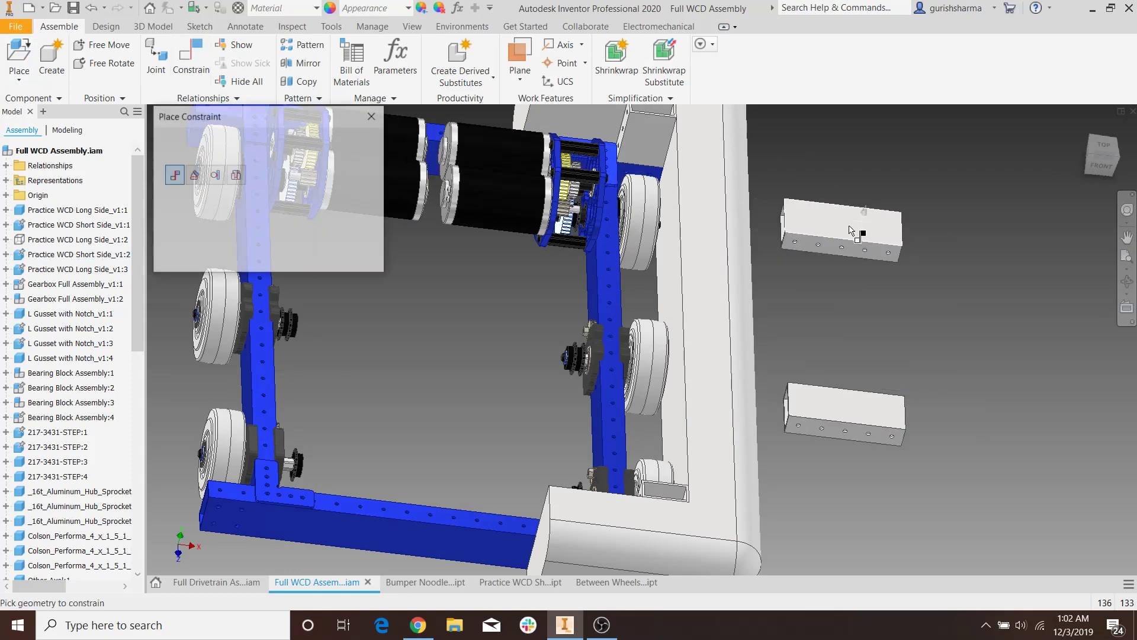
left_click(810, 246)
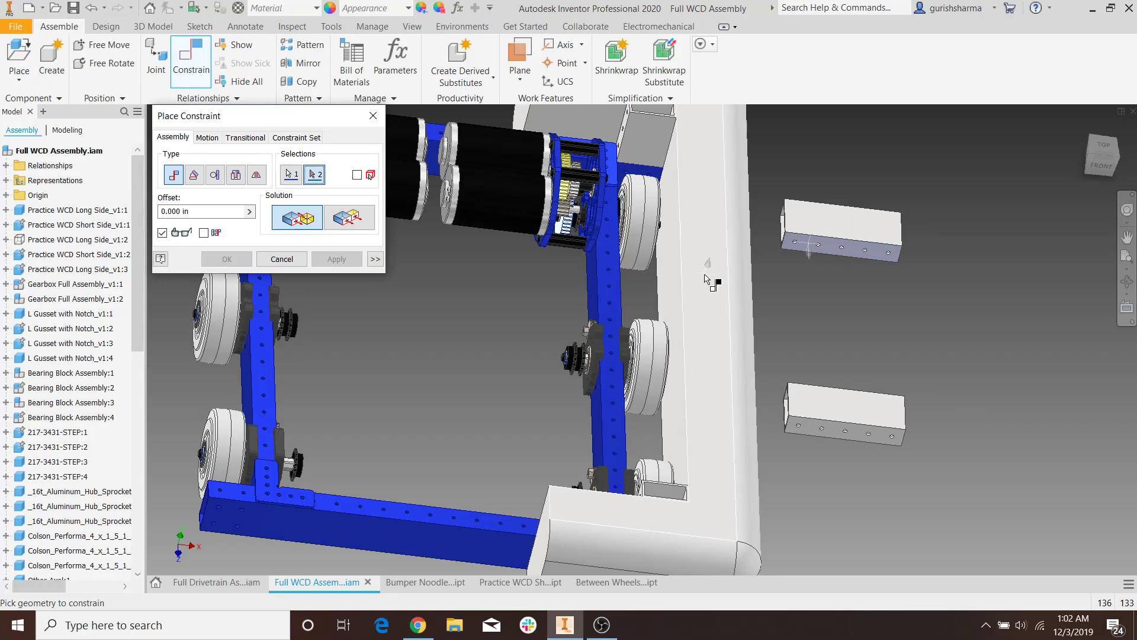
scroll(652, 296, "down", 5)
left_click(587, 308)
scroll(575, 320, "up", 5)
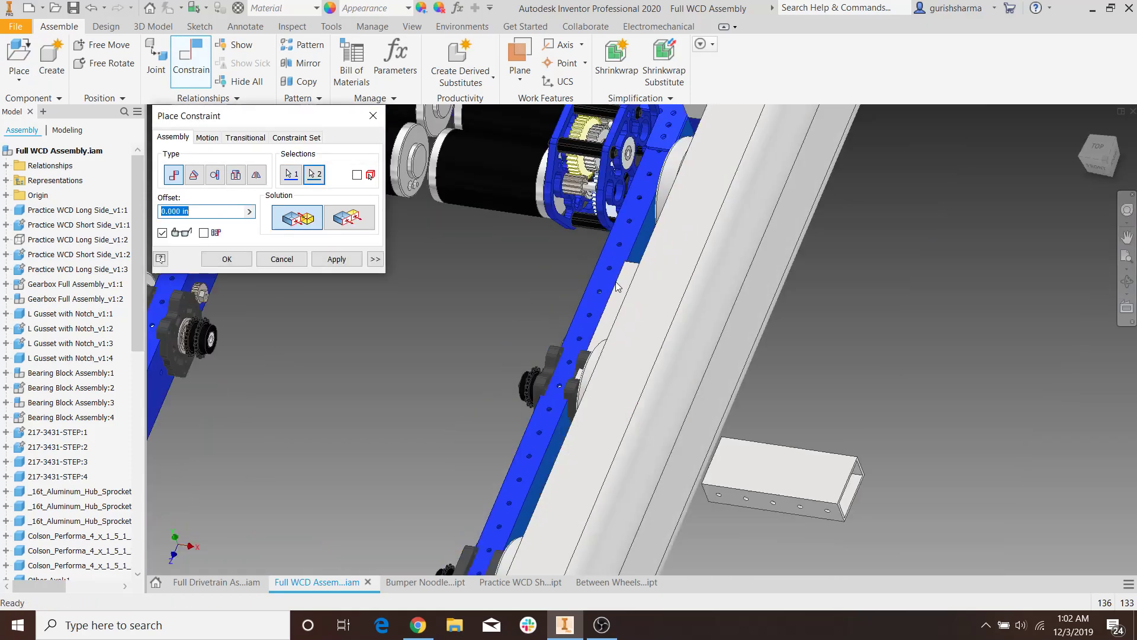
Constrain the first between-wheels support's open end flush with the bumper's top face at 0 in offset
scroll(563, 331, "up", 4)
middle_click_drag(563, 332, 678, 320, "shift")
scroll(673, 307, "down", 4)
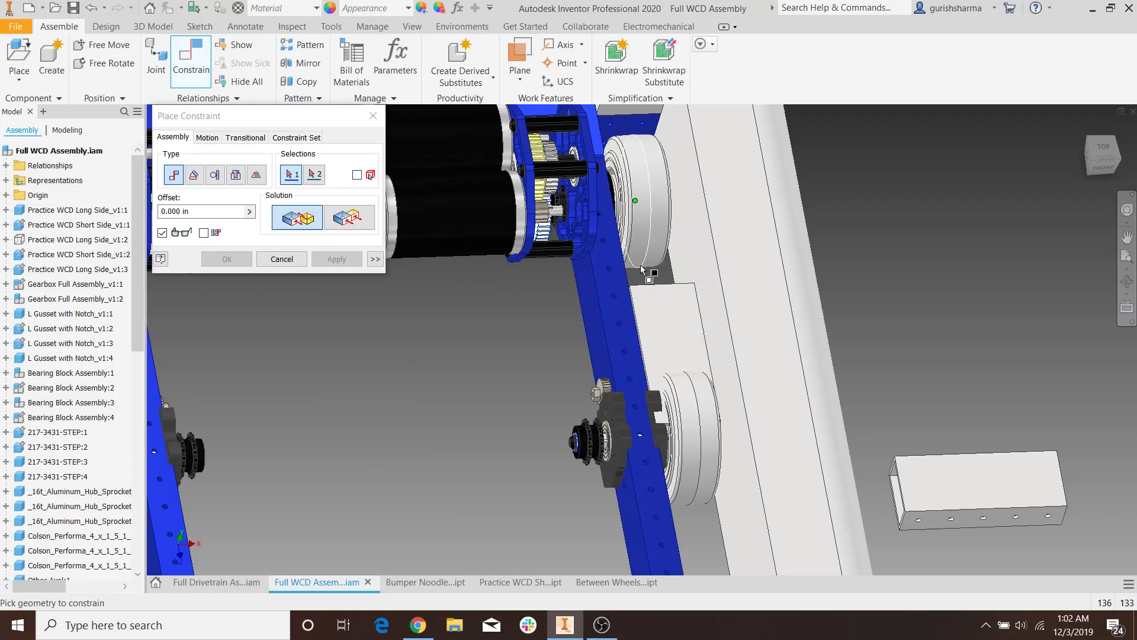
left_click(642, 269)
scroll(681, 260, "down", 10)
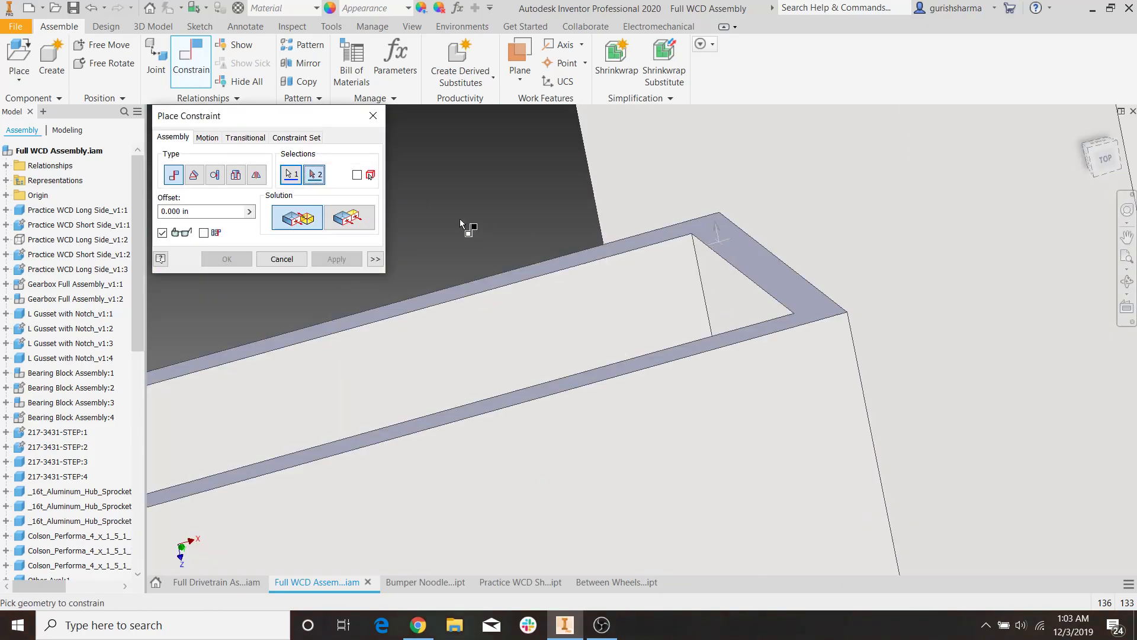
left_click(357, 223)
scroll(462, 233, "up", 10)
middle_click_drag(652, 313, 627, 254, "shift")
left_click(586, 249)
left_click(346, 263)
Constrain the second between-wheels support's open end flush with the bumper's top face at 0 in offset
mouse_move(529, 343)
middle_mouse_down("shift")
mouse_move(529, 308)
mouse_move(536, 336)
middle_mouse_up("shift")
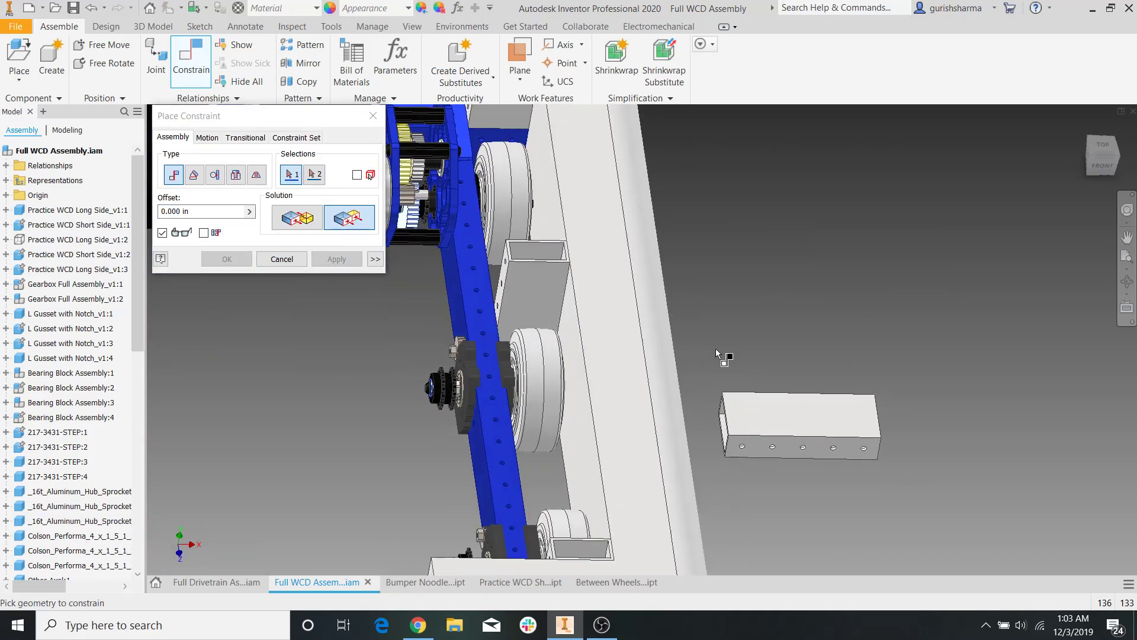
scroll(717, 409, "down", 6)
left_click(684, 364)
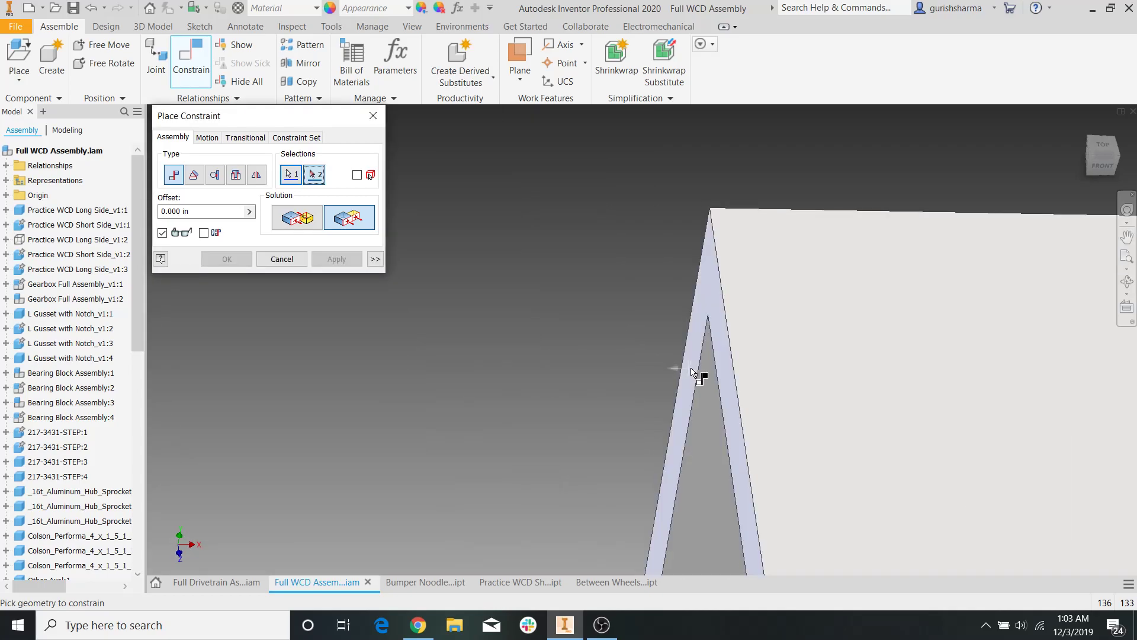
scroll(518, 373, "up", 6)
left_click(510, 365)
left_click(346, 258)
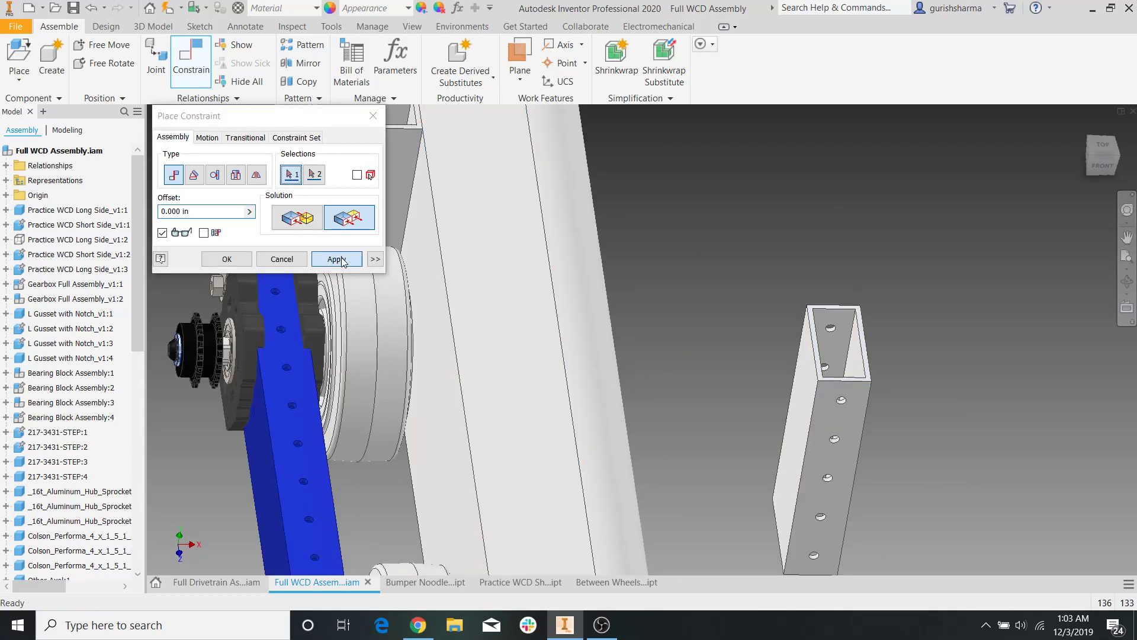
Mate the second between-wheels support's holed face to the long rail's outer face with 0 in offset and finish constraining
left_click(830, 418)
scroll(823, 420, "up", 3)
middle_click_drag(820, 419, 717, 429, "shift")
scroll(419, 461, "down", 3)
left_click(387, 450)
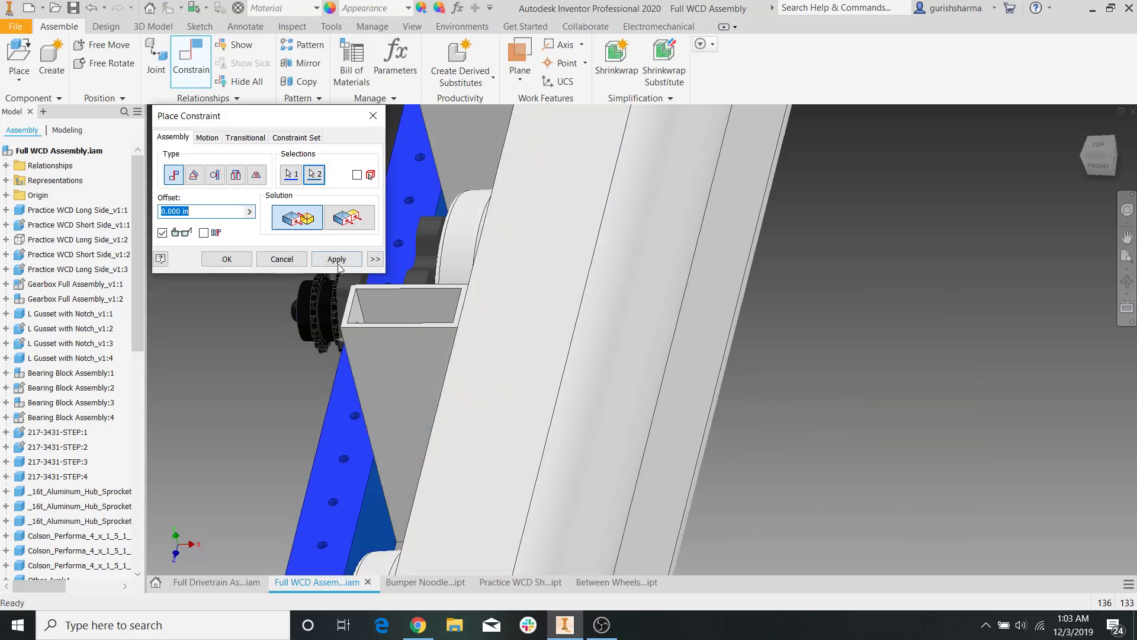
left_click(337, 264)
left_click(373, 116)
In the top view, slide the two supports along the long rail into the gaps between the wheels
scroll(612, 261, "up", 5)
middle_click_drag(612, 261, 646, 296, "shift")
left_click(1102, 158)
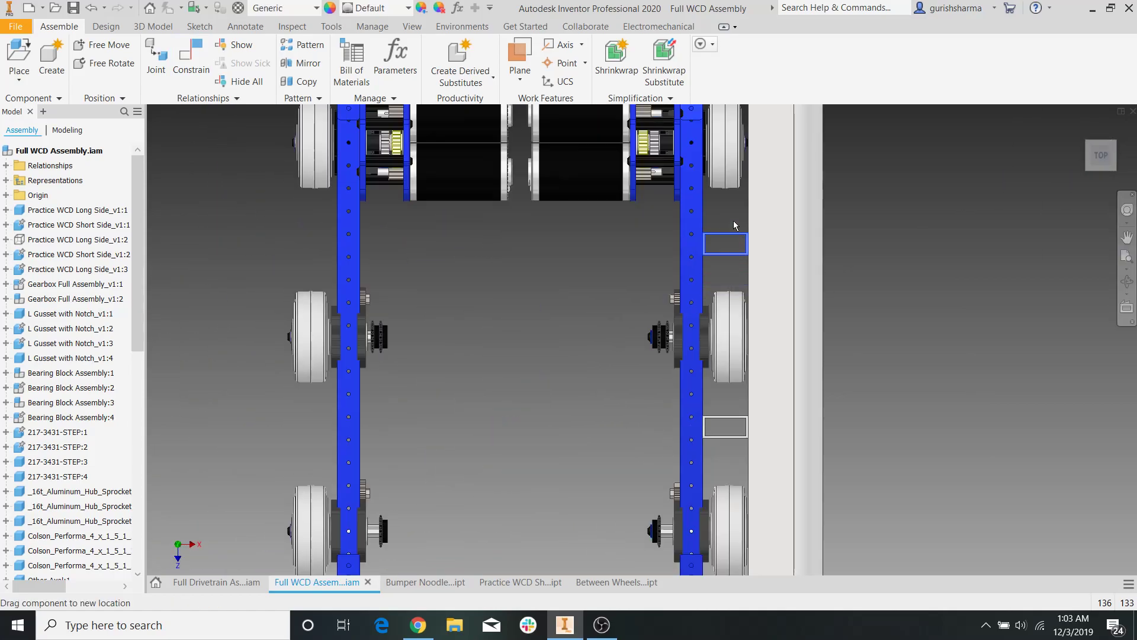
left_click_drag(721, 428, 719, 444)
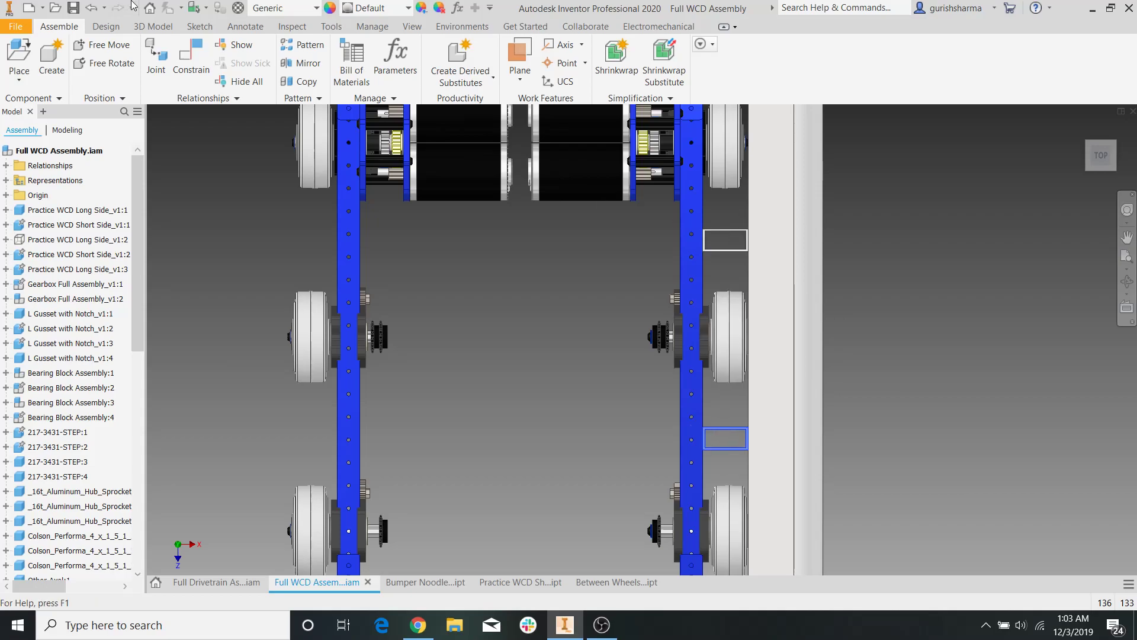
Measure the distance between the facing sides of the end support and the nearest between-wheels support
left_click(290, 32)
left_click(130, 57)
middle_click_drag(727, 167, 765, 217)
left_click(759, 340)
left_click(768, 213)
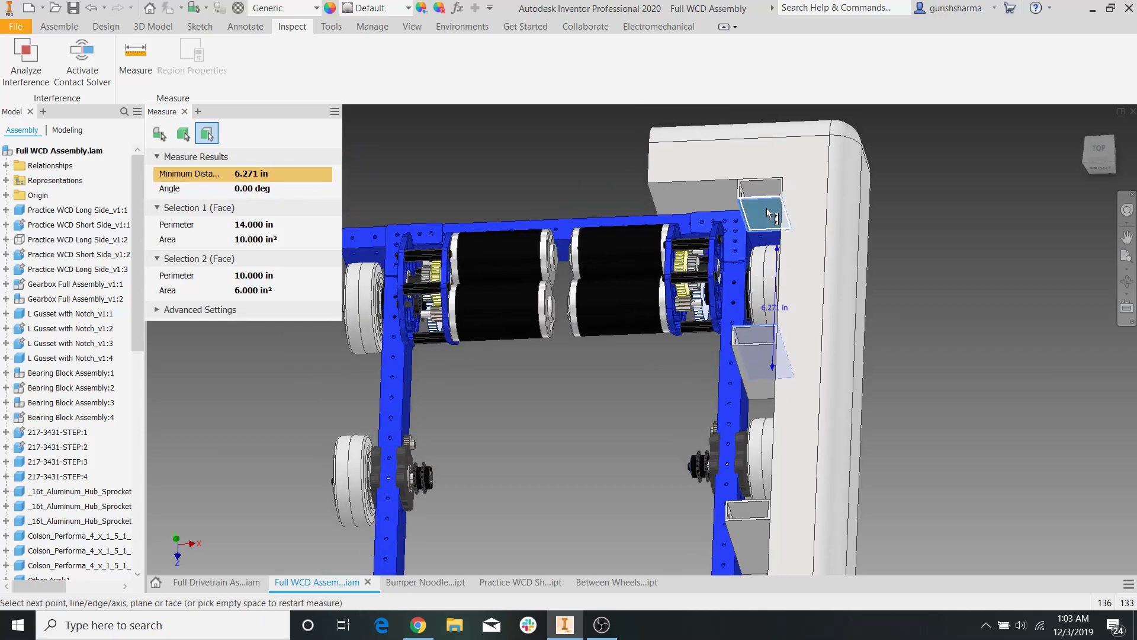
In the top view, nudge the between-wheels support nearest the gearbox slightly along the long rail toward the end support
middle_click_drag(681, 367, 708, 441, "shift")
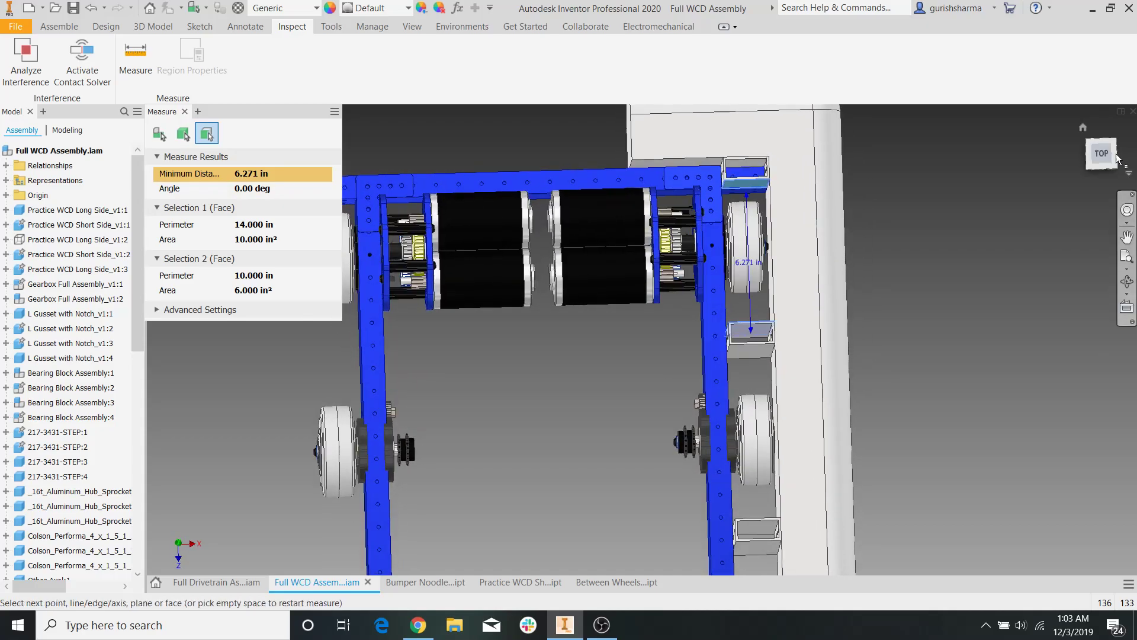
left_click(1097, 152)
scroll(560, 126, "up", 5)
middle_click_drag(583, 198, 625, 265)
scroll(626, 265, "up", 6)
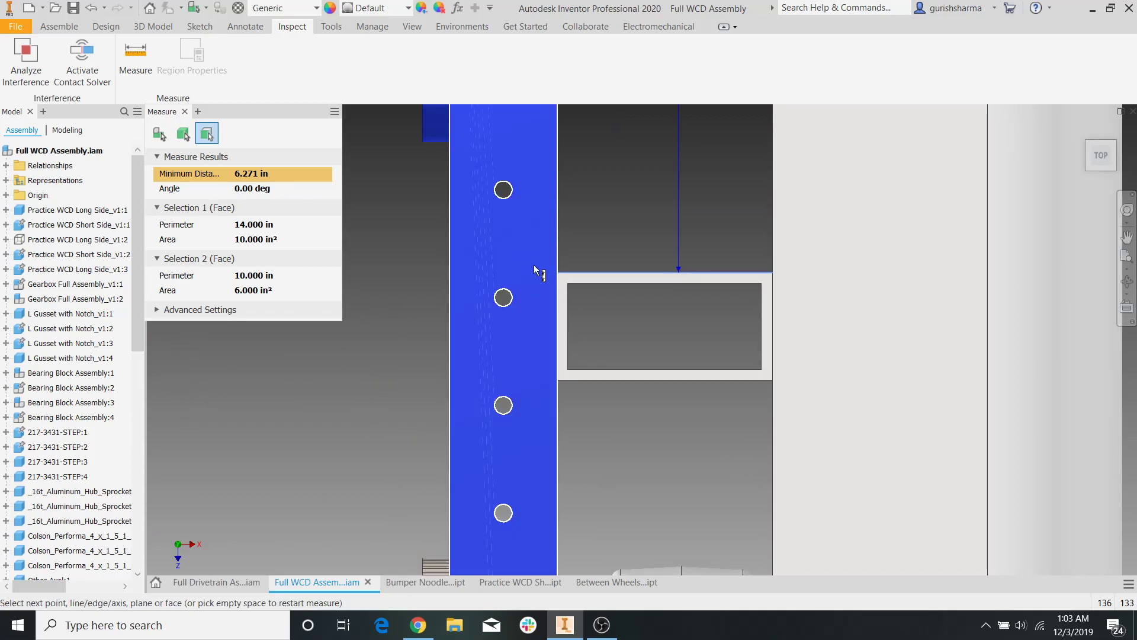
scroll(570, 326, "up", 3)
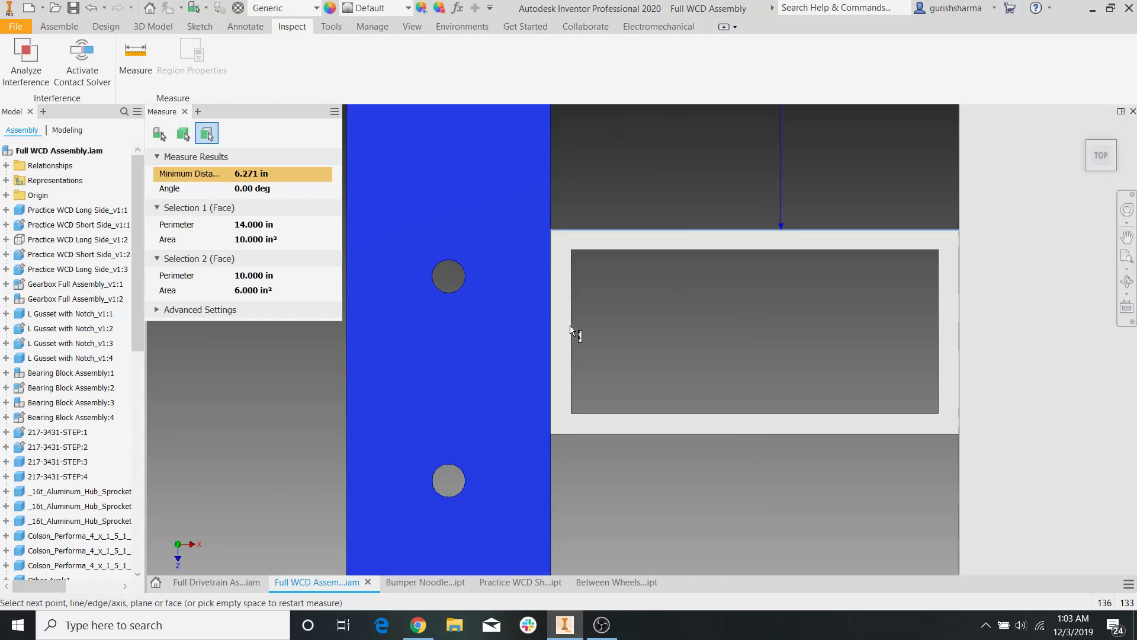
left_click(184, 111)
left_click_drag(566, 264, 552, 257)
Measure the distance again between the facing sides of the gearbox-end support and the nearest between-wheels support
left_click(135, 53)
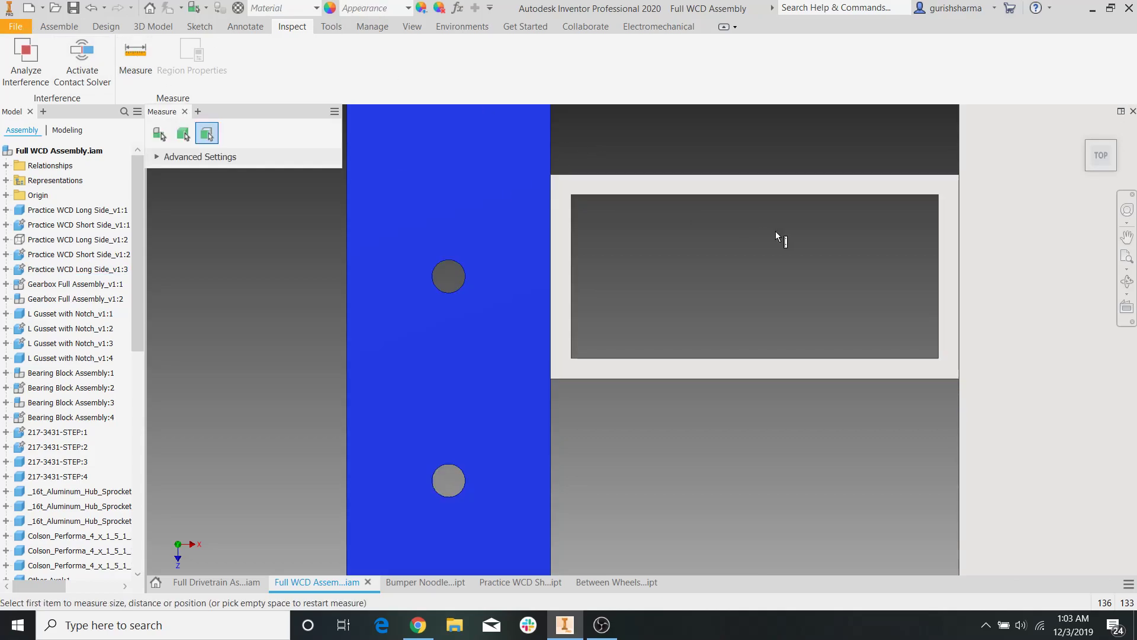
scroll(776, 231, "down", 8)
left_click(685, 345)
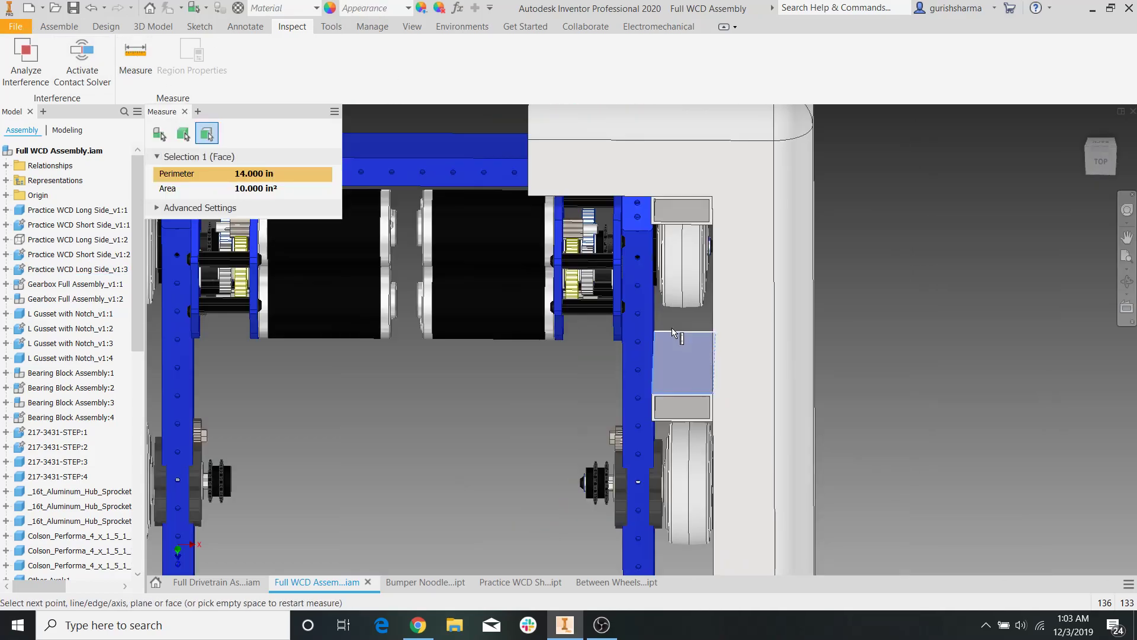
middle_click_drag(671, 332, 665, 274, "shift")
scroll(669, 208, "down", 3)
left_click(674, 205)
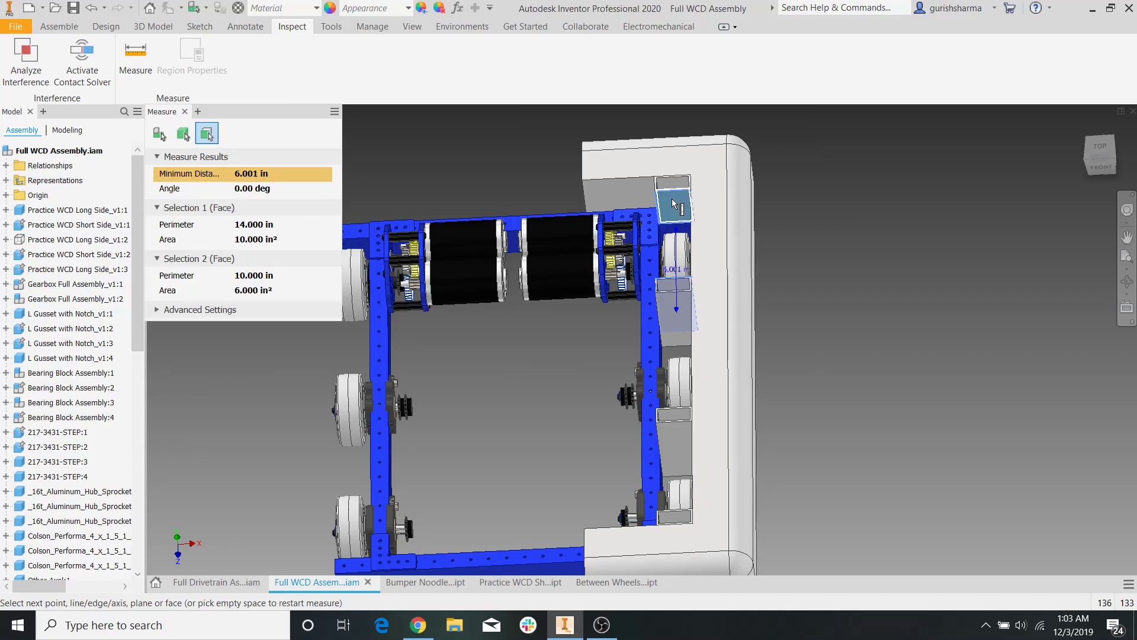
left_click(419, 139)
left_click(185, 112)
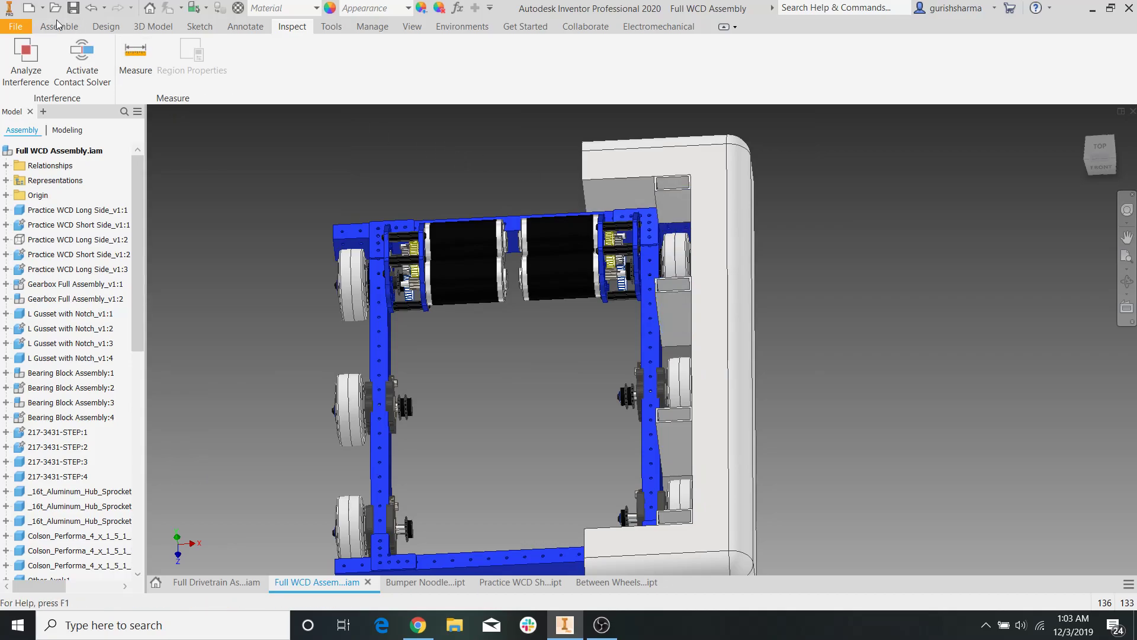
Constrain the facing sides of the gearbox-end support and the nearest between-wheels support with a 6 in offset
left_click(60, 26)
left_click(682, 203)
middle_click_drag(681, 204, 680, 301, "shift")
left_click(680, 302)
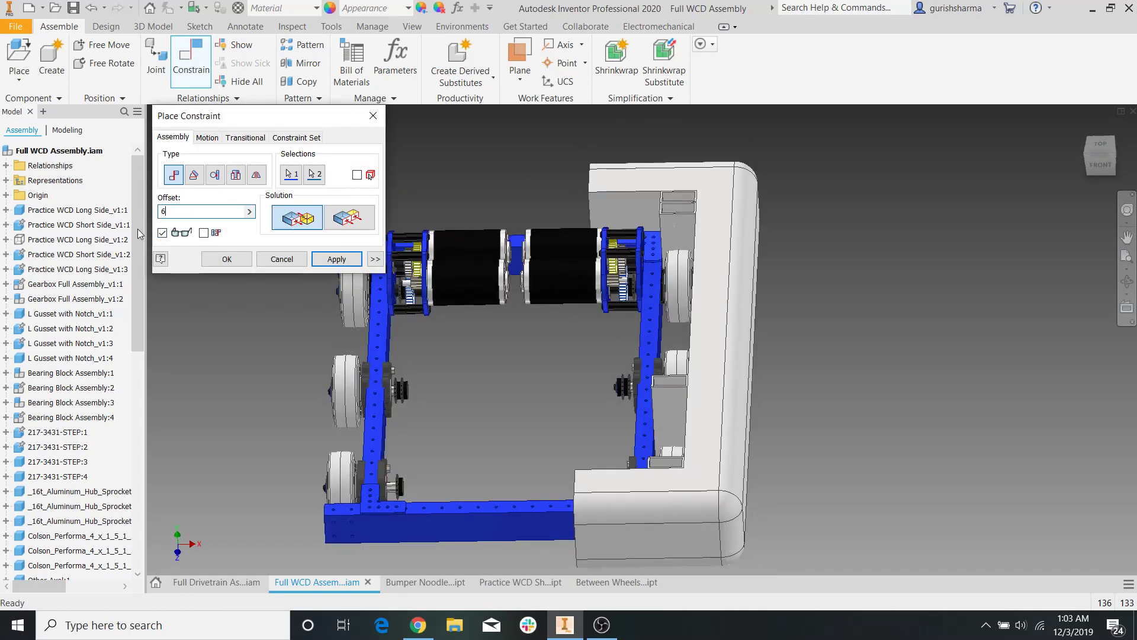
type("6")
left_click(336, 259)
Constrain the second between-wheels support to the facing side of the opposite end support with a 6 in offset and finish constraining
middle_click_drag(676, 358, 678, 380, "shift")
middle_click_drag(678, 516, 635, 330)
scroll(624, 402, "down", 3)
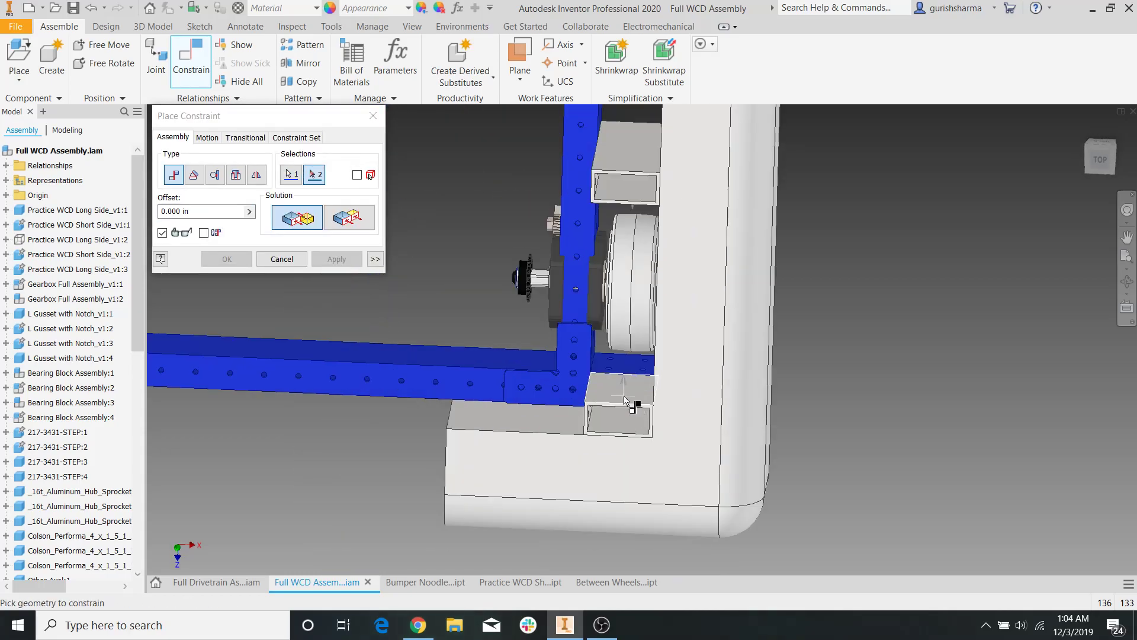
left_click(626, 401)
type("6")
left_click(331, 261)
left_click(375, 116)
Examine the supports along the bumper and how their mounting holes sit against the drivetrain frame
middle_click_drag(539, 277, 552, 398, "shift")
middle_click_drag(575, 274, 541, 465)
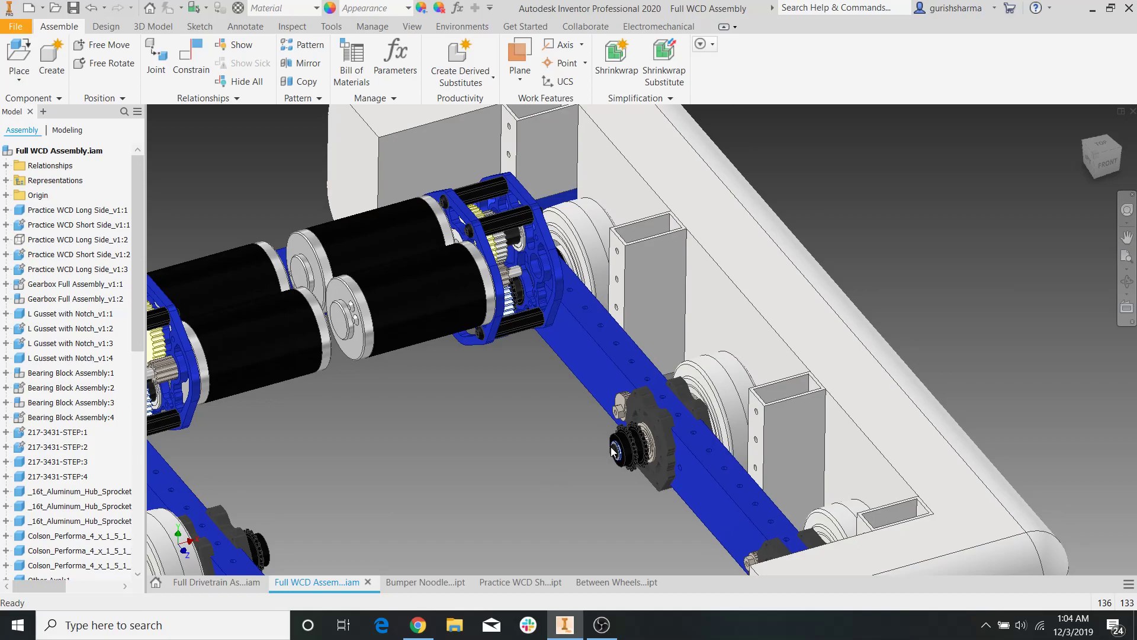
scroll(531, 424, "up", 2)
middle_click_drag(549, 146, 551, 300)
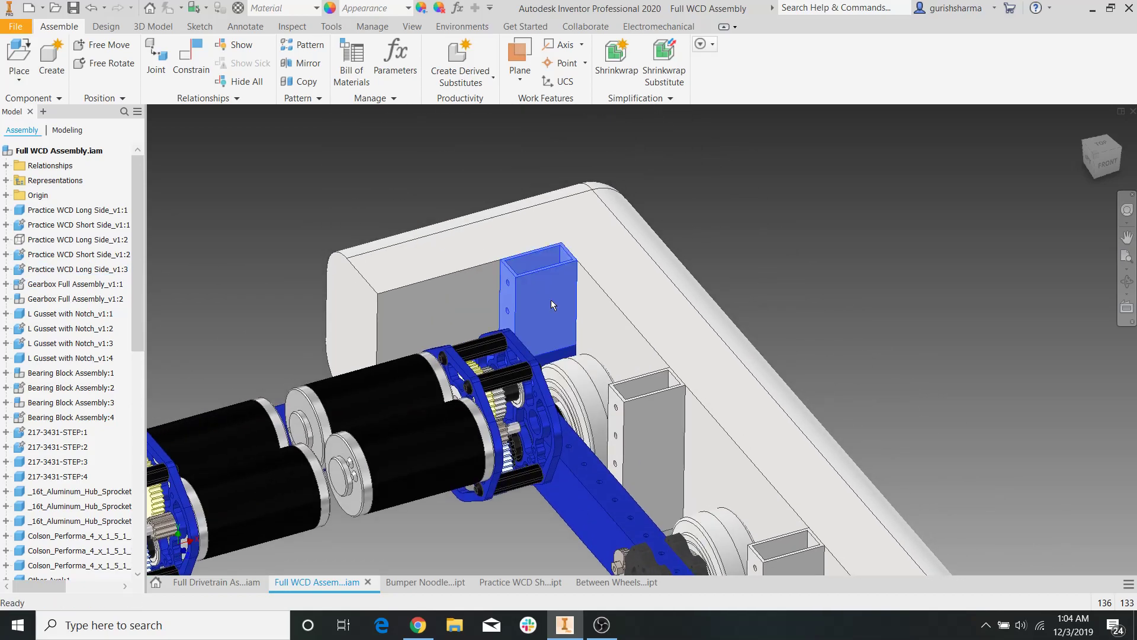
left_click(664, 437)
middle_click_drag(701, 464, 622, 358)
left_click(716, 469)
middle_click_drag(716, 470, 691, 455)
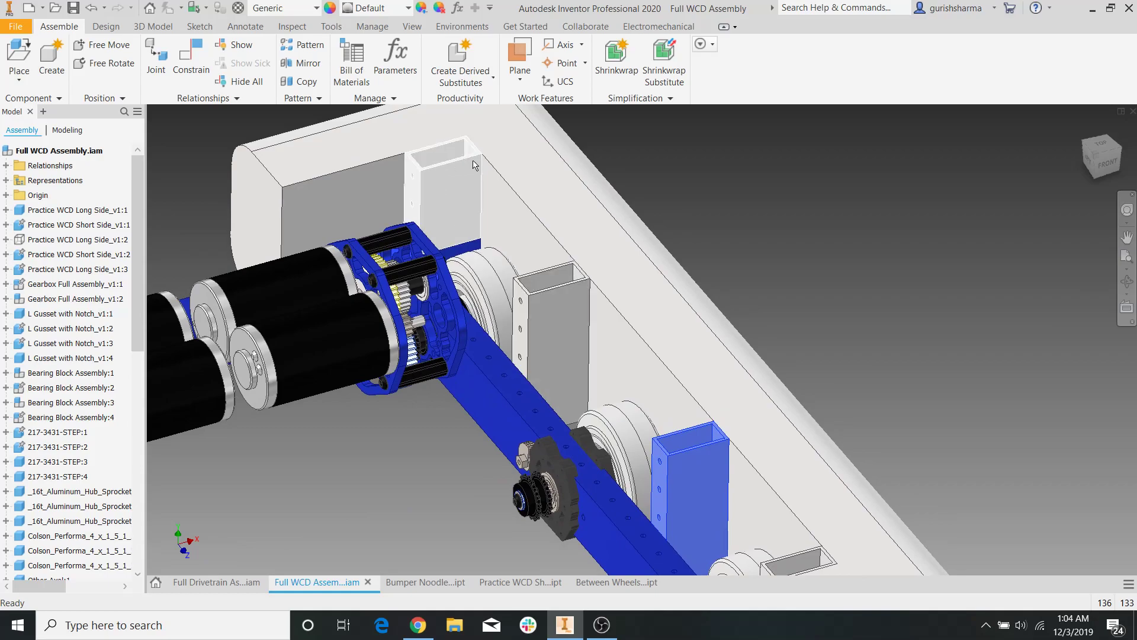
left_click(456, 188)
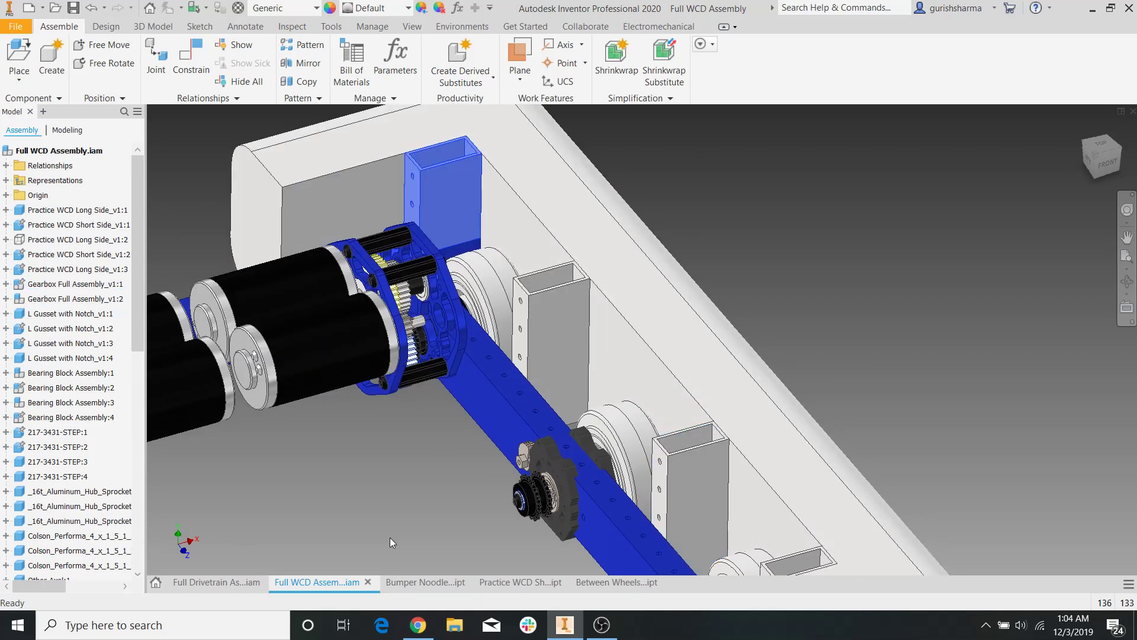
scroll(476, 279, "up", 6)
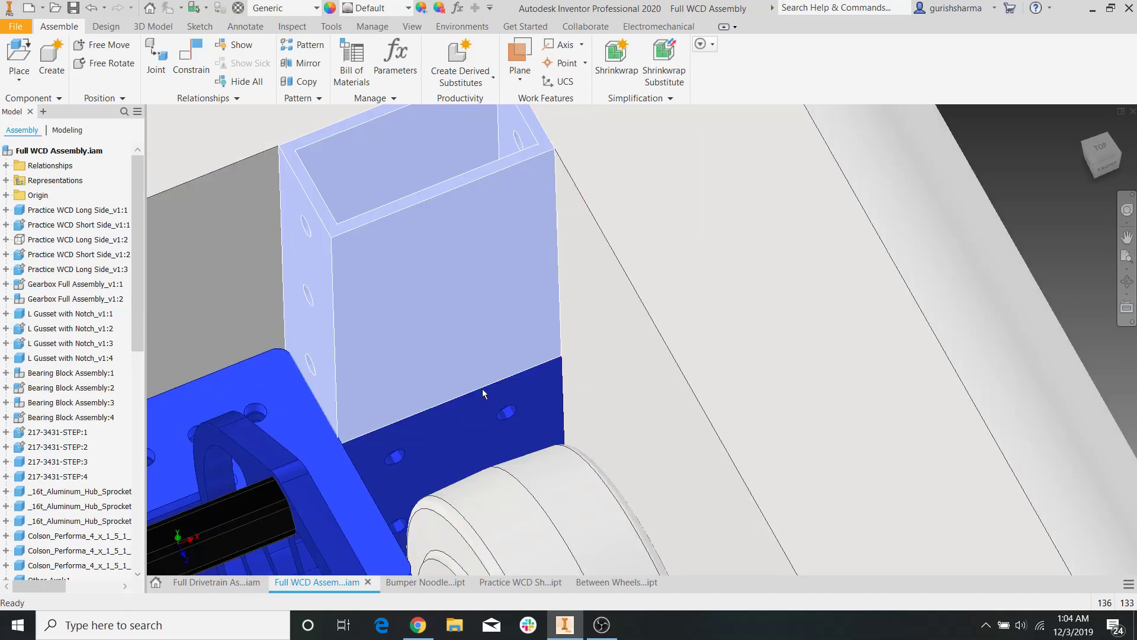
left_click(458, 414)
left_click(464, 250)
scroll(487, 193, "down", 6)
Open the long rail beside the supports, Practice WCD Long Side_v1, as its own part
middle_click_drag(477, 382, 519, 225)
scroll(520, 228, "up", 6)
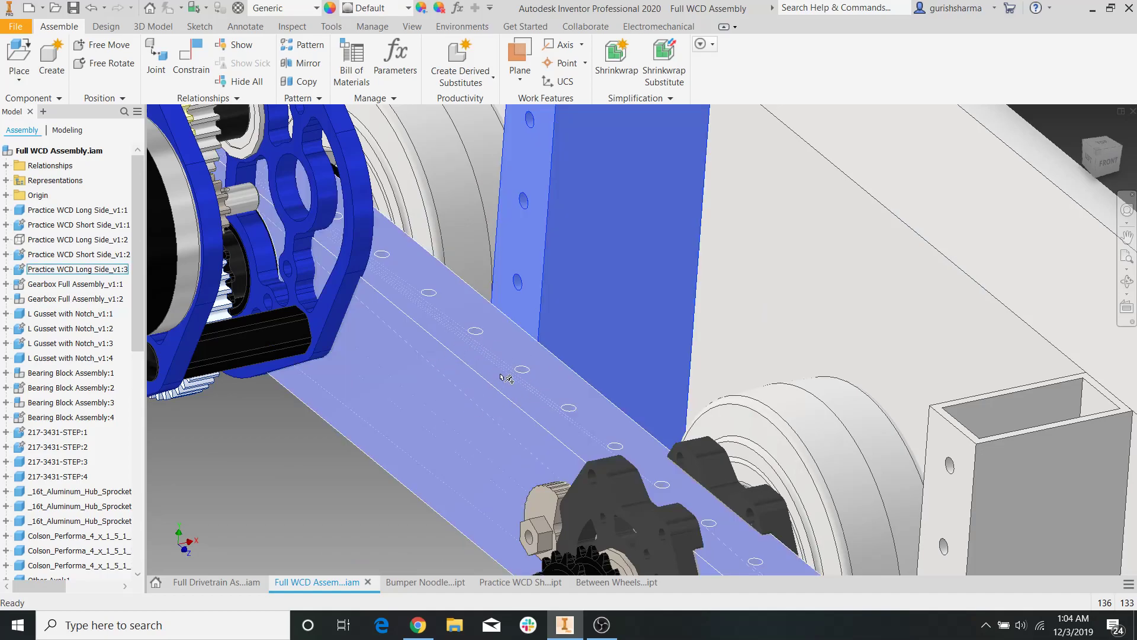
left_click(456, 332)
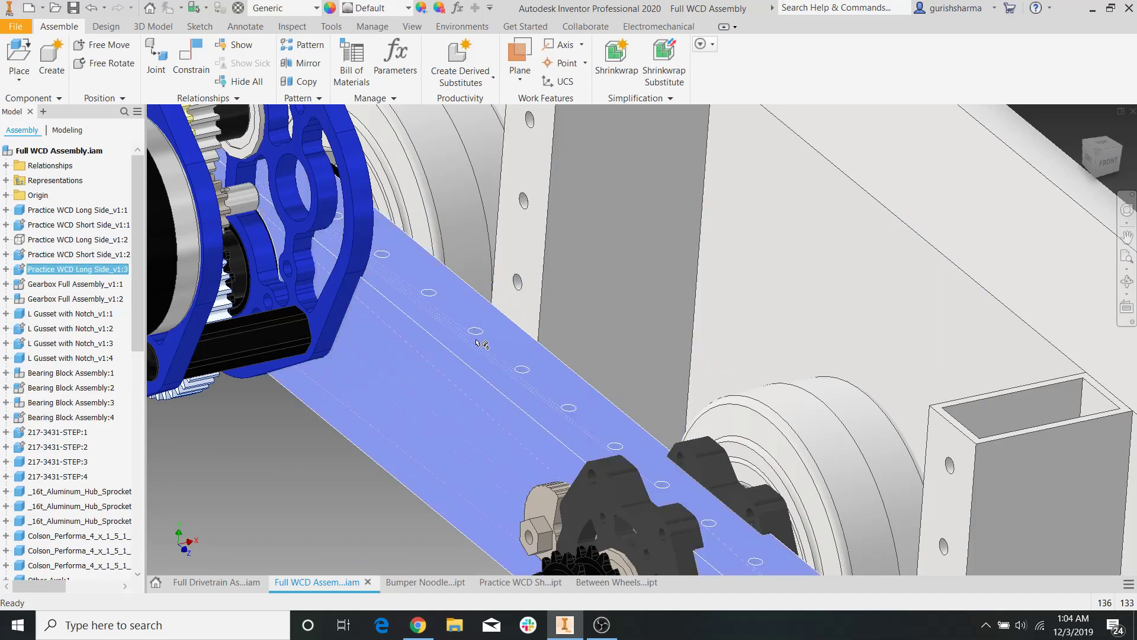
right_click(529, 369)
left_click(528, 179)
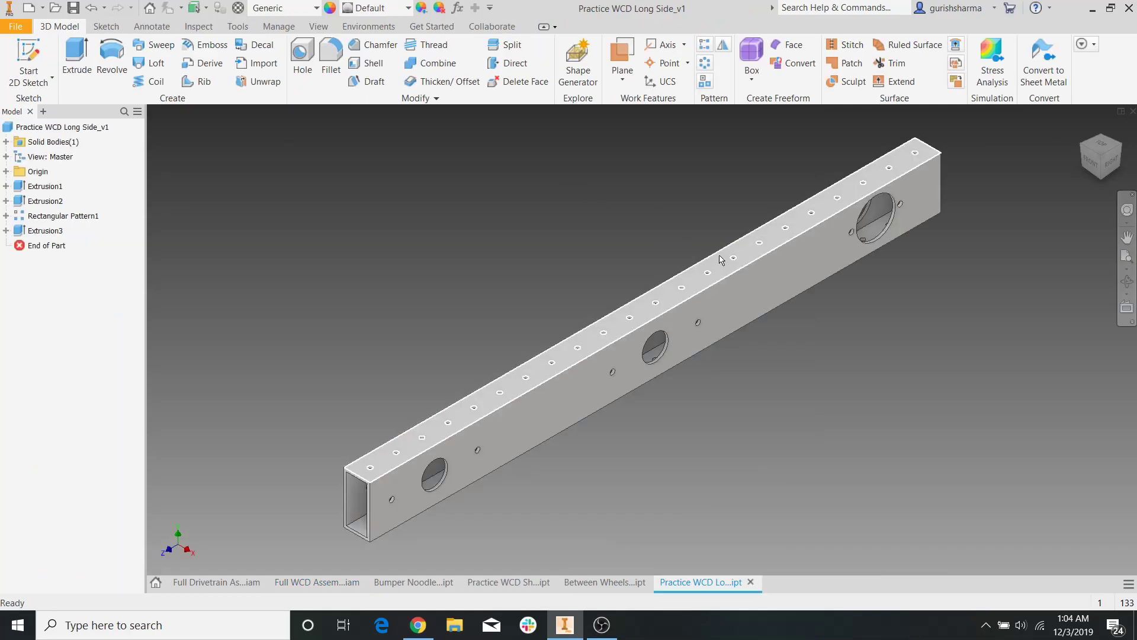
Start a new sketch on the long rail's side face with the large round cutouts and activate Project Geometry
middle_click_drag(701, 238, 641, 212, "shift")
left_click(28, 60)
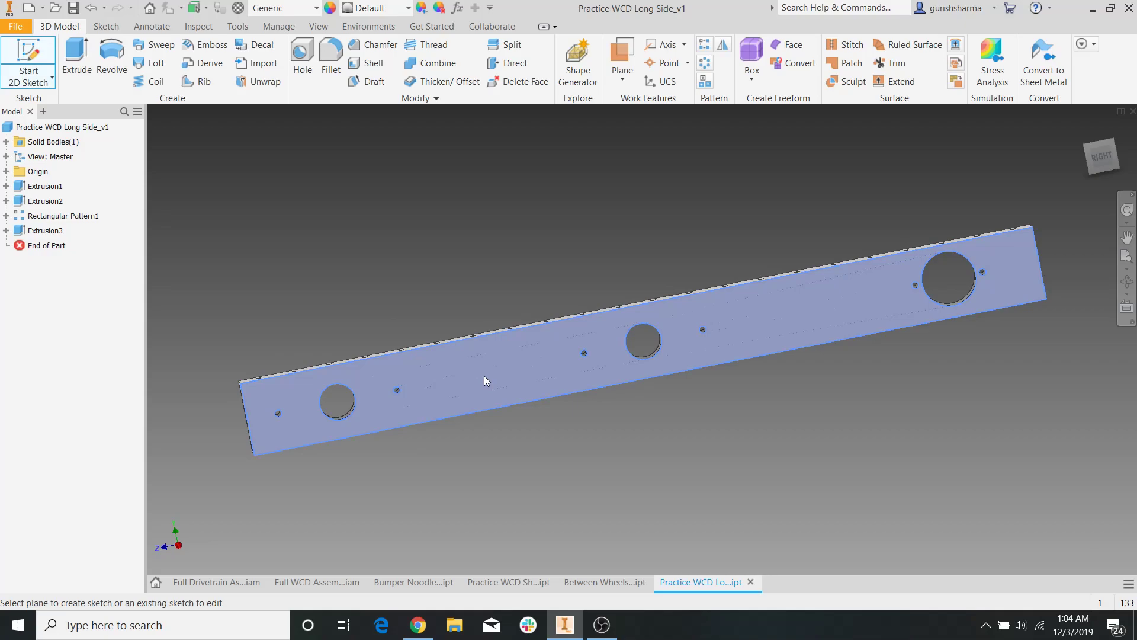
left_click(485, 376)
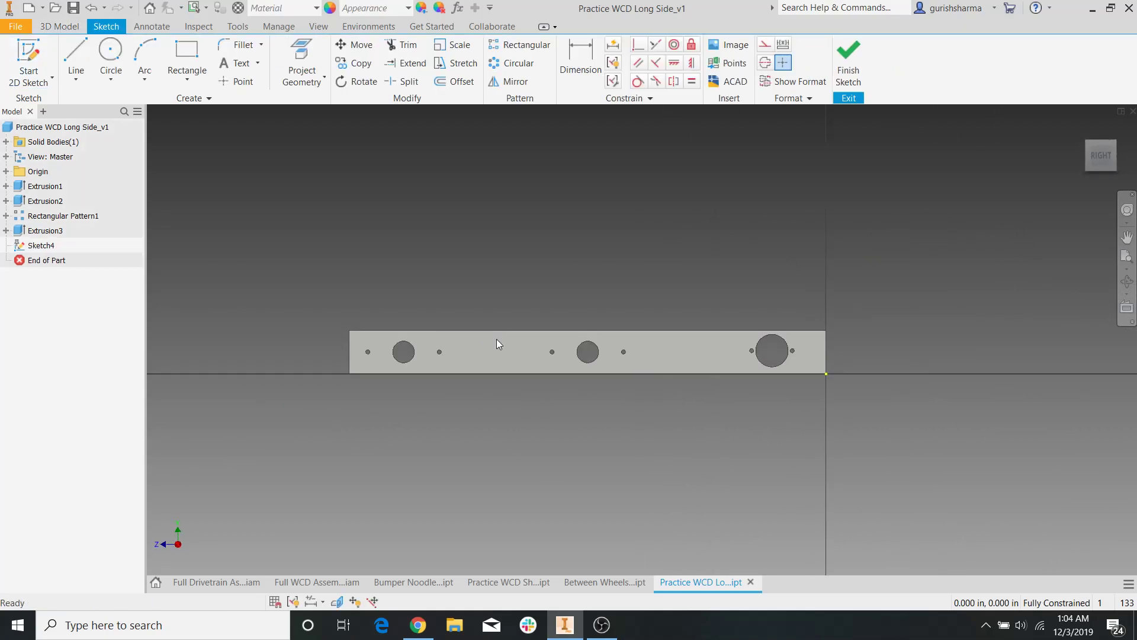
left_click(186, 55)
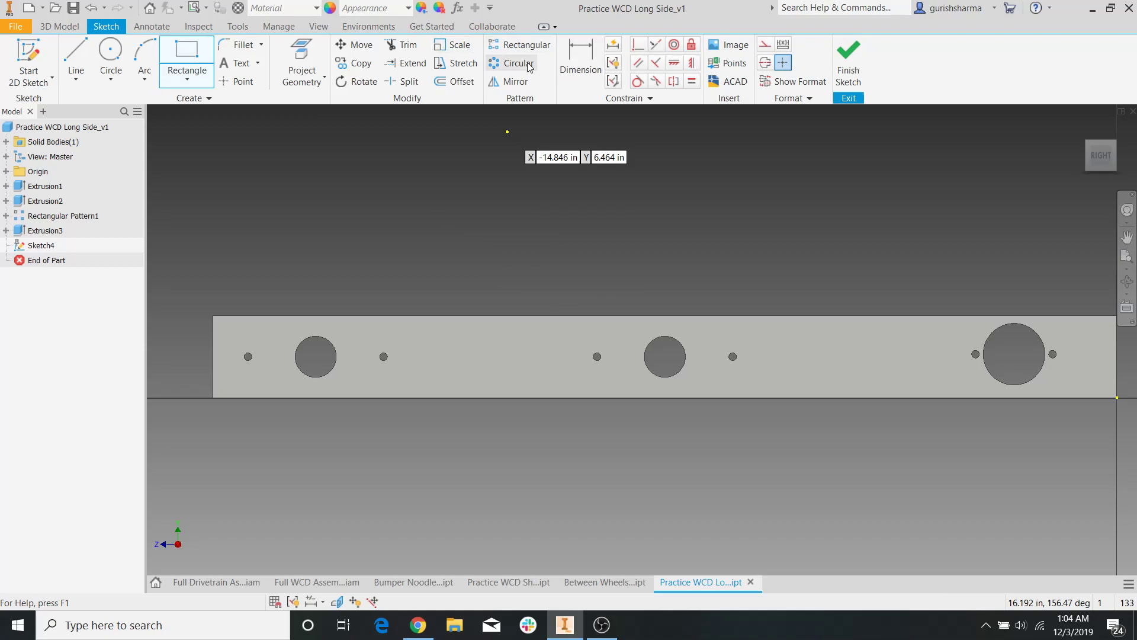
left_click(305, 56)
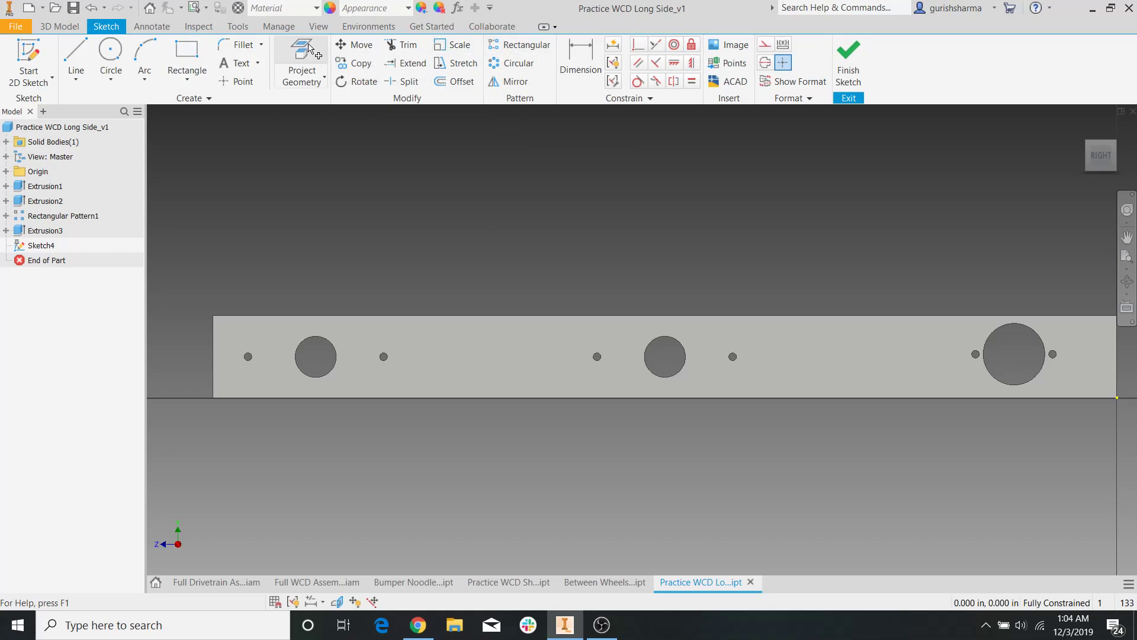
Project the side face's outline and existing holes into the sketch
left_click(522, 379)
left_click(187, 56)
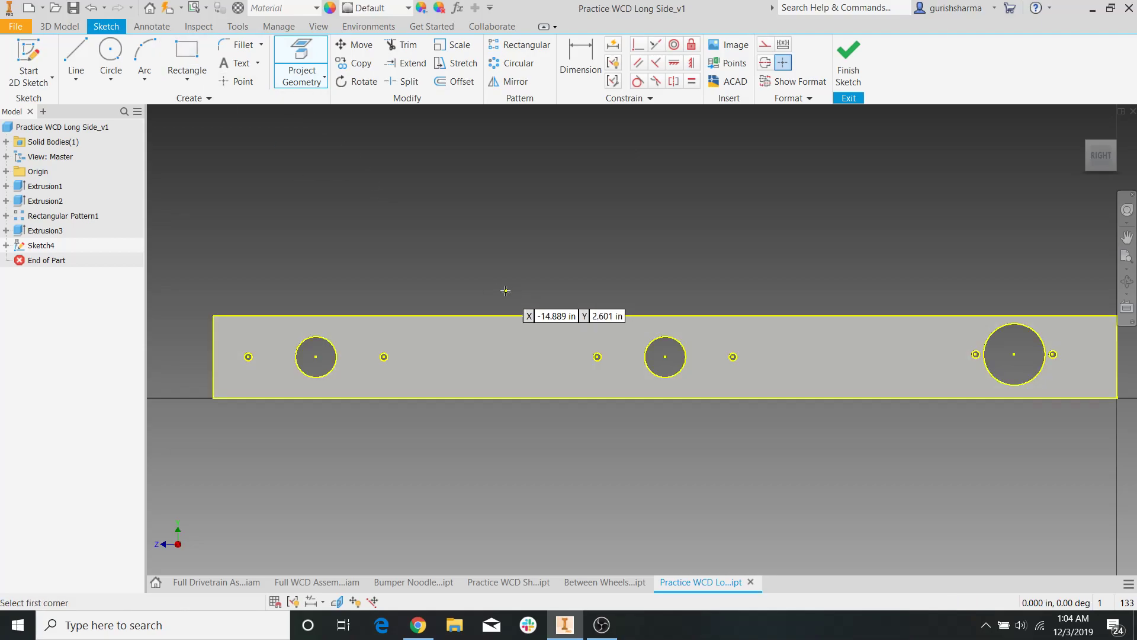
left_click(465, 315)
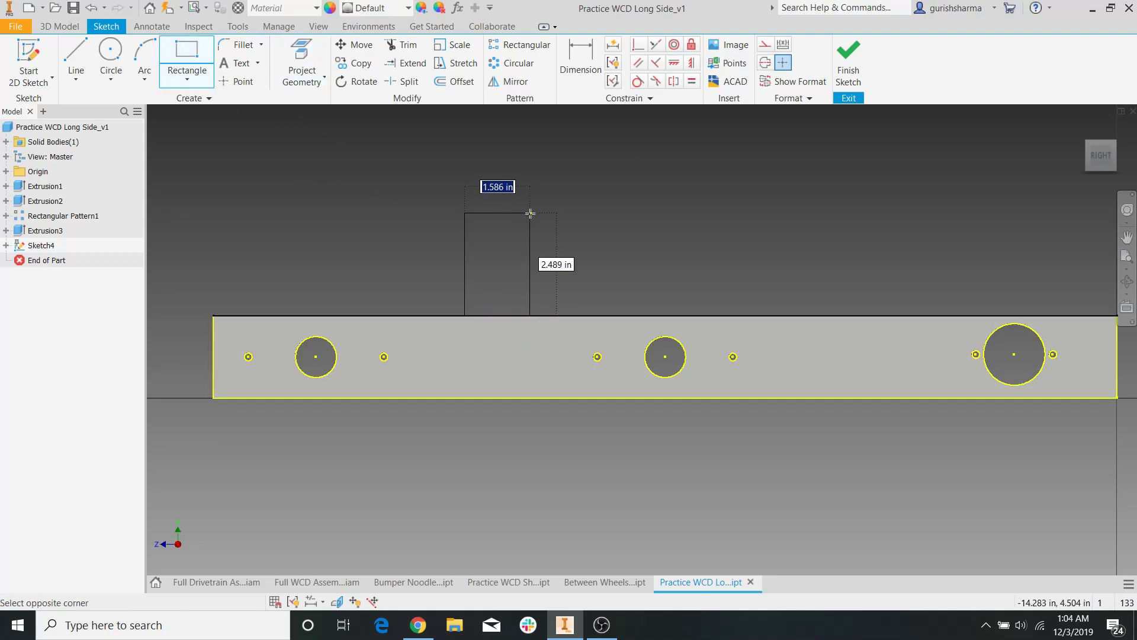
type("1")
key("Tab")
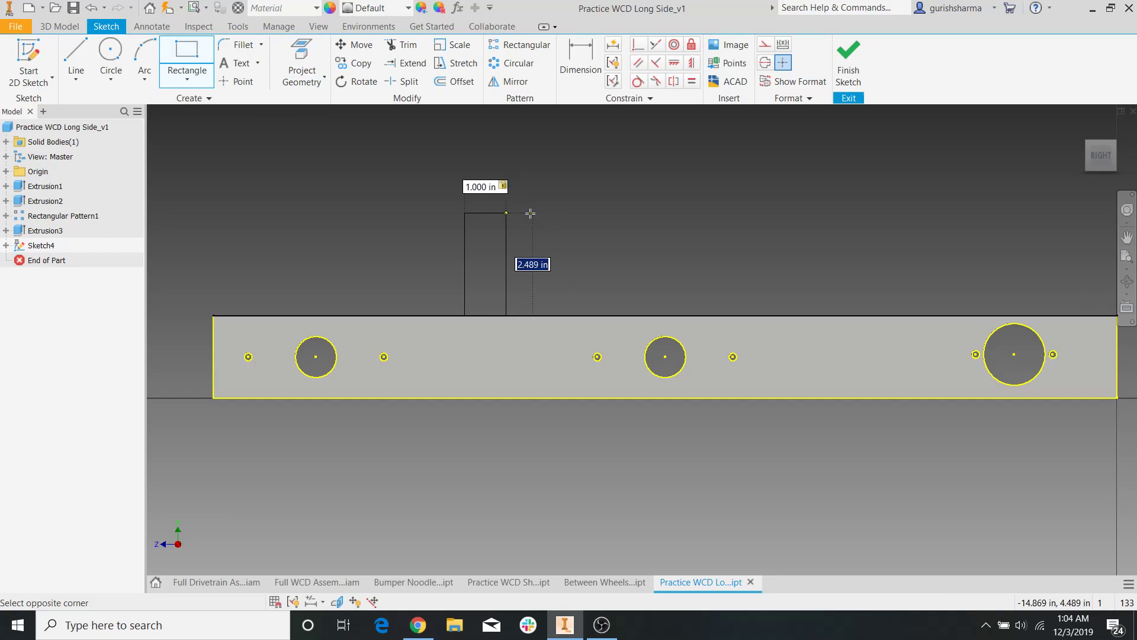
key("Escape")
Sketch a vertical rectangle 1 in wide and 5 in high rising from the face's lower edge, between the first two large holes
left_click(201, 55)
left_click(448, 396)
type("1")
key("Tab")
type("5")
key("Return")
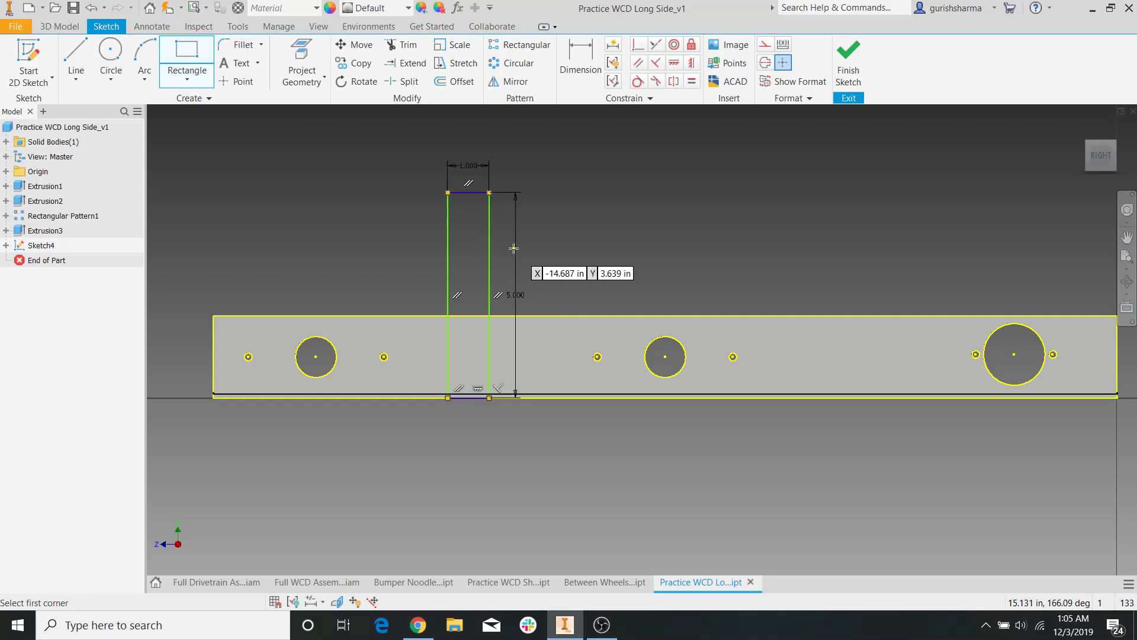
Sketch a second 1 in by 5 in vertical rectangle from the lower edge, between the middle and largest holes
left_click(815, 397)
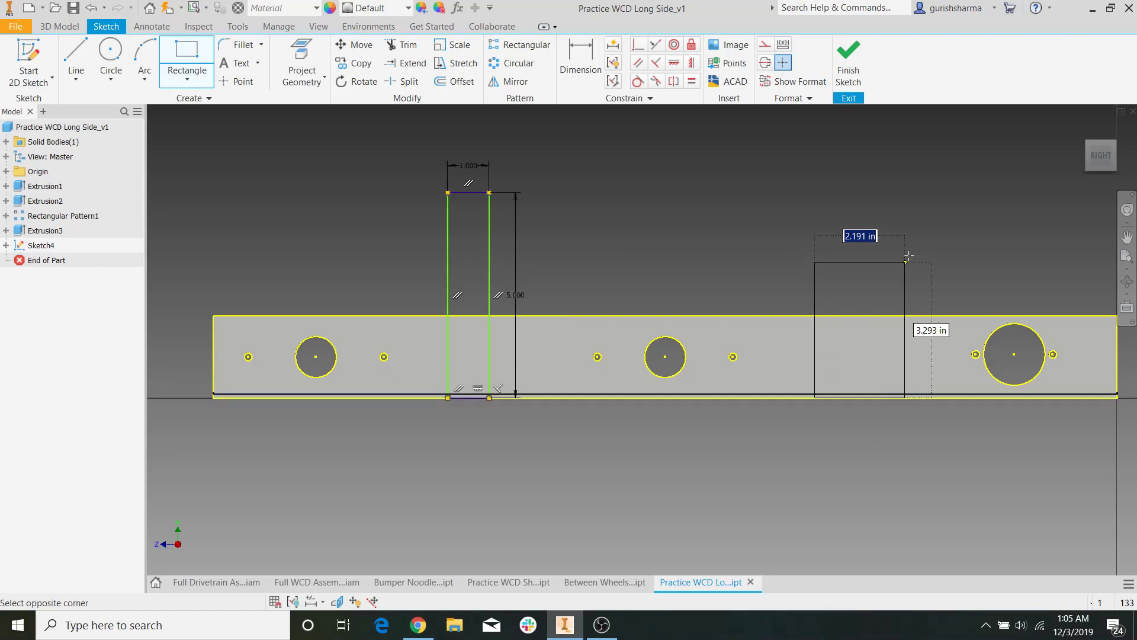
type("1")
key("Tab")
type("5")
key("Return")
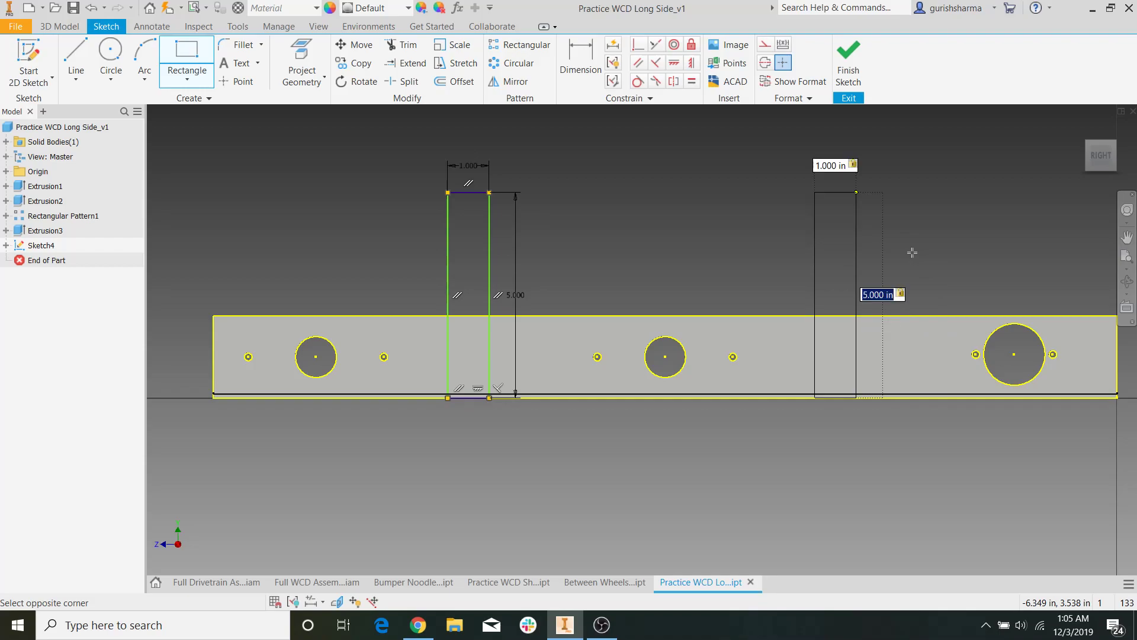
Switch to the Full WCD Assembly and examine where the upright tubes sit along the long side and wheels
left_click(336, 589)
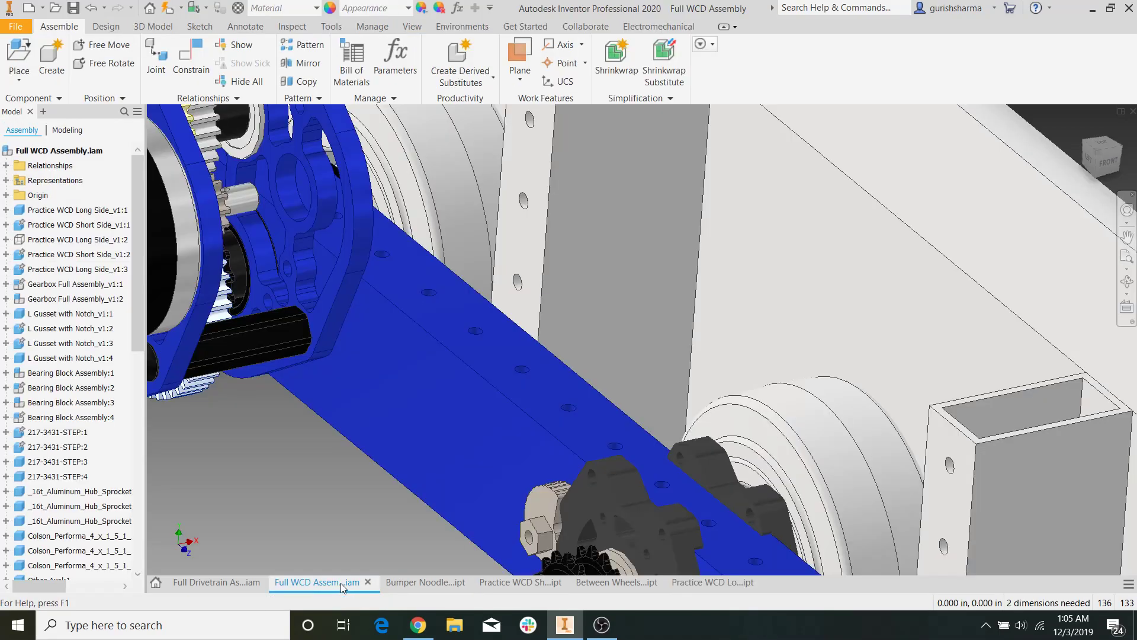
mouse_move(577, 315)
middle_mouse_down("shift")
mouse_move(610, 336)
mouse_move(596, 332)
mouse_move(619, 305)
middle_mouse_up("shift")
left_click(701, 582)
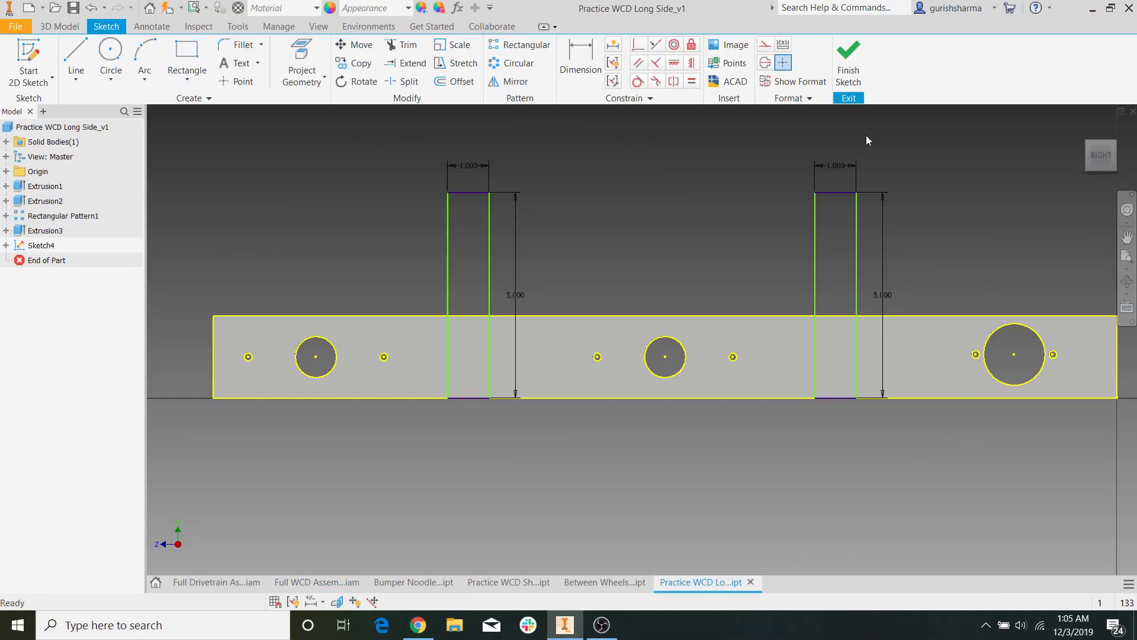
left_click(318, 583)
key("F2")
middle_click_drag(534, 286, 537, 305)
middle_click_drag(384, 151, 395, 214, "shift")
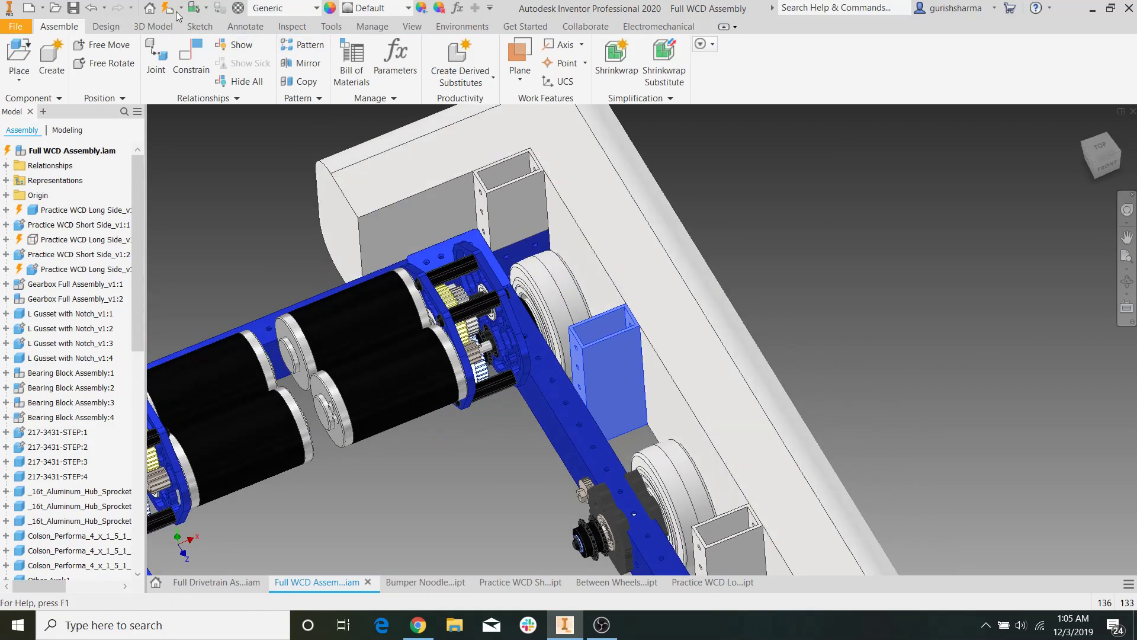
Measure the distance from the frame's end face near the gearbox to the facing side of the upright tube between the wheels
left_click(292, 26)
left_click(144, 64)
scroll(526, 259, "up", 3)
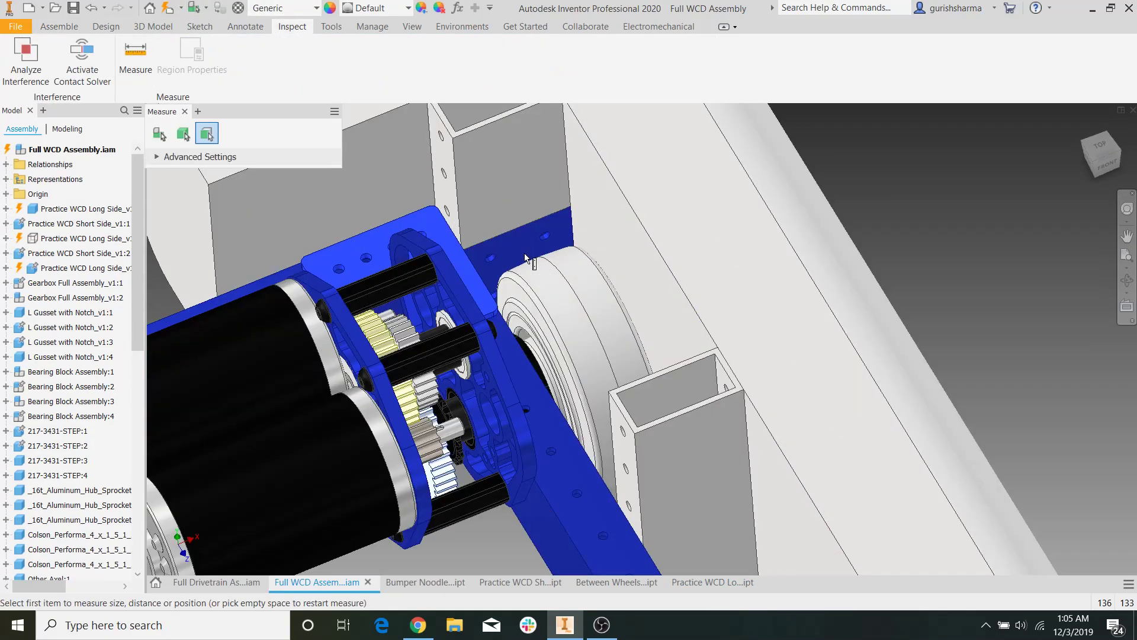
left_click(513, 249)
middle_click_drag(513, 248, 662, 435, "shift")
left_click(662, 457)
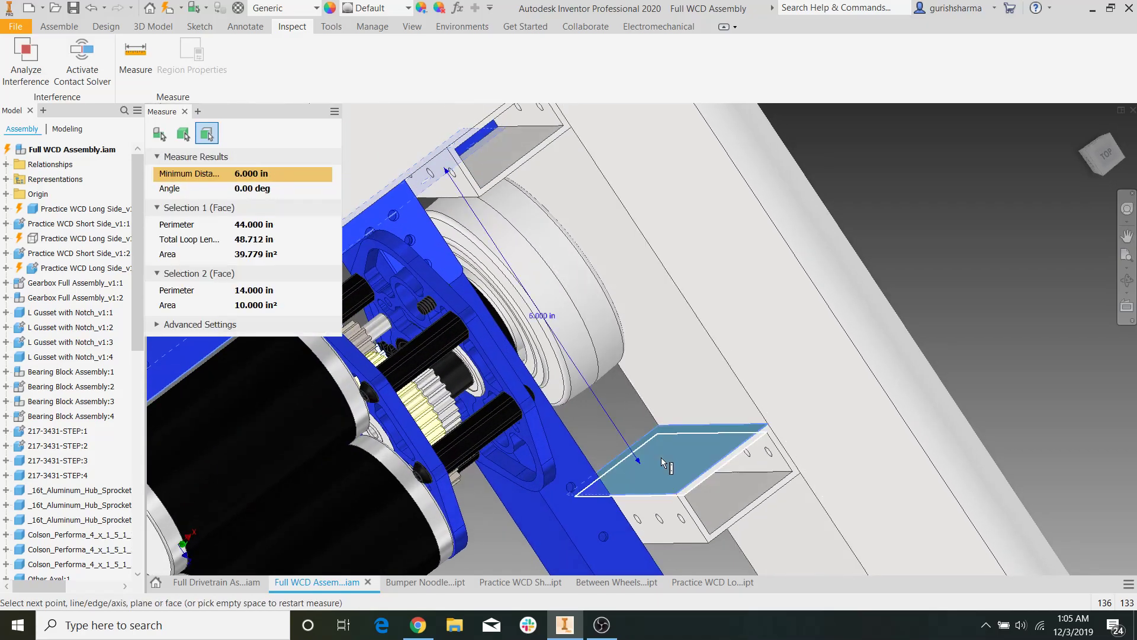
left_click(184, 111)
scroll(575, 232, "down", 3)
middle_click_drag(574, 233, 529, 303, "shift")
left_click(529, 307)
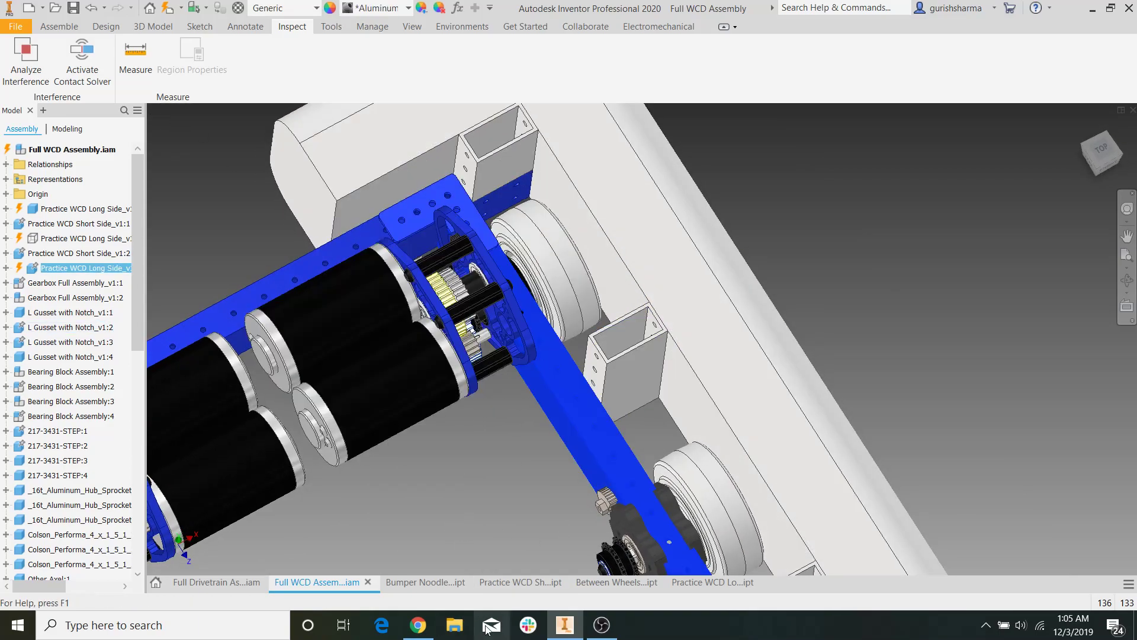
In the Practice WCD Long Side_v1 sketch, dimension each rectangle's outer edge 6 in from its nearest end of the face
left_click(427, 583)
left_click(712, 582)
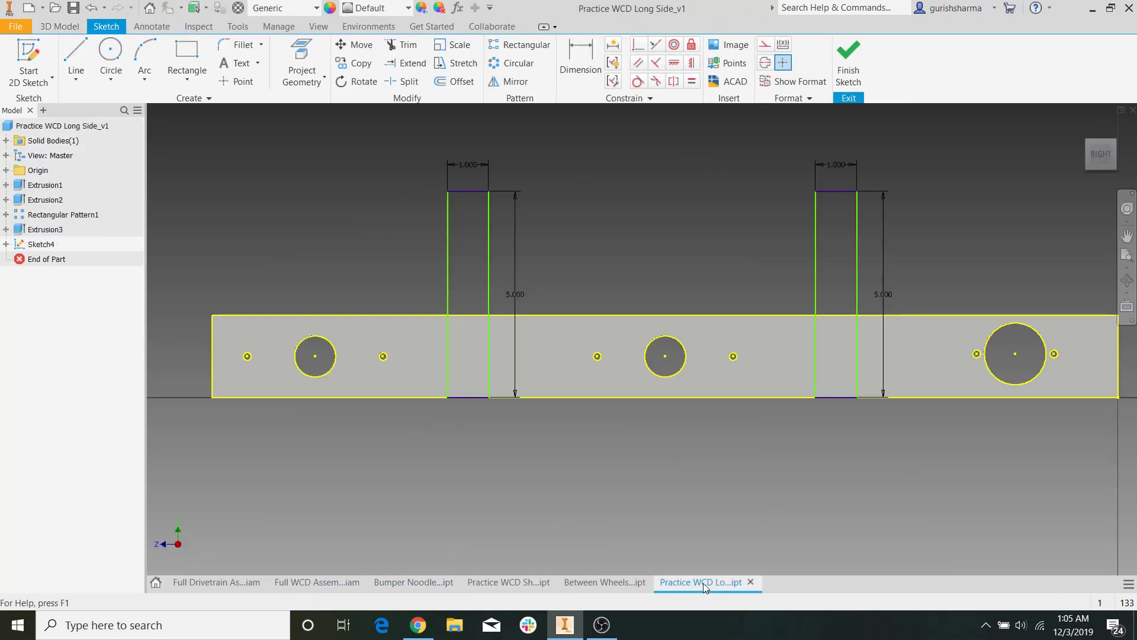
key("d")
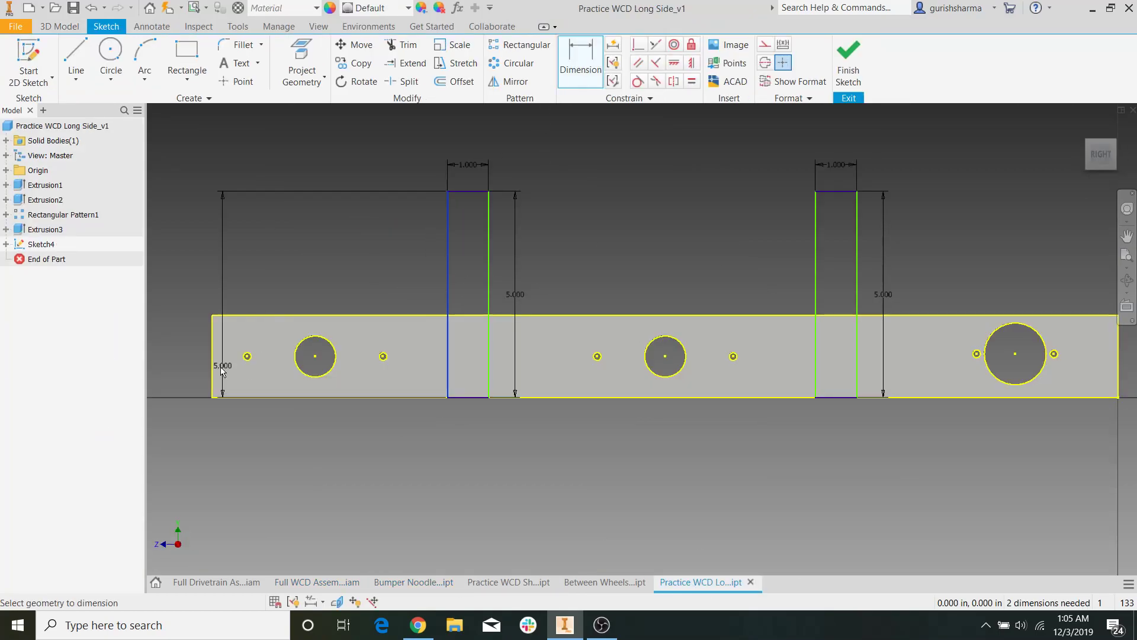
left_click(284, 266)
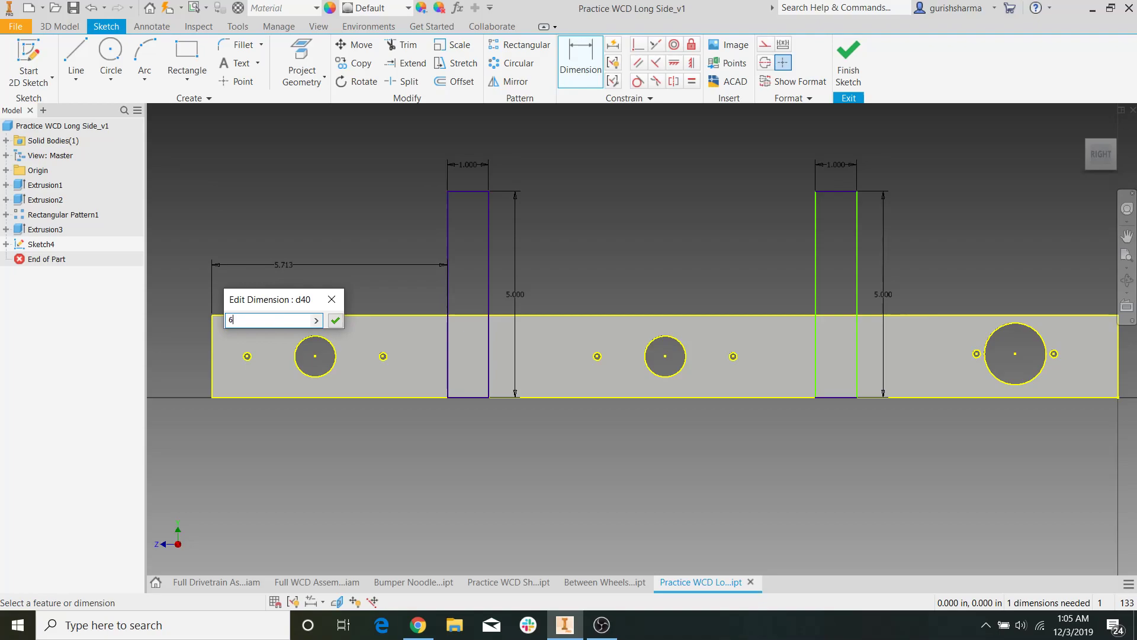
key("Return")
left_click(1121, 355)
left_click(1040, 266)
type("6")
key("Return")
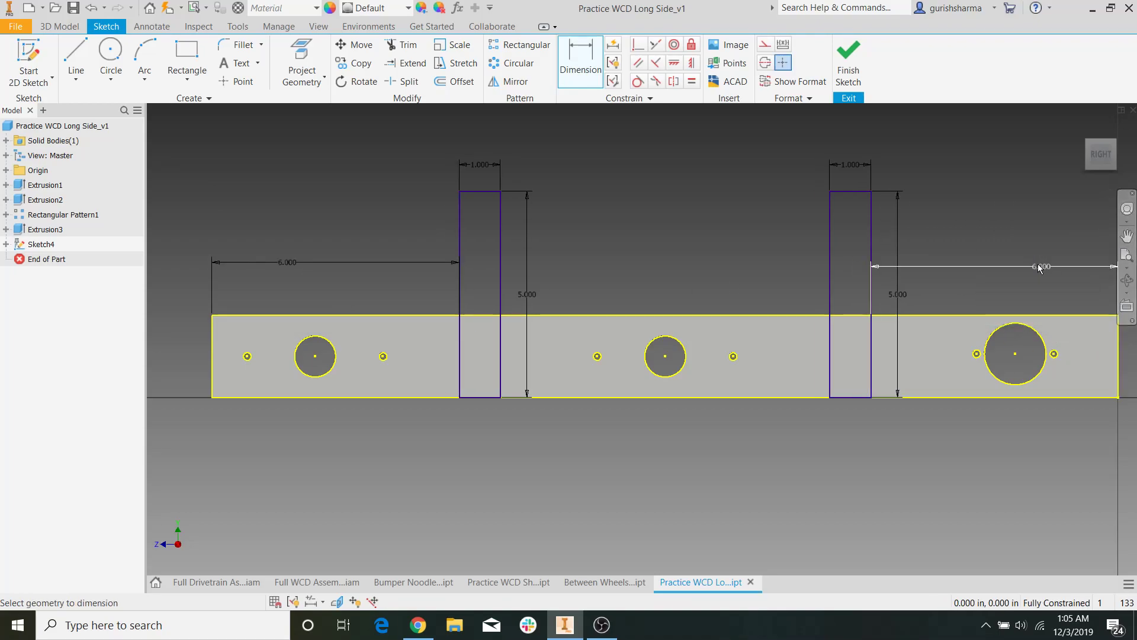
Draw a 0.188 in diameter circle inside the first rectangle near its lower end
key("c")
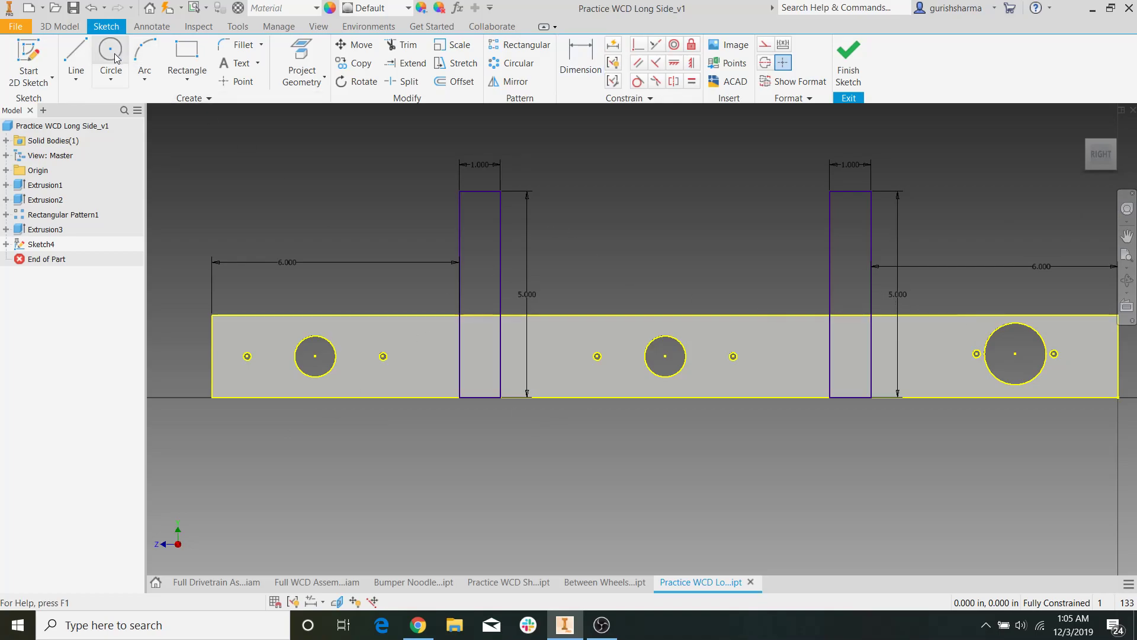
scroll(474, 374, "up", 3)
left_click(473, 377)
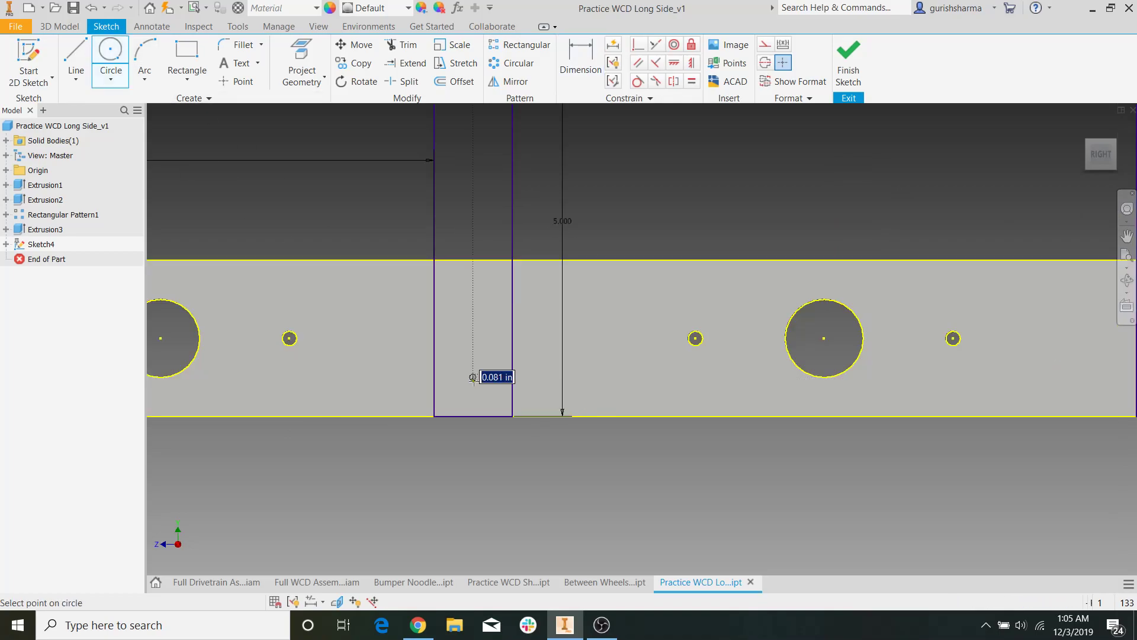
key("Return")
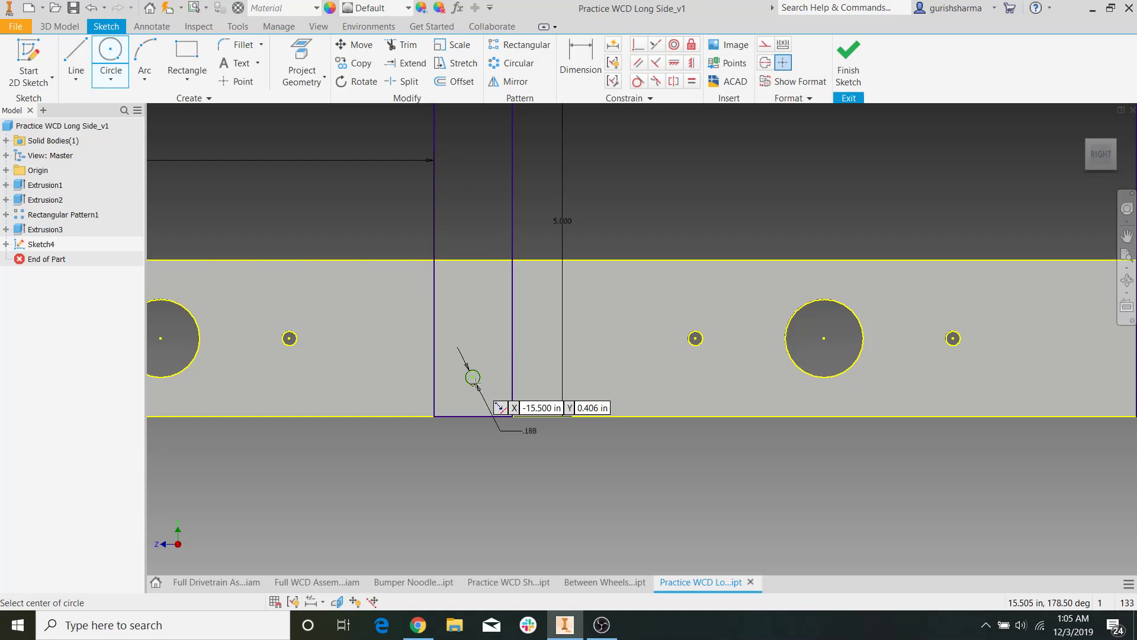
key("Escape")
Dimension the circle's centre 0.5 in from the first rectangle's lower edge and 0.5 in from its right edge
key("d")
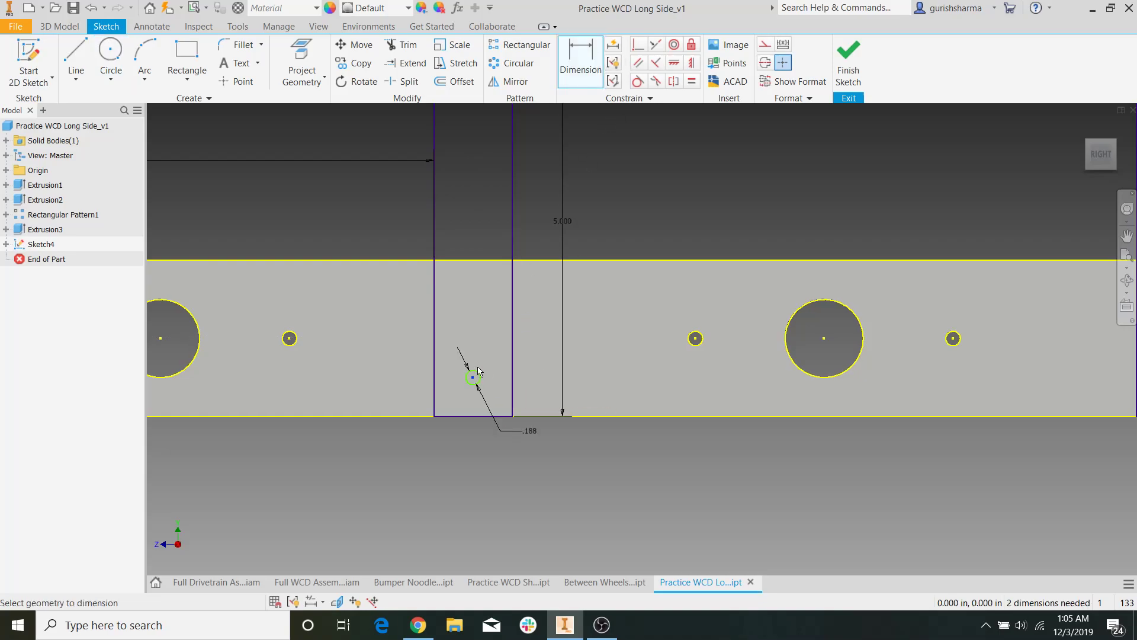
left_click(495, 397)
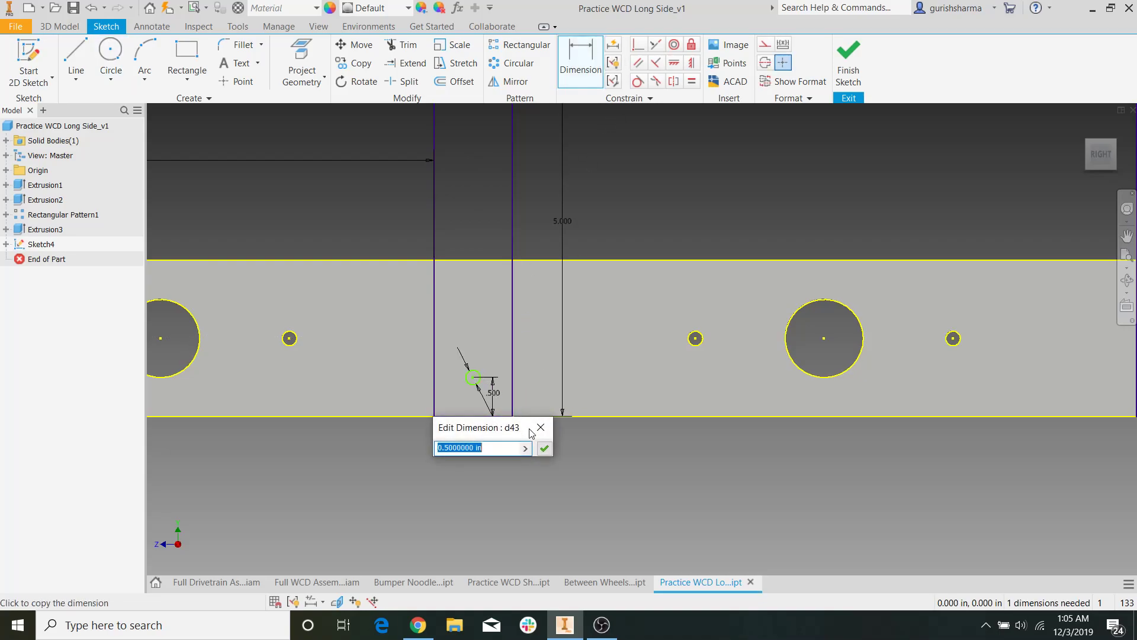
key("Return")
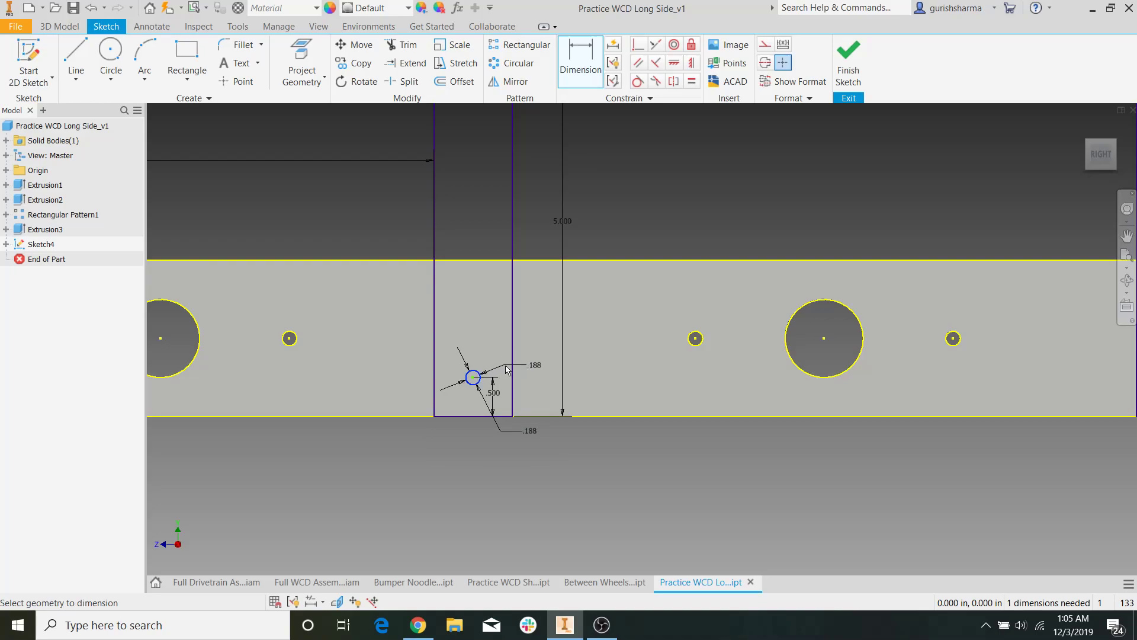
left_click(514, 370)
key("Return")
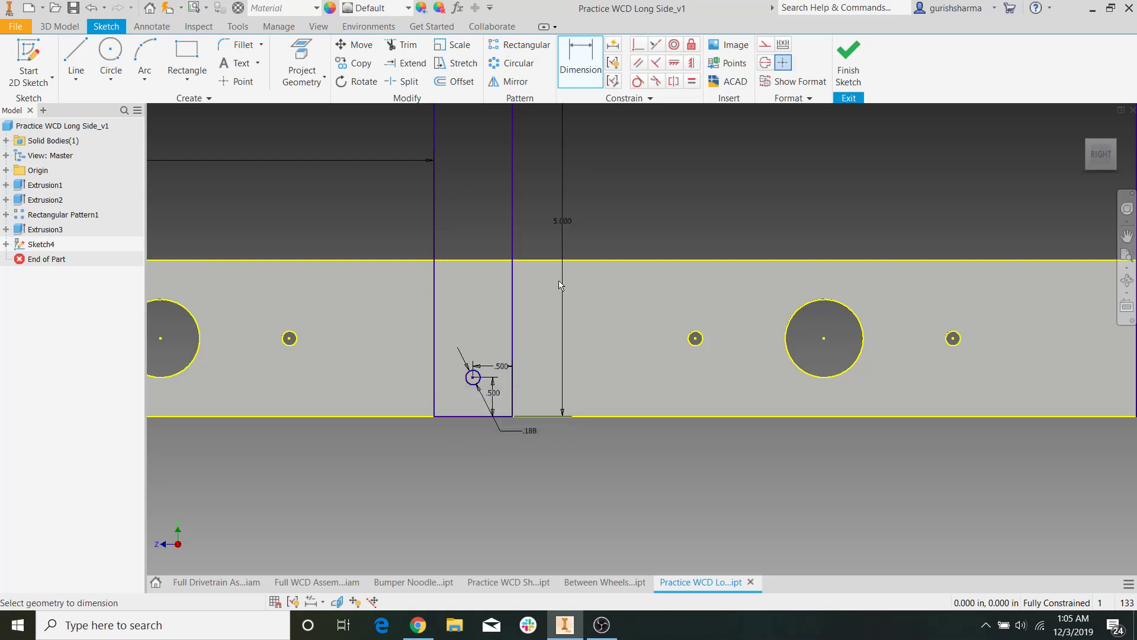
Create a rectangular pattern of 5 circles up the first rectangle's vertical edge direction, spaced 1 in apart
left_click(520, 45)
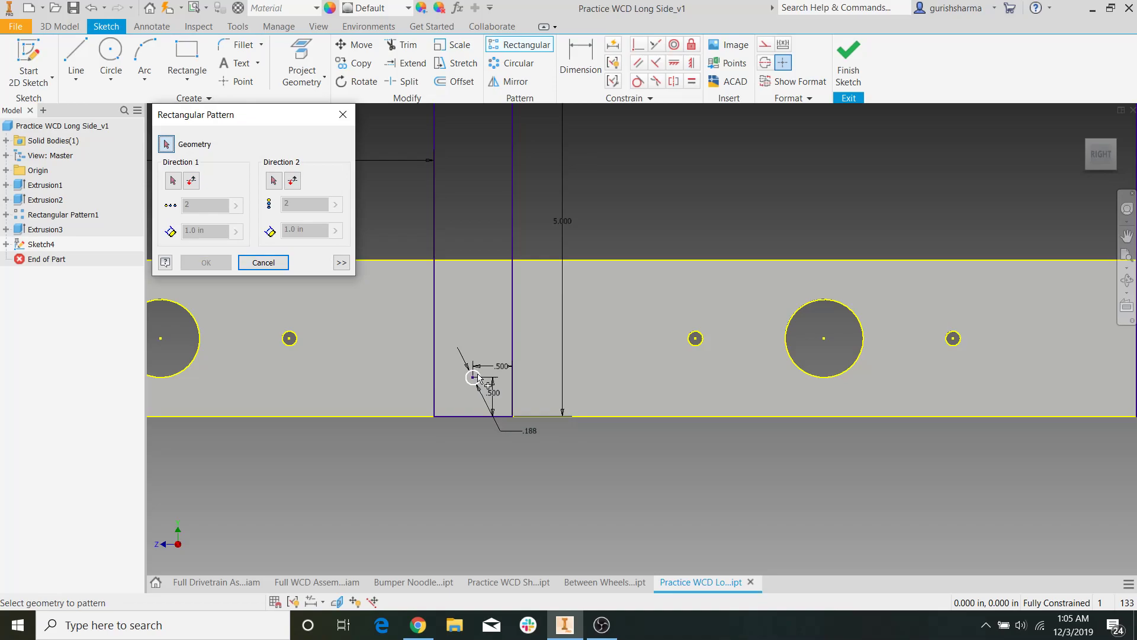
left_click(171, 182)
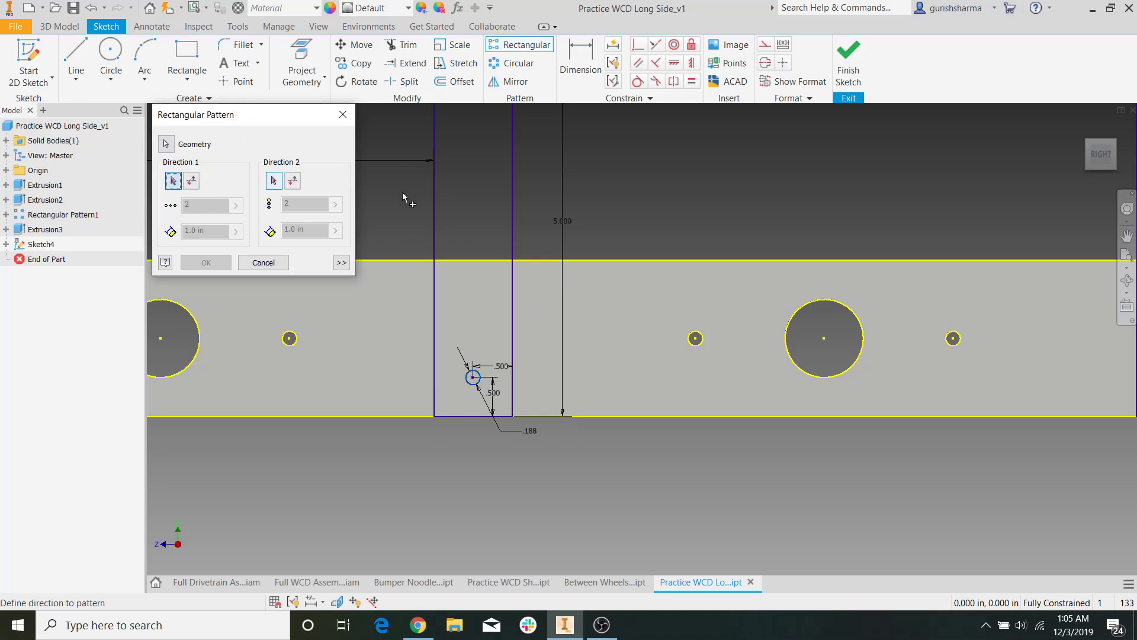
left_click(436, 200)
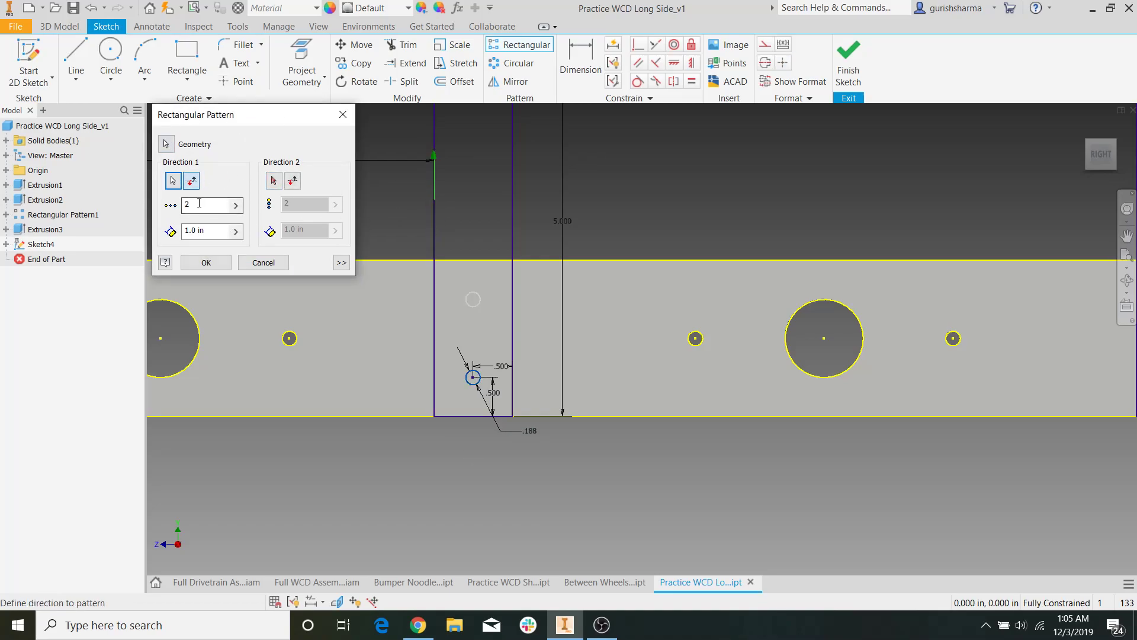
type("5")
left_click(226, 268)
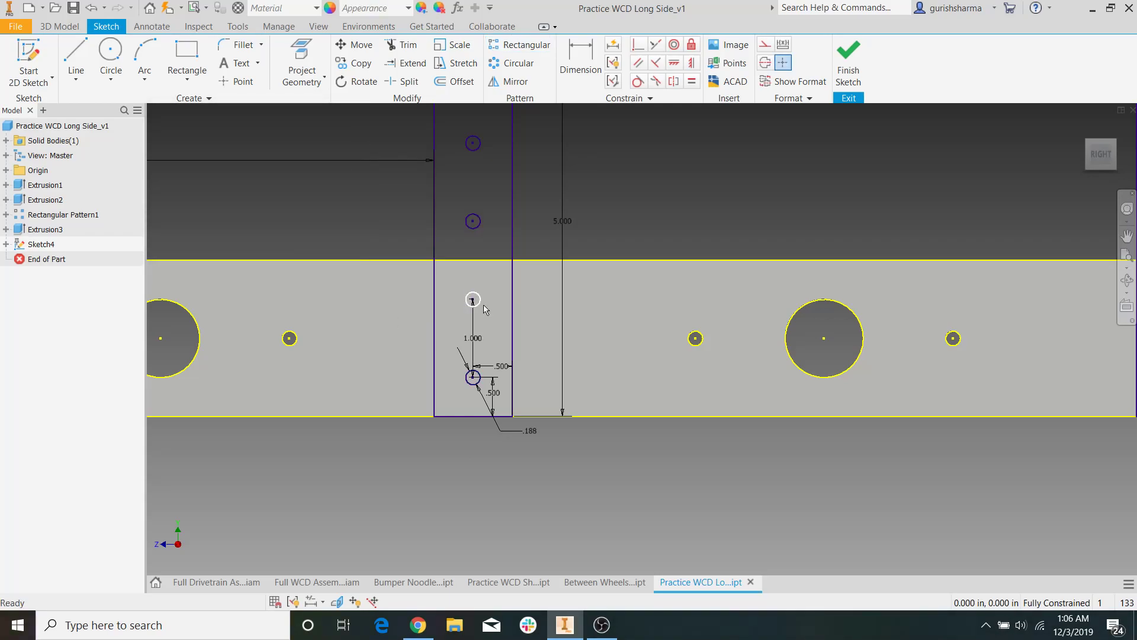
Draw a 3/16 in diameter circle inside the second rectangle near its lower end
scroll(483, 305, "down", 3)
mouse_move(436, 256)
left_mouse_down()
mouse_move(513, 550)
mouse_move(501, 505)
left_mouse_up()
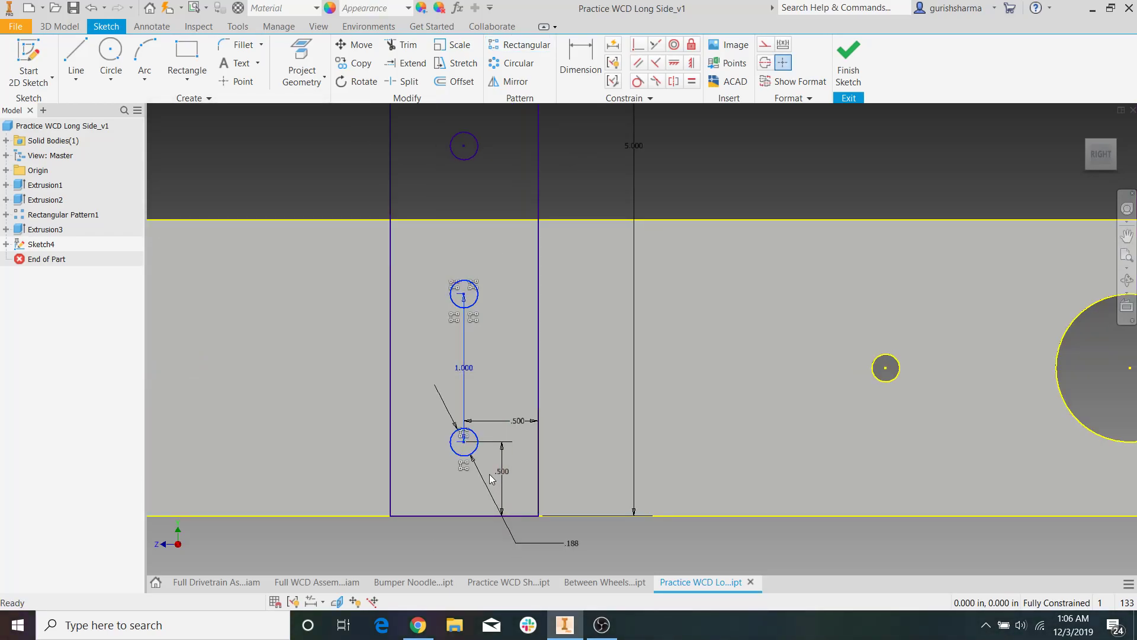
scroll(489, 474, "up", 5)
scroll(790, 340, "up", 3)
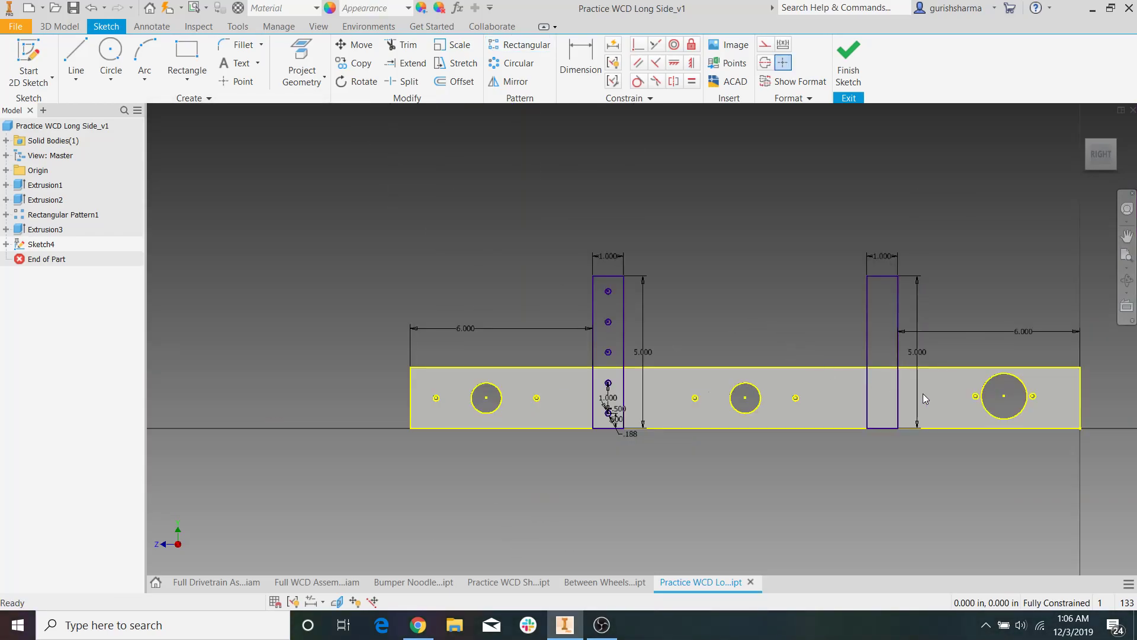
scroll(921, 403, "down", 5)
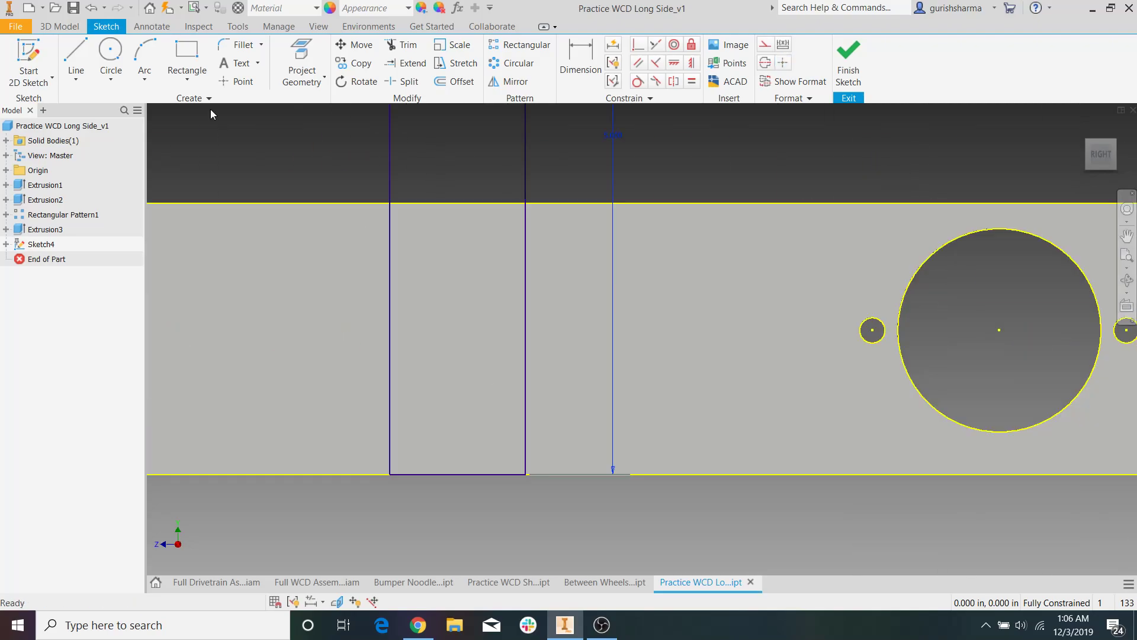
left_click(110, 52)
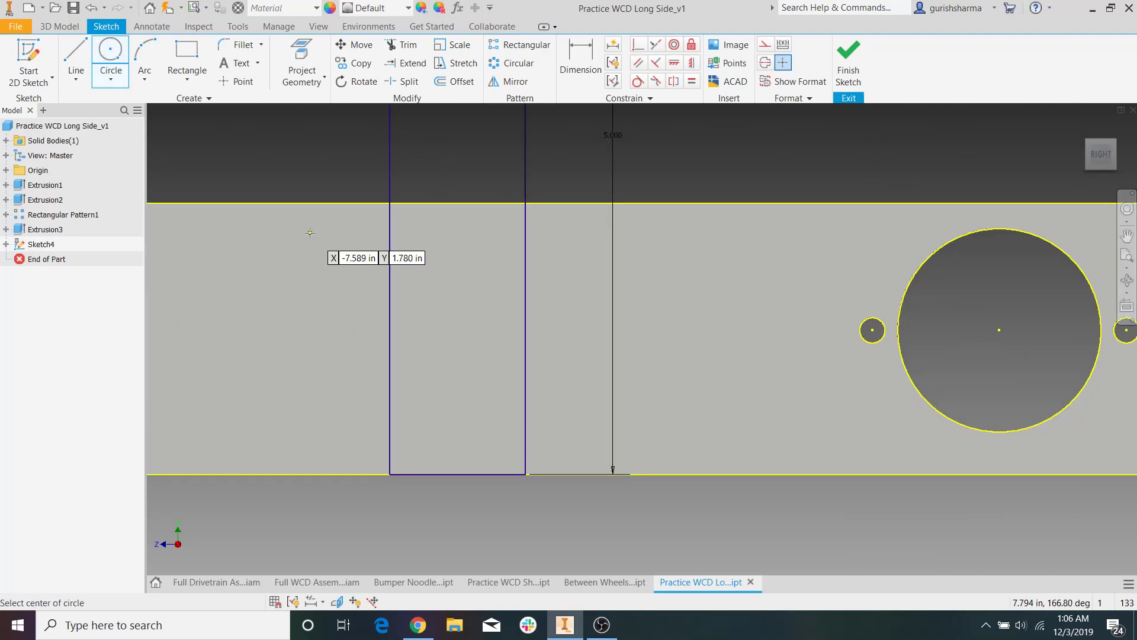
left_click(458, 438)
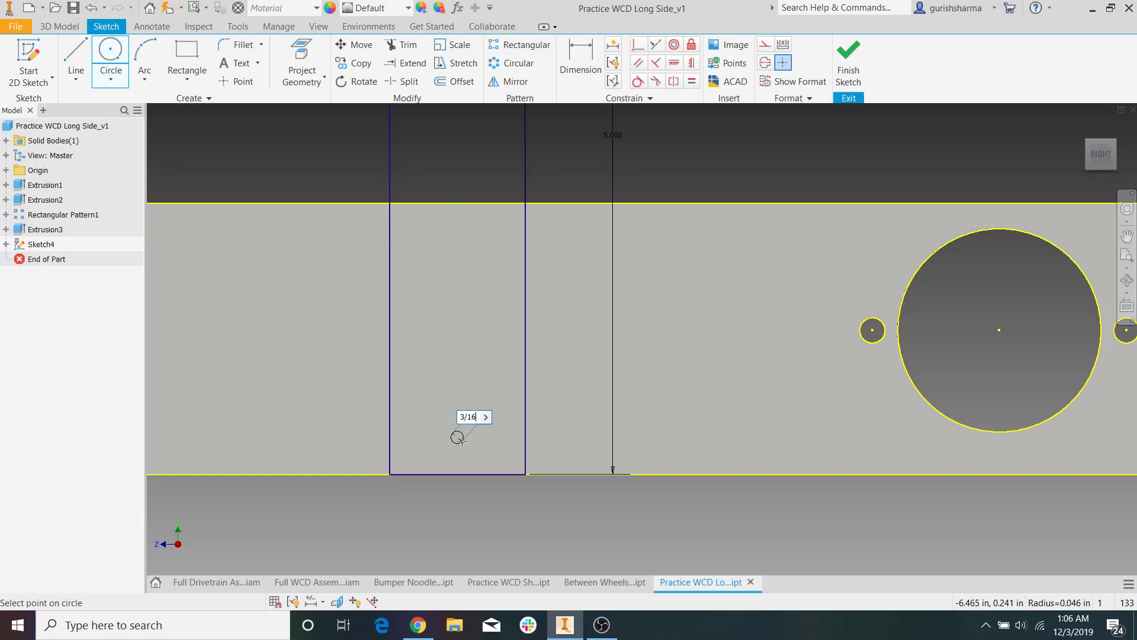
type("3/16")
key("Return")
key("Escape")
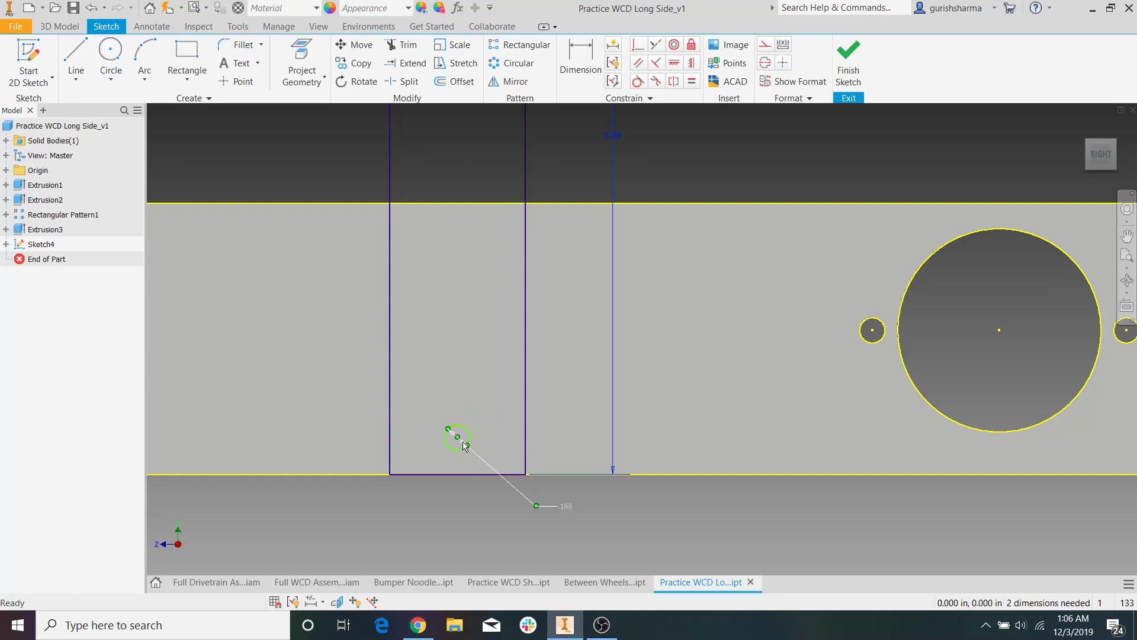
key("d")
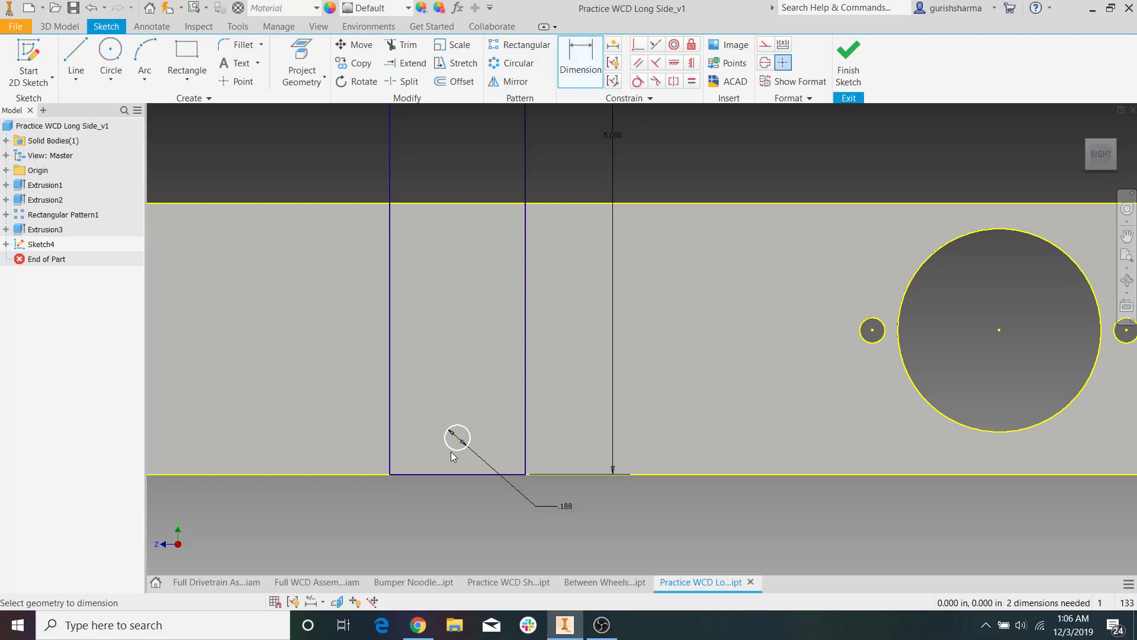
left_click(453, 456)
left_click(308, 135)
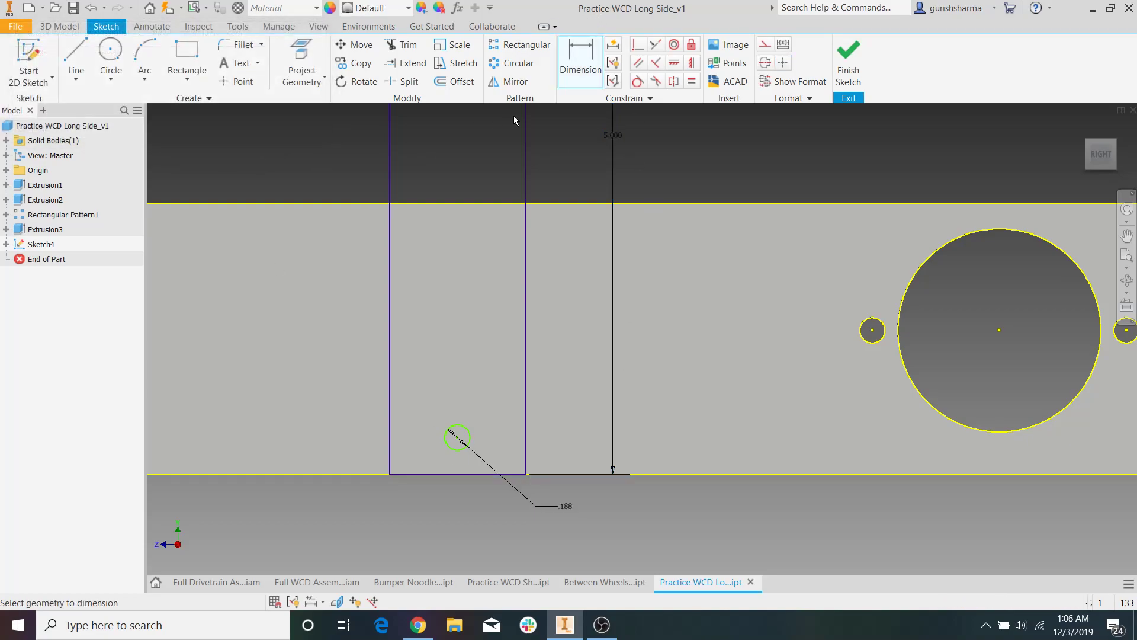
left_click(456, 450)
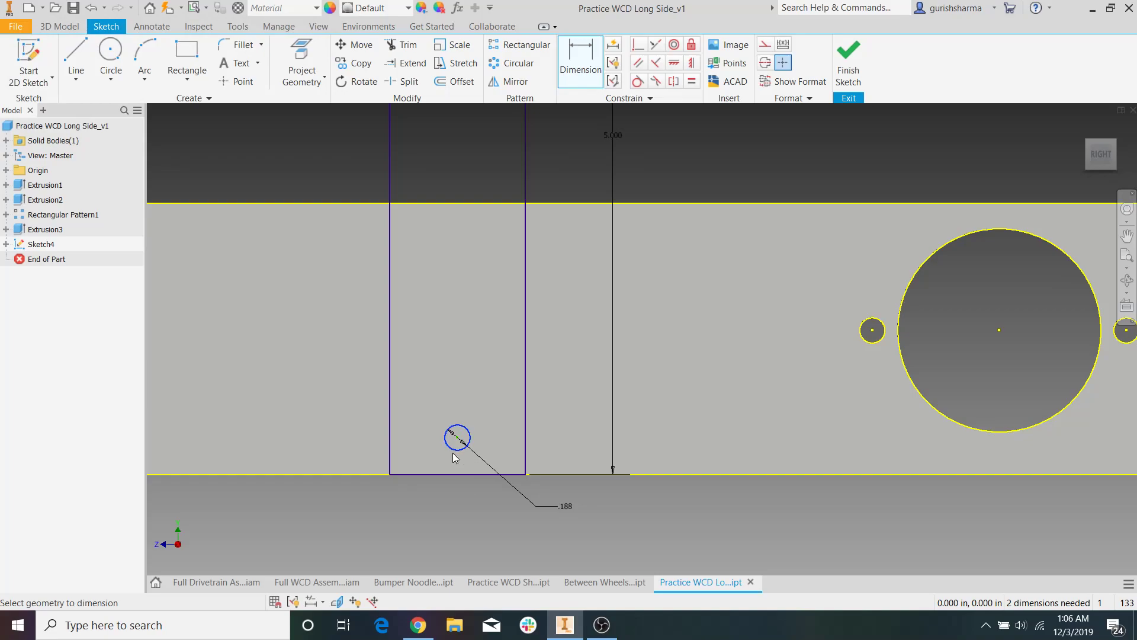
left_click(461, 475)
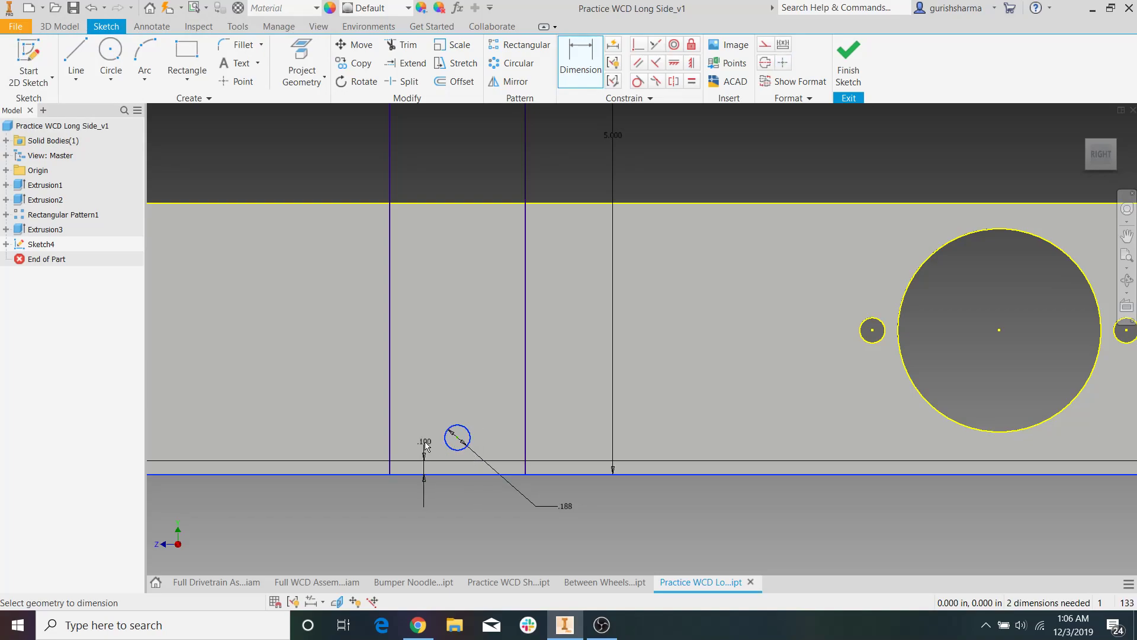
key("Escape")
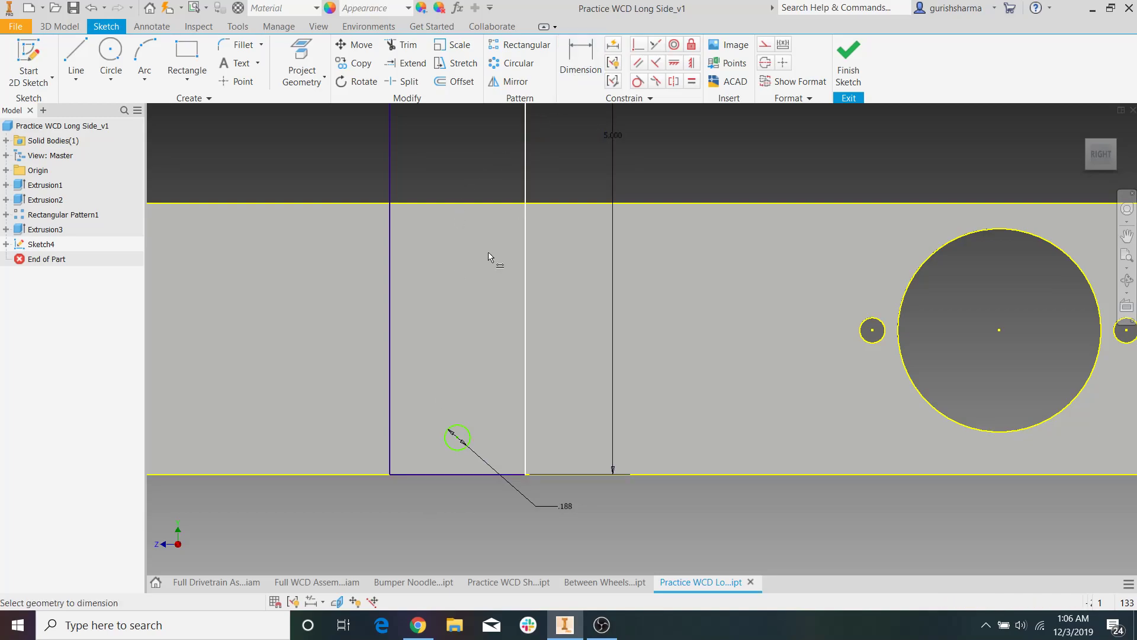
Dimension the circle's centre 0.5 in from the second rectangle's lower edge and 0.5 in from its right edge
left_click(432, 474)
left_click(425, 449)
type("0.5")
key("Return")
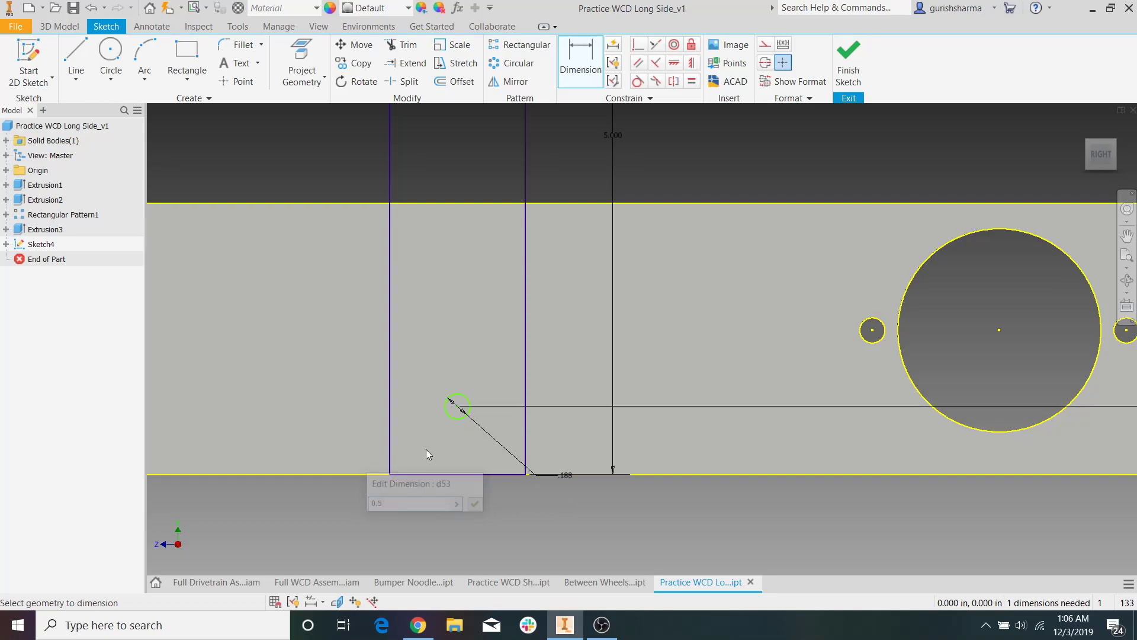
left_click(507, 385)
type("4")
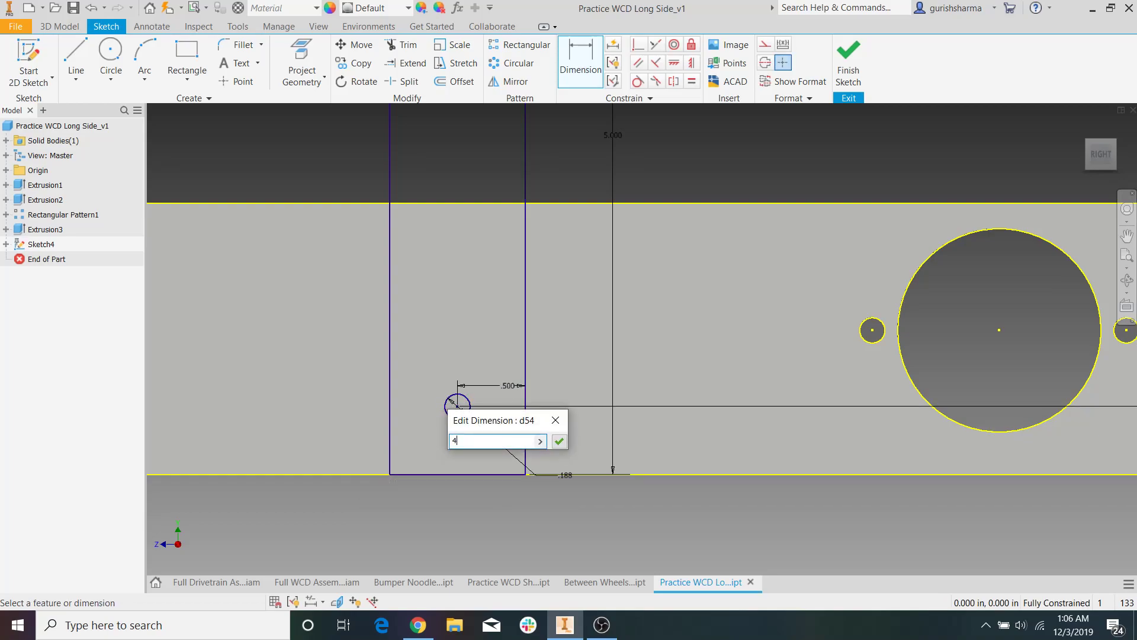
key("Return")
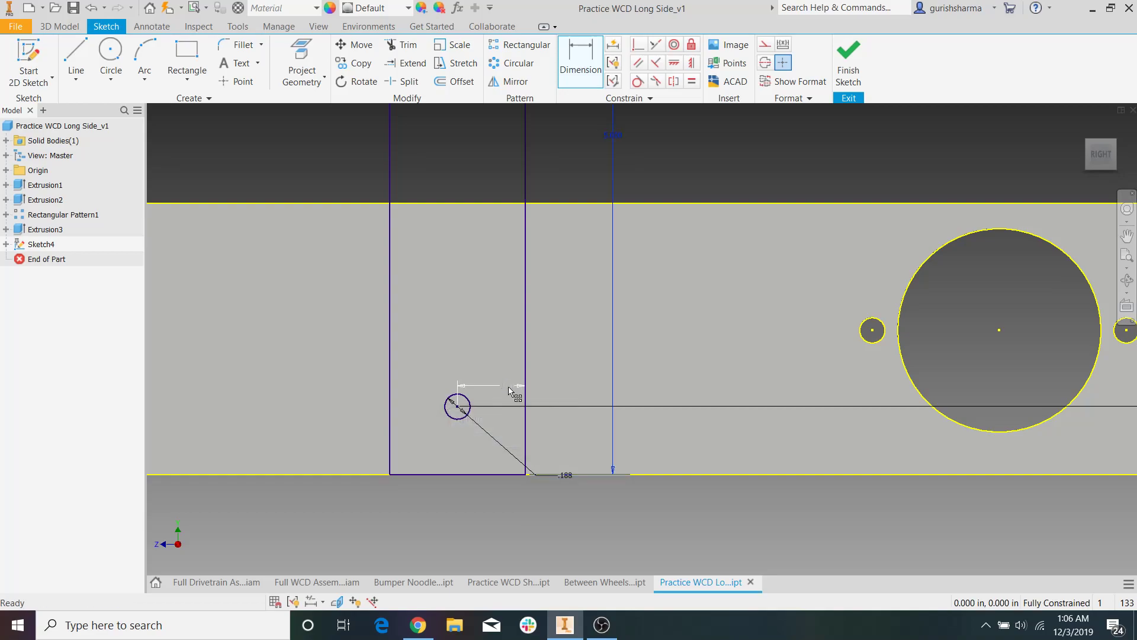
Create a rectangular pattern of 5 circles up the second rectangle's vertical edge direction, spaced 1 in apart, and finish the sketch
left_click(522, 45)
left_click(459, 395)
left_click(172, 181)
left_click(389, 289)
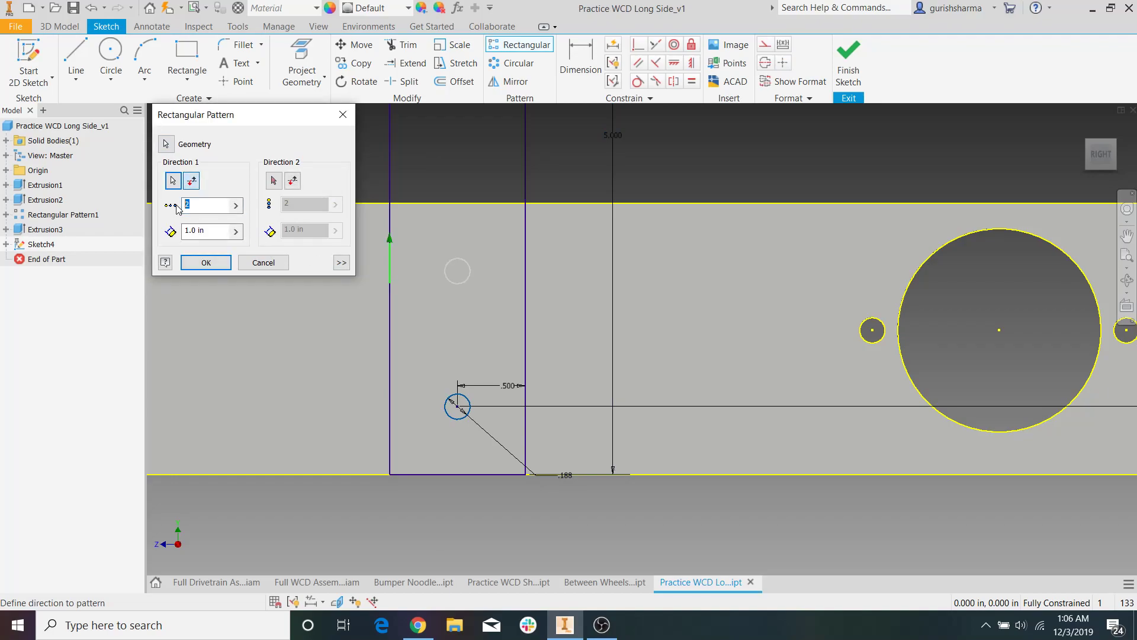
left_click(206, 263)
scroll(578, 313, "up", 5)
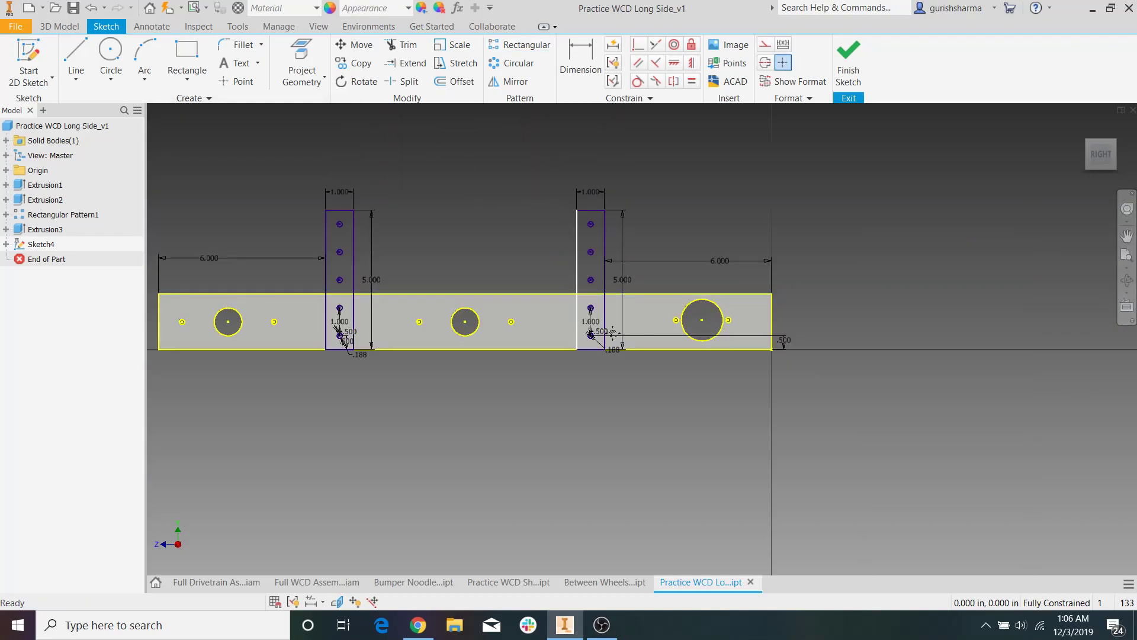
scroll(422, 339, "down", 3)
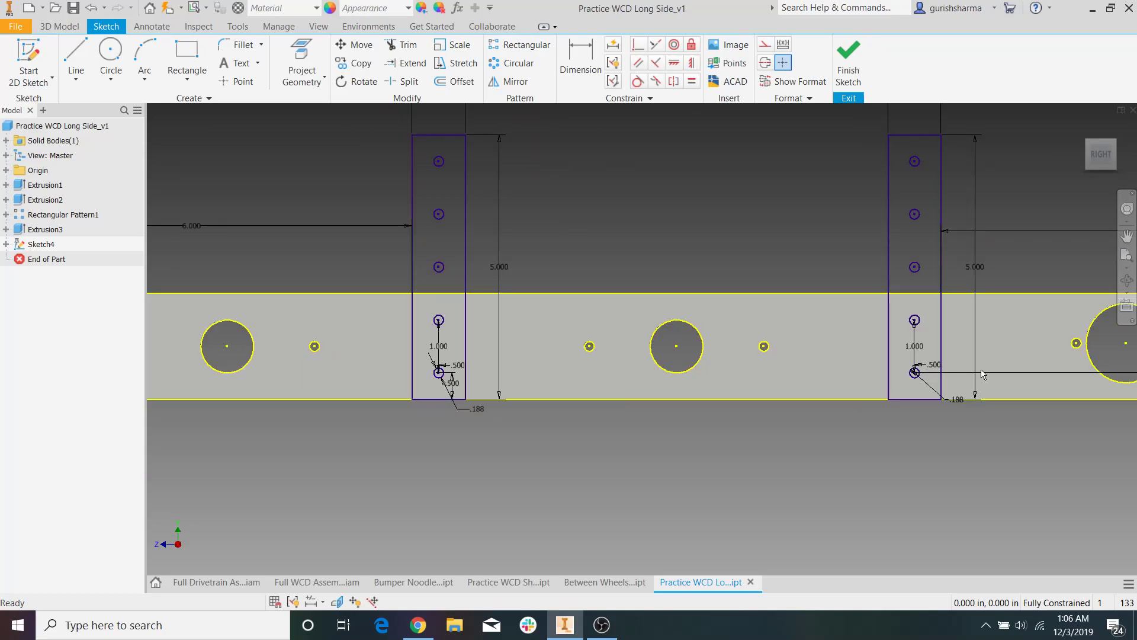
left_click(848, 65)
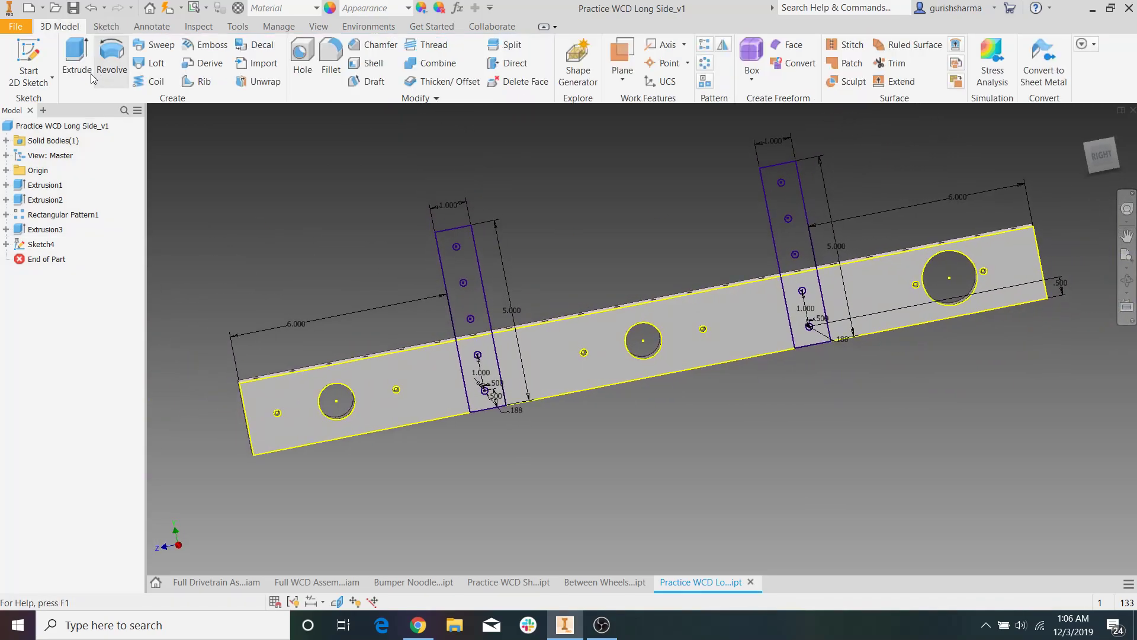
Extrude the two lowest circles of each upright as a 1 in deep cut into the long side
key("e")
scroll(481, 369, "down", 5)
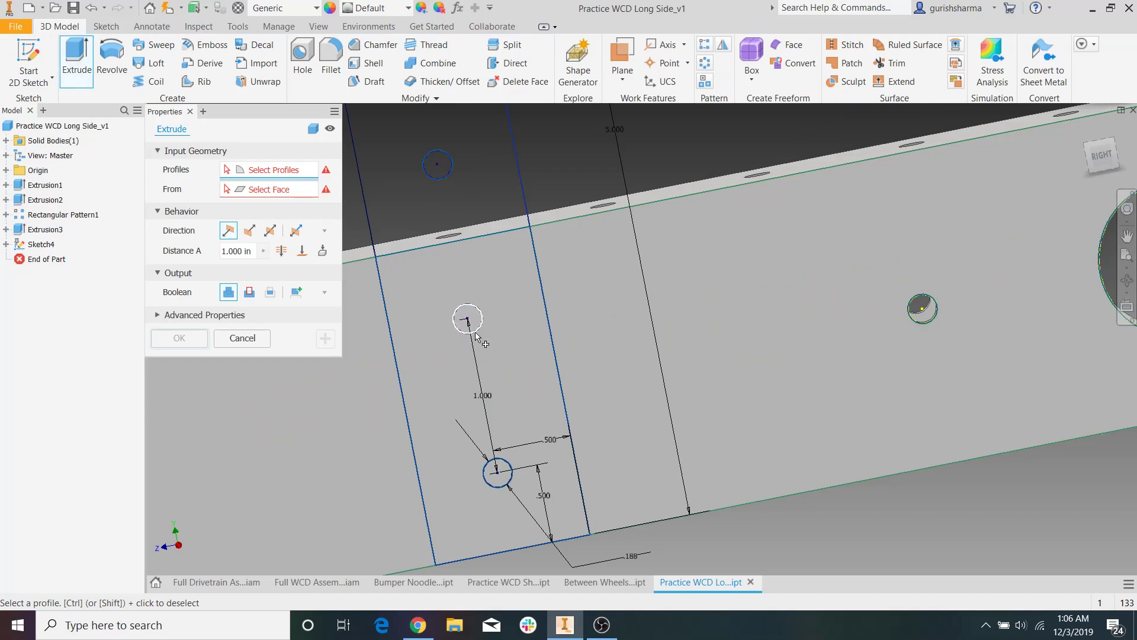
left_click(502, 477)
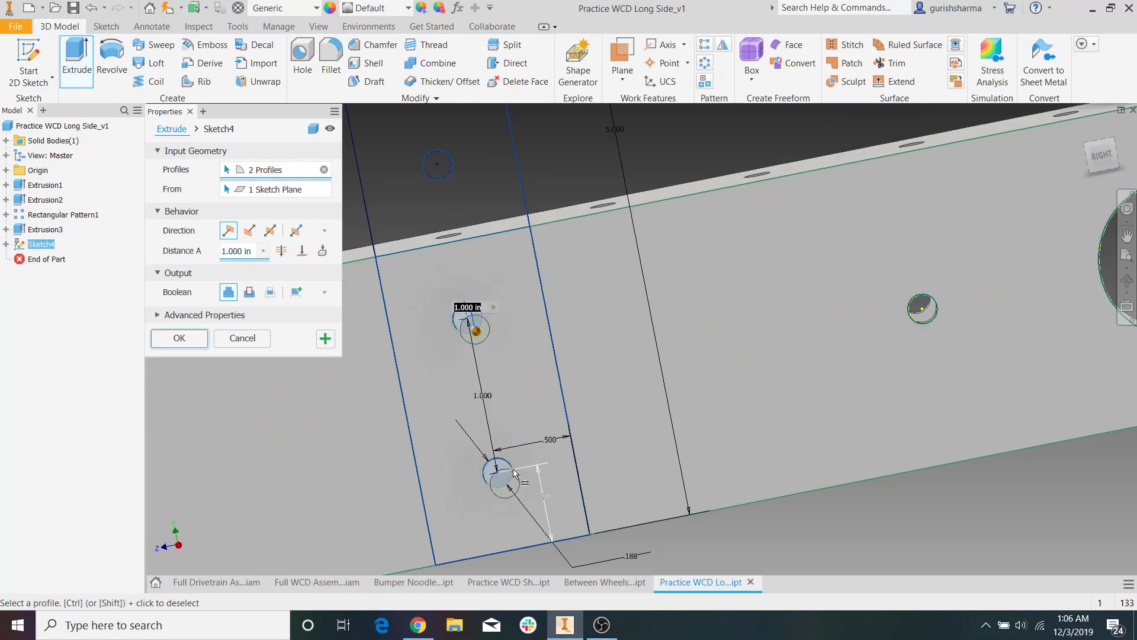
scroll(500, 474, "up", 5)
scroll(675, 329, "down", 5)
left_click(677, 325)
left_click(674, 329)
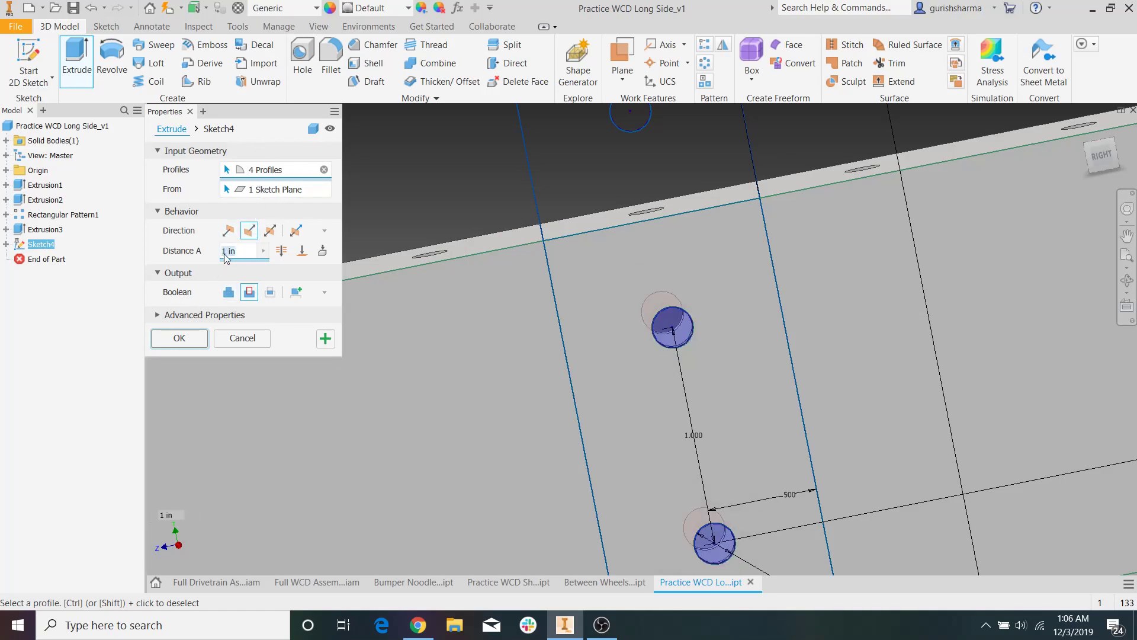
scroll(580, 301, "up", 5)
middle_click_drag(561, 310, 628, 370, "shift")
left_click(179, 338)
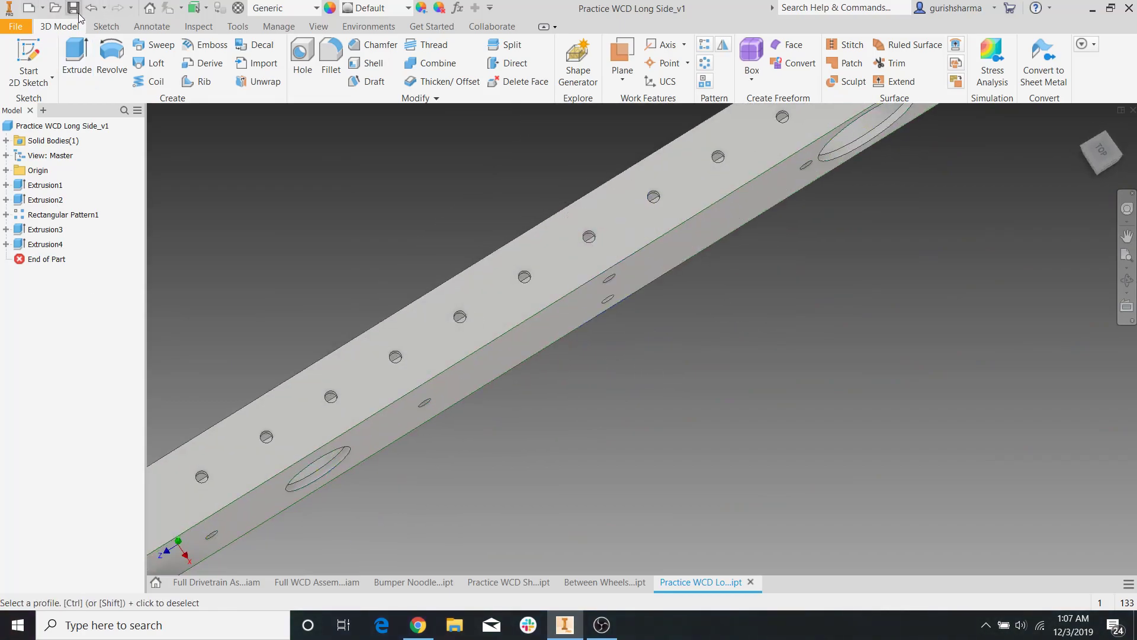
Switch to the Full WCD Assembly and examine how the long side's new holes line up with the bumper uprights
left_click(329, 586)
scroll(758, 302, "up", 5)
mouse_move(710, 340)
middle_mouse_down("shift")
mouse_move(681, 364)
mouse_move(691, 294)
mouse_move(733, 294)
mouse_move(720, 320)
middle_mouse_up("shift")
scroll(598, 414, "down", 4)
middle_click_drag(598, 415, 598, 355, "shift")
left_click(1099, 153)
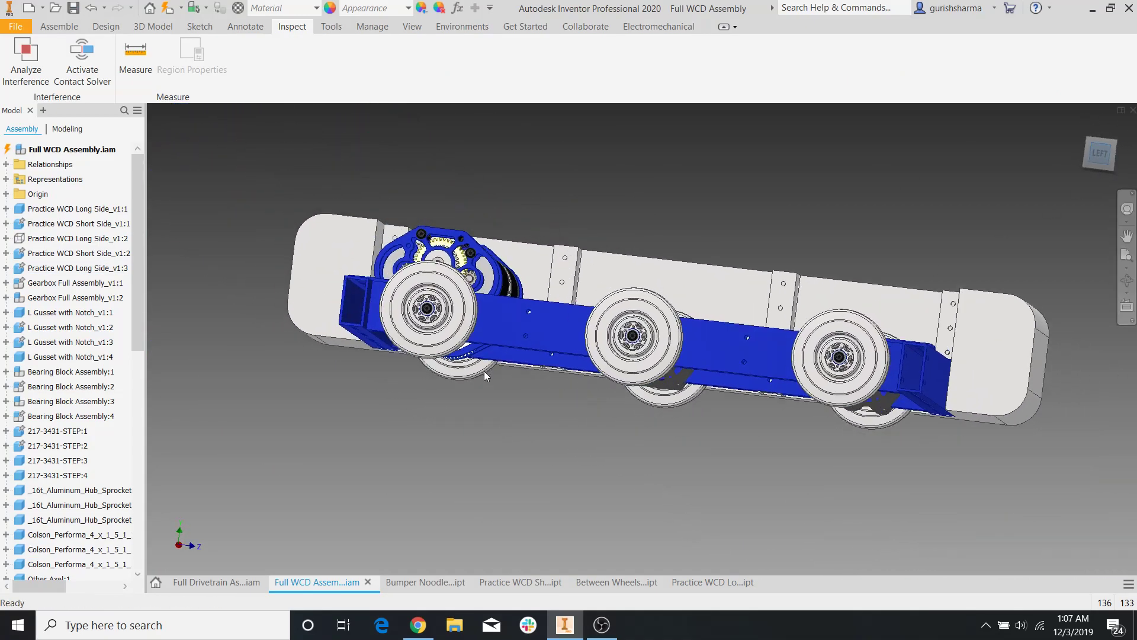
scroll(533, 329, "down", 4)
left_click(438, 354)
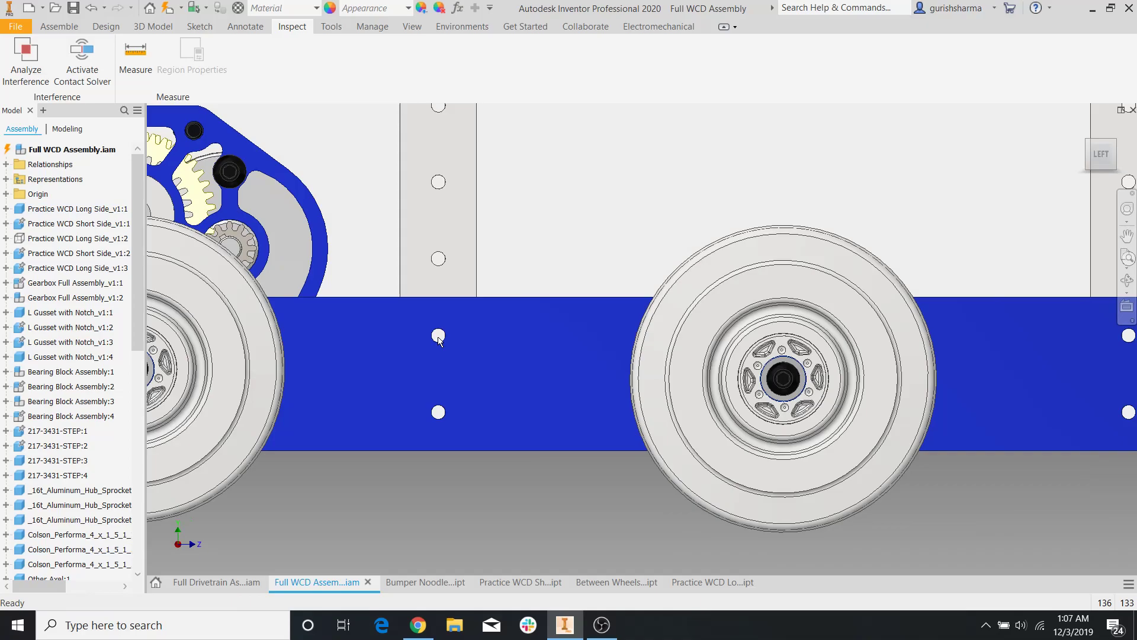
mouse_move(465, 315)
middle_mouse_down("shift")
mouse_move(489, 290)
mouse_move(476, 308)
middle_mouse_up("shift")
scroll(427, 347, "down", 8)
scroll(426, 347, "up", 8)
middle_click_drag(428, 347, 474, 370, "shift")
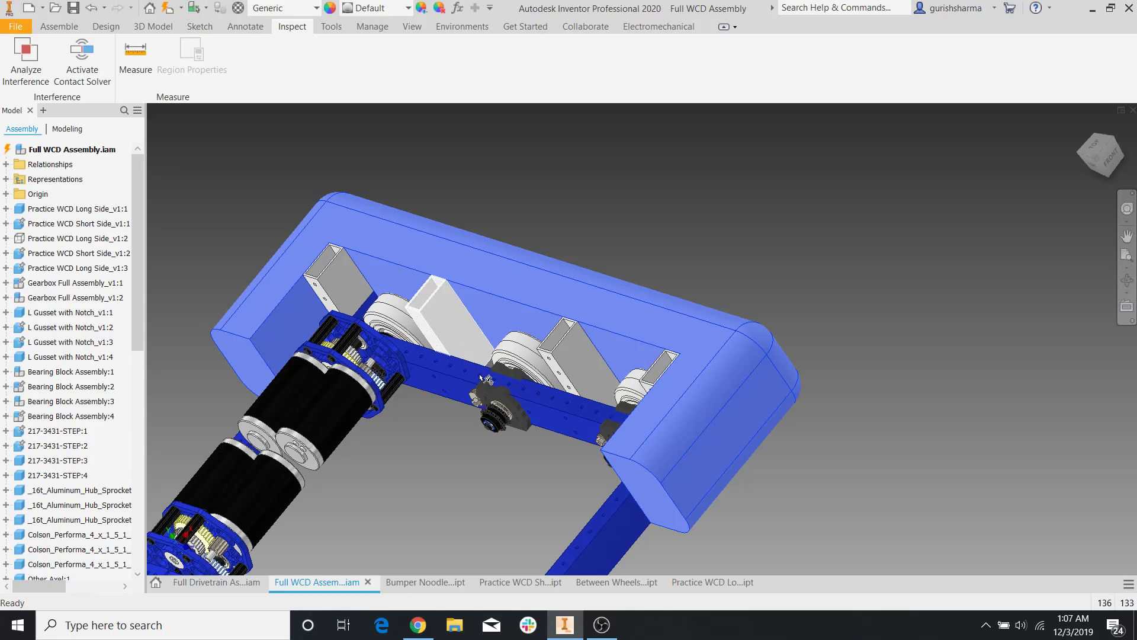
Switch to Chrome, search for "countersunk bolt" and browse the image results
left_click(427, 613)
type("c")
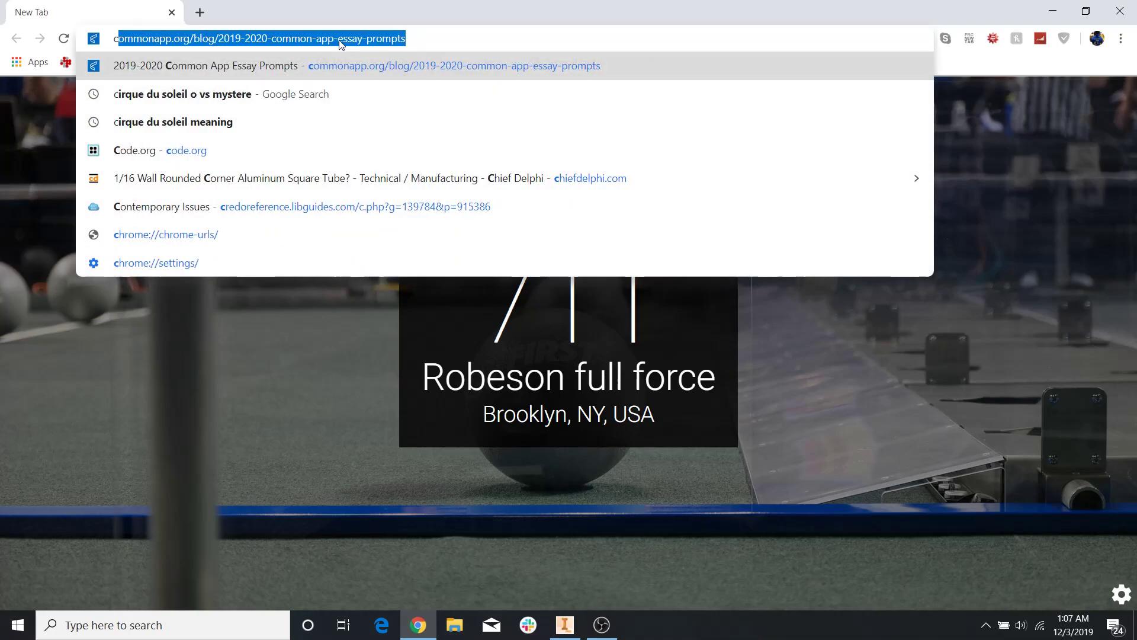
type("ountersink bol")
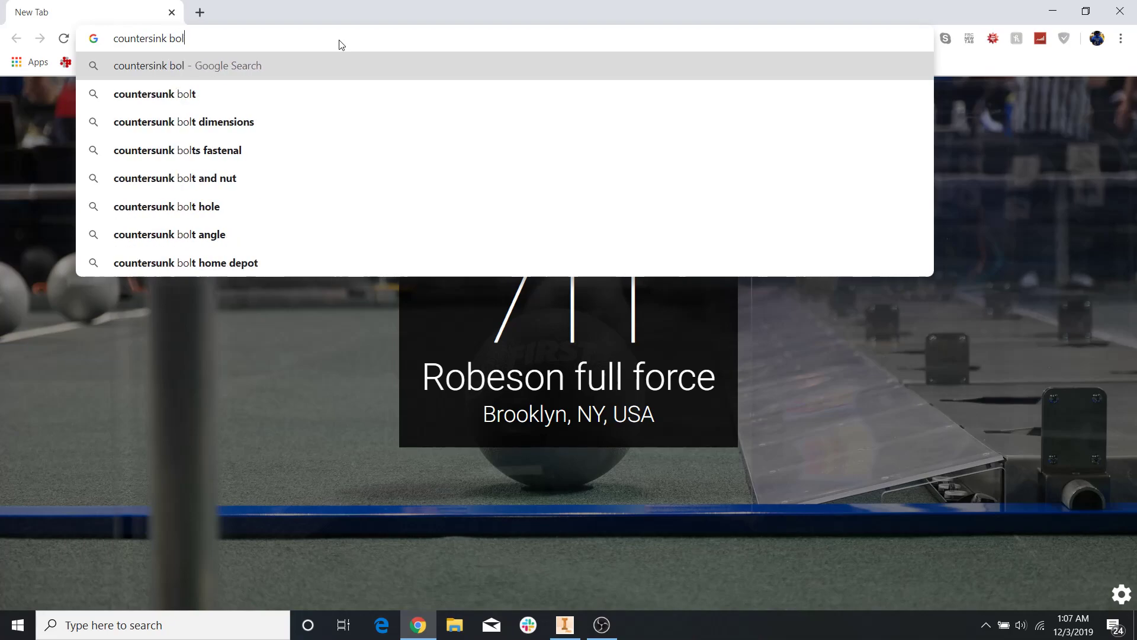
key("Down")
key("Return")
left_click(237, 150)
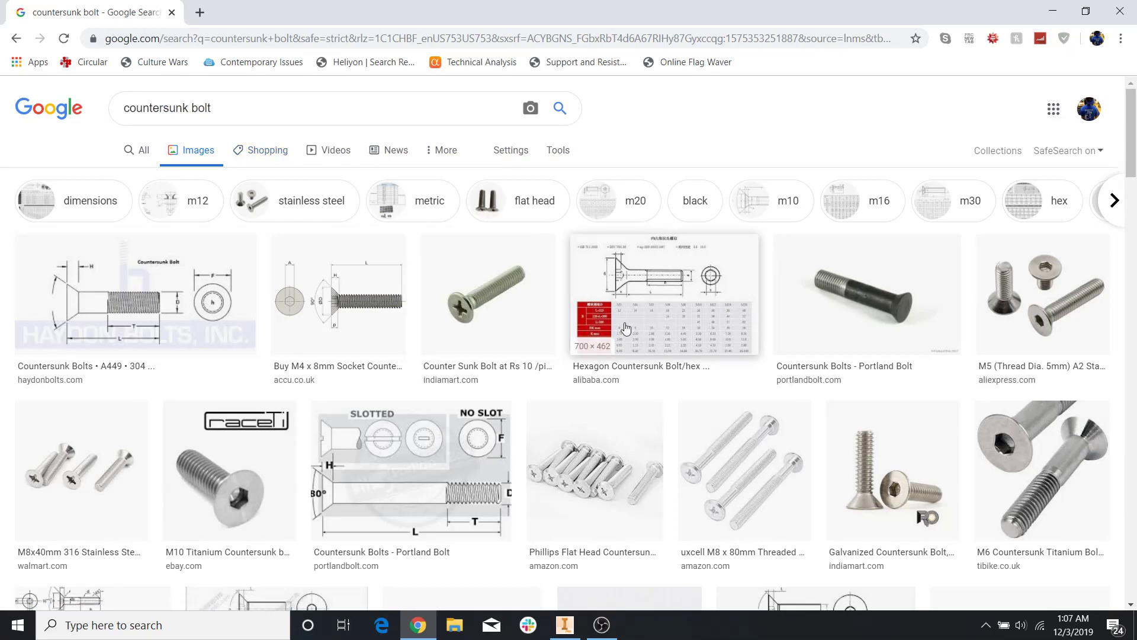
scroll(626, 326, "down", 4)
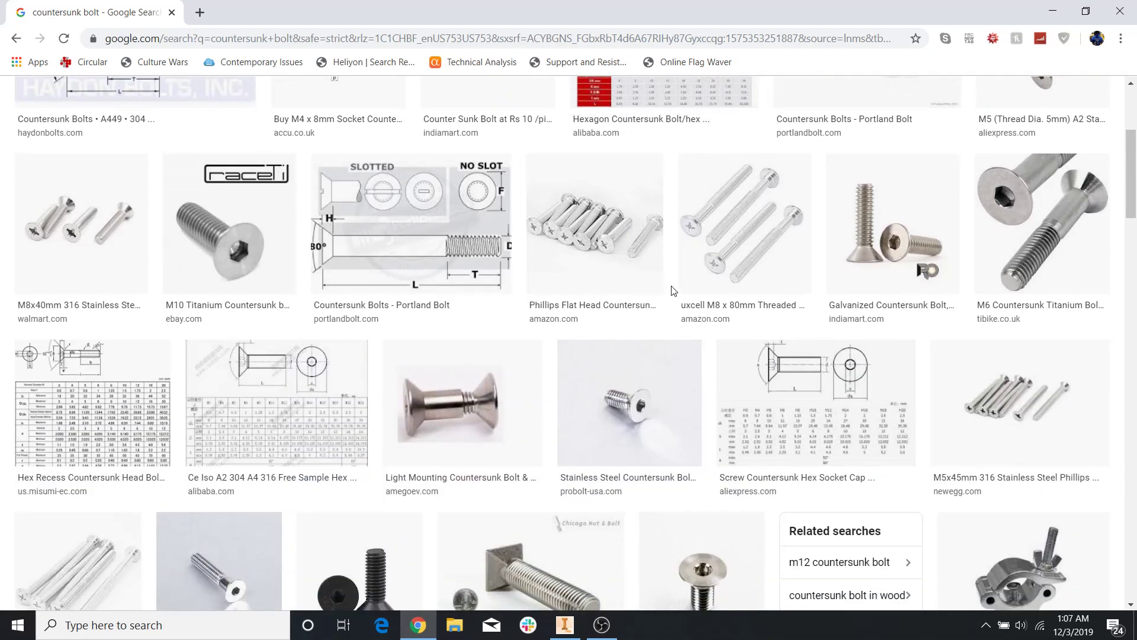
scroll(672, 291, "down", 2)
scroll(673, 290, "down", 4)
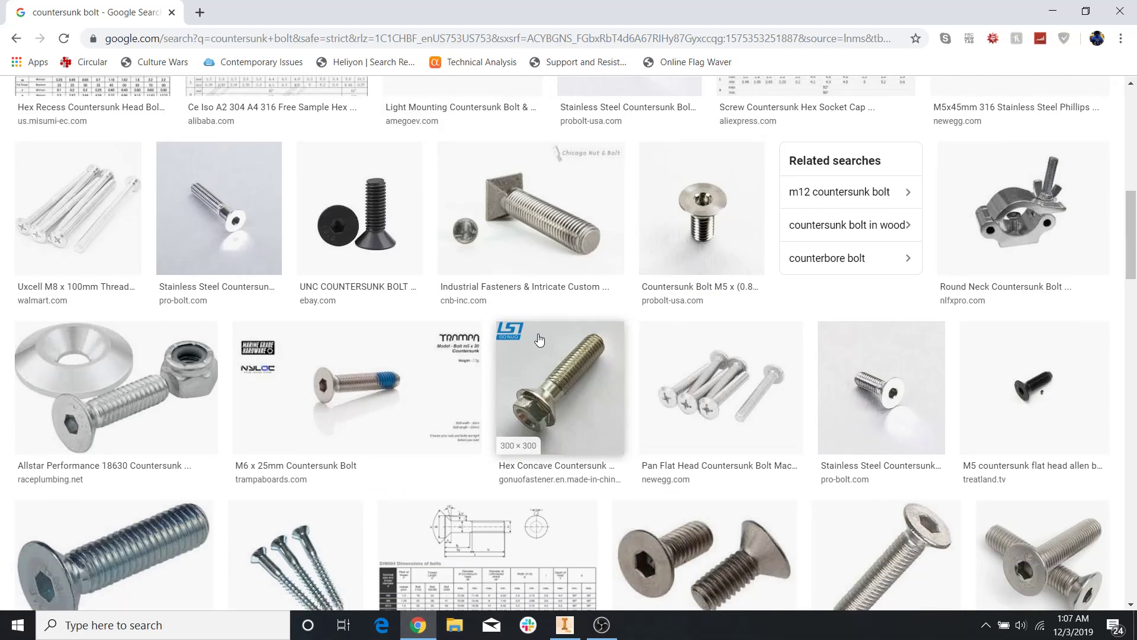
scroll(539, 339, "down", 10)
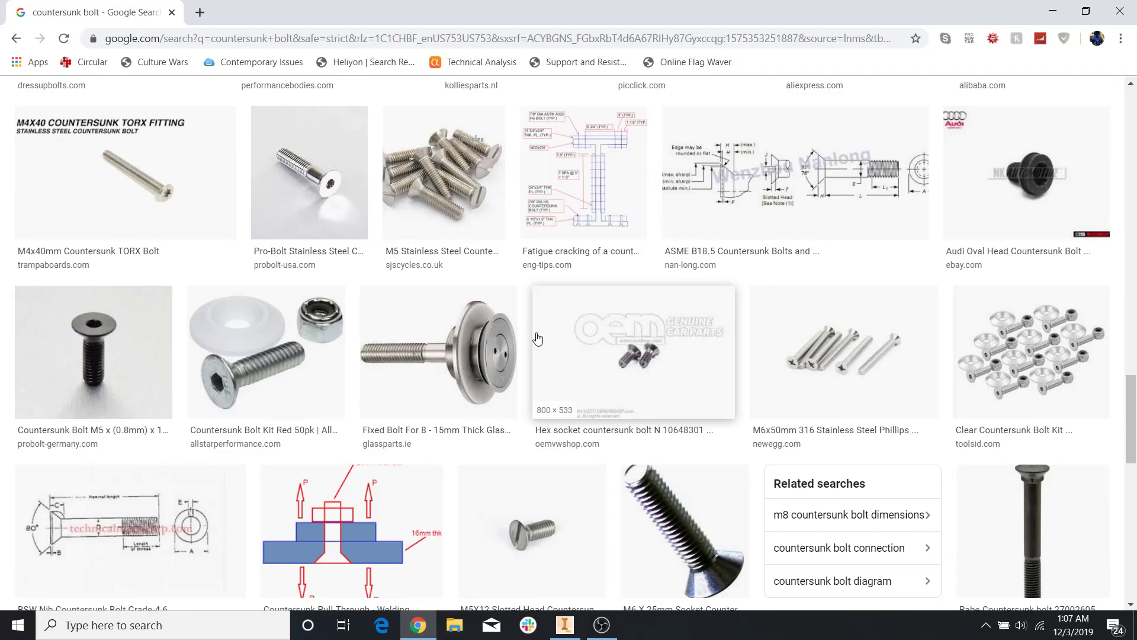
Switch back to Inventor and examine the countersunk bolt heads in the gearbox plate of the Full Drivetrain Assembly
left_click(565, 624)
left_click(229, 585)
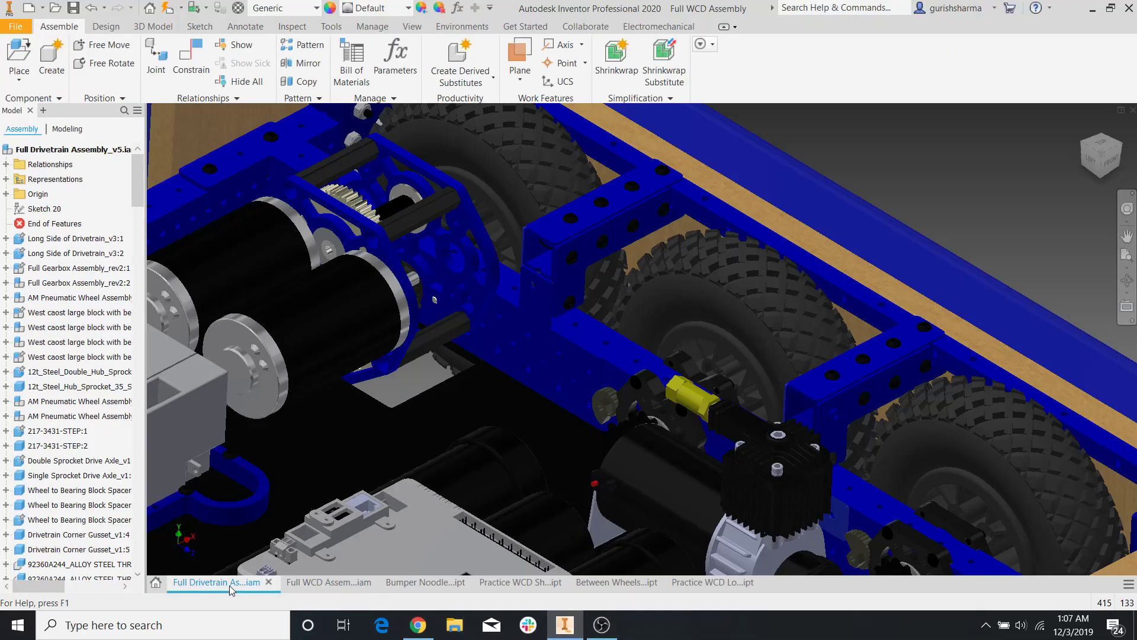
middle_click_drag(448, 230, 614, 241)
middle_click_drag(660, 199, 603, 197, "shift")
scroll(682, 163, "down", 6)
middle_click_drag(835, 247, 717, 238)
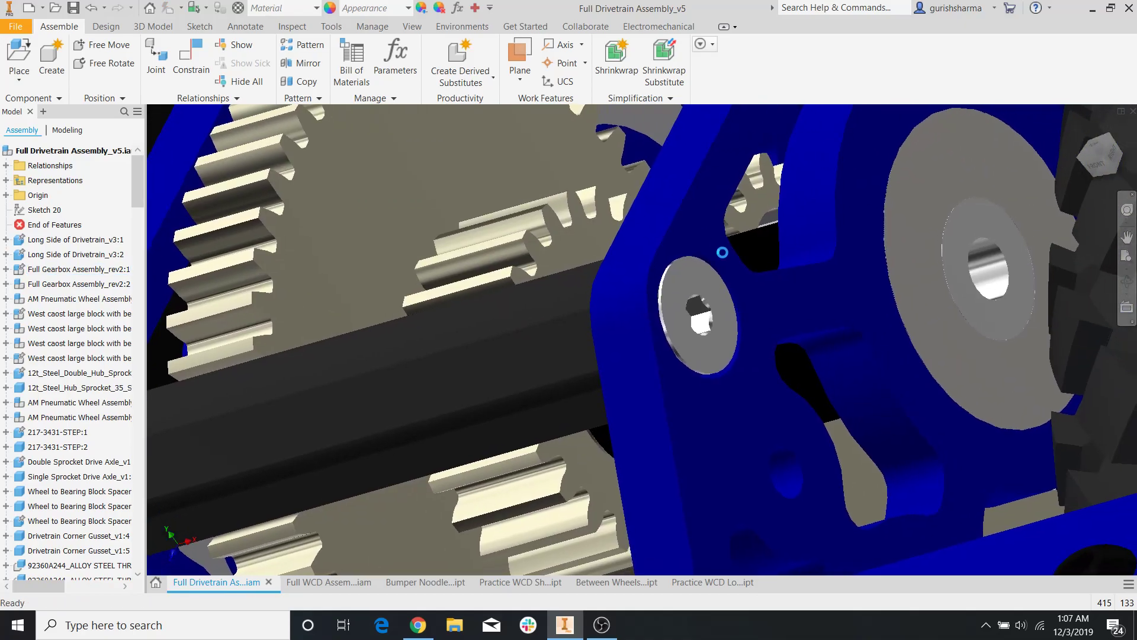
scroll(732, 284, "up", 5)
middle_click_drag(732, 284, 682, 245, "shift")
scroll(717, 247, "down", 4)
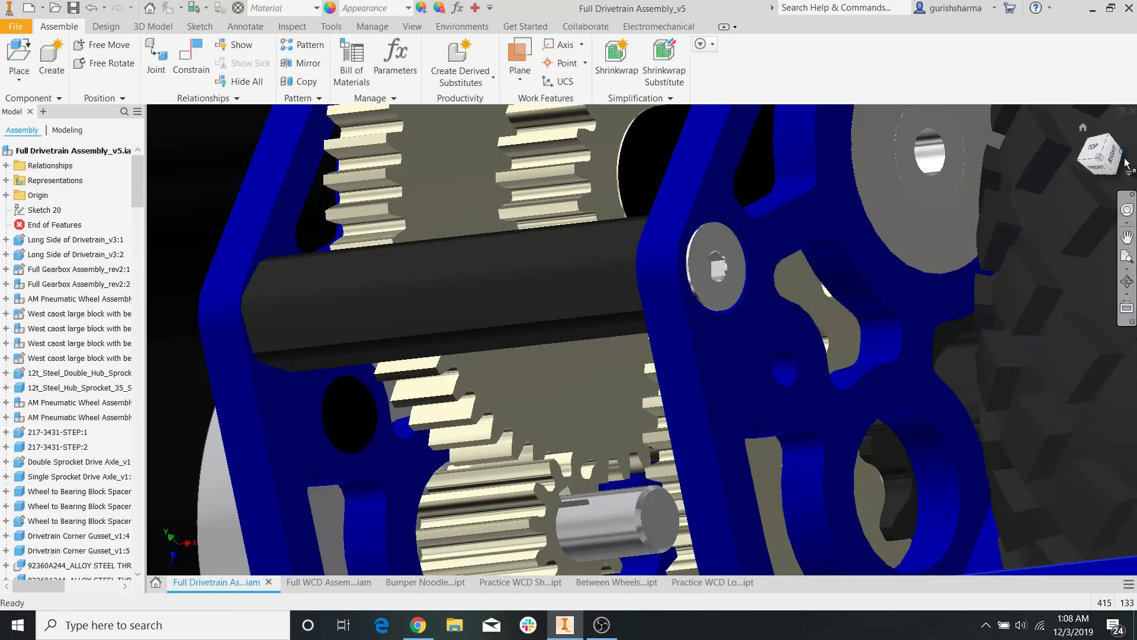
Examine from above how the gearbox sits against the long side in the Full Drivetrain Assembly
left_click(1094, 149)
middle_click_drag(474, 158, 594, 556)
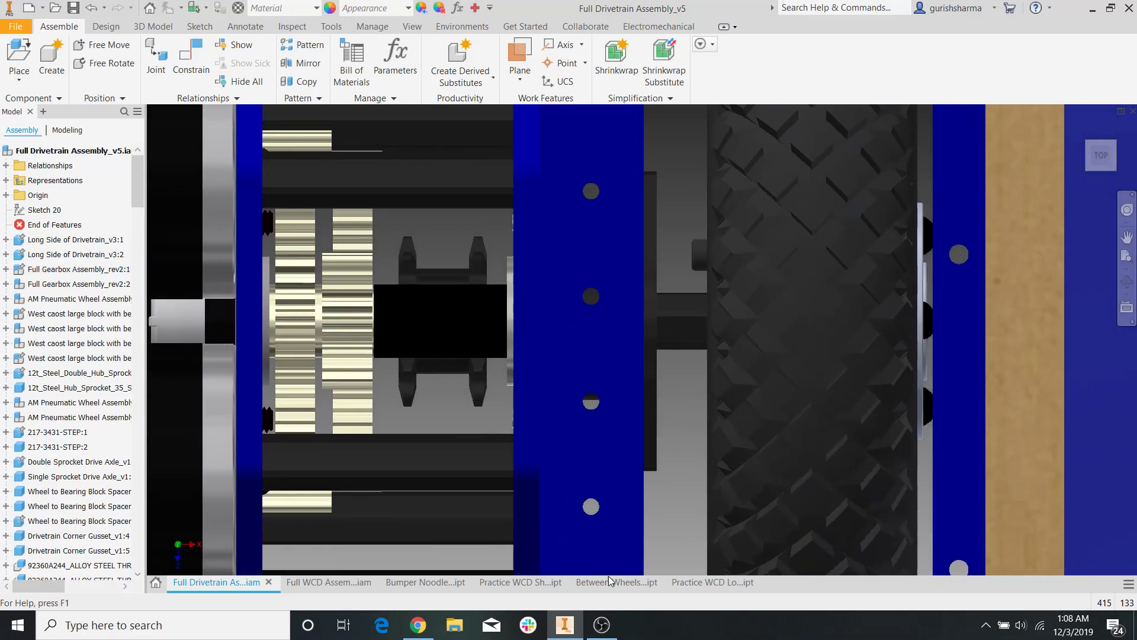
middle_click_drag(563, 261, 571, 308)
left_click(532, 379)
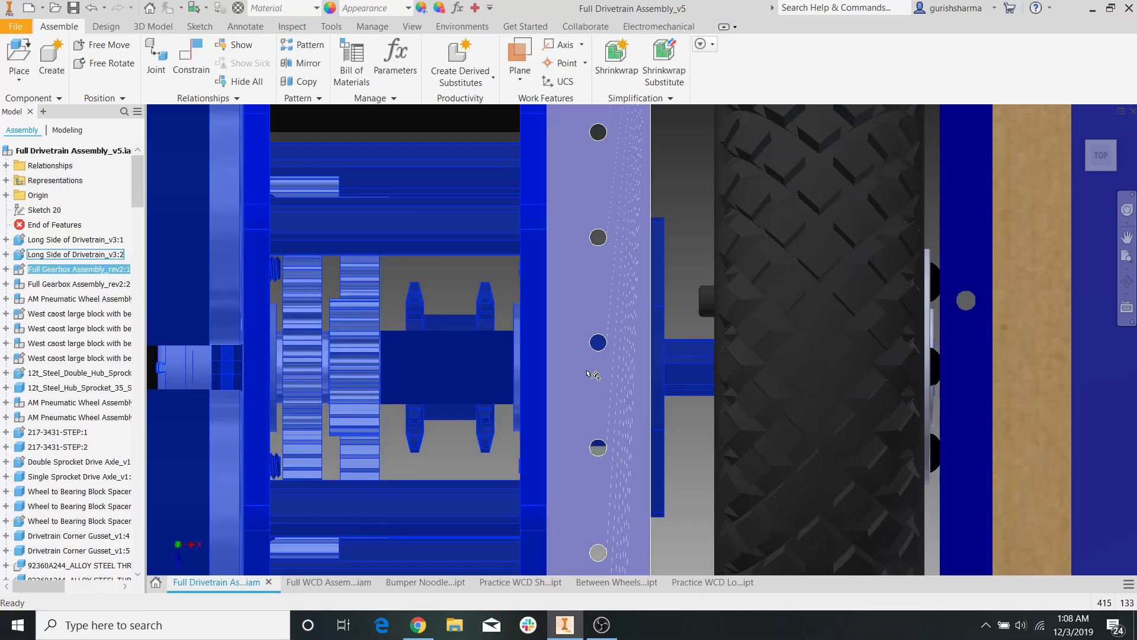
scroll(632, 289, "up", 3)
middle_click_drag(637, 367, 633, 321, "shift")
key("F5")
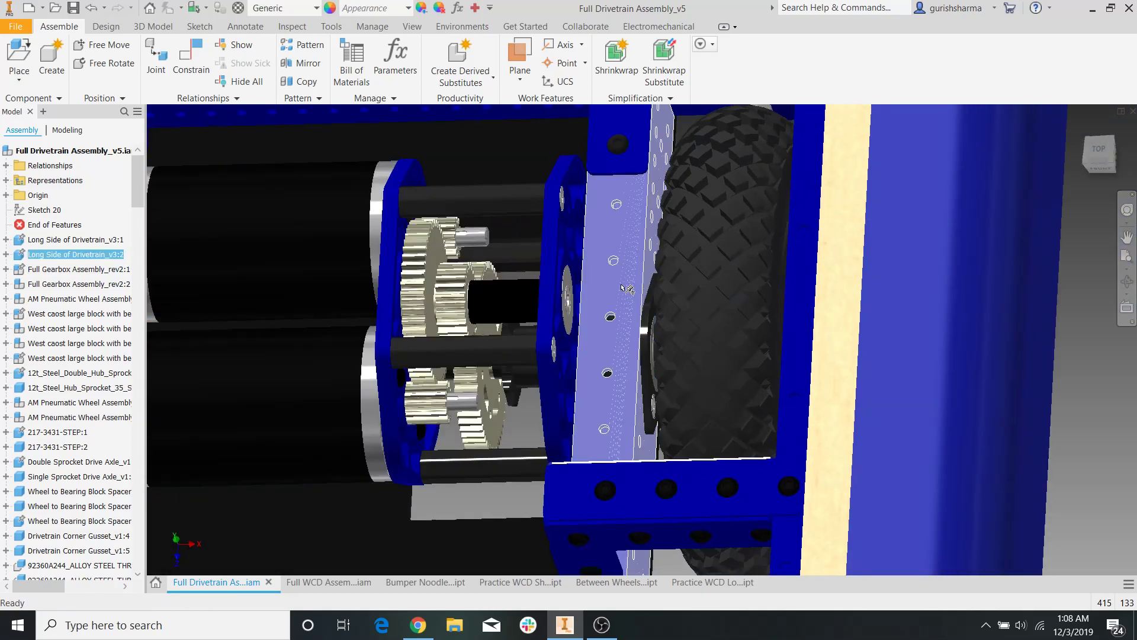
Return to the Full WCD Assembly and examine the bumper uprights between the wheels and the upright beside the gearbox
left_click(351, 586)
middle_click_drag(486, 455, 456, 439, "shift")
middle_click_drag(469, 313, 514, 315, "shift")
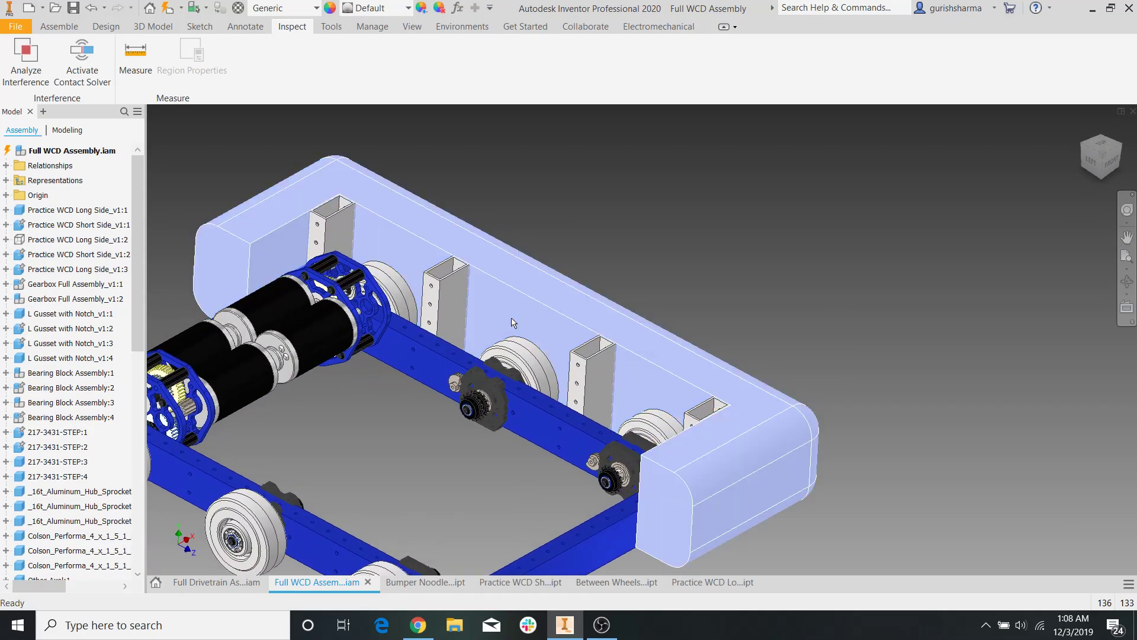
scroll(613, 350, "down", 5)
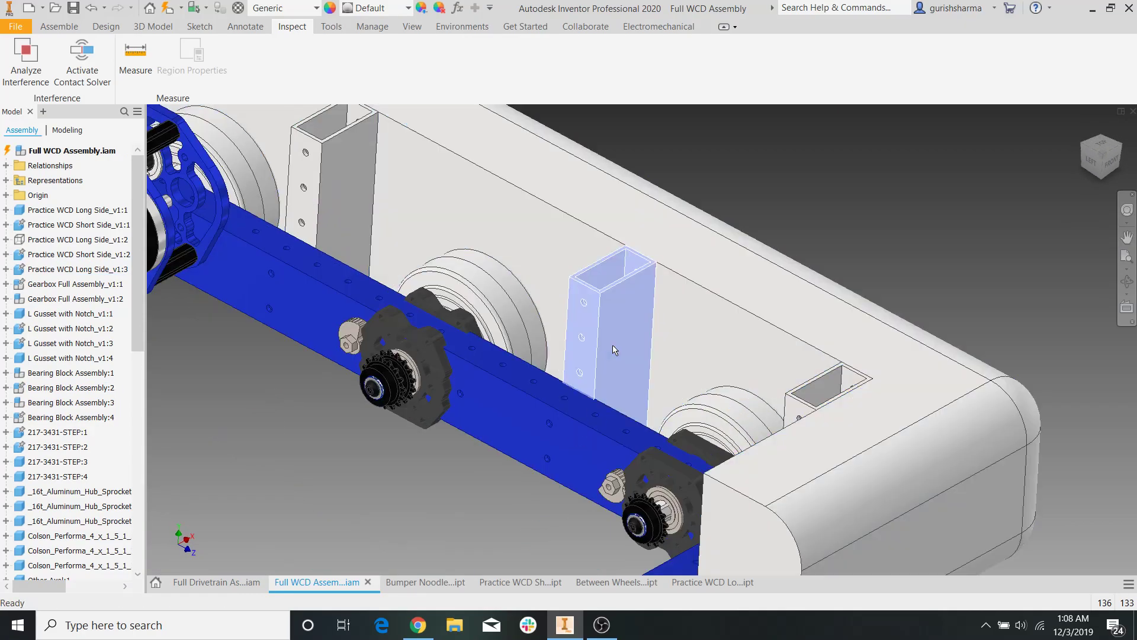
left_click(568, 416)
scroll(527, 290, "up", 3)
middle_click_drag(426, 195, 520, 346)
left_click(379, 289)
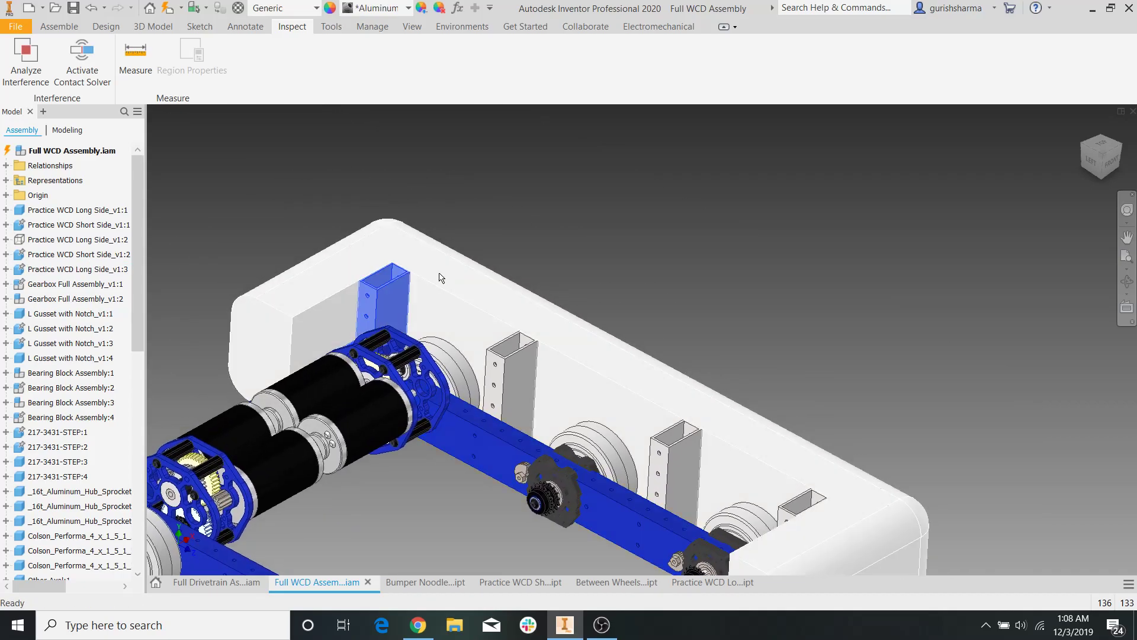
middle_click_drag(445, 276, 422, 346, "shift")
left_click(405, 335)
scroll(406, 334, "down", 5)
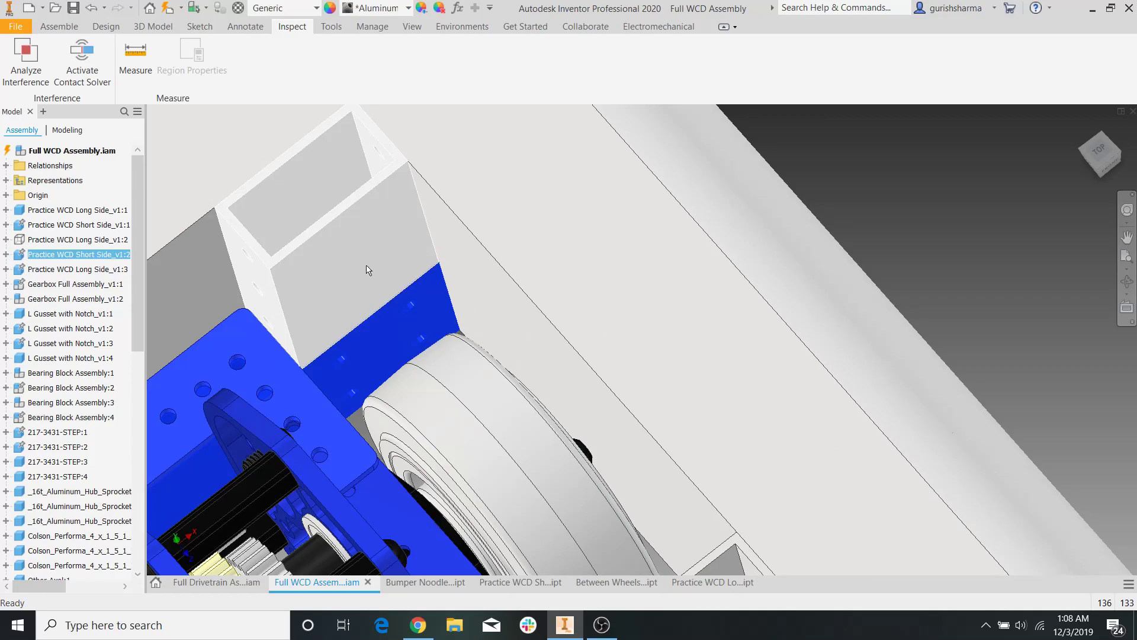
Open the End VF Support upright beside the gearbox for editing and start a sketch on its wide outer face
left_click(359, 249)
right_click(358, 247)
left_click(359, 182)
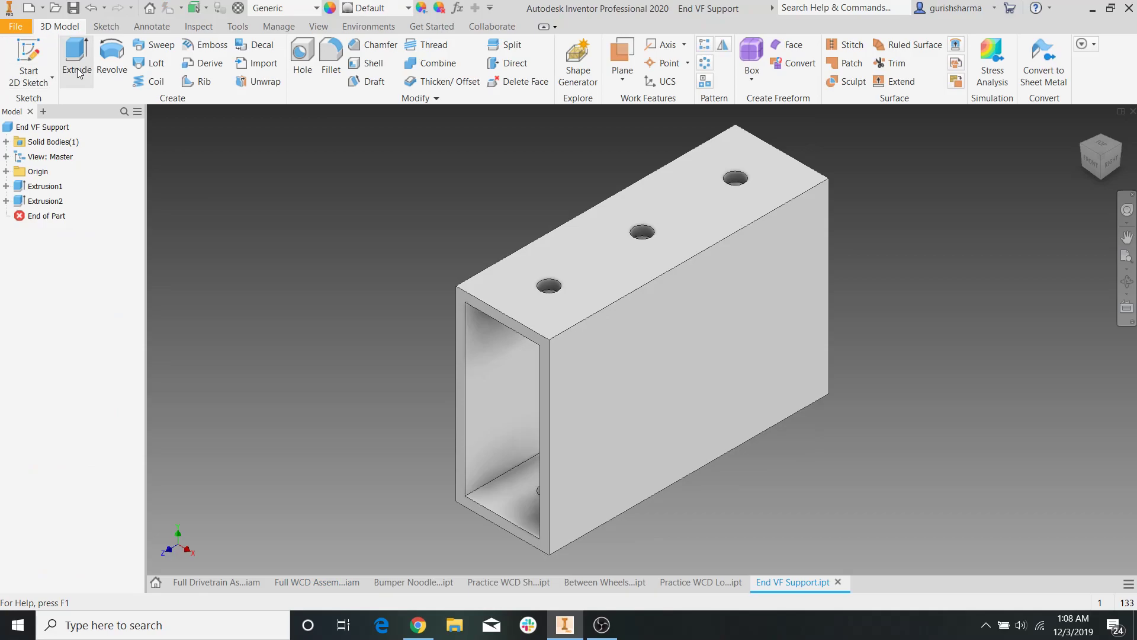
mouse_move(383, 272)
middle_mouse_down("shift")
mouse_move(310, 282)
mouse_move(332, 203)
mouse_move(360, 224)
middle_mouse_up("shift")
left_click(39, 49)
left_click(585, 345)
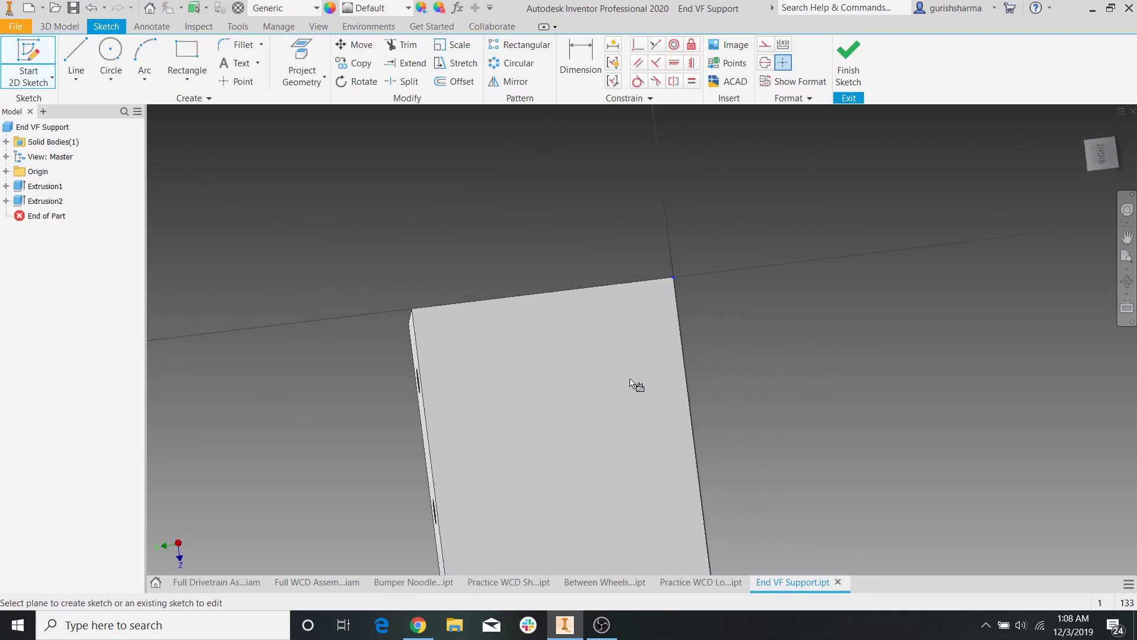
Sketch two 3/16 in circles side by side near the end of the upright's wide face
left_click(111, 53)
left_click(367, 338)
type("3/16")
key("Return")
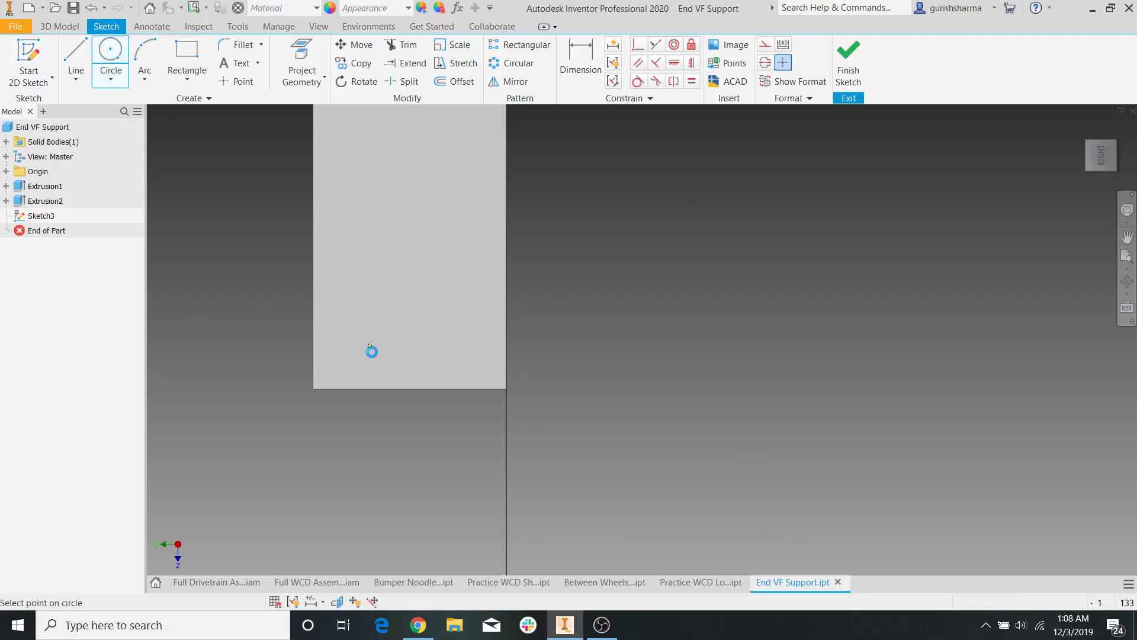
left_click(466, 336)
type("3/16")
key("Return")
key("Escape")
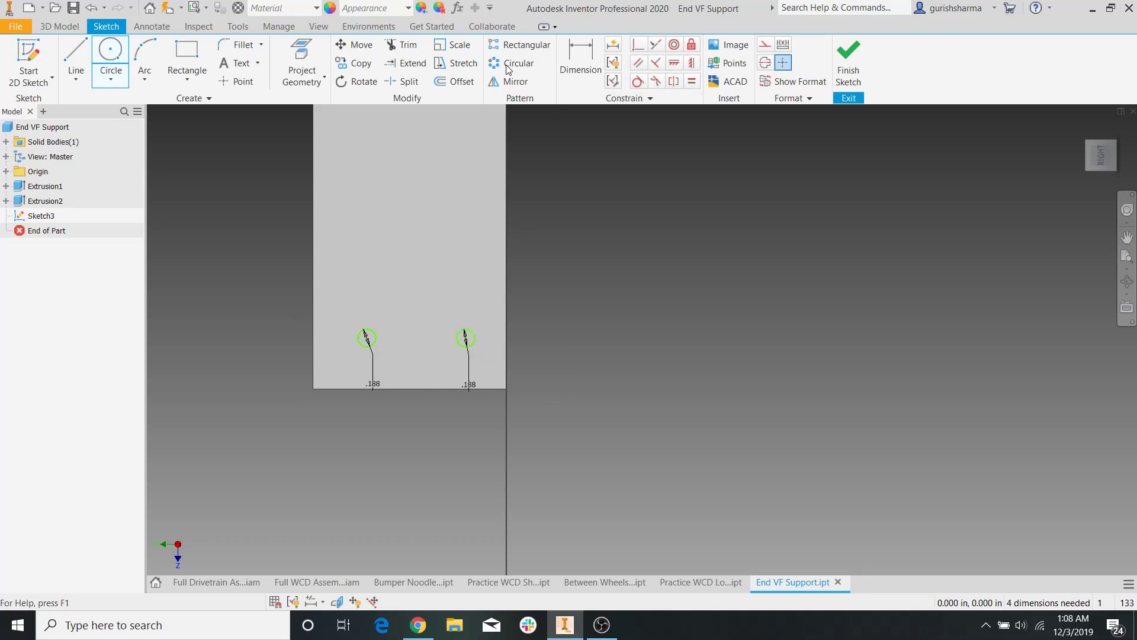
Project the face outline into the sketch and dimension both circle centres 0.5 in from the end edge
left_click(315, 60)
left_click(444, 190)
key("Escape")
left_click(567, 75)
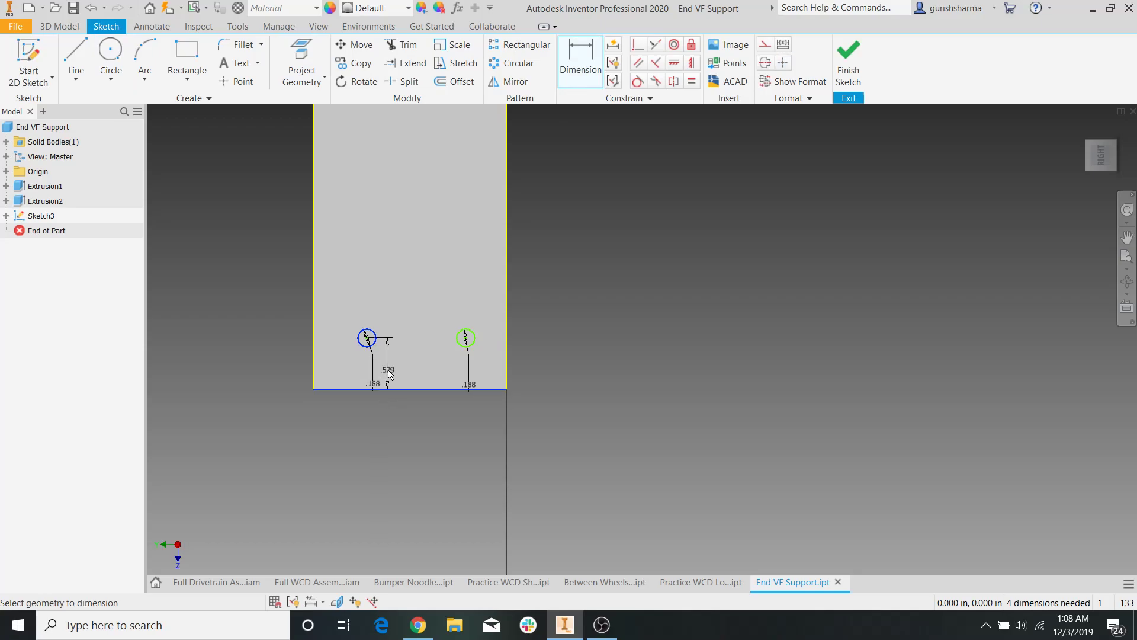
left_click(389, 373)
type("0.5")
key("Return")
left_click(485, 371)
key("Return")
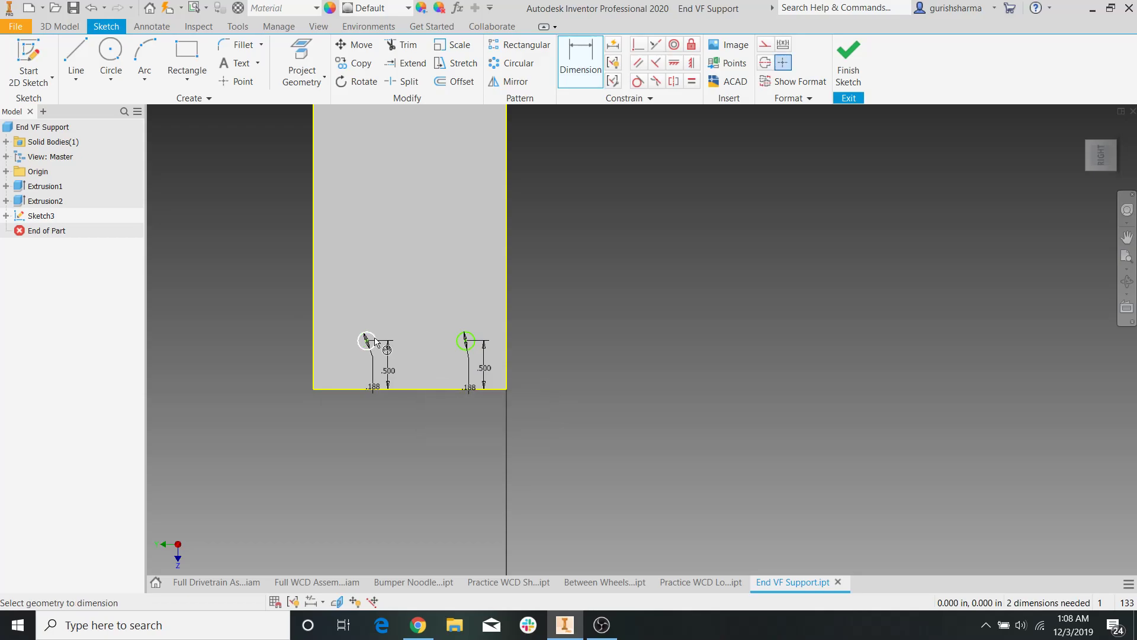
Dimension each circle centre 0.5 in from its nearest side edge and finish the sketch
left_click(315, 334)
left_click(336, 326)
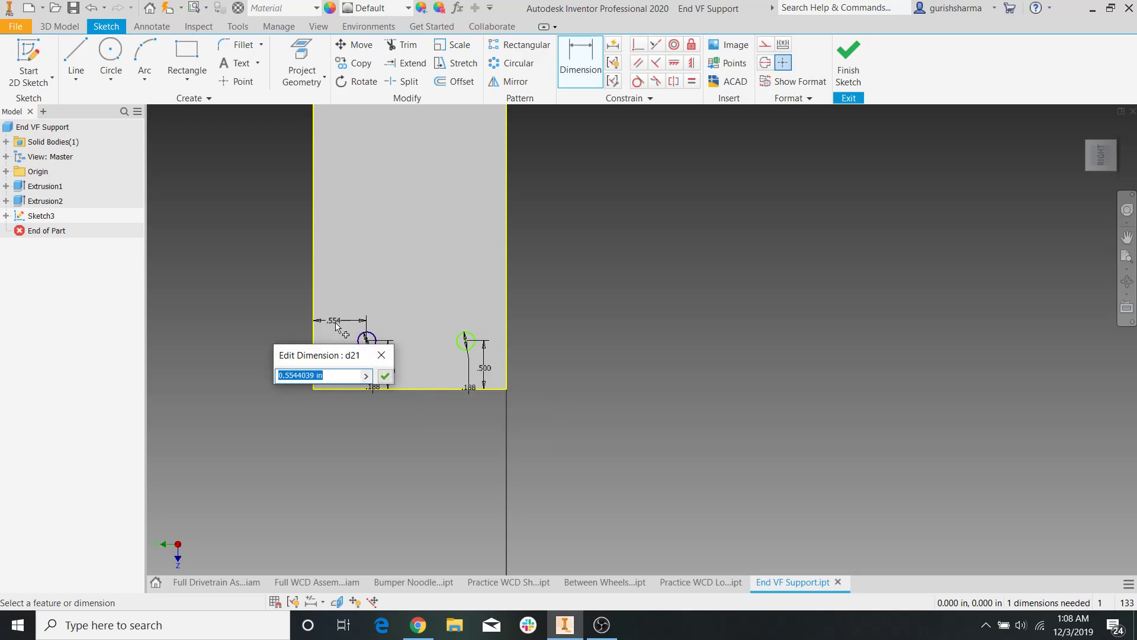
key("Return")
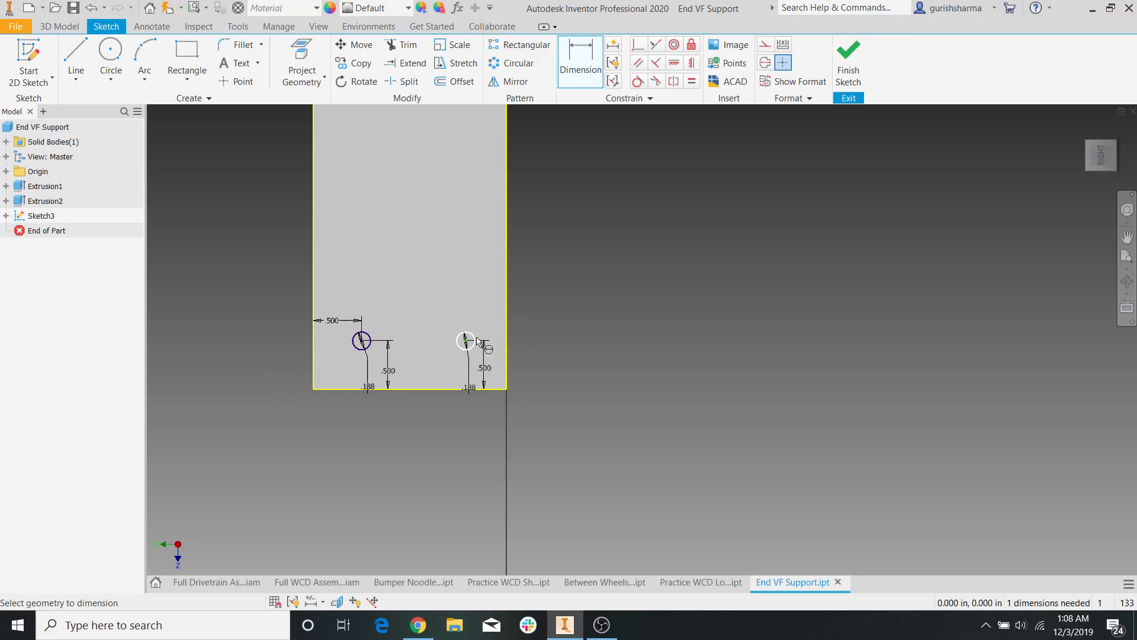
left_click(506, 317)
left_click(485, 316)
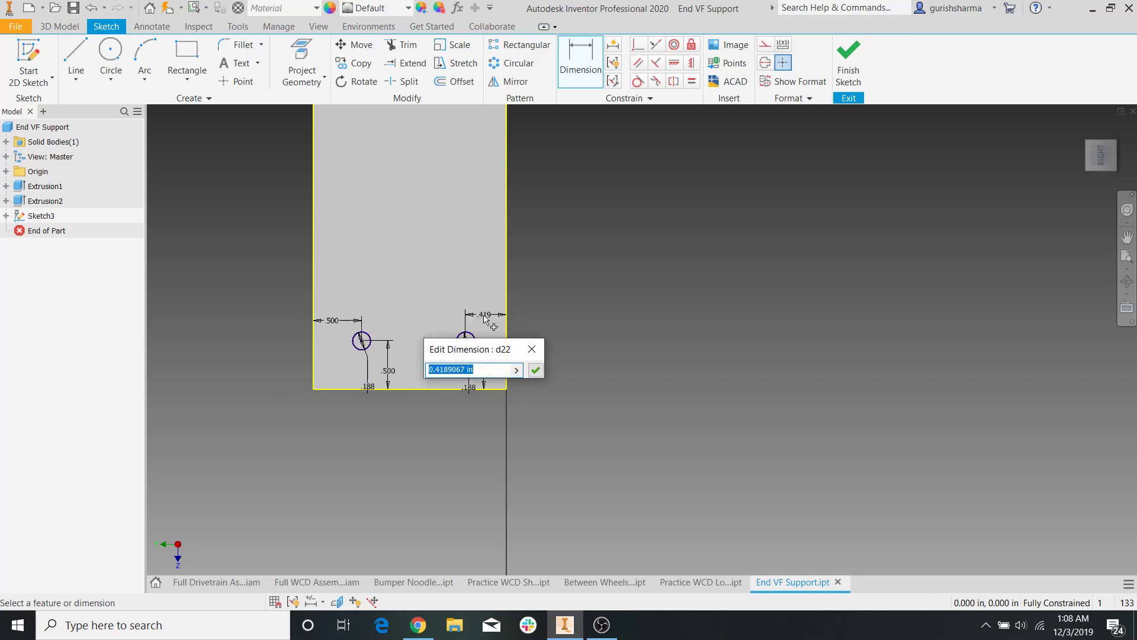
key("Return")
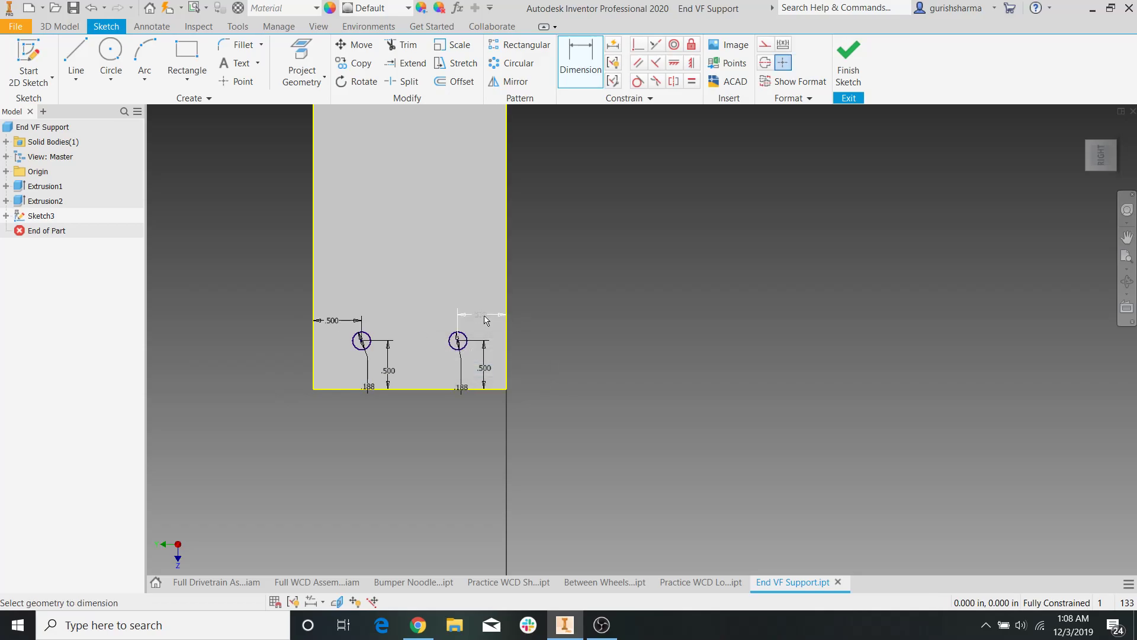
left_click(848, 61)
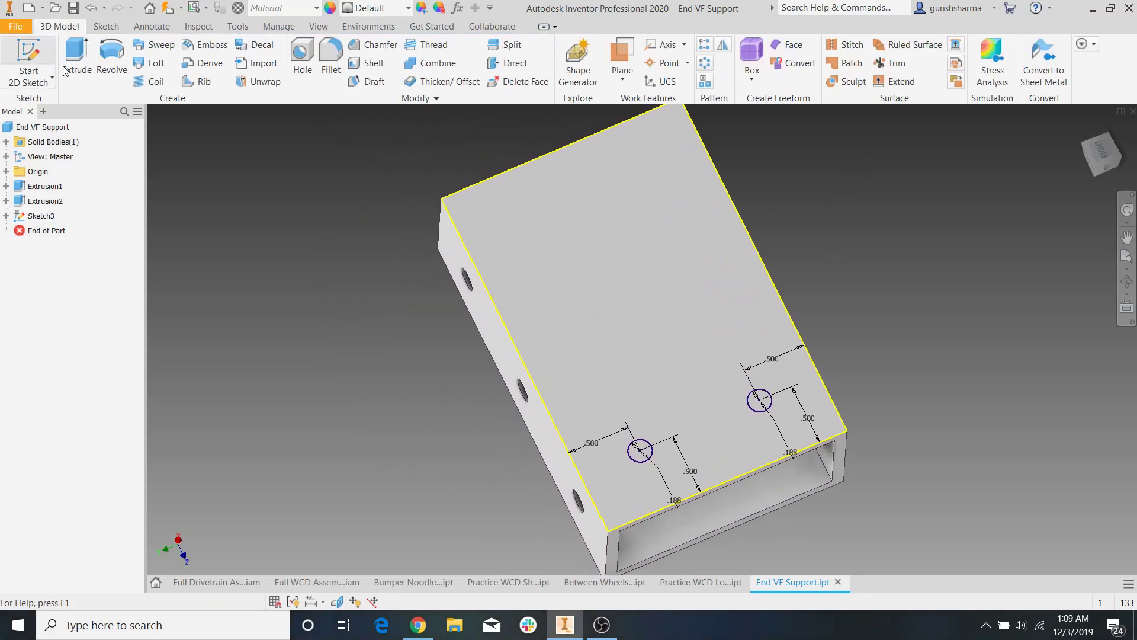
Extrude both circles 1 in inward as a cut to make the two holes in the upright
left_click(77, 59)
scroll(646, 461, "down", 3)
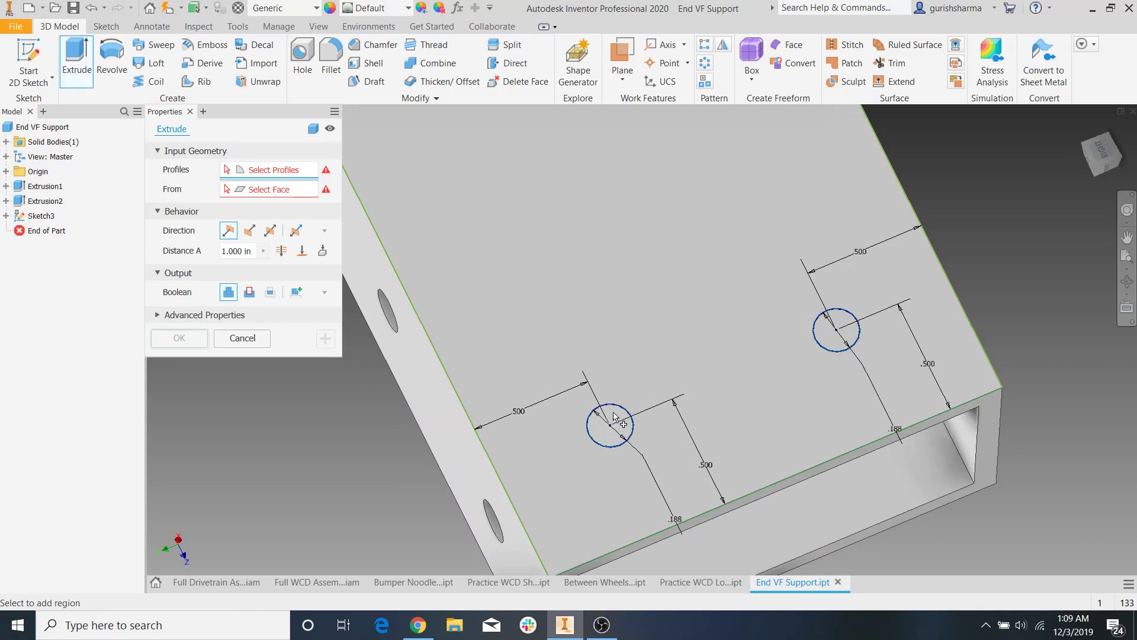
left_click(614, 417)
left_click(827, 330)
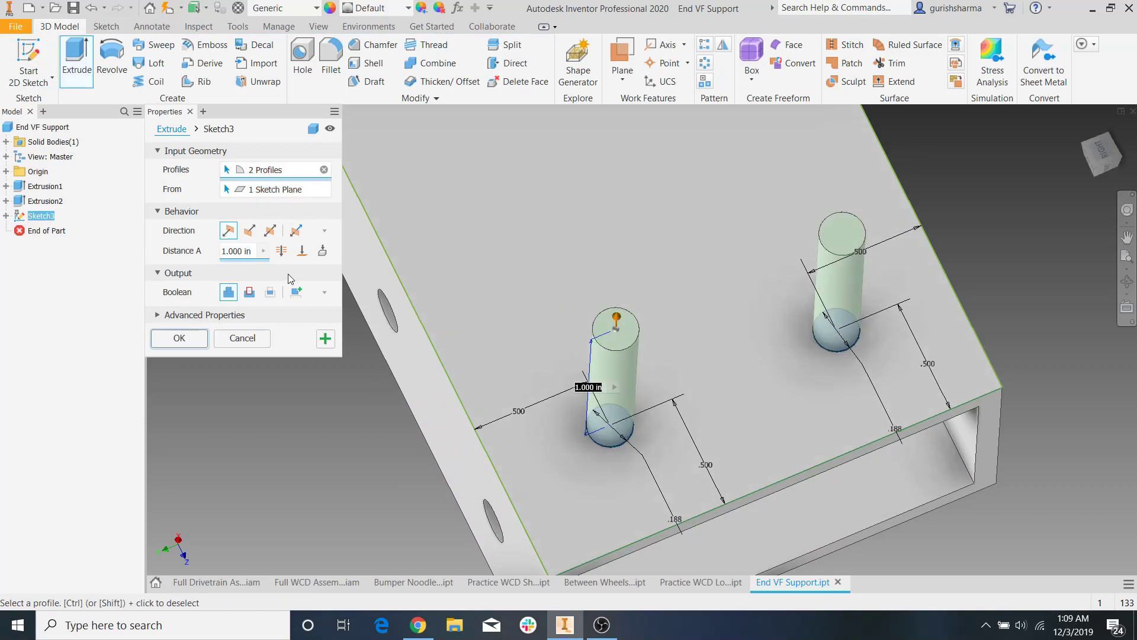
left_click(249, 231)
left_click(193, 339)
Pattern the two-hole cut along the upright's long edge with 3 instances at 1 in spacing
scroll(713, 320, "up", 3)
middle_click_drag(693, 327, 621, 371)
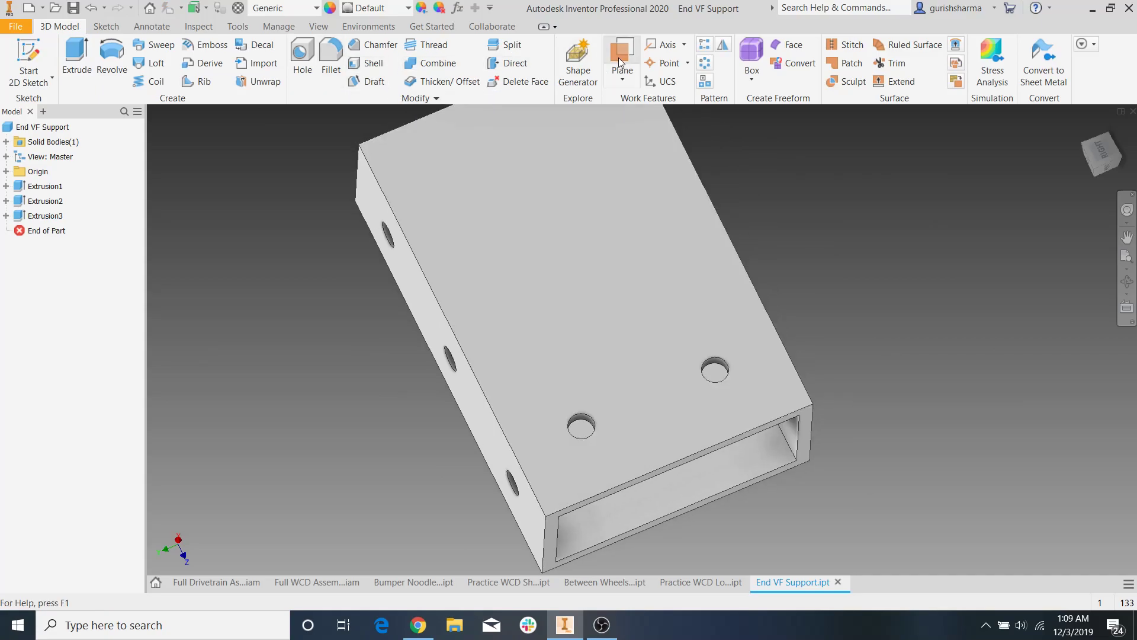
left_click(716, 366)
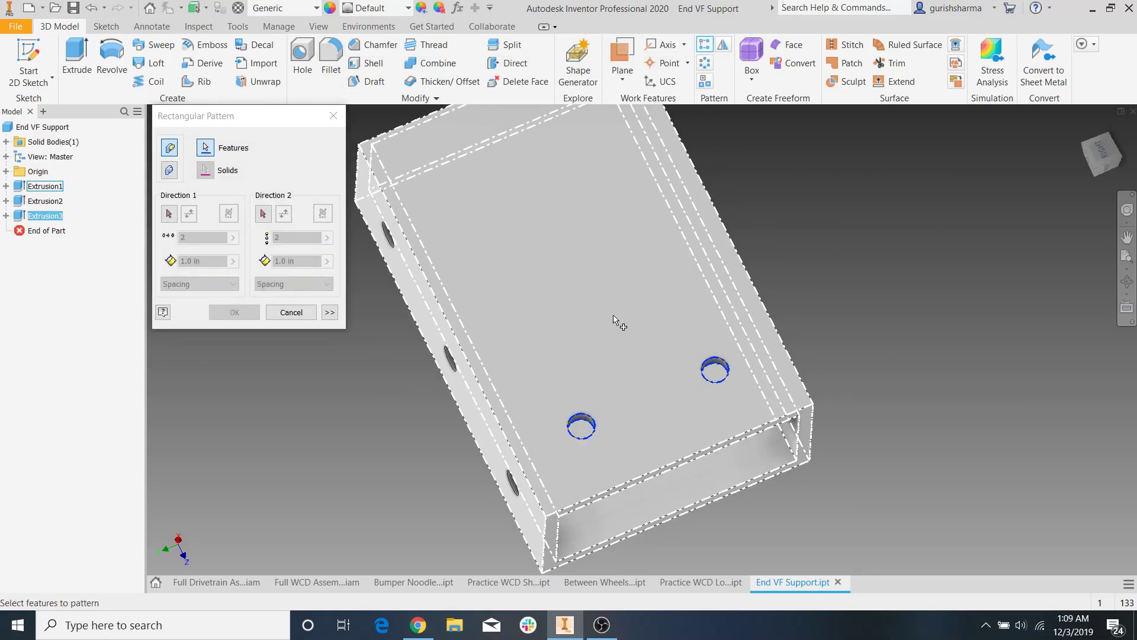
left_click(170, 214)
left_click(433, 284)
left_click(190, 215)
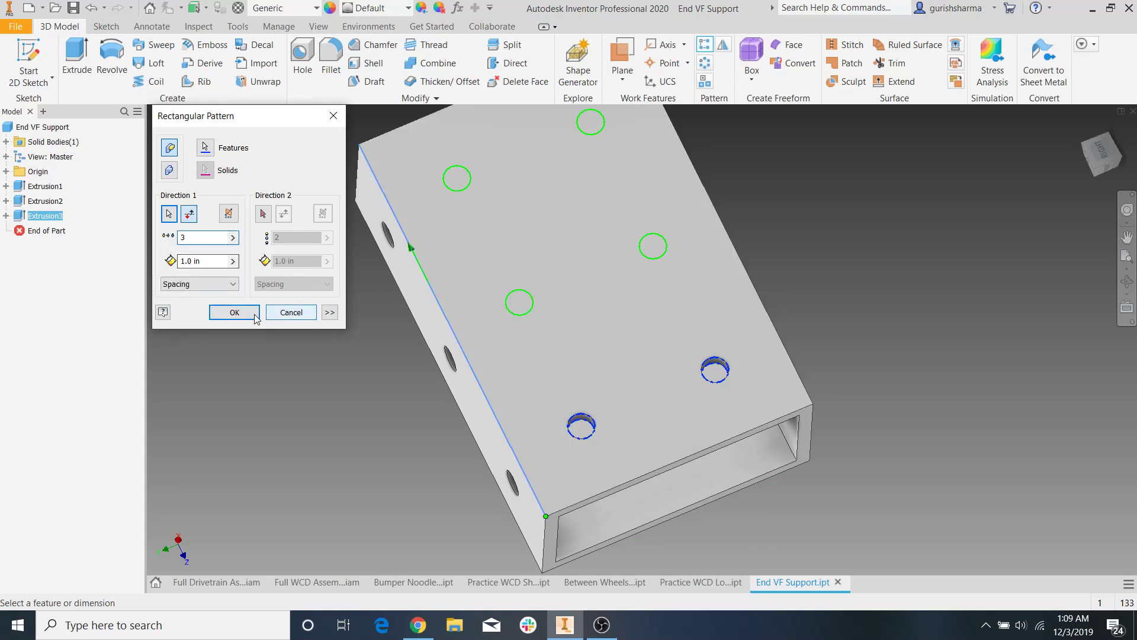
left_click(235, 313)
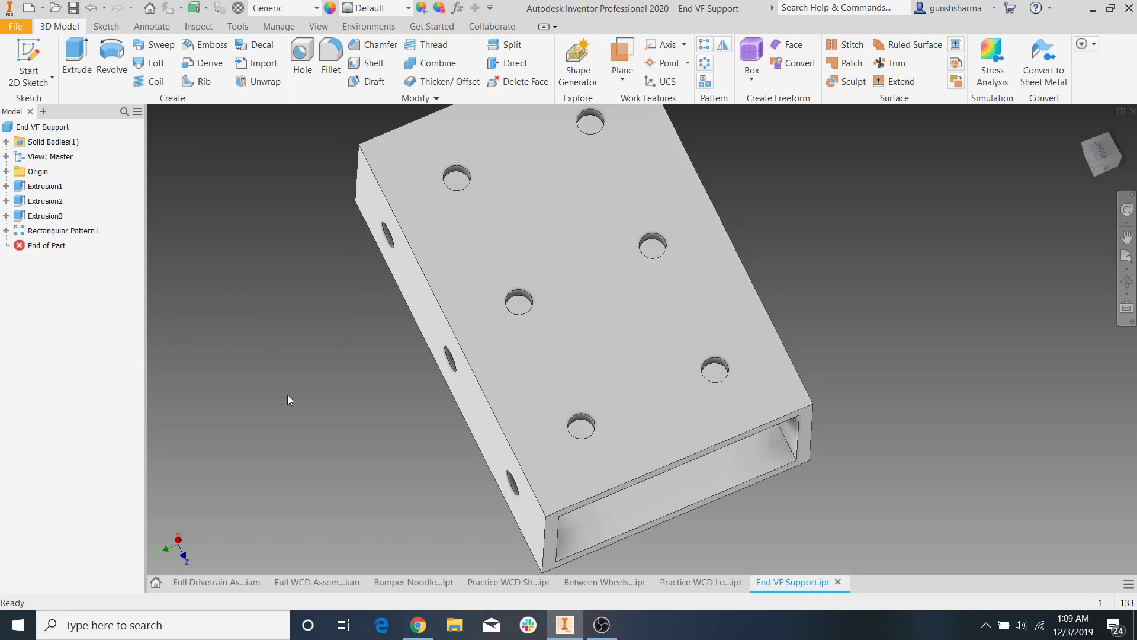
Return to the Full WCD Assembly and check the new upright holes against those in the long side beside the wheel
left_click(343, 582)
middle_click_drag(431, 300, 415, 291, "shift")
middle_click_drag(617, 426, 432, 270)
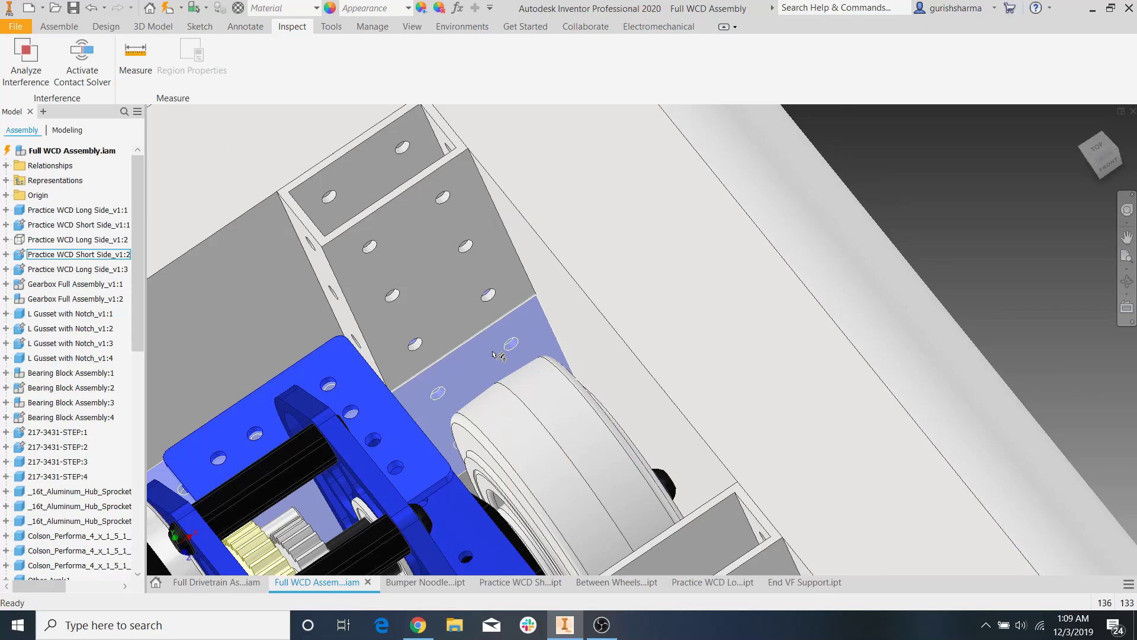
Examine the bolted gusset plate beside the wheel in the Full Drivetrain Assembly and compare it with the upright joint in the Full WCD Assembly
left_click(226, 588)
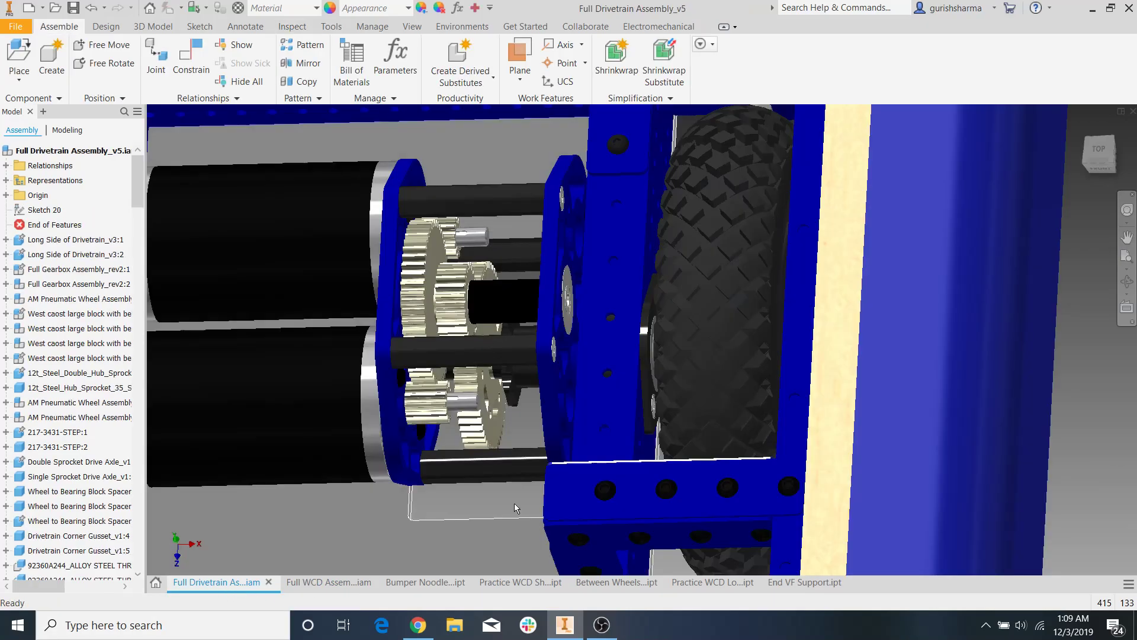
mouse_move(670, 374)
middle_mouse_down("shift")
mouse_move(665, 354)
mouse_move(688, 373)
mouse_move(675, 366)
middle_mouse_up("shift")
scroll(593, 278, "down", 5)
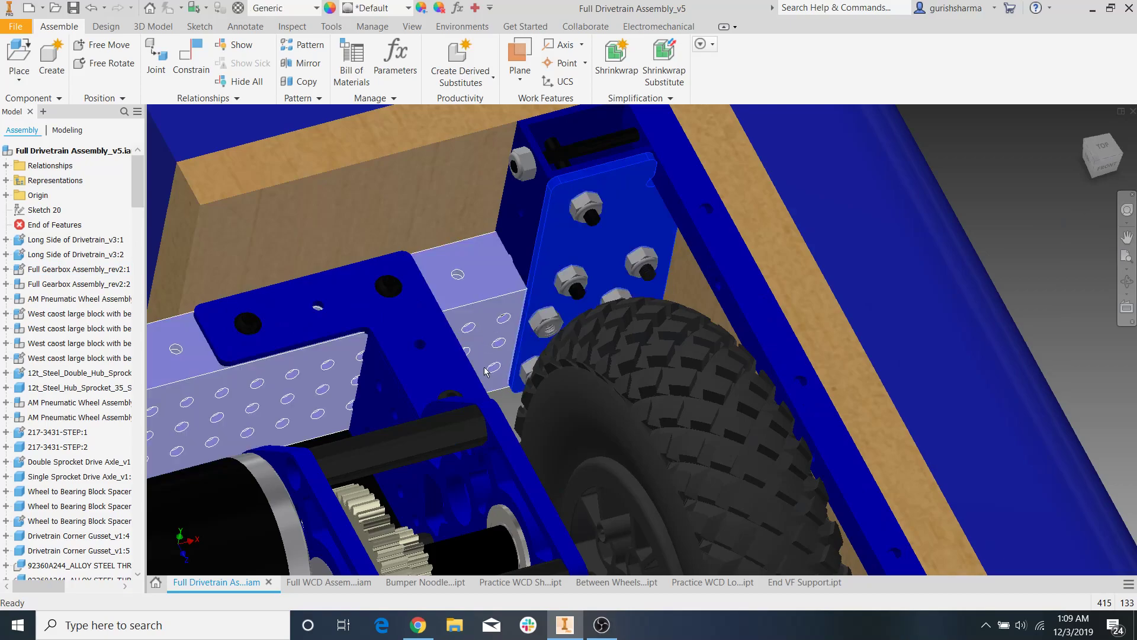
left_click(546, 193)
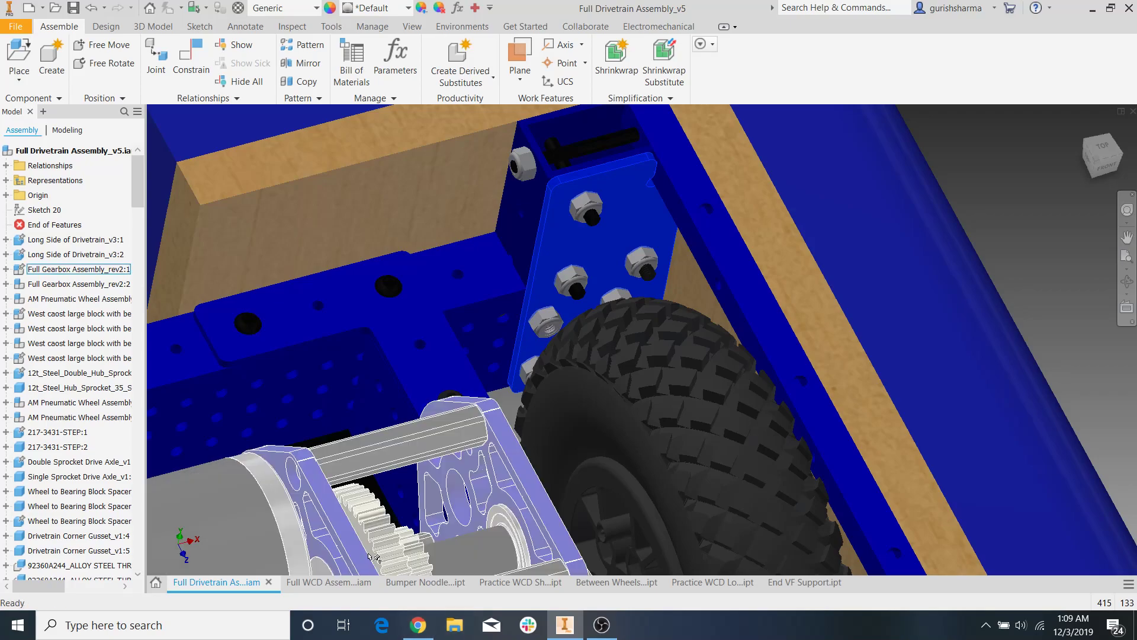
left_click(339, 588)
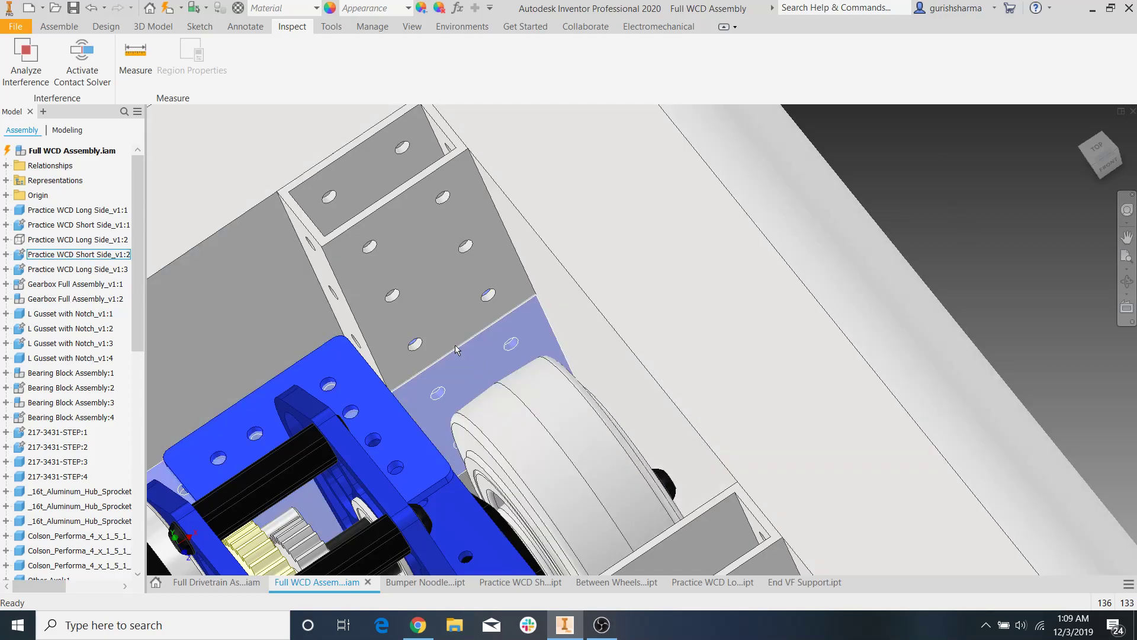
middle_click_drag(455, 344, 498, 376, "shift")
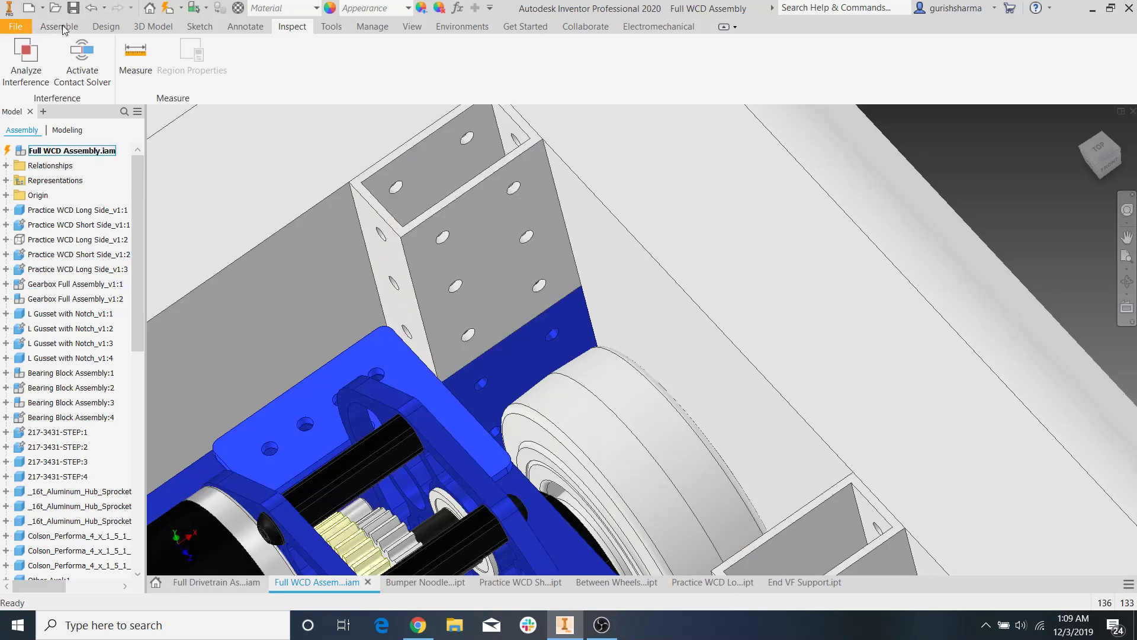
Create a new part from the Standard.ipt template and start a sketch on its front (XY) plane
left_click(15, 26)
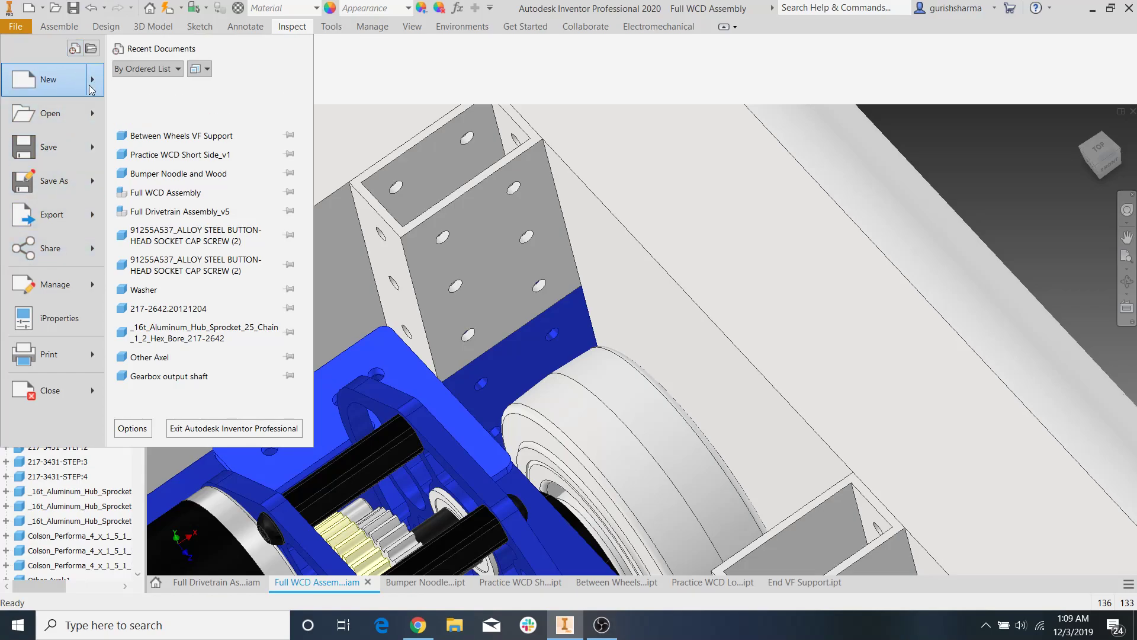
mouse_move(92, 89)
left_click(161, 80)
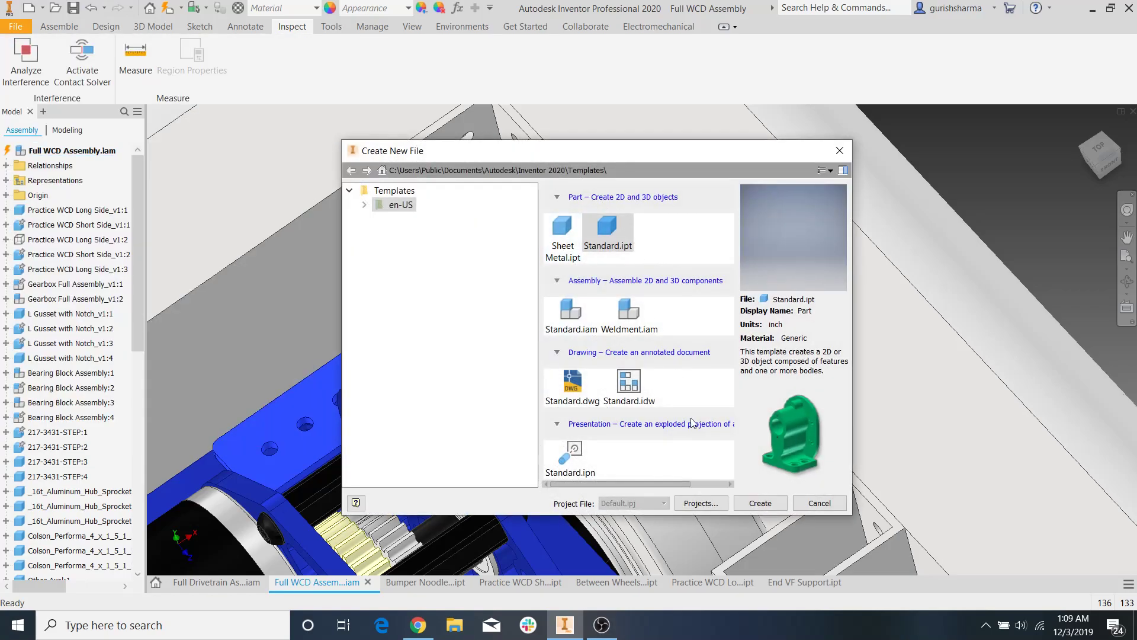
left_click(749, 502)
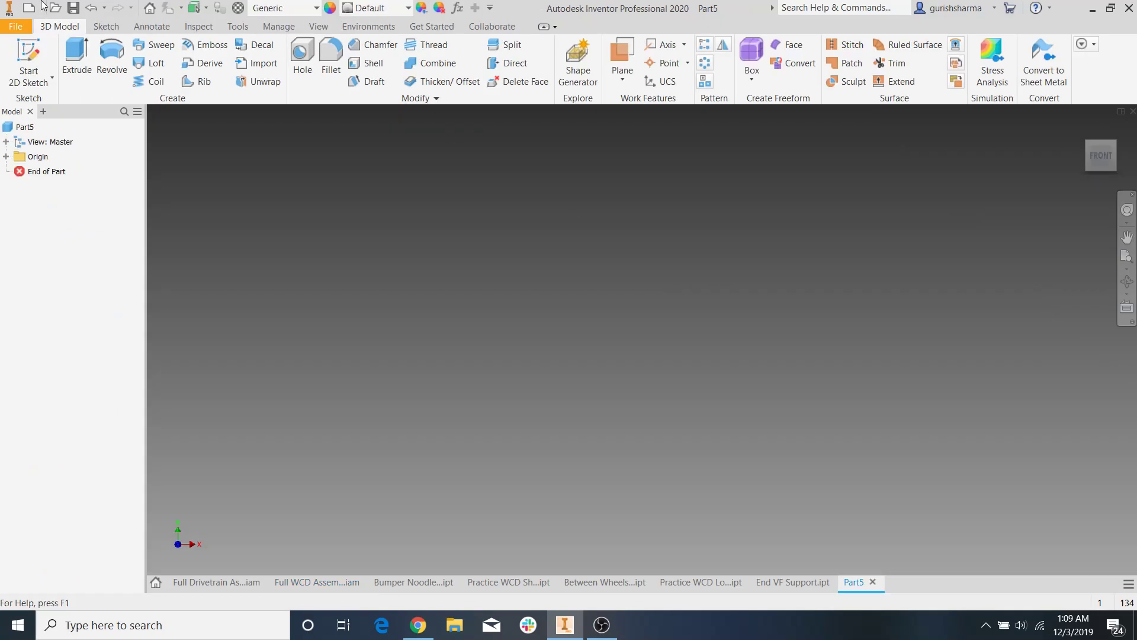
left_click(701, 254)
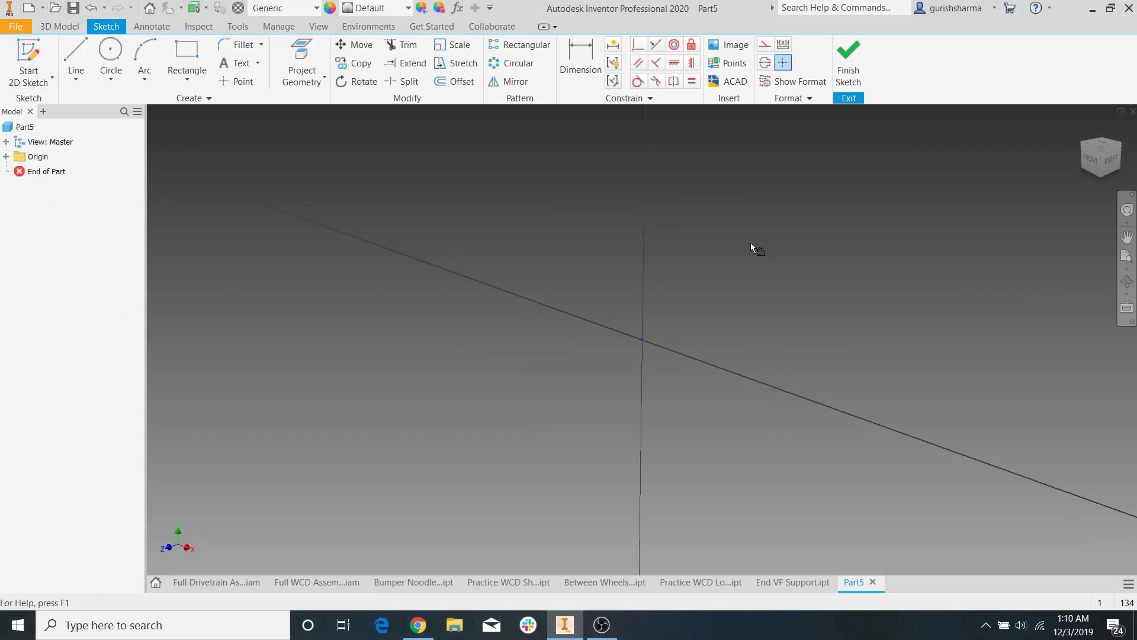
Draw a rectangle 2 in wide and 4 in high with its lower corner at the origin
left_click(186, 59)
left_click(642, 340)
middle_click_drag(750, 262, 431, 510)
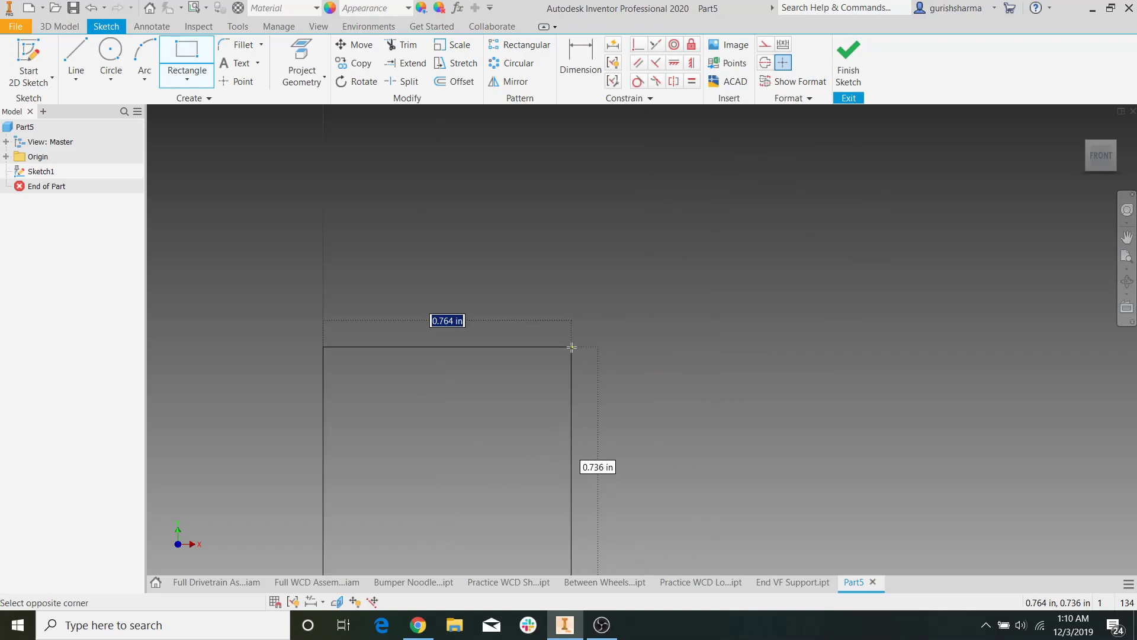
scroll(622, 315, "down", 3)
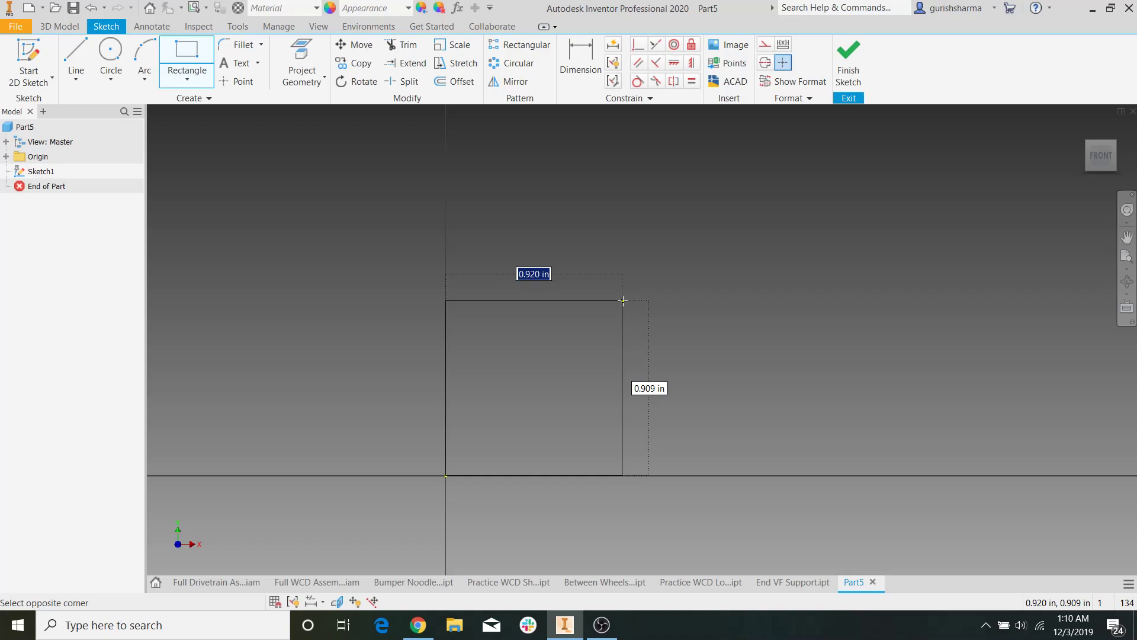
type("2")
key("Tab")
type("4")
key("Return")
key("Escape")
Sketch two 3/16 in circles near the two bottom corners of the rectangle
scroll(693, 350, "down", 5)
middle_click_drag(693, 353, 528, 416)
left_click(111, 51)
left_click(462, 434)
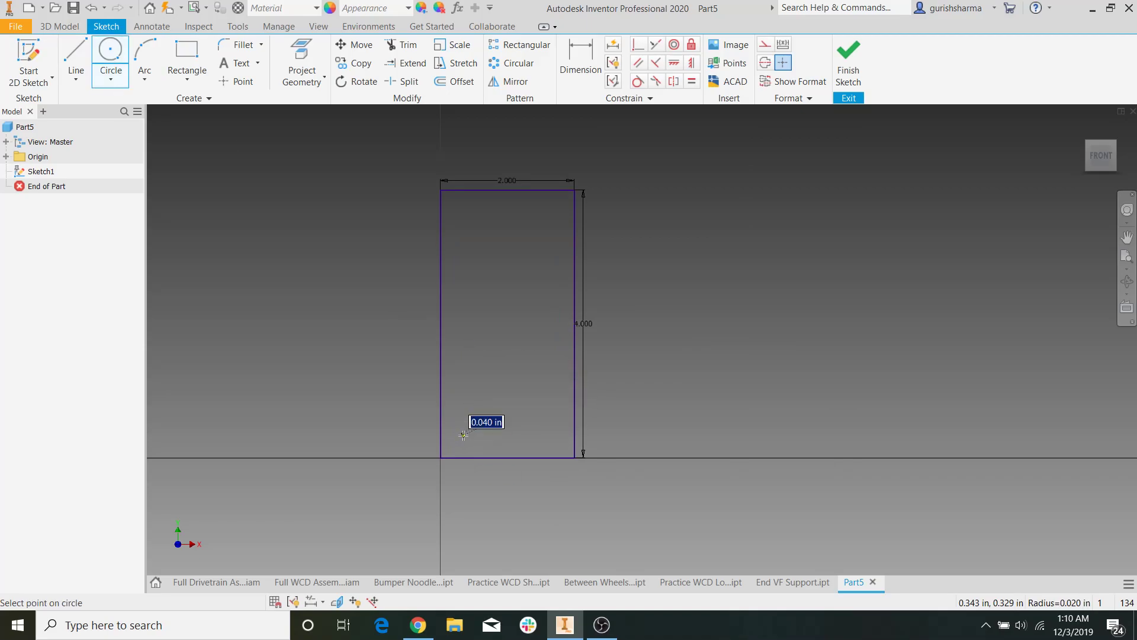
key("Return")
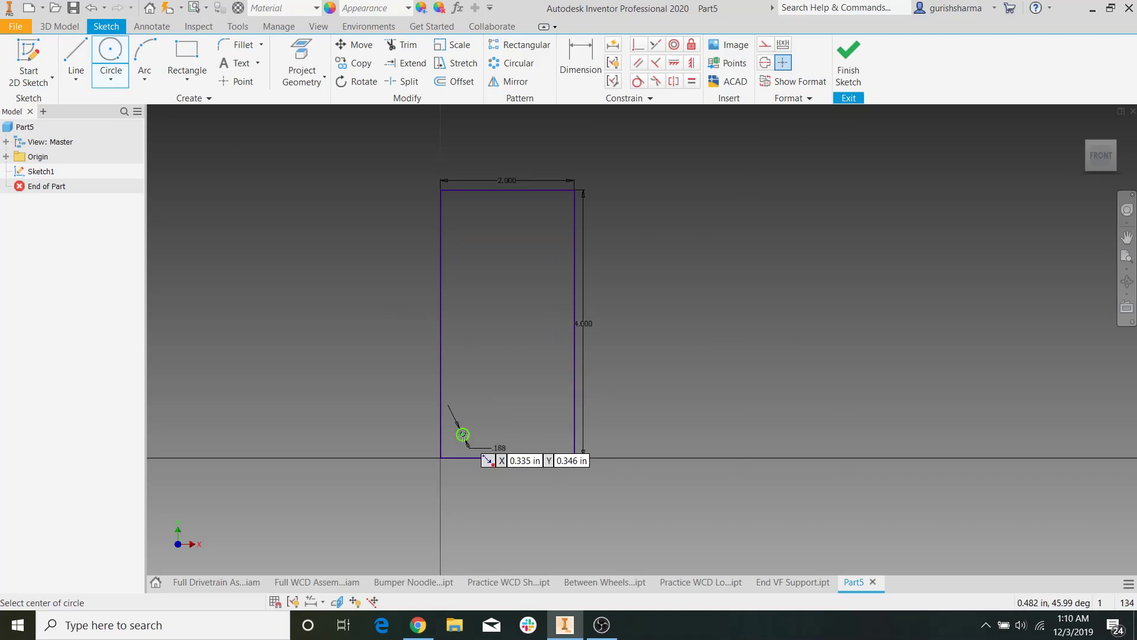
left_click(554, 435)
type("3/16")
key("Return")
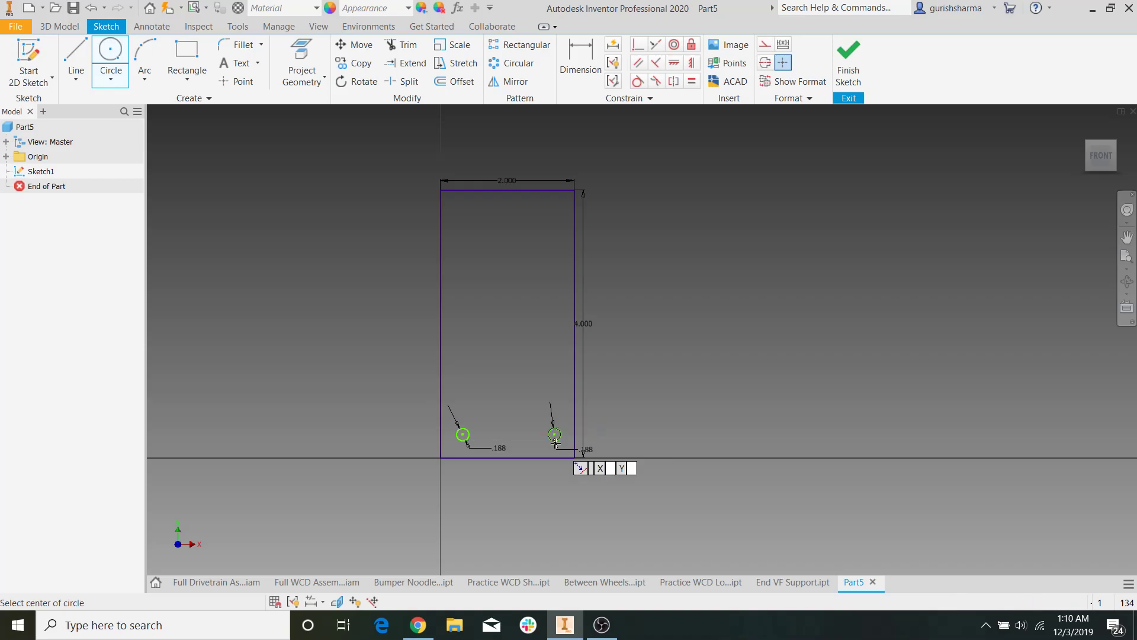
Dimension both circles' centres 0.5 in above the rectangle's bottom edge
key("d")
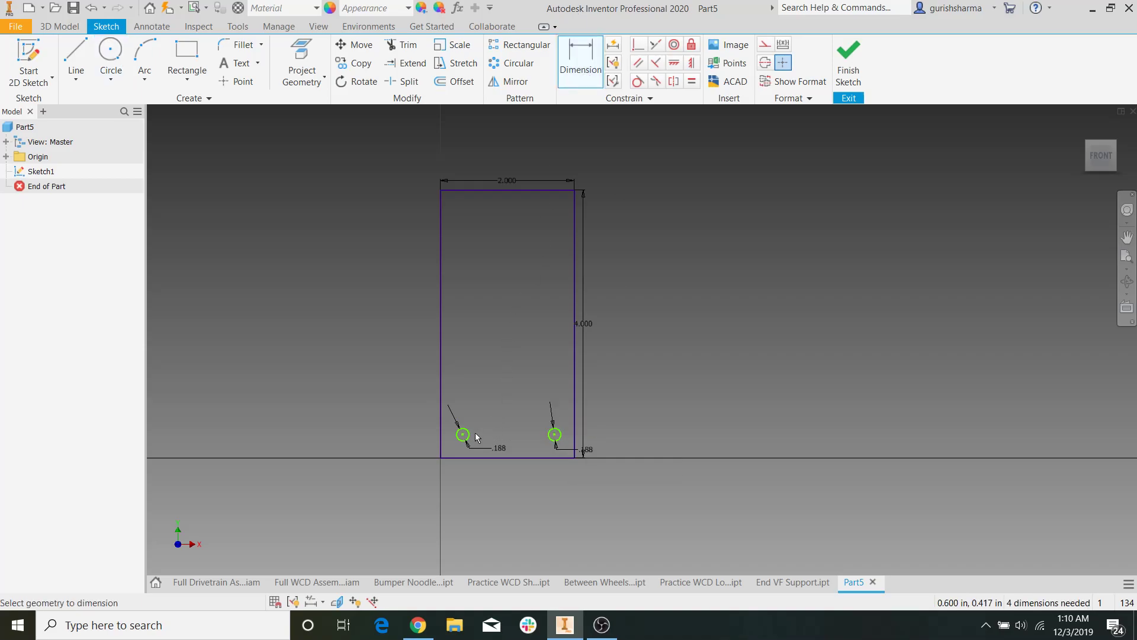
left_click(474, 442)
left_click(481, 458)
left_click(487, 443)
type("0.5")
key("Return")
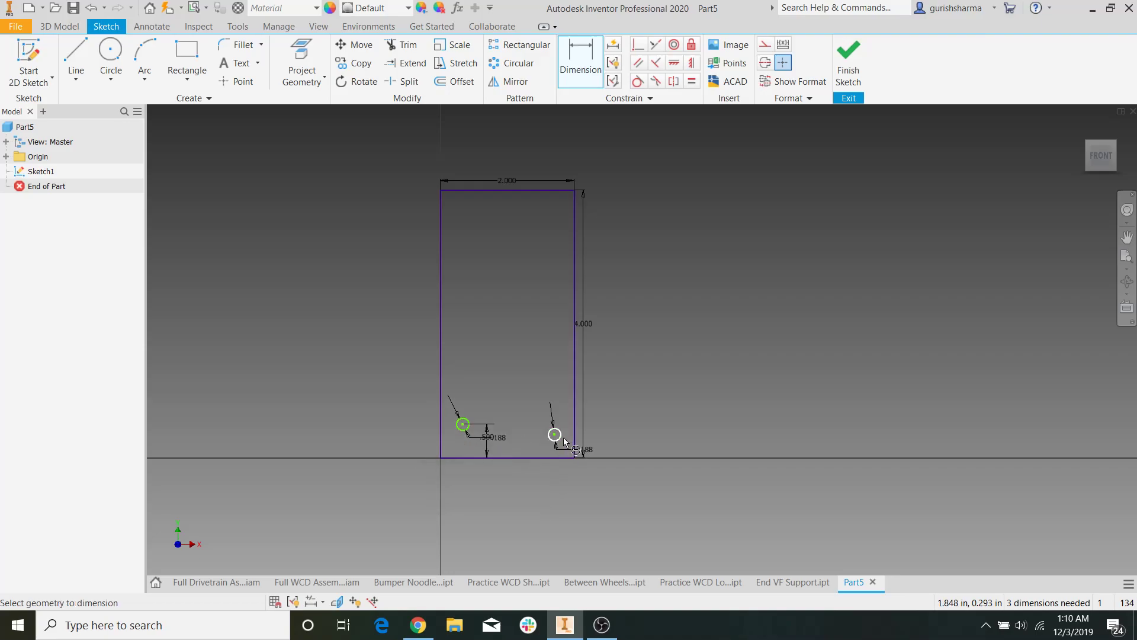
left_click(535, 456)
left_click(534, 445)
type("0.")
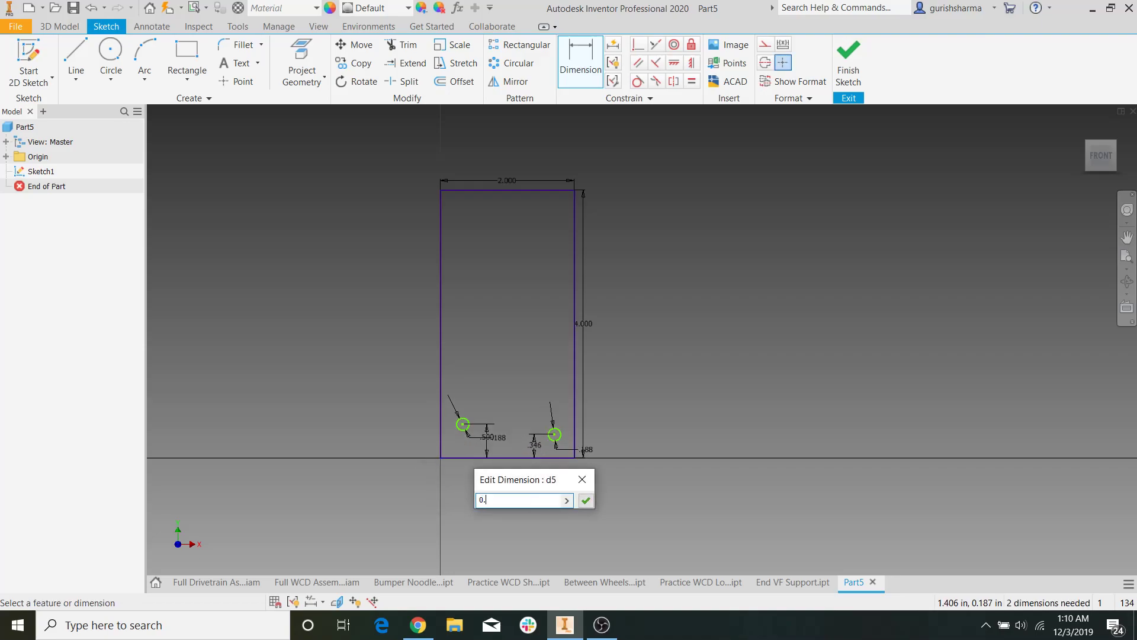
type("5")
key("Return")
Dimension each circle's centre 0.5 in horizontally from the rectangle's nearest vertical side
left_click(466, 423)
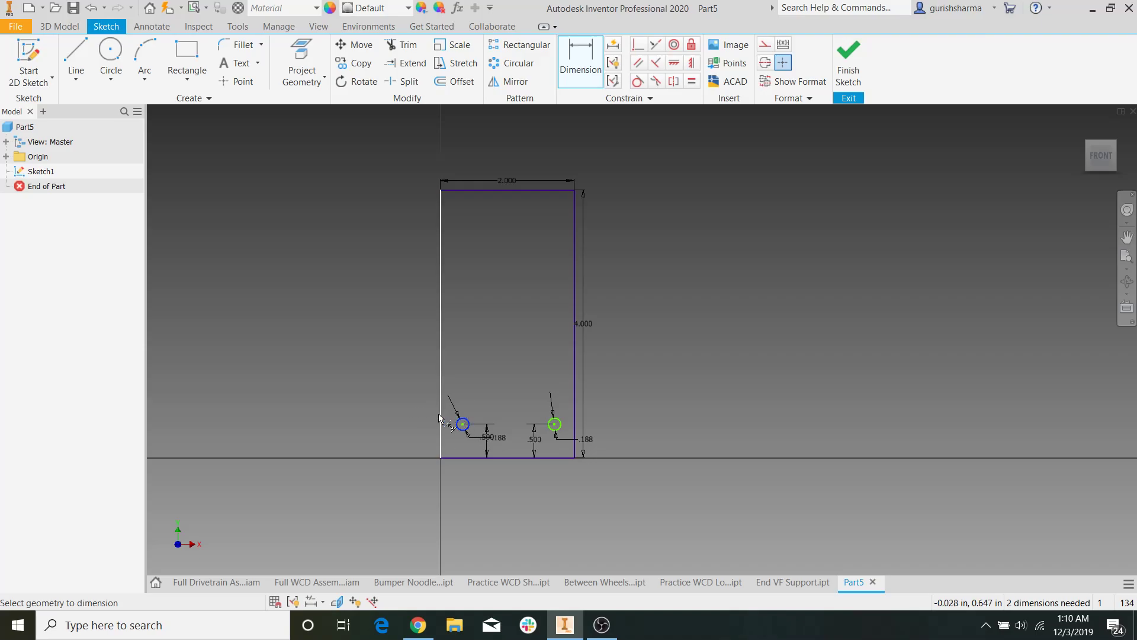
left_click(462, 391)
type("0.5")
key("Return")
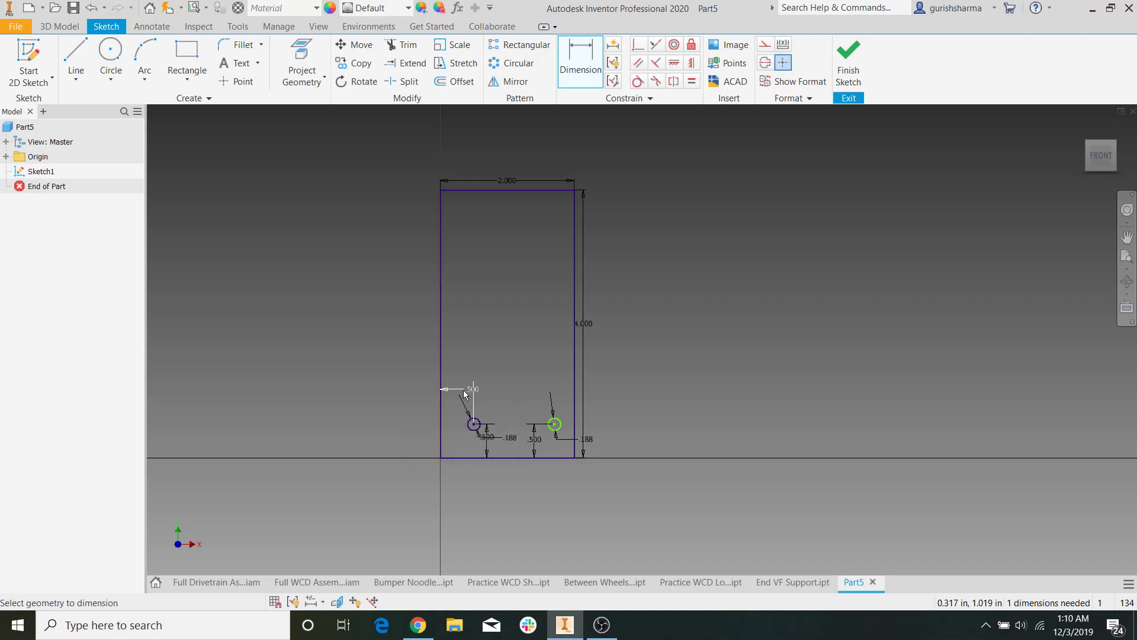
left_click(559, 422)
left_click(562, 397)
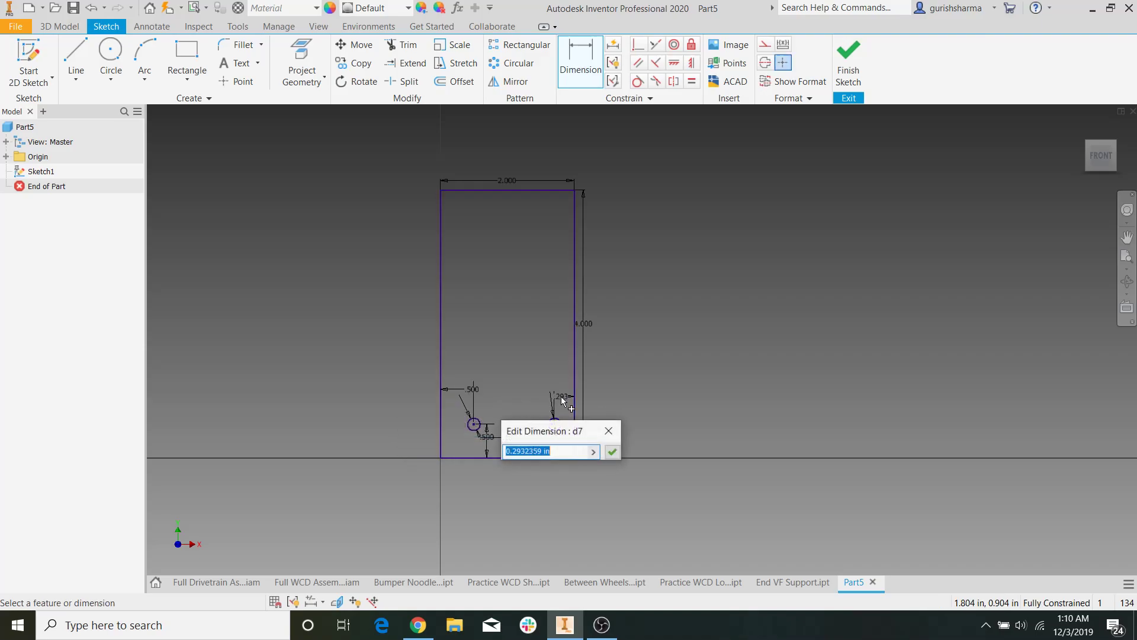
type(".5")
key("Return")
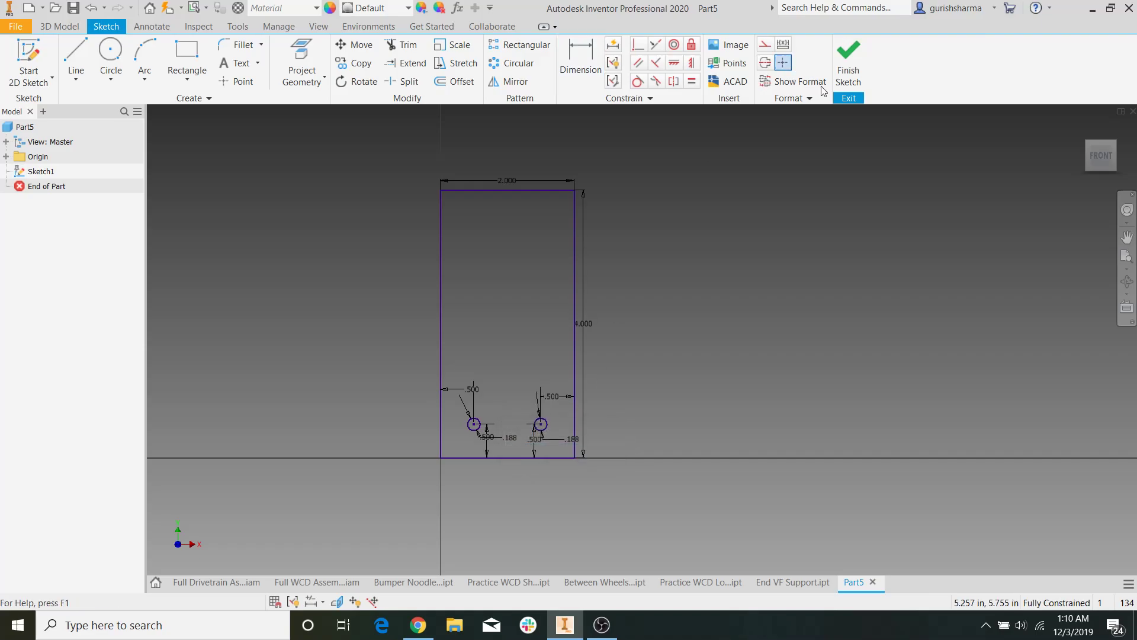
Pattern the two circles up the rectangle's vertical side in four rows at 1 in spacing, and finish the sketch
left_click(515, 47)
left_click(469, 419)
left_click(536, 420)
left_click(171, 181)
left_click(441, 235)
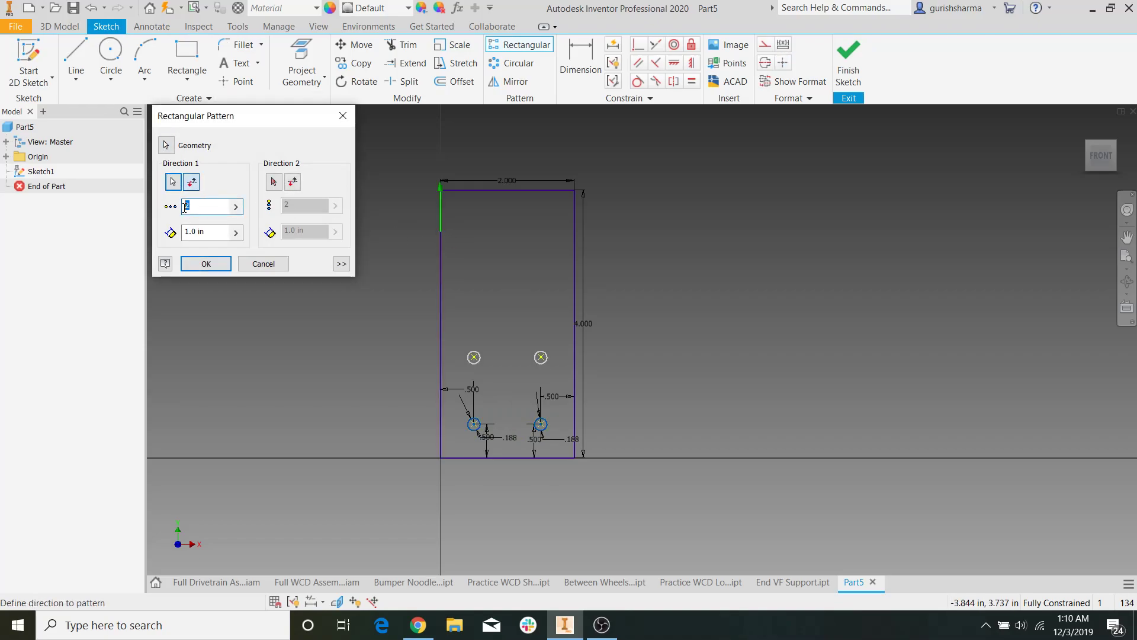
left_click(206, 264)
left_click(847, 62)
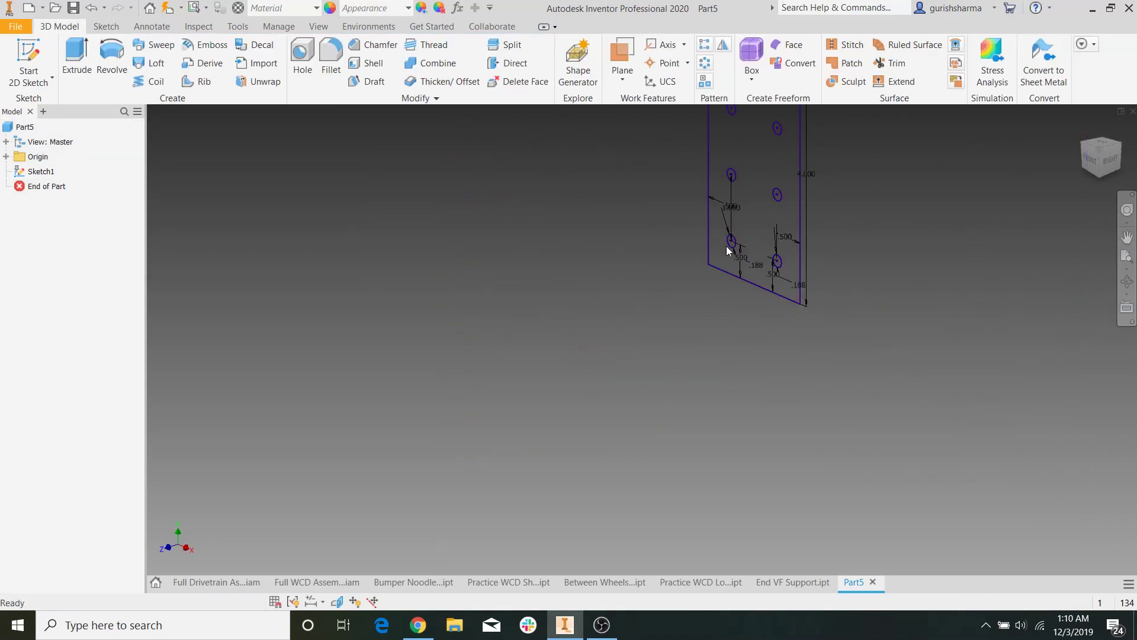
Extrude the plate profile 1/8 in, leaving the eight circles as holes
left_click(77, 58)
left_click(674, 289)
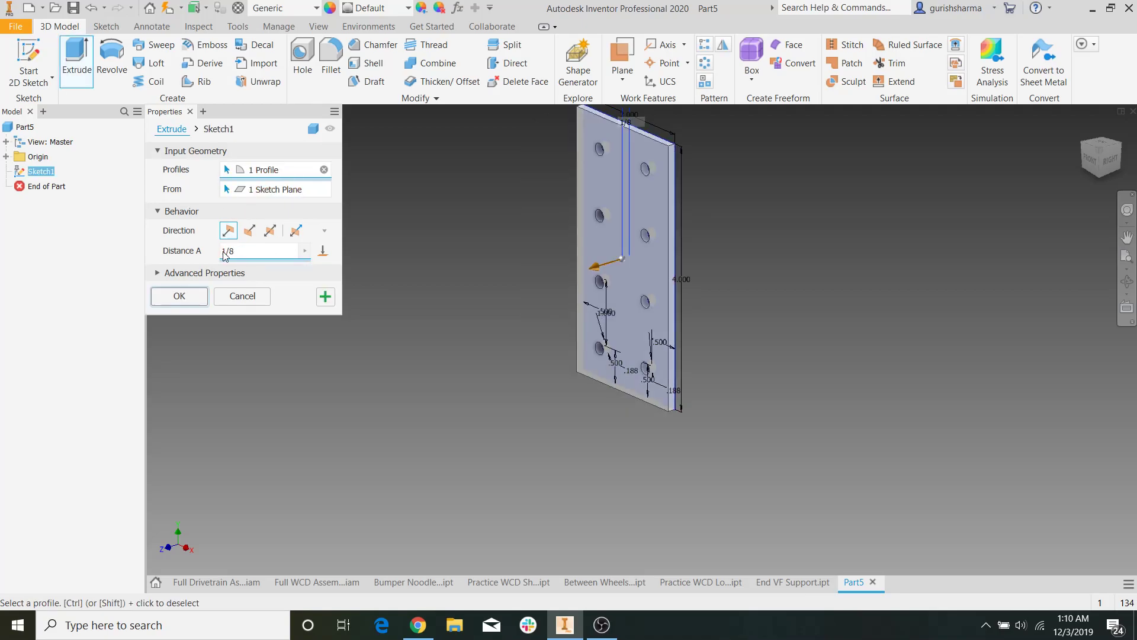
left_click(180, 297)
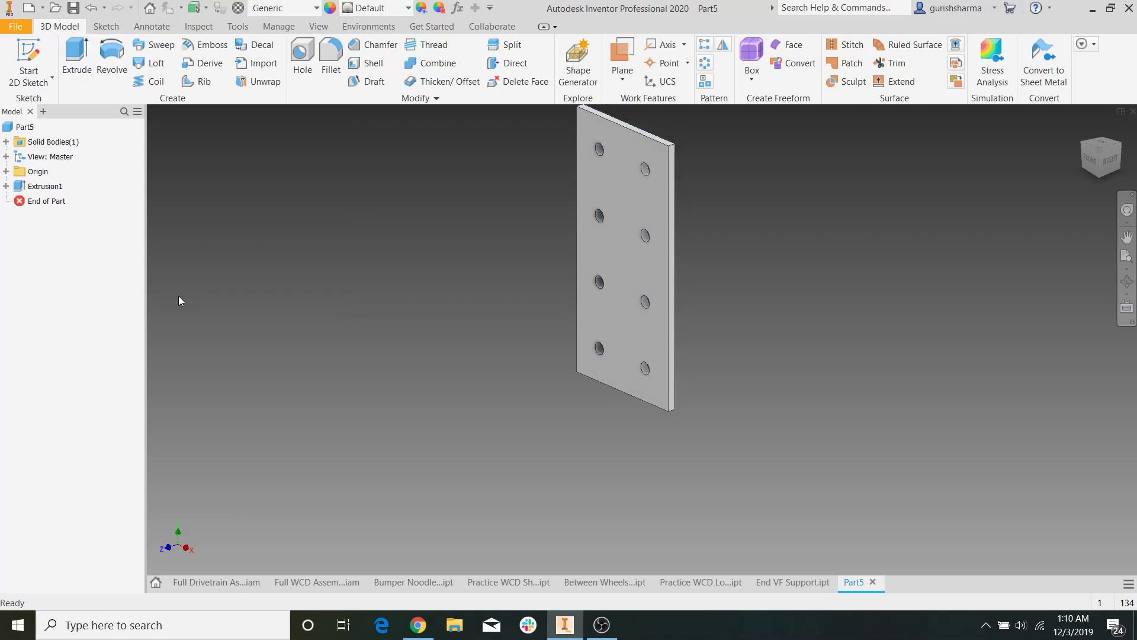
Fillet the plate's four corner edges with a 0.125 in radius
left_click(330, 56)
scroll(620, 243, "down", 3)
middle_click_drag(616, 234, 865, 246)
scroll(814, 224, "down", 3)
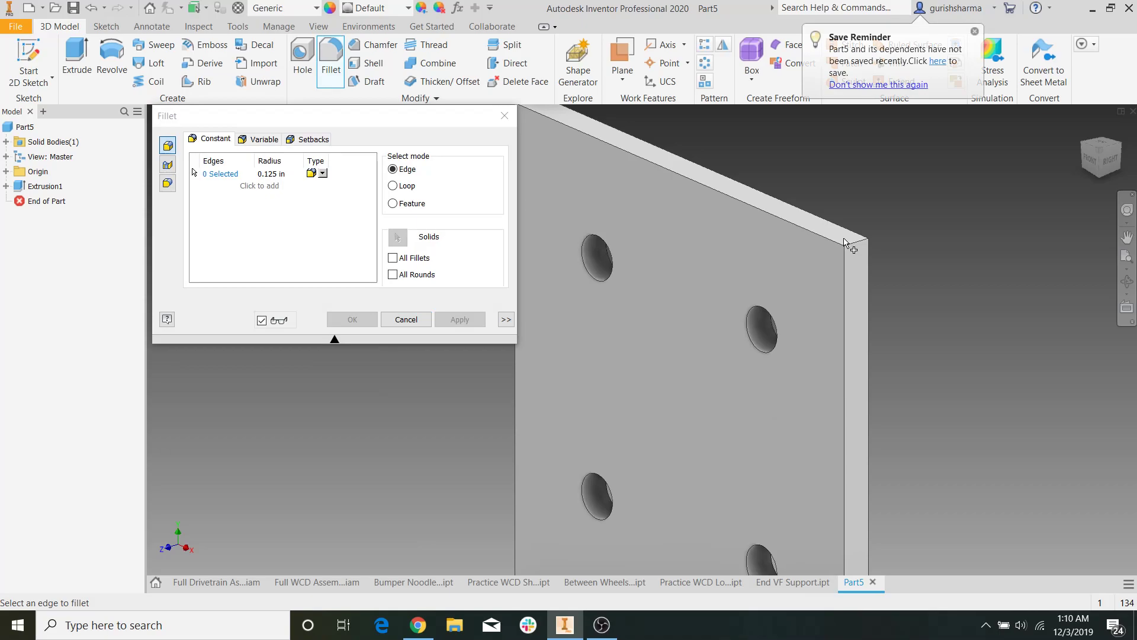
left_click(851, 248)
scroll(851, 248, "up", 3)
scroll(628, 237, "down", 3)
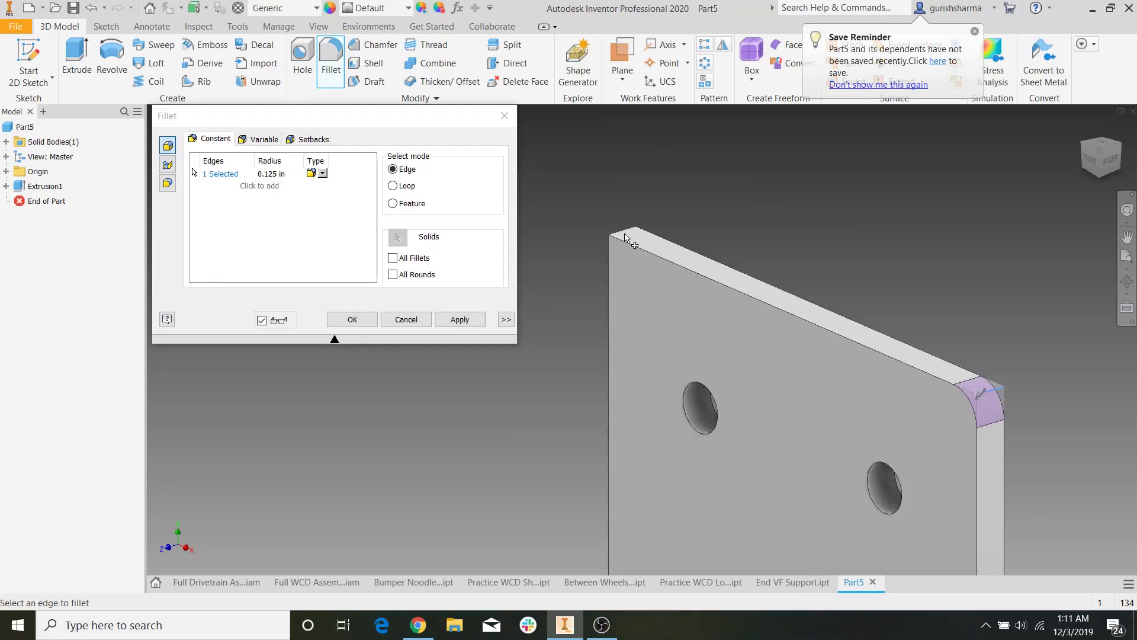
left_click(628, 237)
scroll(620, 178, "up", 3)
scroll(547, 406, "down", 5)
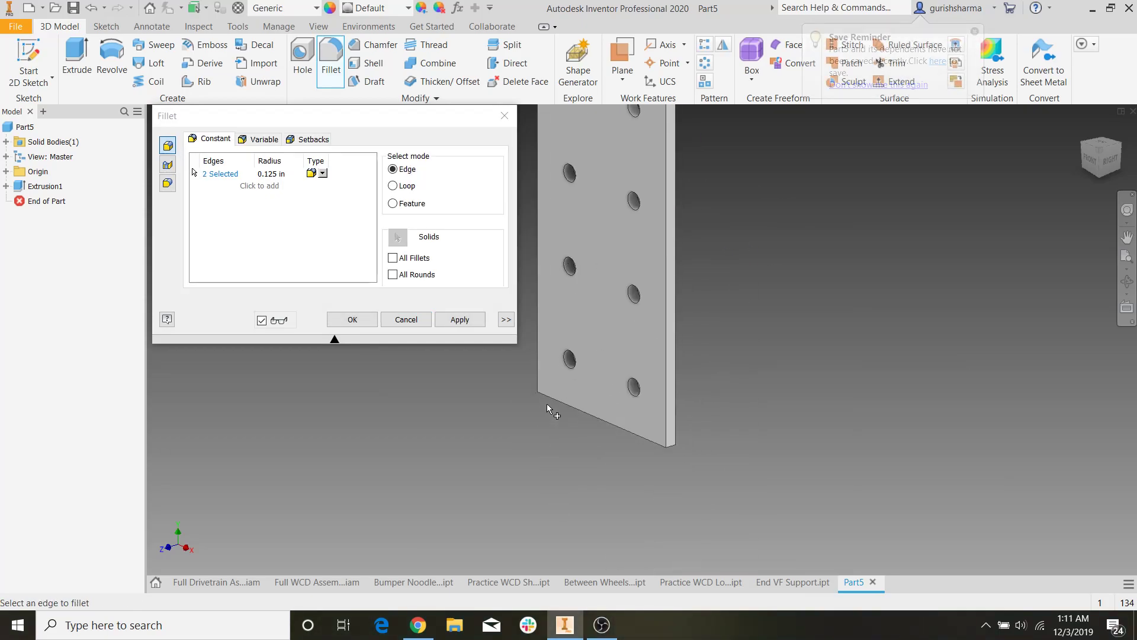
left_click(531, 361)
left_click(994, 557)
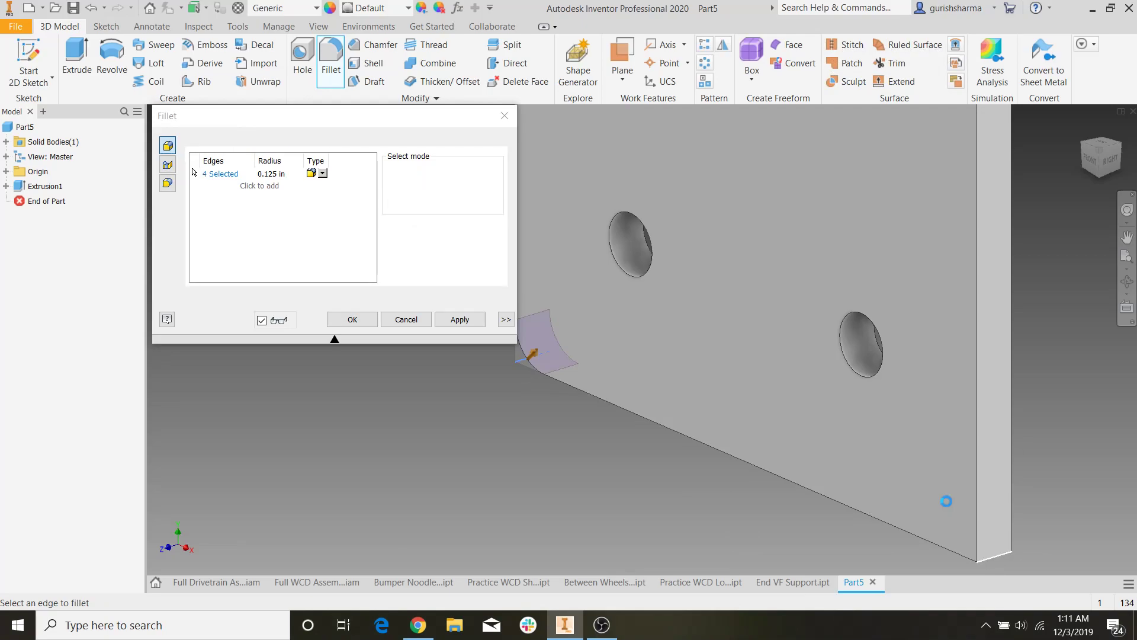
left_click(451, 320)
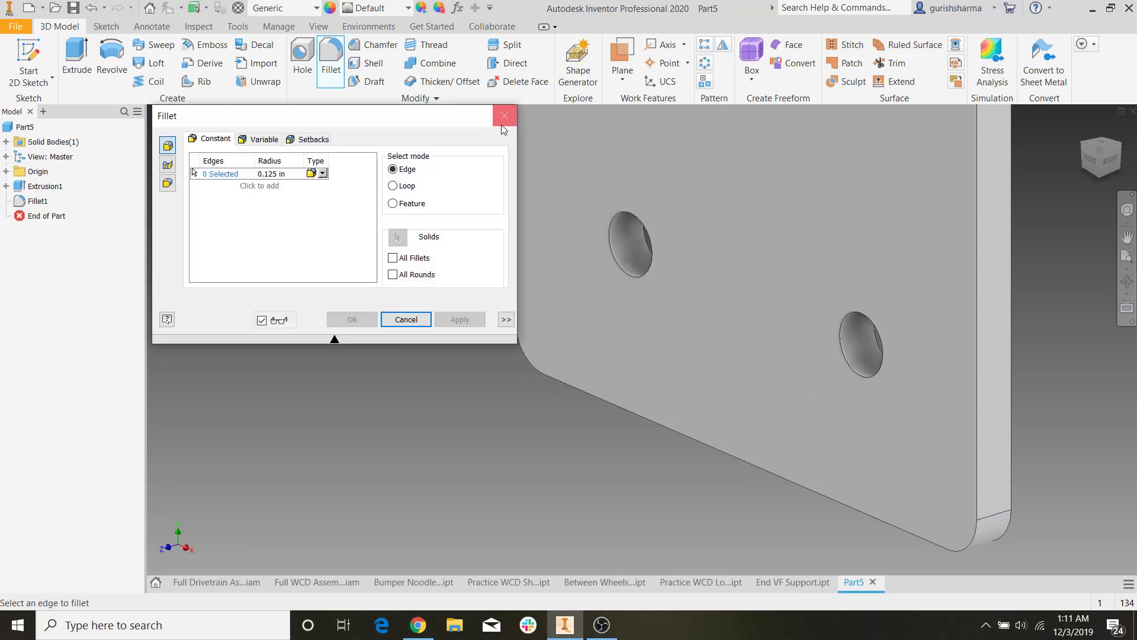
left_click(502, 123)
Save the part as End VF Support Plate in the Bumper folder
scroll(711, 213, "up", 8)
middle_click_drag(721, 203, 653, 217)
scroll(653, 218, "down", 4)
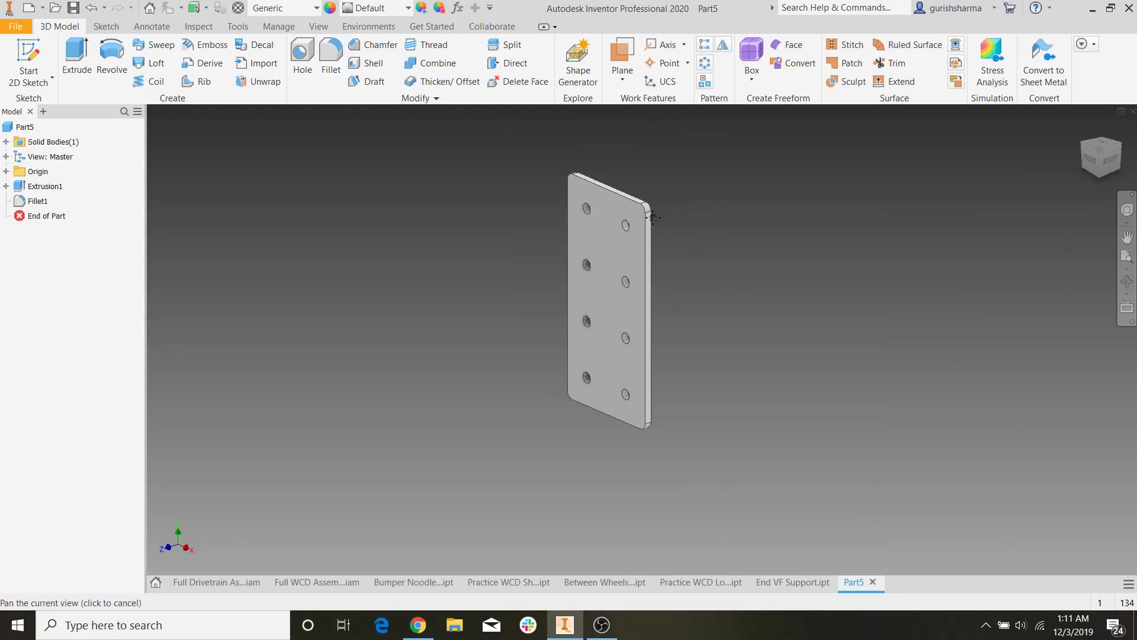
left_click(18, 26)
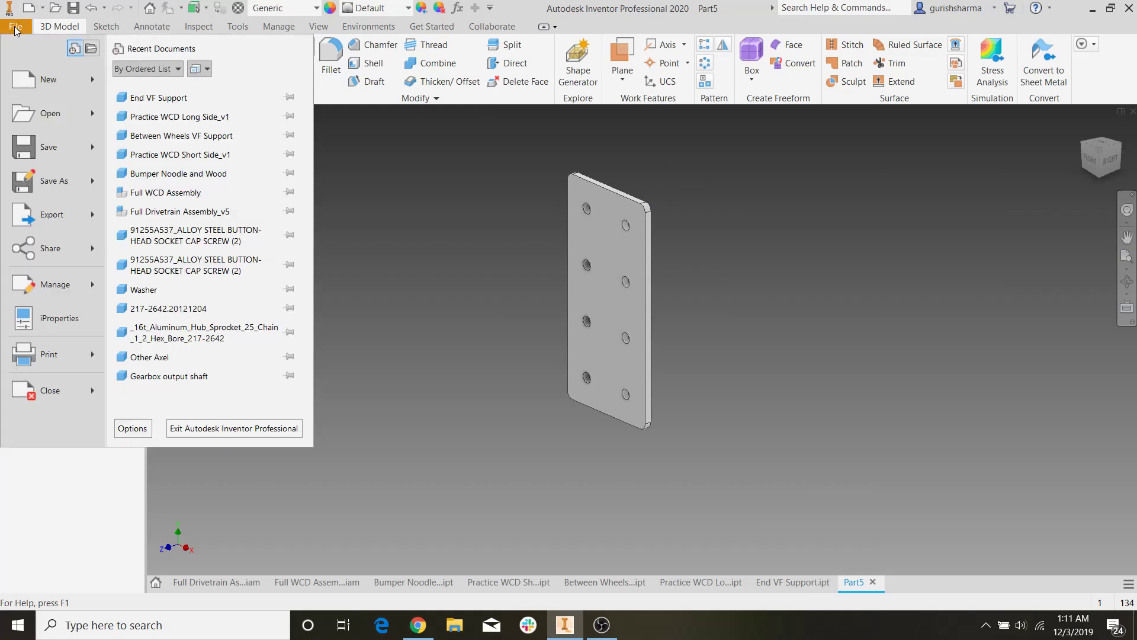
left_click(54, 189)
left_click(466, 173)
double_click(510, 368)
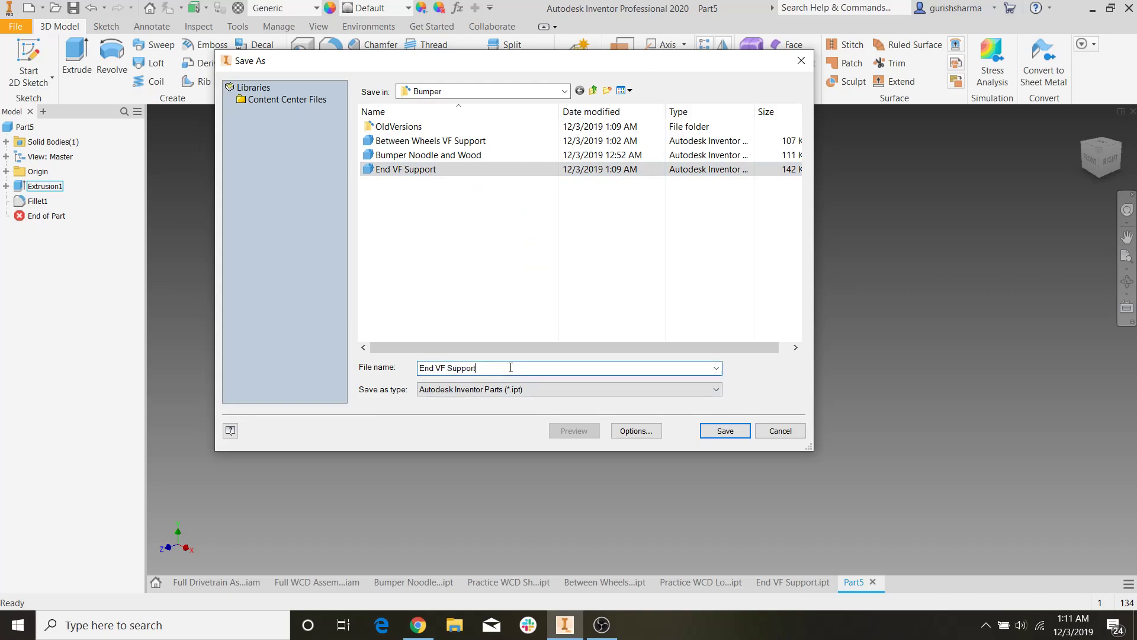
type("Plate")
left_click(724, 431)
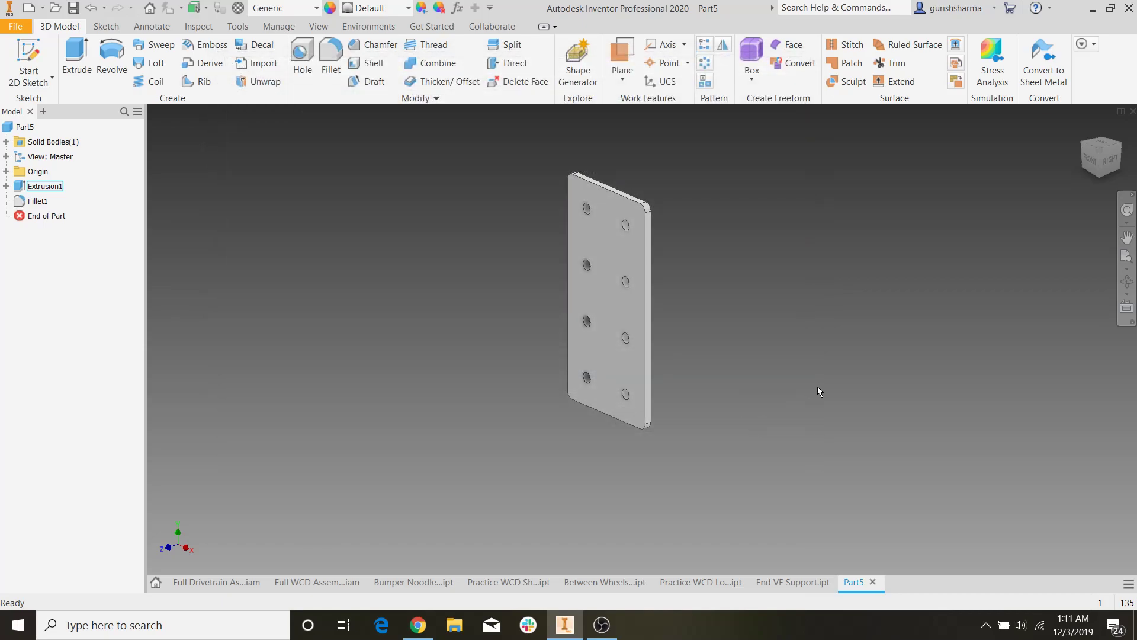
In the Full WCD Assembly, place two copies of the End VF Support Plate part beside the bumper
left_click(290, 579)
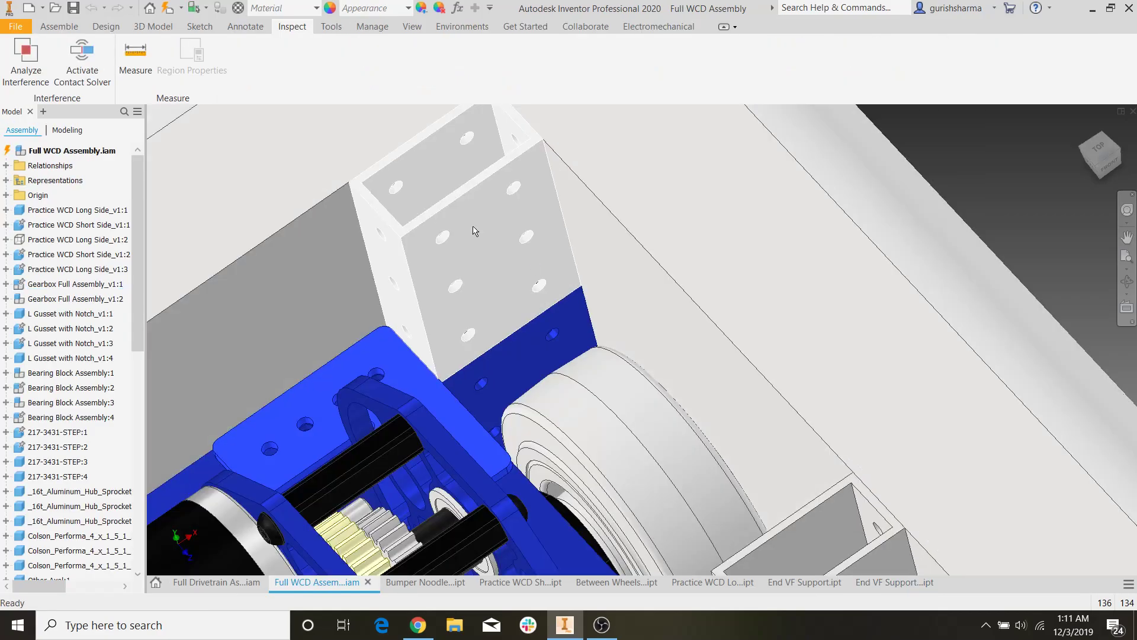
scroll(706, 376, "down", 5)
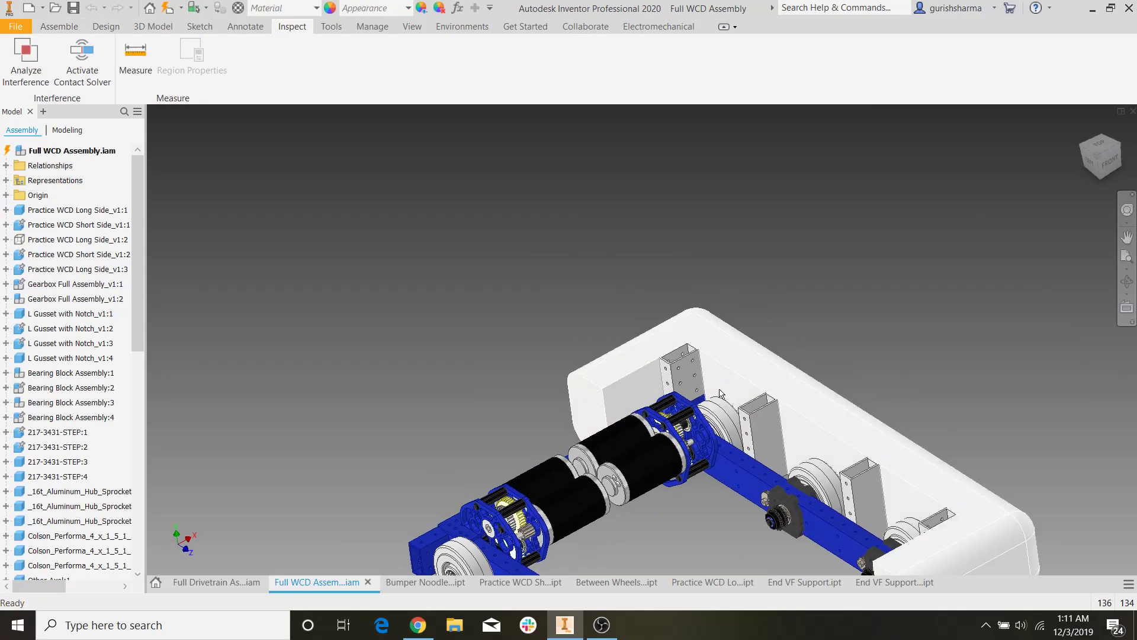
middle_click_drag(706, 377, 611, 317)
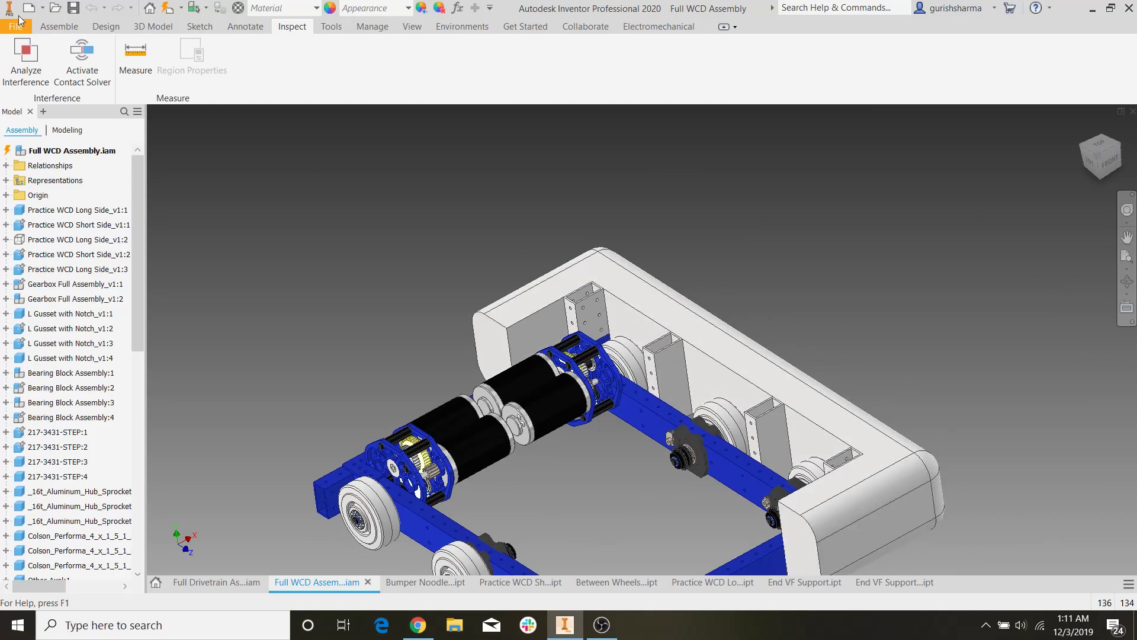
left_click(48, 28)
key("p")
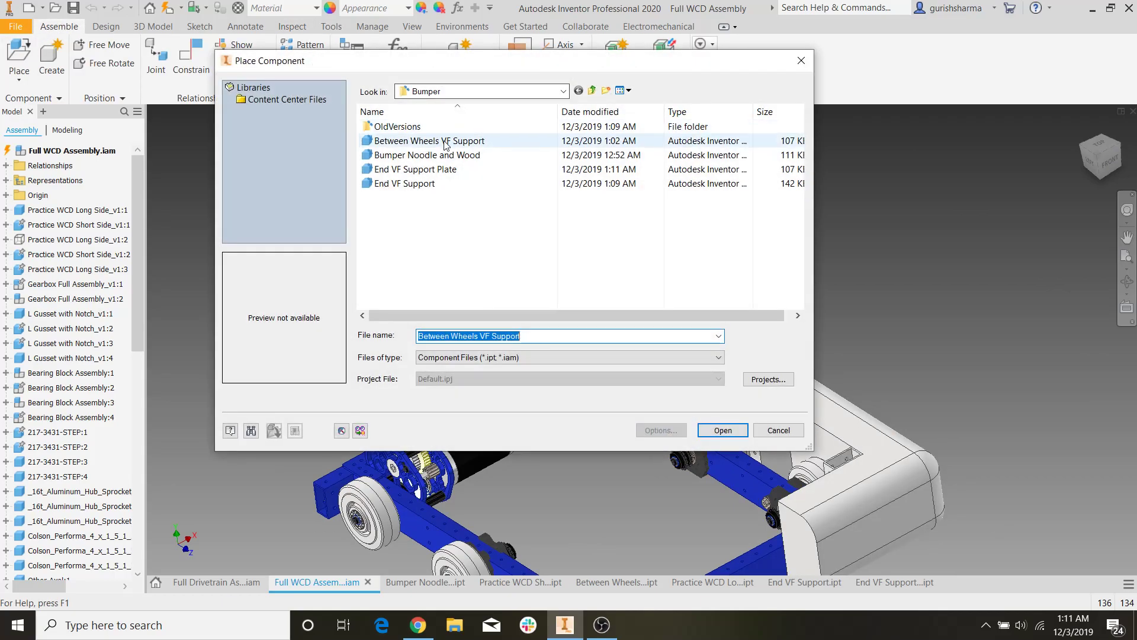
left_click(454, 155)
left_click(456, 142)
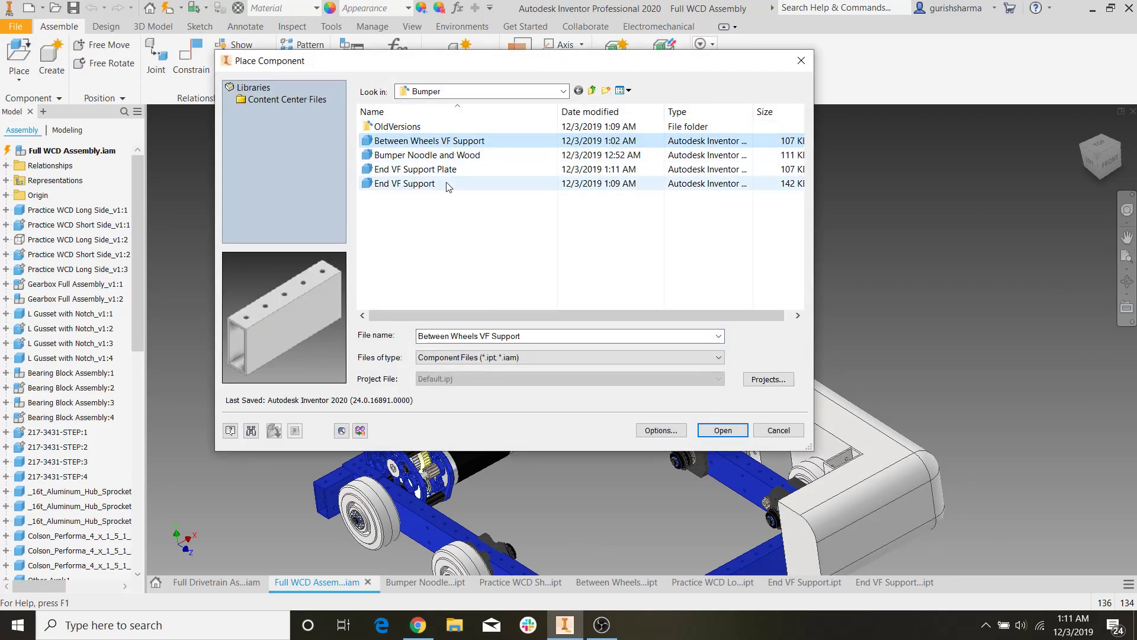
left_click(449, 169)
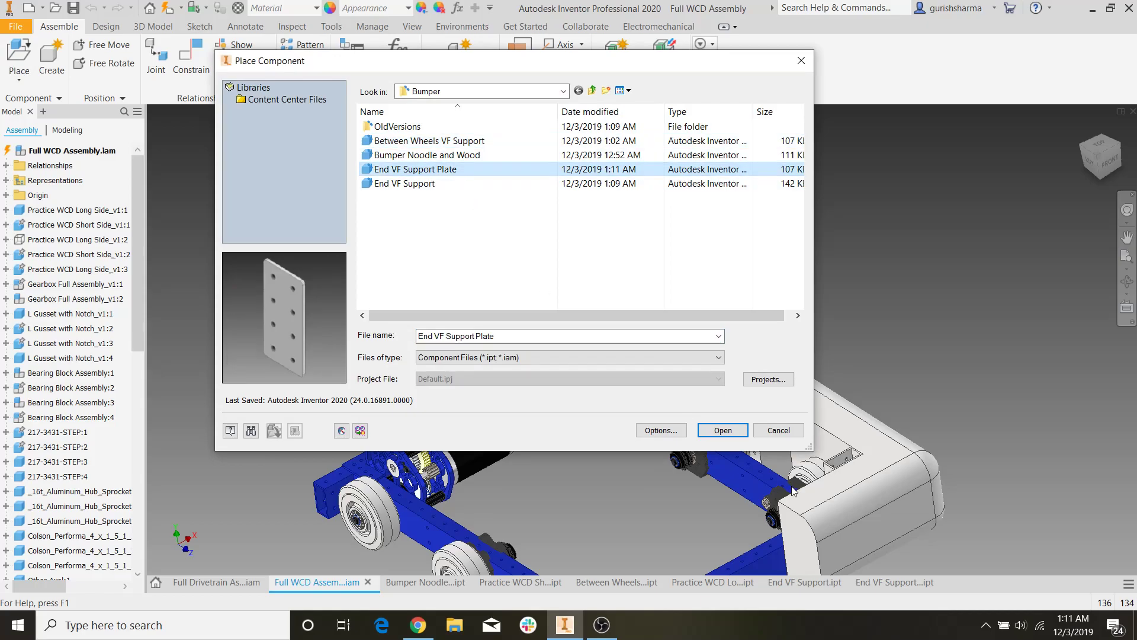
left_click(737, 436)
scroll(666, 189, "down", 3)
left_click(660, 233)
scroll(676, 228, "up", 2)
middle_click_drag(948, 396, 761, 274)
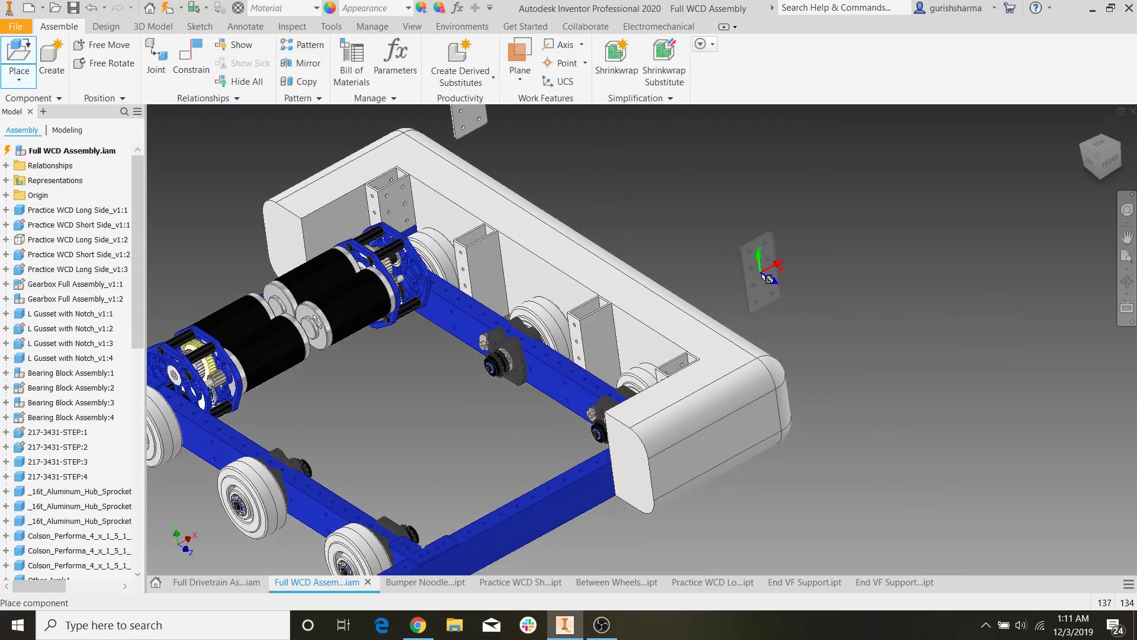
left_click(762, 273)
key("Escape")
Mate one support plate's broad face to the wide holed face of the end upright near the gearbox
key("c")
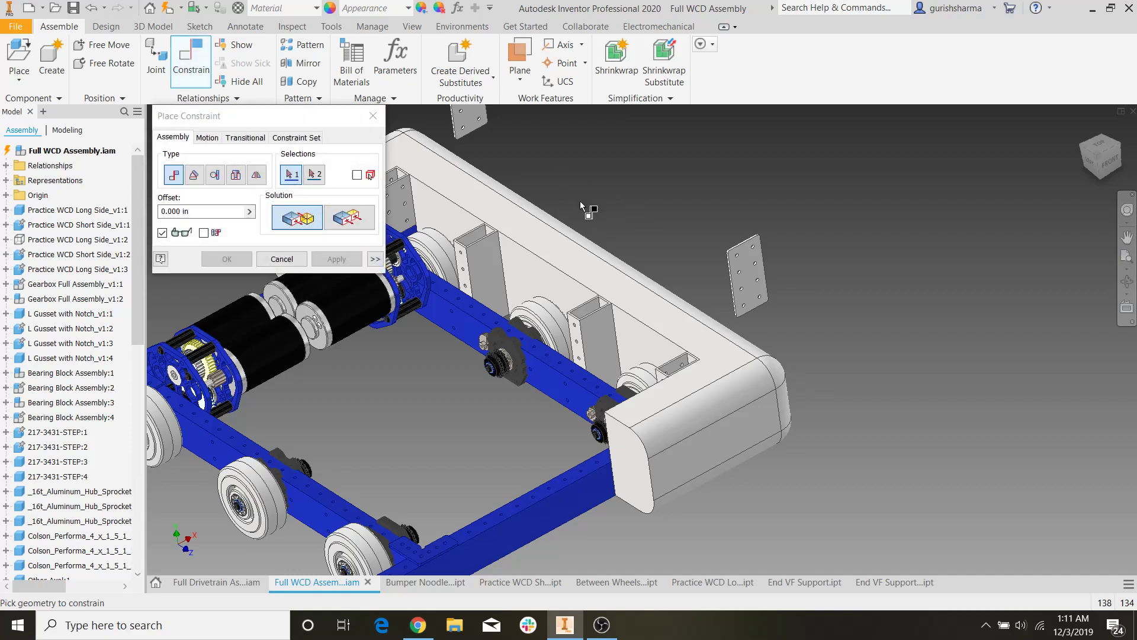
middle_click_drag(570, 193, 861, 327)
left_click(762, 232)
scroll(691, 342, "up", 4)
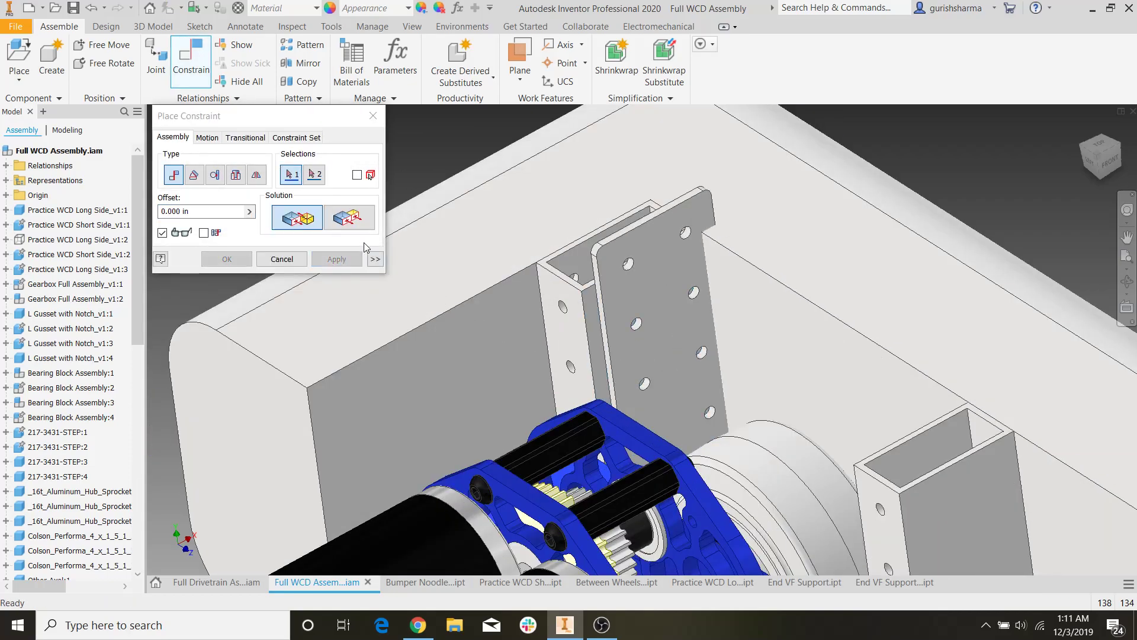
scroll(609, 338, "up", 5)
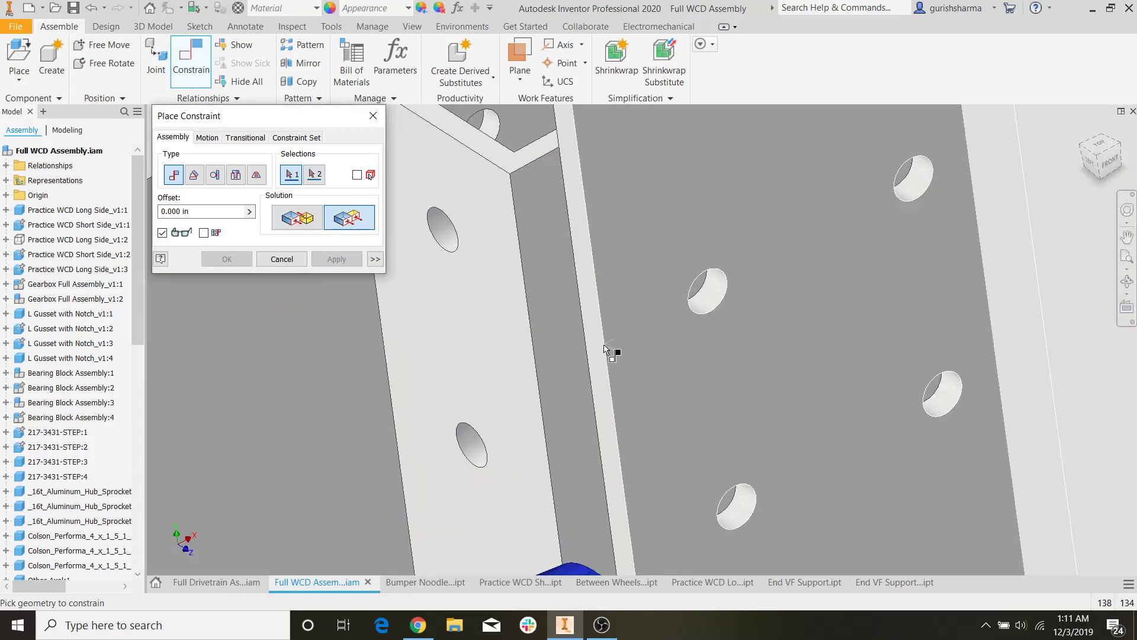
left_click(597, 347)
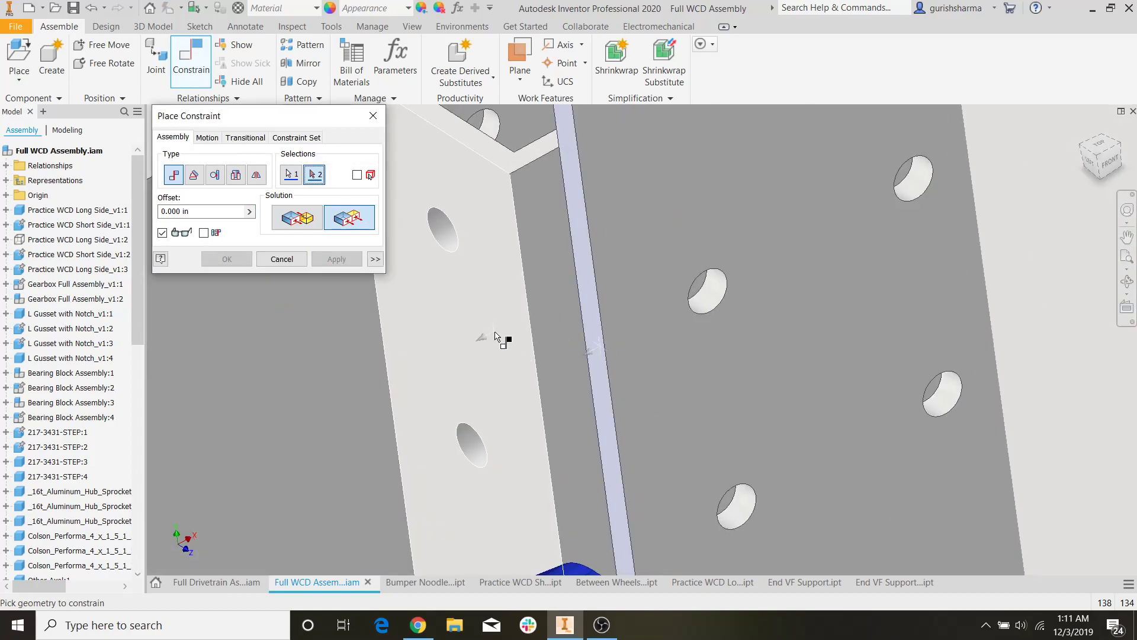
left_click(290, 261)
Mate the plate's long back edge to the end upright's adjacent vertical corner edge with zero offset, undoing any stray plate move
left_click(191, 65)
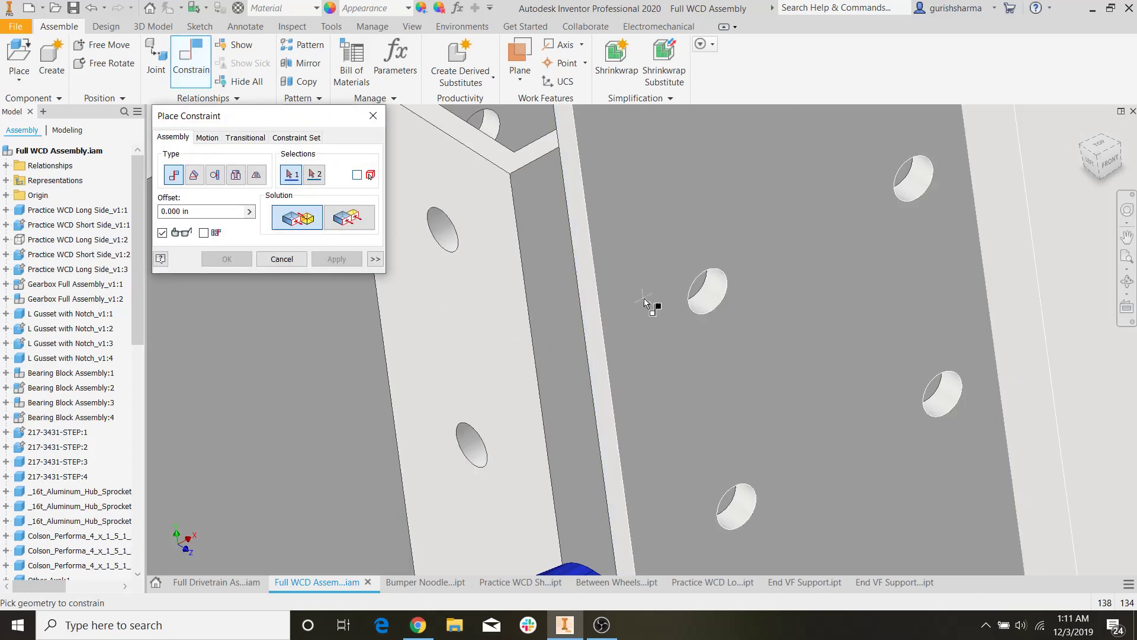
left_click(581, 302)
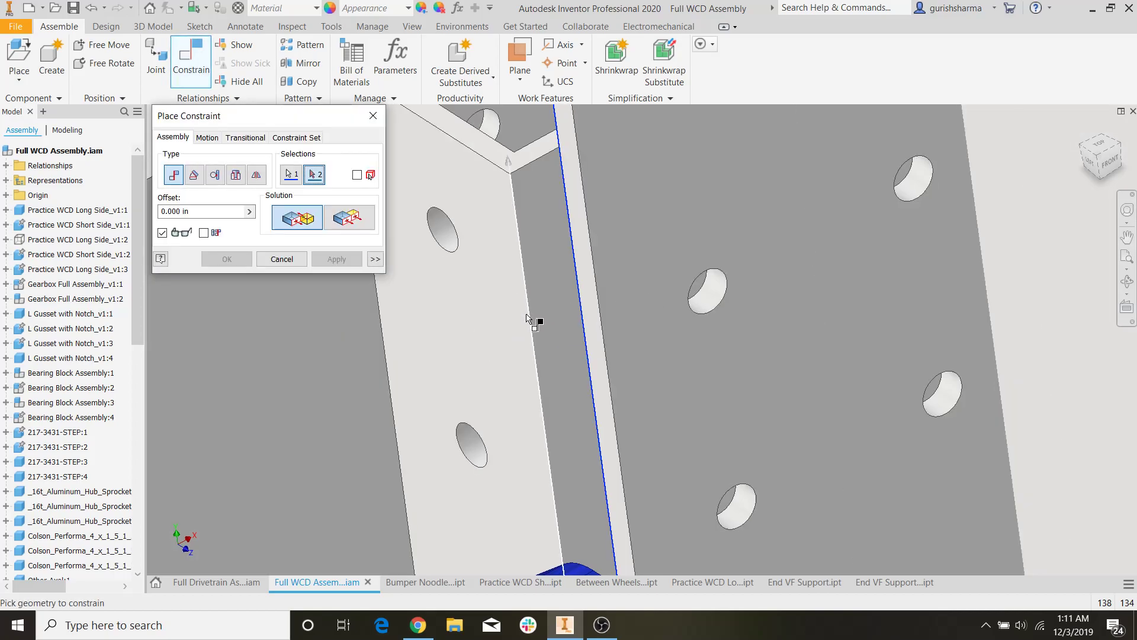
left_click(531, 318)
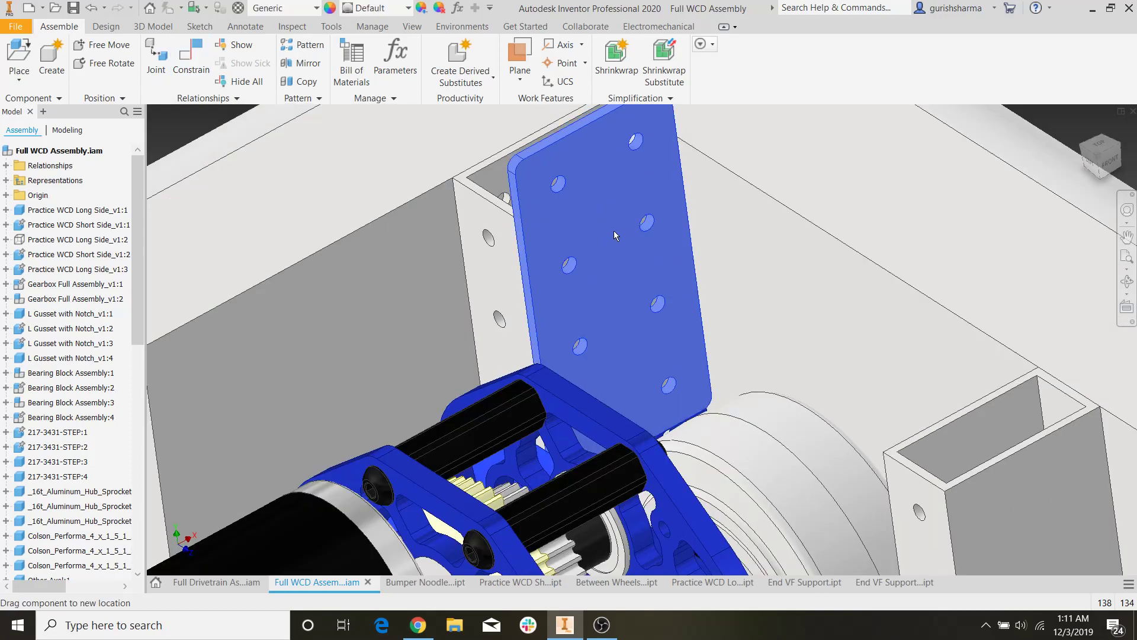
left_click(564, 198)
key("ctrl+z")
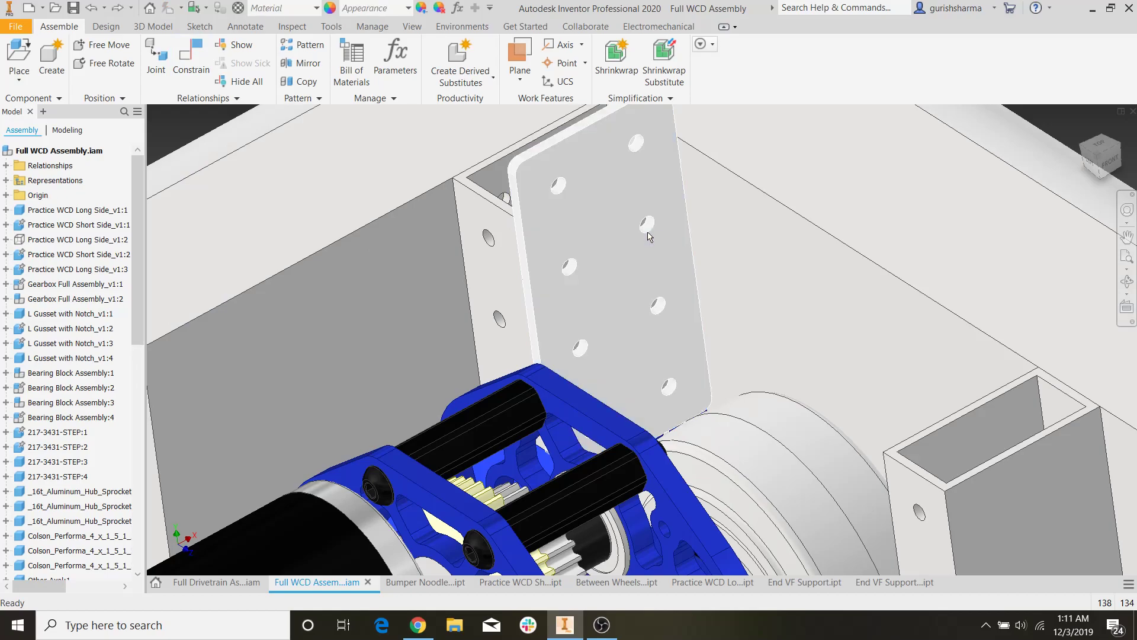
Constrain the support plate's narrow long side flush with the end upright's narrow holed face at 0.000 in offset
left_click(178, 54)
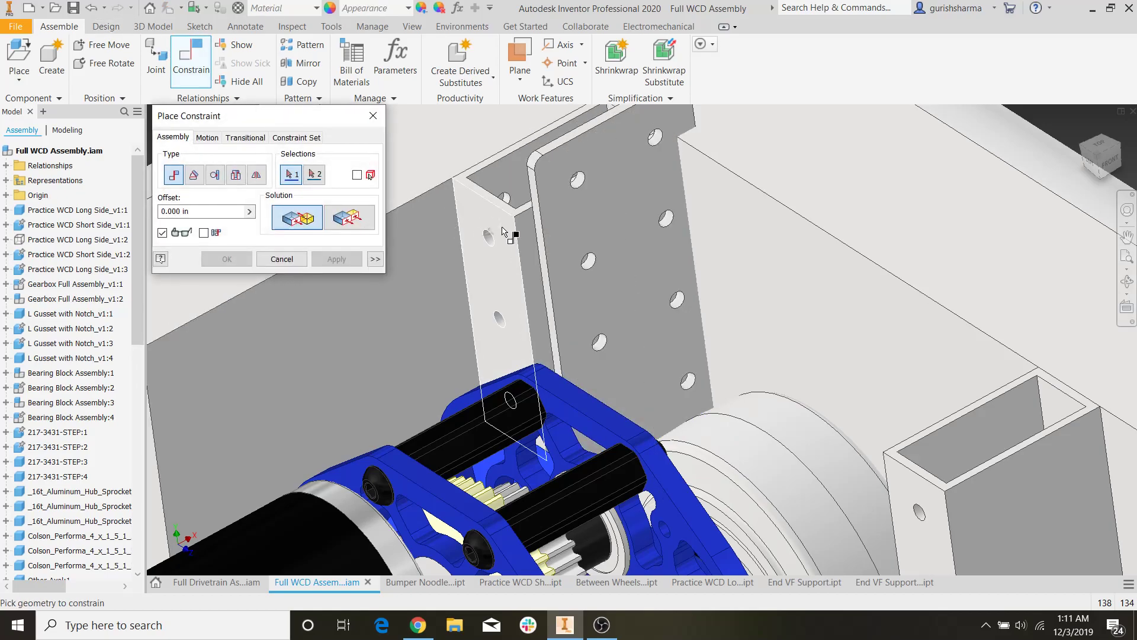
scroll(544, 259, "up", 5)
left_click(548, 260)
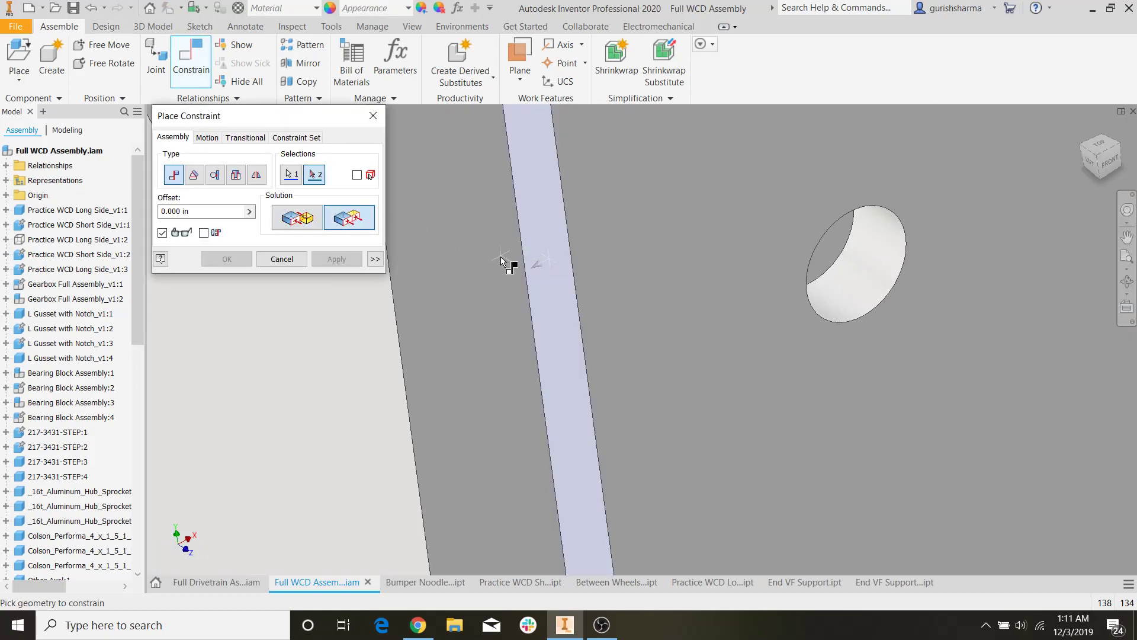
left_click(501, 257)
scroll(501, 257, "up", 5)
left_click(358, 262)
scroll(545, 274, "down", 5)
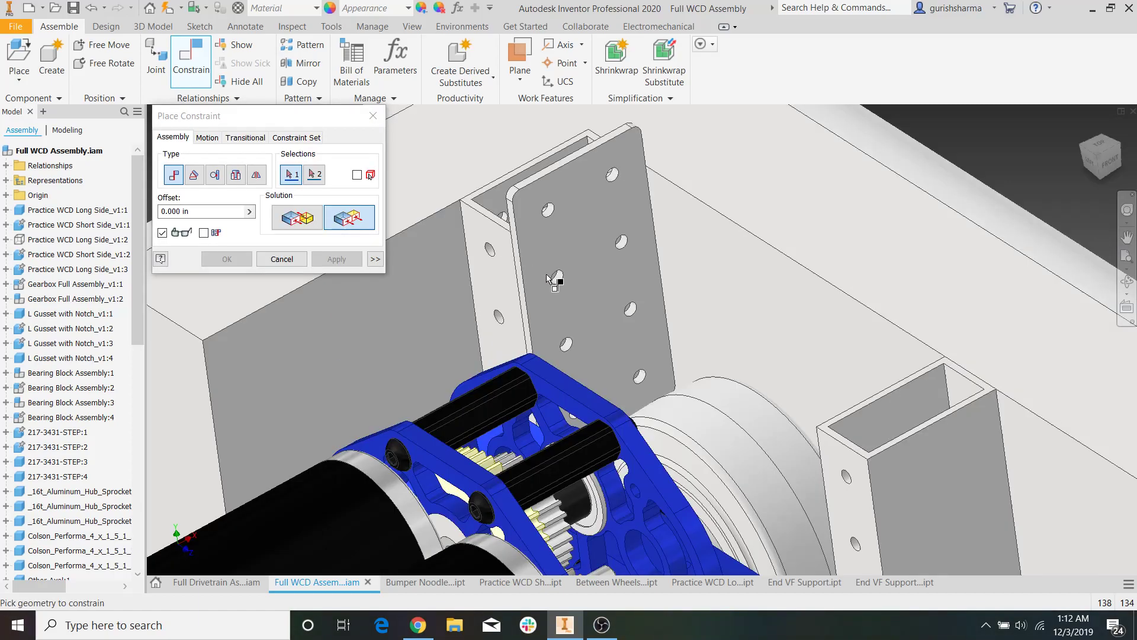
left_click(374, 117)
Slide the support plate along the end upright until its upper edge sits close to the upright's open upper end
left_click(547, 231)
scroll(549, 243, "down", 5)
left_click_drag(551, 251, 535, 235)
scroll(593, 290, "up", 3)
middle_click_drag(599, 294, 563, 296)
left_click(523, 276)
left_click_drag(524, 277, 522, 268)
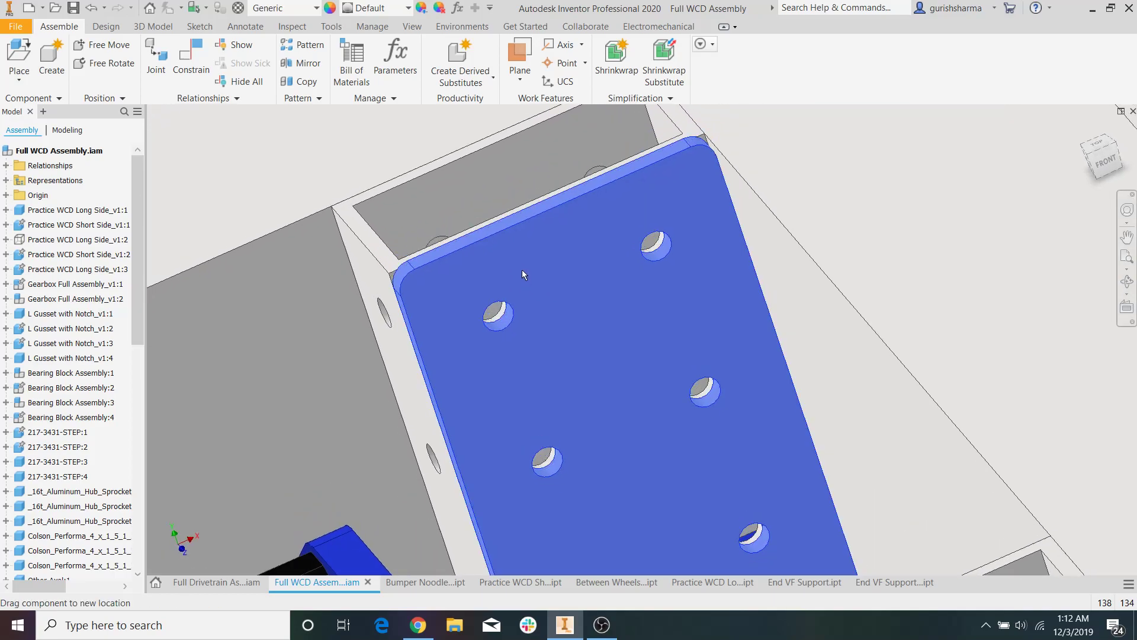
Mate the axis of one of the support plate's holes to the axis of the upright hole behind it at 0.000 in offset
left_click(191, 59)
scroll(506, 320, "down", 6)
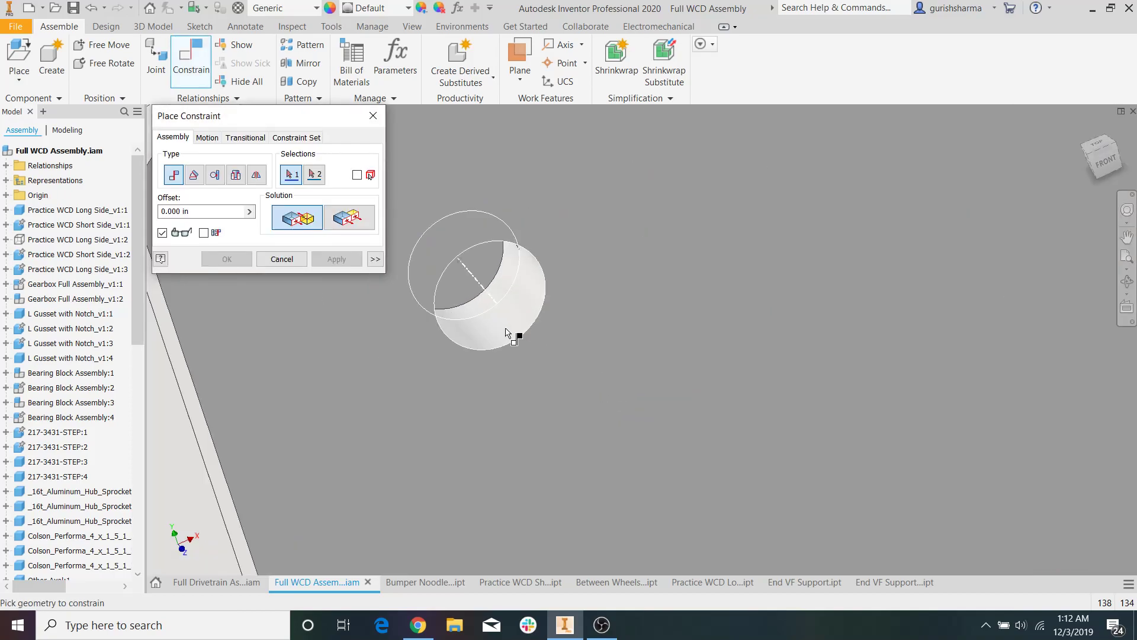
left_click(494, 306)
left_click(483, 294)
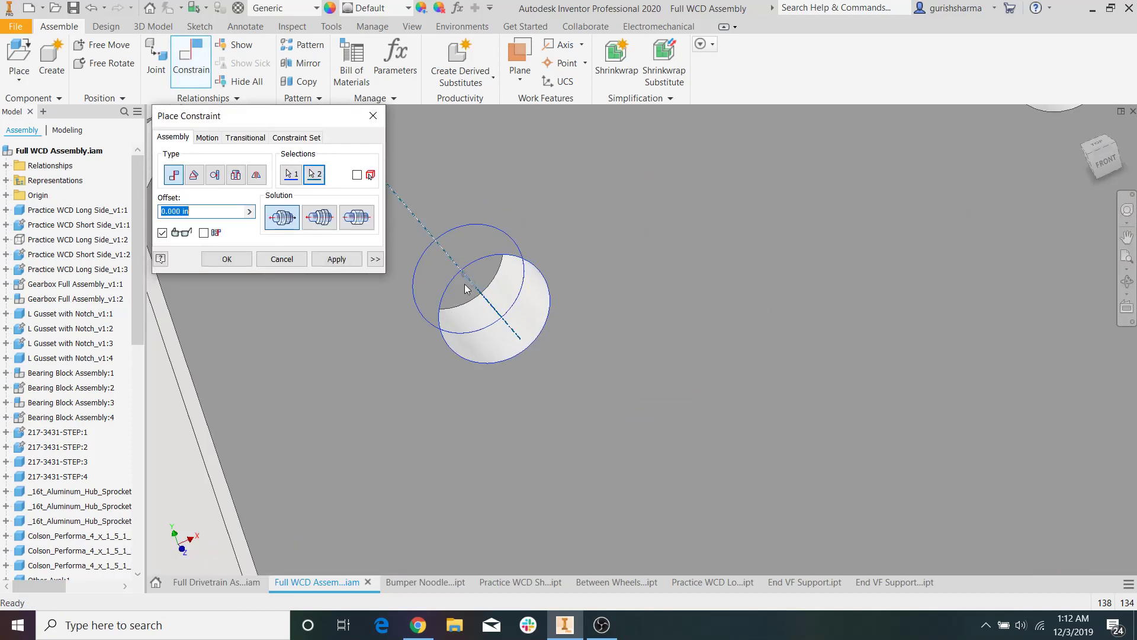
left_click(336, 258)
left_click(373, 115)
Examine the mounted support plate and its hole rows against the end upright, frame rail and wheel from several angles
scroll(486, 222, "up", 5)
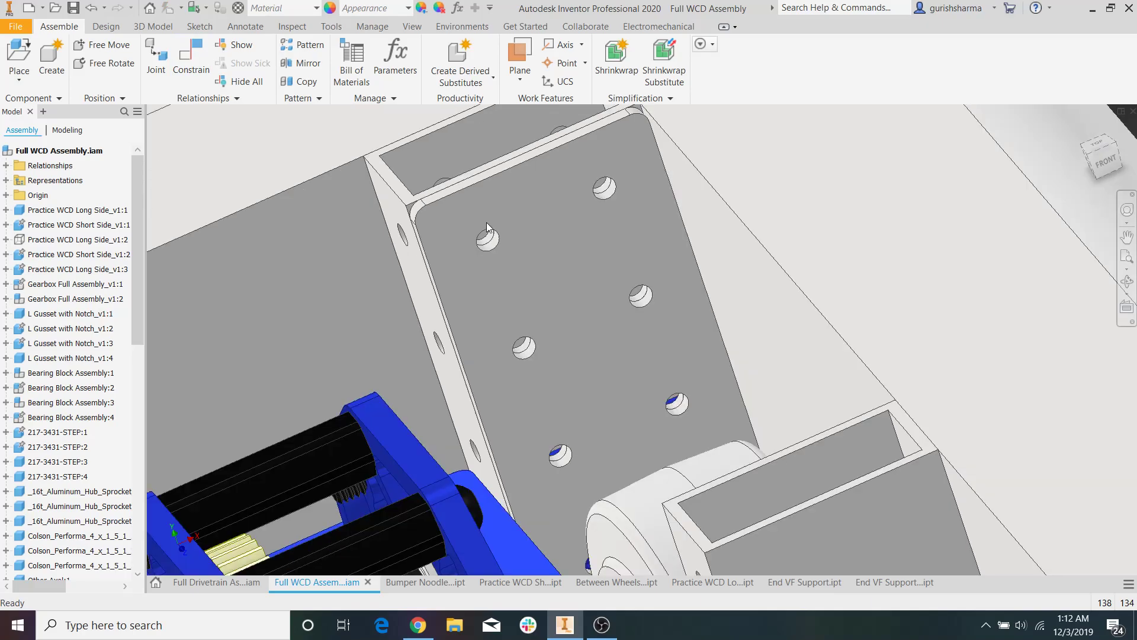
middle_click_drag(546, 276, 558, 296, "shift")
scroll(600, 258, "up", 3)
middle_click_drag(601, 264, 629, 296, "shift")
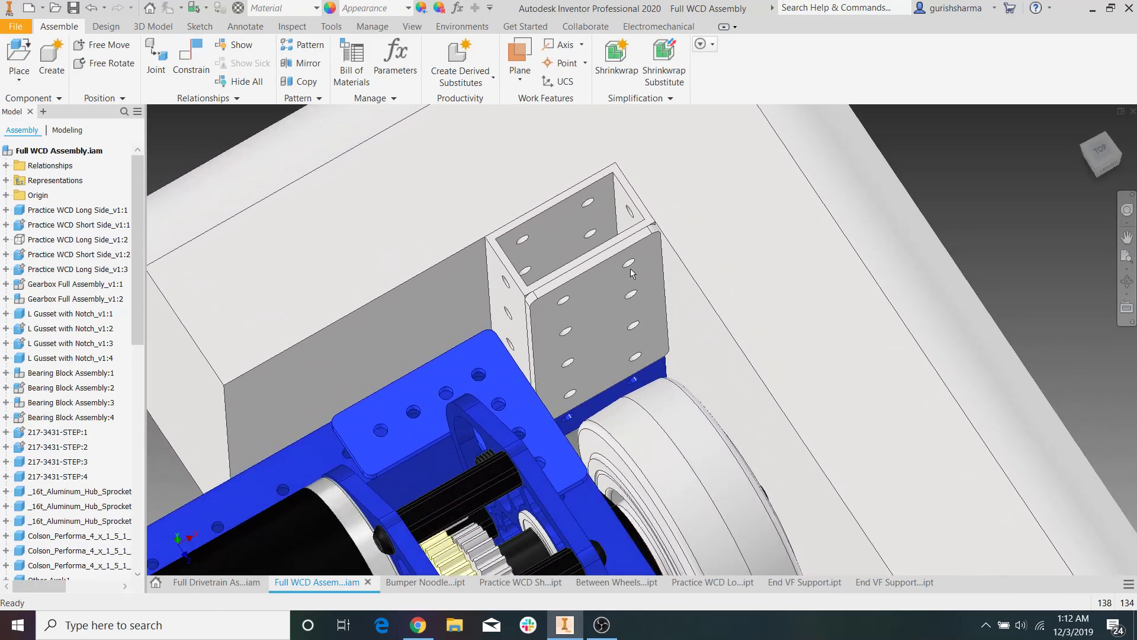
scroll(670, 324, "up", 2)
middle_click_drag(673, 329, 663, 303, "shift")
middle_click_drag(634, 354, 579, 372, "shift")
scroll(629, 387, "down", 7)
scroll(579, 372, "up", 5)
middle_click_drag(603, 306, 590, 357)
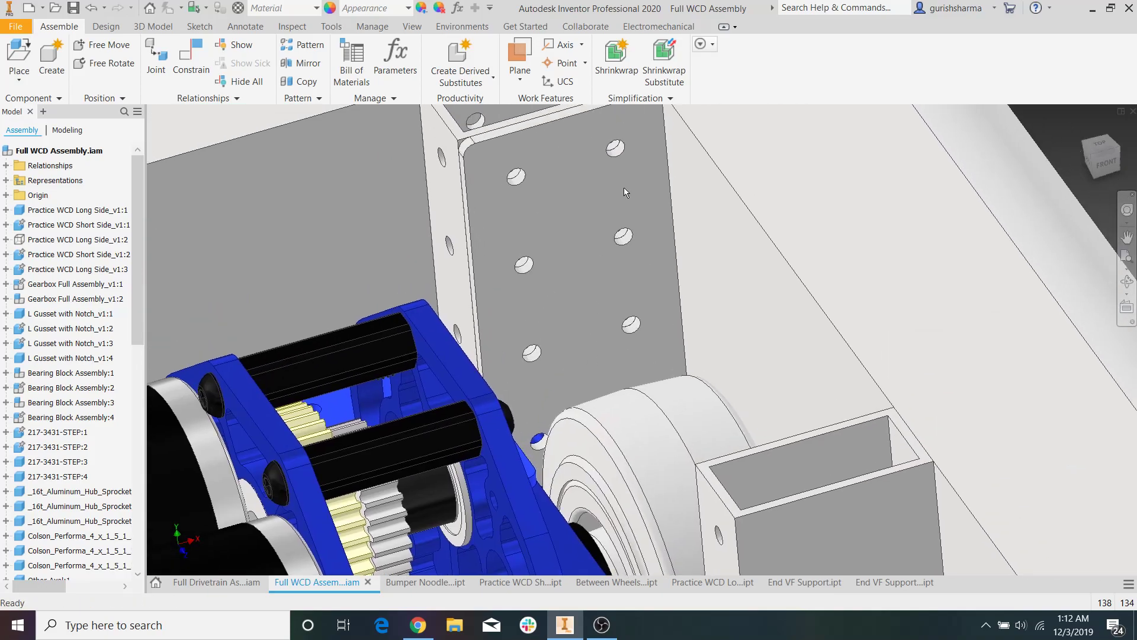
Show the mounted support plate's relationships and remove the mate at its upper corner hole
left_click(562, 192)
right_click(562, 192)
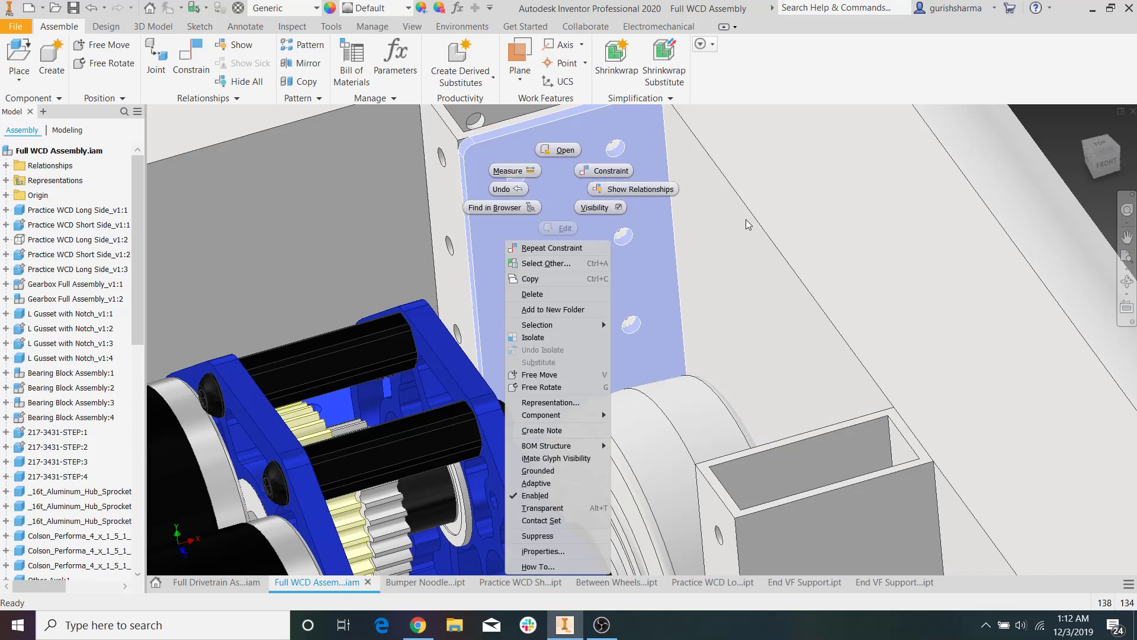
left_click(638, 188)
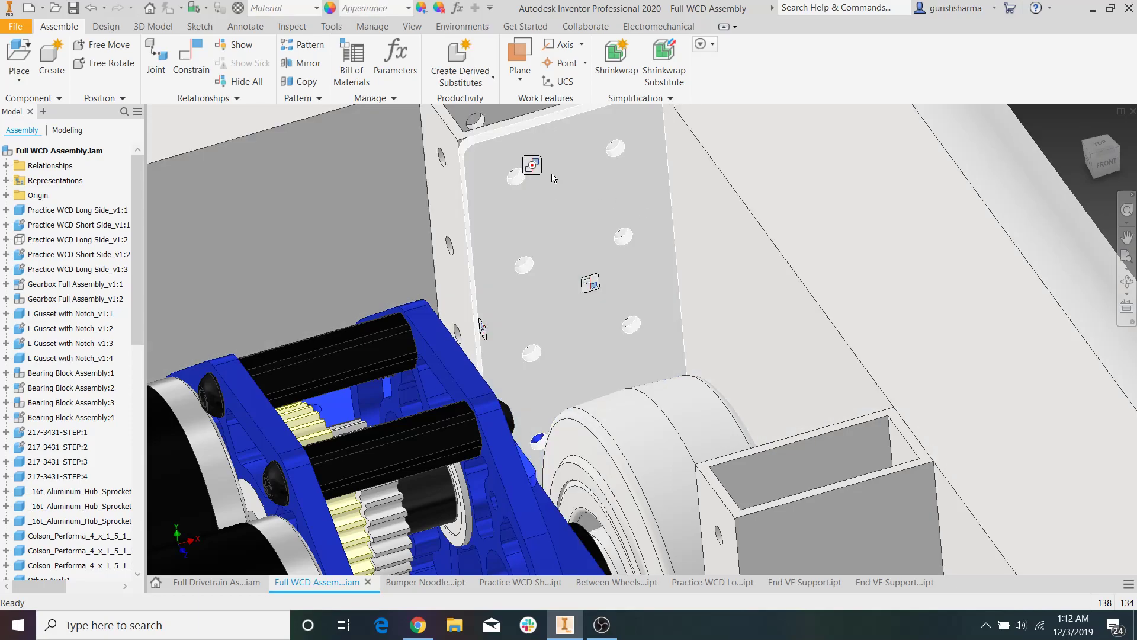
left_click(532, 166)
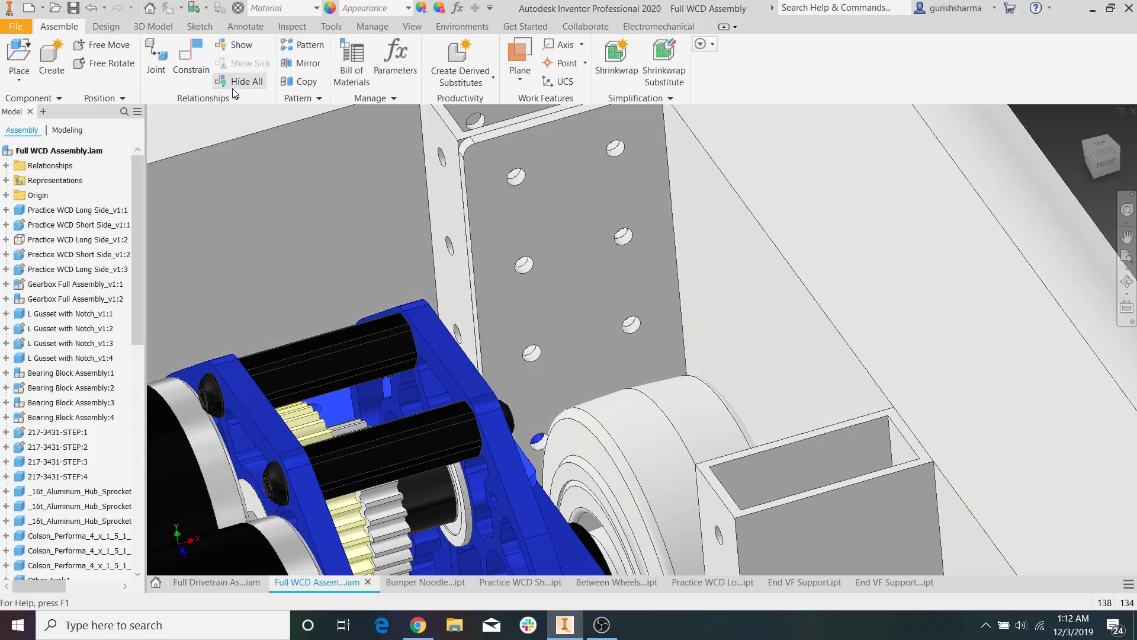
Mate the plate's upper corner hole axis to the second-row hole of the end upright near the gearbox at 0.000 in offset
left_click(188, 72)
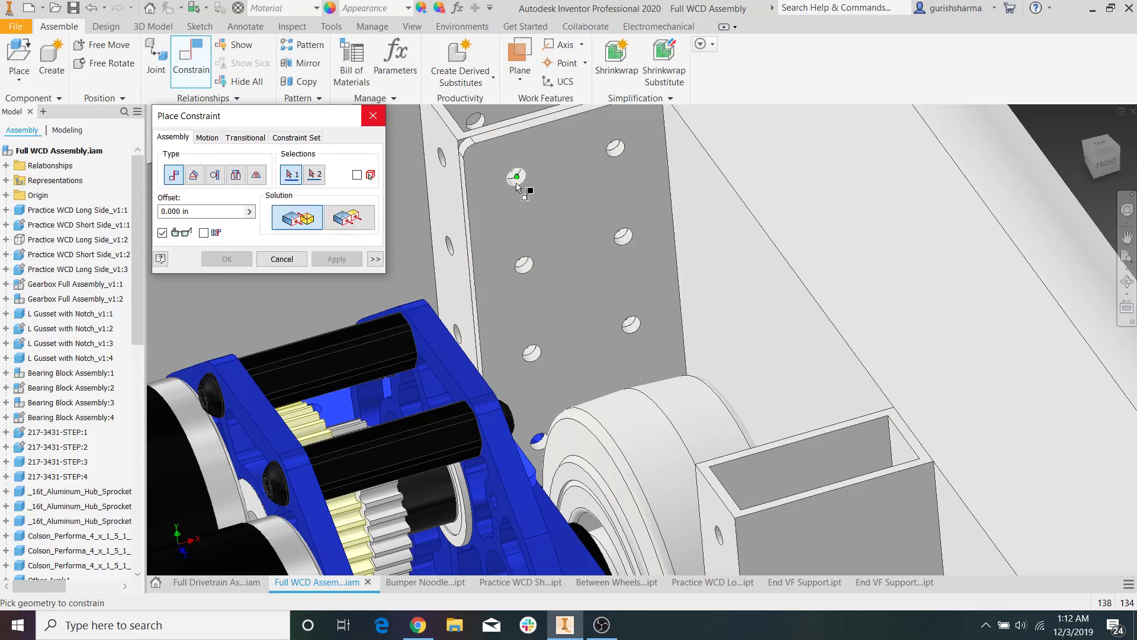
scroll(520, 181, "up", 5)
scroll(526, 181, "down", 3)
middle_click_drag(591, 286, 553, 320, "shift")
scroll(552, 319, "up", 5)
left_click(491, 306)
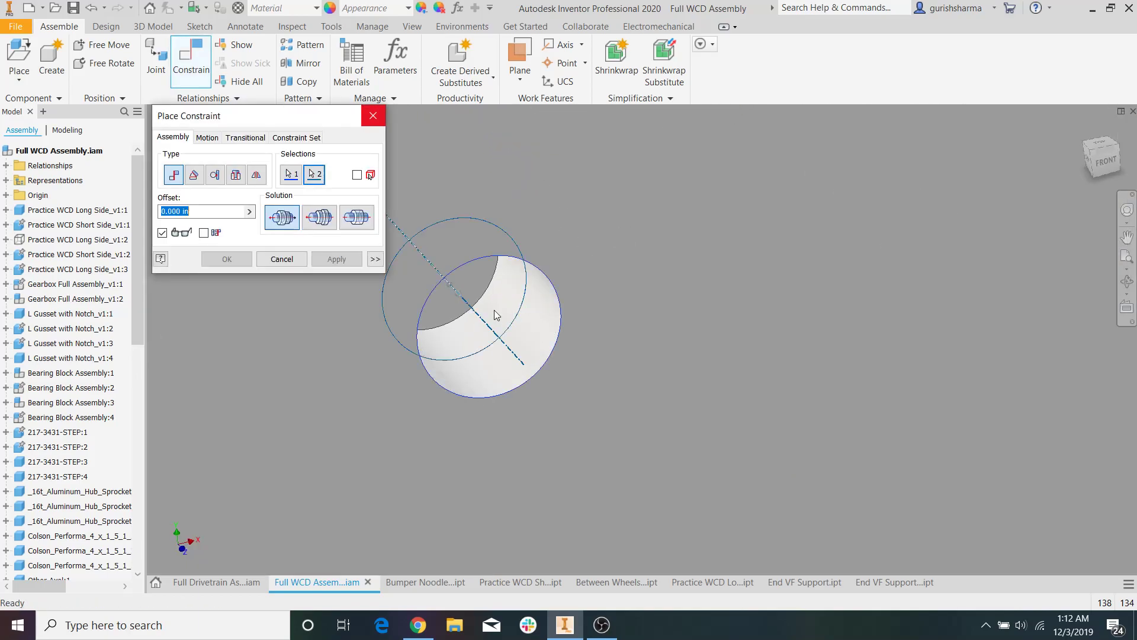
scroll(494, 310, "down", 7)
middle_click_drag(581, 261, 595, 285, "shift")
left_click(353, 264)
left_click(372, 117)
Mate the loose second support plate's broad face to the wide holed face of the end upright at the bumper's other end
scroll(415, 144, "down", 7)
middle_click_drag(556, 277, 549, 248, "shift")
left_click(195, 52)
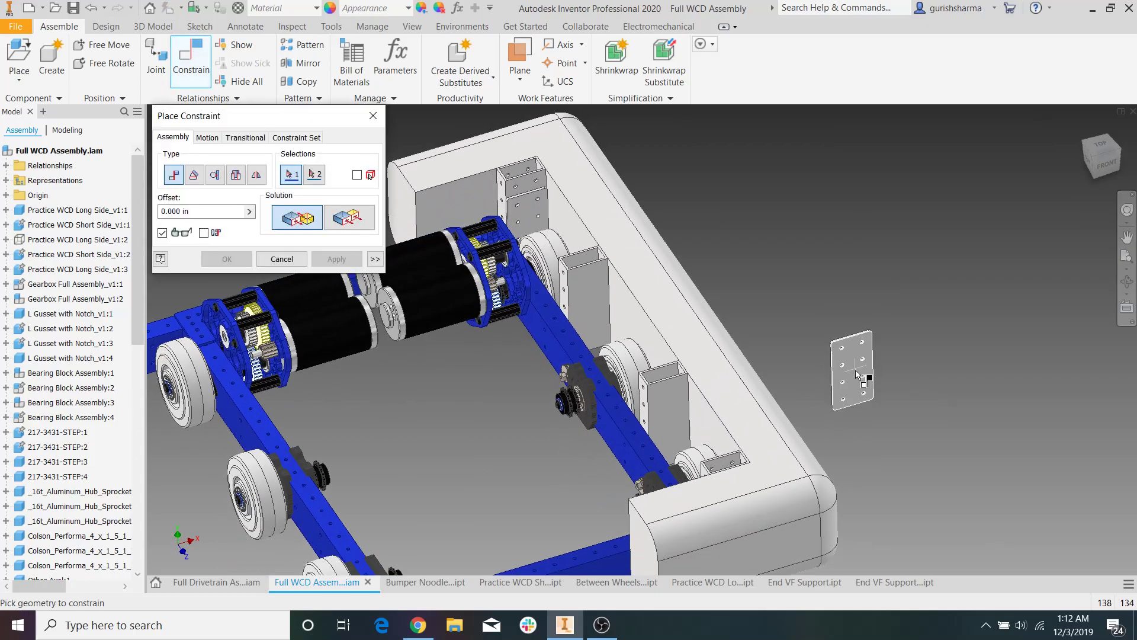
scroll(762, 399, "down", 4)
middle_click_drag(762, 399, 841, 268, "shift")
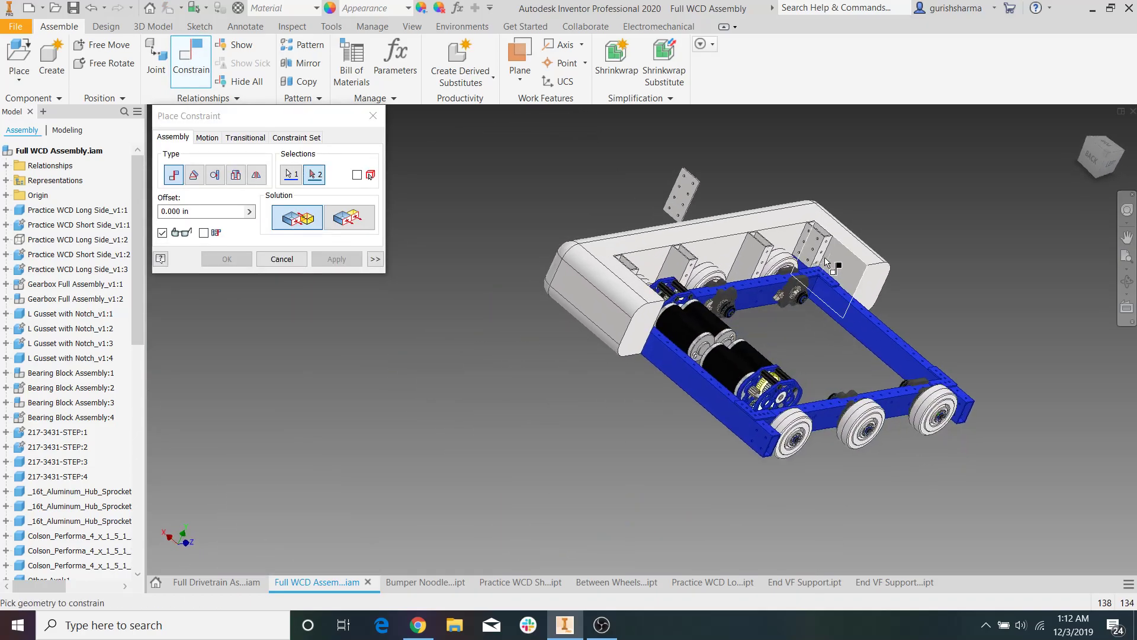
scroll(829, 266, "up", 5)
left_click(802, 264)
left_click(354, 263)
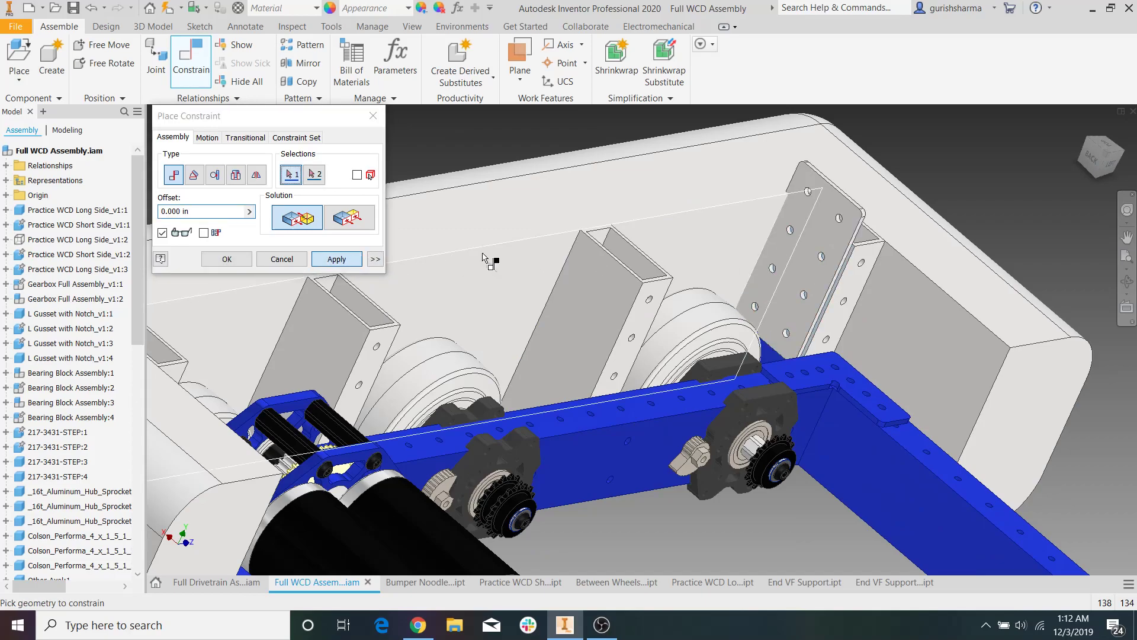
Constrain the second plate's narrow long side flush with its end upright's narrow holed face at 0.000 in offset
left_click(350, 218)
scroll(843, 277, "up", 5)
left_click(875, 292)
left_click(944, 353)
left_click(341, 256)
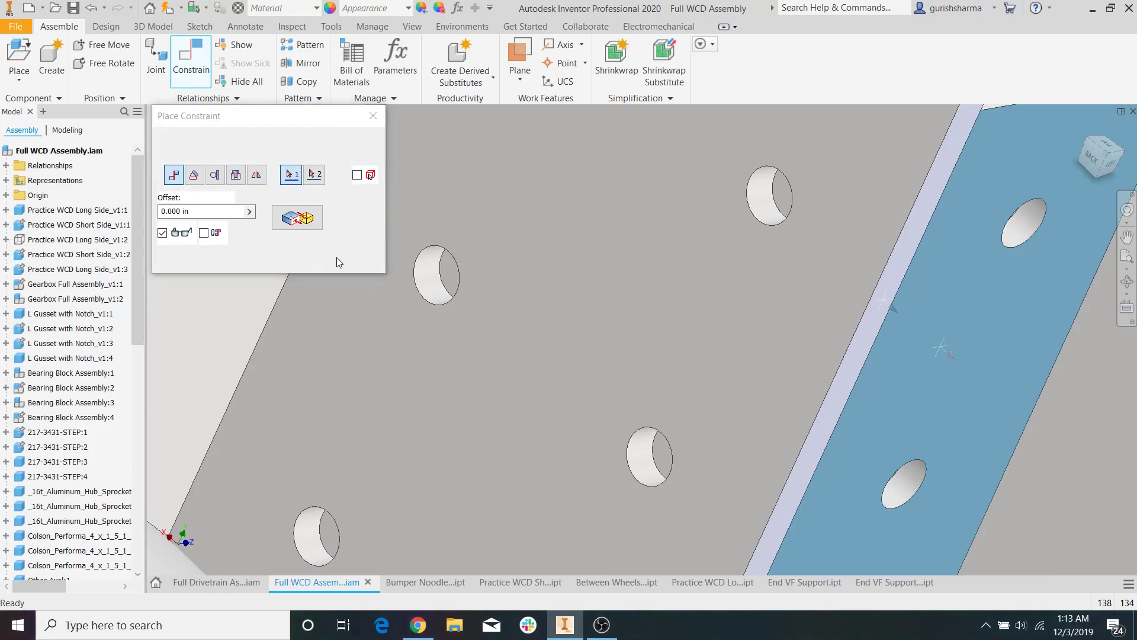
scroll(314, 335, "down", 5)
middle_click_drag(314, 335, 834, 202)
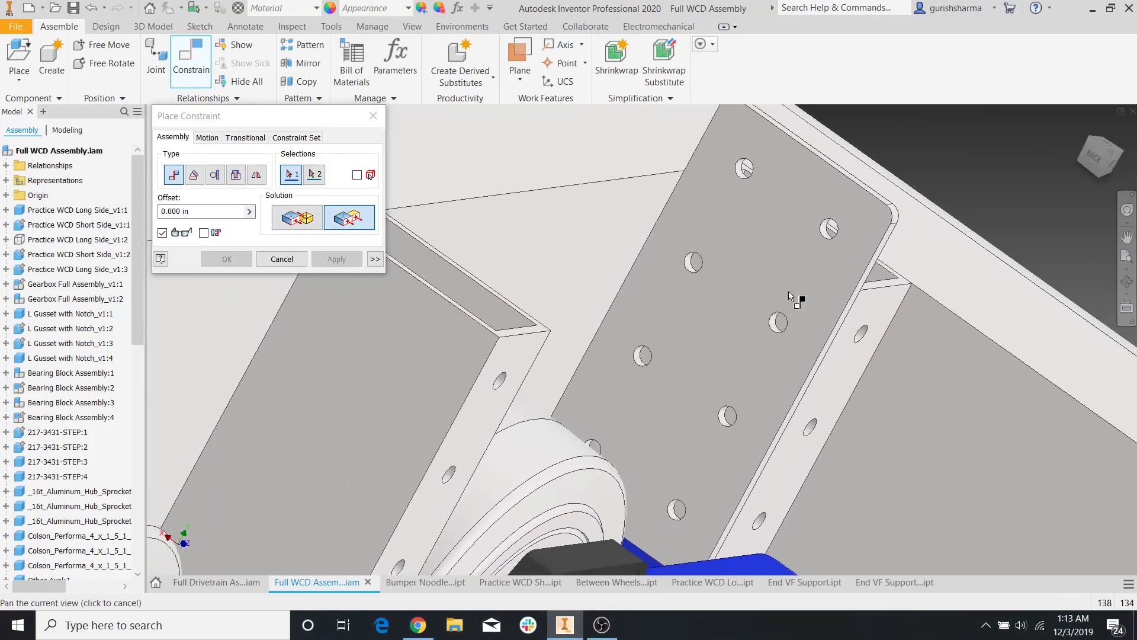
left_click(377, 121)
Slide the second plate up clear of its upright and mate its upper corner hole axis to the upright's second-row hole at 0.000 in offset
scroll(404, 142, "down", 2)
left_click_drag(623, 230, 782, 108)
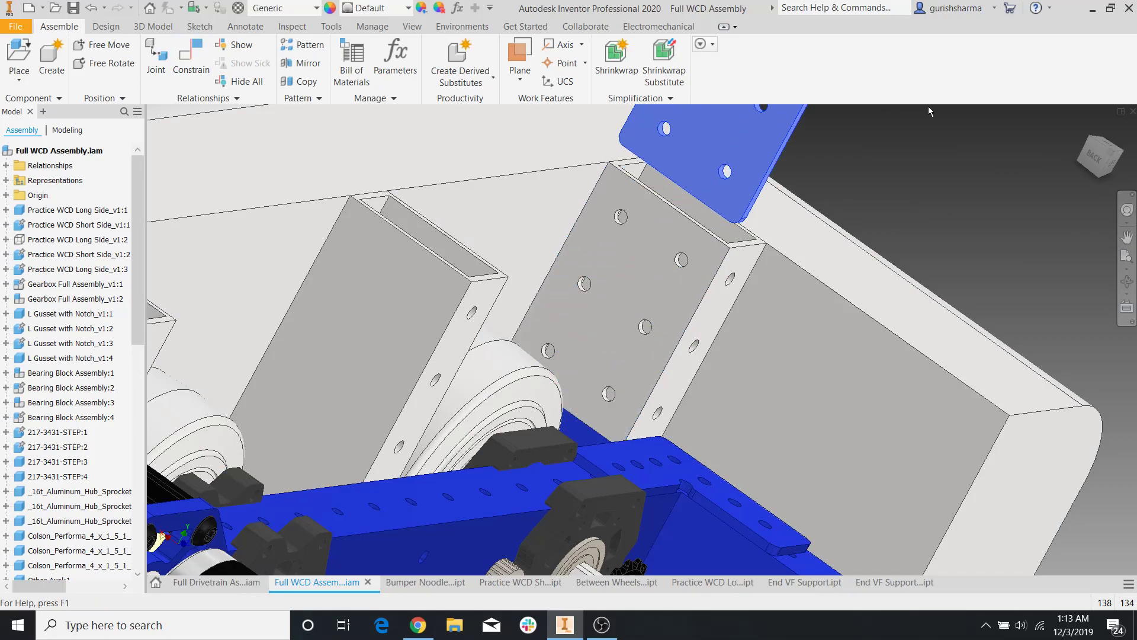
scroll(781, 108, "down", 5)
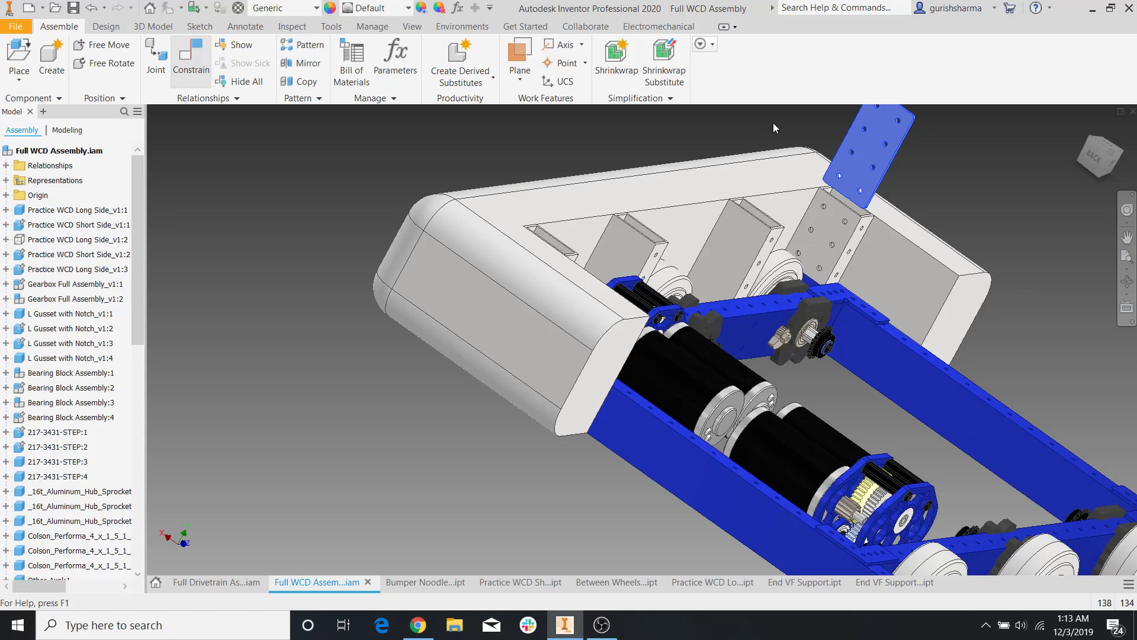
key("c")
scroll(836, 237, "up", 5)
left_click(832, 222)
scroll(841, 224, "down", 5)
scroll(770, 343, "up", 3)
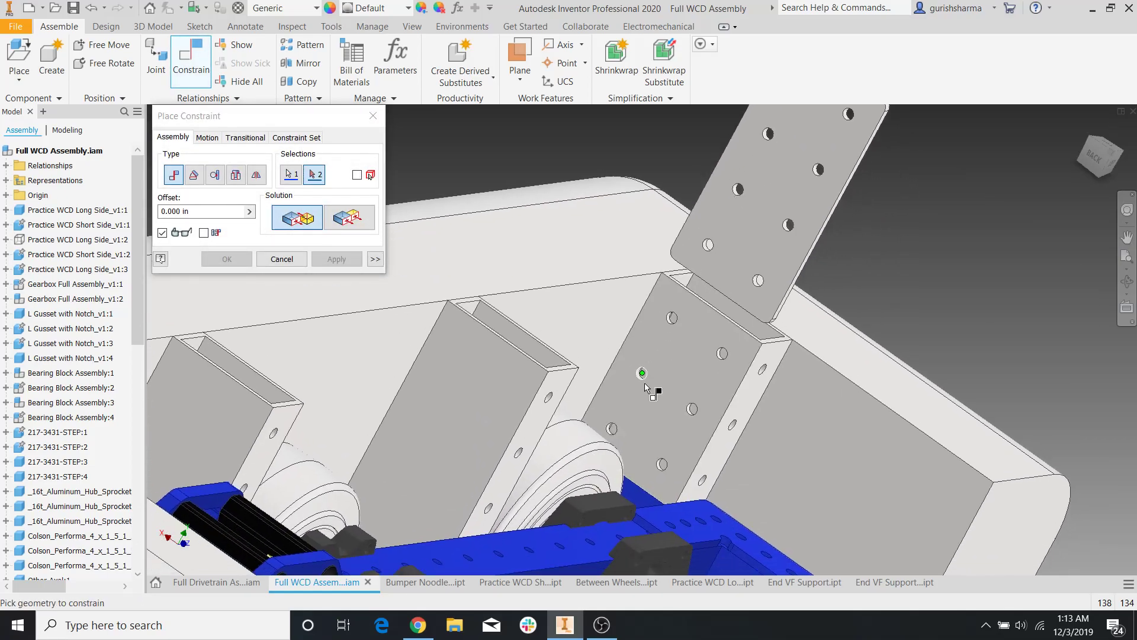
scroll(639, 383, "up", 6)
left_click(621, 334)
scroll(671, 288, "down", 5)
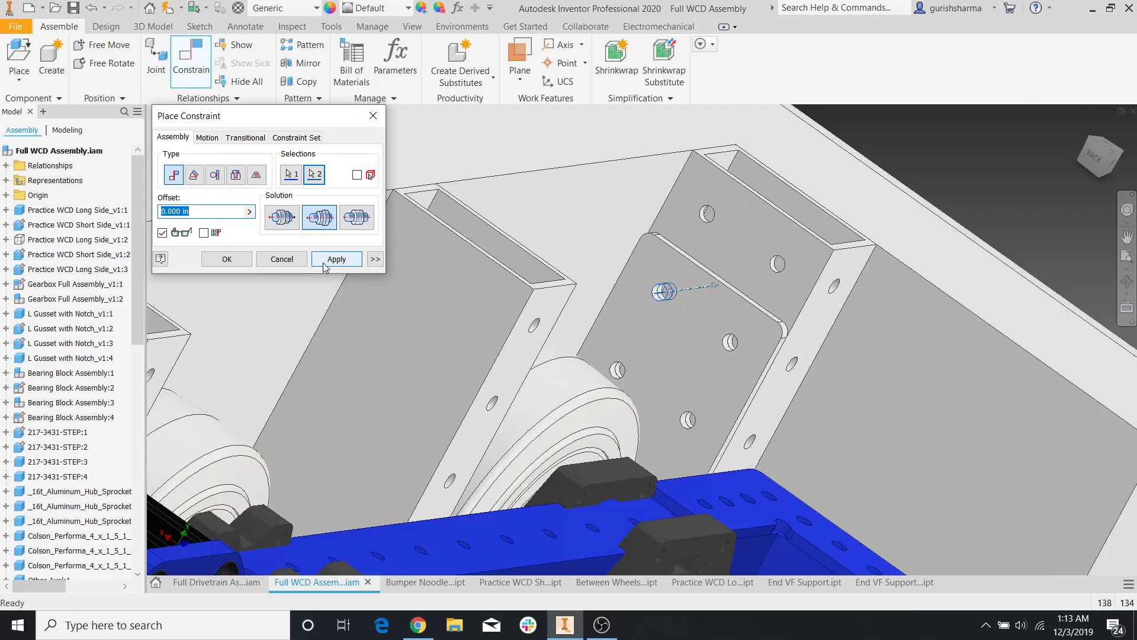
left_click(326, 260)
left_click(365, 124)
Compare the bumper uprights in the Full WCD Assembly with the long rail along the bumper in the Full Drivetrain Assembly
scroll(723, 289, "down", 5)
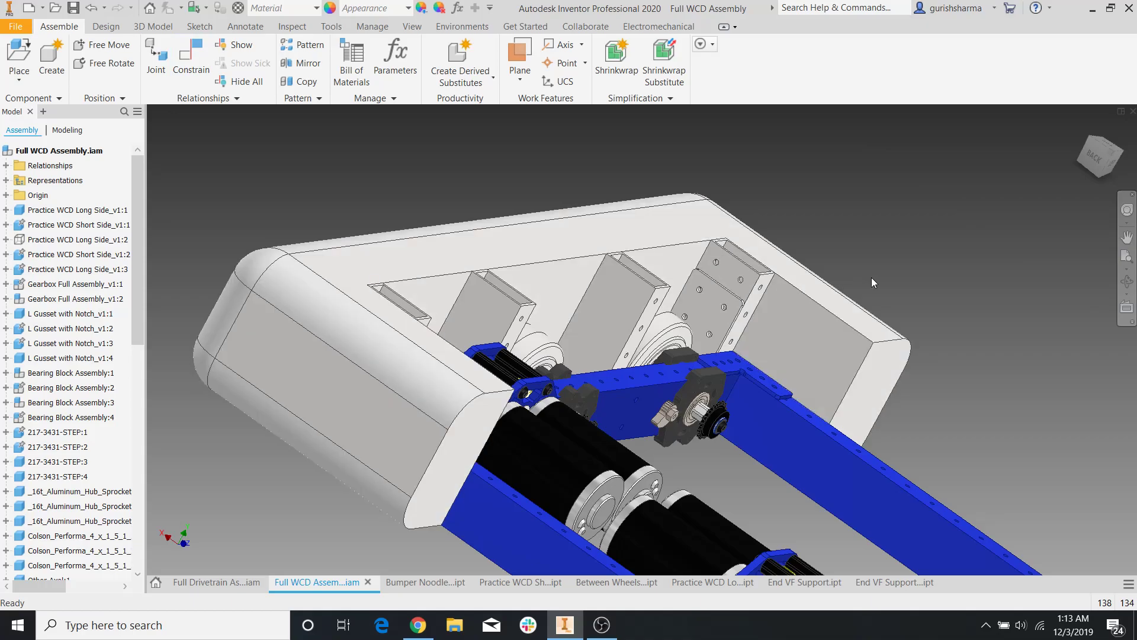
middle_click_drag(922, 275, 720, 277, "shift")
scroll(463, 406, "down", 3)
middle_click_drag(482, 400, 522, 385)
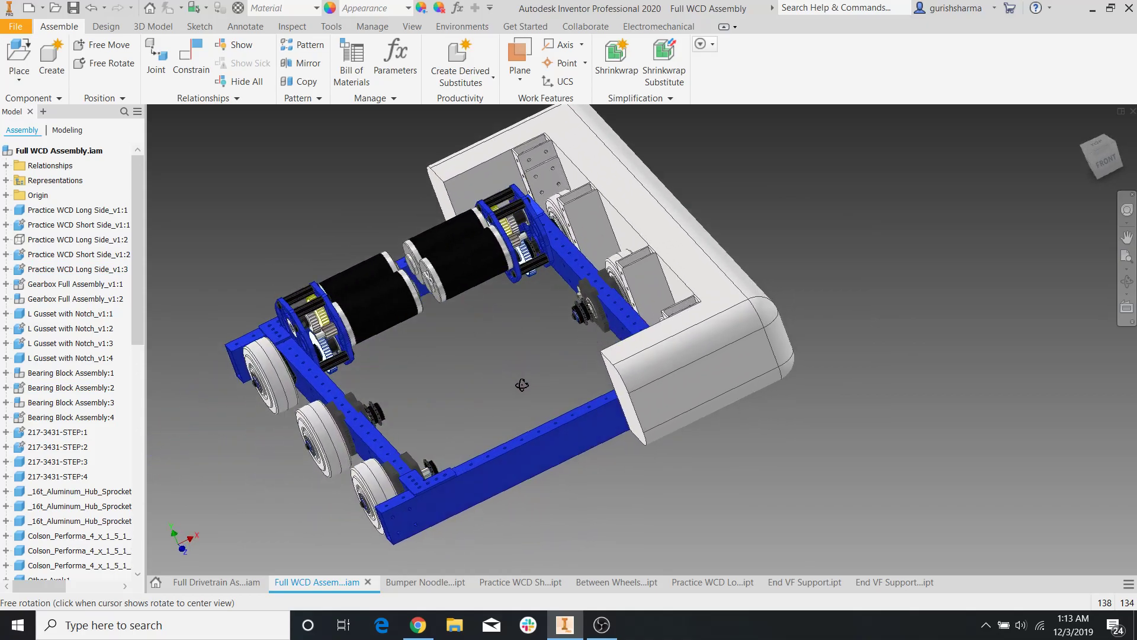
left_click(212, 583)
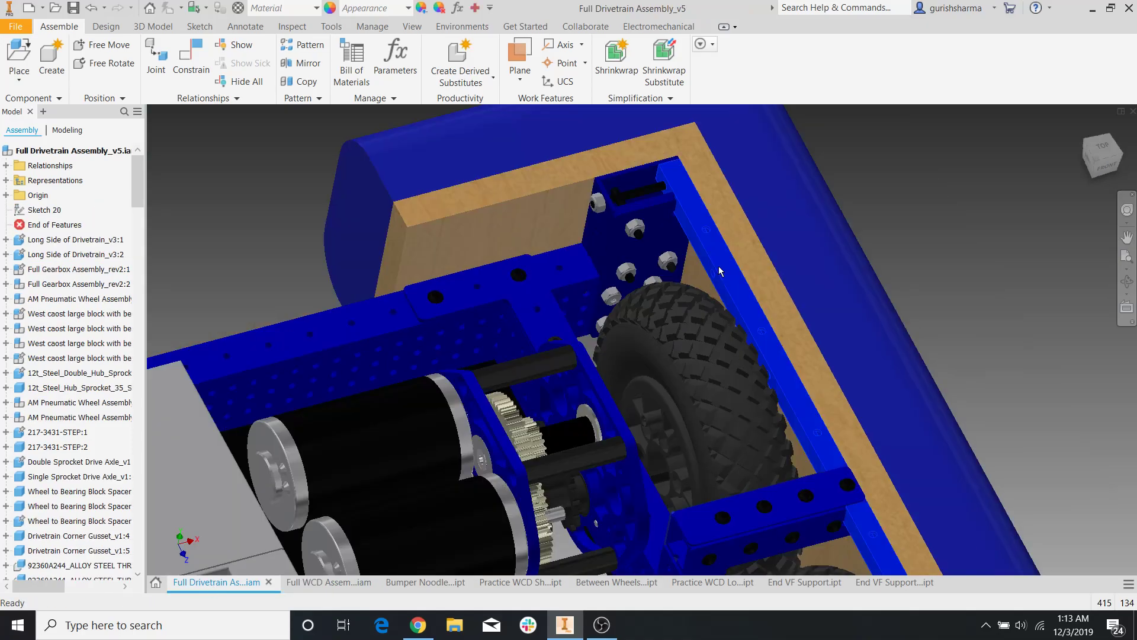
left_click(747, 238)
middle_click_drag(826, 326, 715, 244)
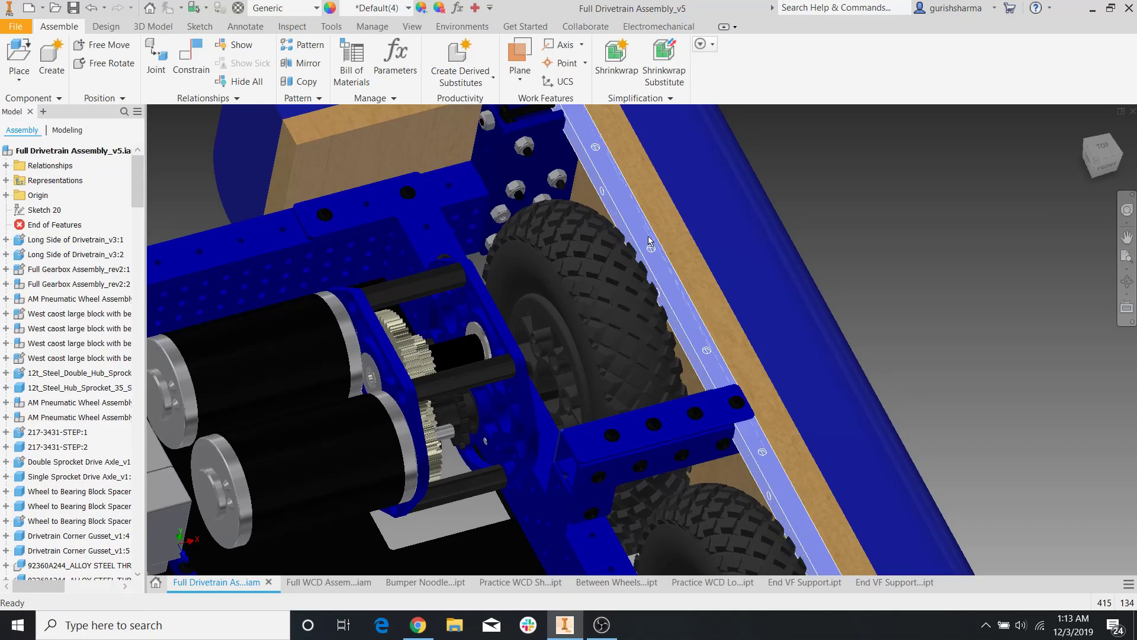
left_click(319, 591)
middle_click_drag(539, 293, 488, 269, "shift")
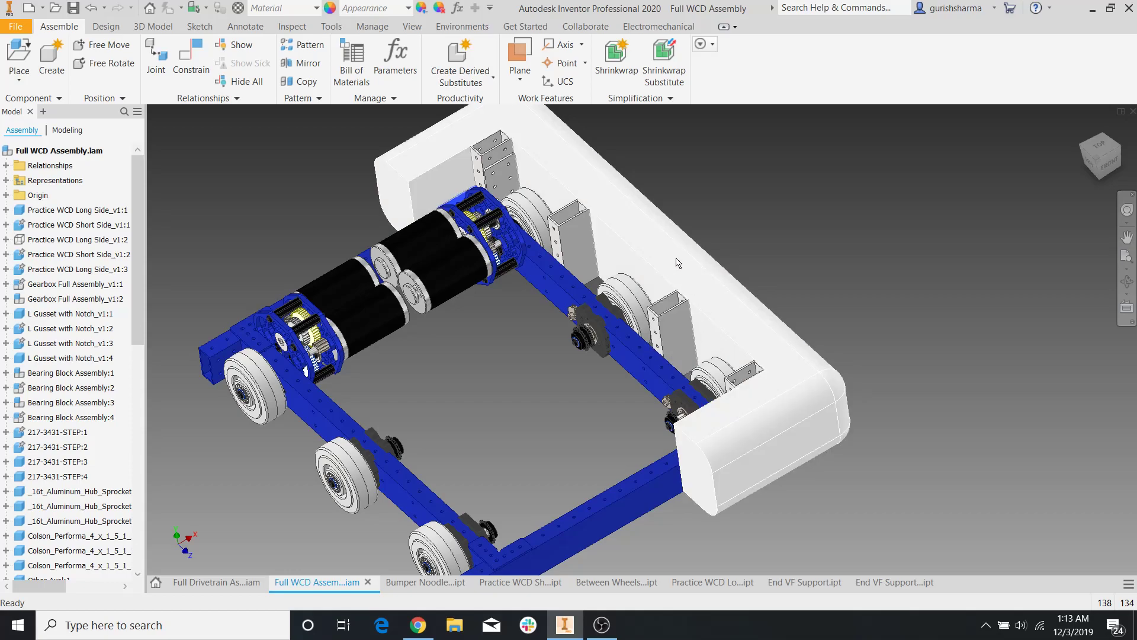
scroll(609, 263, "down", 3)
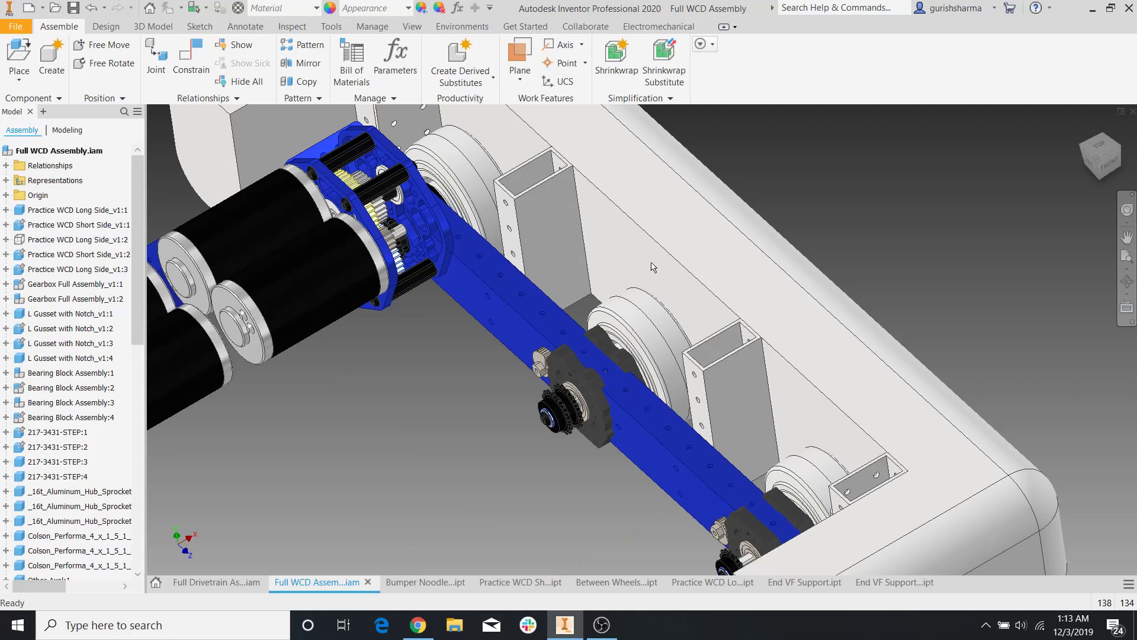
scroll(848, 201, "up", 5)
scroll(630, 321, "down", 5)
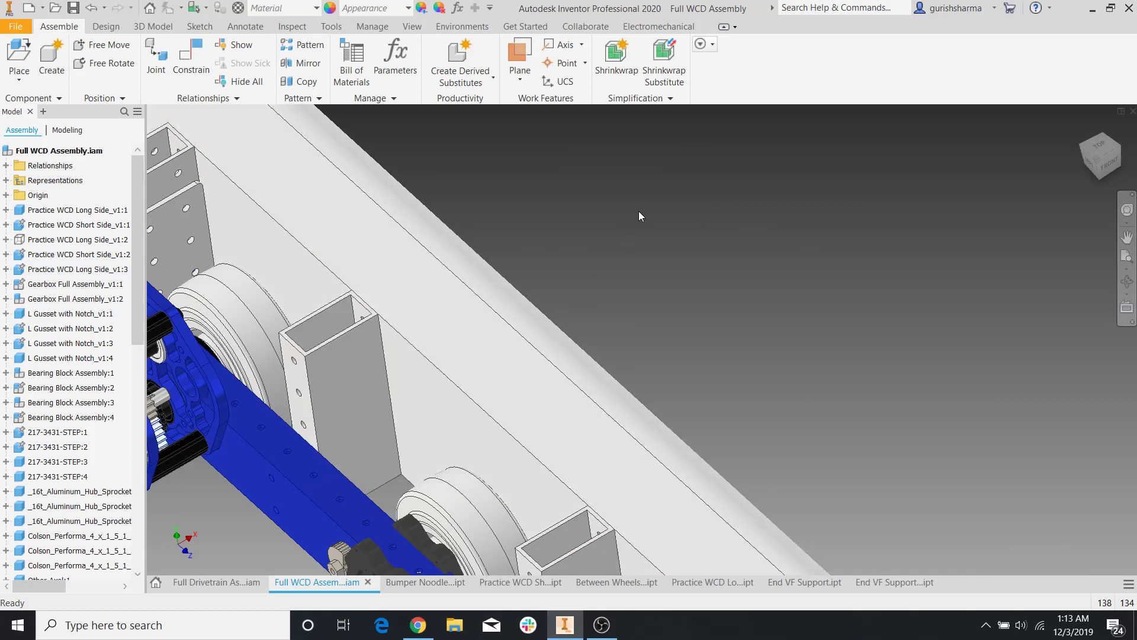
Examine how the middle bumper support and its gusset plates meet the long rail in the Full Drivetrain Assembly, and return to the Full WCD Assembly
left_click(216, 582)
middle_click_drag(659, 384, 578, 261)
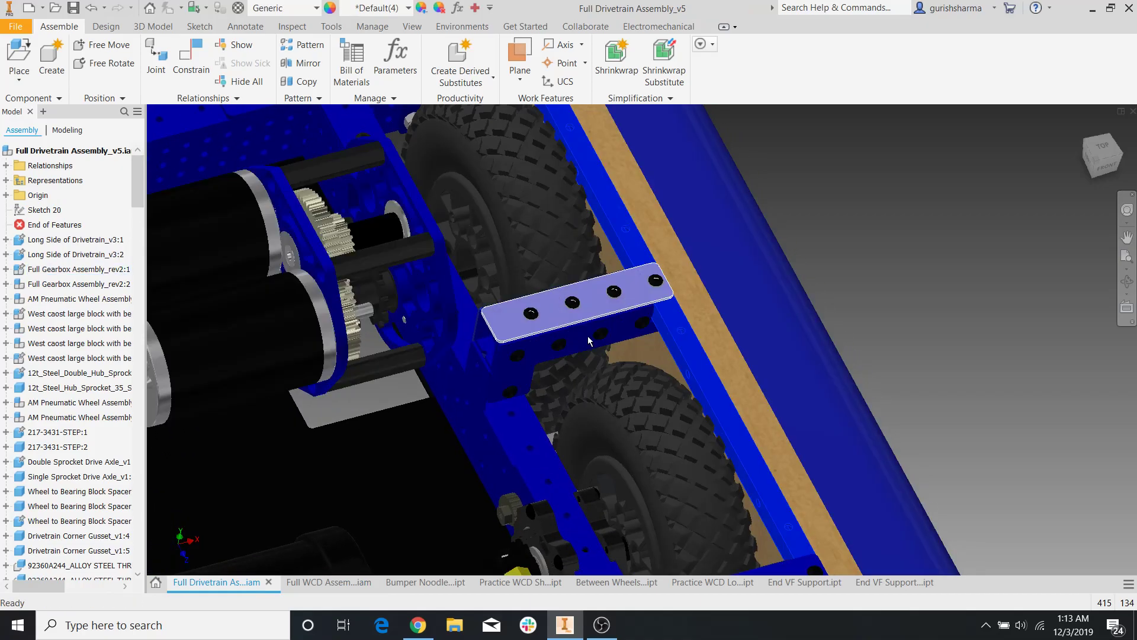
key("ctrl+Tab")
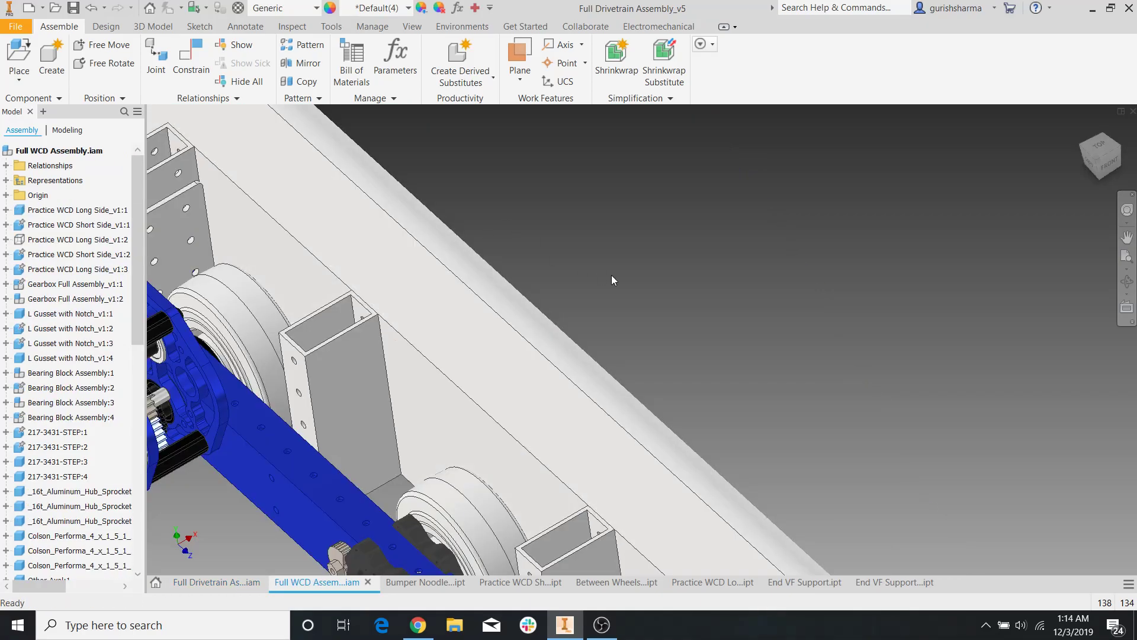
left_click(215, 583)
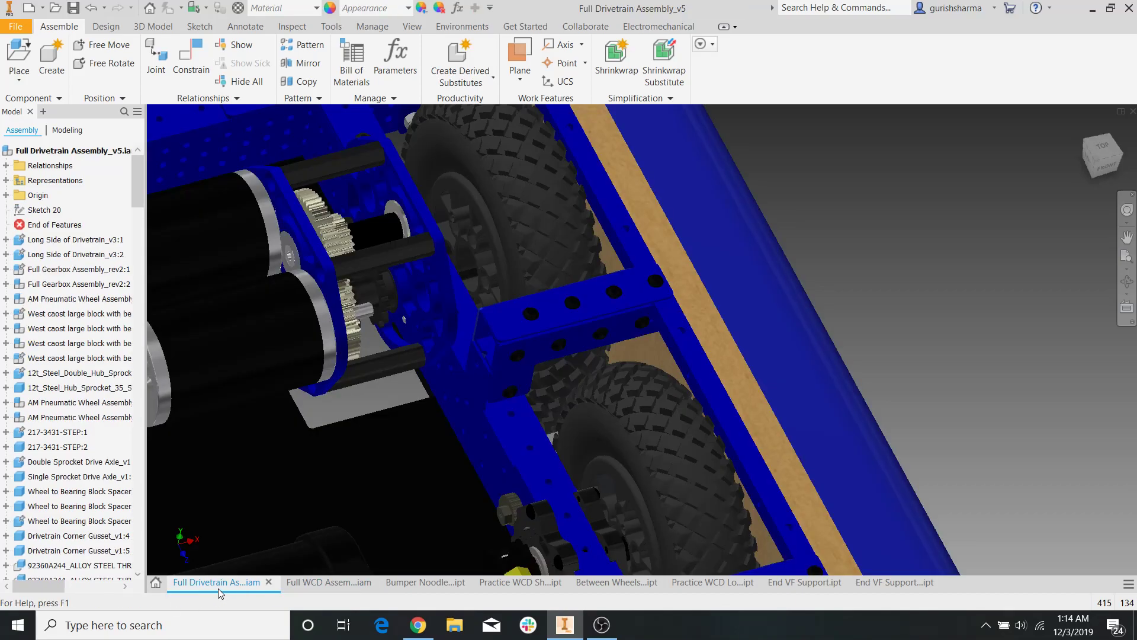
left_click(699, 347)
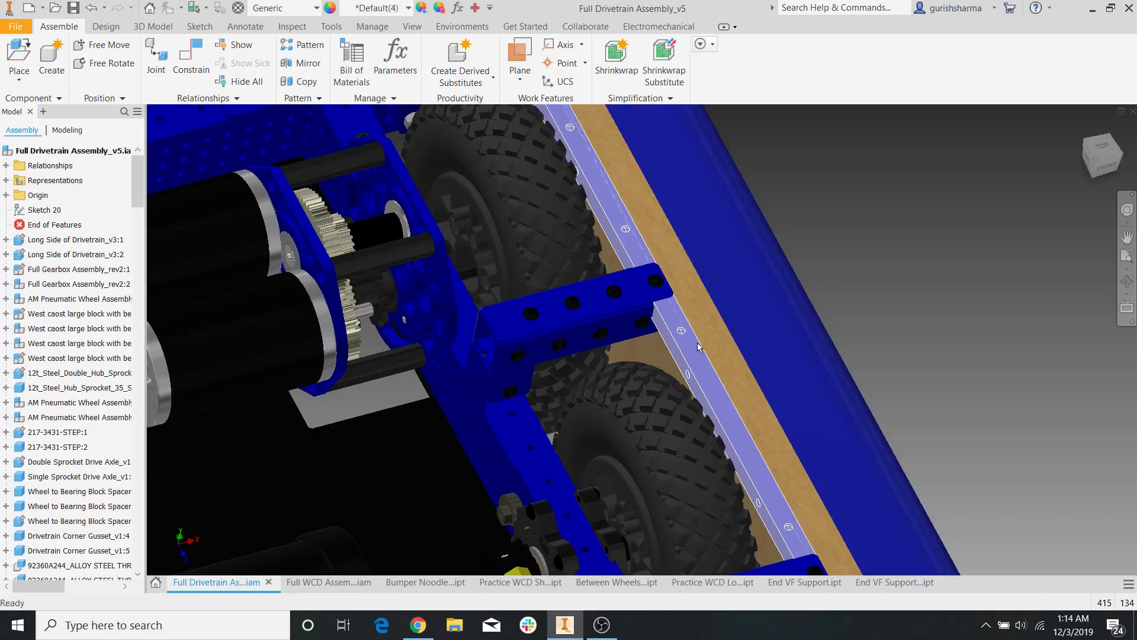
left_click(324, 585)
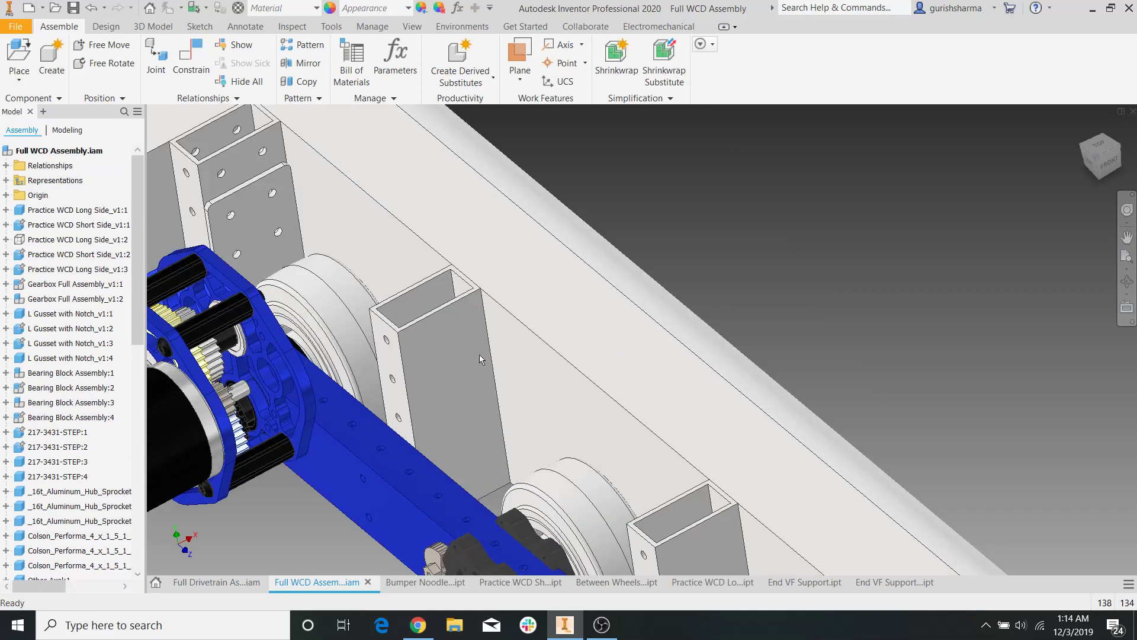
Open the End VF Support part from the assembly and project its wide six-hole face into a new sketch
scroll(574, 389, "down", 3)
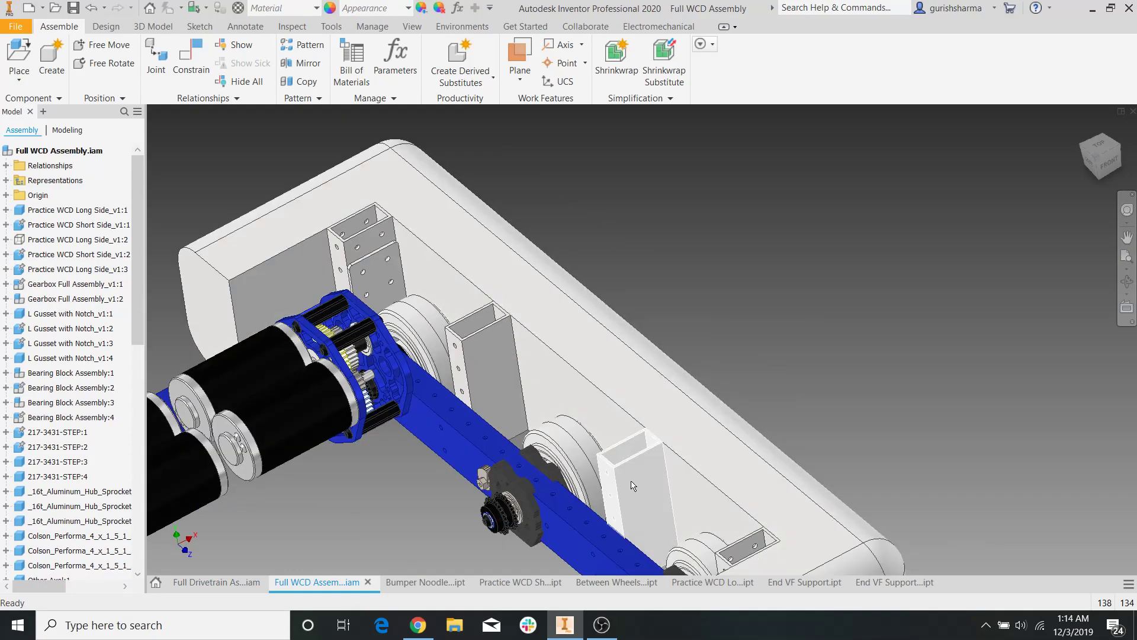
right_click(384, 225)
left_click(388, 172)
scroll(462, 221, "down", 3)
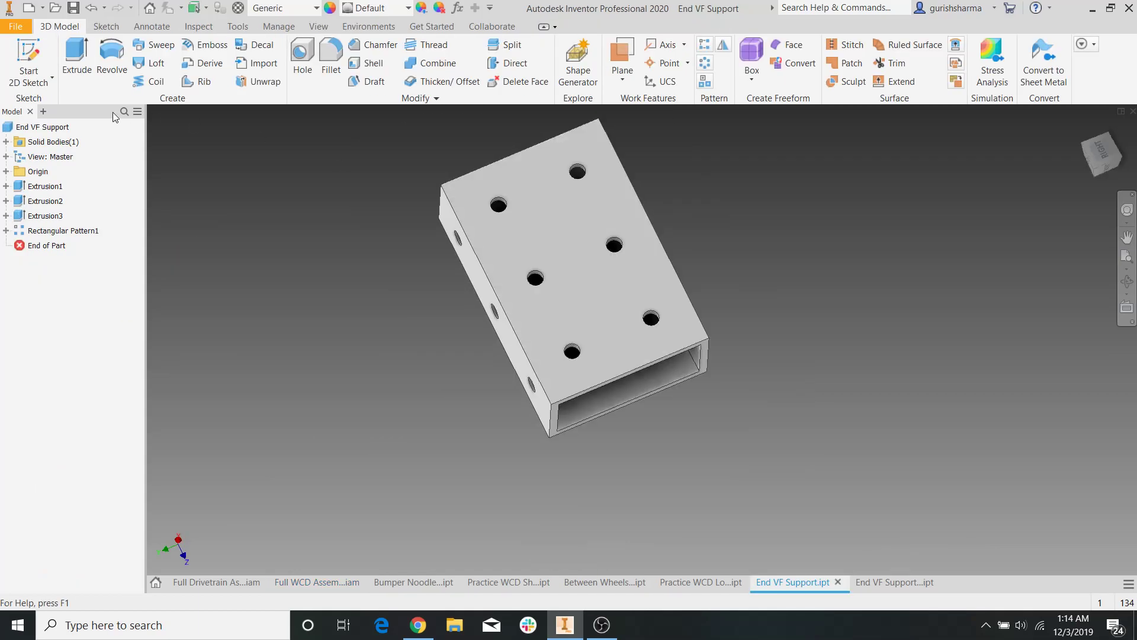
left_click(29, 56)
left_click(541, 221)
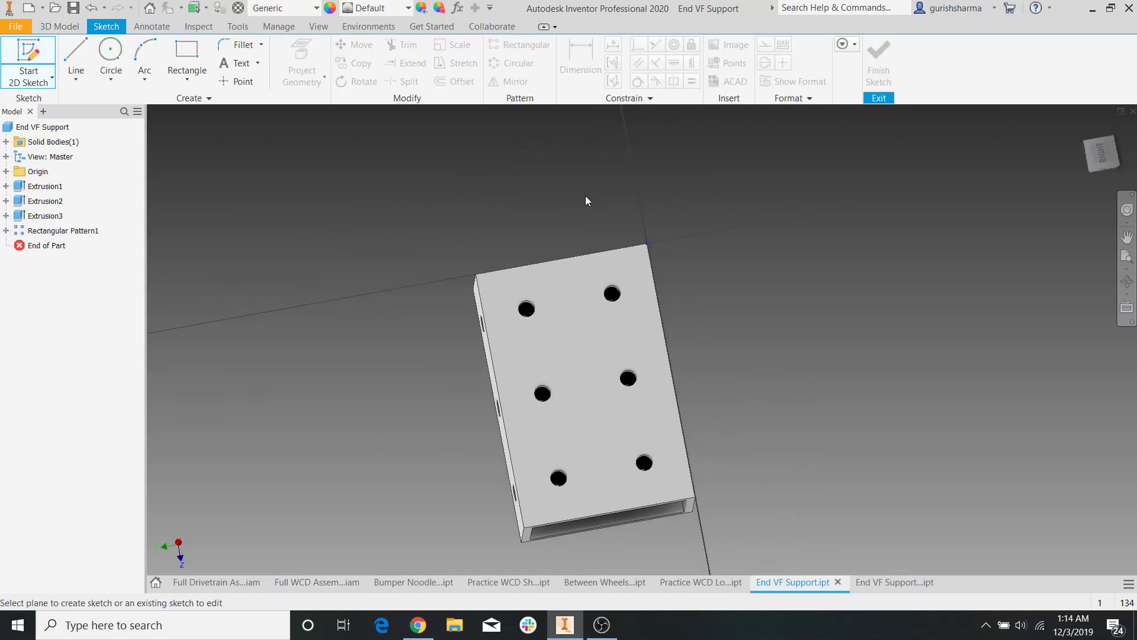
left_click(301, 59)
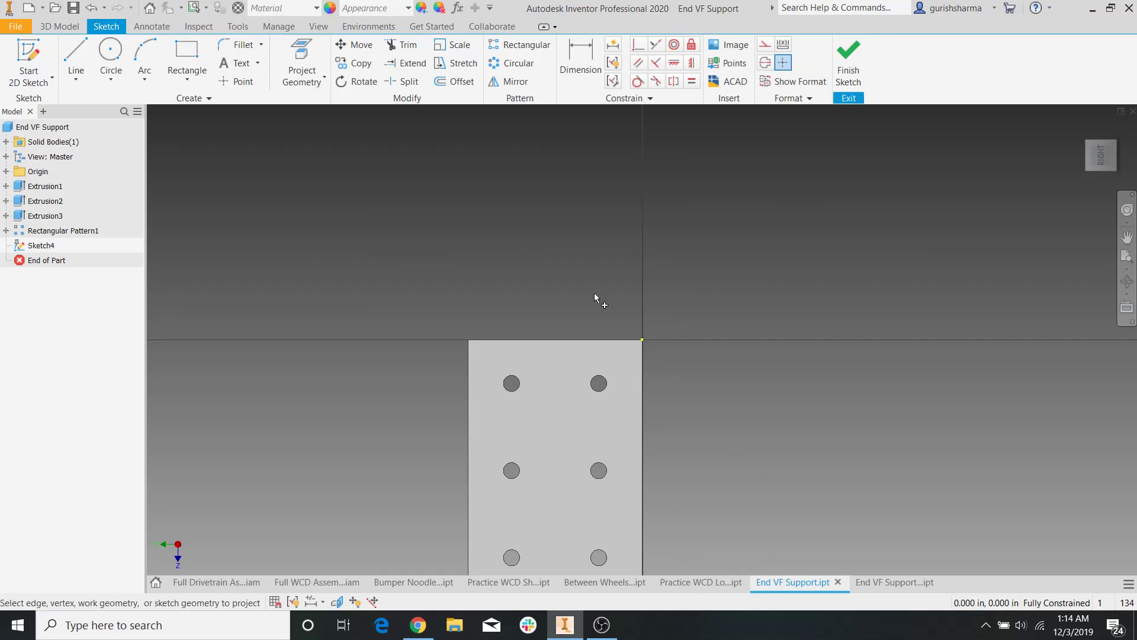
left_click(627, 363)
Sketch a 0.5 x 0.5 in square at the face's corner on the origin point
key("r")
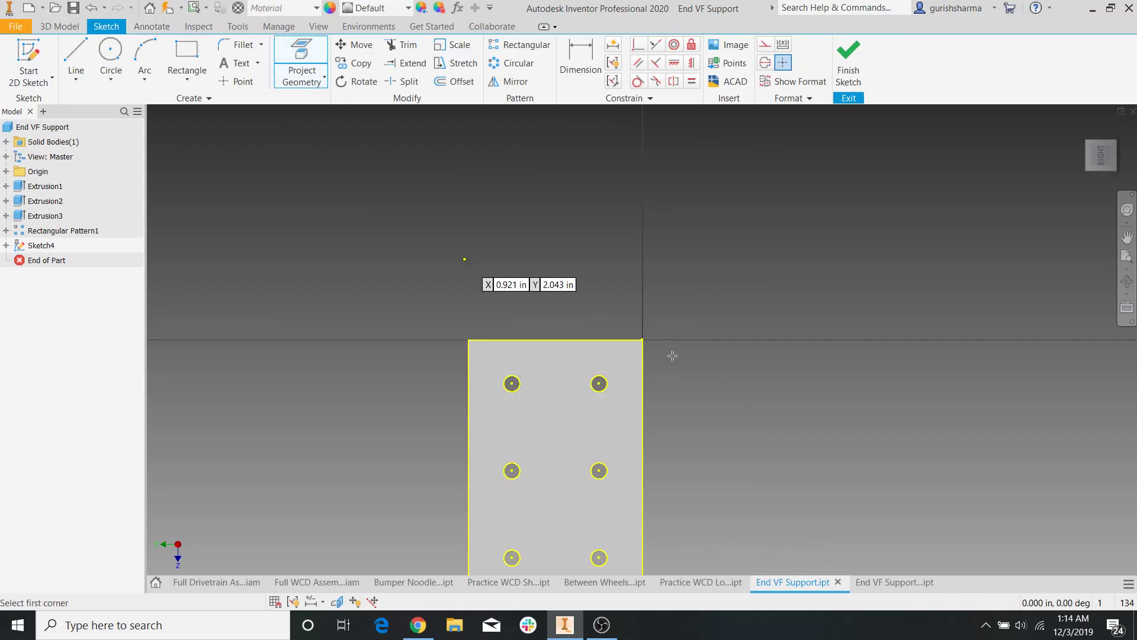
left_click(643, 339)
type("0.5")
key("Tab")
key("Return")
key("Escape")
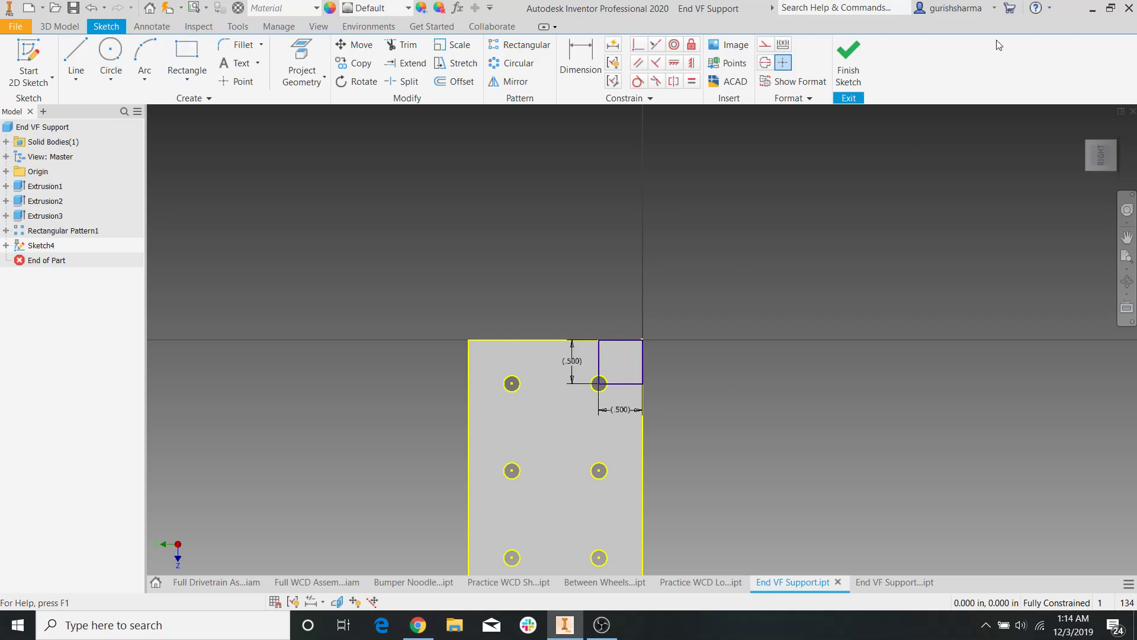
Finish the sketch and cut the corner square 1 in through the End VF Support with a flipped-direction Extrude
left_click(860, 74)
key("e")
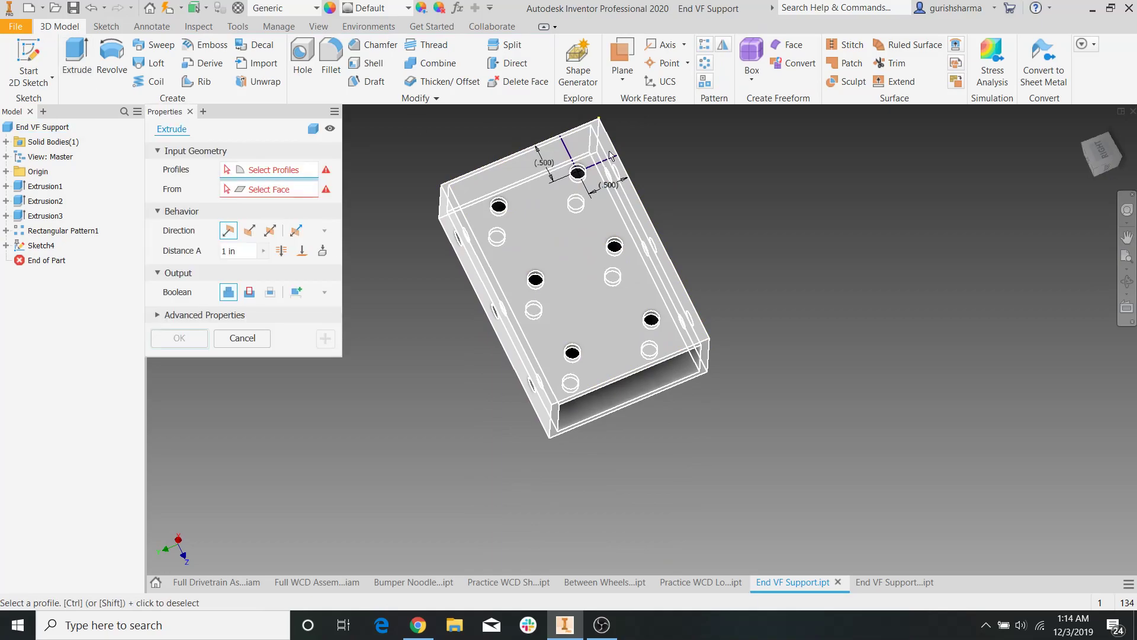
left_click(601, 148)
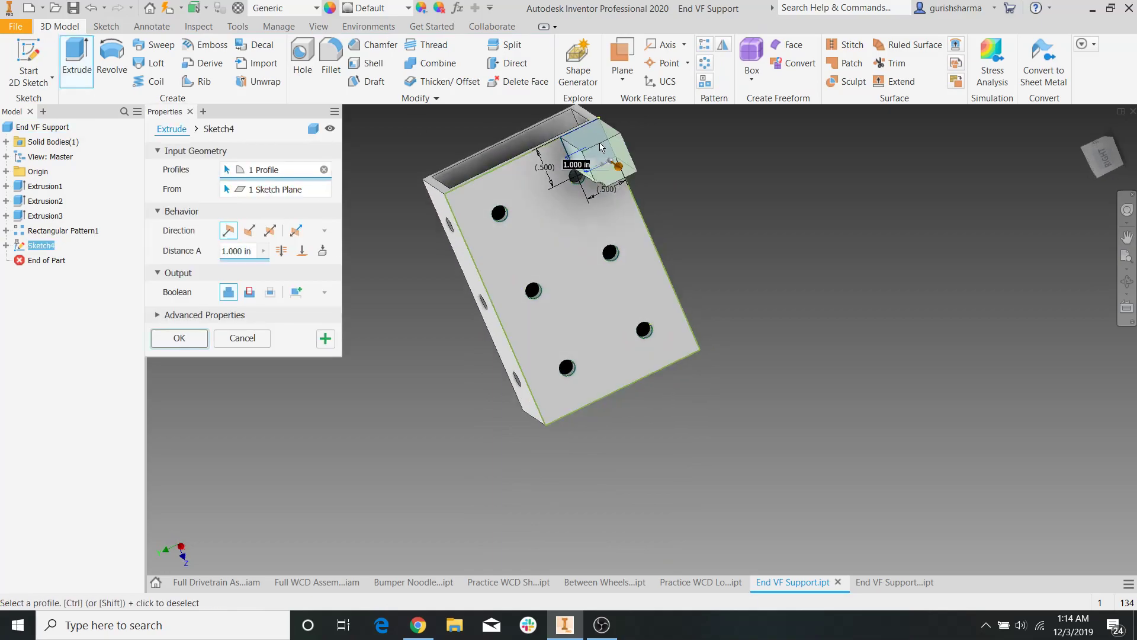
left_click(250, 230)
left_click(180, 340)
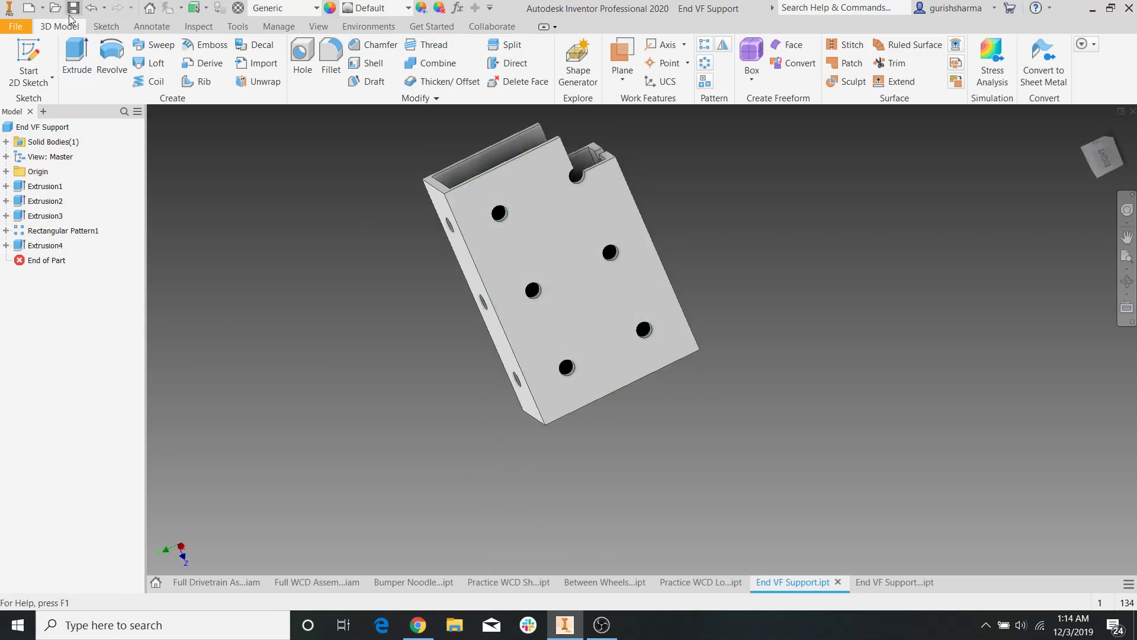
Return to the Full WCD Assembly and examine the end upright beside the wheel and its gusset plate holes
left_click(317, 583)
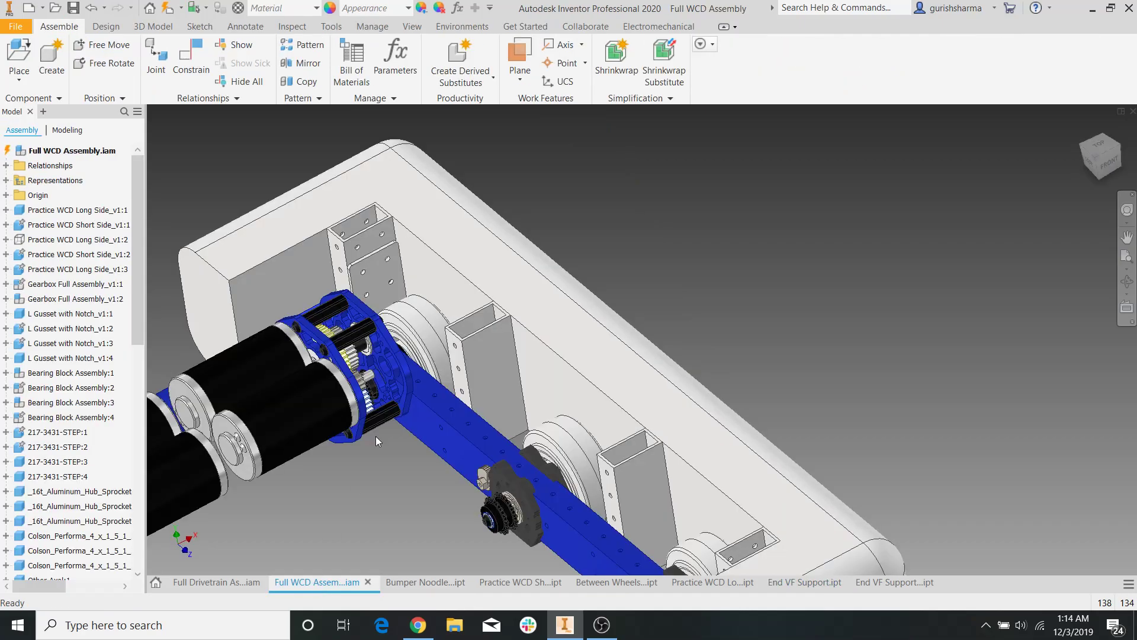
scroll(354, 236, "down", 3)
middle_click_drag(507, 322, 490, 227, "shift")
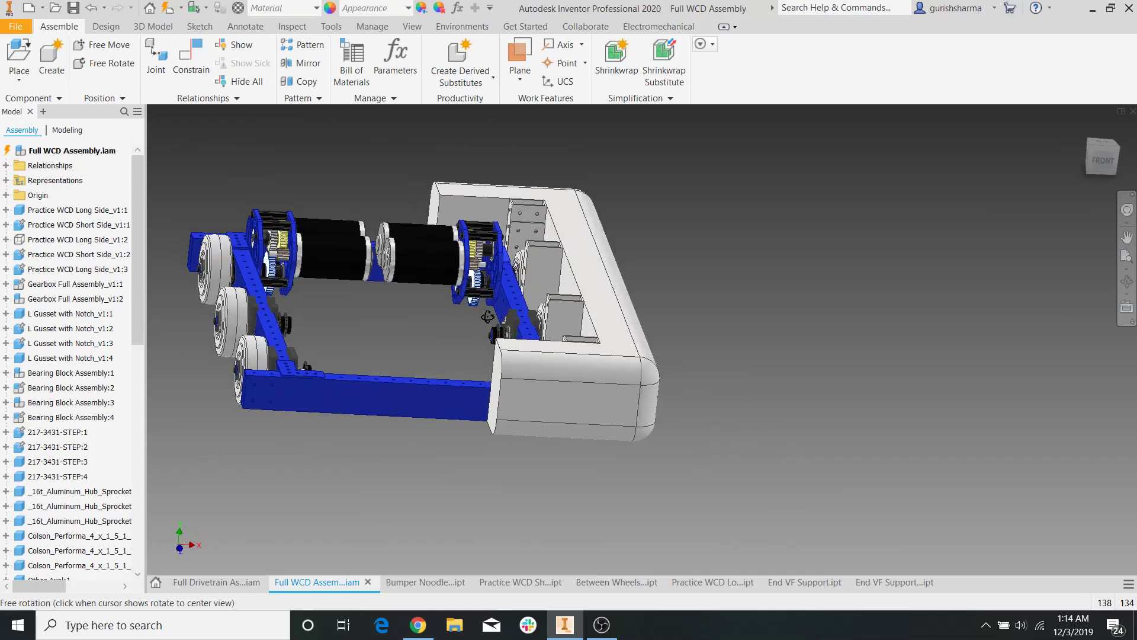
right_click(489, 227)
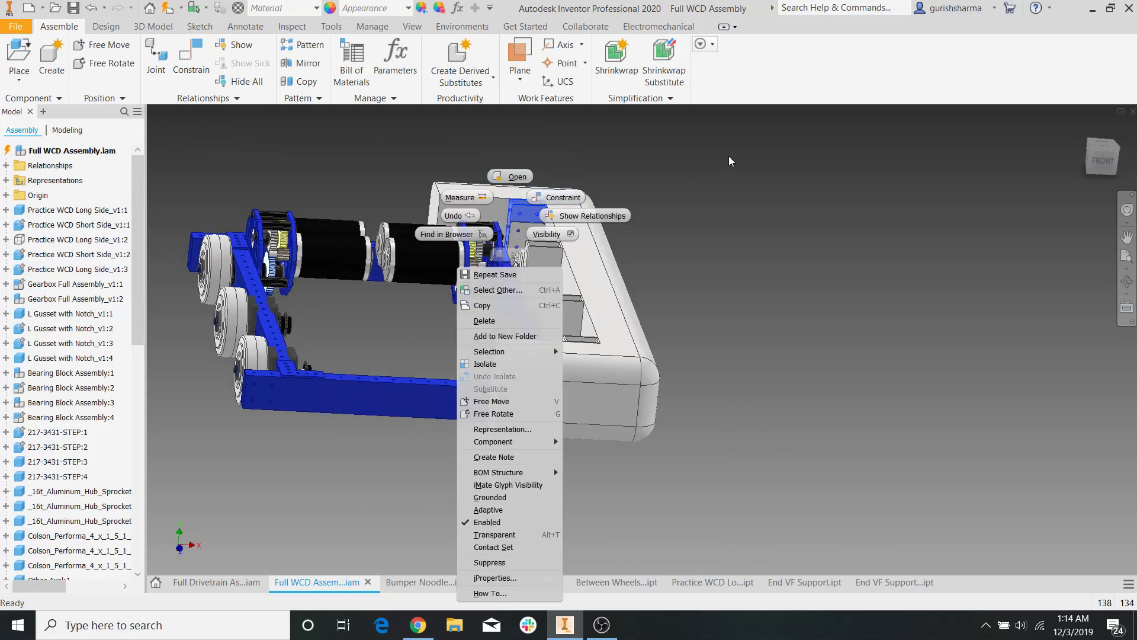
left_click(403, 200)
middle_click_drag(402, 200, 569, 211, "shift")
scroll(527, 237, "up", 5)
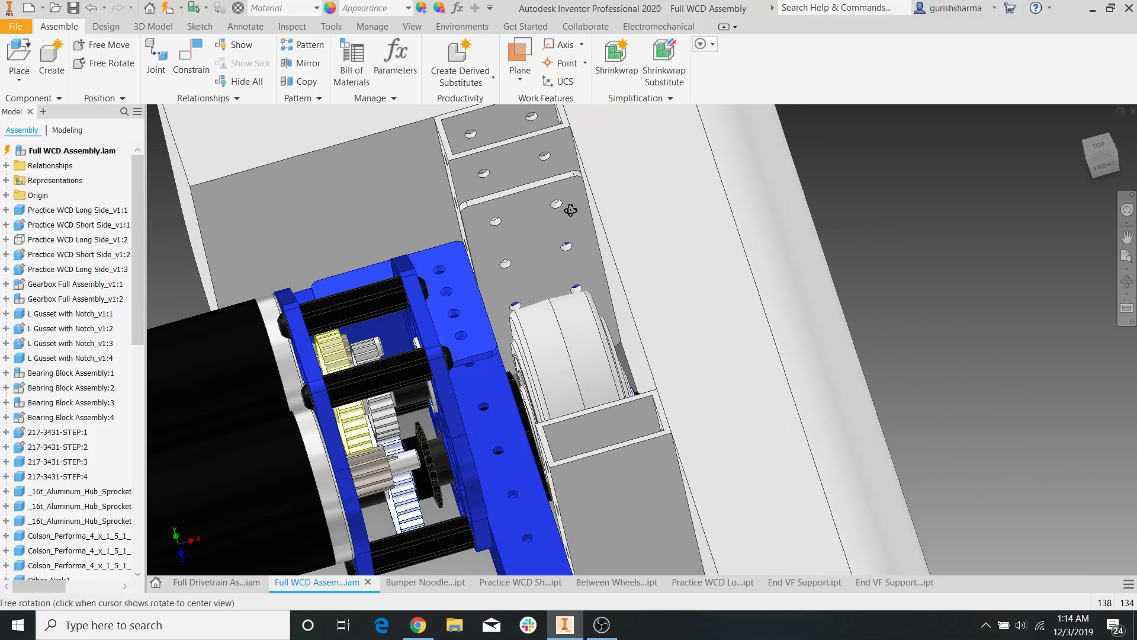
scroll(569, 222, "up", 3)
middle_click_drag(558, 273, 561, 254, "shift")
scroll(563, 303, "up", 5)
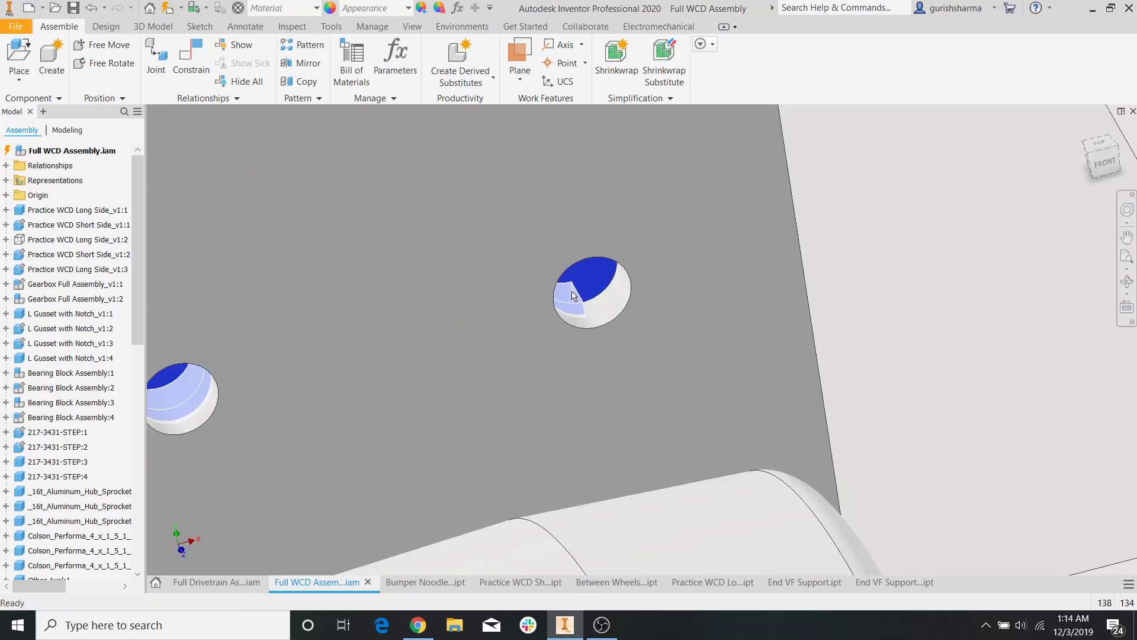
scroll(583, 283, "down", 5)
Reopen the End VF Support's notch sketch and replace the square with a 0.5 x 0.5 in square at the opposite end of the same long edge
right_click(535, 157)
left_click(538, 120)
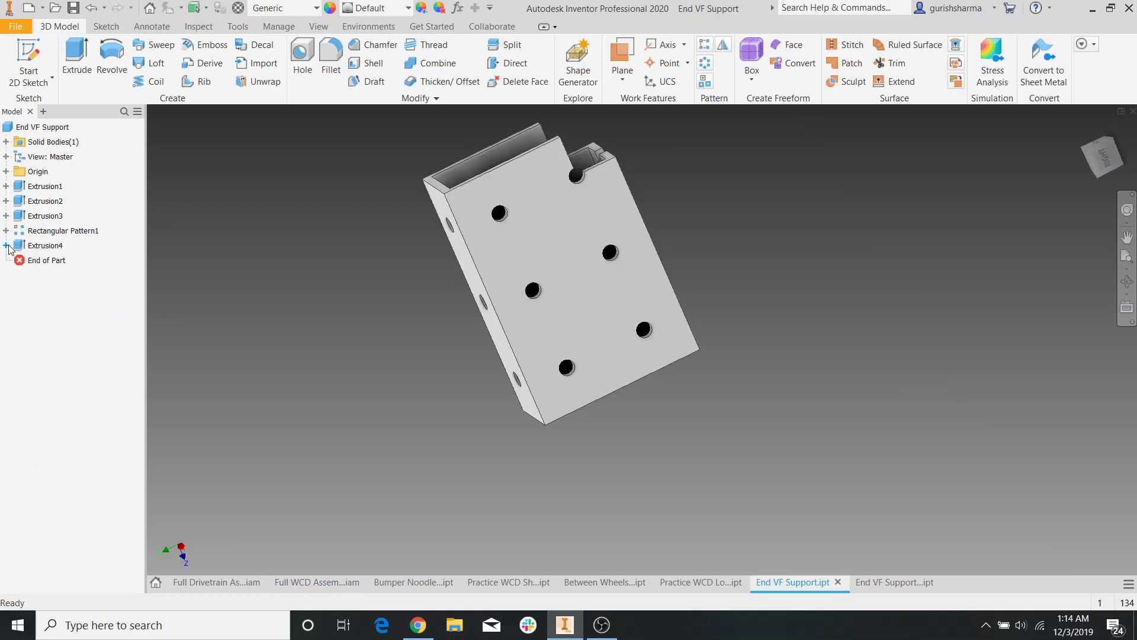
left_click(6, 245)
double_click(53, 261)
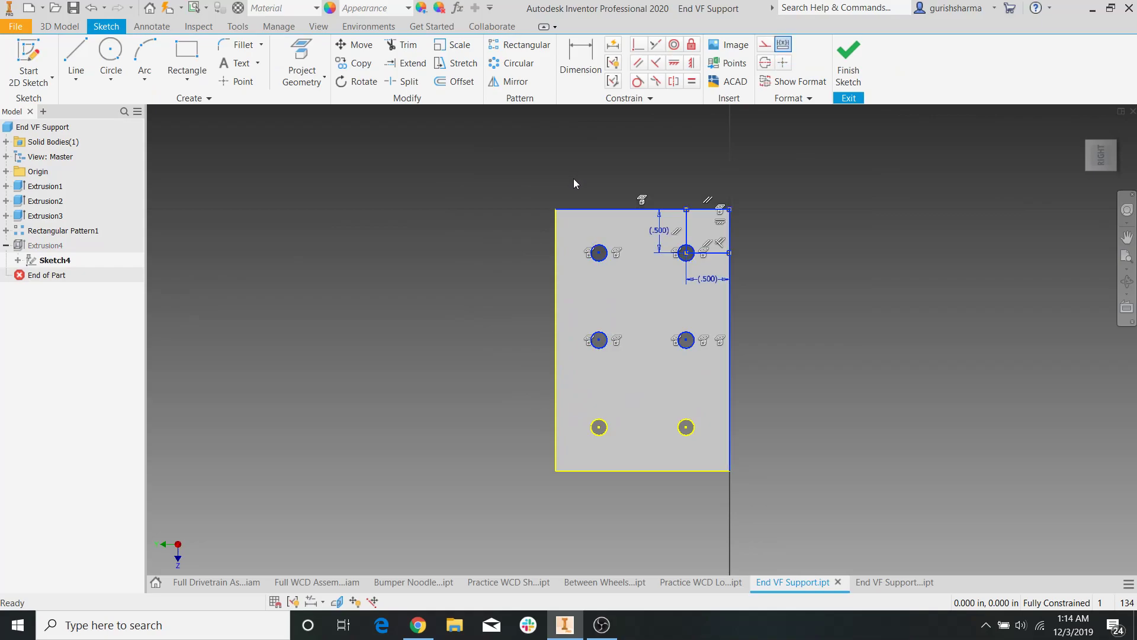
left_click(176, 88)
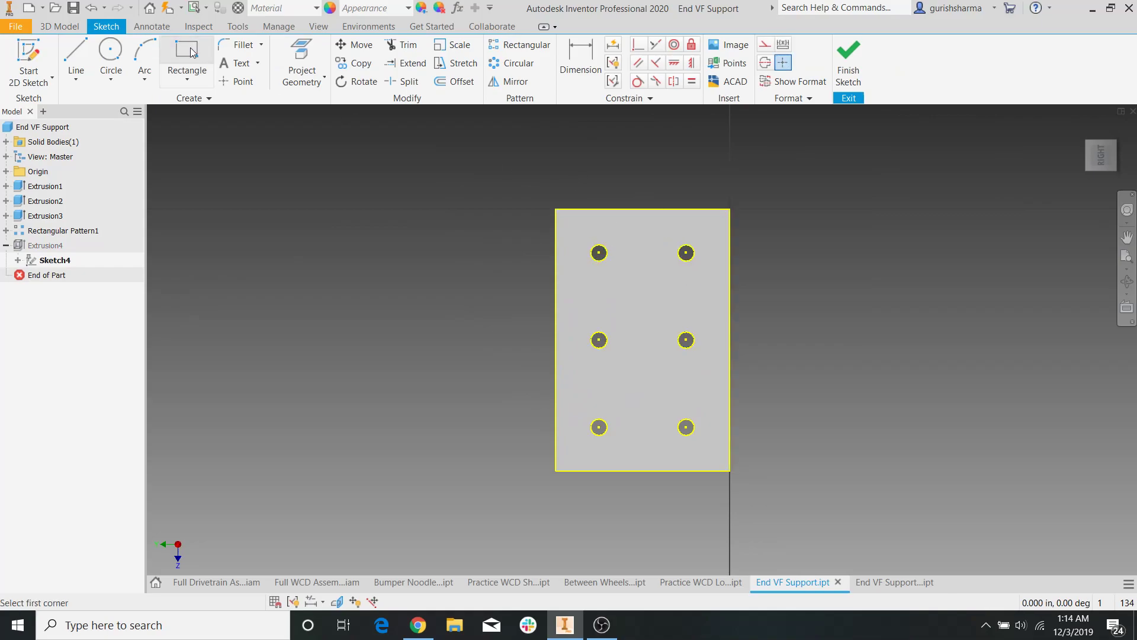
left_click(729, 470)
type("0.5")
key("Tab")
type("0.5")
key("Return")
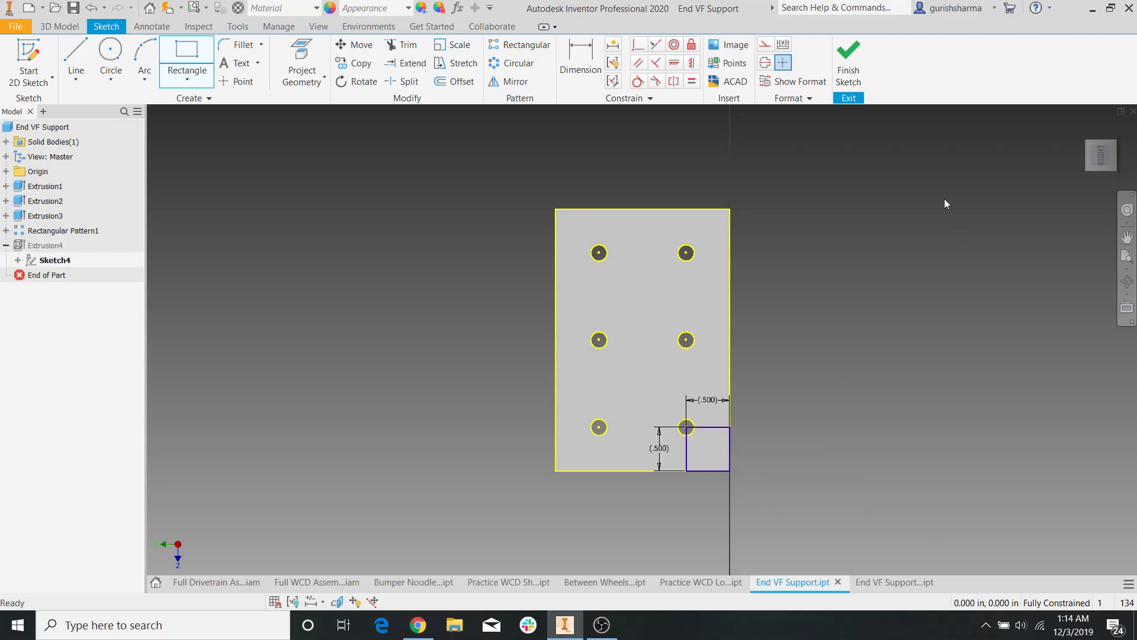
Finish the sketch and redefine the notch extrusion to cut only the relocated corner square
left_click(849, 62)
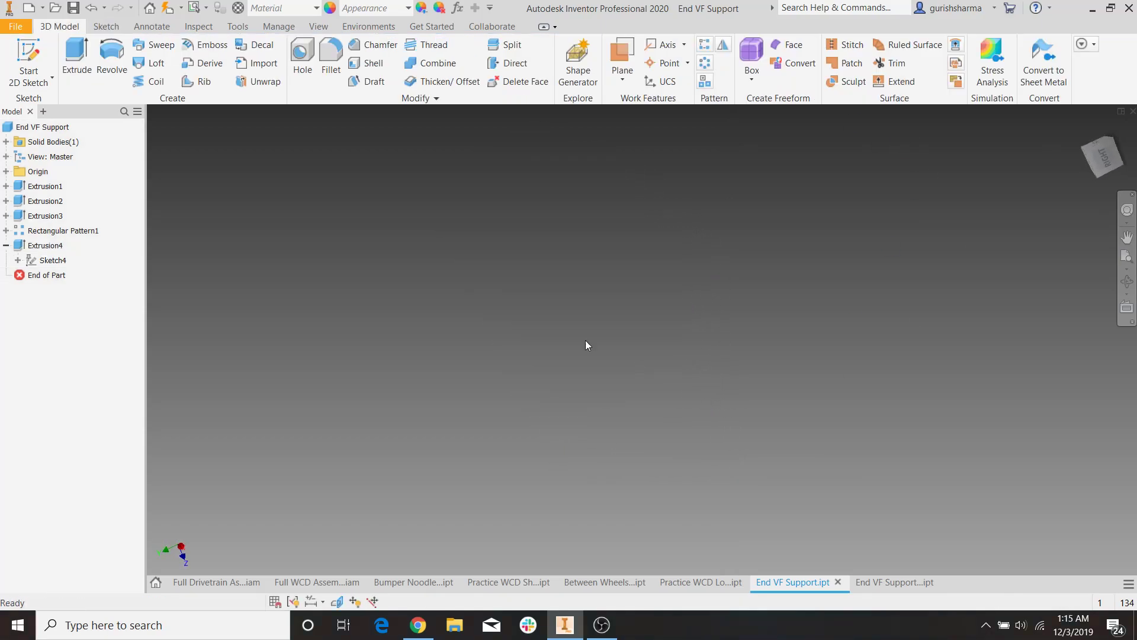
double_click(43, 248)
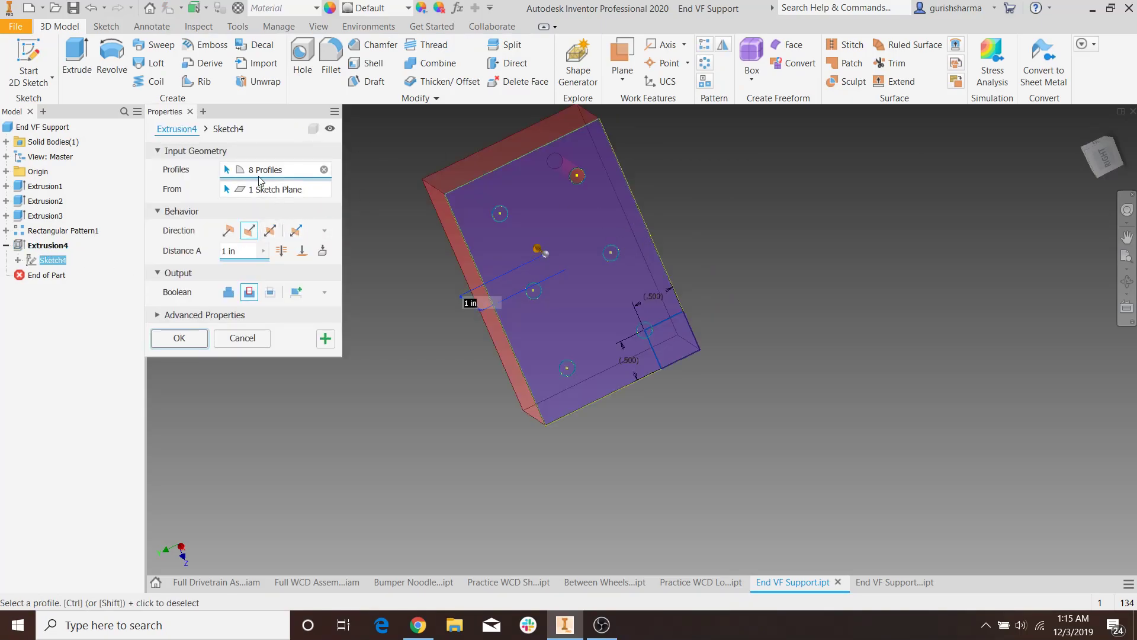
left_click(595, 300)
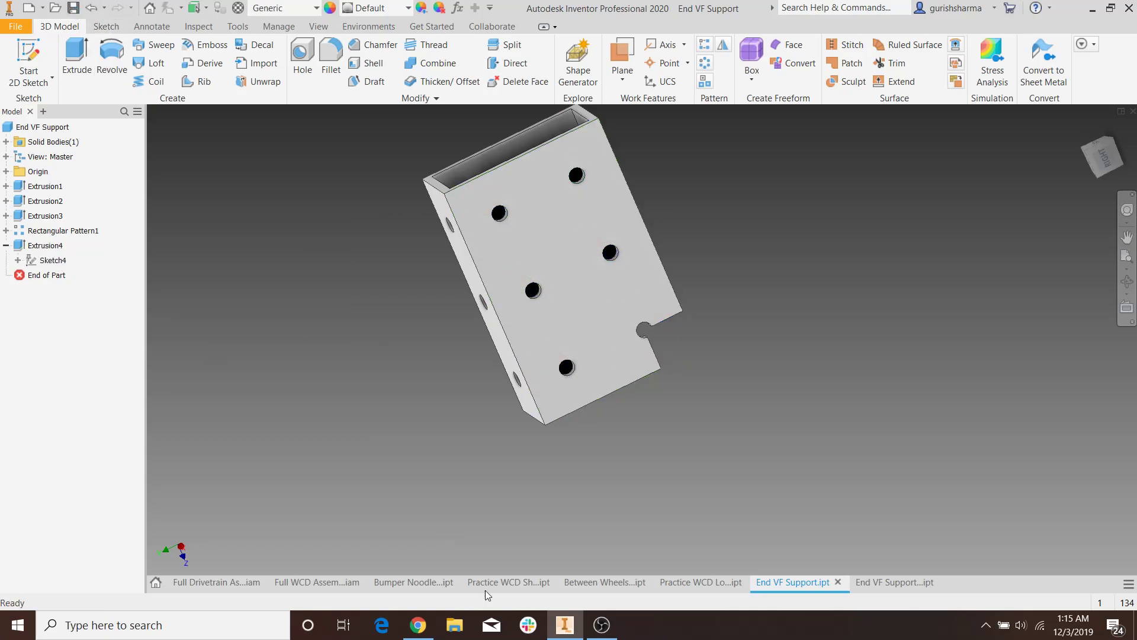
Open the Between Wheels VF Support part from the Full WCD Assembly and start a sketch on its wide plain face
left_click(327, 582)
middle_click_drag(622, 183, 660, 229, "shift")
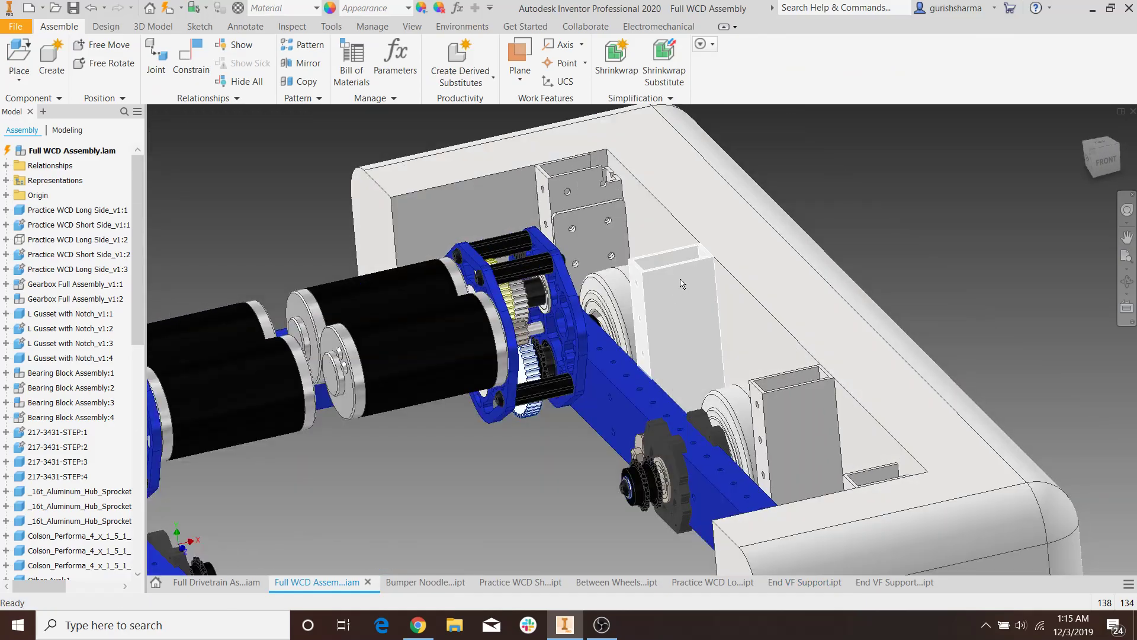
middle_click_drag(796, 306, 677, 335, "shift")
right_click(648, 276)
left_click(681, 197)
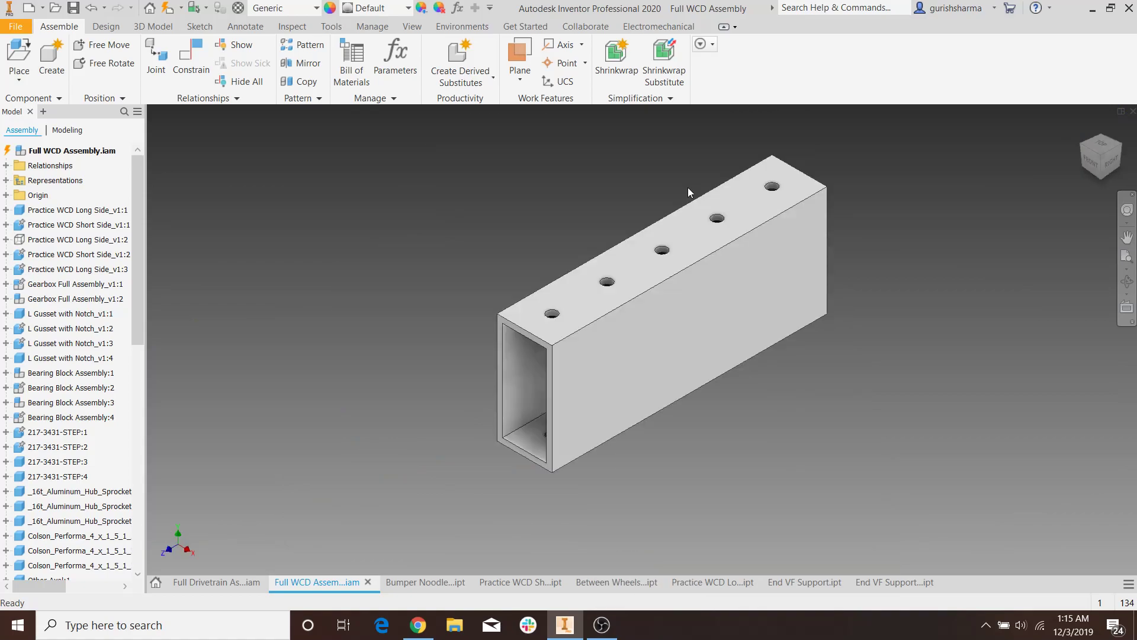
middle_click_drag(715, 223, 734, 199, "shift")
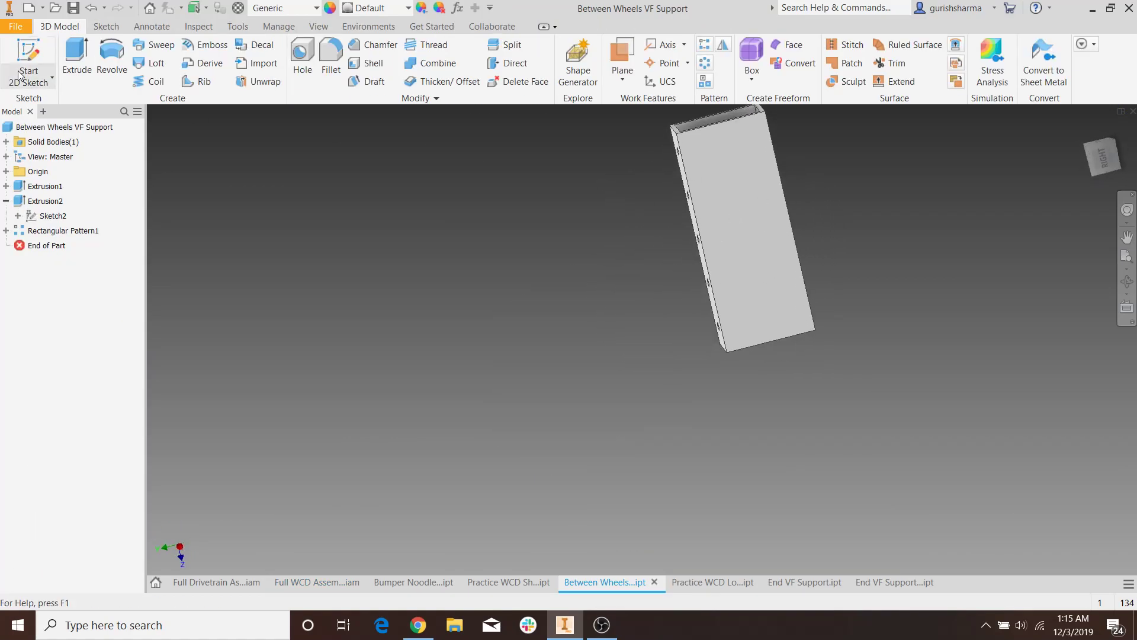
key("s")
left_click(734, 175)
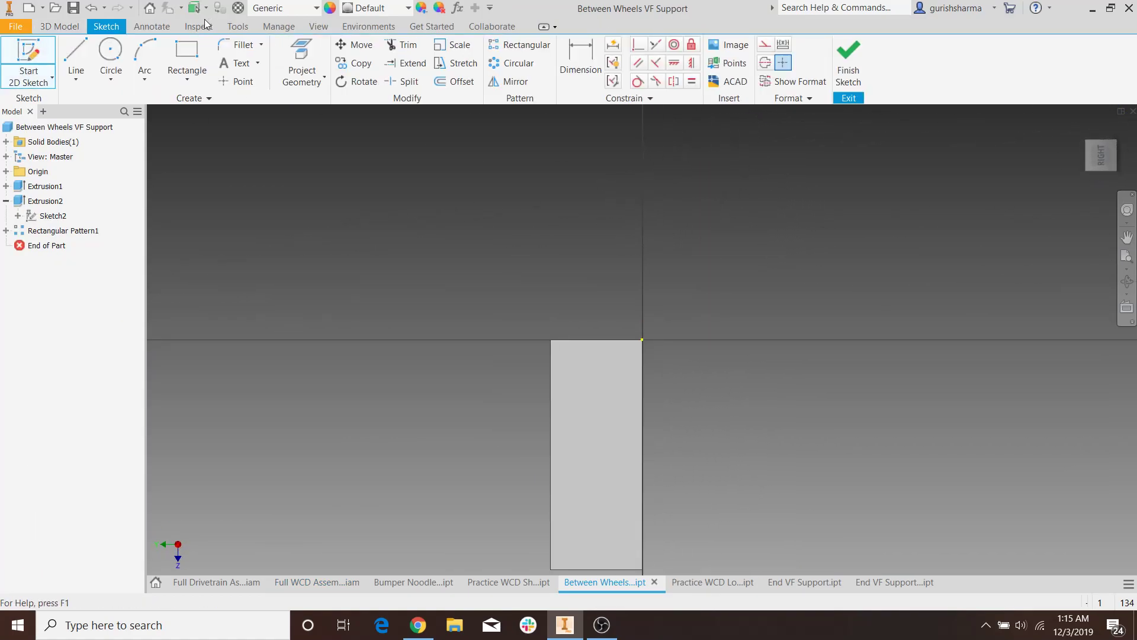
Sketch a 0.5 x 0.5 in square at the face's corner on the origin point and finish the sketch
left_click(197, 50)
left_click(642, 339)
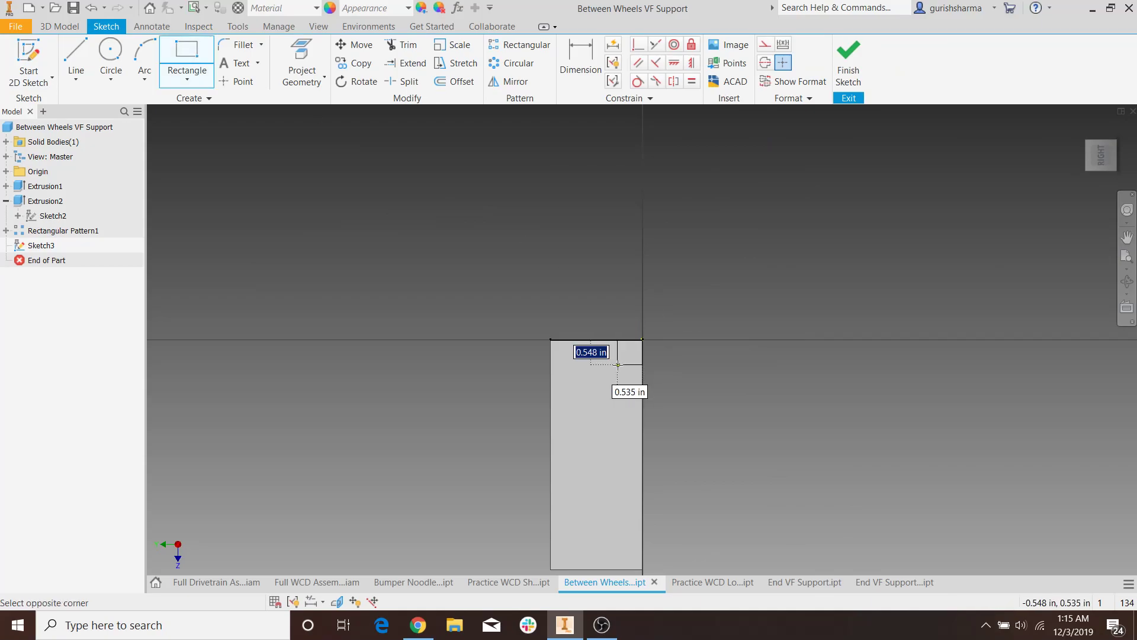
type("0.5")
key("Tab")
type("0.5")
key("Return")
key("Escape")
left_click(856, 82)
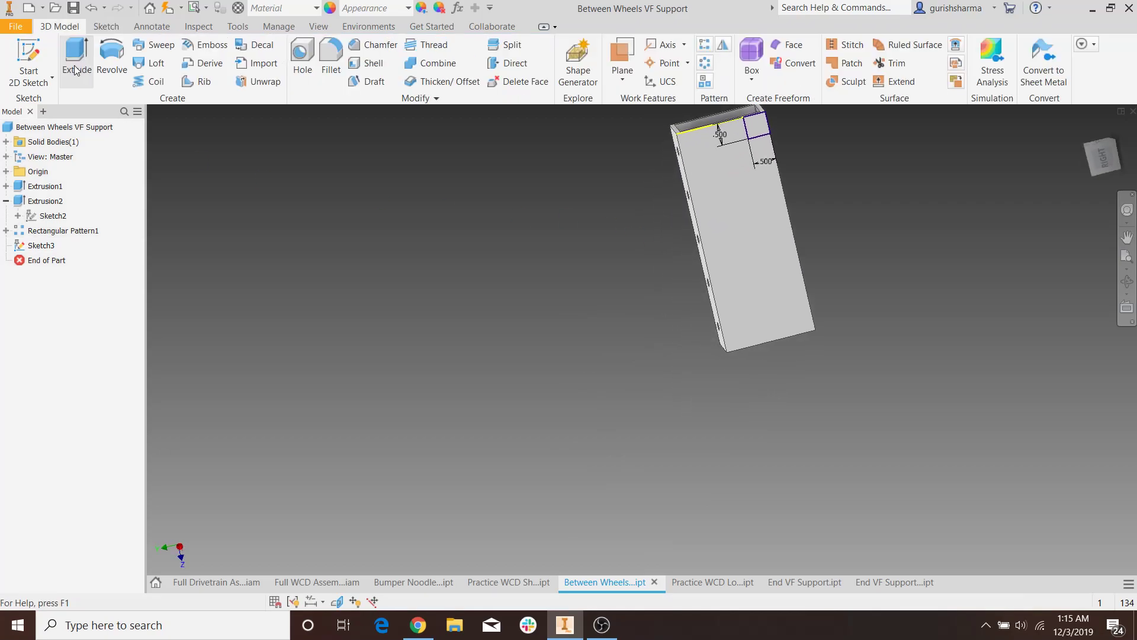
Cut the corner square 5 in through the Between Wheels VF Support with a flipped-direction Extrude
key("e")
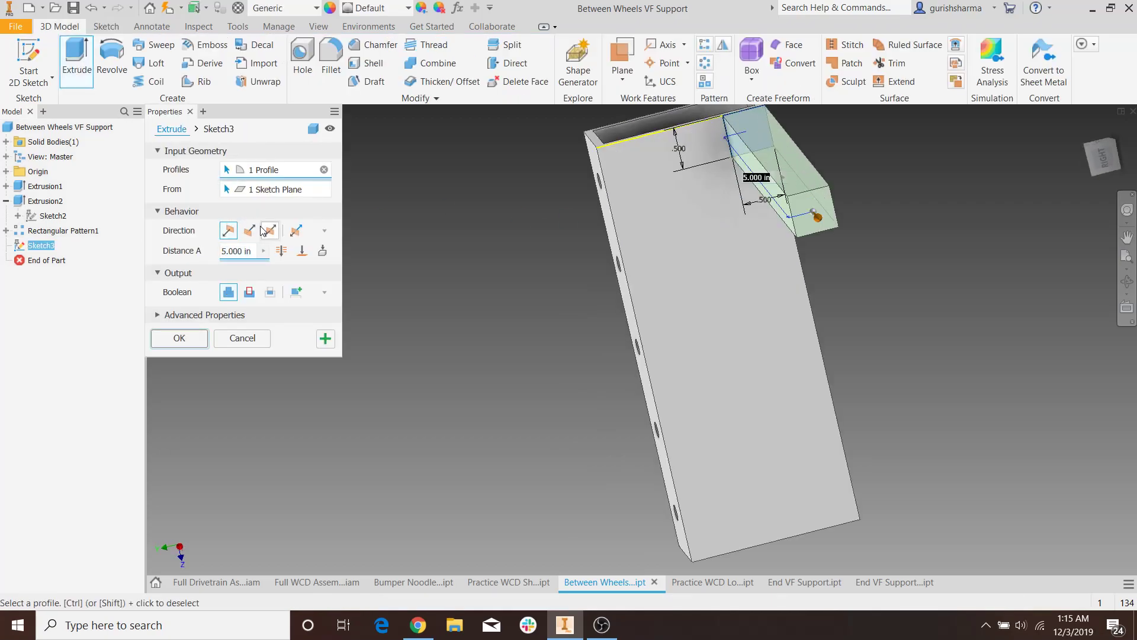
left_click(250, 231)
left_click(191, 342)
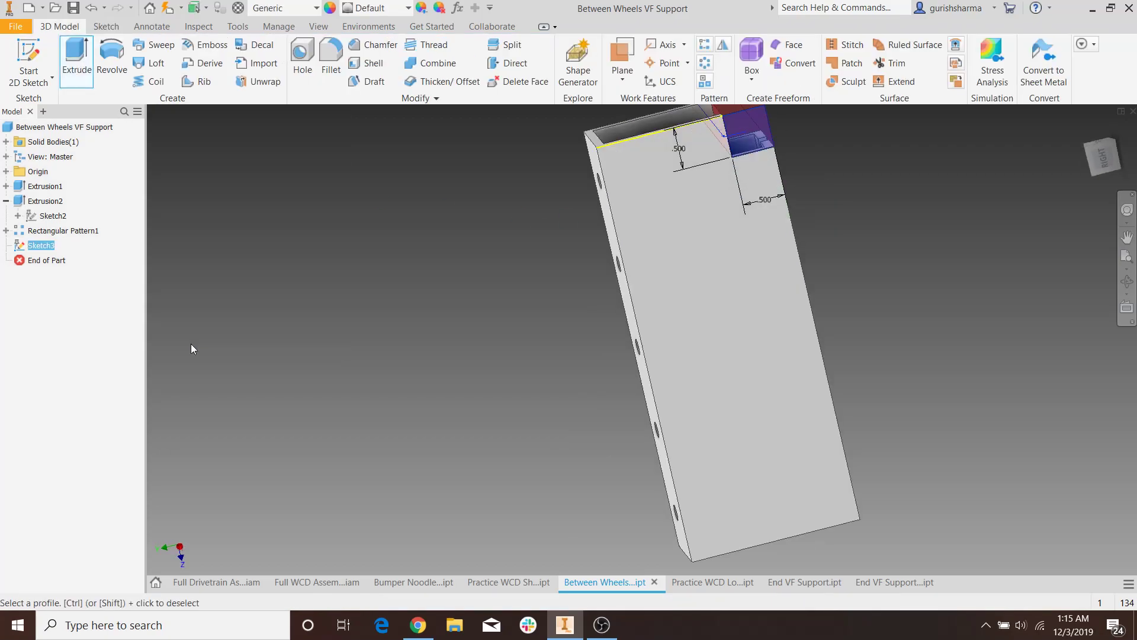
Save the Full WCD Assembly and check the notches on the bumper uprights
left_click(311, 586)
key("F6")
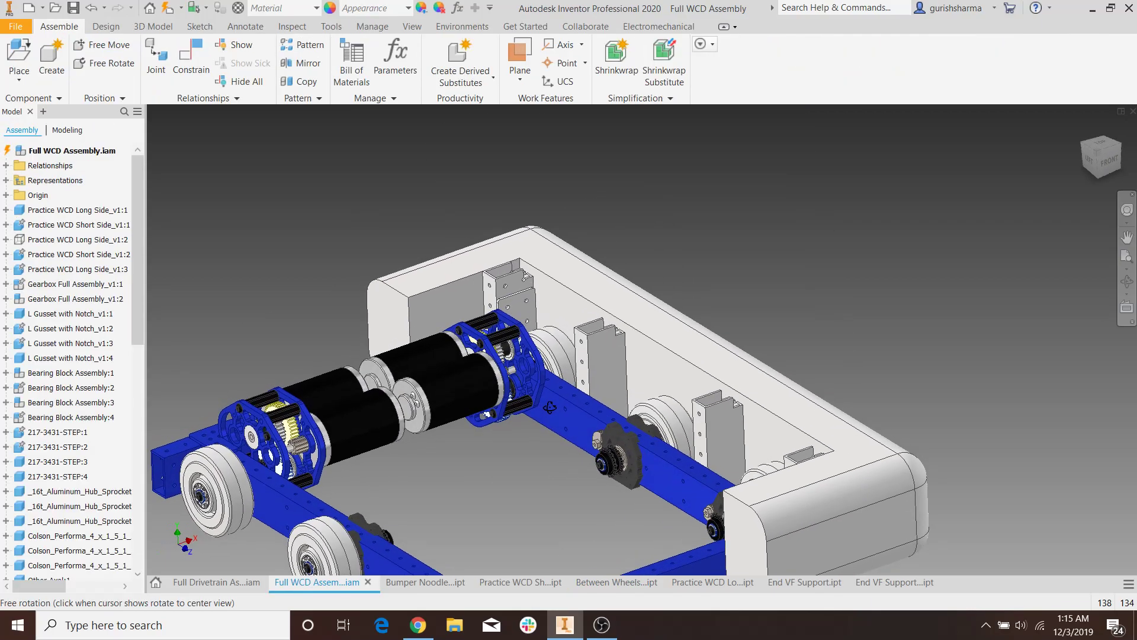
left_click(75, 10)
left_click(627, 243)
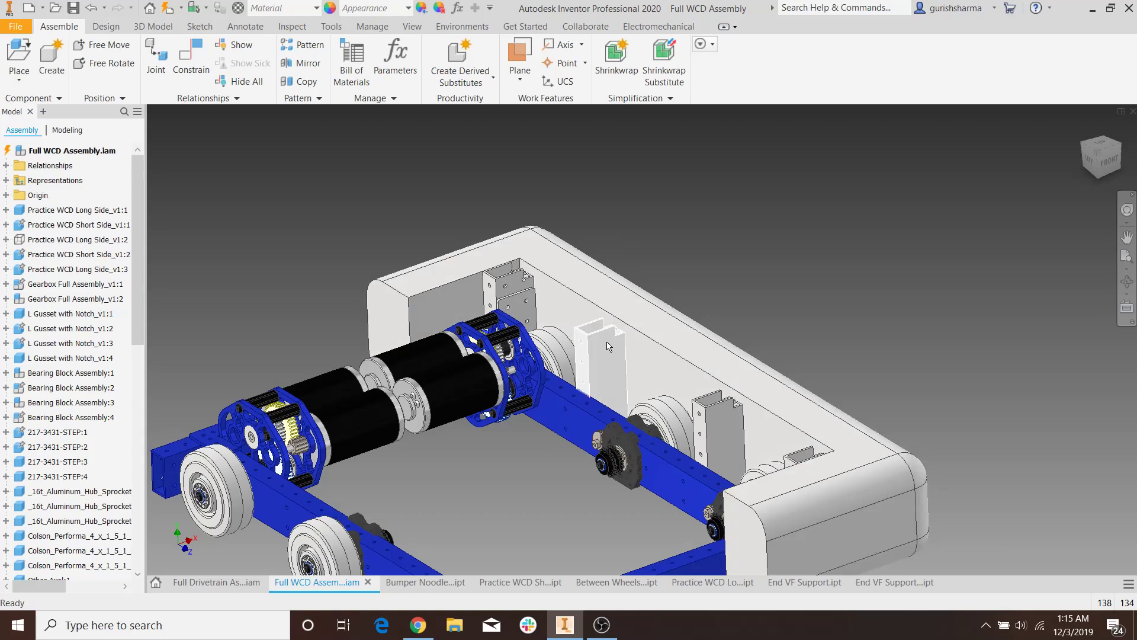
scroll(606, 359, "up", 5)
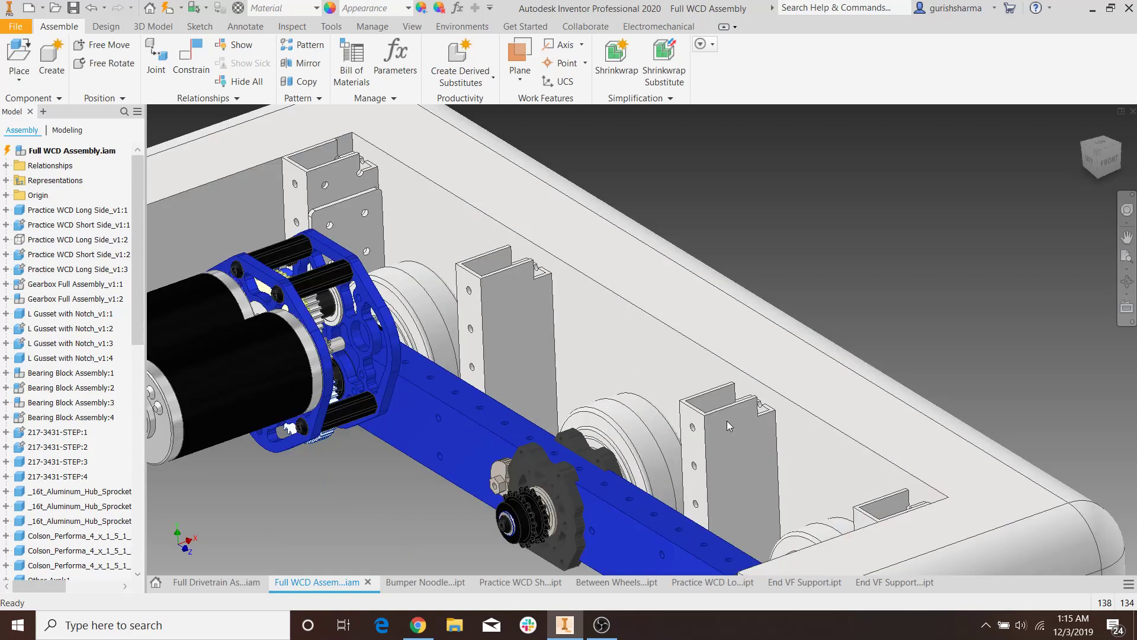
Open the Between Wheels VF Support part and examine its corner notch and the holes along its narrow side
right_click(510, 220)
left_click(513, 165)
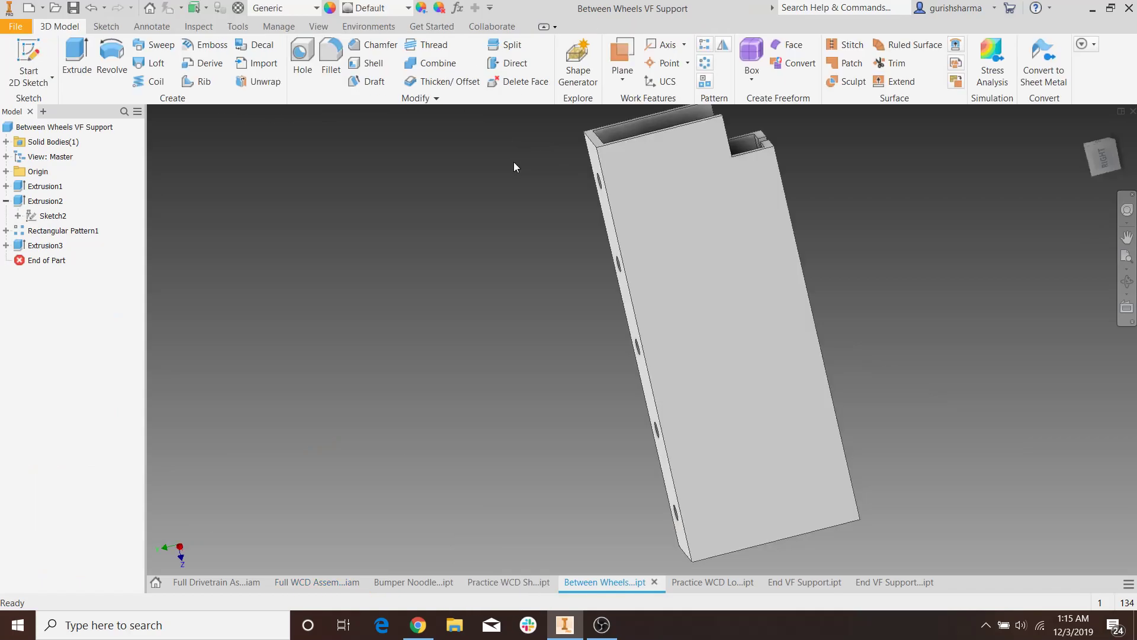
middle_click_drag(807, 188, 860, 269)
middle_click_drag(815, 236, 662, 144, "shift")
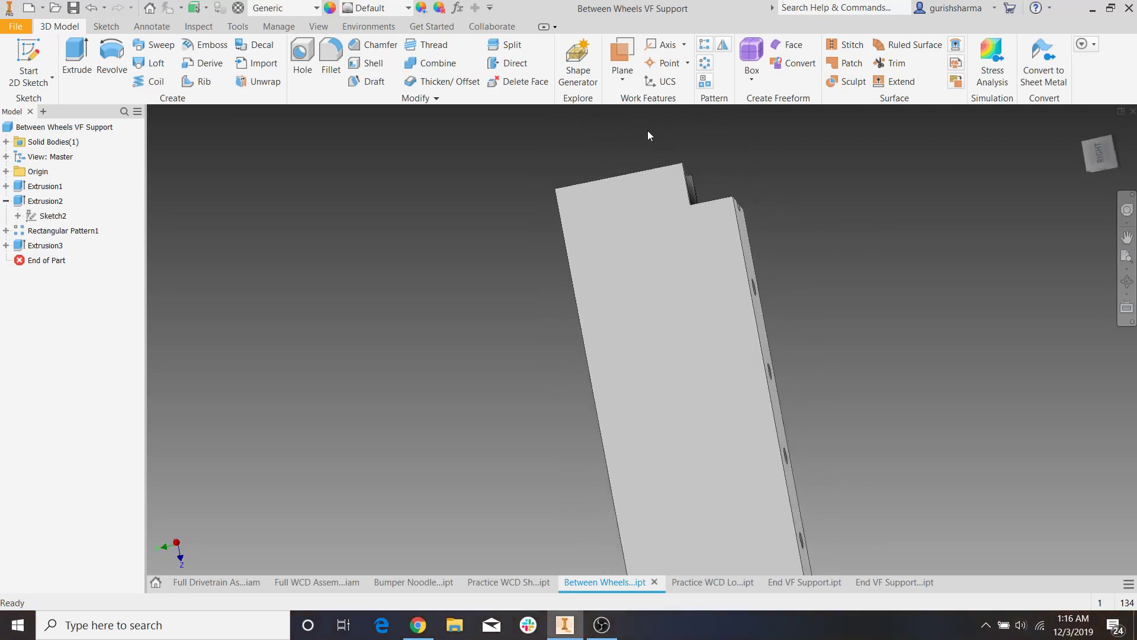
middle_click_drag(698, 179, 866, 224, "shift")
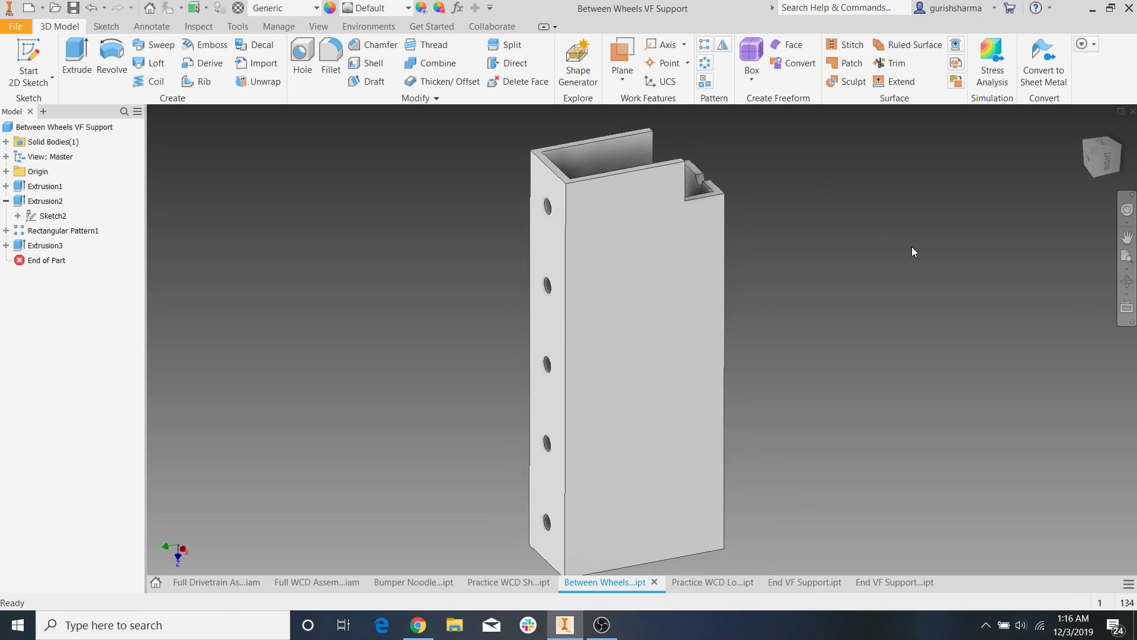
Take a full-screen snip of the notched support, sketch a hatched rectangle and direction arrows beside the notch, and close the snip
scroll(815, 264, "down", 1)
middle_click_drag(869, 272, 699, 293)
scroll(796, 269, "down", 1)
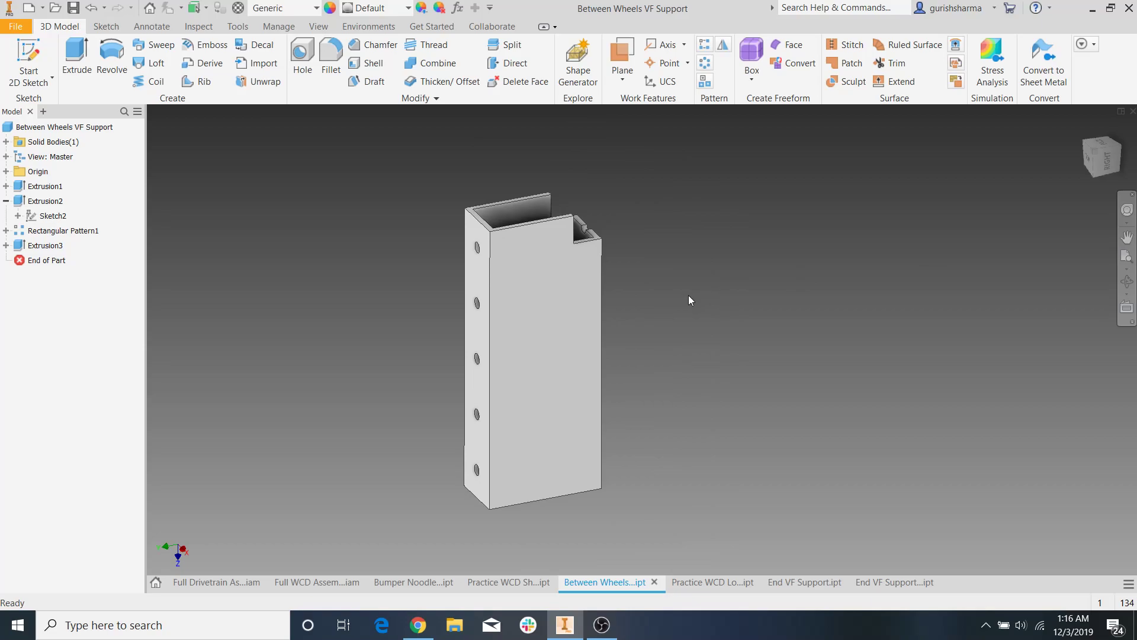
key("super+w")
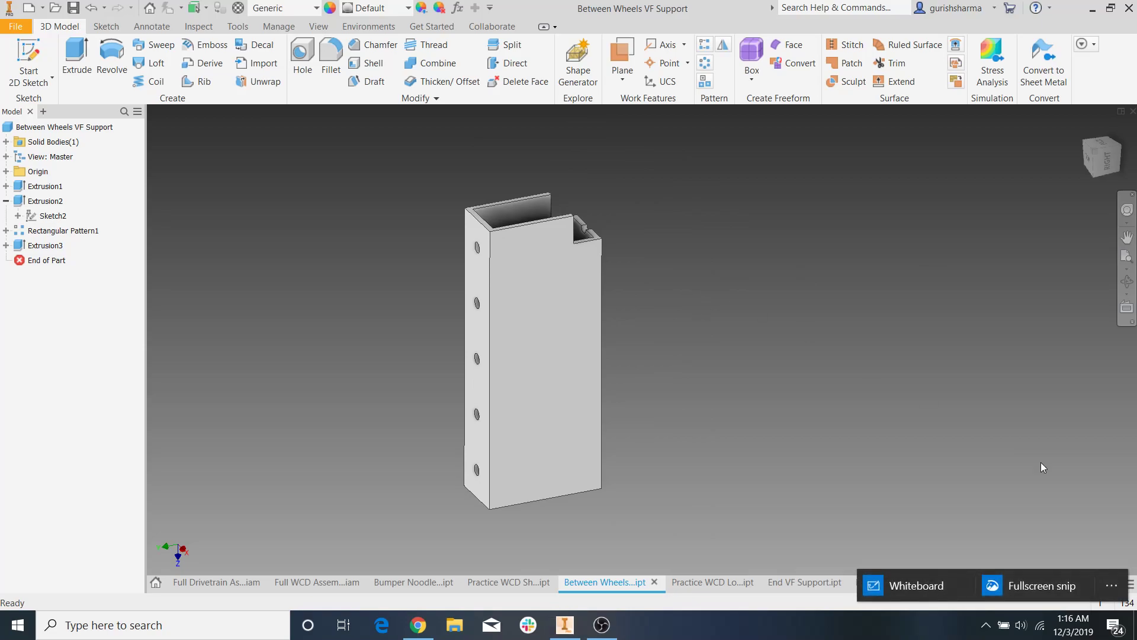
left_click(1014, 586)
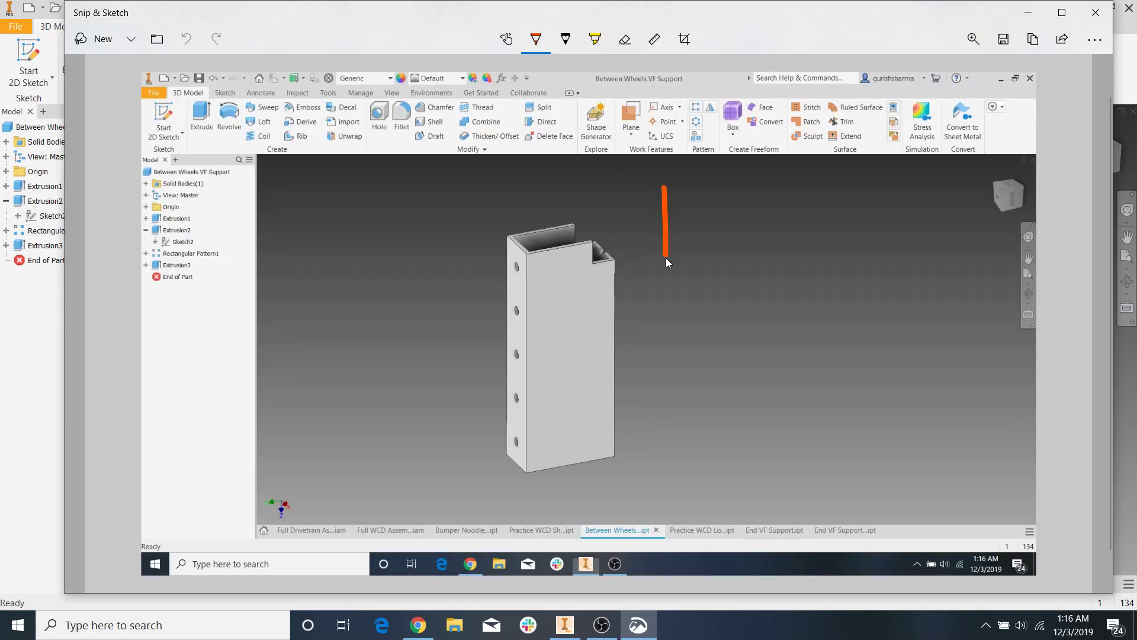
left_click_drag(665, 258, 682, 275)
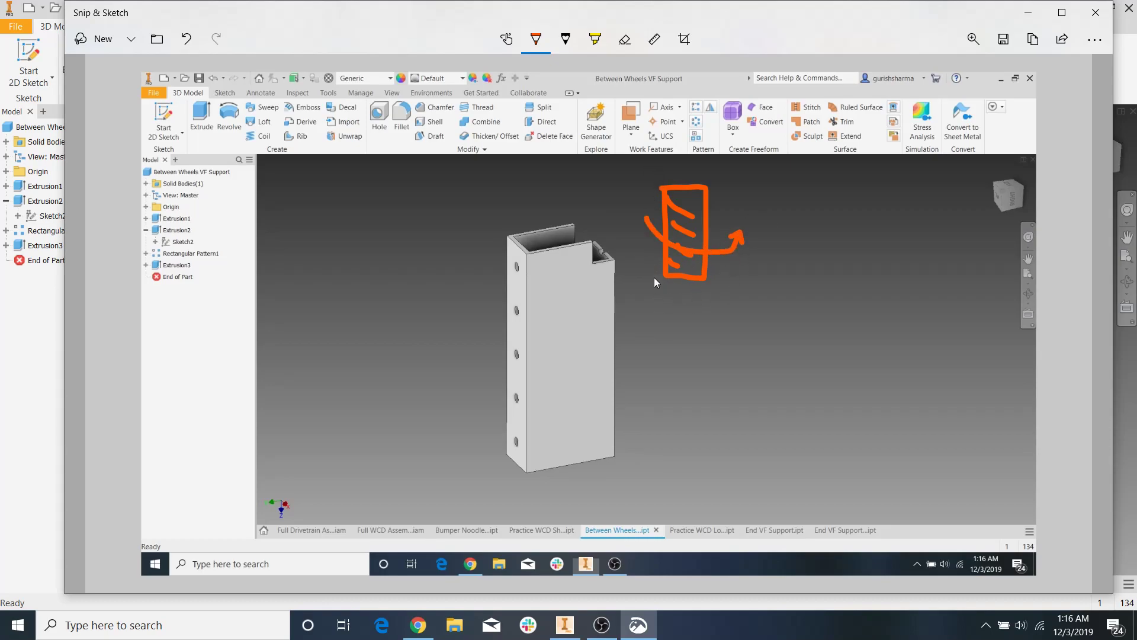
left_click_drag(647, 294, 606, 243)
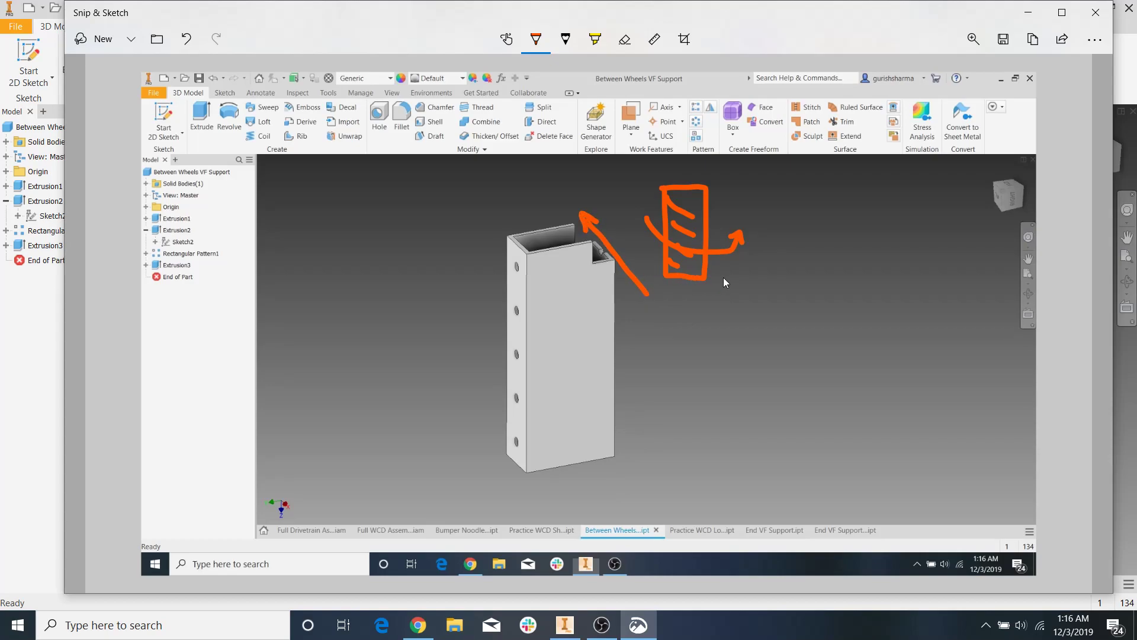
left_click(1096, 12)
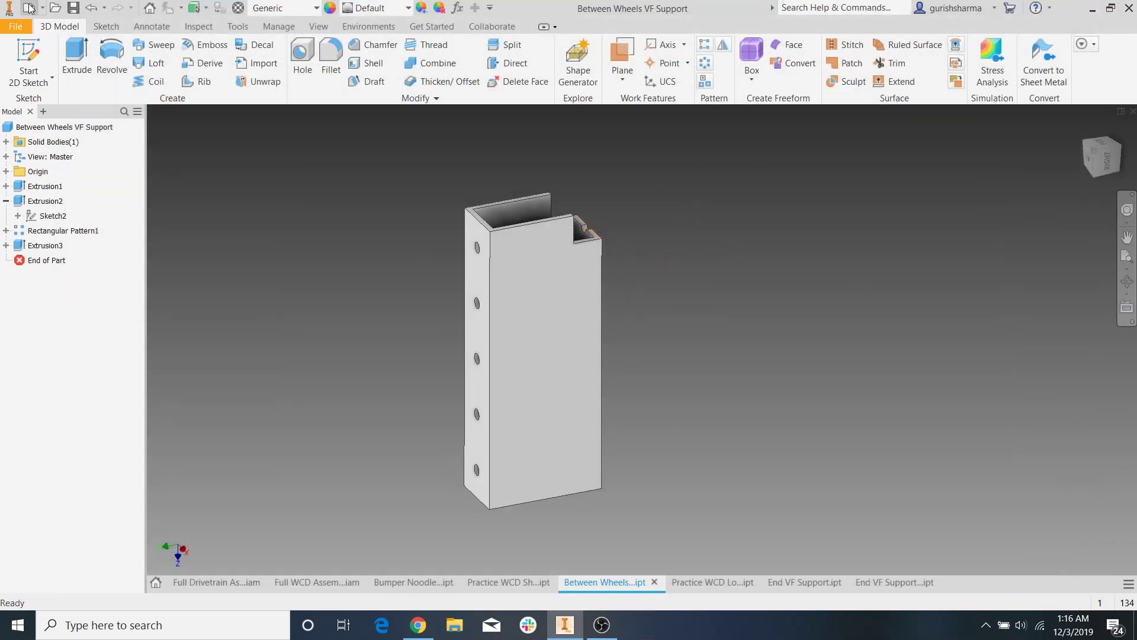
Return to the Full WCD Assembly, create a new part file, and start a 2D sketch on its XY plane
left_click(320, 582)
middle_click_drag(586, 266, 651, 252)
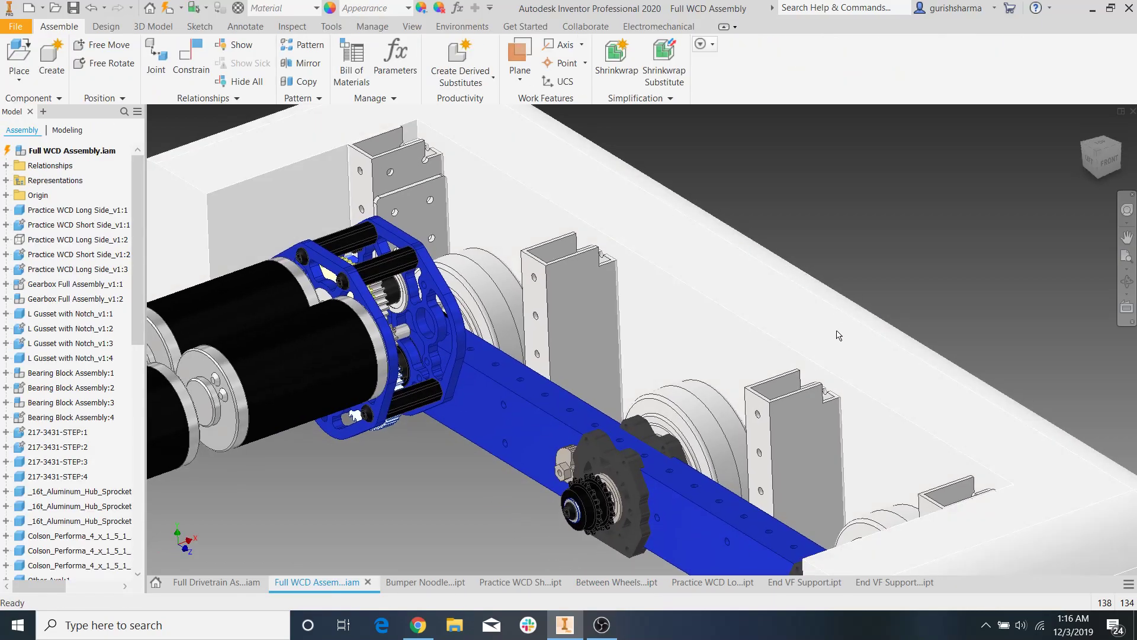
mouse_move(545, 237)
middle_mouse_down("shift")
mouse_move(577, 224)
mouse_move(557, 234)
middle_mouse_up("shift")
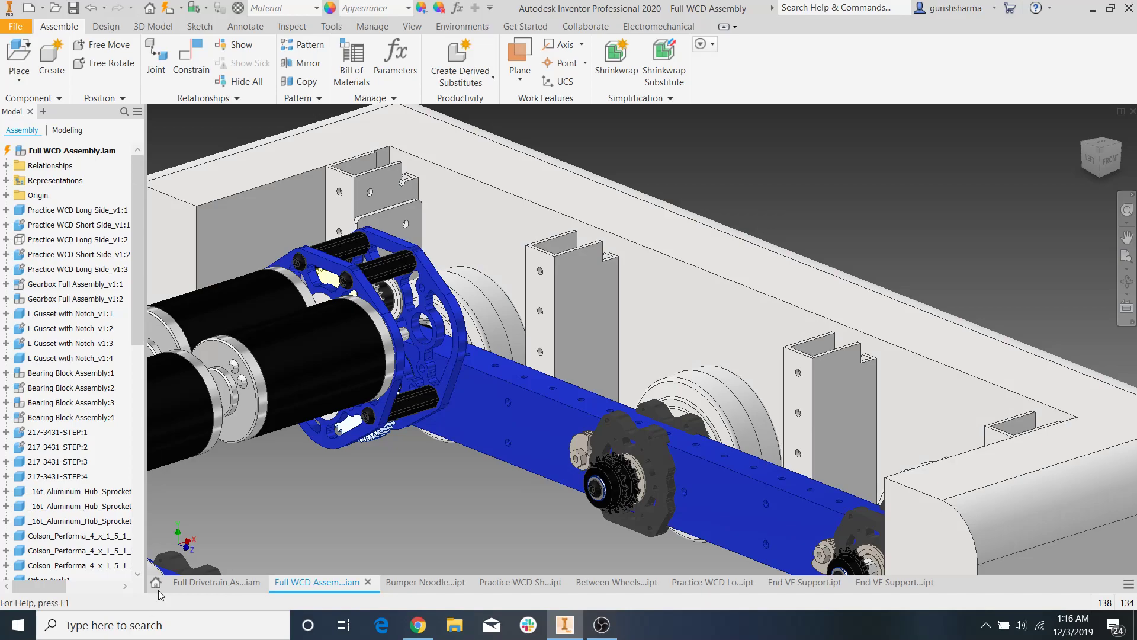
left_click(18, 27)
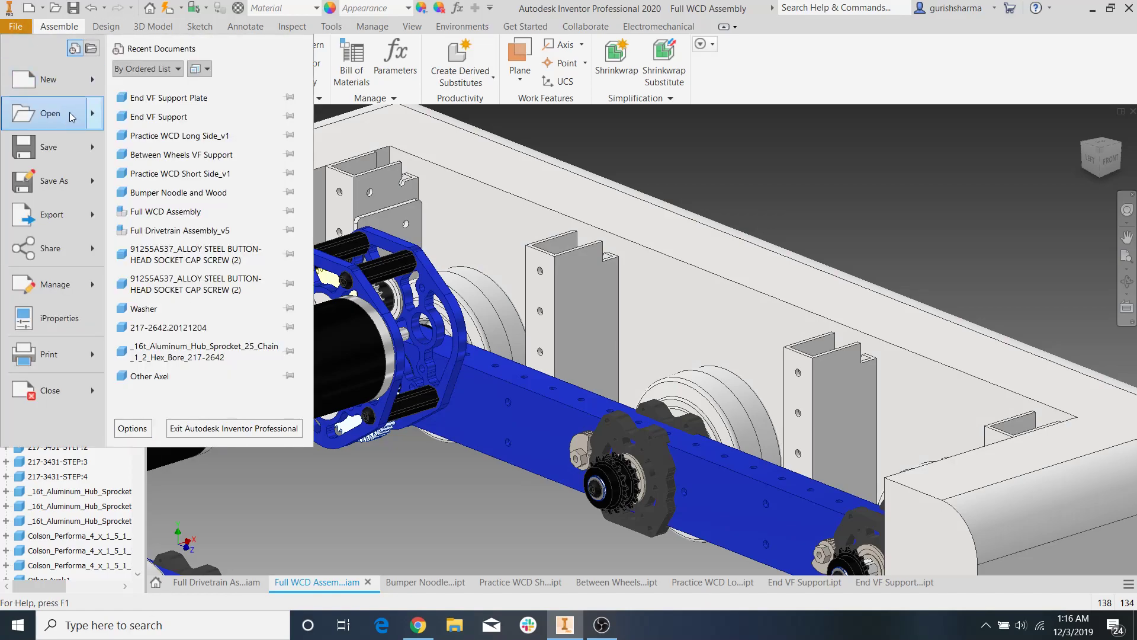
mouse_move(97, 86)
left_click(178, 199)
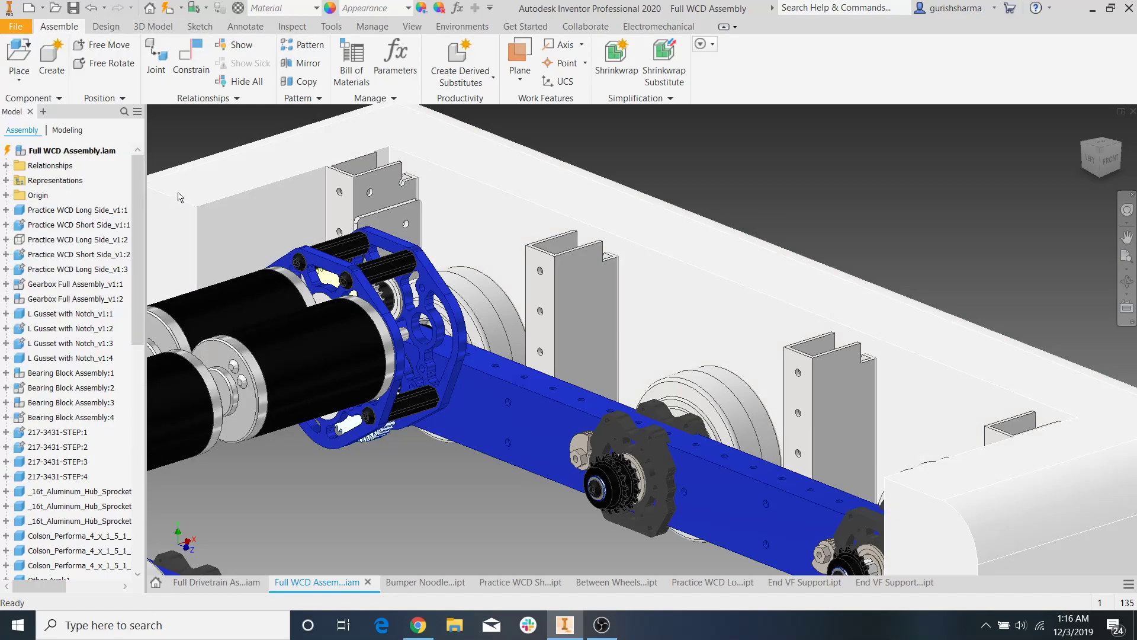
left_click(21, 50)
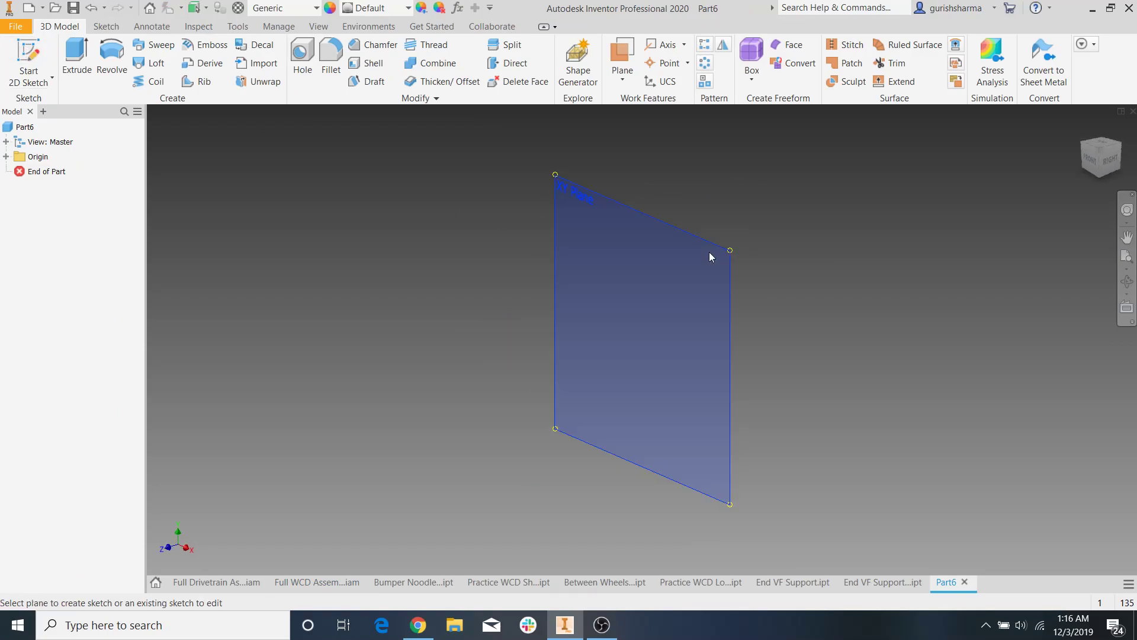
left_click(709, 251)
Sketch a 0.5 x 0.5 in square with one corner on the origin
left_click(167, 45)
left_click(642, 340)
type("0.5")
key("Tab")
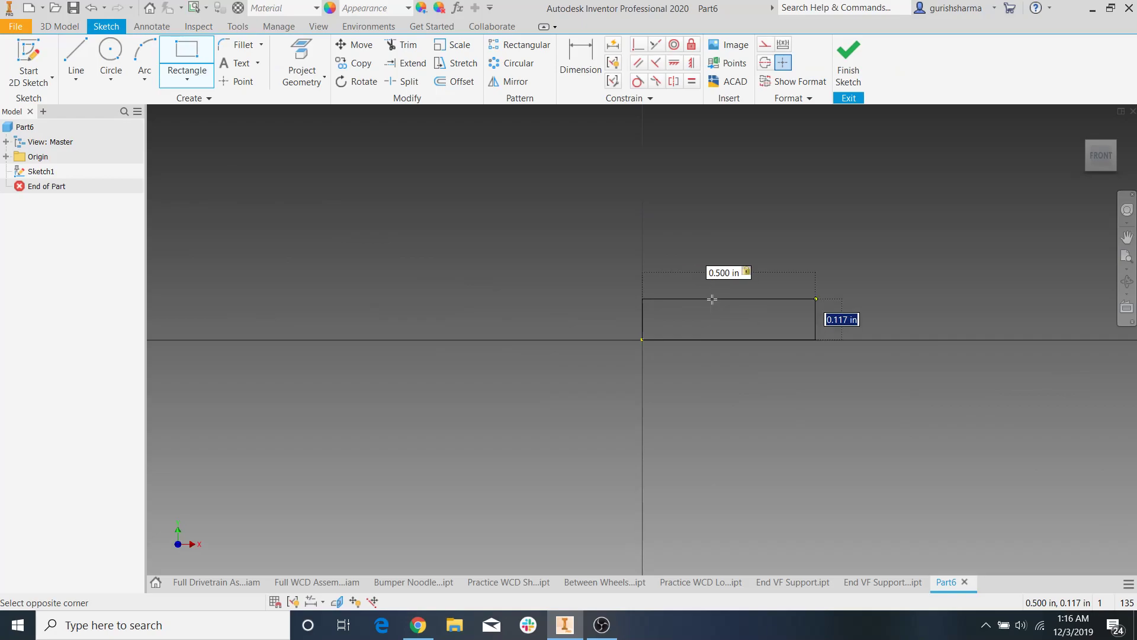
type("0.5")
key("Return")
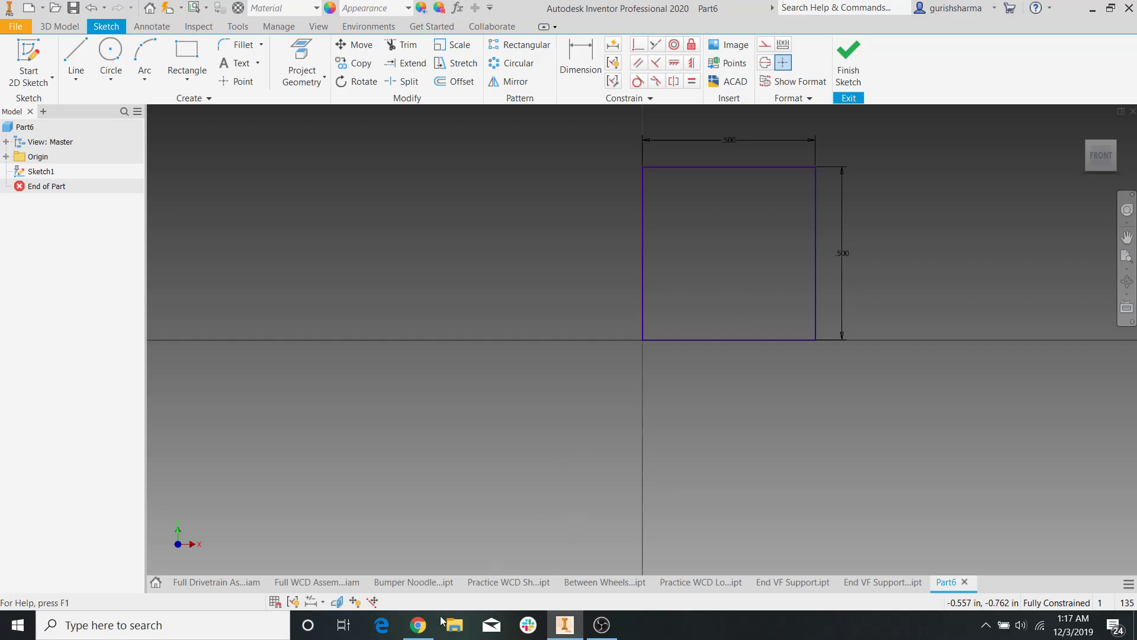
Switch to Chrome, open the McMaster-Carr site, and search its catalog for box tubing
left_click(418, 625)
left_click(258, 39)
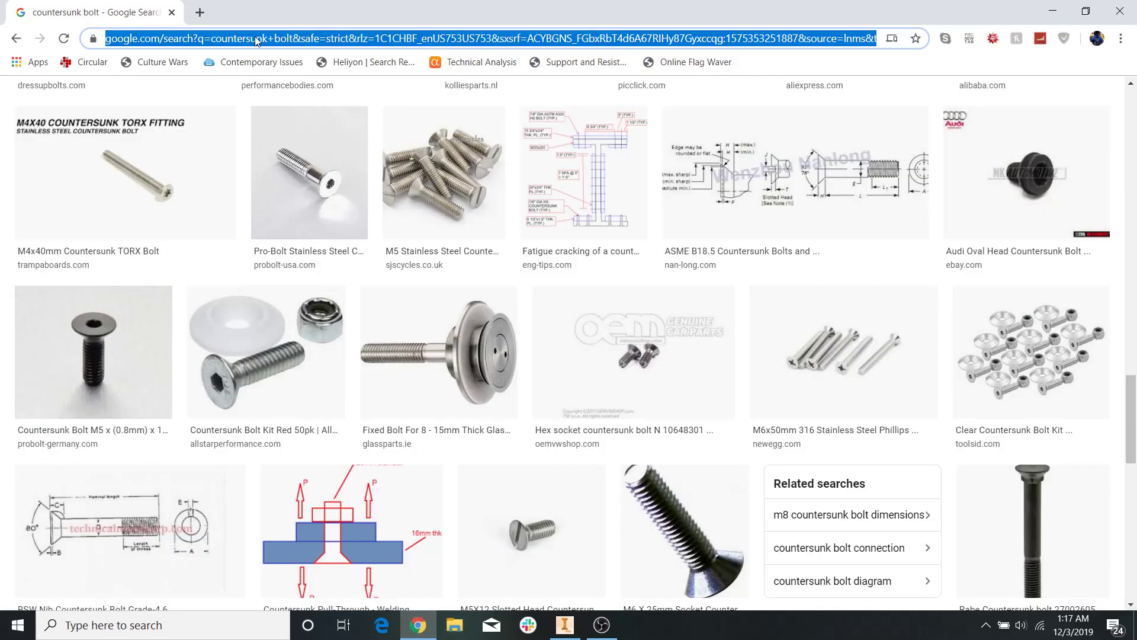
type("mc")
key("Return")
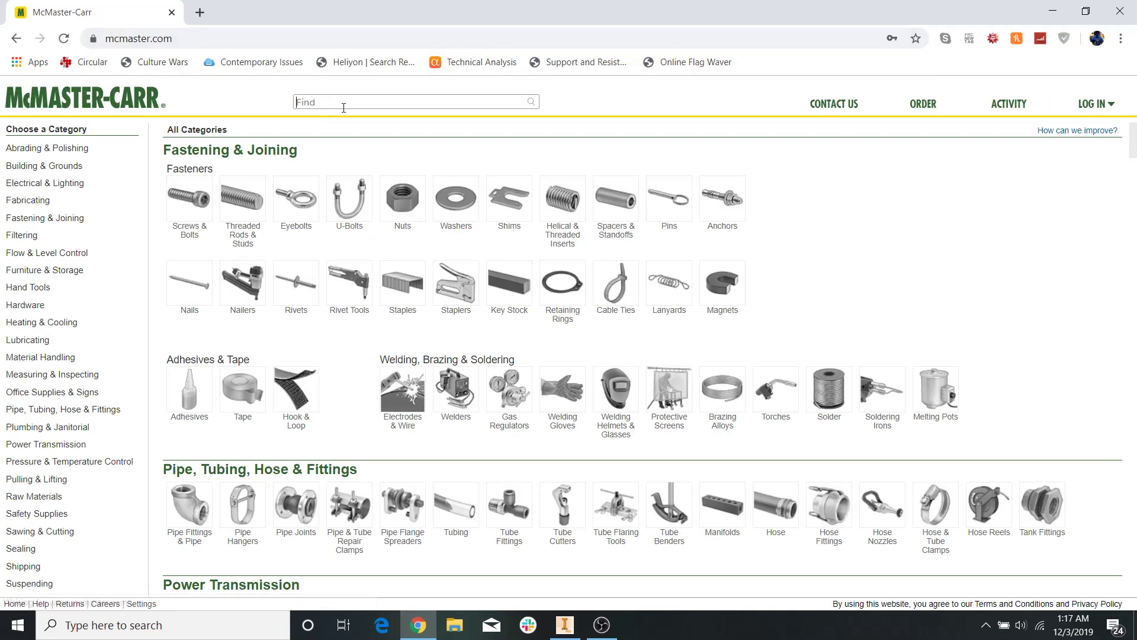
type("x tubin")
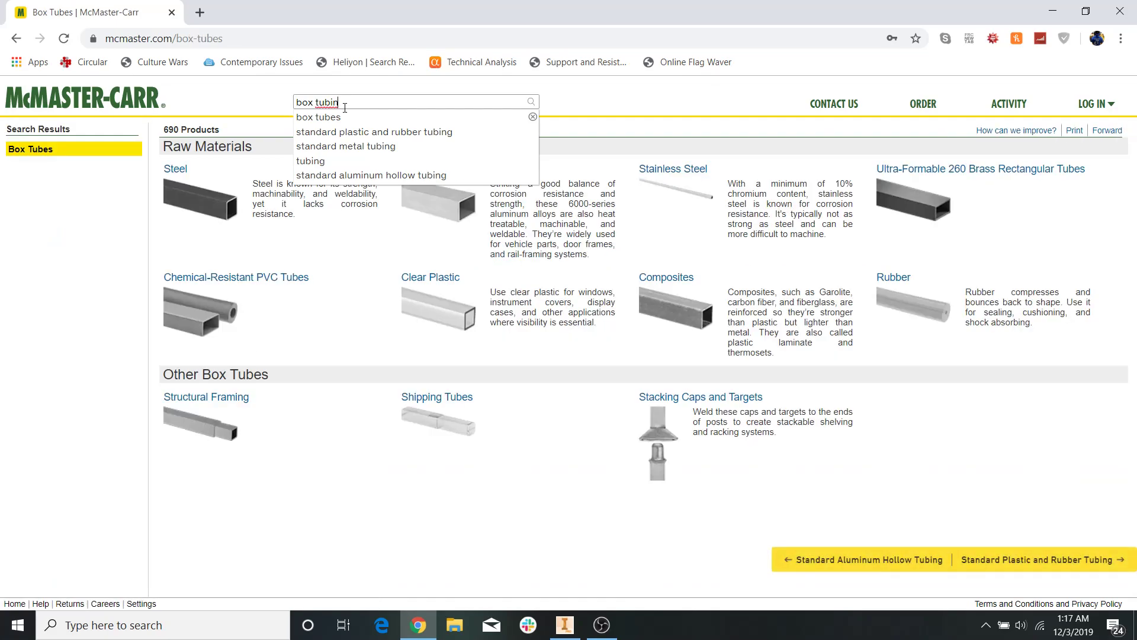
left_click(371, 481)
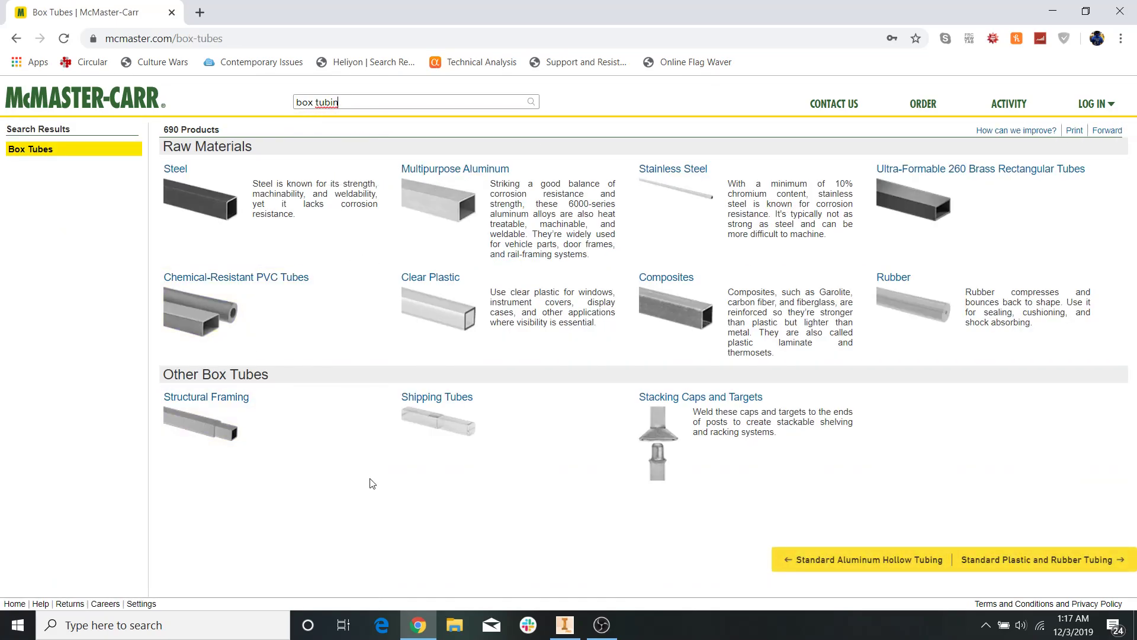
Show the Multipurpose Aluminum box tubes filtered to 1/2" outside width and 1/2" outside height
left_click(555, 216)
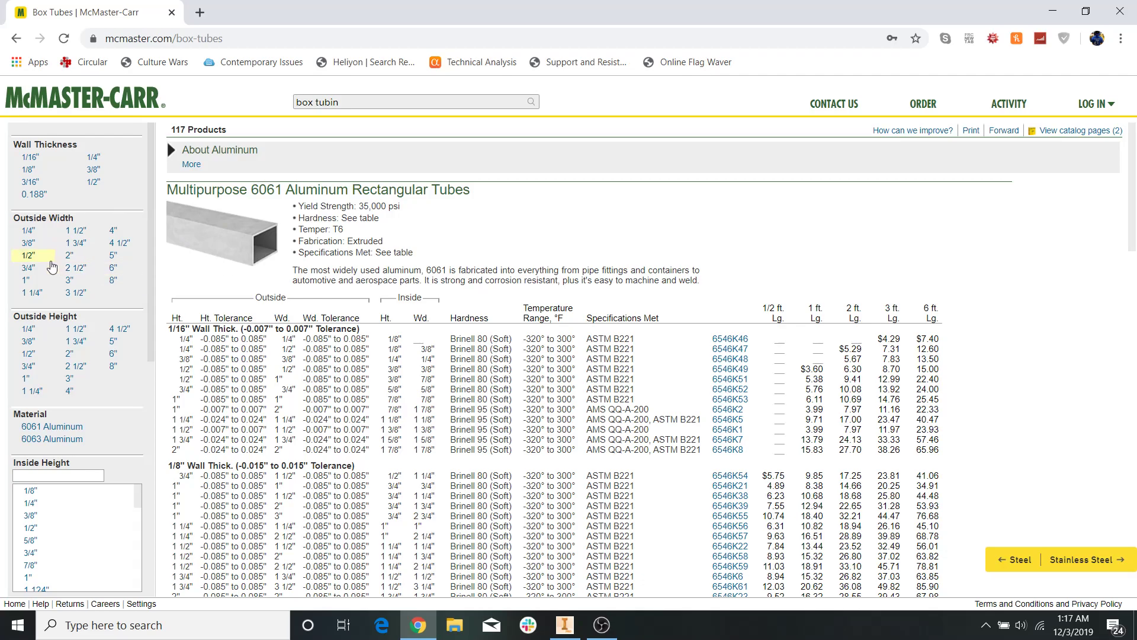
left_click(32, 257)
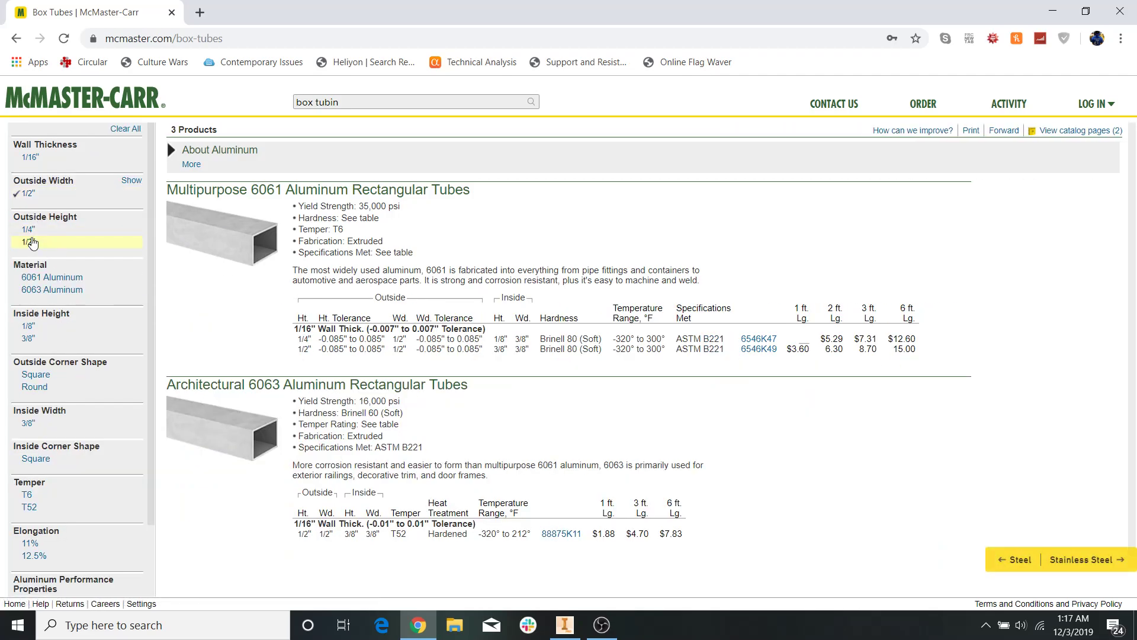
left_click(30, 242)
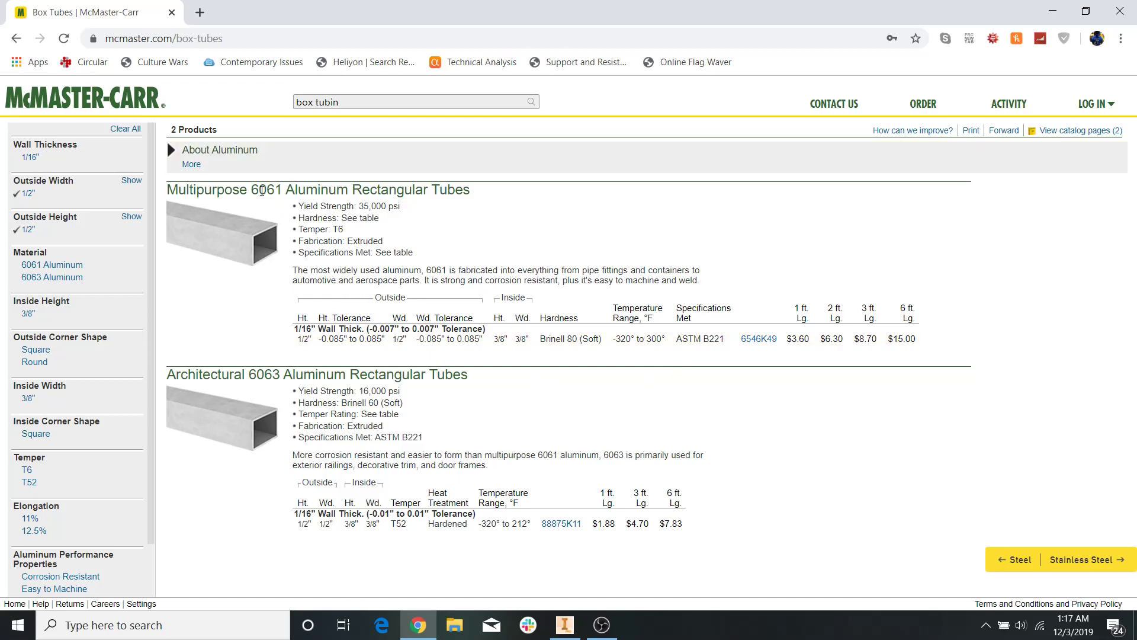
Compare the 6061 and 6063 tubes, open the product details of 6061 tube 6546K49, and check its wall thickness
left_click_drag(251, 190, 294, 189)
left_click_drag(245, 372, 262, 375)
left_click(755, 341)
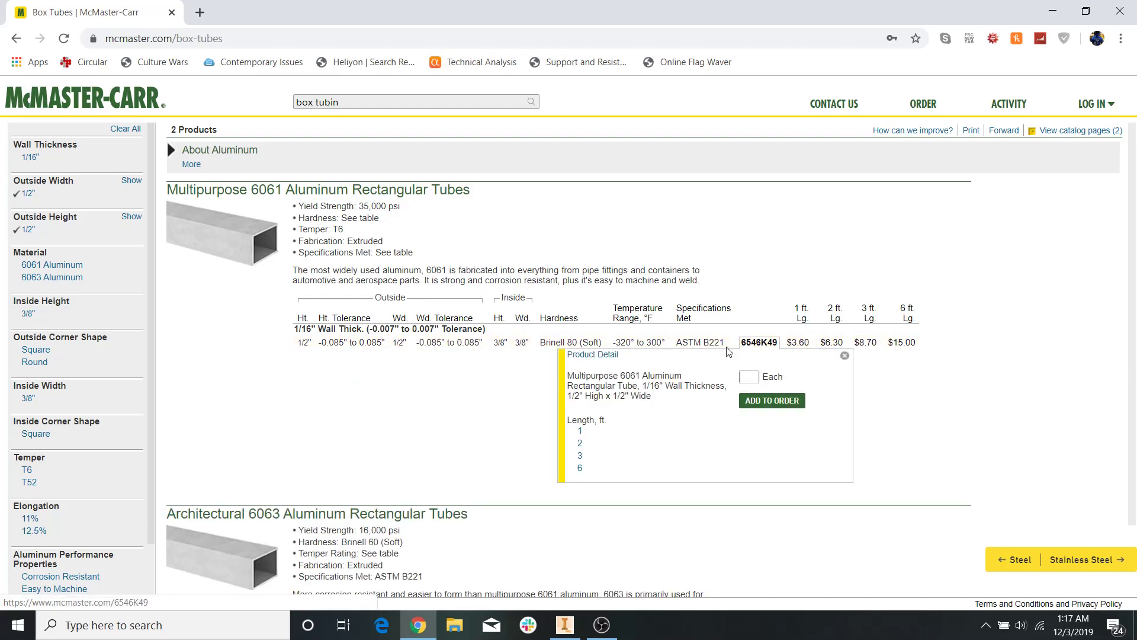
left_click(587, 354)
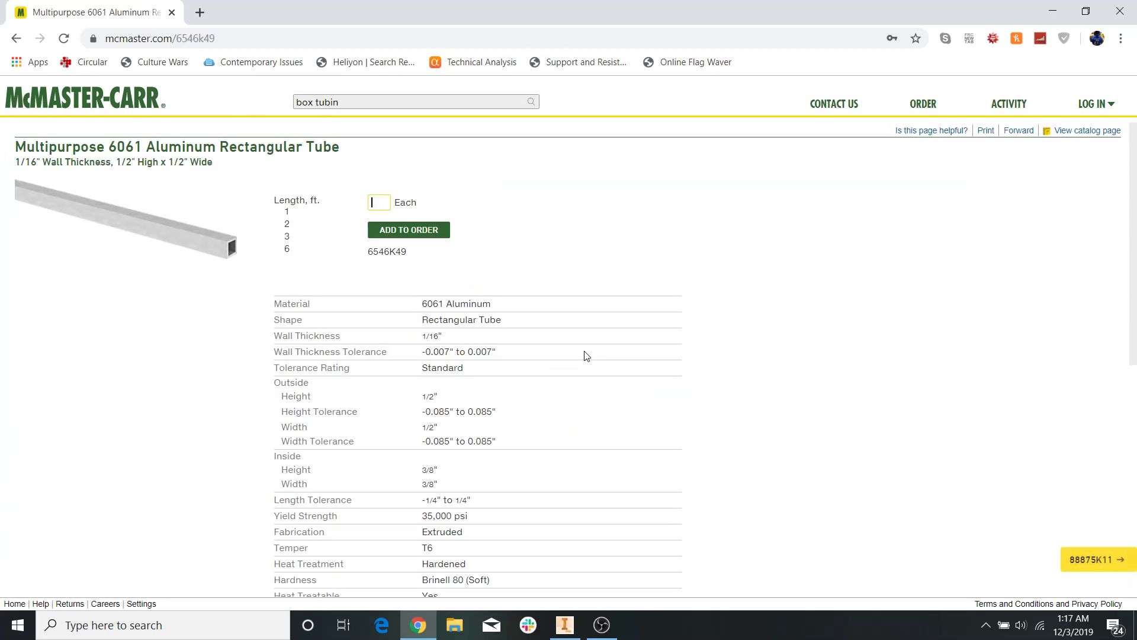
scroll(557, 350, "down", 2)
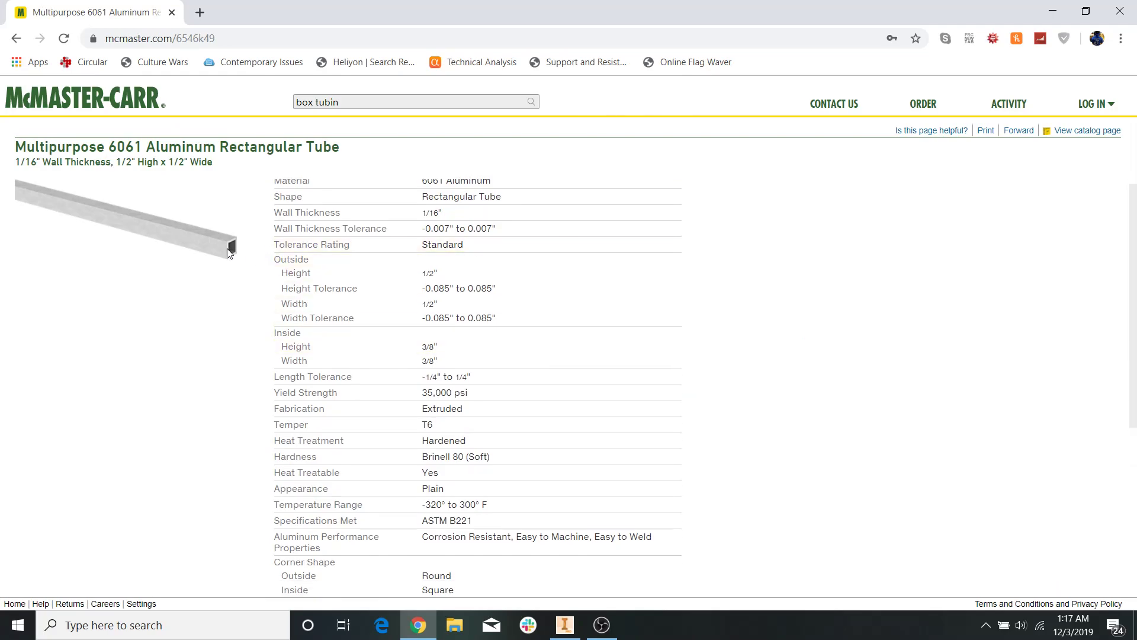
scroll(241, 259, "up", 2)
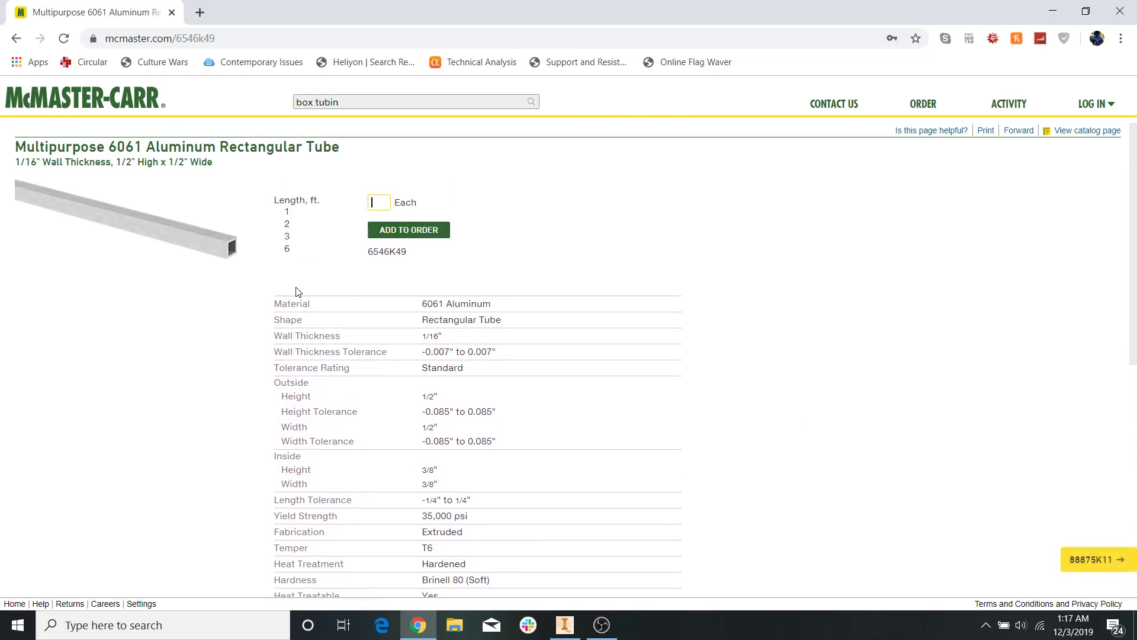
left_click_drag(280, 336, 466, 342)
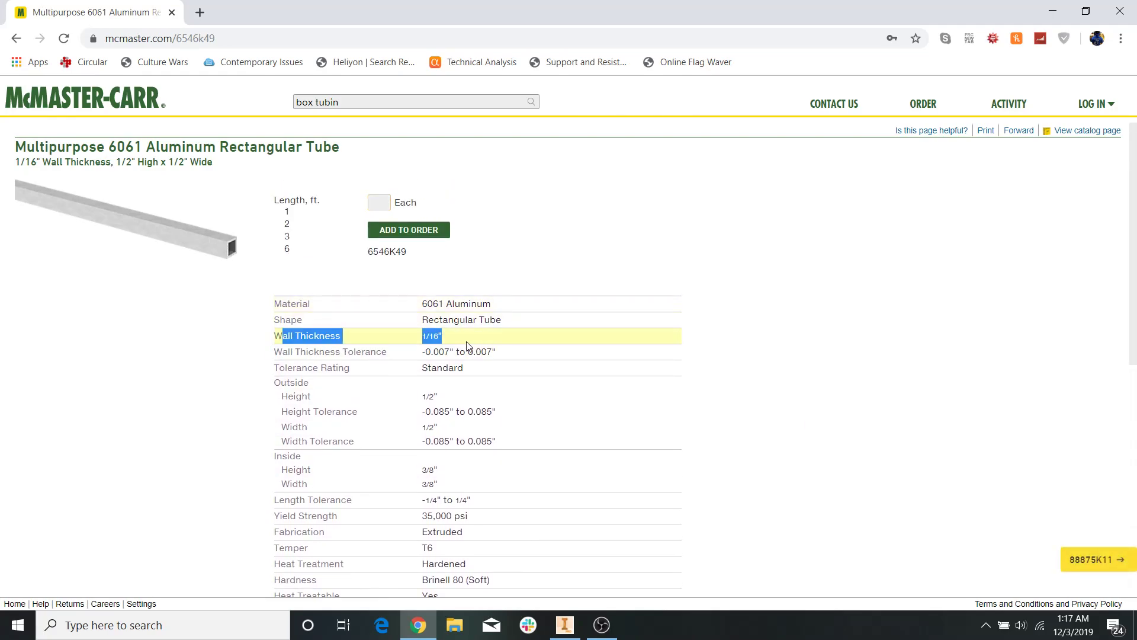
left_click(770, 335)
Switch back to Inventor and offset the square inward by 1/6 in
left_click(567, 624)
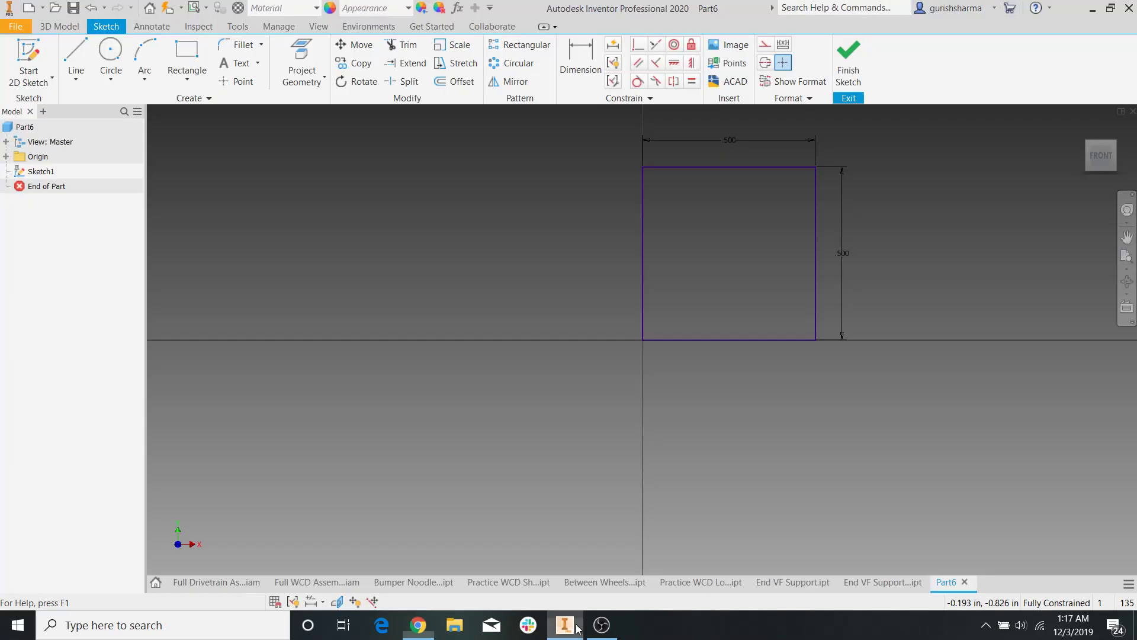
left_click(465, 81)
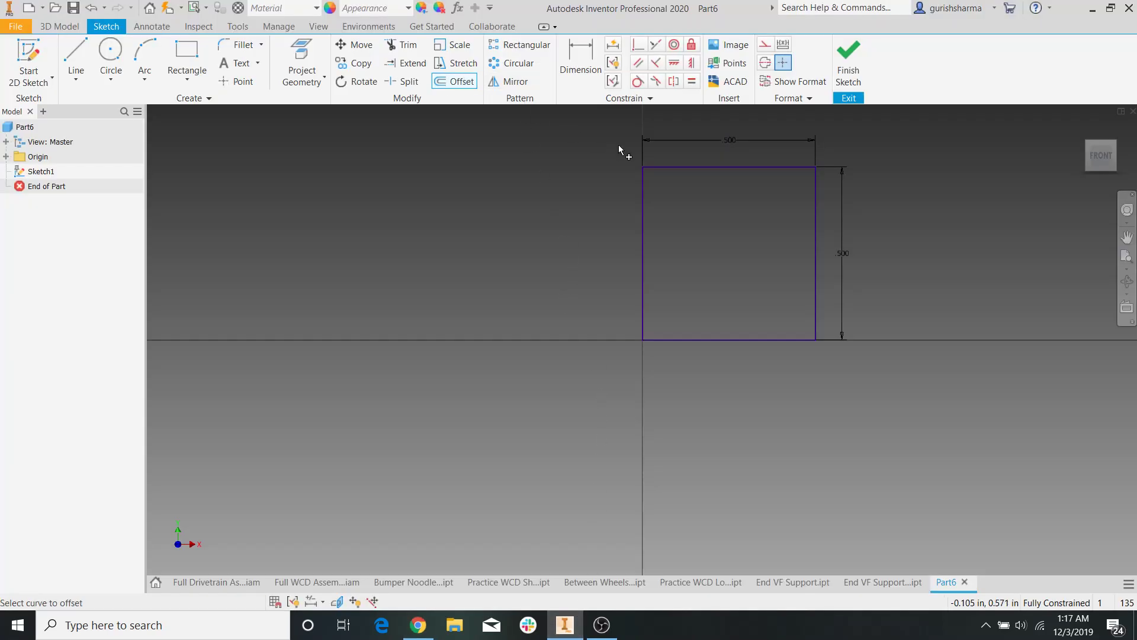
left_click(673, 168)
type("1/6")
key("Return")
key("Escape")
middle_click_drag(795, 197, 693, 225)
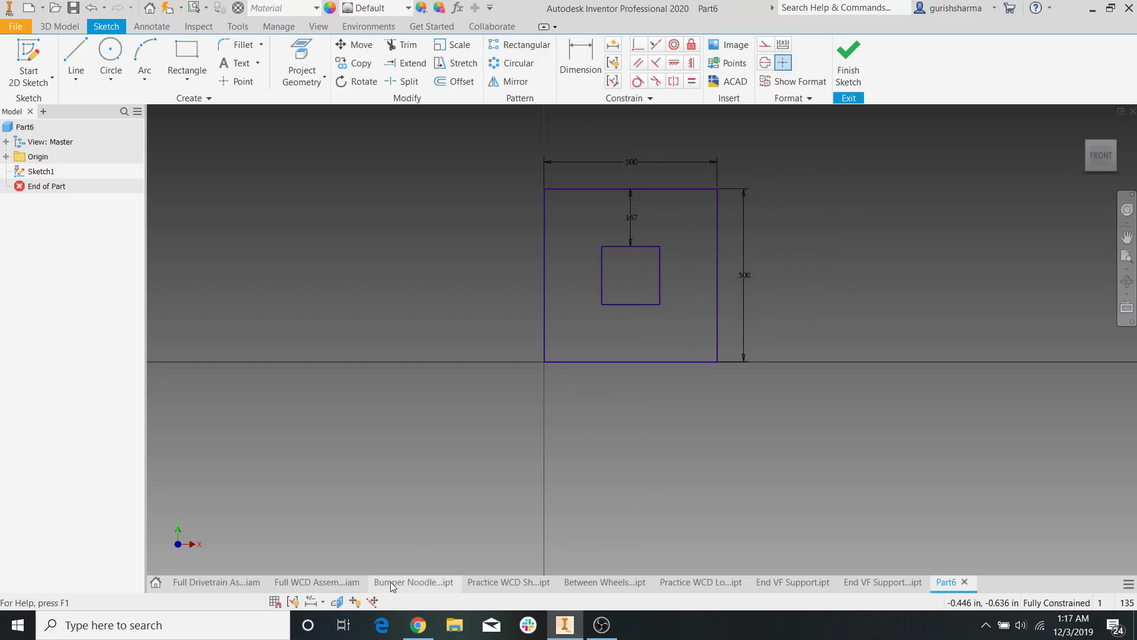
Recheck the tube's wall thickness on McMaster-Carr, set the sketch's offset dimension to 1/16 in, and finish the sketch
left_click(418, 625)
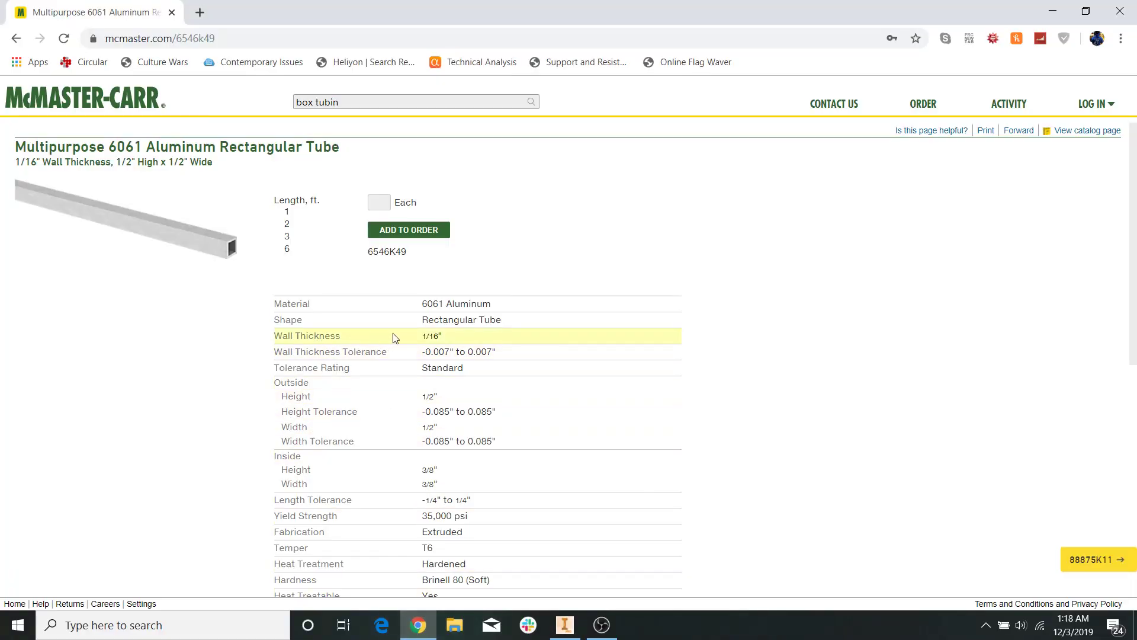
left_click(565, 625)
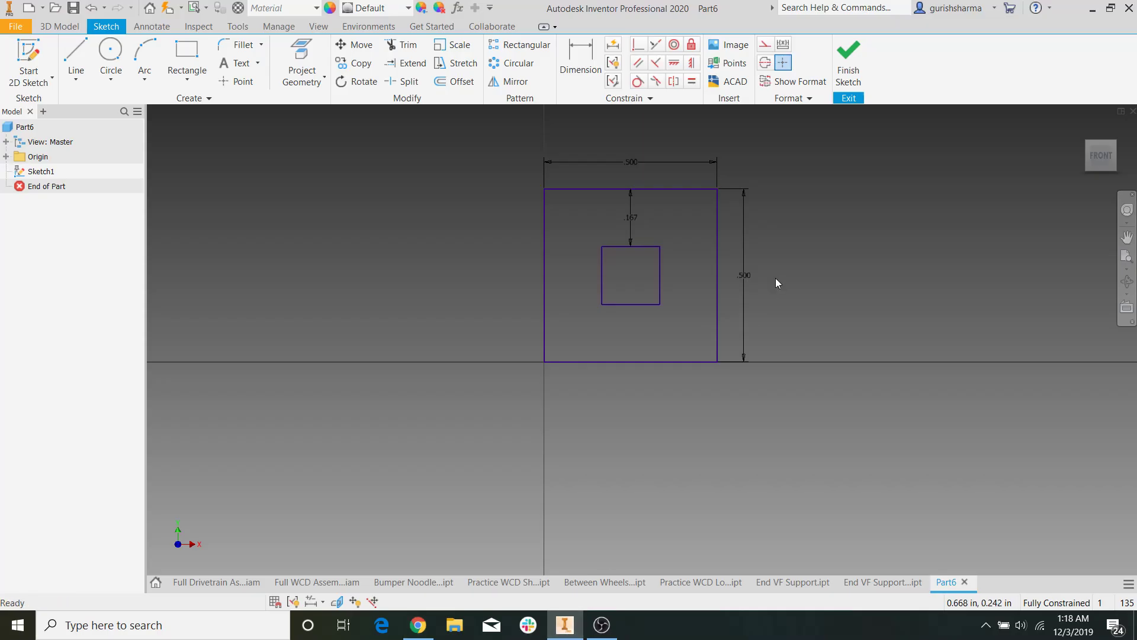
middle_click_drag(741, 315, 691, 377)
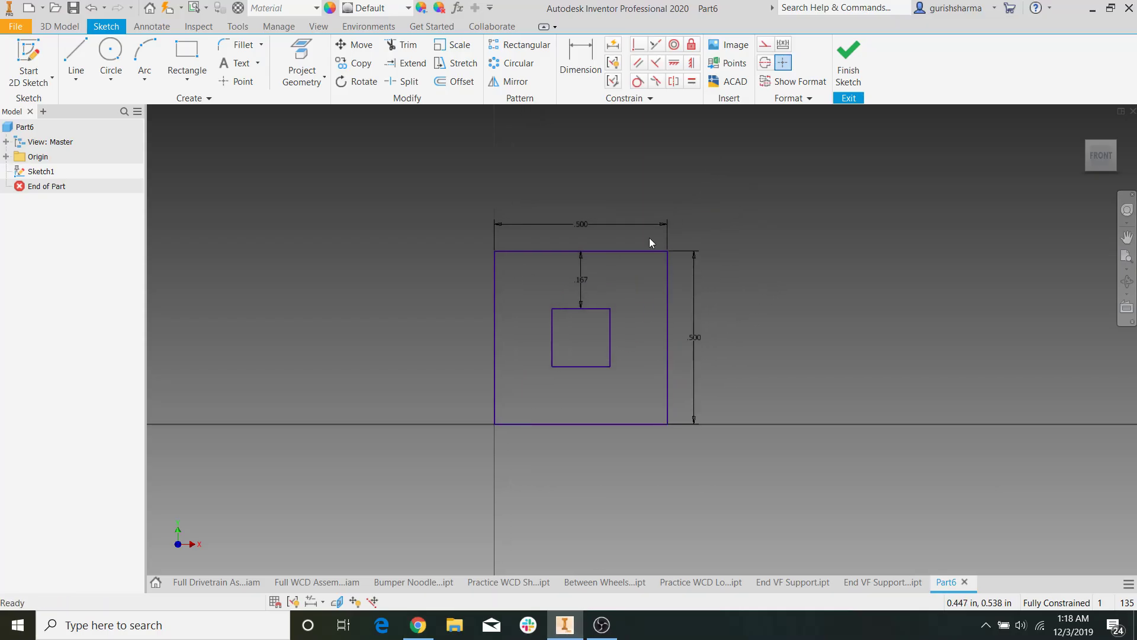
double_click(580, 277)
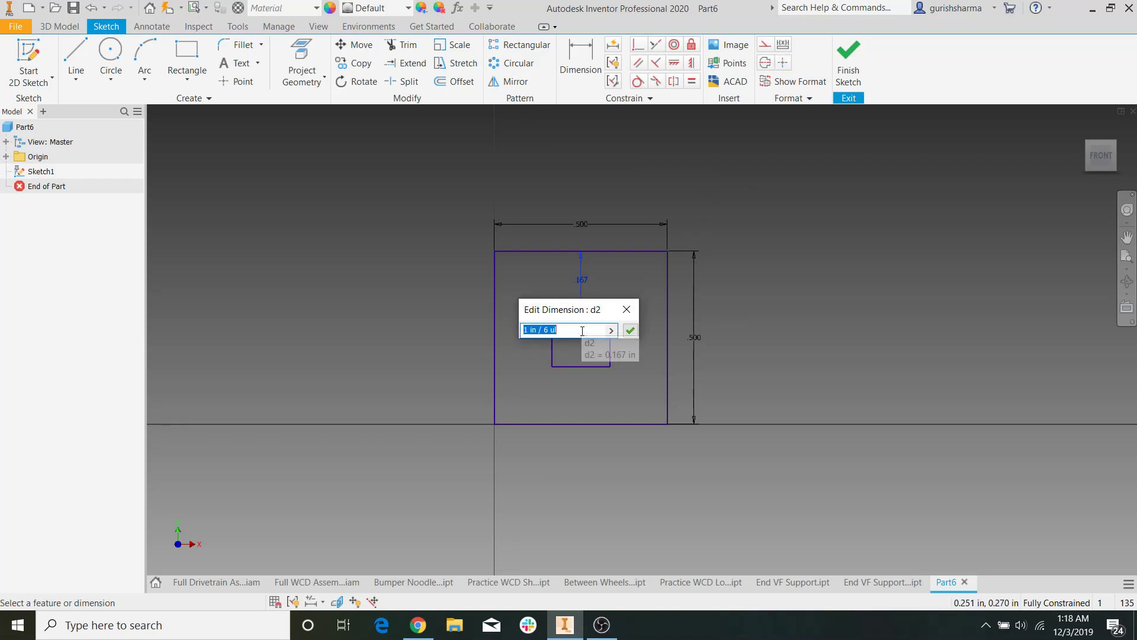
type("1/16")
key("Return")
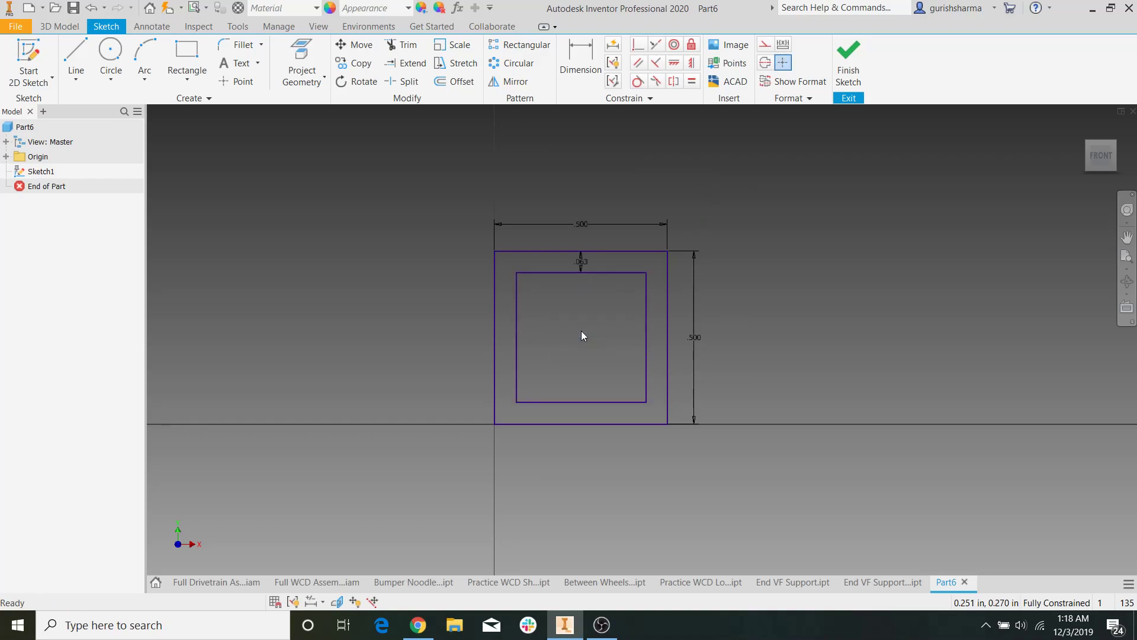
left_click(848, 68)
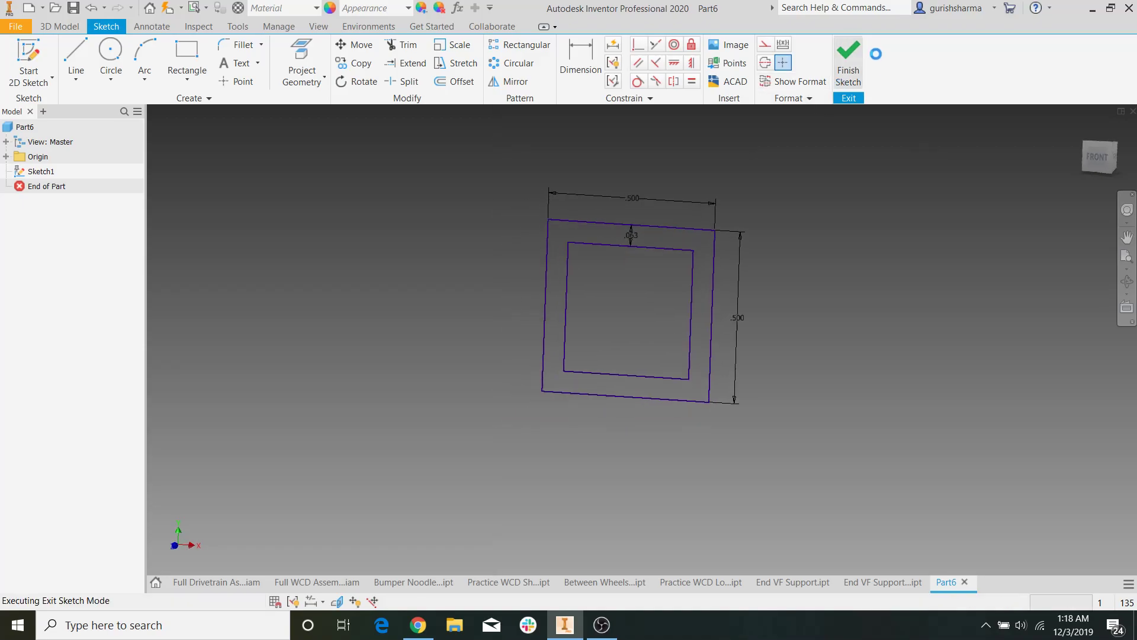
Measure the distance between the inner faces of the bumper's two end sections in the Full WCD Assembly
left_click(318, 582)
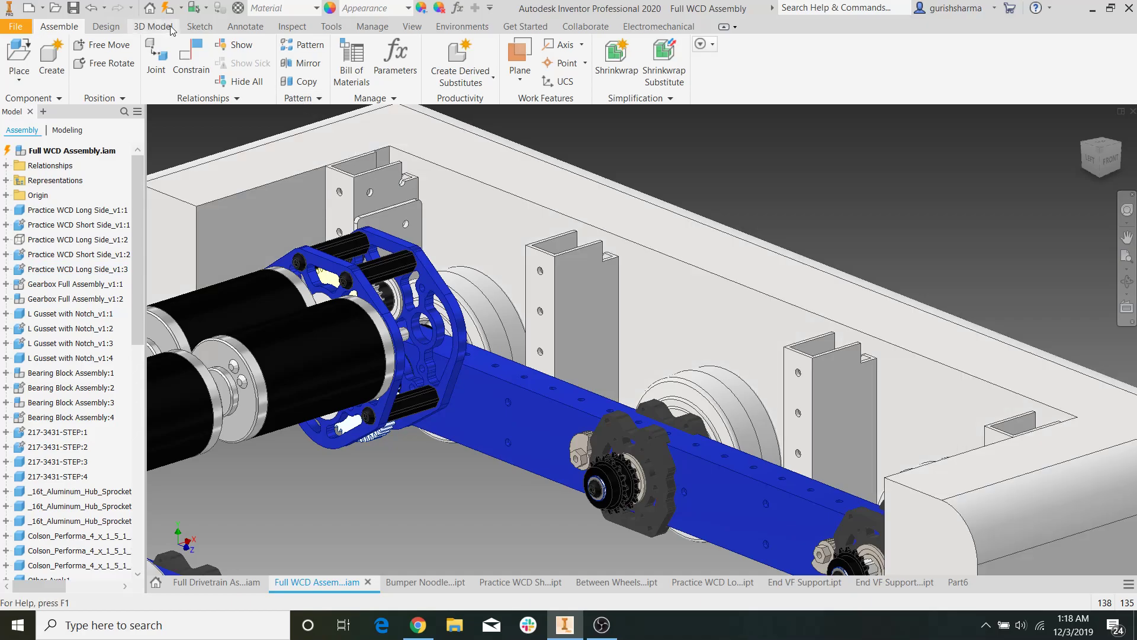
left_click(292, 26)
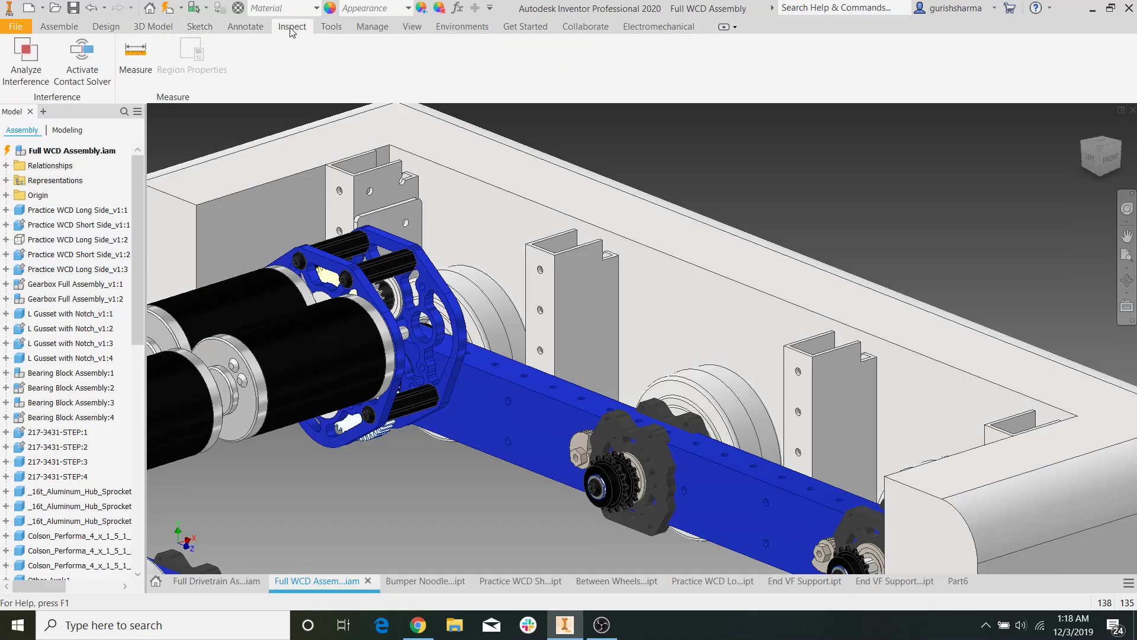
left_click(135, 59)
left_click(293, 200)
middle_click_drag(538, 252, 715, 272, "shift")
left_click(1002, 334)
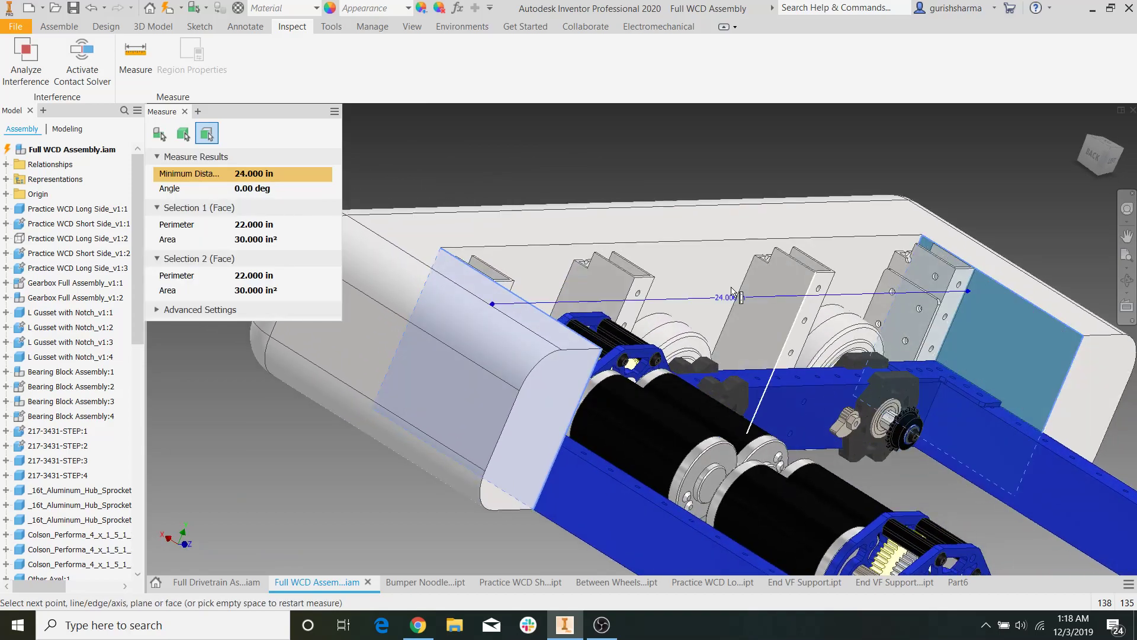
left_click(185, 111)
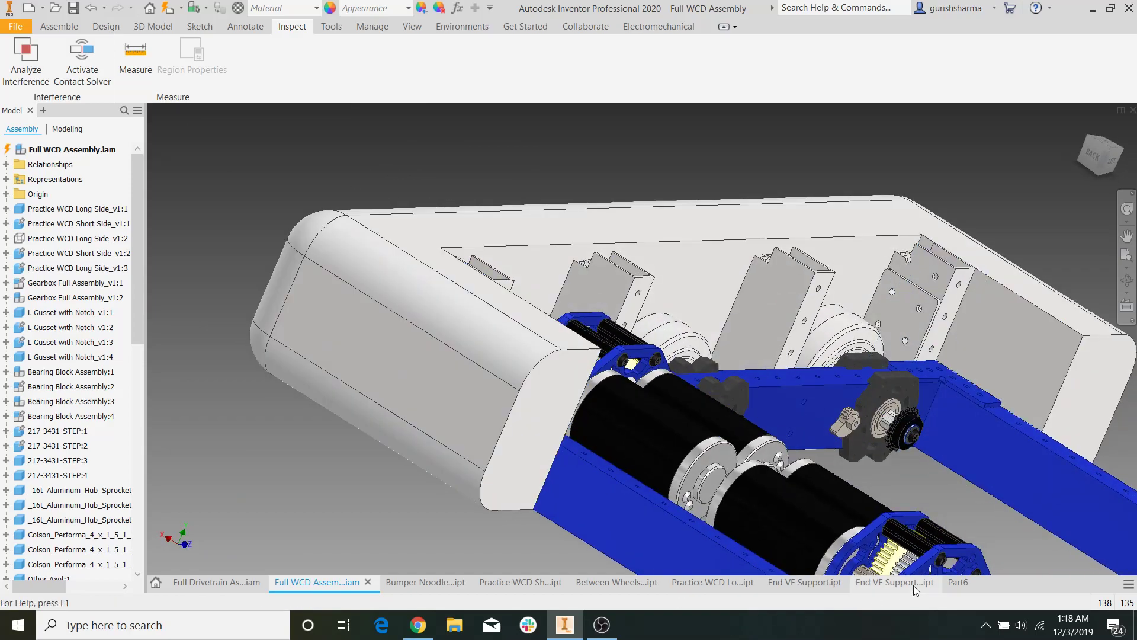
Return to Part6 and extrude only the wall region between the two squares into a hollow square tube
left_click(958, 582)
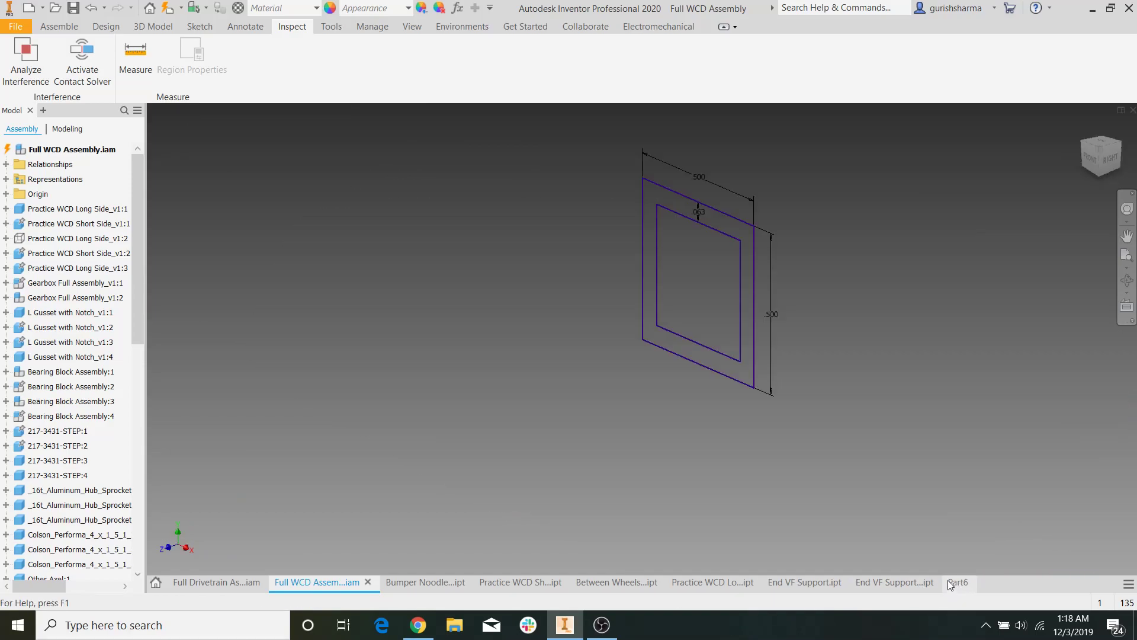
left_click(688, 200)
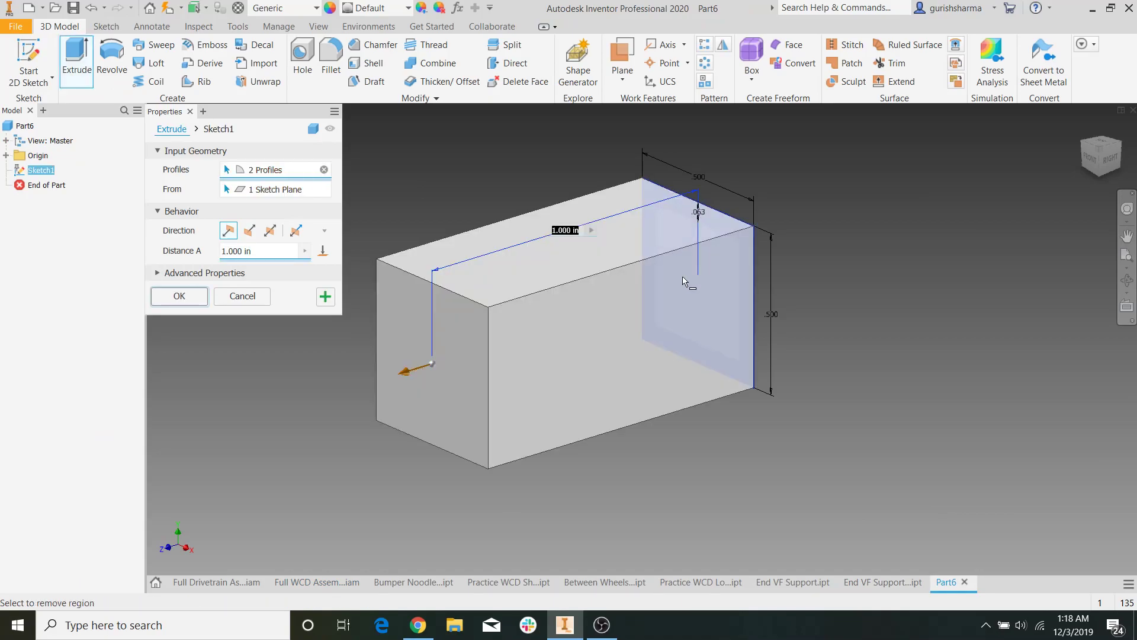
left_click(693, 311)
left_click(252, 249)
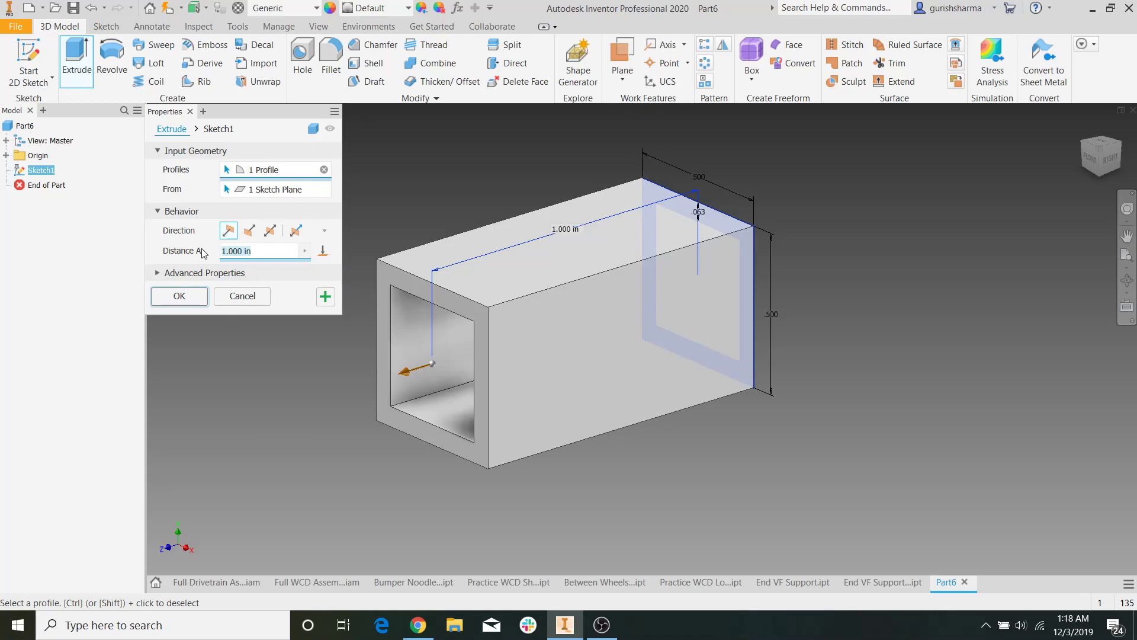
left_click(194, 299)
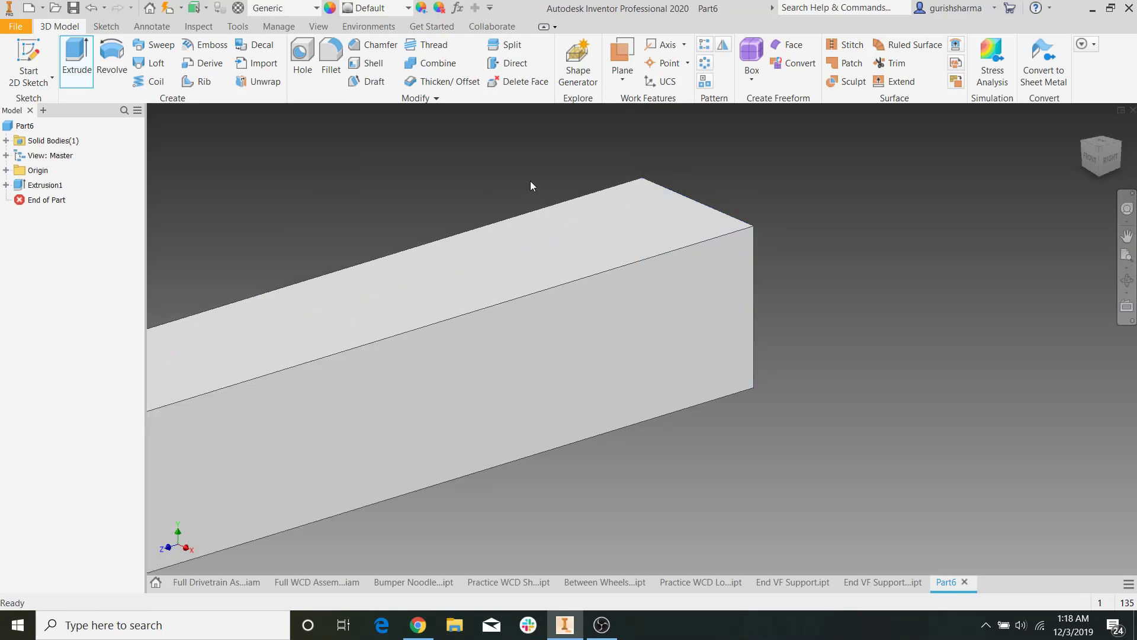
Save the tube part as Bumper Rail in the Bumper folder and show its full length
left_click(72, 8)
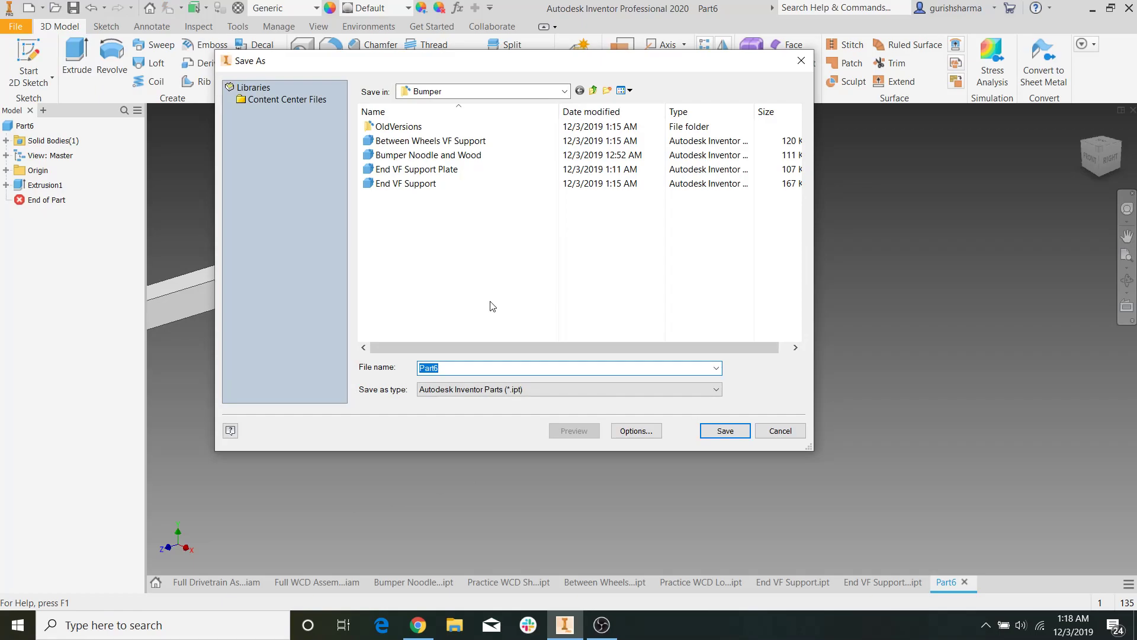
type("Bumper Rail")
left_click(740, 432)
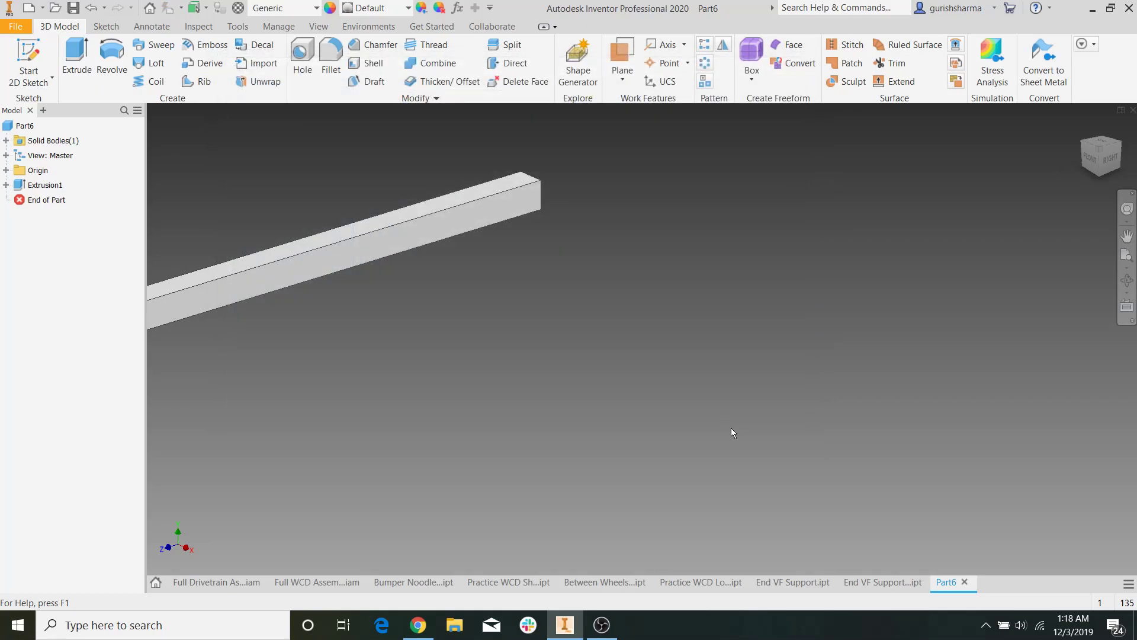
key("F6")
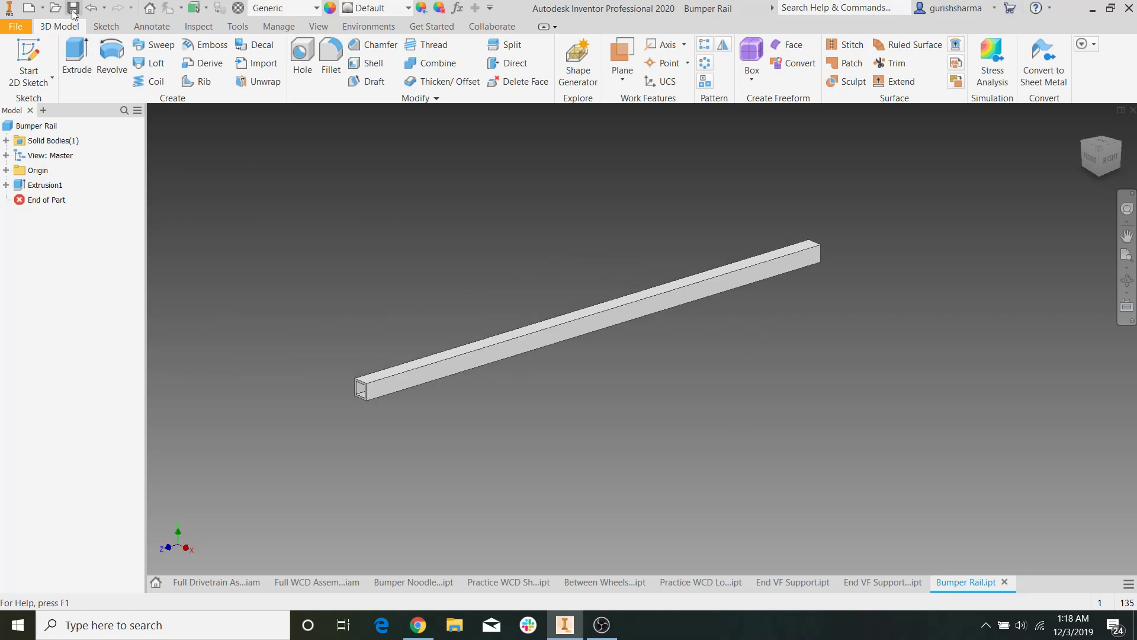
Place one Bumper Rail component in the Full WCD Assembly near the bumper uprights
left_click(317, 582)
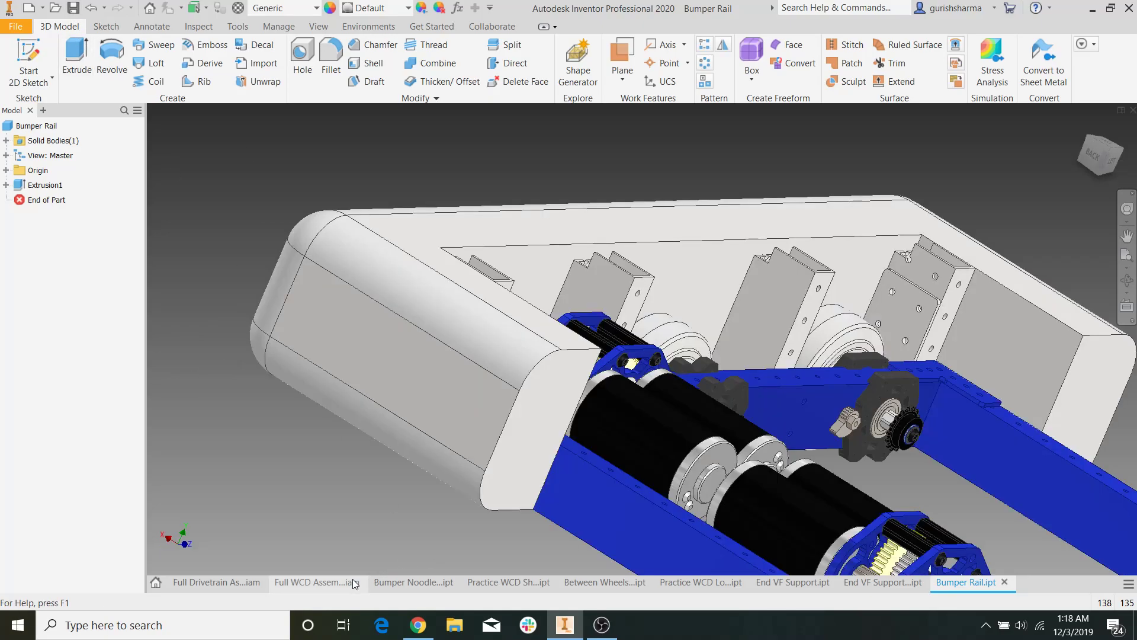
middle_click_drag(671, 286, 540, 271, "shift")
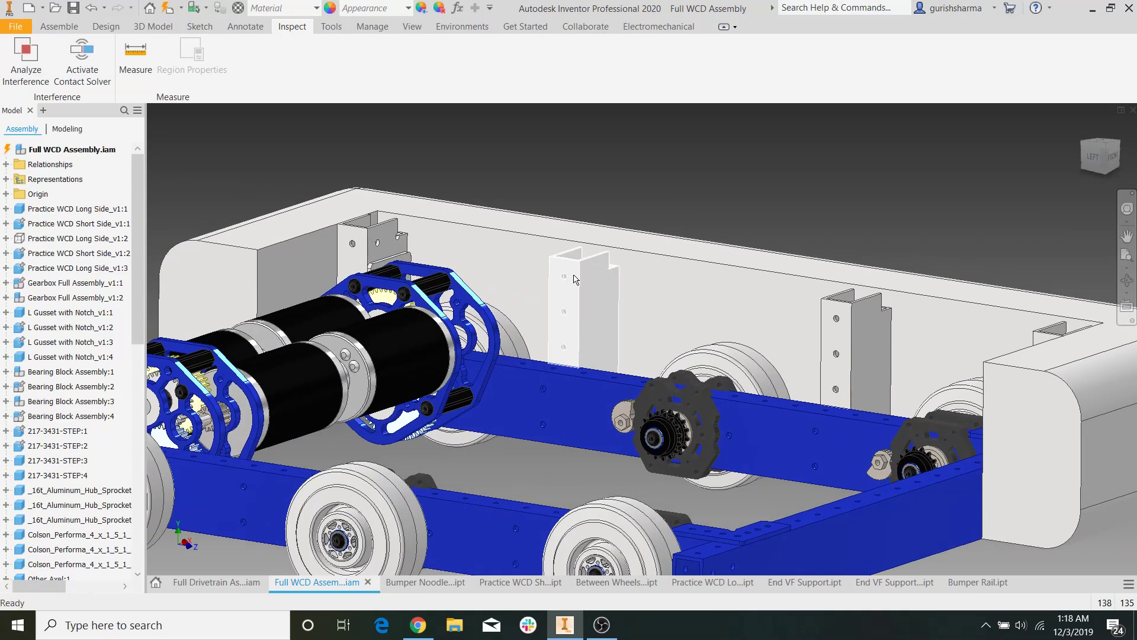
scroll(580, 283, "down", 3)
scroll(555, 278, "down", 4)
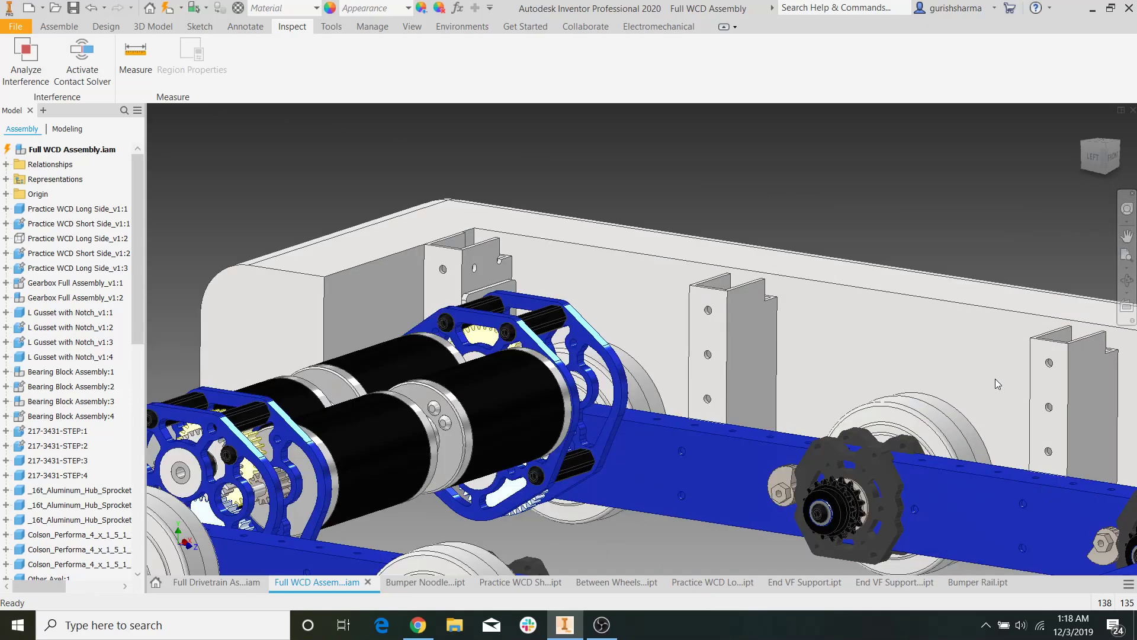
left_click(59, 26)
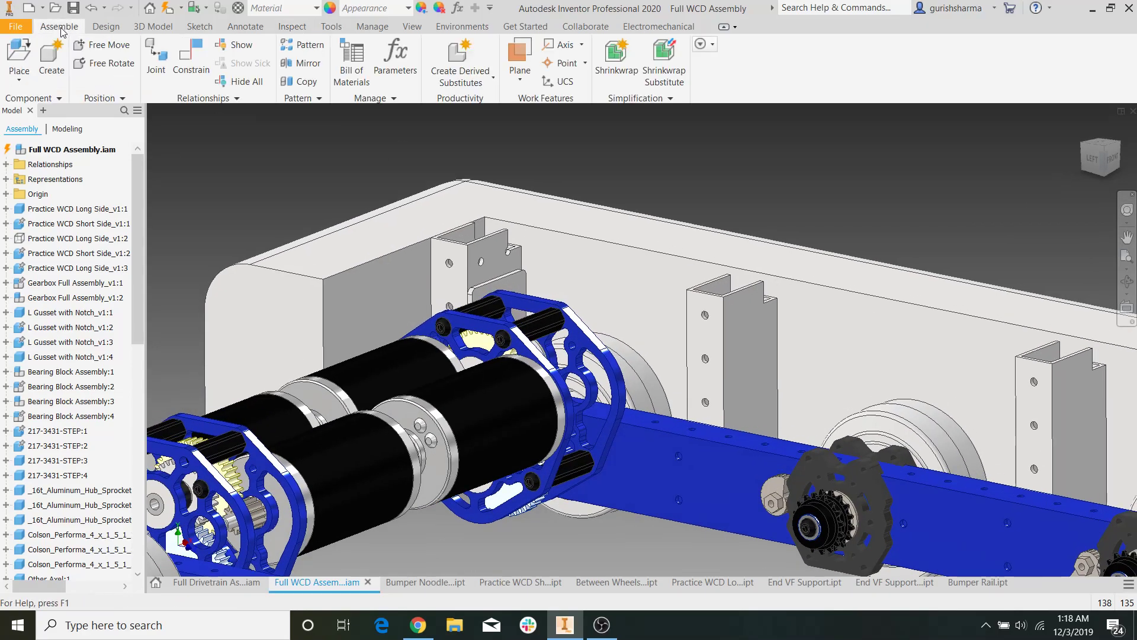
left_click(21, 47)
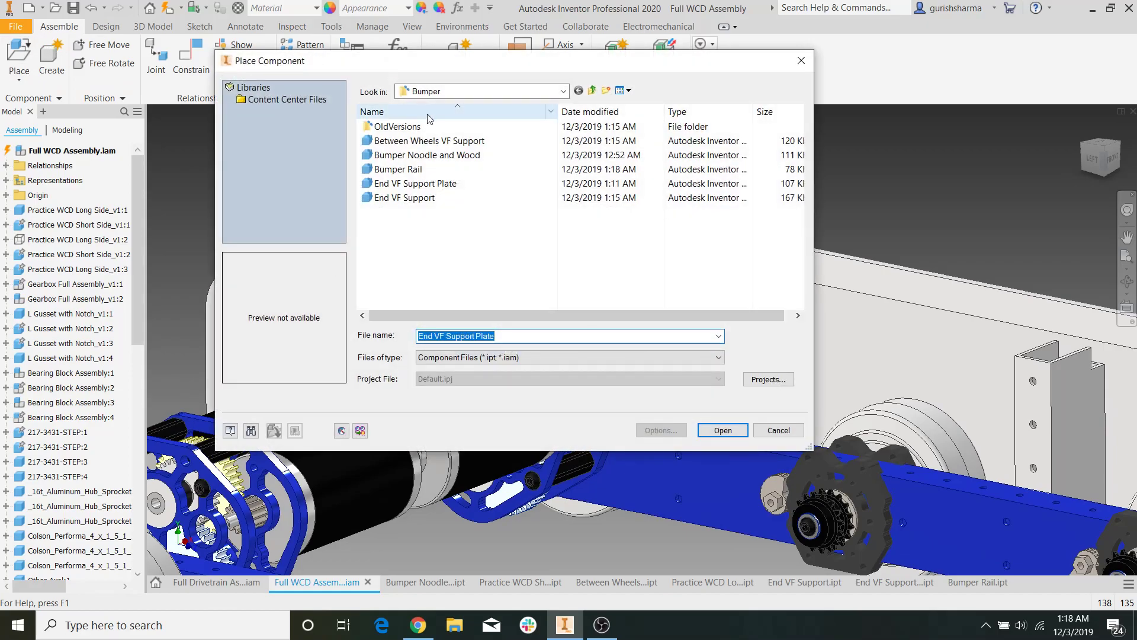
left_click(452, 142)
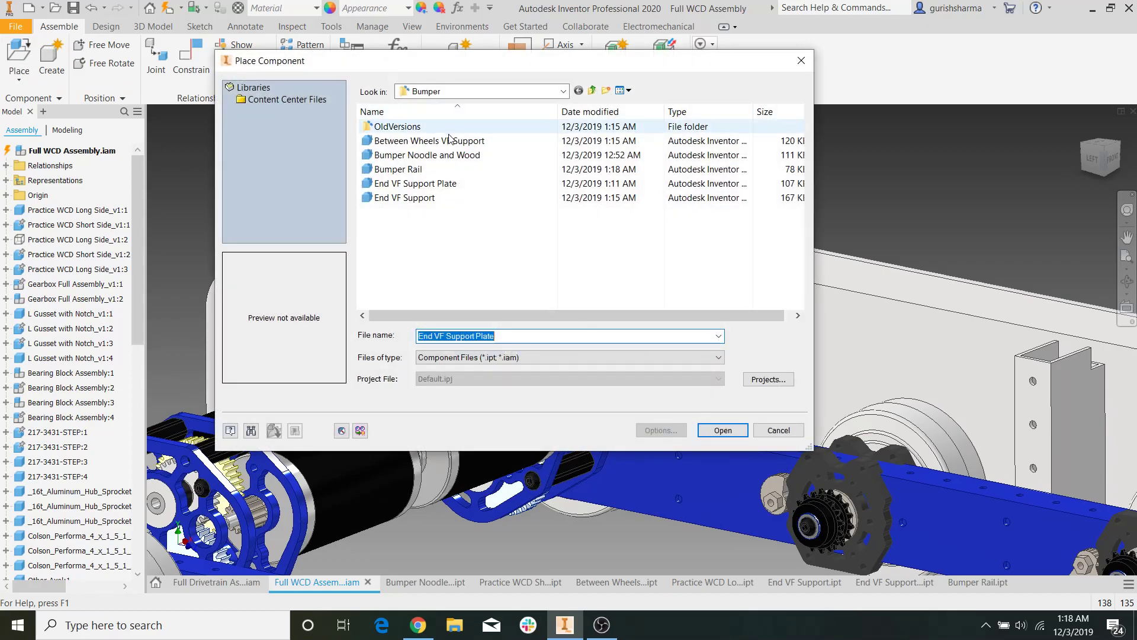
left_click(442, 169)
left_click(722, 433)
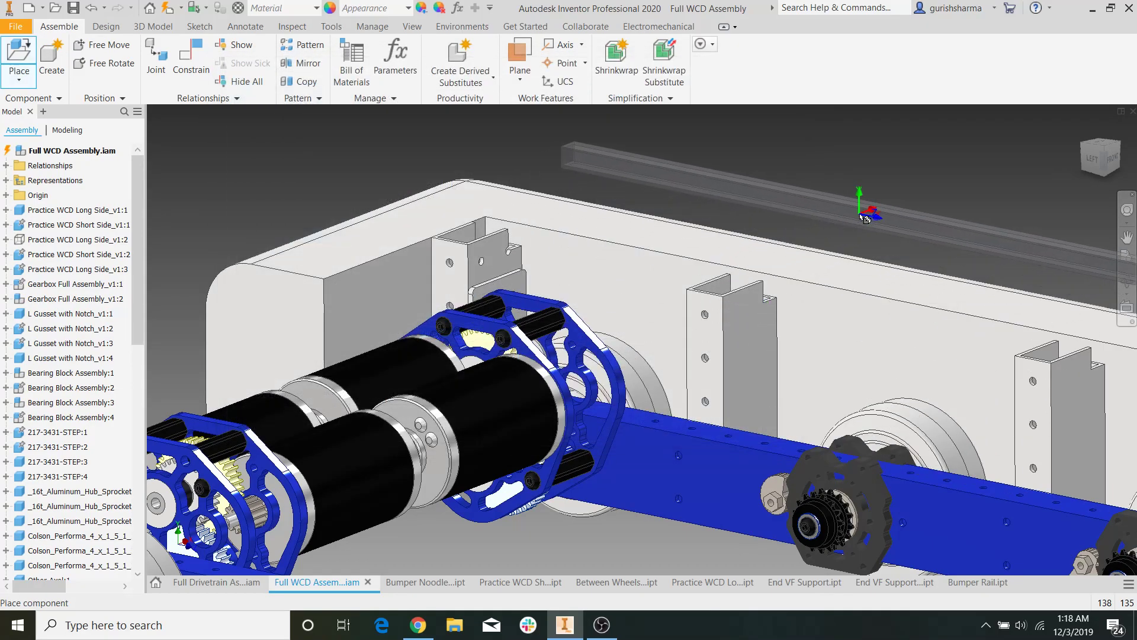
scroll(864, 212, "up", 3)
middle_click_drag(864, 212, 751, 256)
left_click(760, 234)
key("Escape")
Open the placed rail part, set its extrusion distance to 24 in, and save it
middle_click_drag(802, 314, 828, 310)
scroll(828, 314, "down", 3)
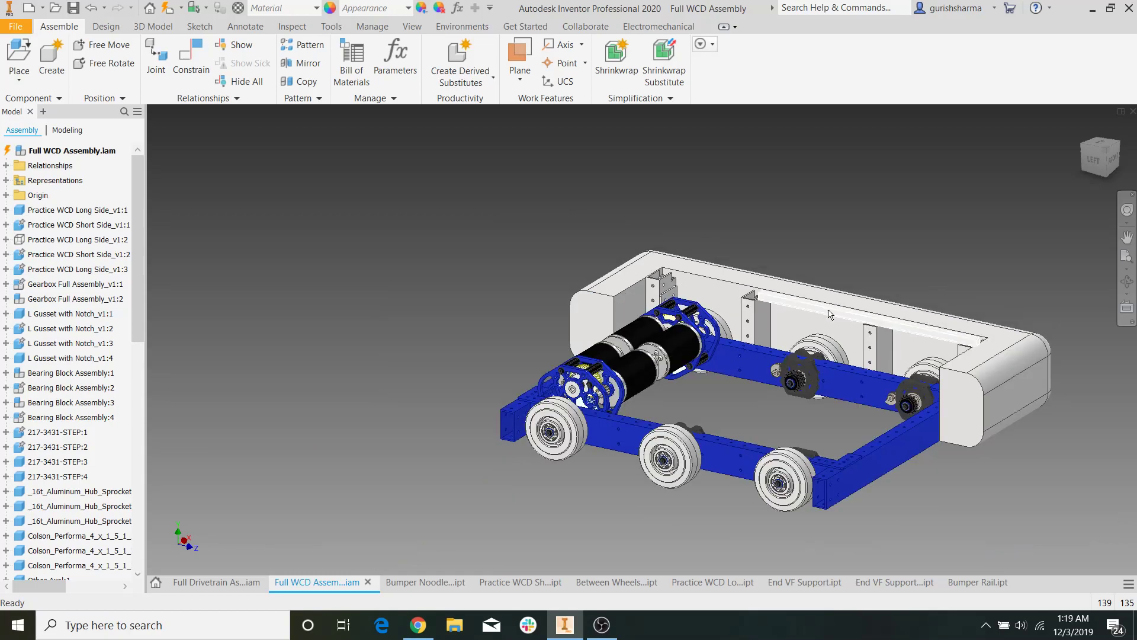
right_click(890, 324)
left_click(890, 184)
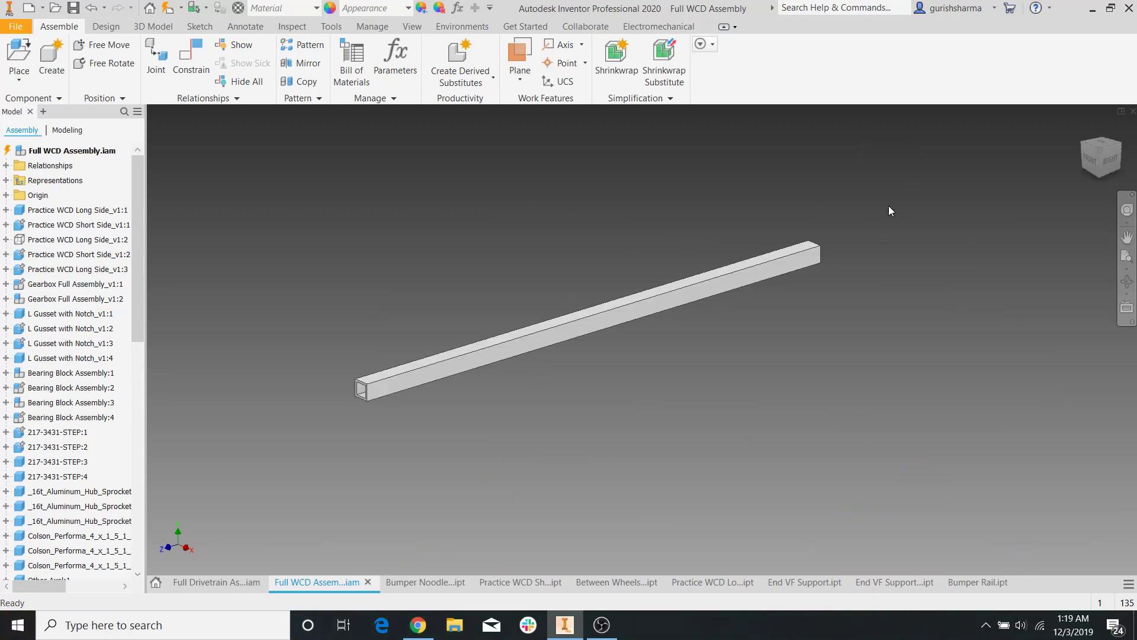
double_click(46, 188)
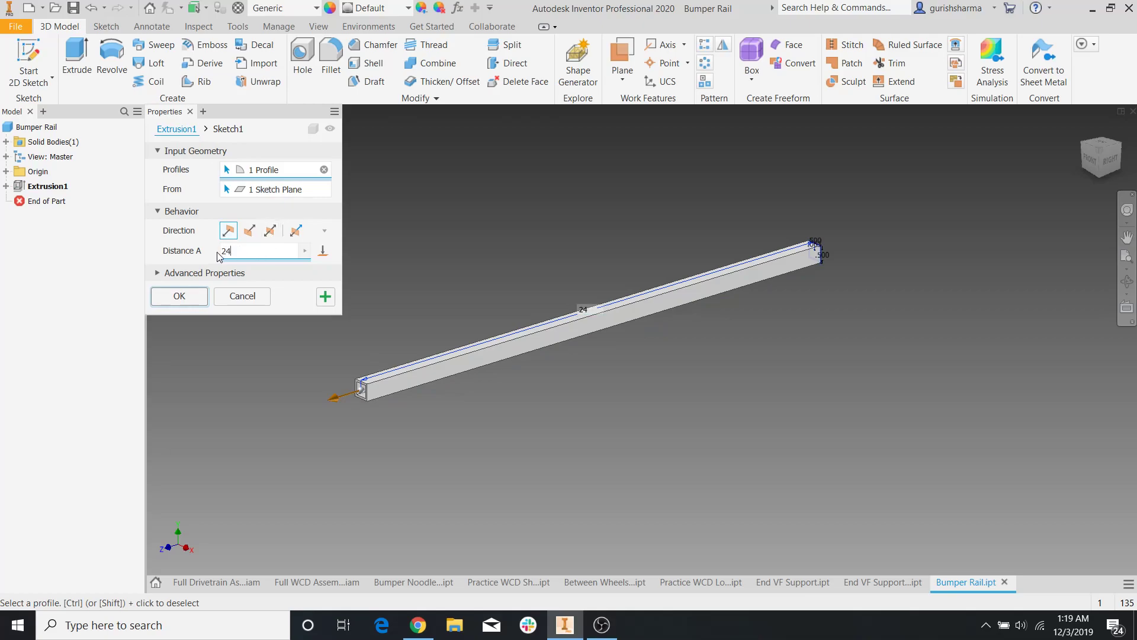
left_click(180, 296)
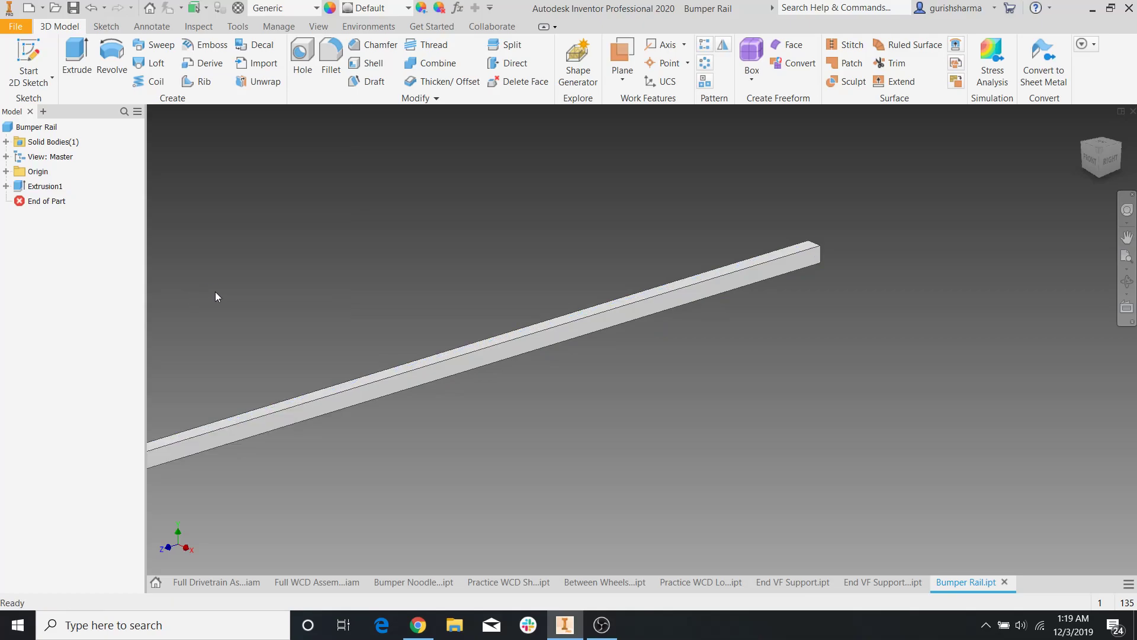
left_click(74, 7)
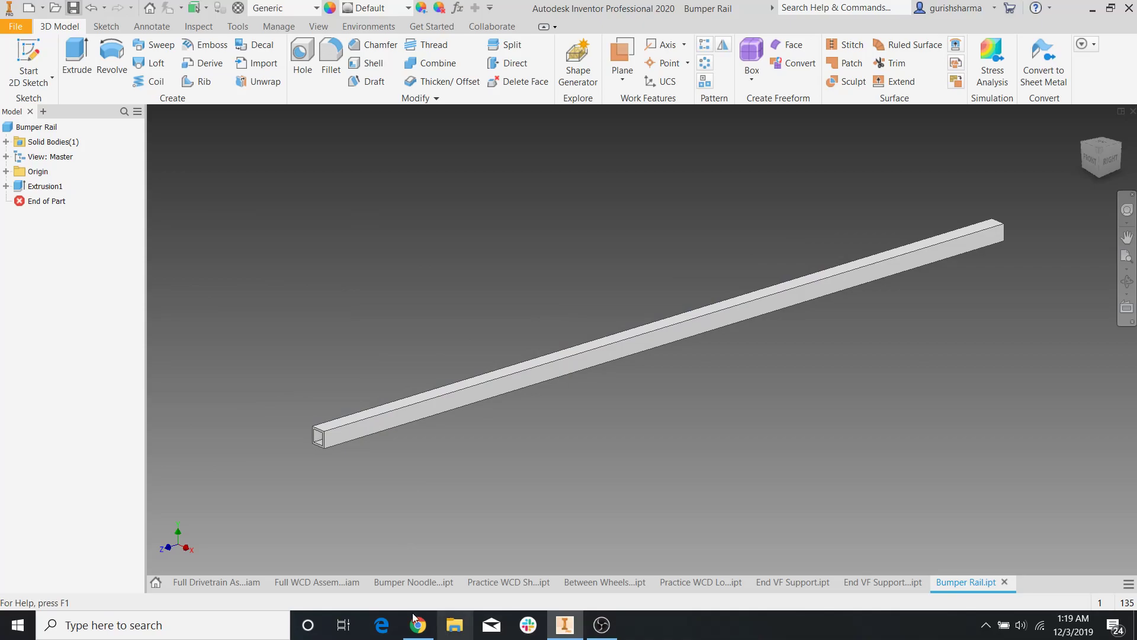
In the Full WCD Assembly, mate a long side face of the rail to the upright's vertical notch face with 0 in offset
left_click(346, 583)
middle_click_drag(927, 306, 415, 305, "shift")
left_click(198, 72)
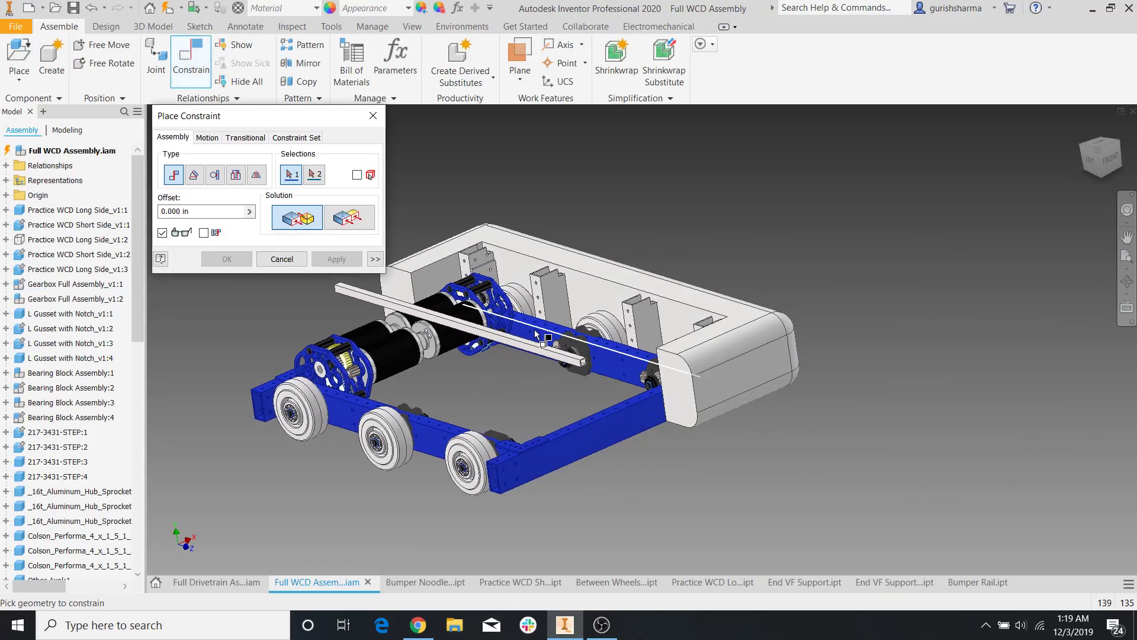
scroll(538, 357, "down", 5)
left_click(538, 357)
scroll(634, 339, "up", 6)
middle_click_drag(888, 346, 436, 360, "shift")
scroll(788, 248, "down", 6)
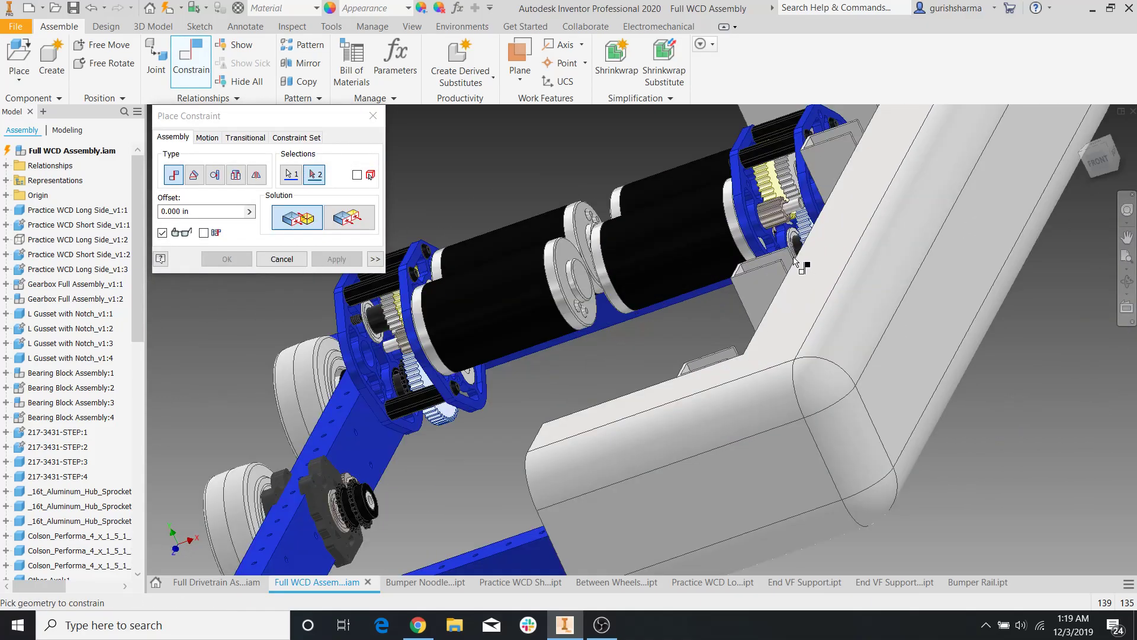
left_click(787, 249)
scroll(784, 239, "up", 3)
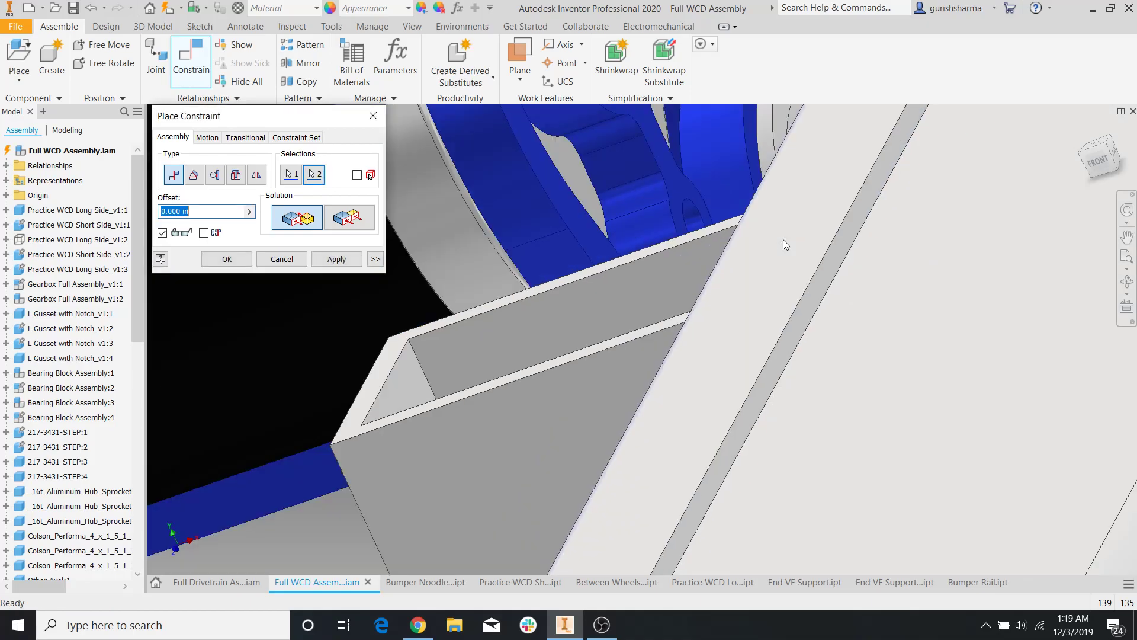
left_click(337, 259)
Mate the rail's end face to the inner face of the bumper's end section with 0 in offset
scroll(754, 391, "down", 3)
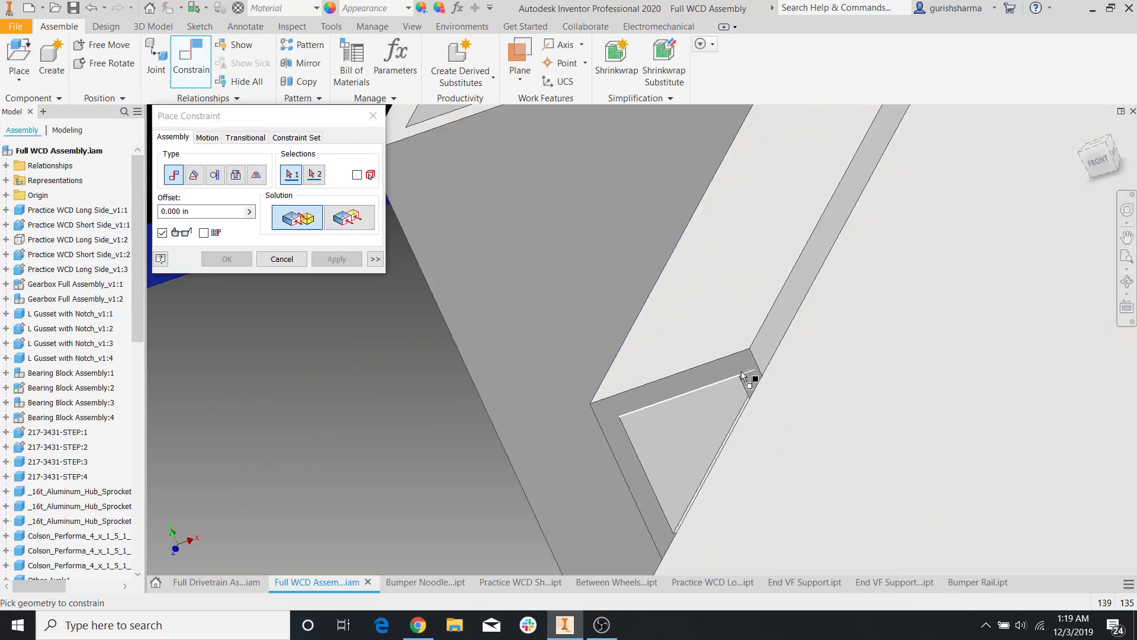
scroll(693, 353, "up", 8)
middle_click_drag(682, 363, 812, 409, "shift")
middle_click_drag(443, 371, 904, 446)
middle_click_drag(562, 349, 869, 458)
middle_click_drag(787, 436, 701, 273, "shift")
middle_click_drag(367, 285, 702, 409)
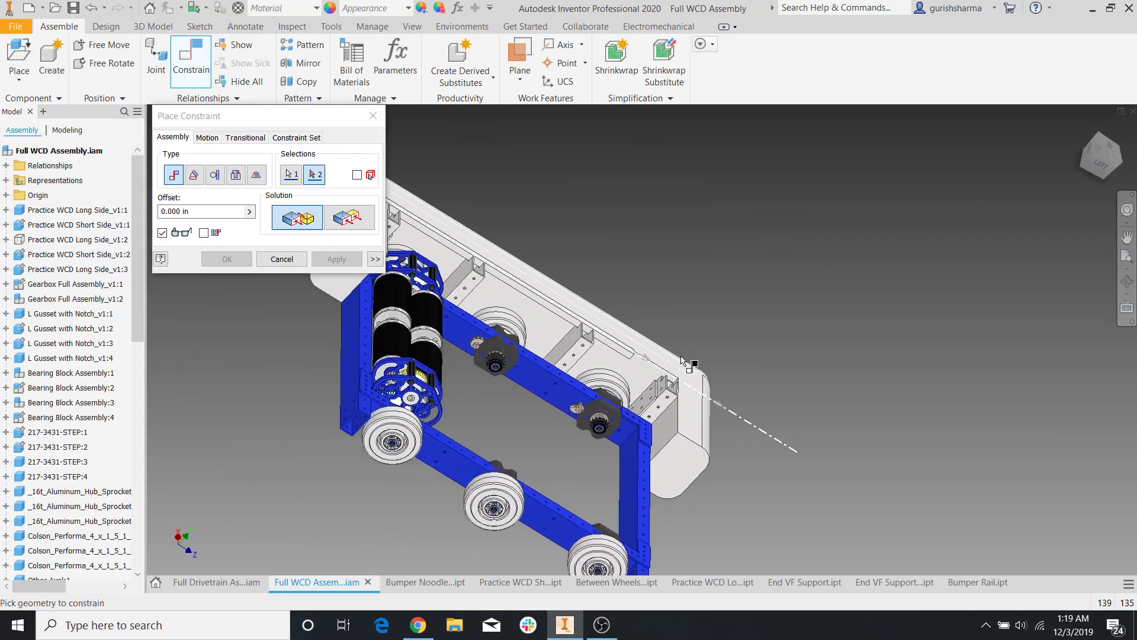
scroll(692, 364, "down", 6)
left_click(757, 343)
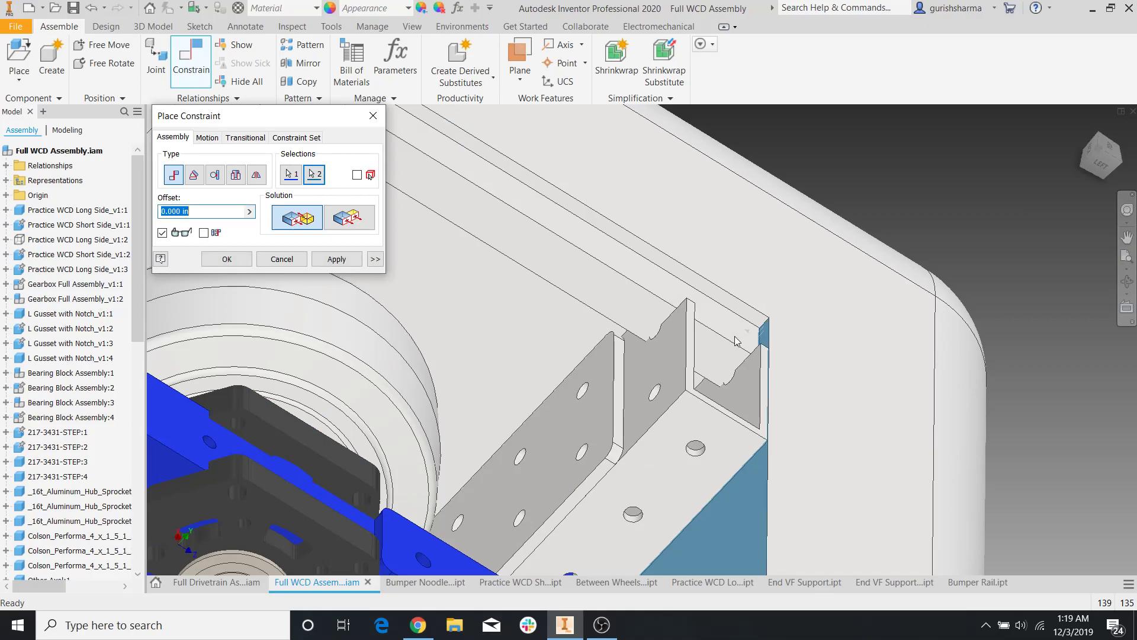
left_click(350, 260)
left_click(373, 116)
Pull the bumper rail away from the uprights so its underside is accessible
scroll(720, 296, "up", 6)
middle_click_drag(720, 297, 521, 442, "shift")
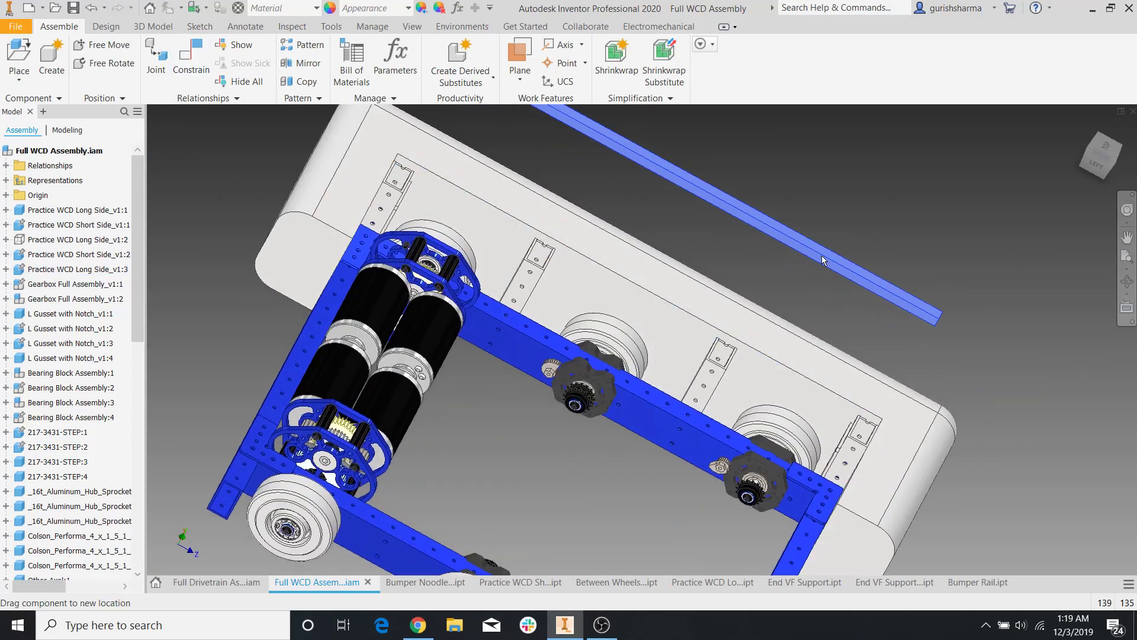
left_click(790, 269)
Mate the rail's underside to the horizontal notch face of an upright with 0 in offset and inspect the fit
middle_click_drag(830, 303, 602, 267, "shift")
scroll(602, 267, "down", 4)
left_click(190, 59)
scroll(807, 195, "down", 5)
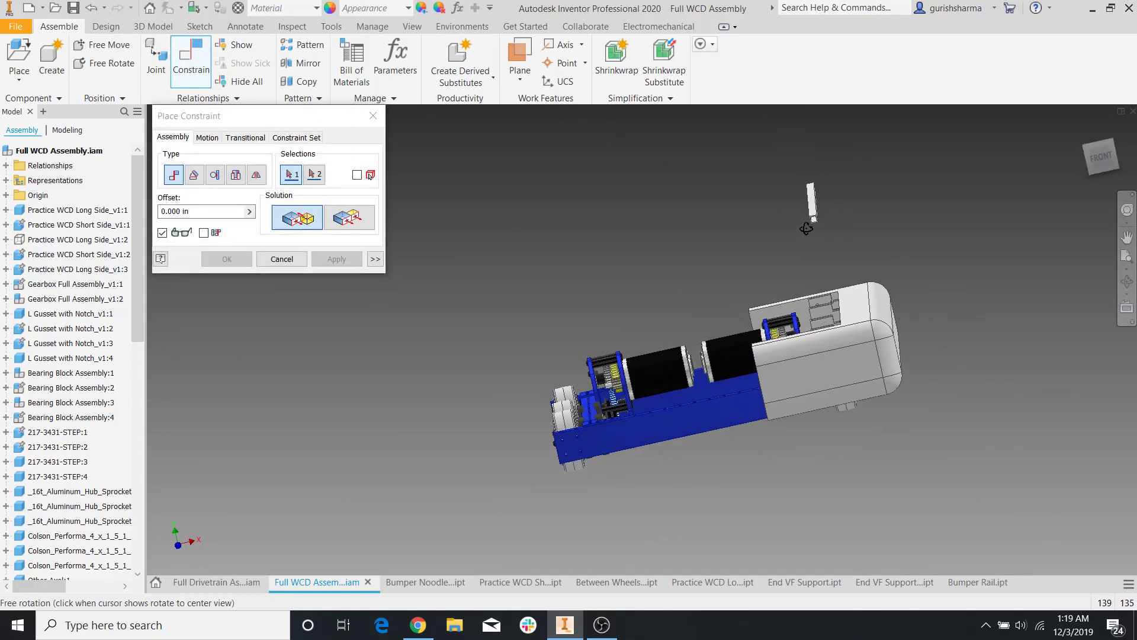
scroll(793, 215, "down", 5)
left_click(727, 232)
scroll(727, 232, "up", 5)
middle_click_drag(746, 243, 783, 366, "shift")
scroll(785, 370, "up", 8)
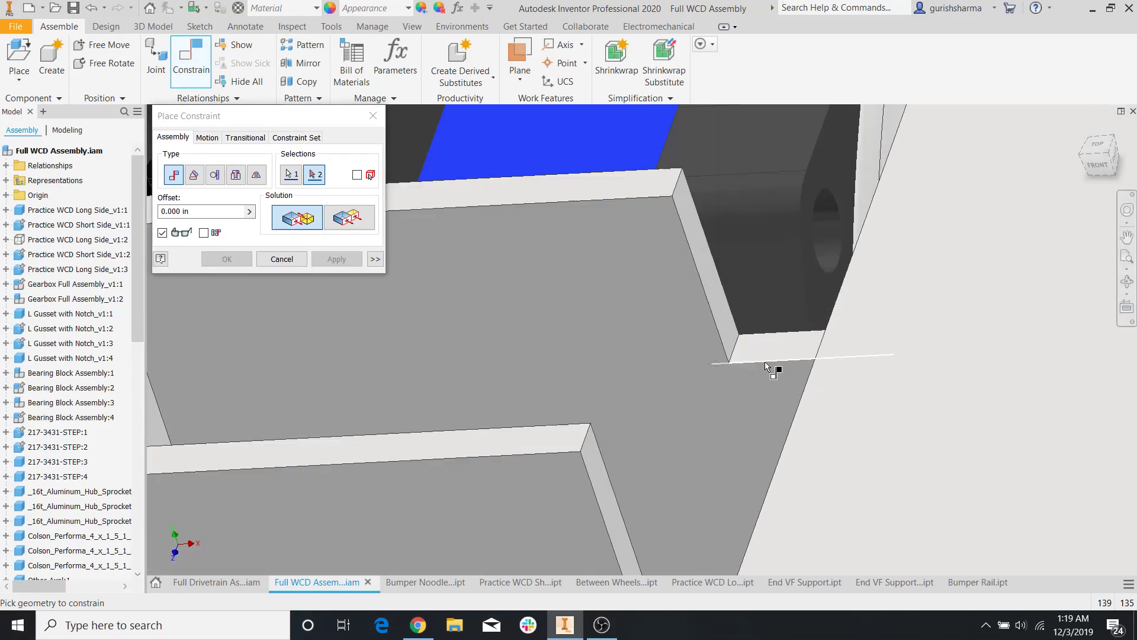
left_click(771, 354)
left_click(332, 264)
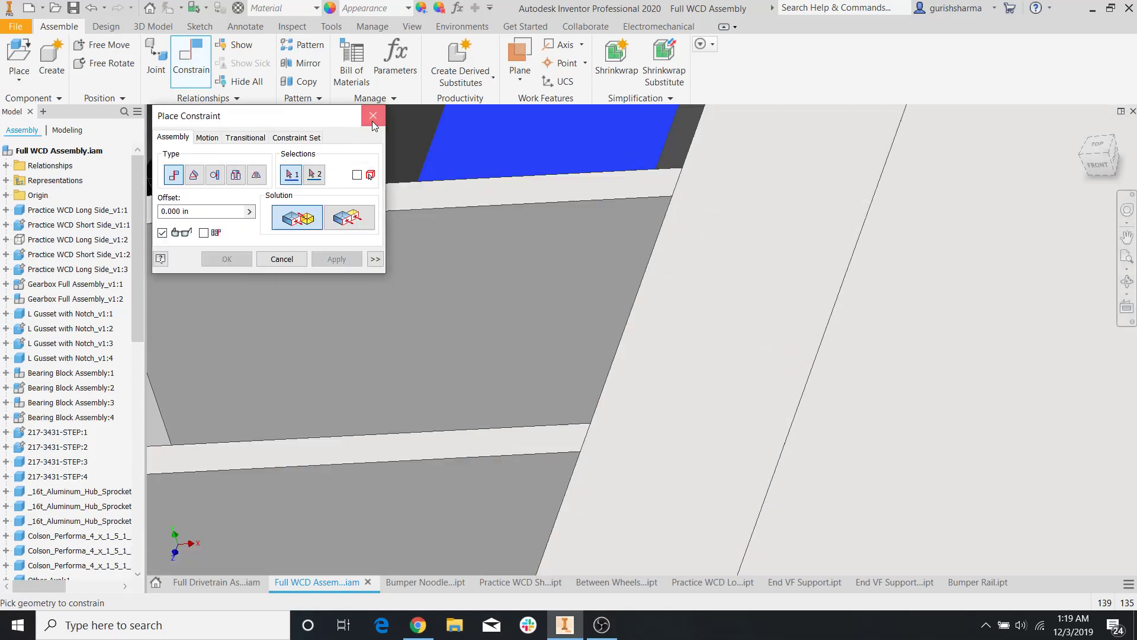
left_click(373, 118)
scroll(588, 254, "up", 8)
middle_click_drag(582, 263, 631, 146, "shift")
scroll(624, 208, "up", 5)
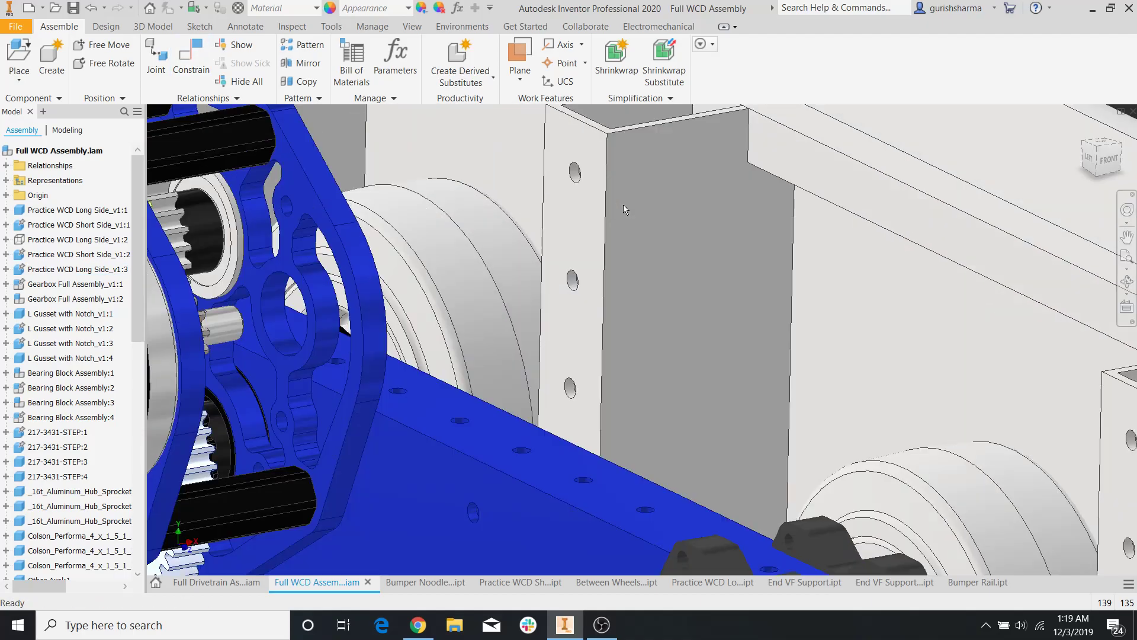
middle_click_drag(606, 199, 568, 322)
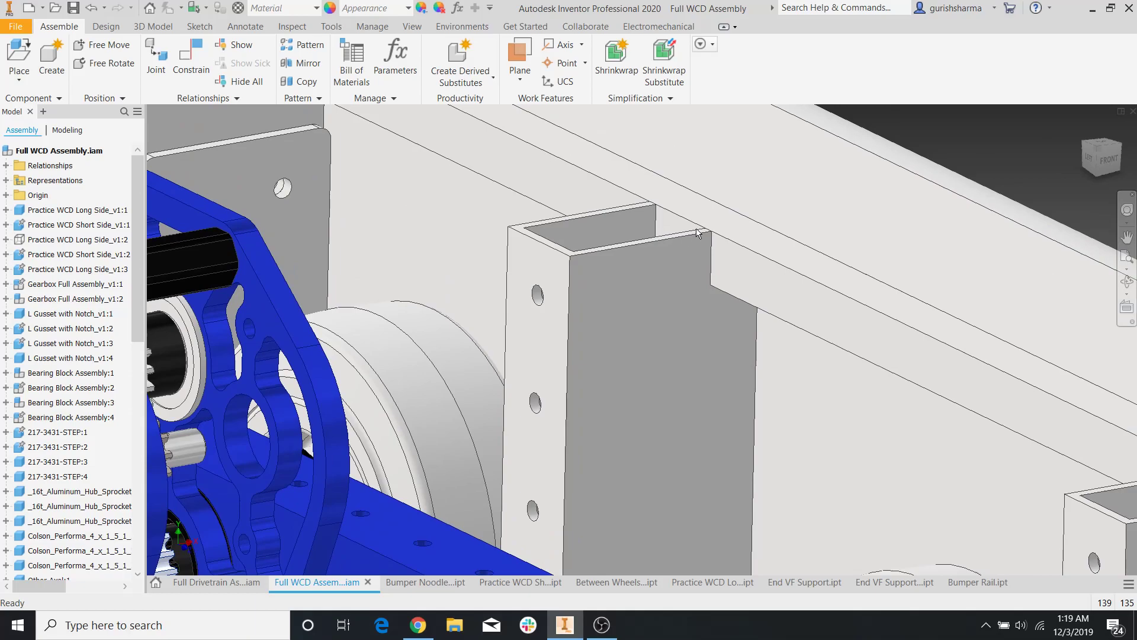
left_click(717, 217)
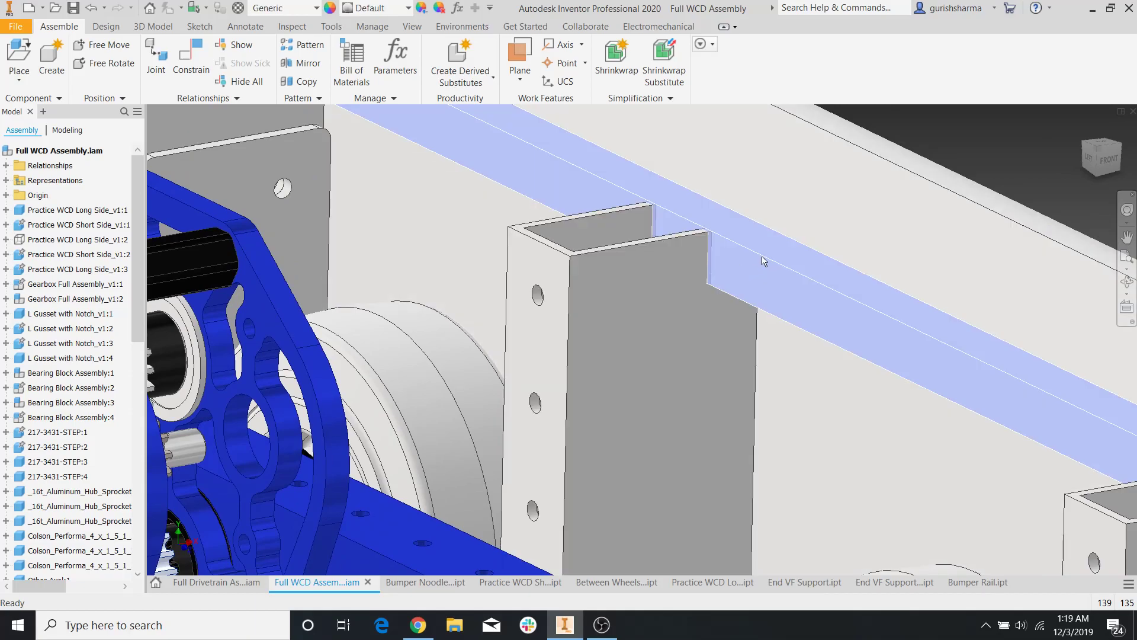
scroll(763, 262, "down", 5)
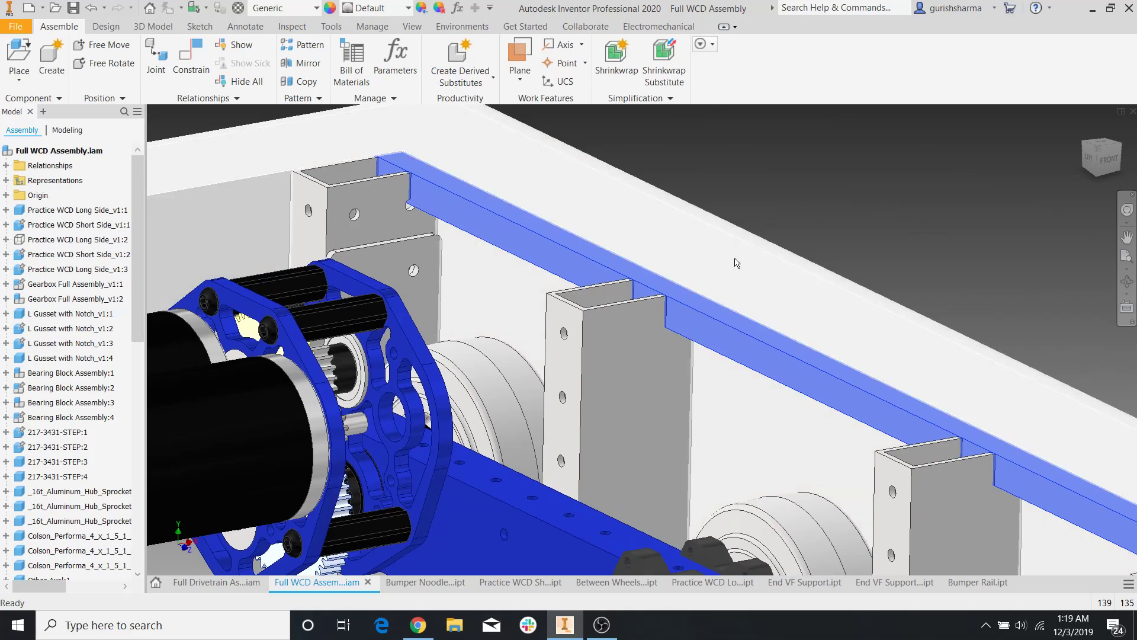
scroll(718, 345, "down", 3)
middle_click_drag(715, 417, 636, 367)
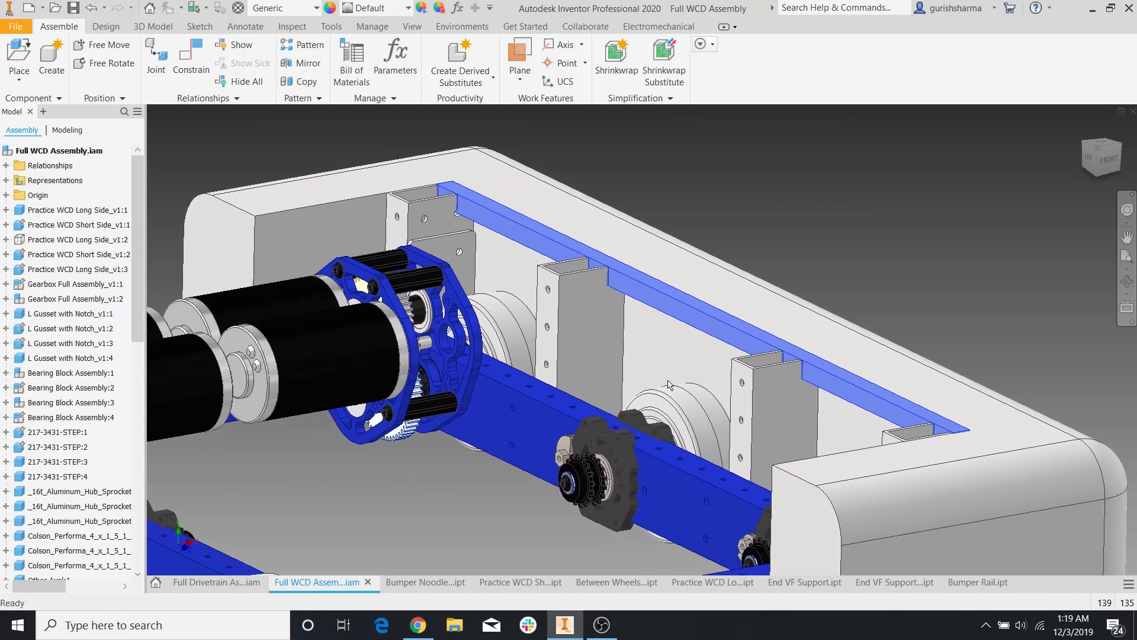
middle_click_drag(533, 288, 628, 370)
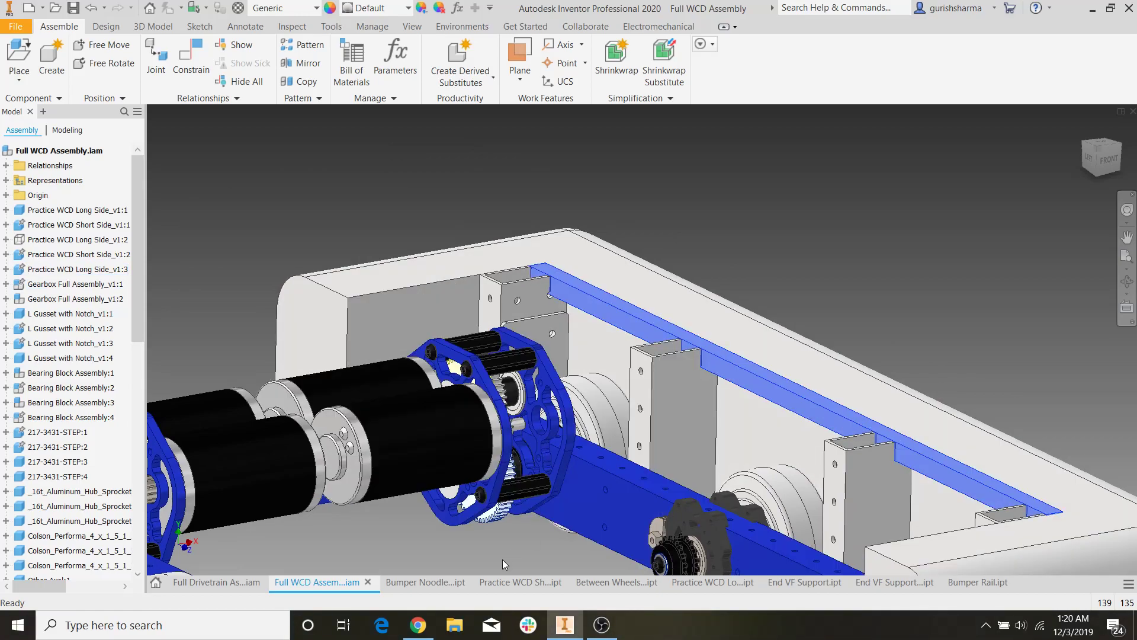
Switch to the Practice WCD Long Side part and view its large-hole side face straight on
left_click(442, 584)
left_click(528, 584)
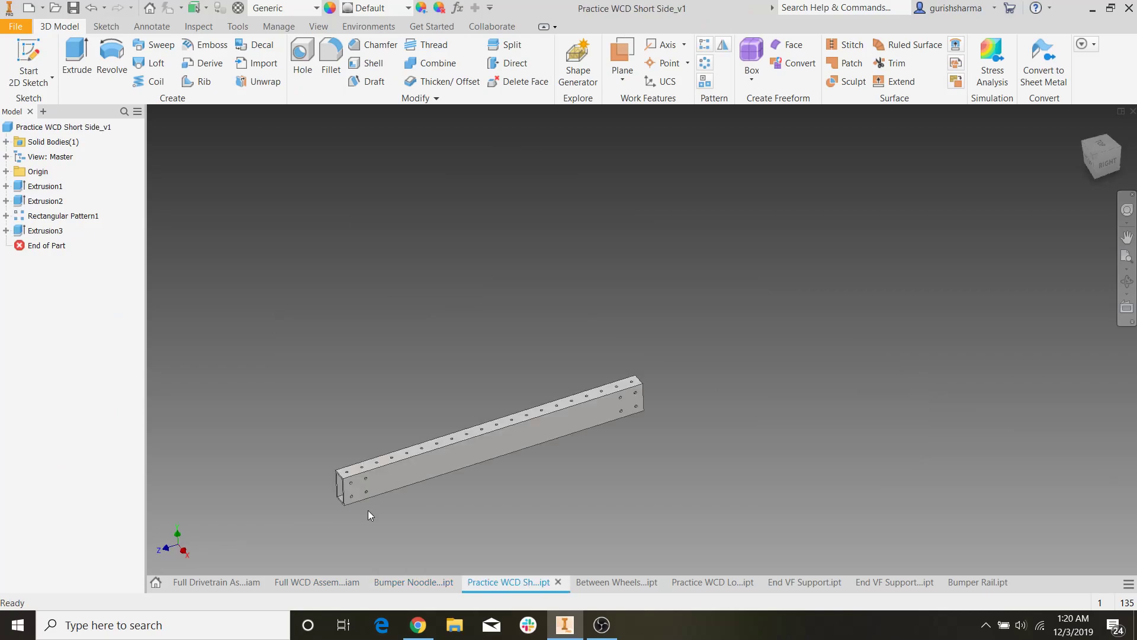
left_click(646, 583)
left_click(716, 585)
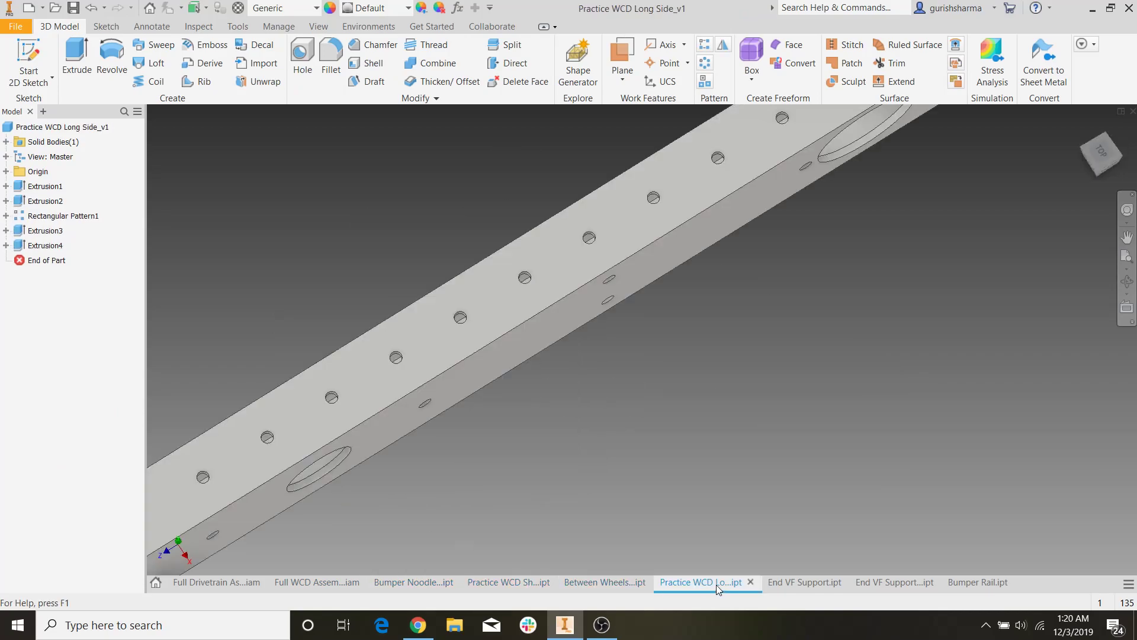
scroll(735, 388, "down", 3)
middle_click_drag(735, 388, 667, 322, "shift")
scroll(668, 323, "up", 3)
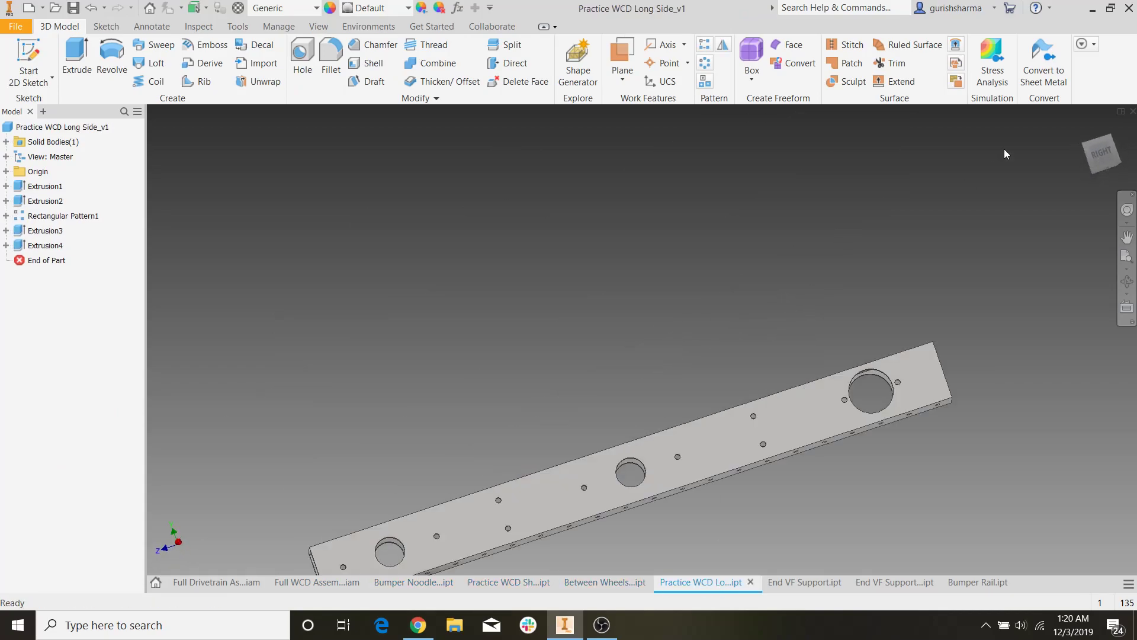
left_click(1100, 153)
left_click(1100, 156)
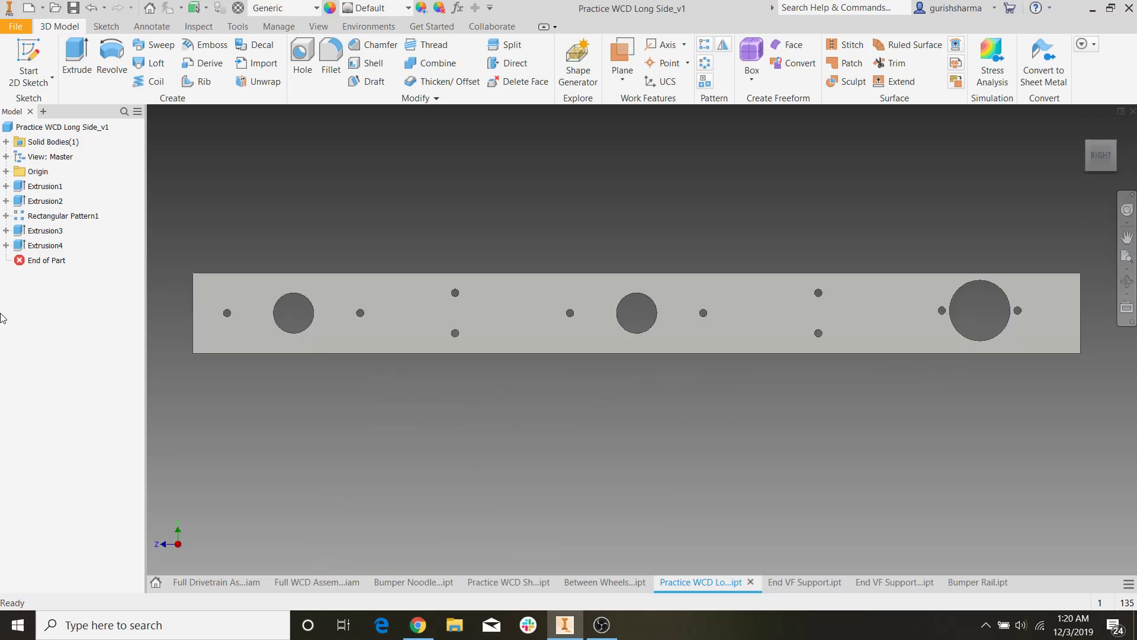
Examine the Extrusion4 sketch of the long side for the upright outlines, hole positions and their dimensions
left_click(51, 260)
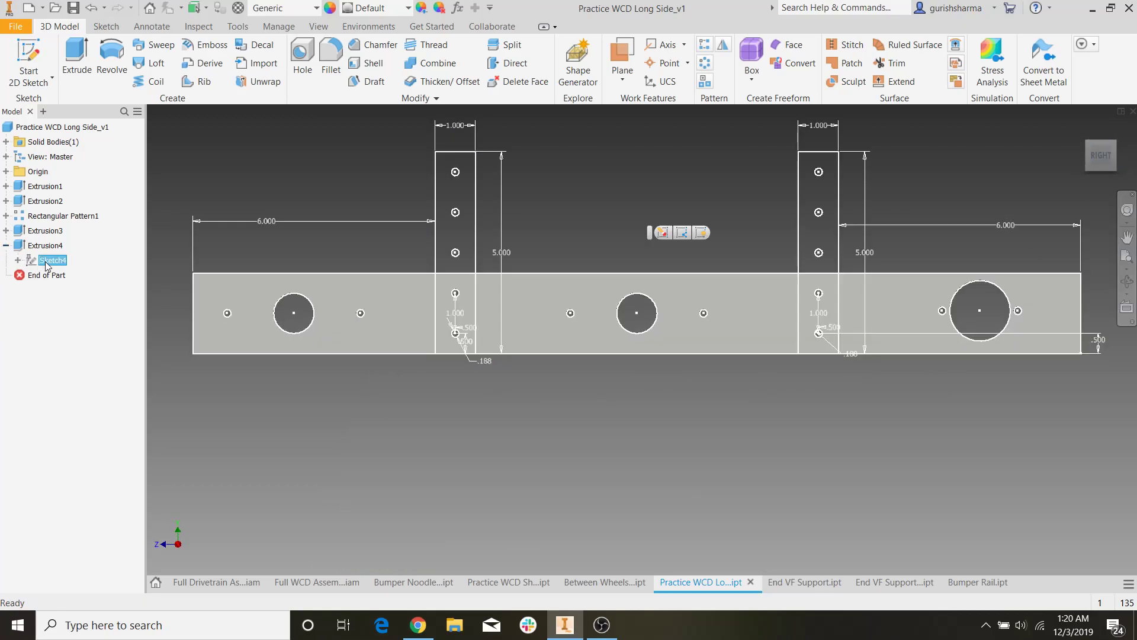
middle_click_drag(276, 238, 417, 273)
scroll(407, 264, "up", 3)
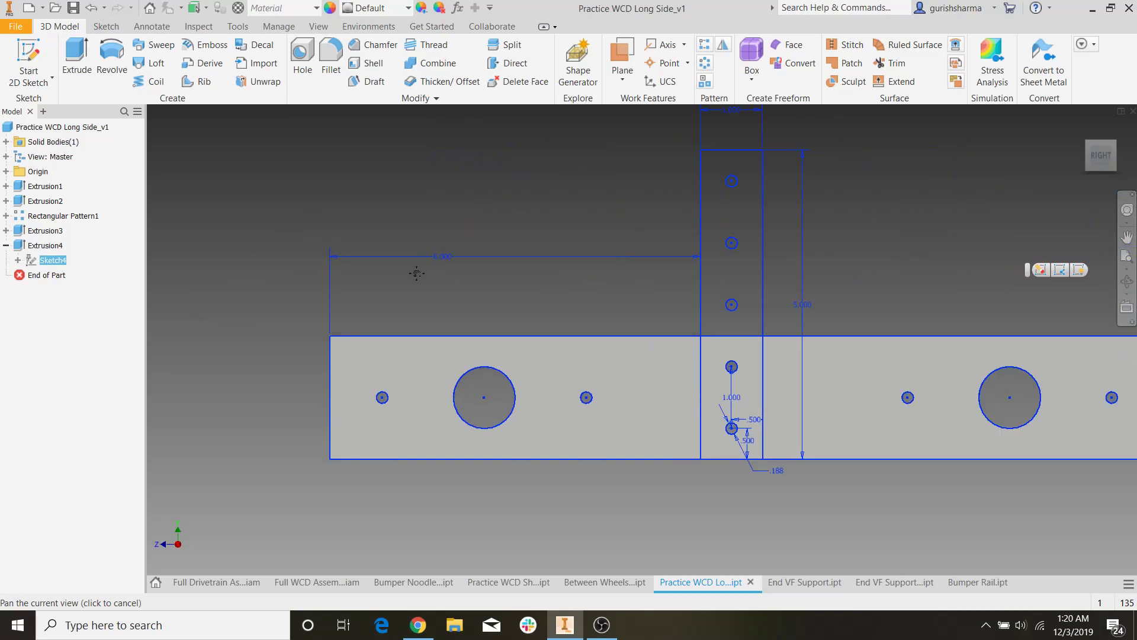
scroll(721, 354, "down", 3)
middle_click_drag(915, 385, 407, 389)
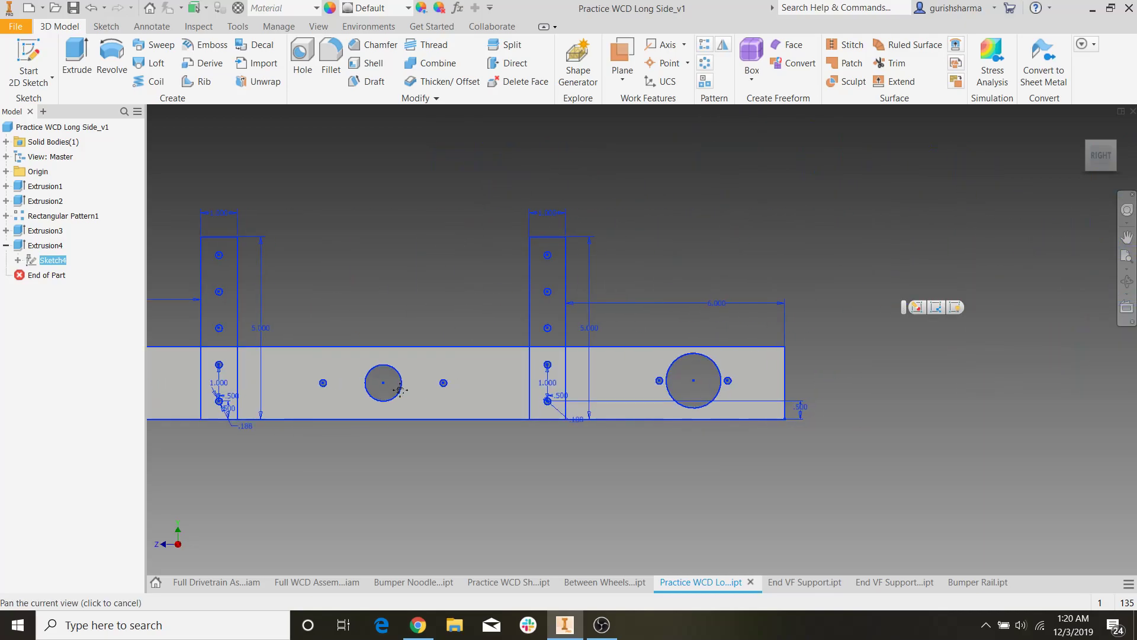
scroll(734, 305, "up", 4)
scroll(689, 332, "down", 3)
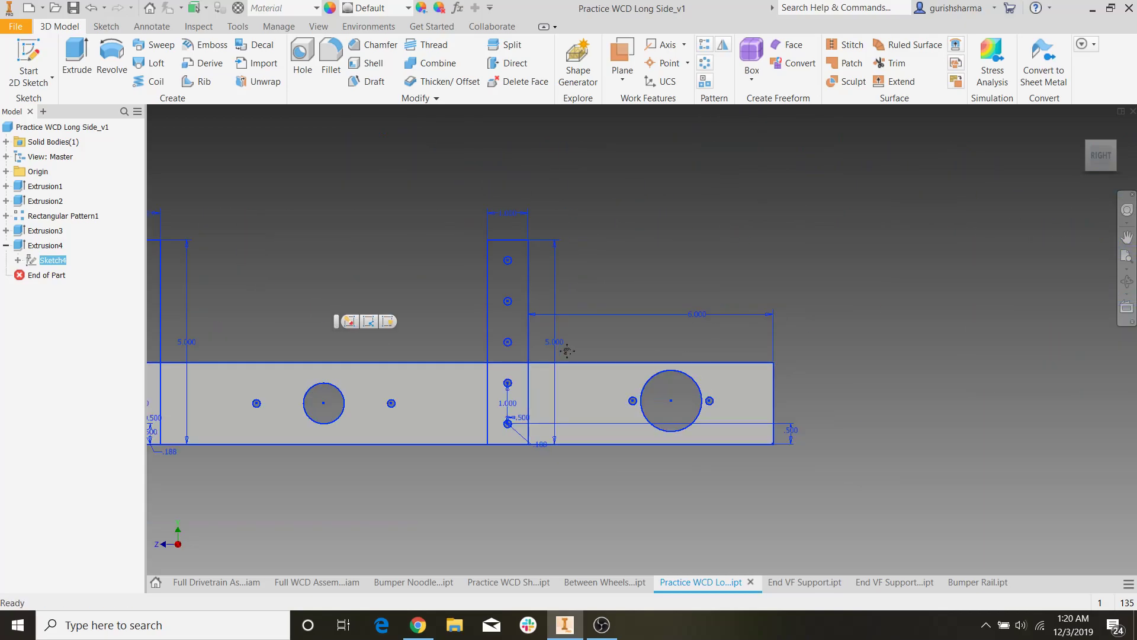
middle_click_drag(560, 345, 663, 348)
left_click(61, 268)
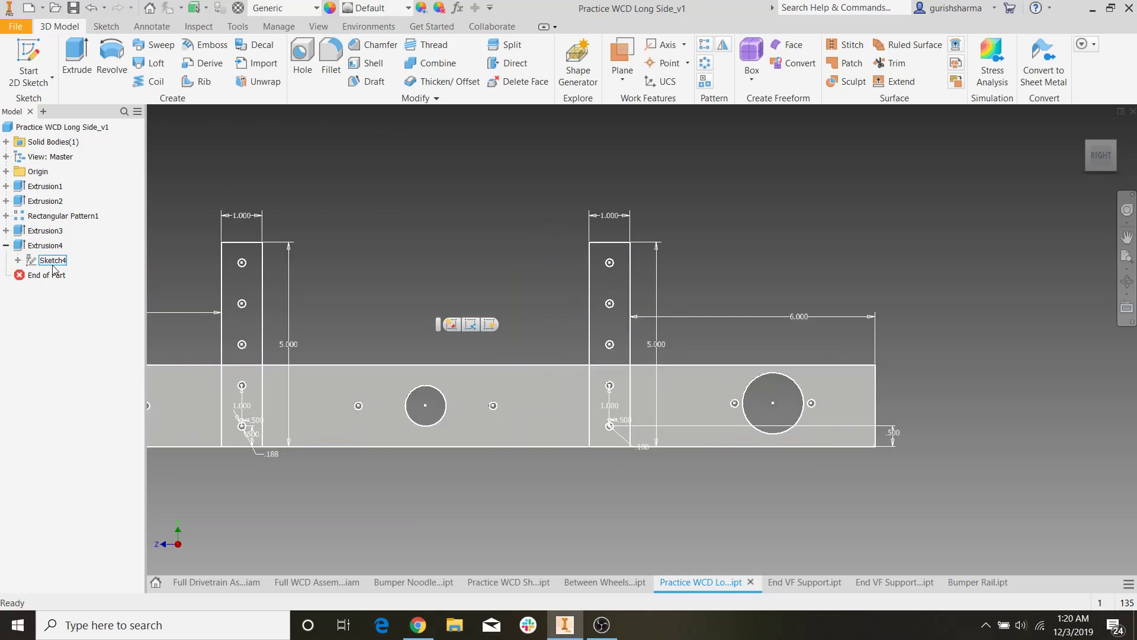
In the Extrusion4 sketch, add a driven dimension from the tube's end edge to the nearest upright's hole column, then finish the sketch
double_click(52, 263)
middle_click_drag(447, 341, 628, 348)
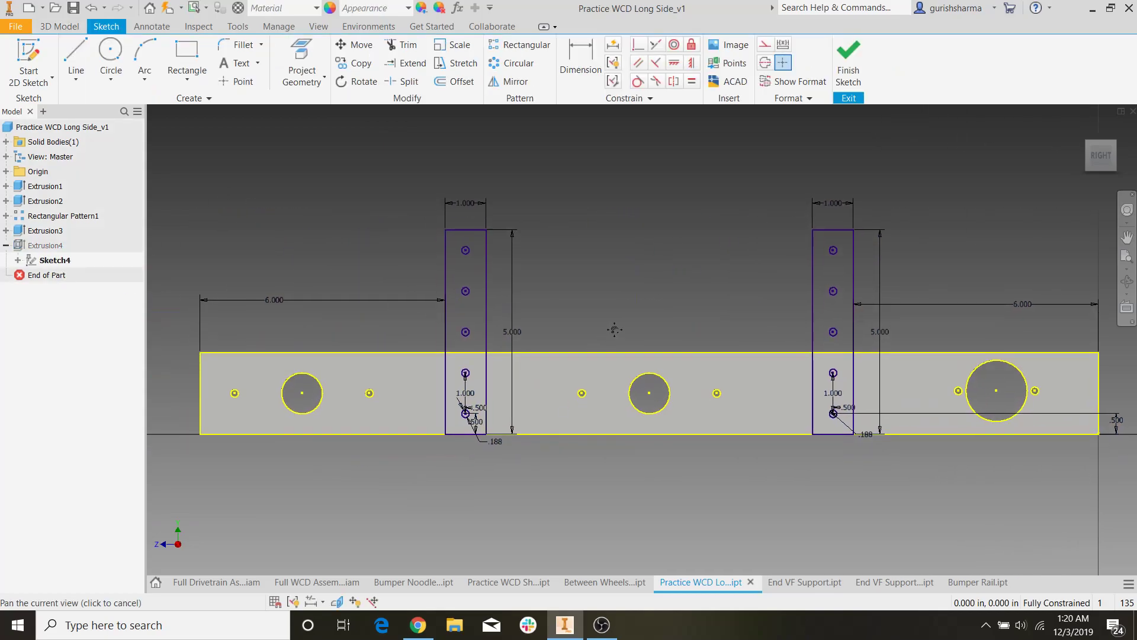
left_click(567, 77)
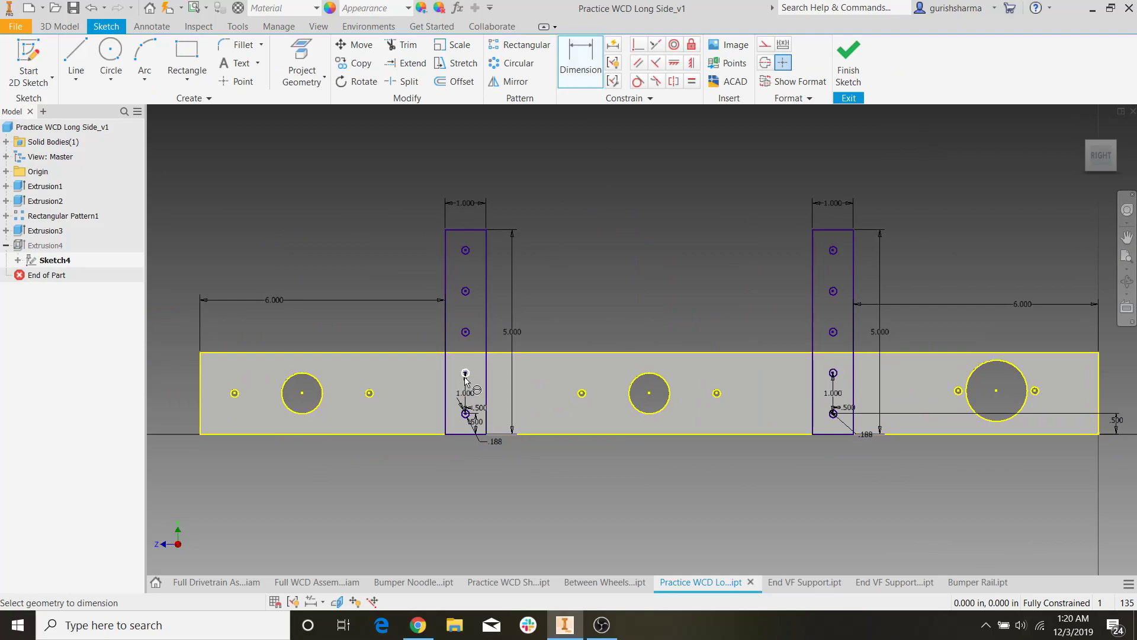
scroll(465, 373, "up", 3)
scroll(496, 366, "down", 2)
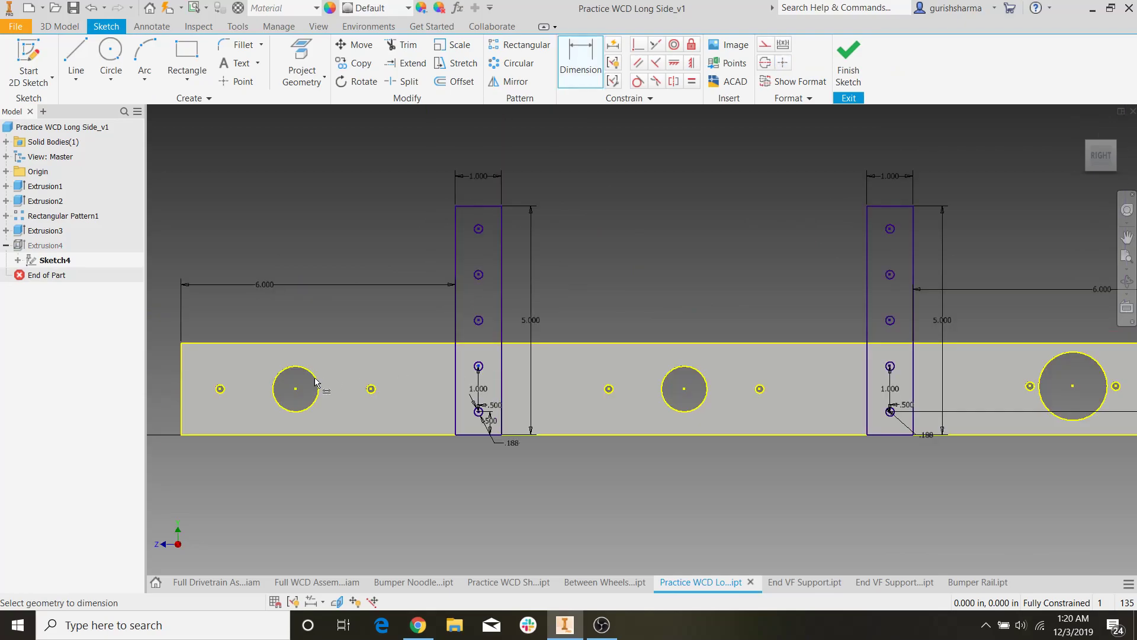
left_click(181, 382)
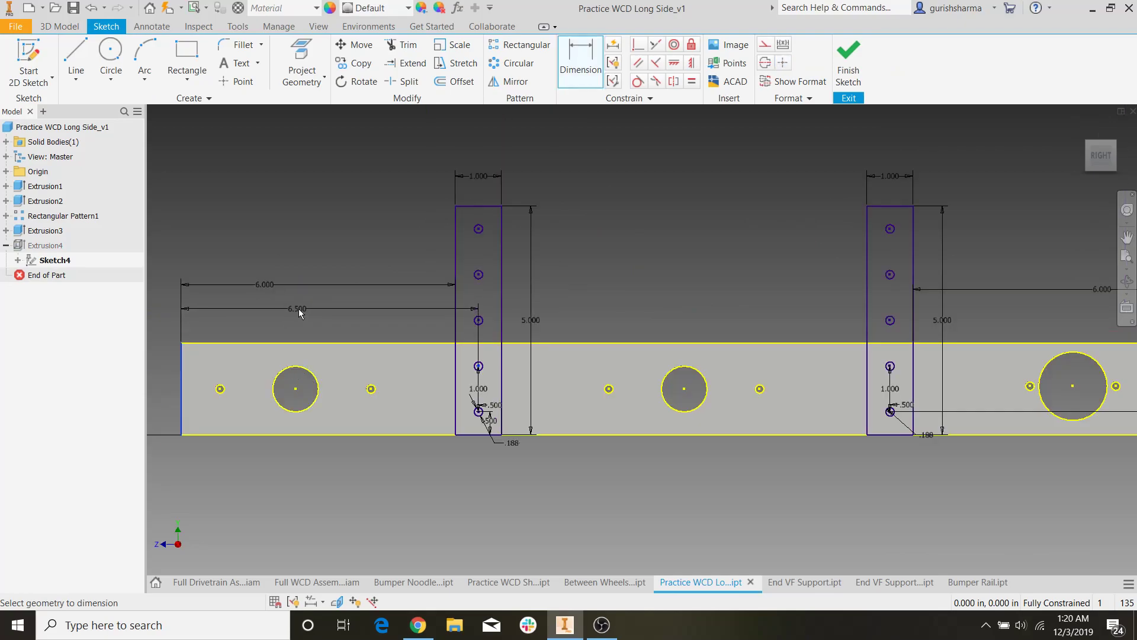
left_click(297, 308)
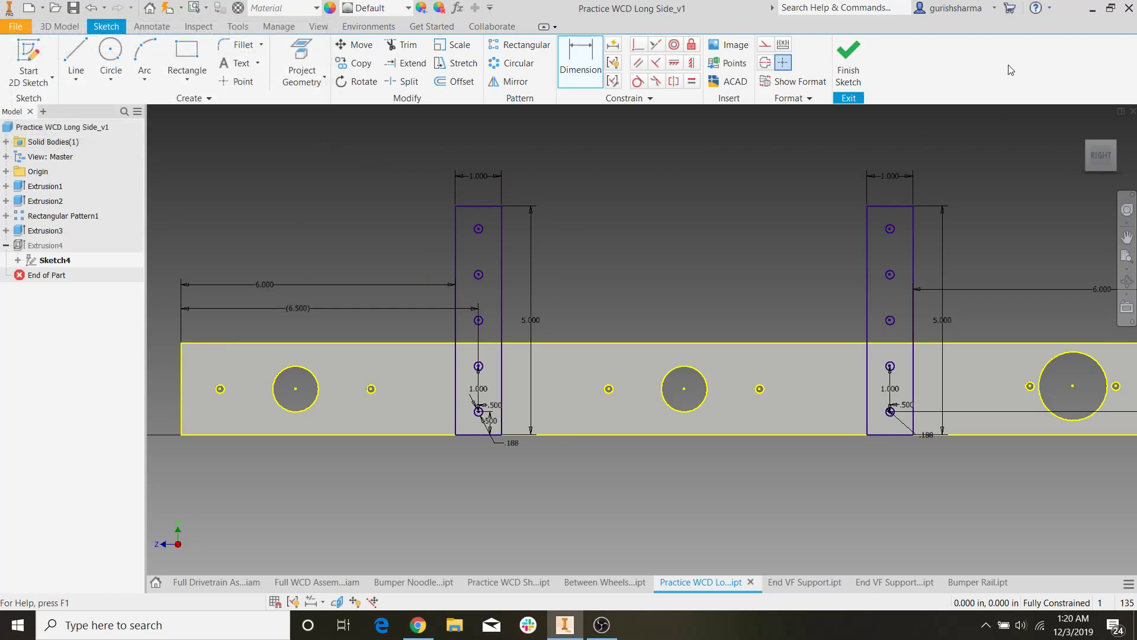
left_click(848, 66)
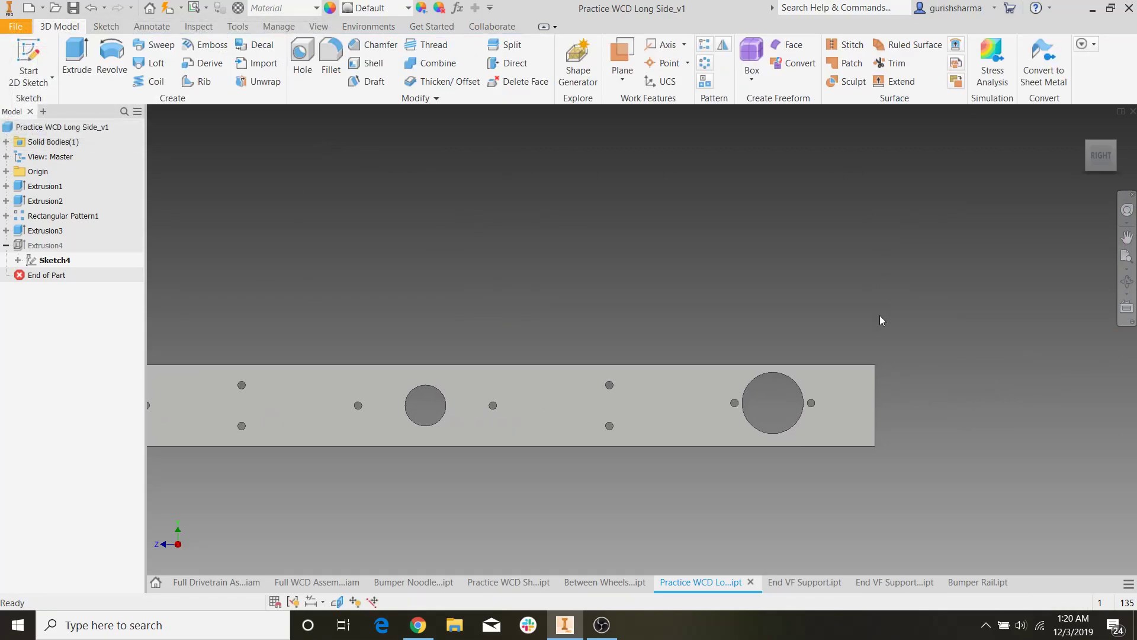
Return to the Full WCD Assembly and examine how the uprights, their holes and the bumper rail line up
left_click(295, 584)
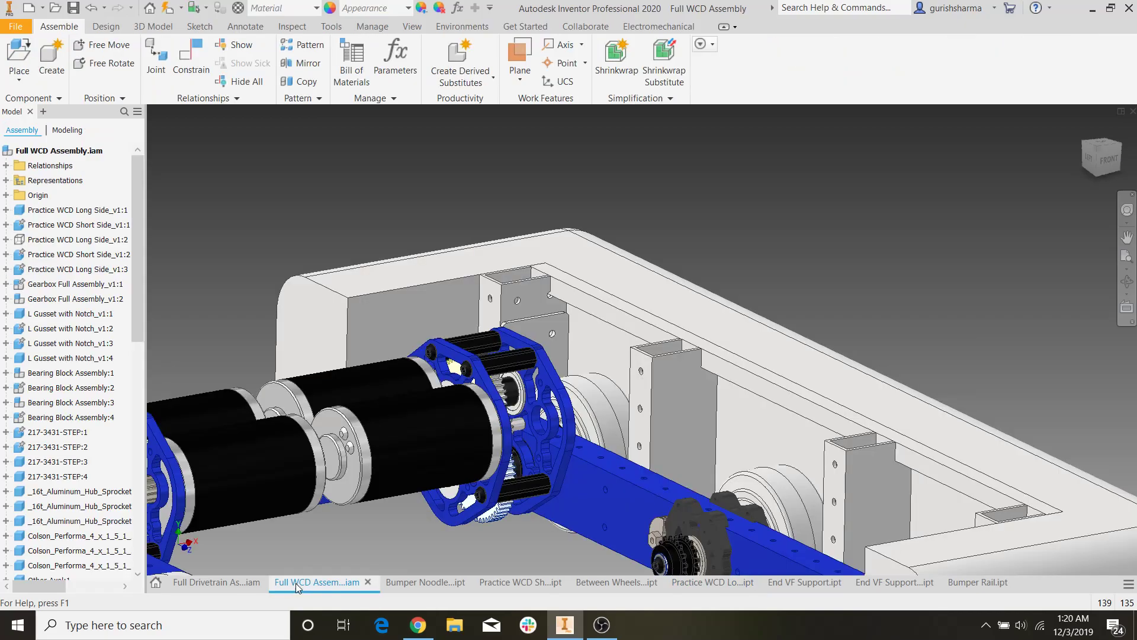
scroll(645, 340, "down", 2)
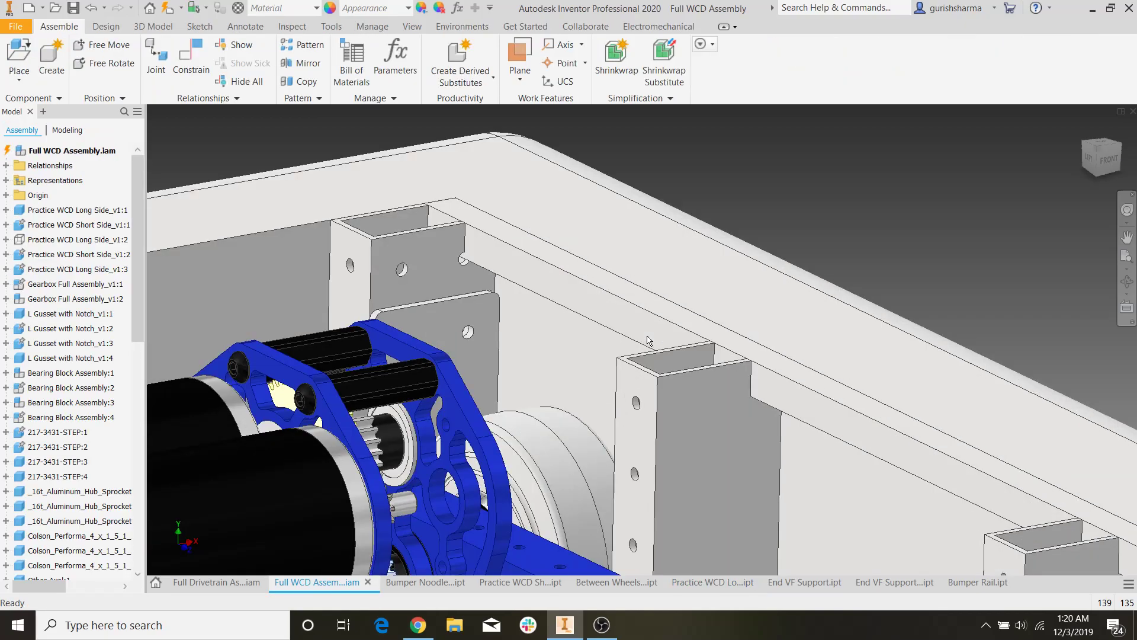
scroll(349, 270, "down", 2)
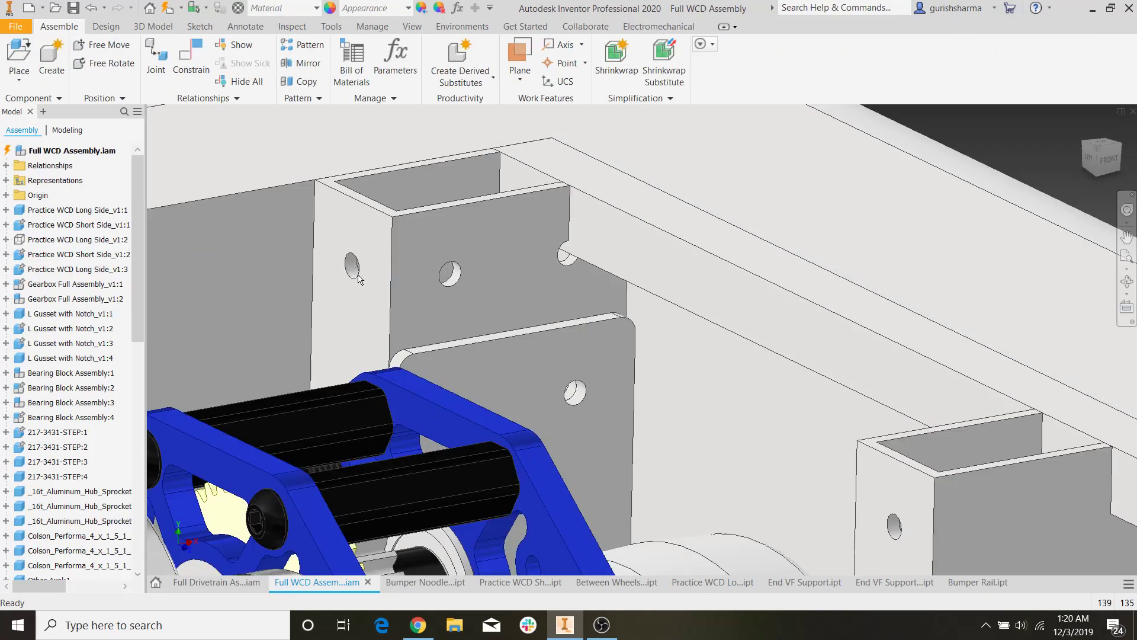
scroll(555, 199, "up", 5)
middle_click_drag(622, 302, 518, 308)
scroll(517, 308, "down", 5)
scroll(698, 213, "up", 6)
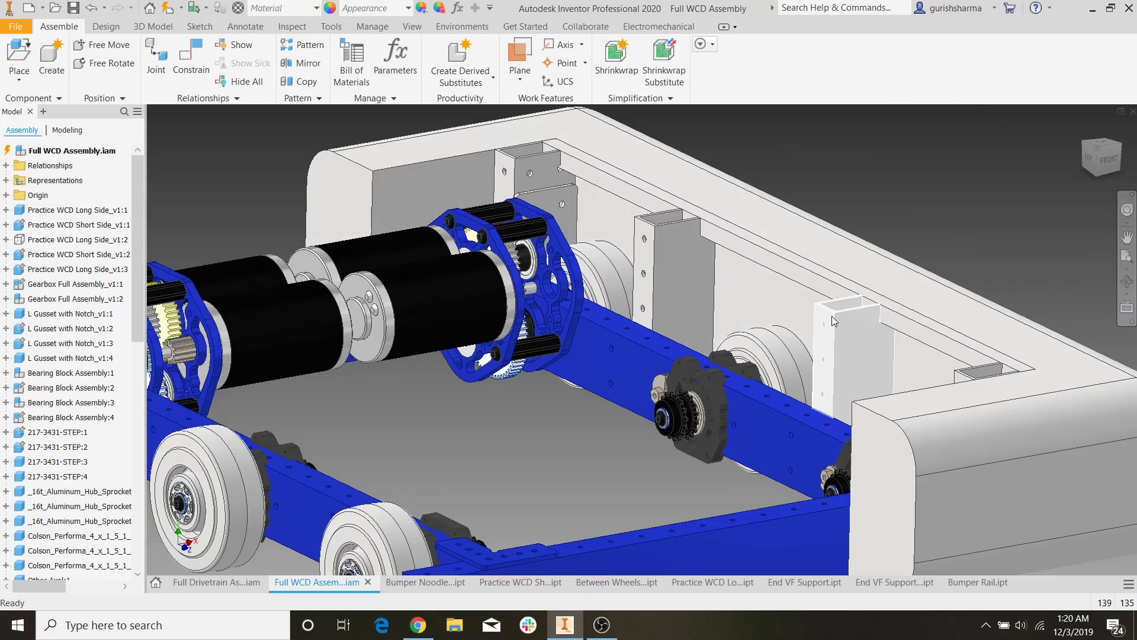
scroll(829, 319, "down", 5)
scroll(922, 267, "up", 4)
scroll(921, 268, "up", 4)
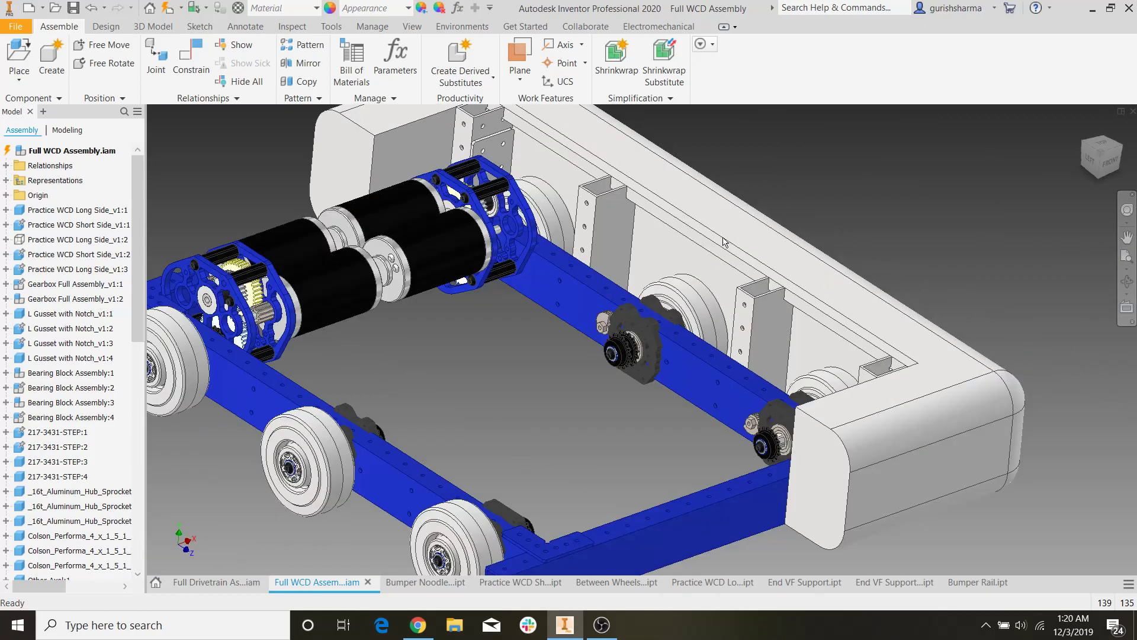
Open the Bumper Rail part, start a sketch on its long side face and project the face outline
right_click(708, 244)
left_click(675, 290)
left_click(29, 62)
left_click(355, 443)
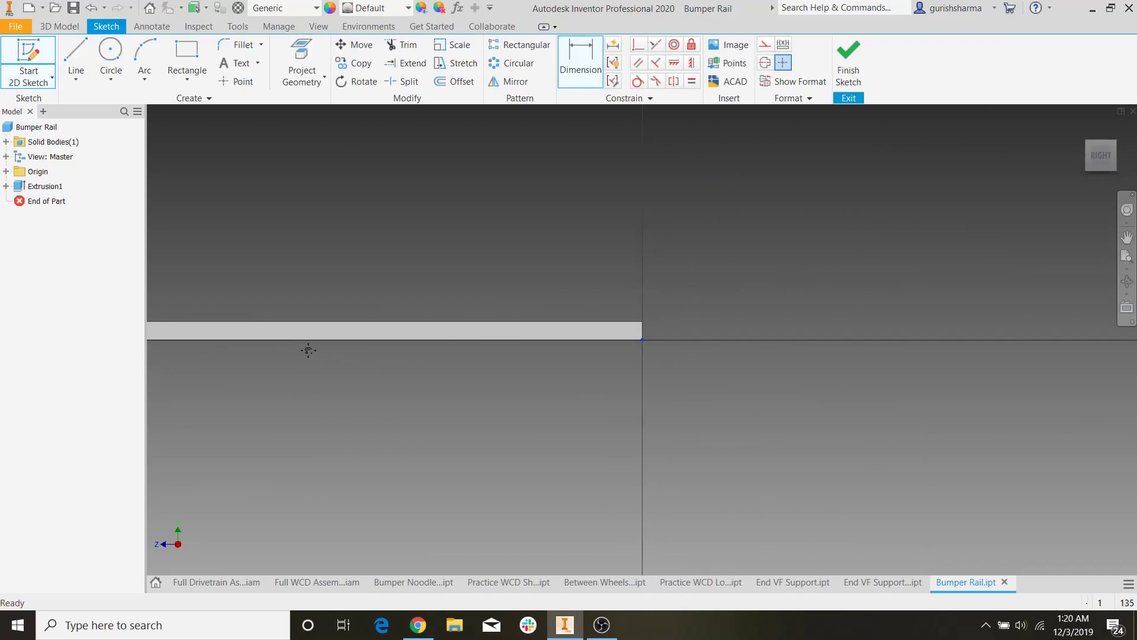
scroll(239, 330, "down", 5)
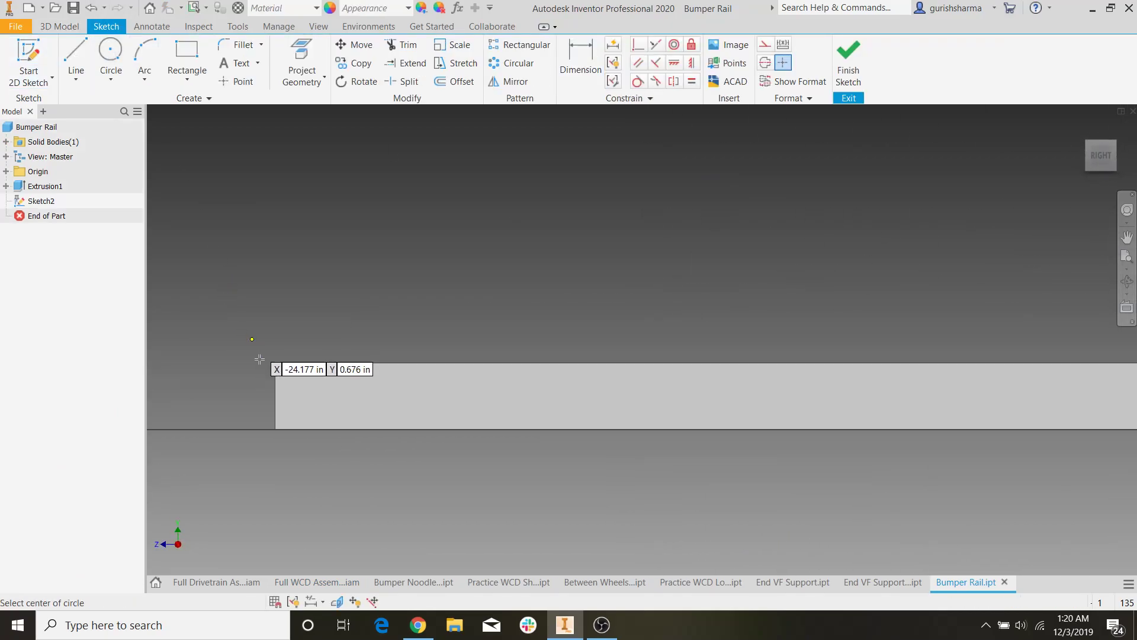
left_click(302, 57)
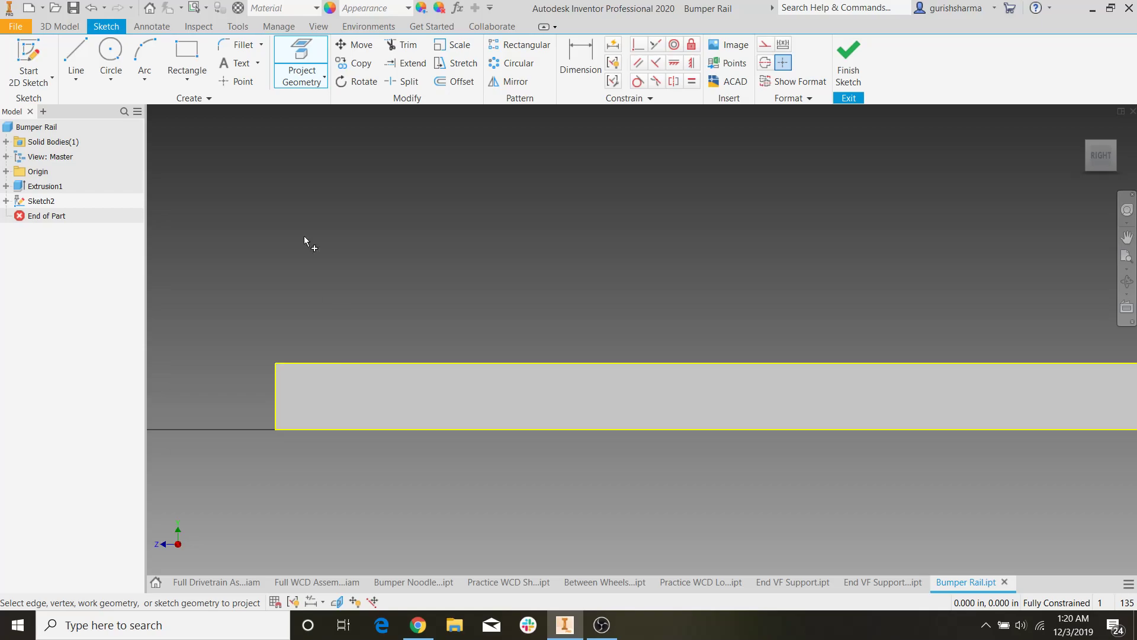
Sketch four 3/16 in diameter circles along the rail's centerline, one near each end and two spaced between them
left_click(317, 396)
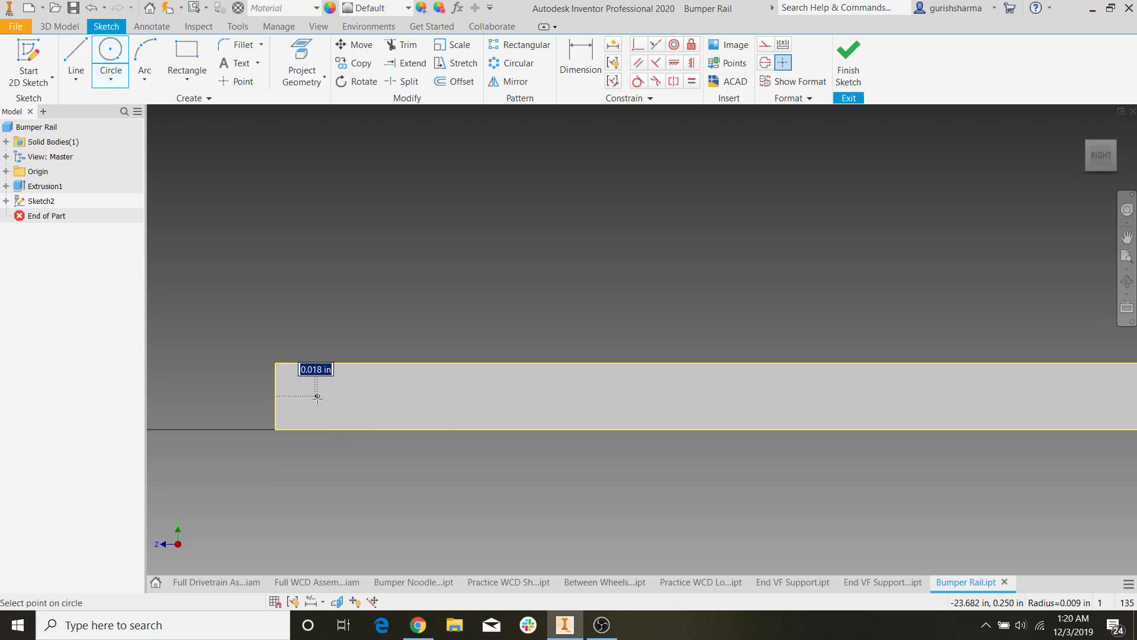
key("Return")
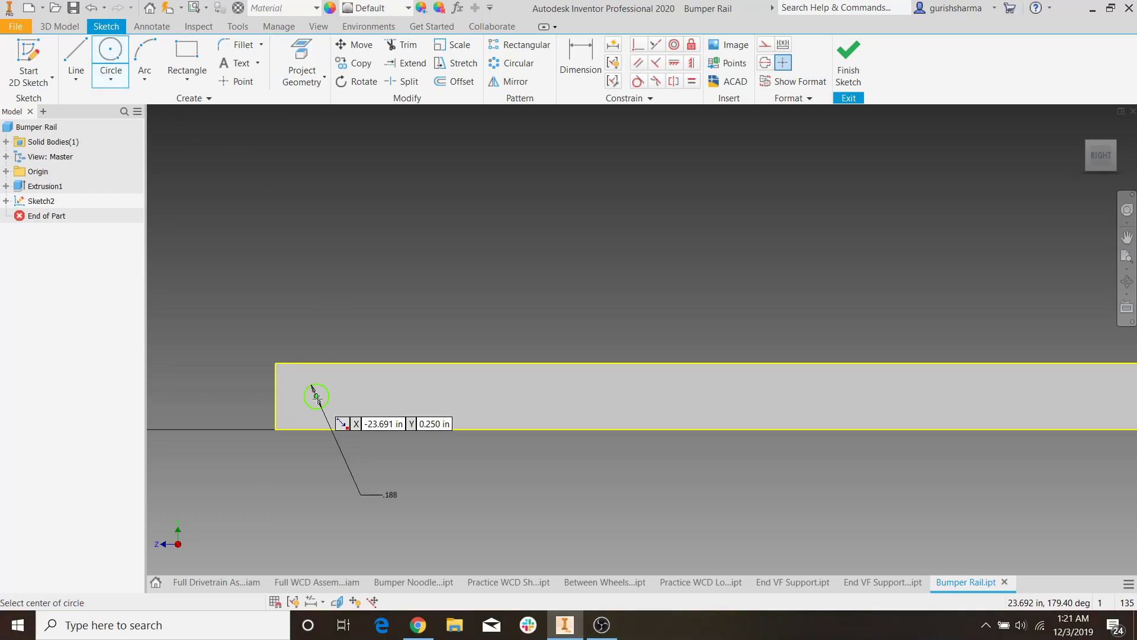
scroll(484, 381, "up", 3)
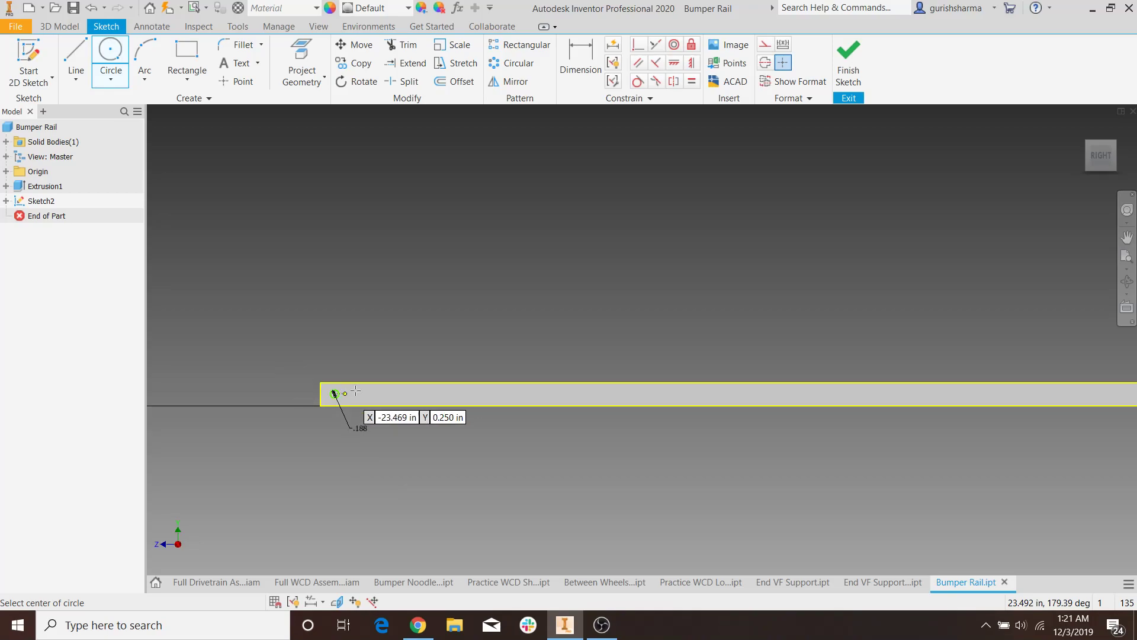
left_click(678, 384)
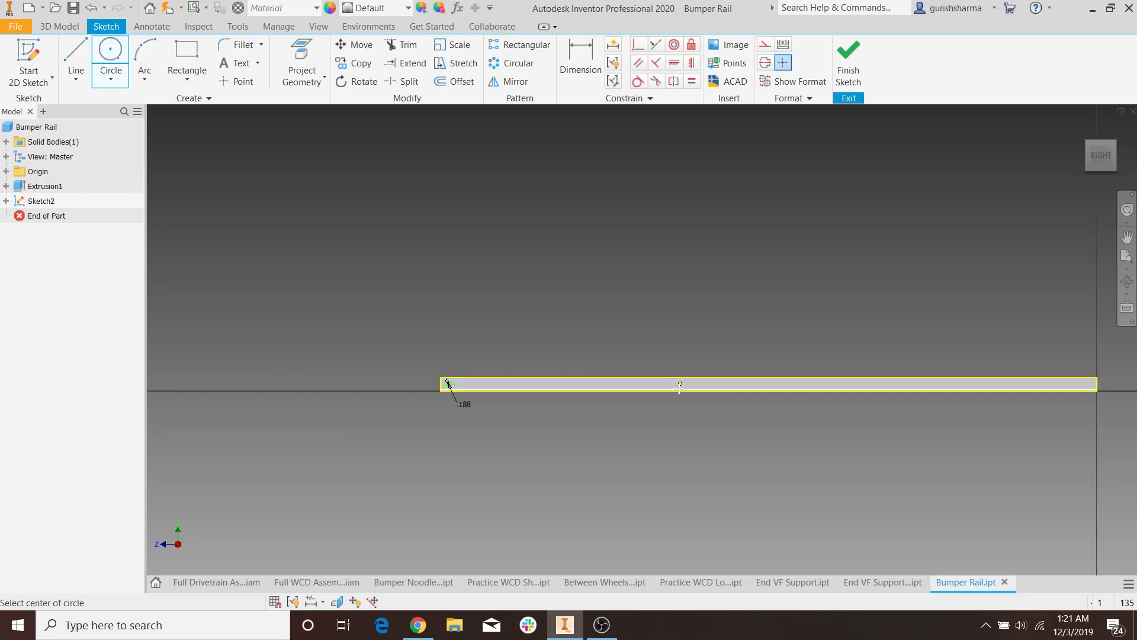
left_click(905, 384)
left_click(905, 384)
type("3/16")
key("Return")
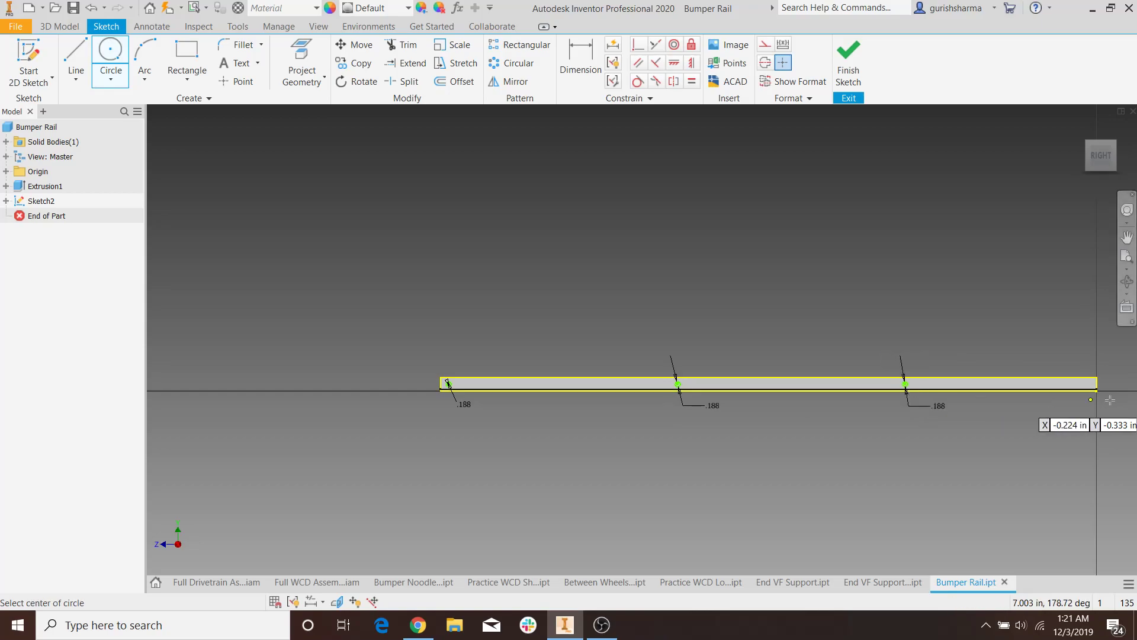
scroll(1057, 391, "up", 2)
left_click(1057, 374)
type("3/16")
key("Return")
Dimension the circle at the rail end farthest from the origin to 0.5 in from that end edge
key("d")
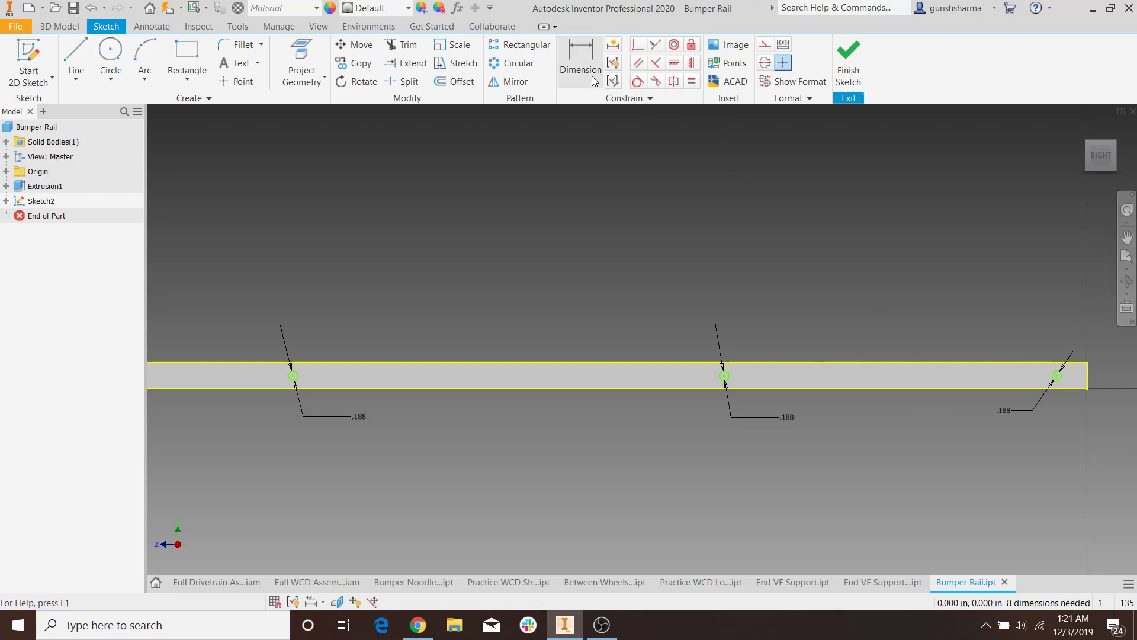
middle_click_drag(447, 254, 517, 259)
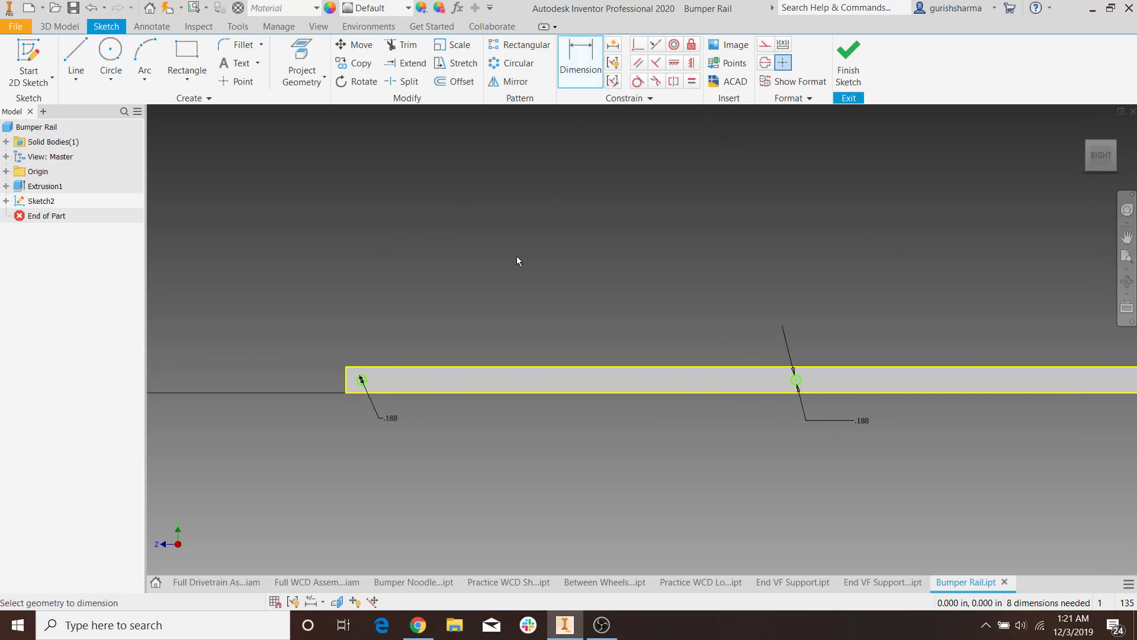
scroll(362, 376, "down", 5)
left_click(349, 380)
left_click(405, 394)
left_click(379, 301)
type(".5")
key("Return")
scroll(414, 287, "up", 5)
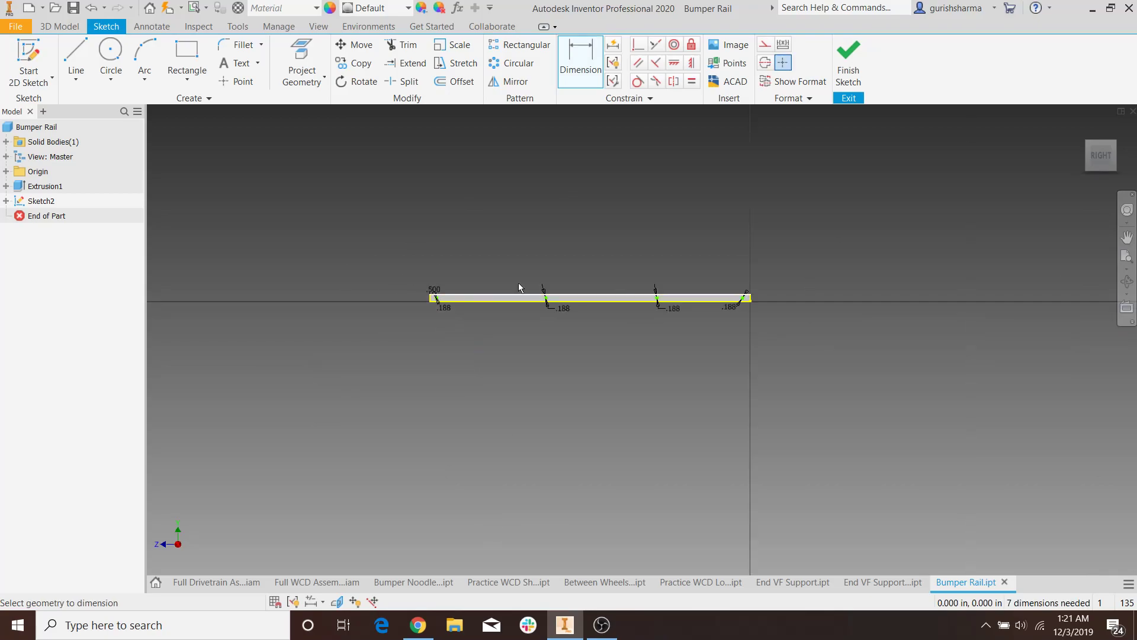
Dimension the circle nearest the origin to 0.5 in from the rail's end edge and 0.25 in from its upper long edge
scroll(756, 293, "down", 5)
left_click(740, 379)
left_click(731, 334)
type(".5")
key("Return")
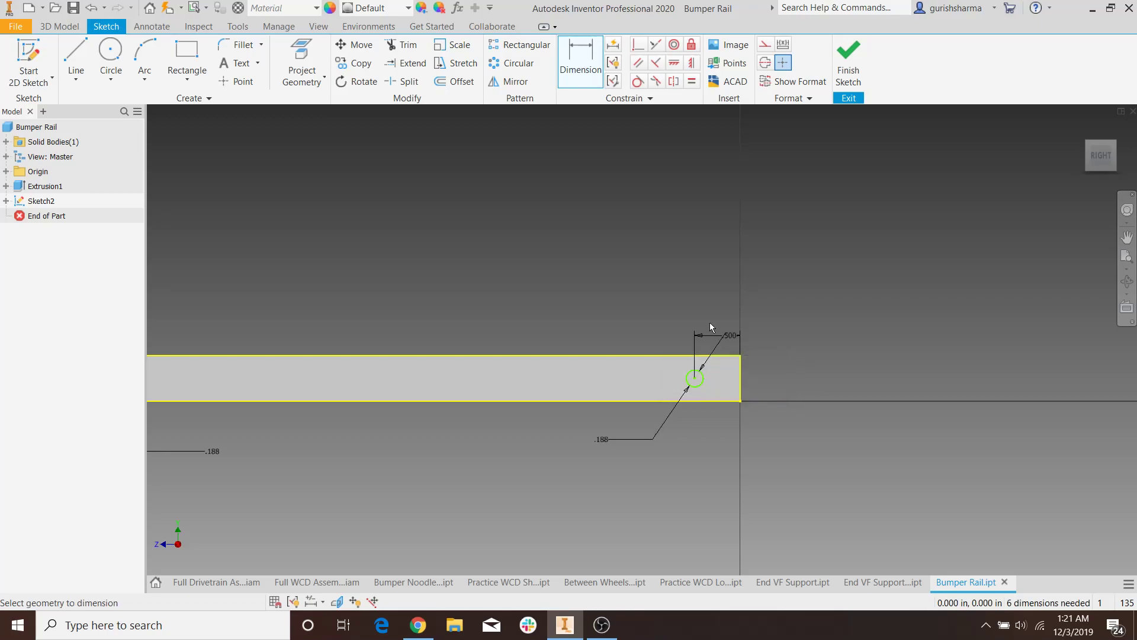
left_click(699, 384)
left_click(676, 356)
left_click(661, 370)
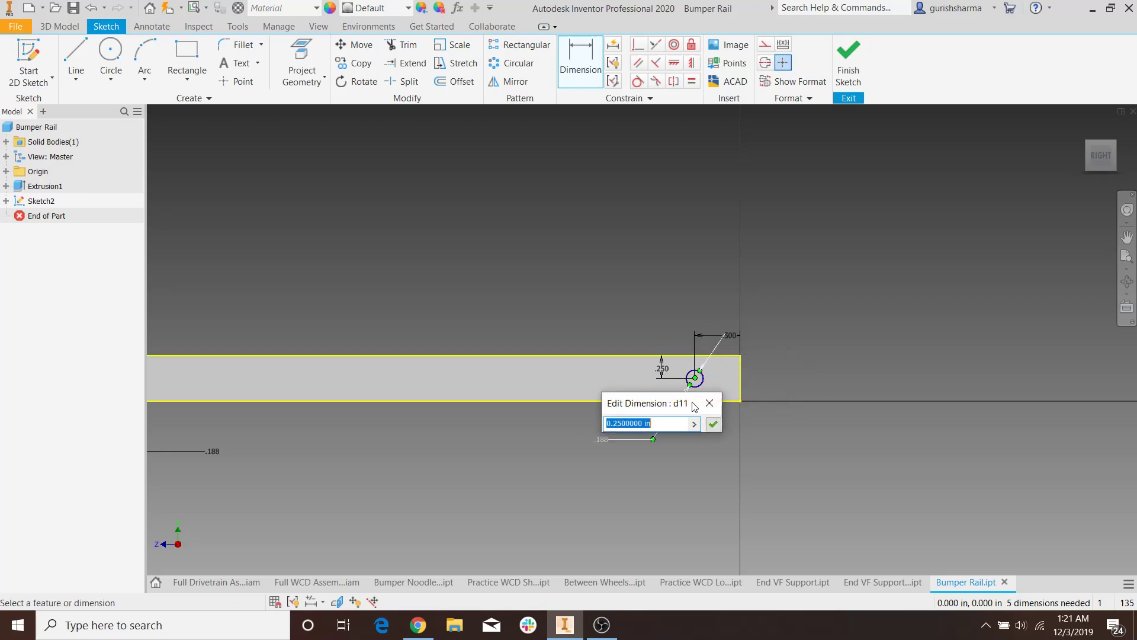
left_click(710, 424)
Dimension the inner circle nearer the origin to 6.5 in from that rail end and 0.25 in from the upper long edge
scroll(707, 424, "up", 4)
scroll(628, 403, "down", 5)
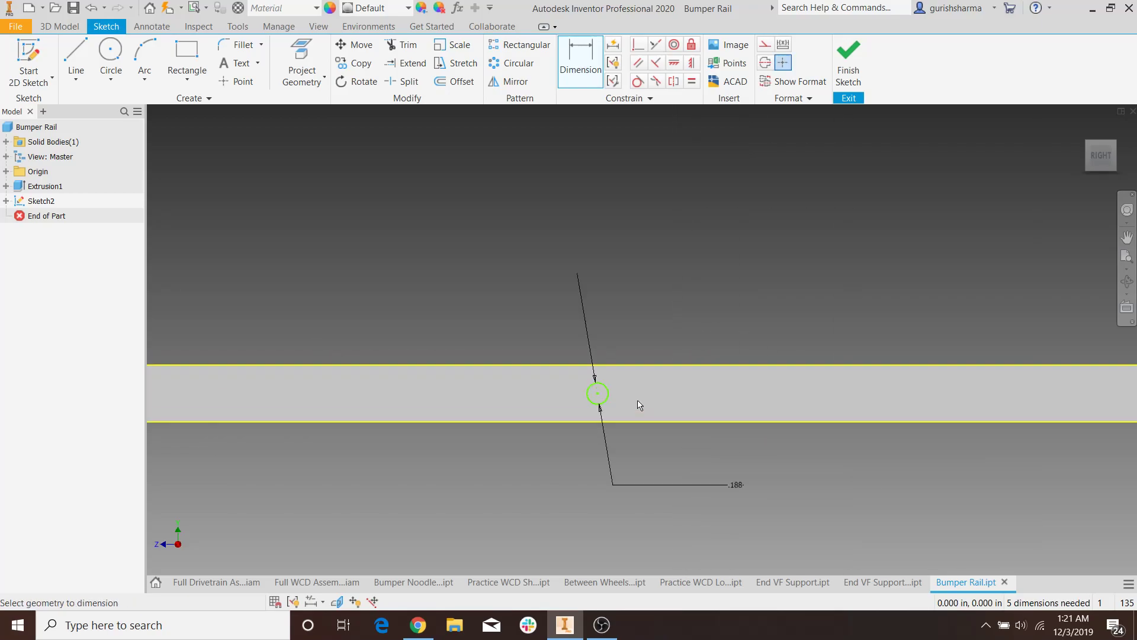
scroll(612, 403, "up", 3)
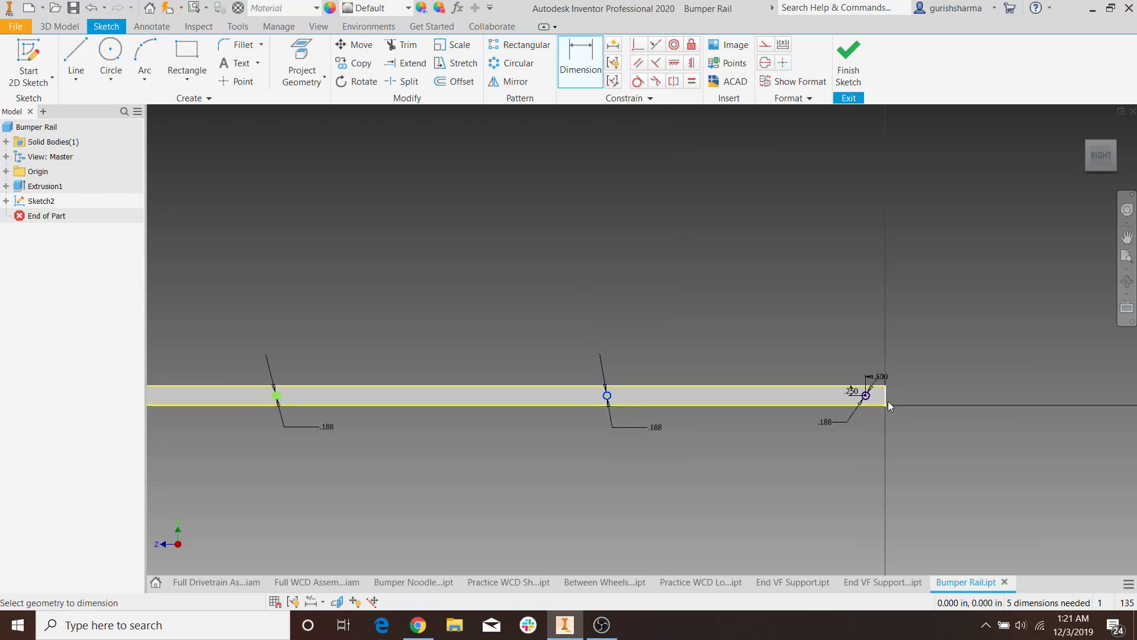
left_click(803, 360)
type("6")
key("Return")
scroll(610, 424, "down", 4)
left_click(608, 393)
left_click(608, 408)
left_click(656, 464)
scroll(674, 440, "up", 4)
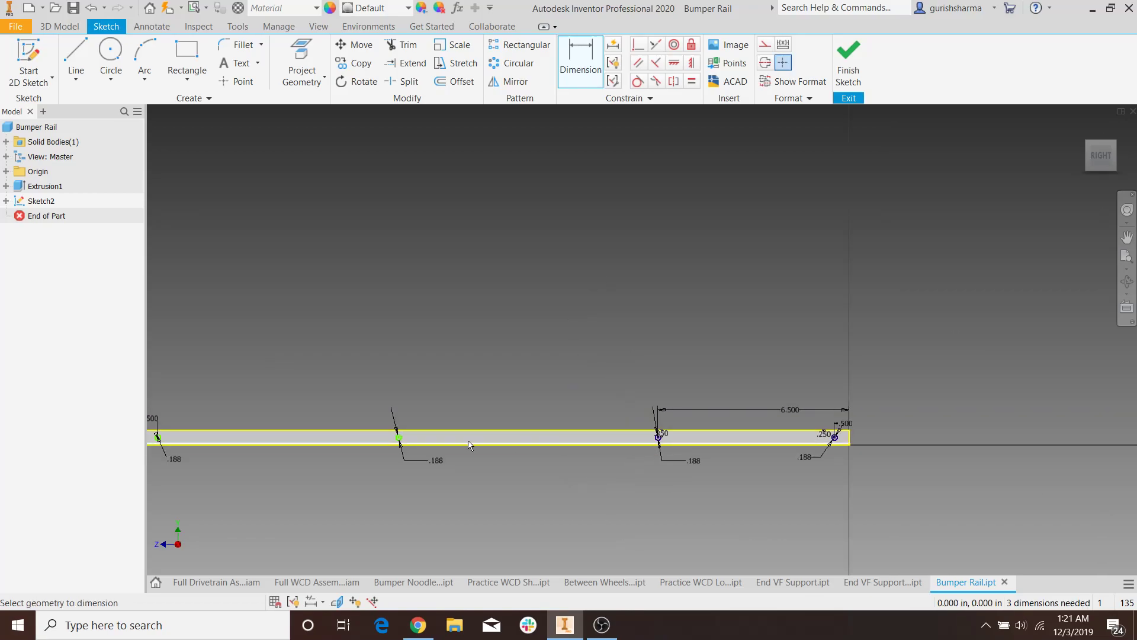
Dimension the other inner circle to 0.25 in from the rail's upper long edge
middle_click_drag(415, 442, 646, 412)
scroll(646, 413, "down", 3)
left_click(623, 393)
left_click(626, 404)
left_click(676, 461)
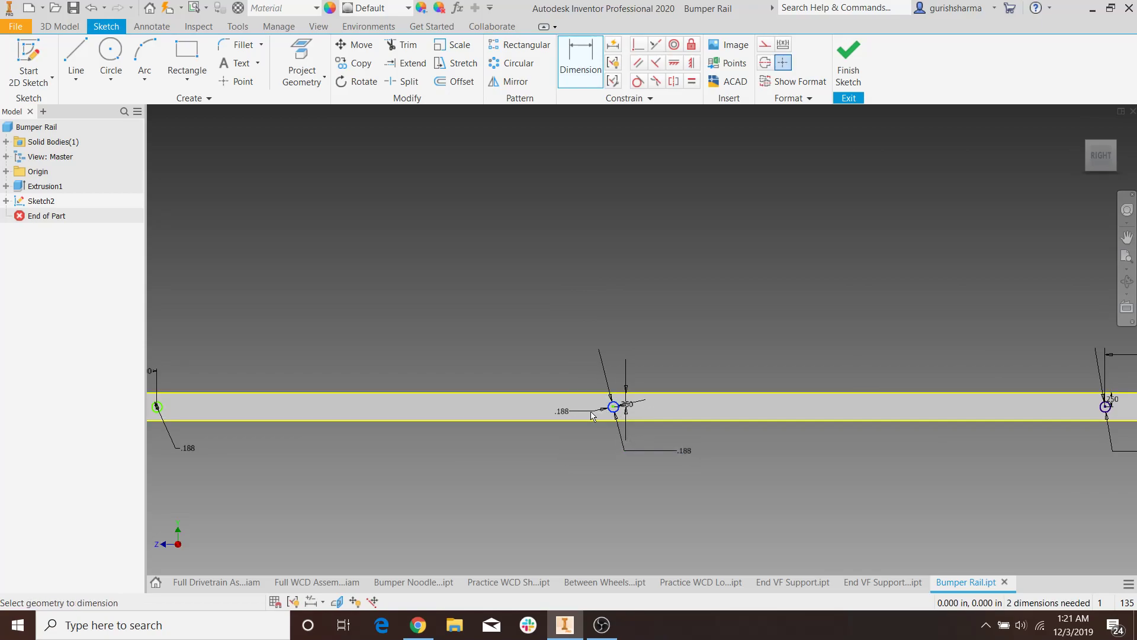
scroll(592, 416, "up", 3)
scroll(355, 413, "down", 5)
left_click(278, 398)
left_click(232, 384)
key("Escape")
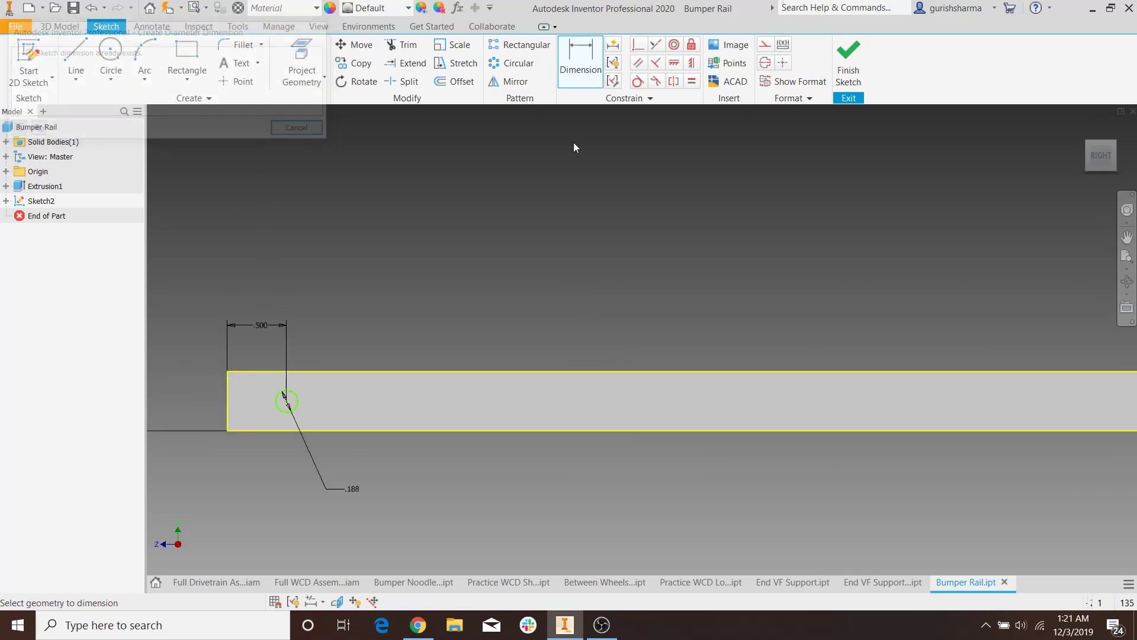
Dimension the inner circle farther from the origin to 6.5 in from the rail's far end edge
scroll(680, 379, "up", 5)
scroll(966, 374, "down", 2)
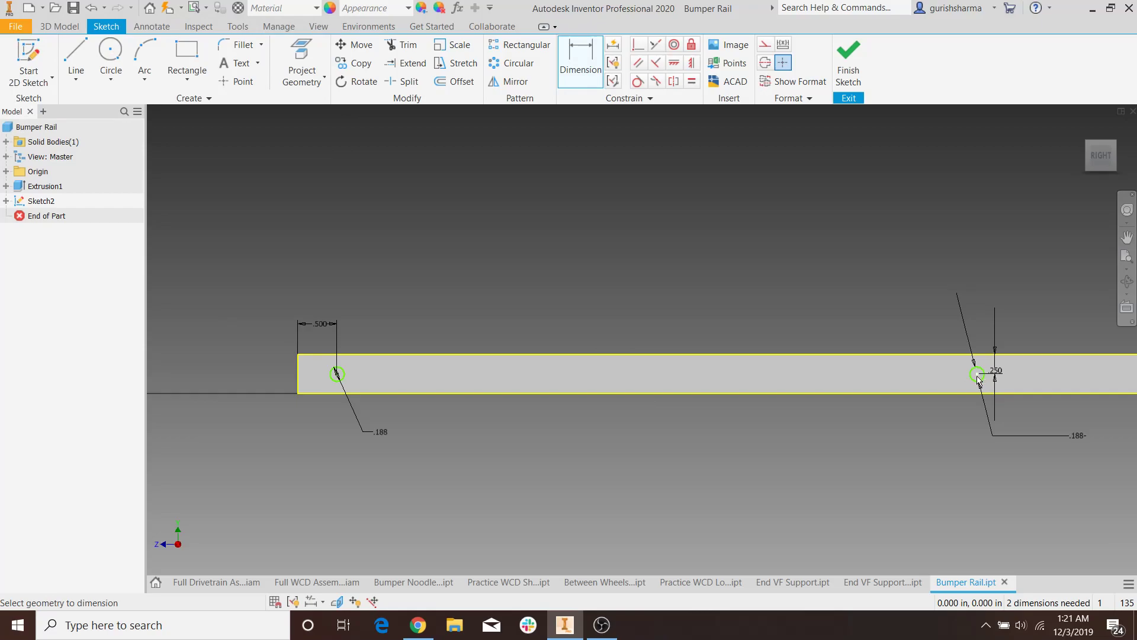
left_click(296, 374)
left_click(509, 254)
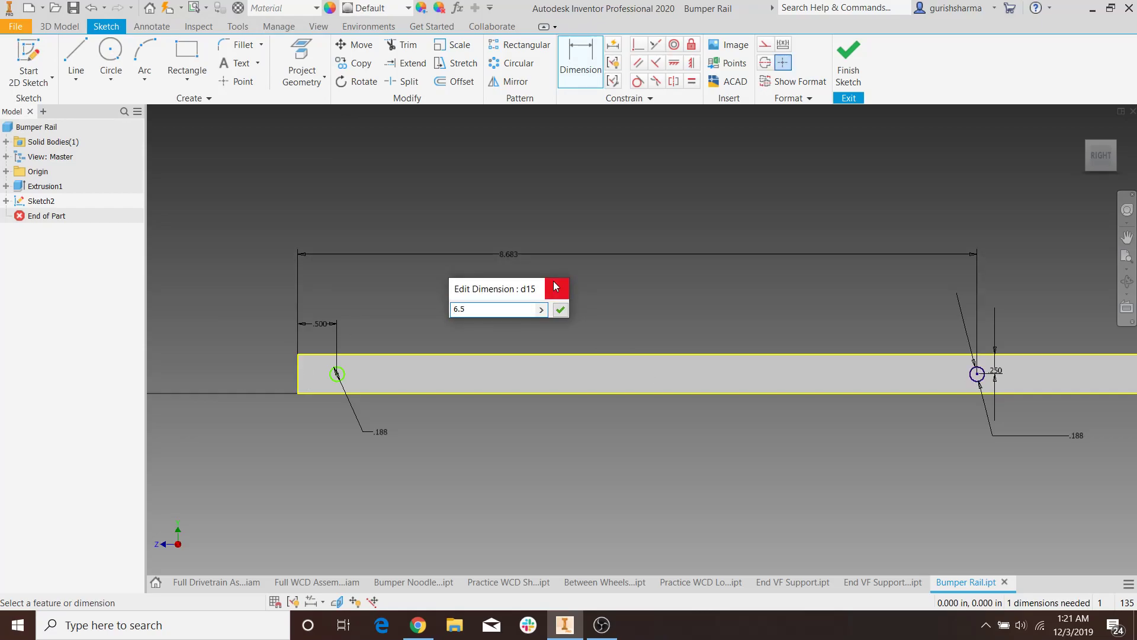
type("6.5")
key("Return")
Dimension the circle at the far rail end to 0.25 in from the upper long edge and finish the sketch
left_click(354, 355)
left_click(355, 368)
left_click(413, 423)
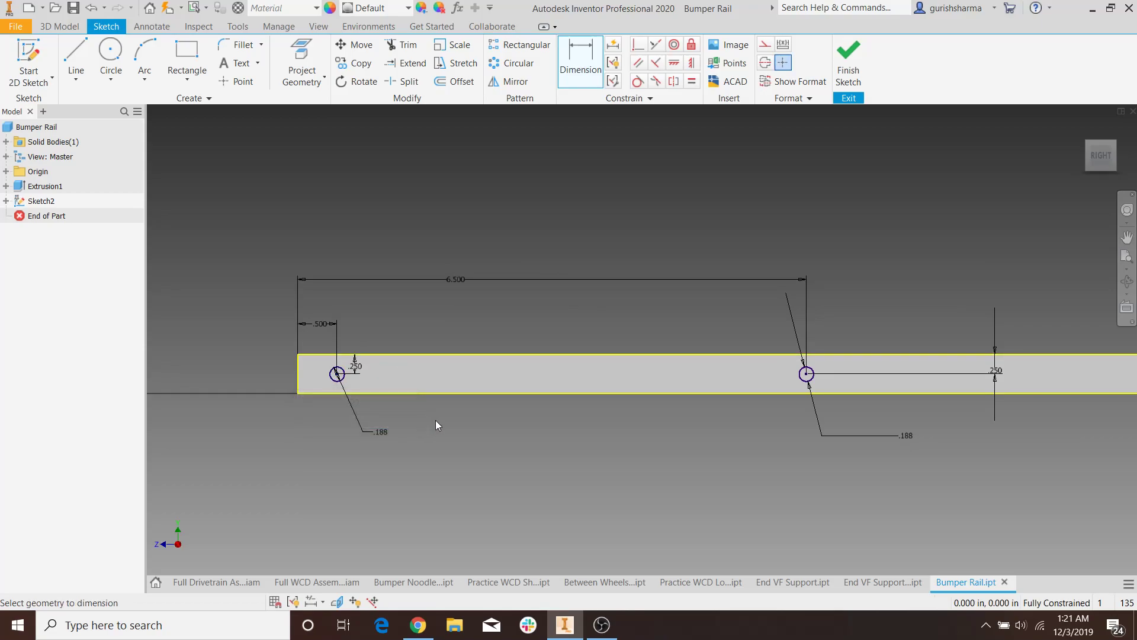
left_click(848, 59)
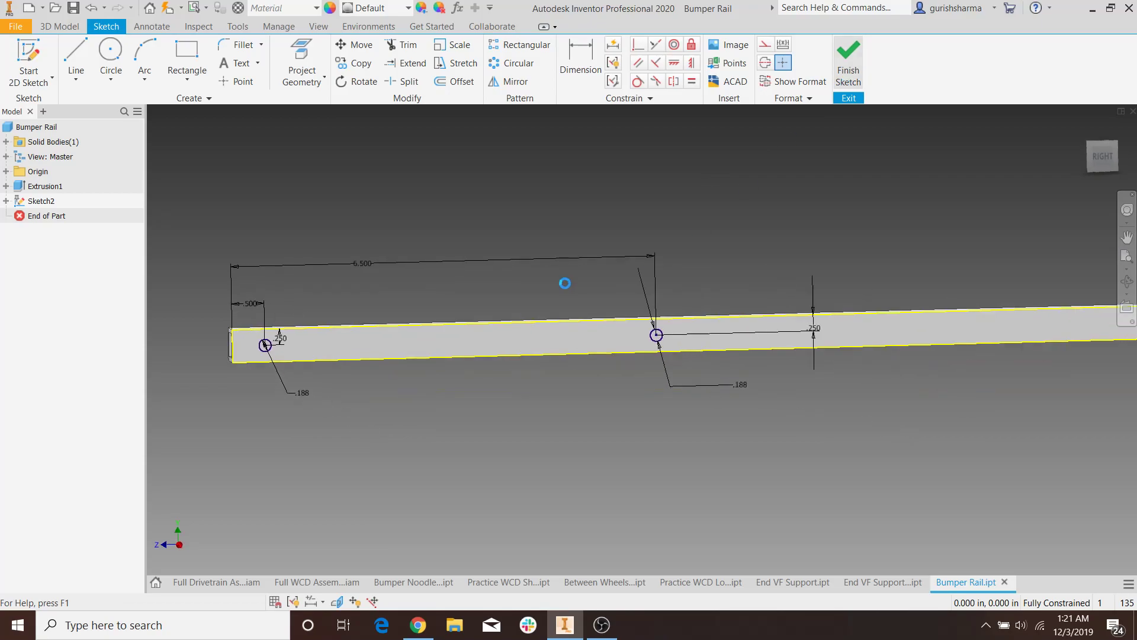
Extrude all four circle profiles as a cut 1 in deep in the flipped direction, through the bumper rail
key("e")
scroll(335, 428, "up", 8)
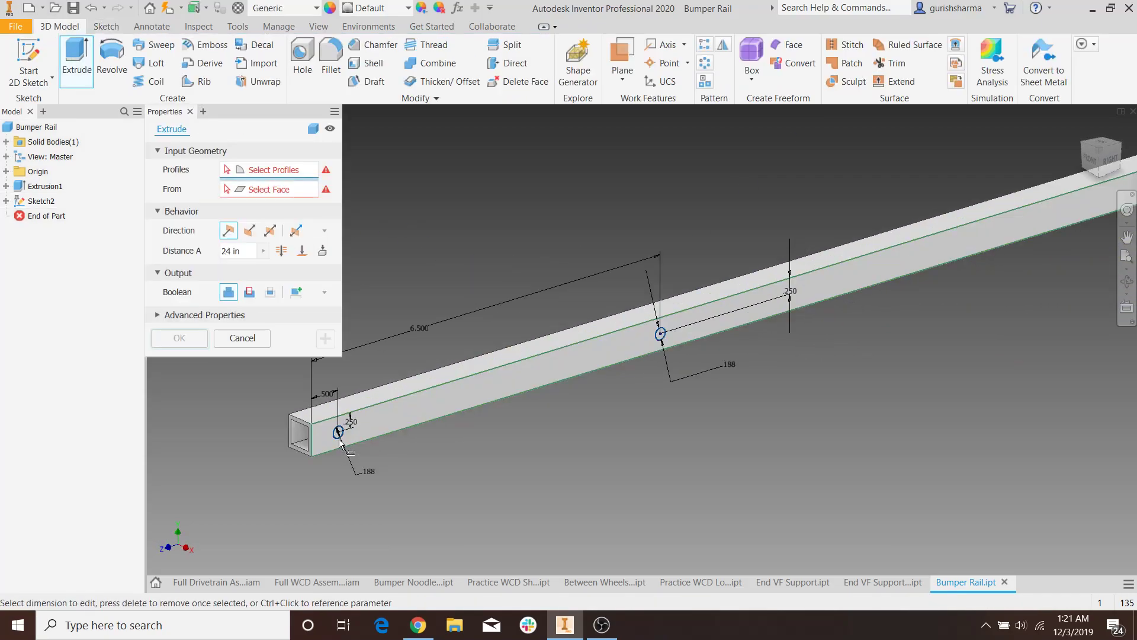
left_click(343, 423)
scroll(656, 322, "down", 5)
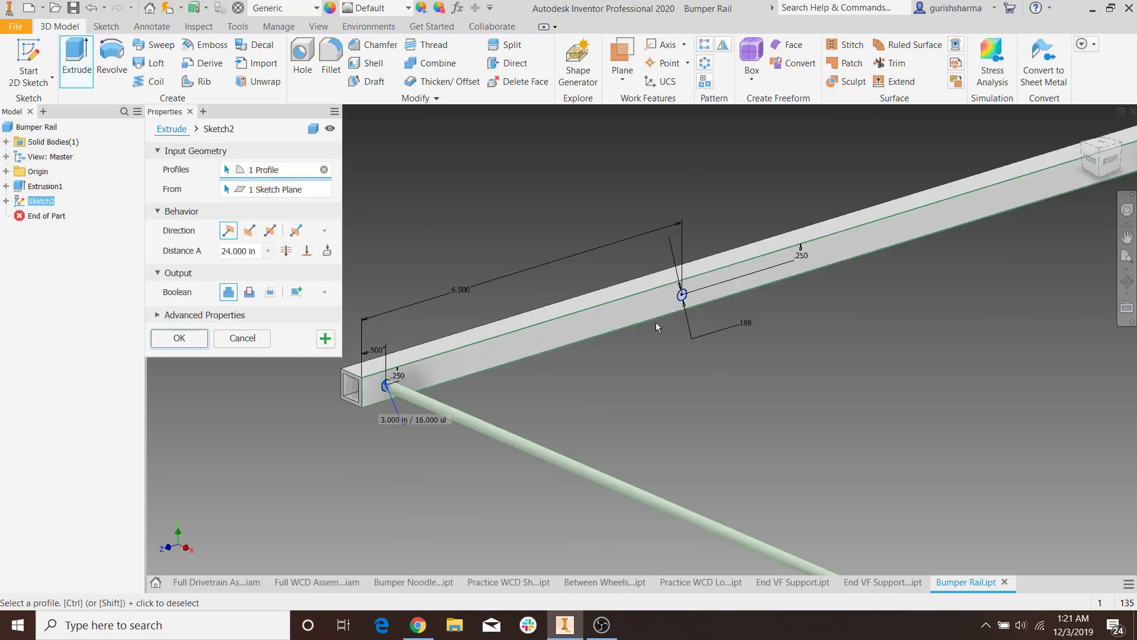
scroll(701, 278, "up", 10)
left_click(700, 278)
scroll(838, 247, "down", 5)
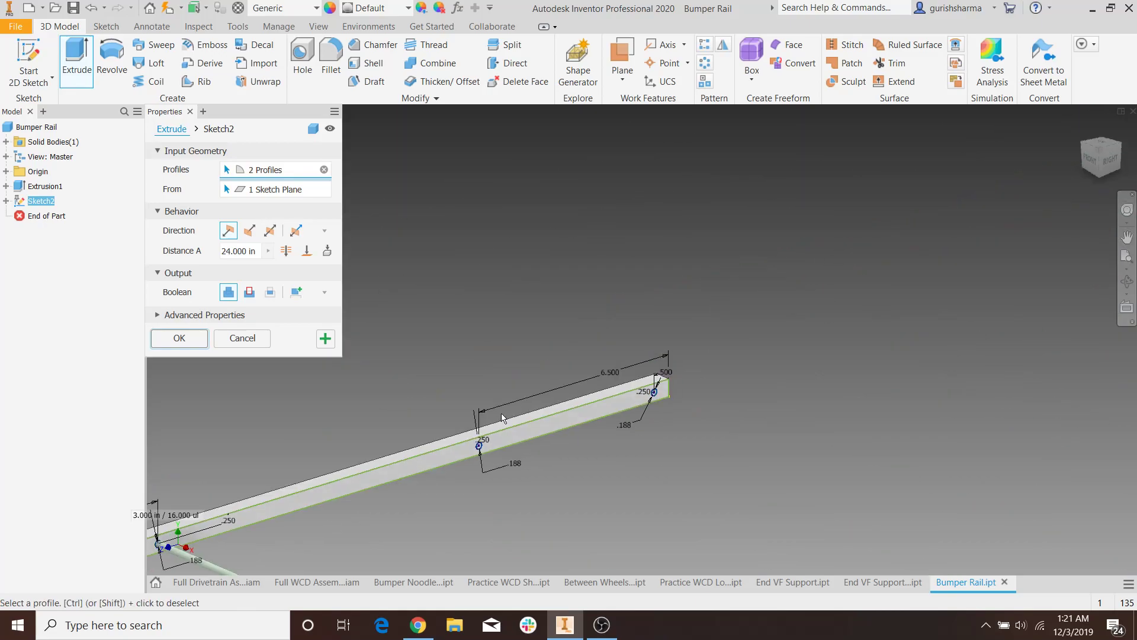
scroll(492, 450, "up", 6)
scroll(492, 450, "up", 2)
left_click(395, 400)
scroll(403, 397, "down", 5)
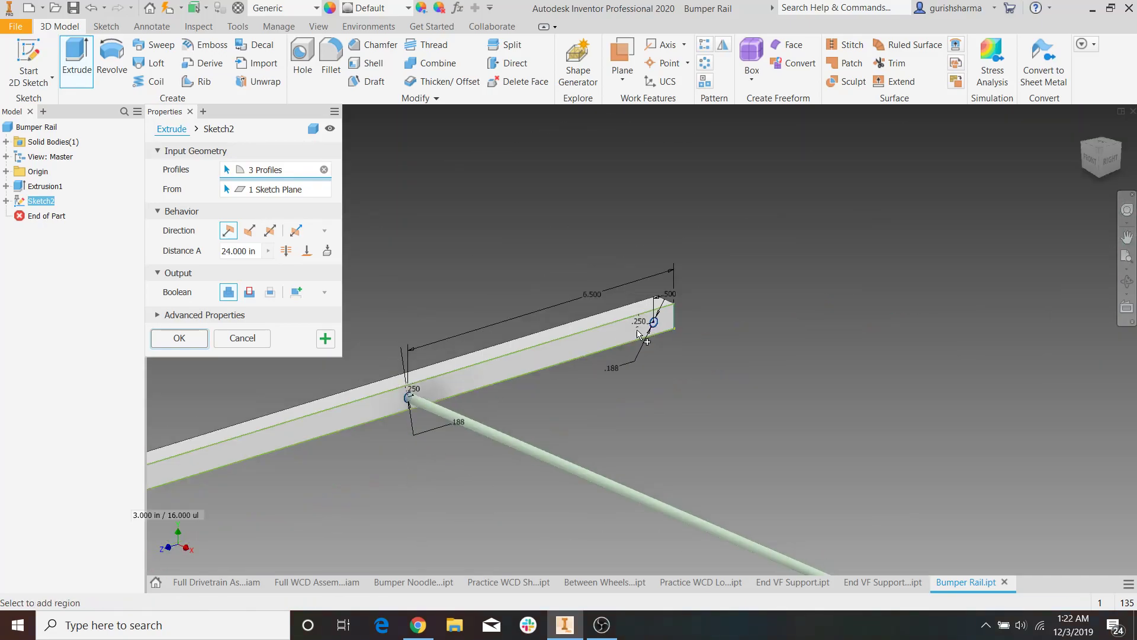
scroll(632, 334, "up", 6)
left_click(687, 336)
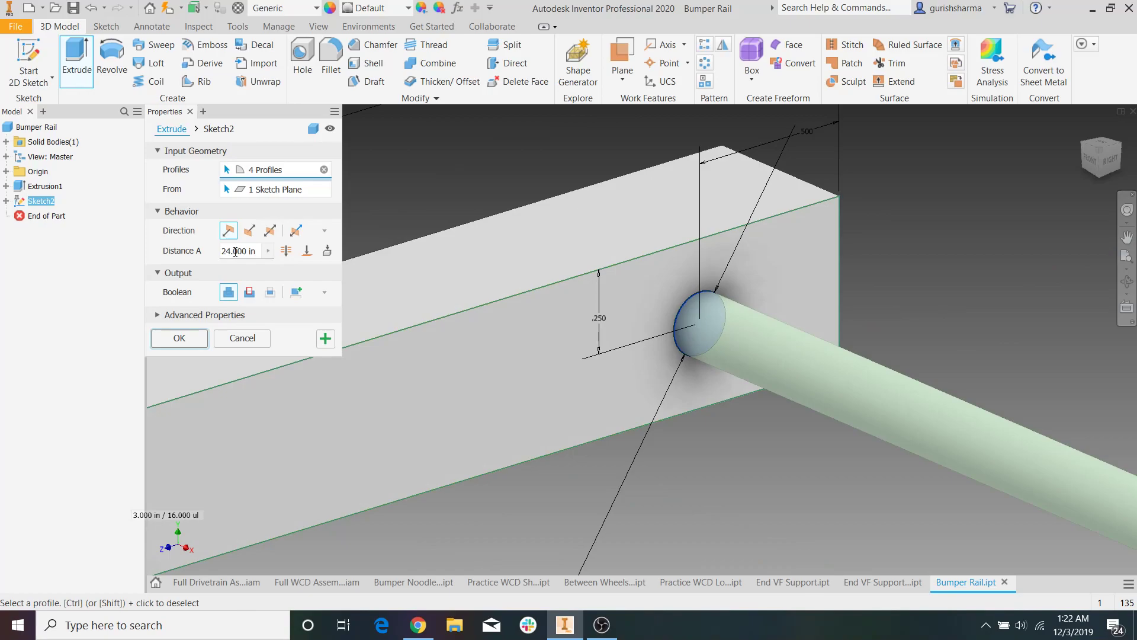
left_click(249, 231)
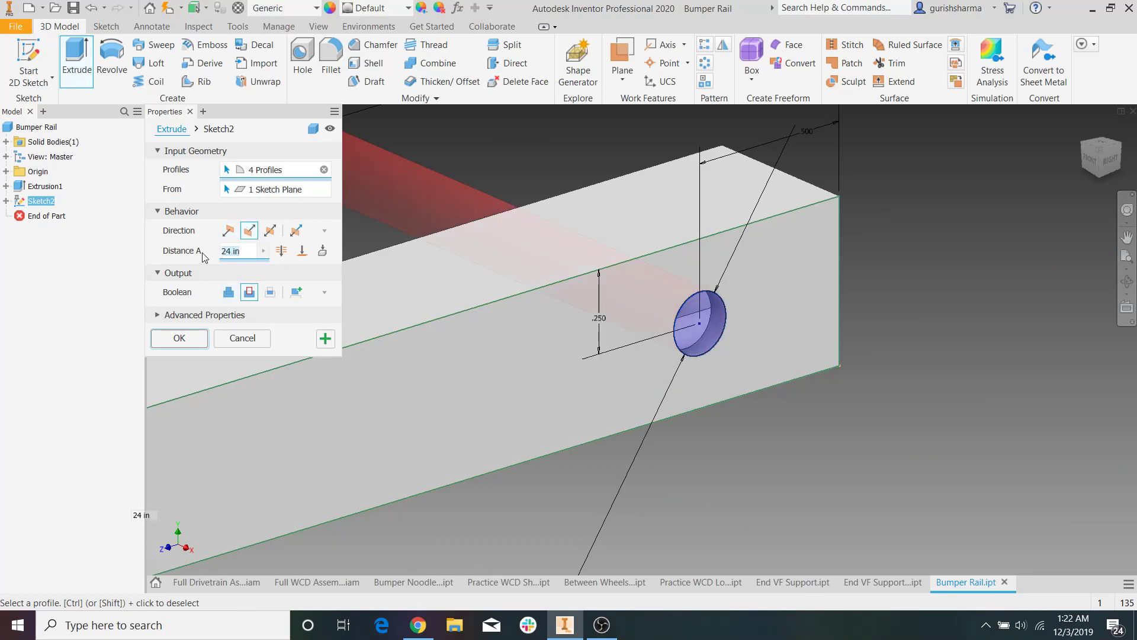
type("1")
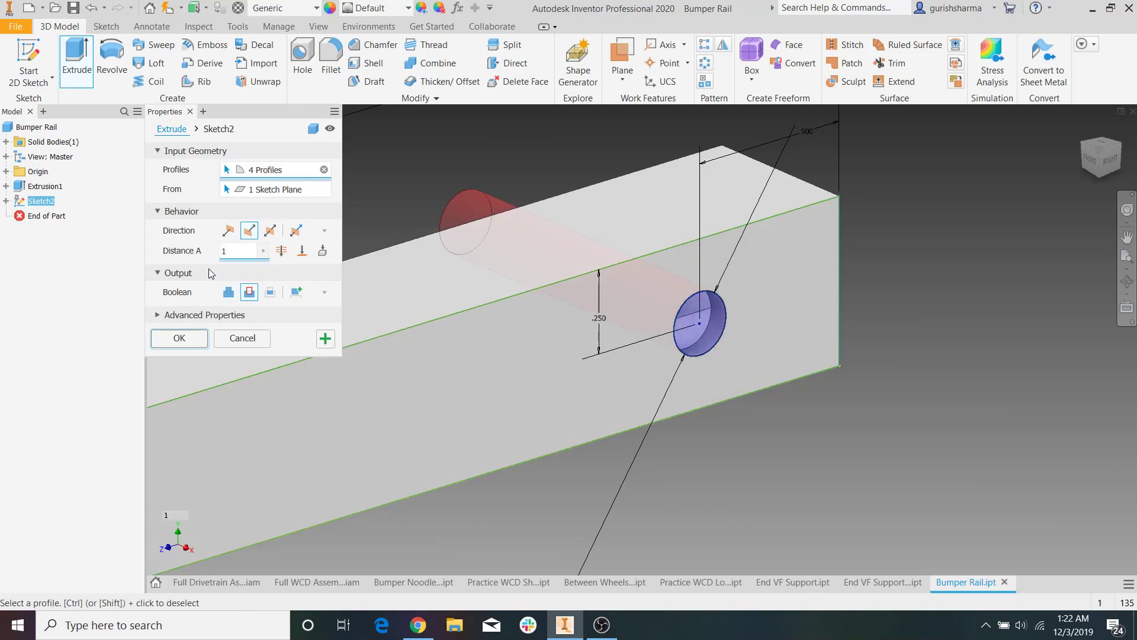
left_click(179, 338)
scroll(583, 430, "down", 10)
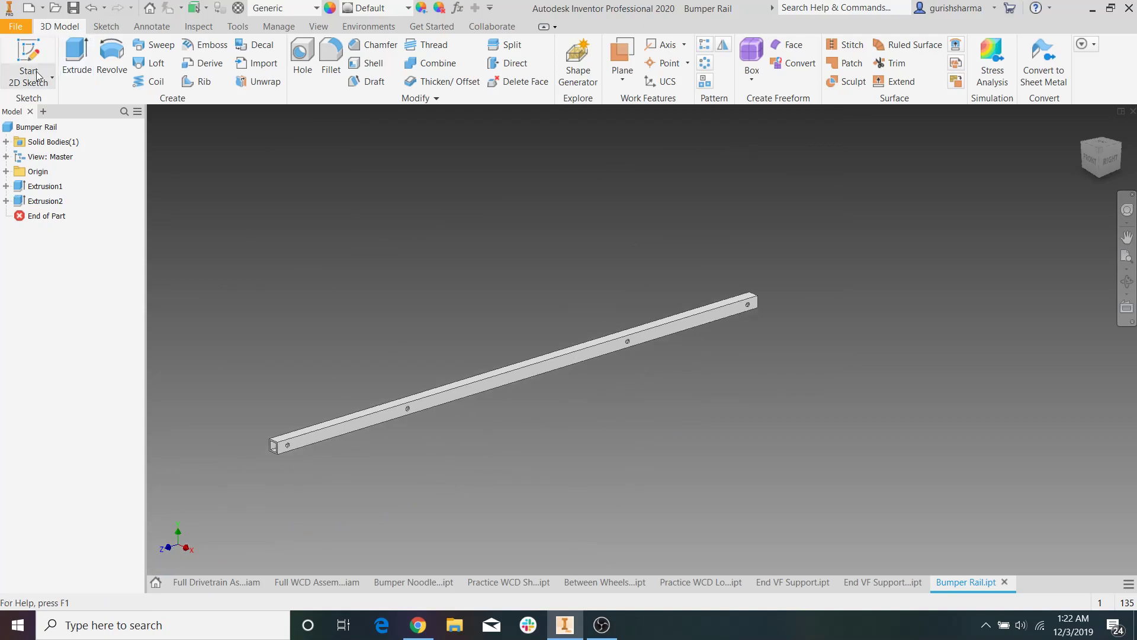
Return to the Full WCD Assembly and examine how the rail's holes line up with the uprights
left_click(324, 581)
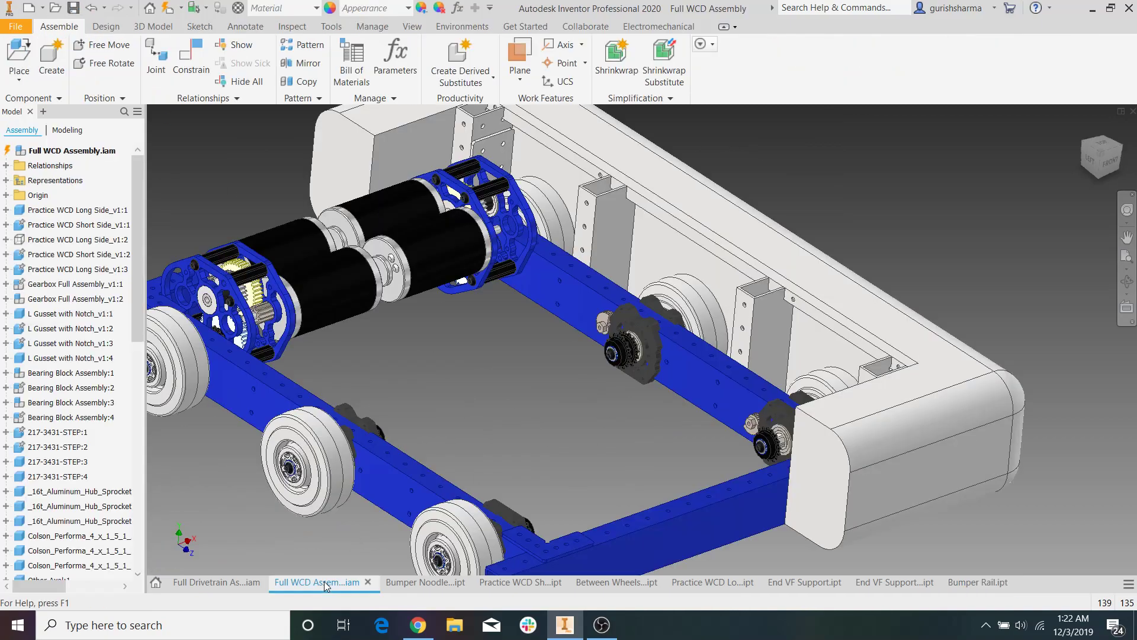
middle_click_drag(687, 415, 685, 241, "shift")
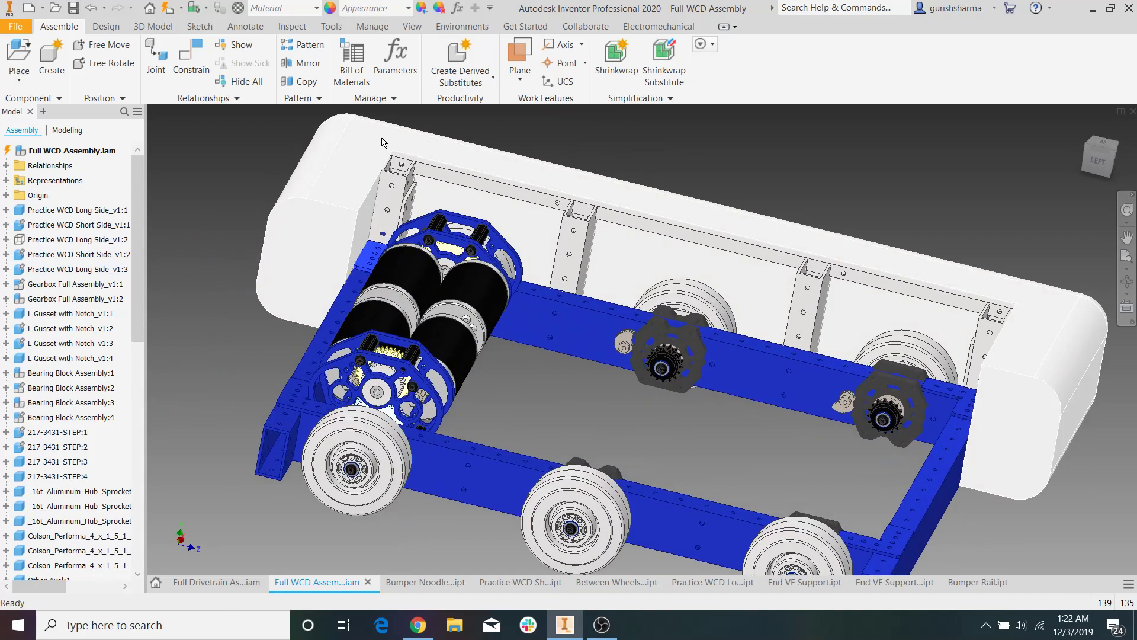
scroll(685, 242, "up", 5)
scroll(775, 256, "up", 3)
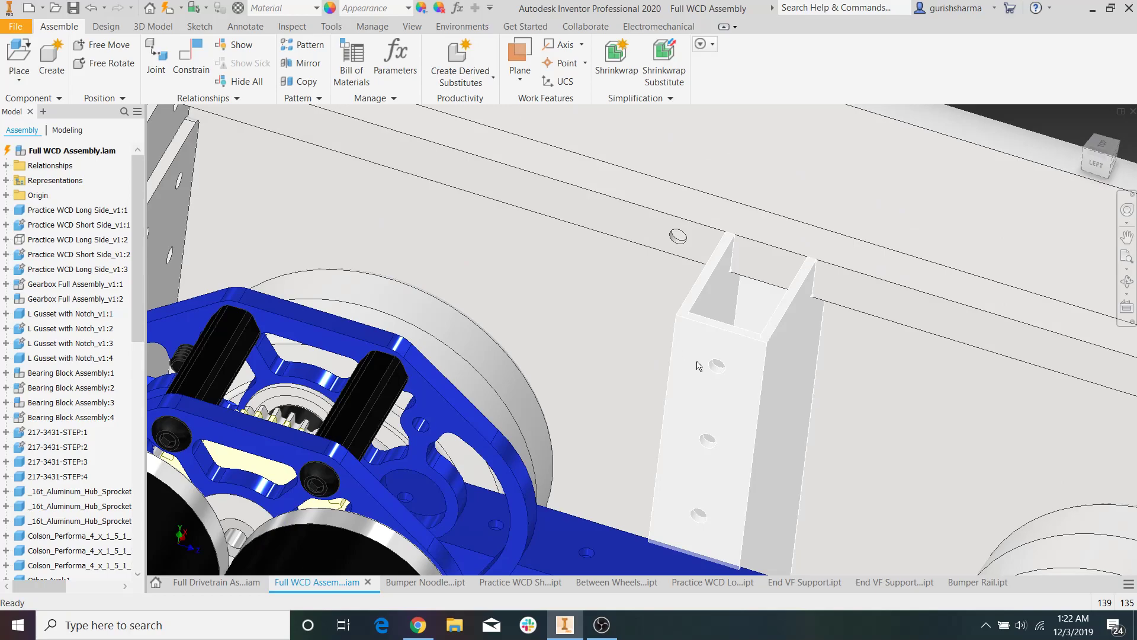
scroll(687, 362, "down", 5)
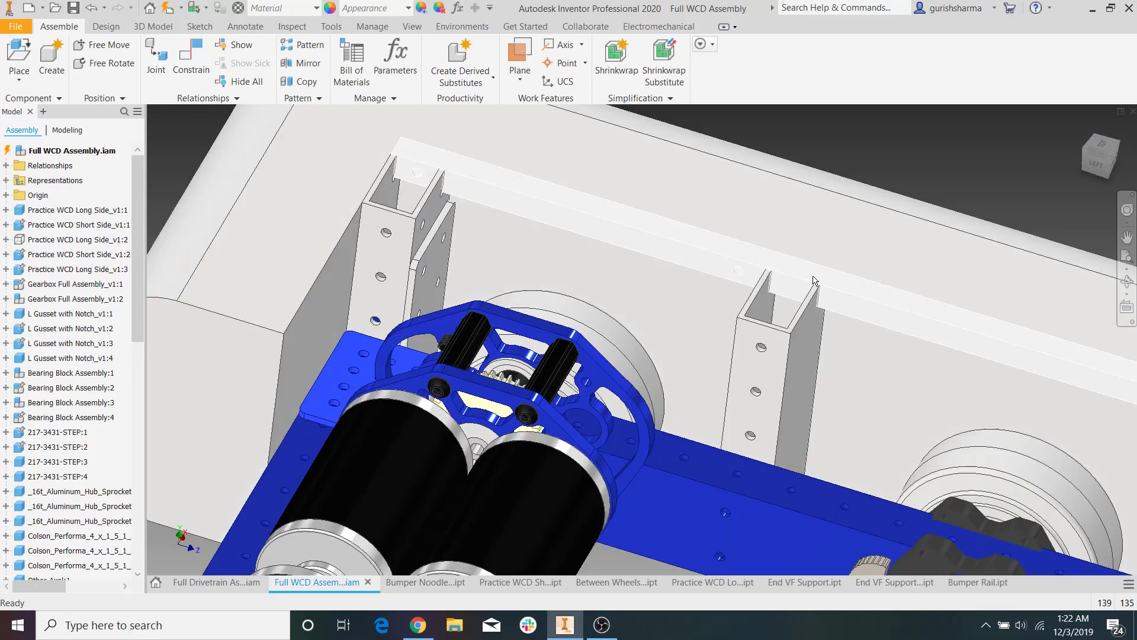
Edit the Bumper Rail hole sketch so both inner circles sit 7 in from their nearest rail ends, and finish it
left_click(960, 586)
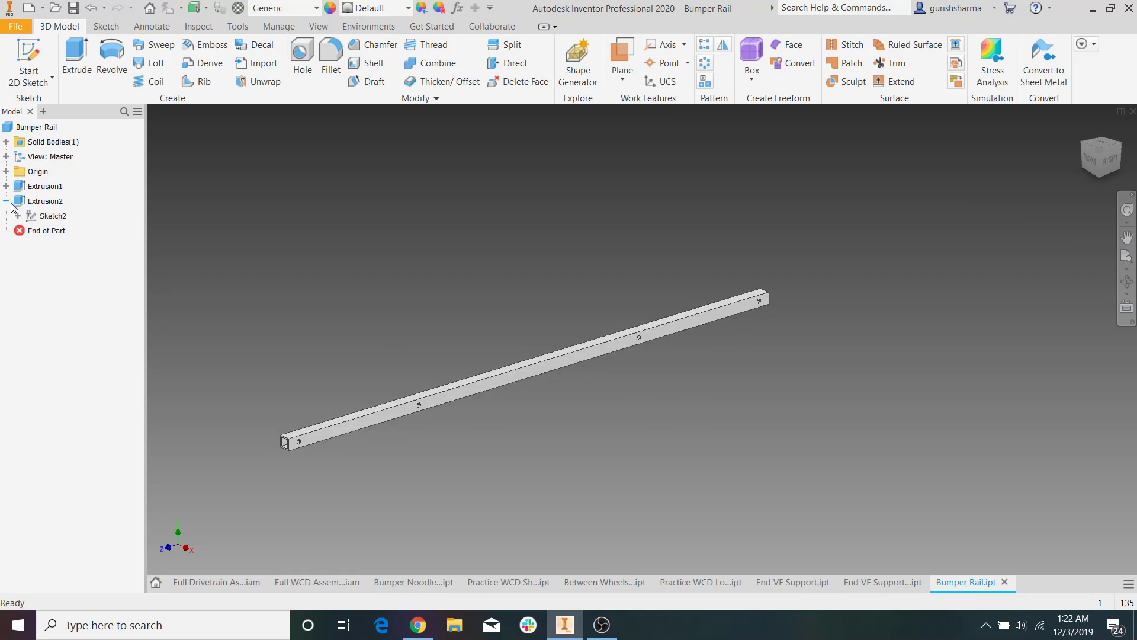
double_click(53, 217)
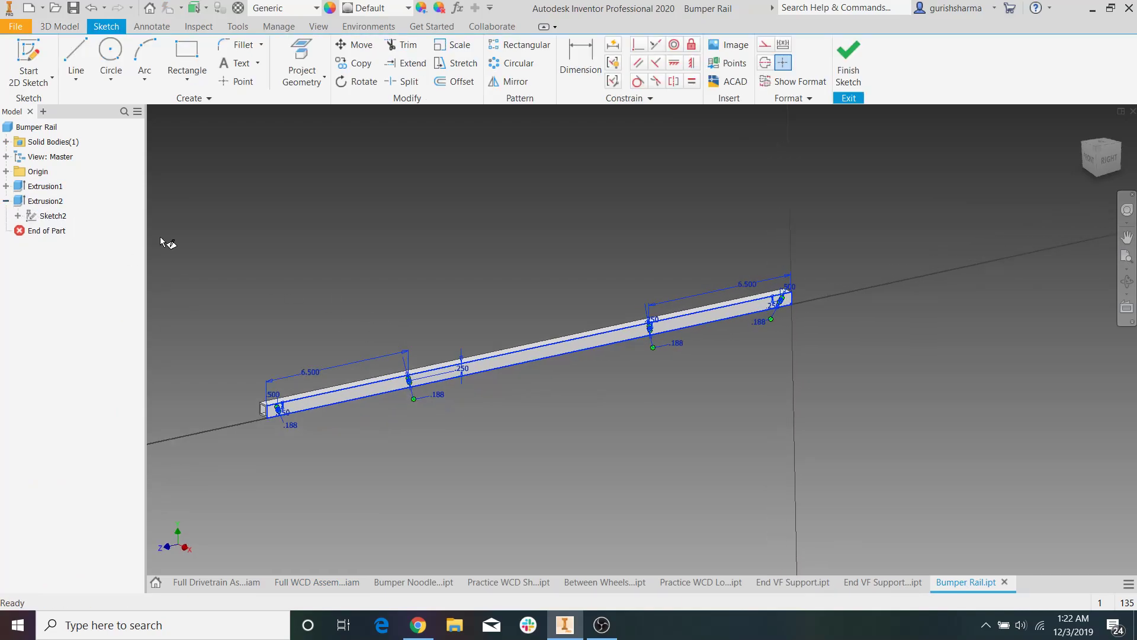
double_click(390, 321)
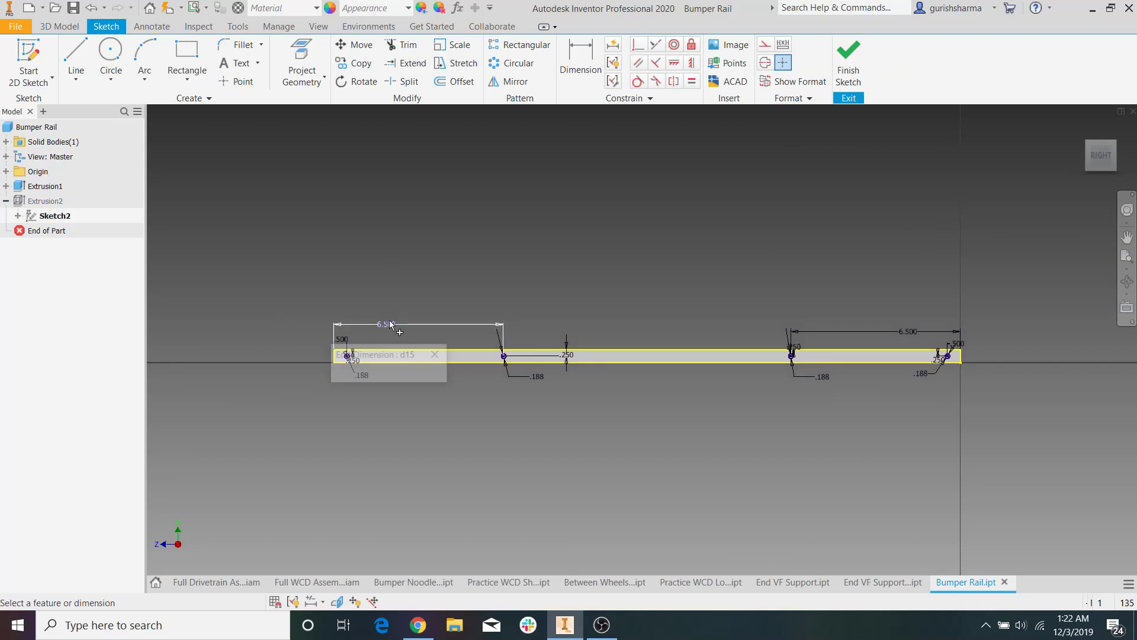
key("Return")
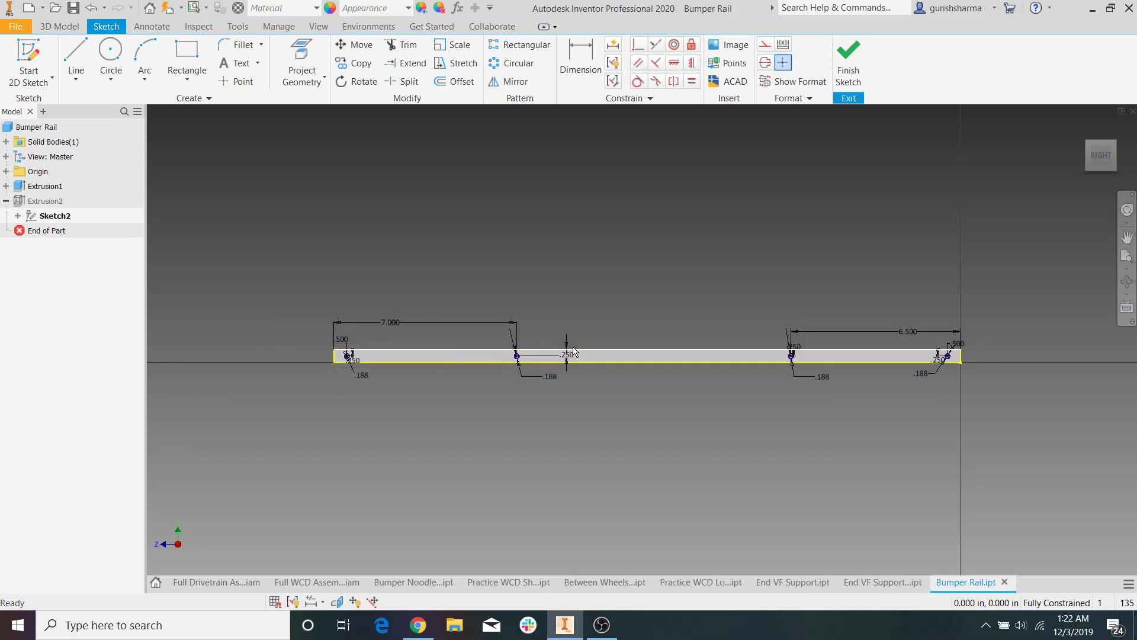
double_click(902, 327)
type("7")
key("Return")
left_click(846, 84)
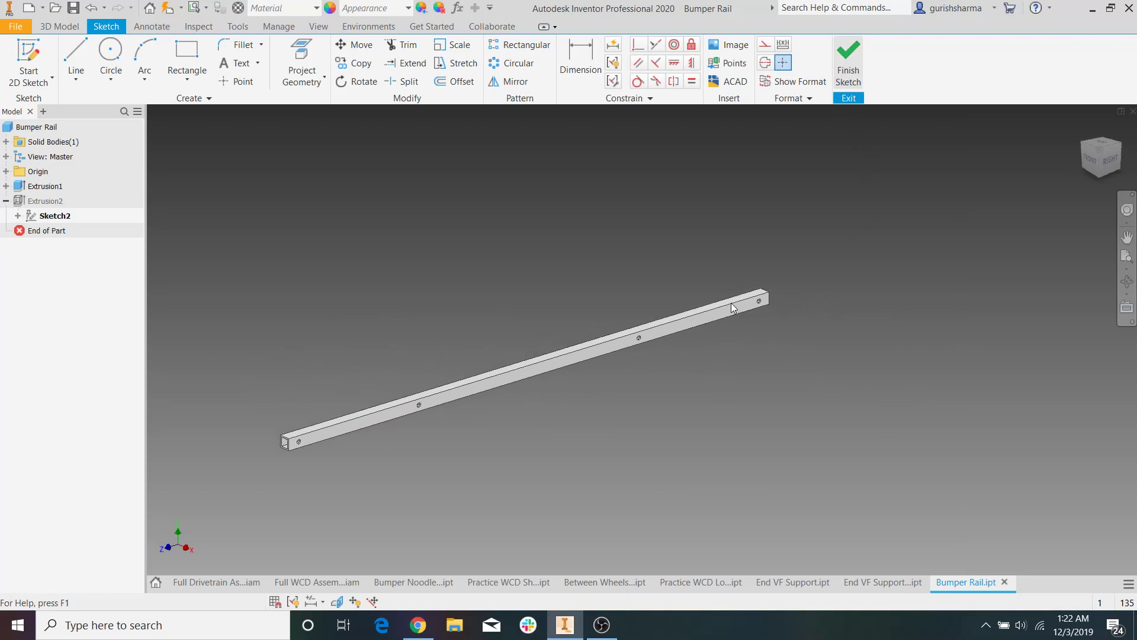
Switch to the Full WCD Assembly and check the inner rail holes against the two middle uprights
left_click(310, 578)
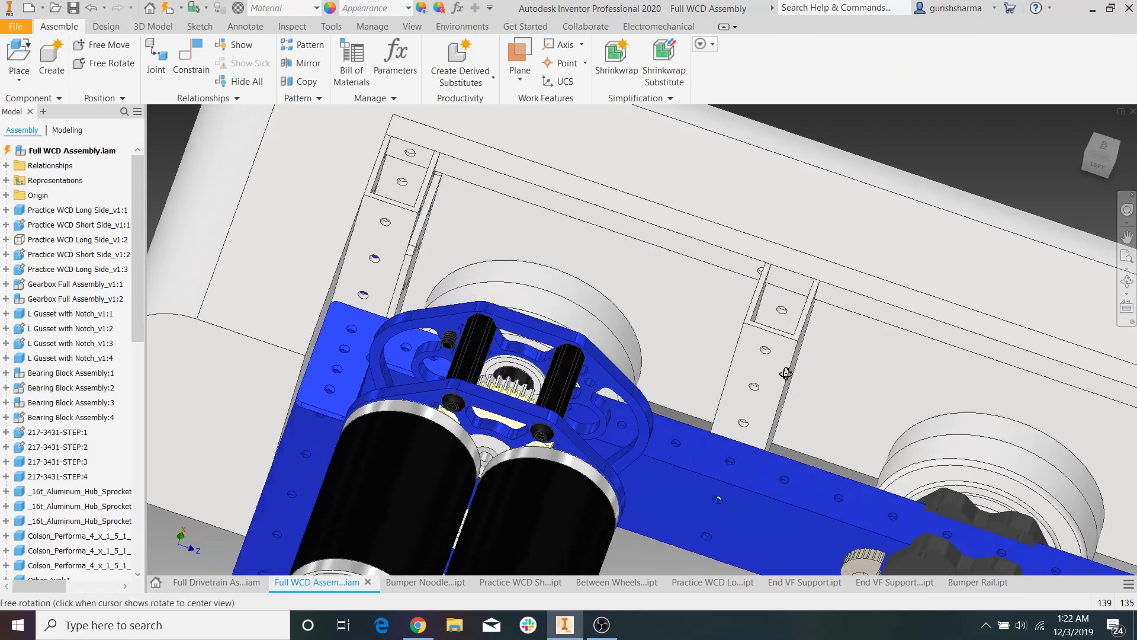
middle_click_drag(786, 373, 596, 292, "shift")
scroll(830, 335, "up", 2)
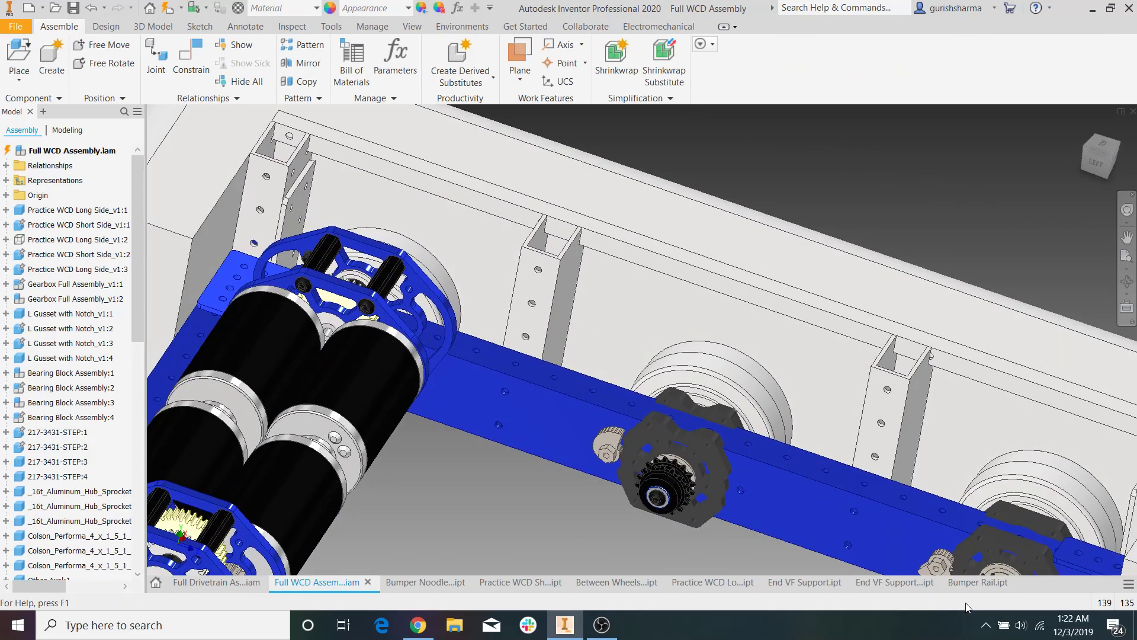
Edit the Bumper Rail hole sketch again, set both inner circles' distances from the rail ends to 7.5 in, and finish it
left_click(968, 583)
double_click(49, 216)
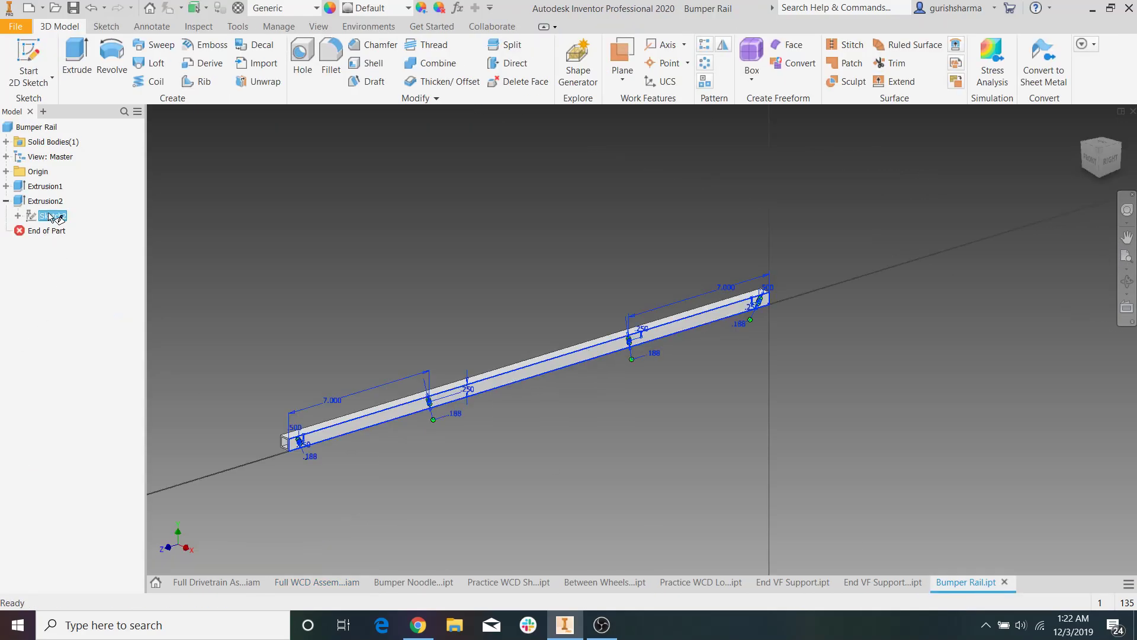
double_click(375, 331)
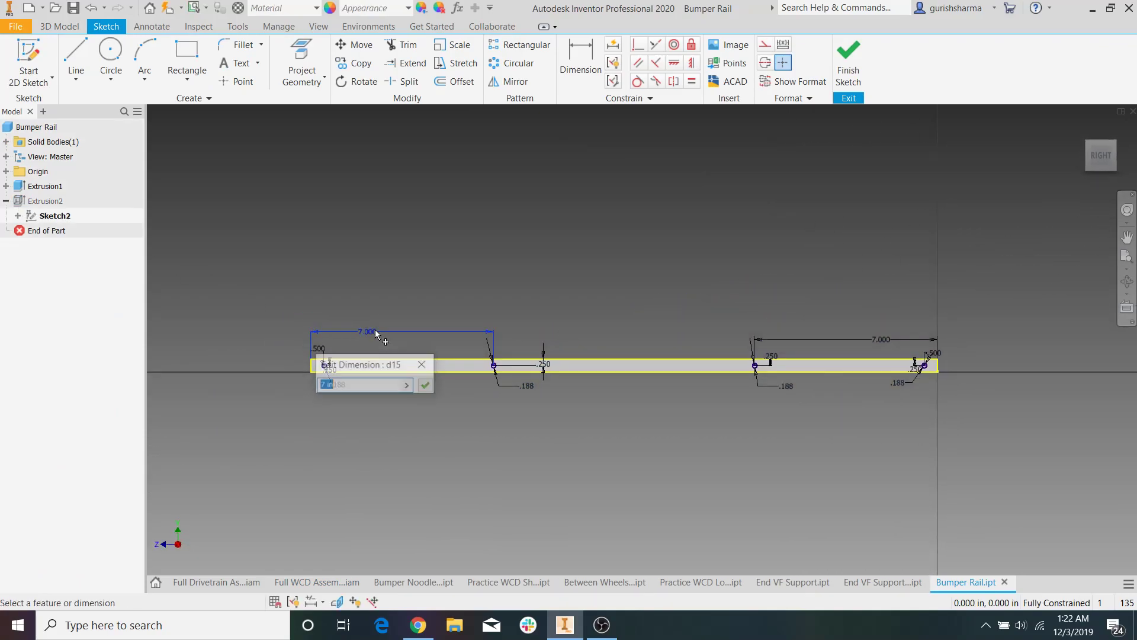
type("7.5")
key("Return")
double_click(890, 340)
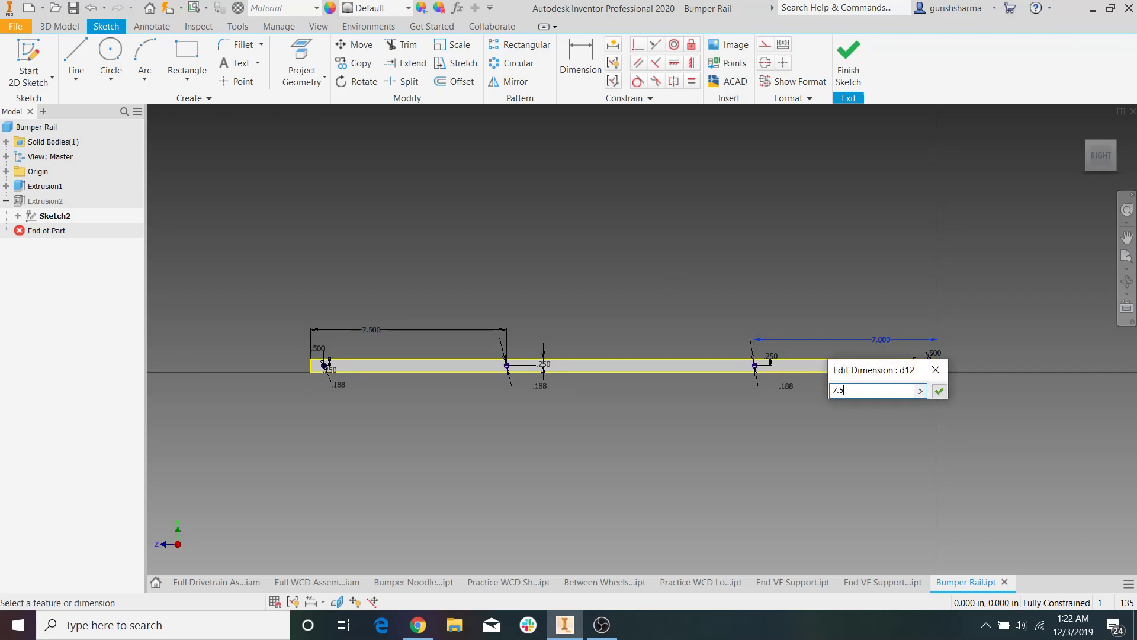
key("Return")
left_click(849, 65)
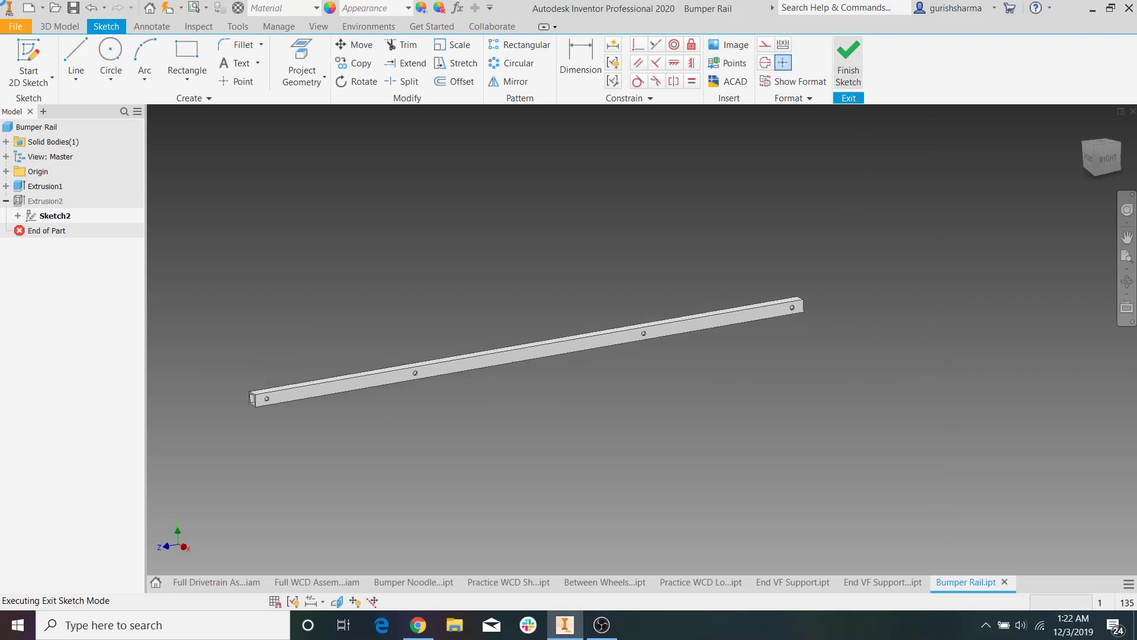
Go back to the Full WCD Assembly and inspect the inner rail hole at the upright beside the gearbox
left_click(330, 586)
scroll(578, 247, "up", 5)
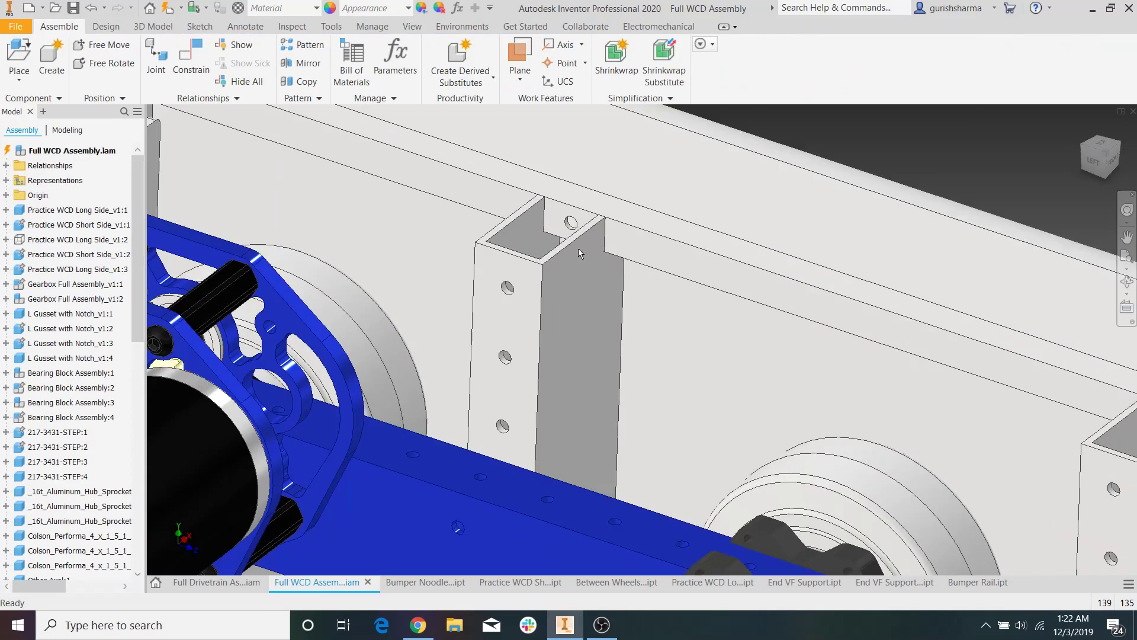
Review the inner rail hole at the upright, the whole bumper side, and the bumper rail selected in the Full WCD Assembly
scroll(578, 247, "up", 3)
scroll(491, 258, "down", 8)
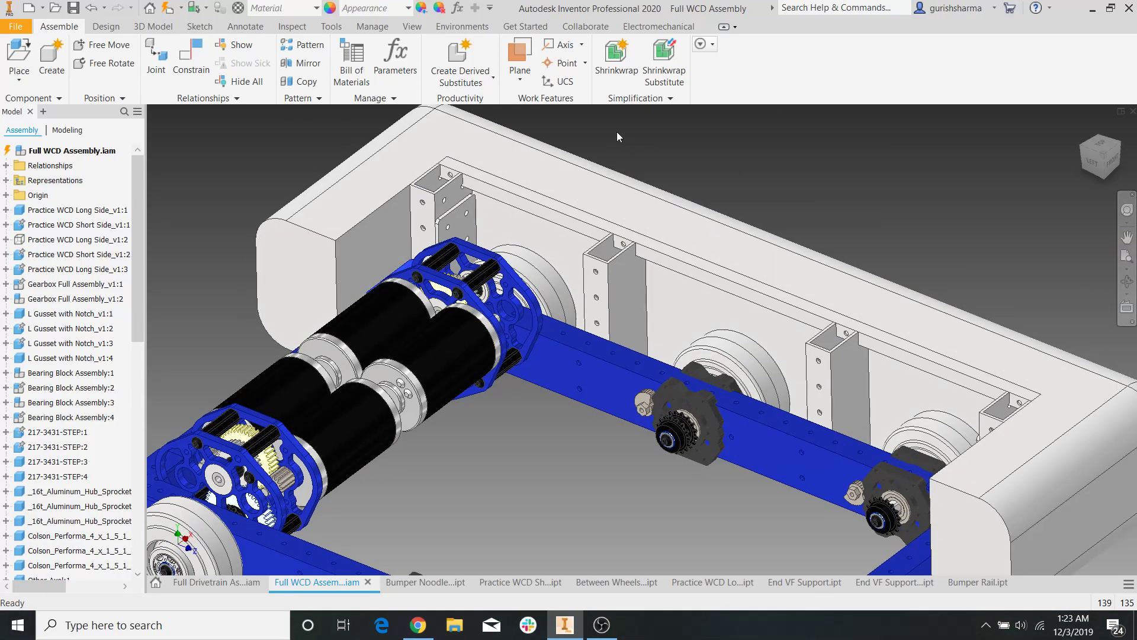
left_click(691, 218)
left_click(694, 266)
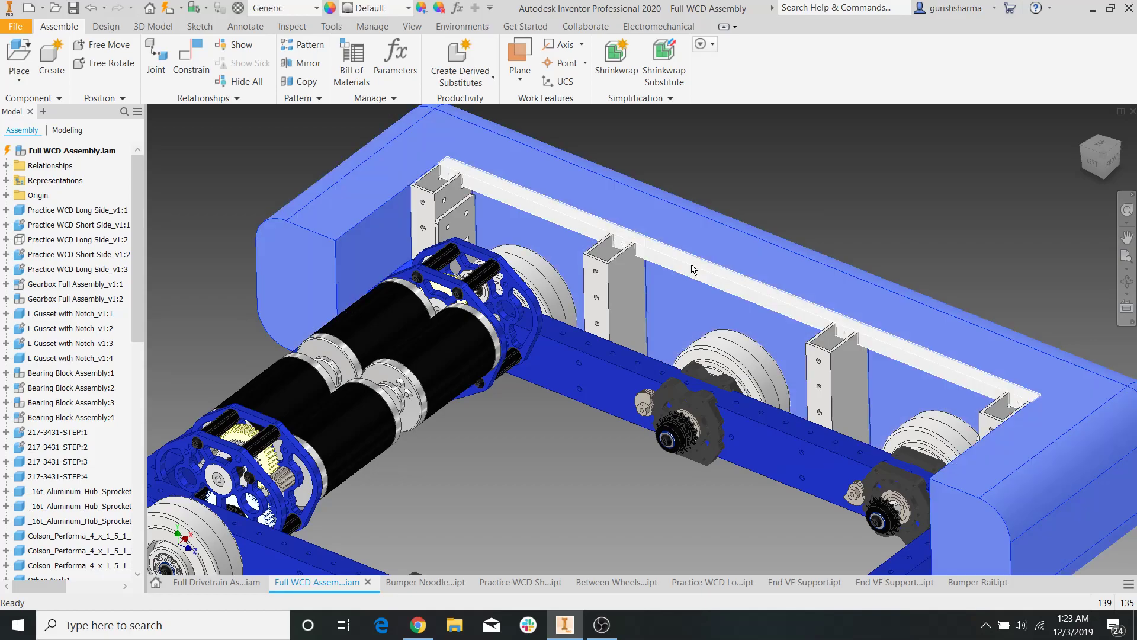
left_click(693, 270)
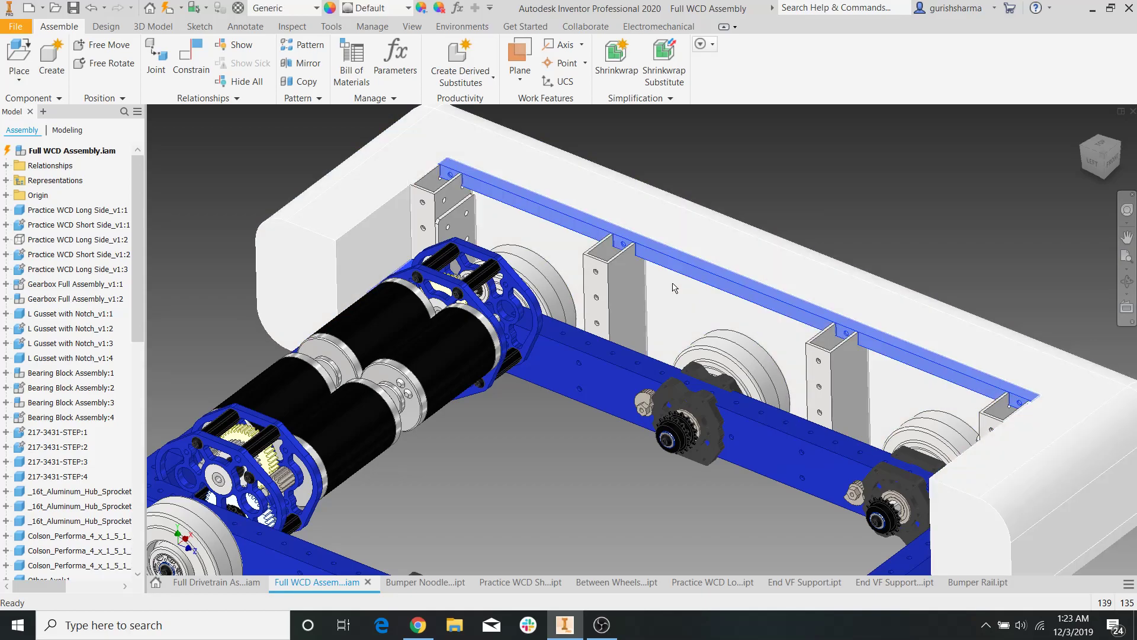
Switch to the Full Drivetrain Assembly and examine how the reference bumper rail's holes are placed beside the wheel-side supports
left_click(238, 583)
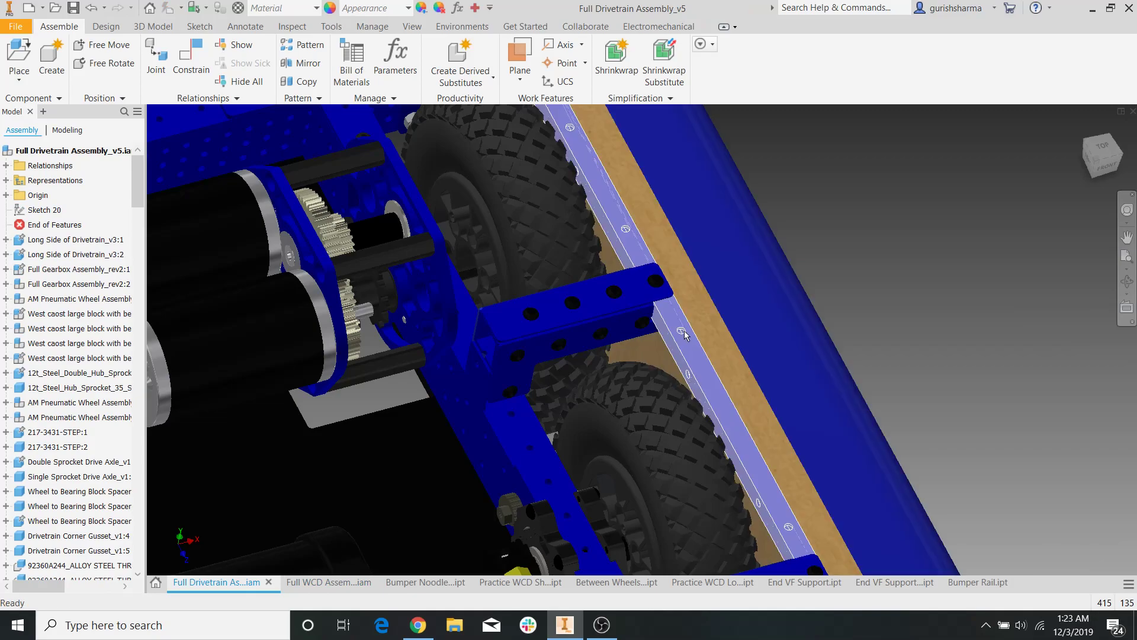
scroll(684, 335, "up", 5)
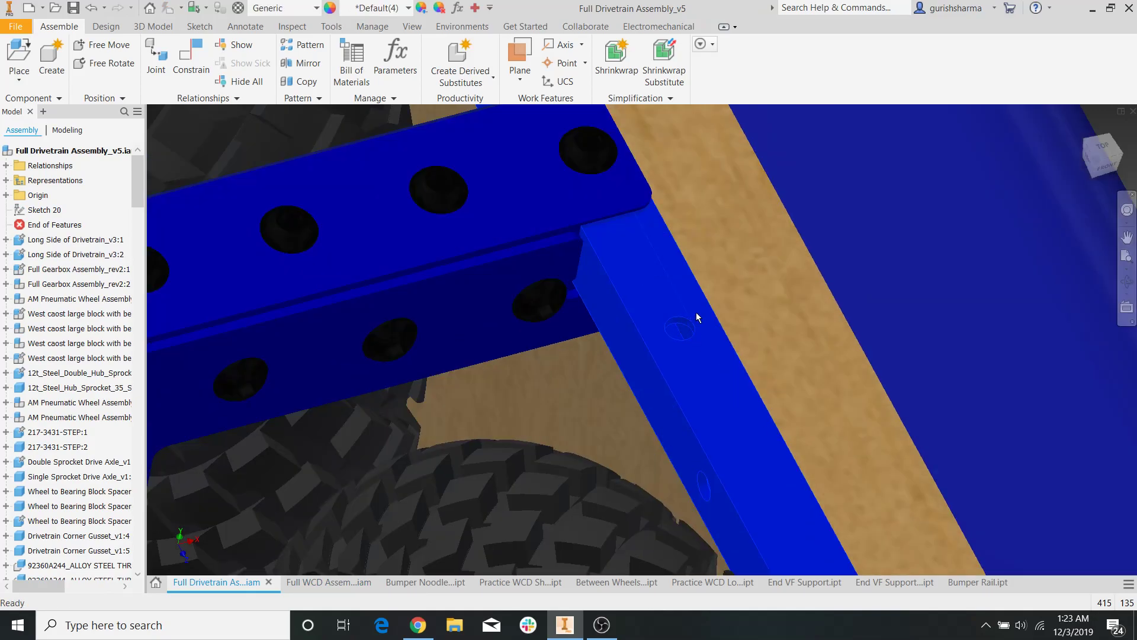
scroll(696, 312, "down", 4)
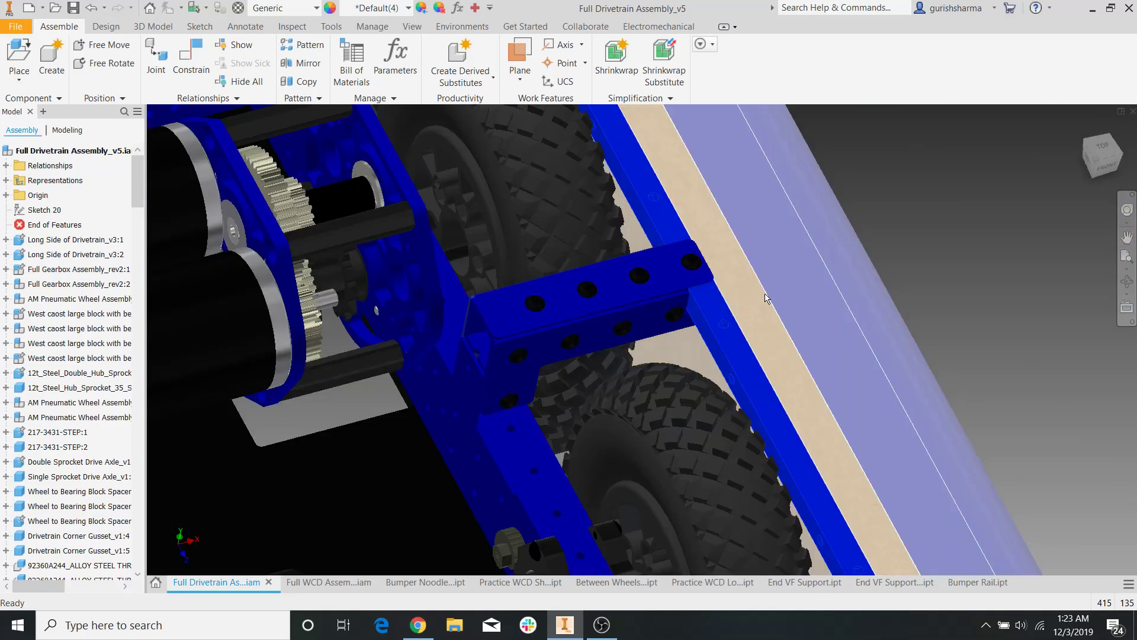
scroll(751, 305, "up", 5)
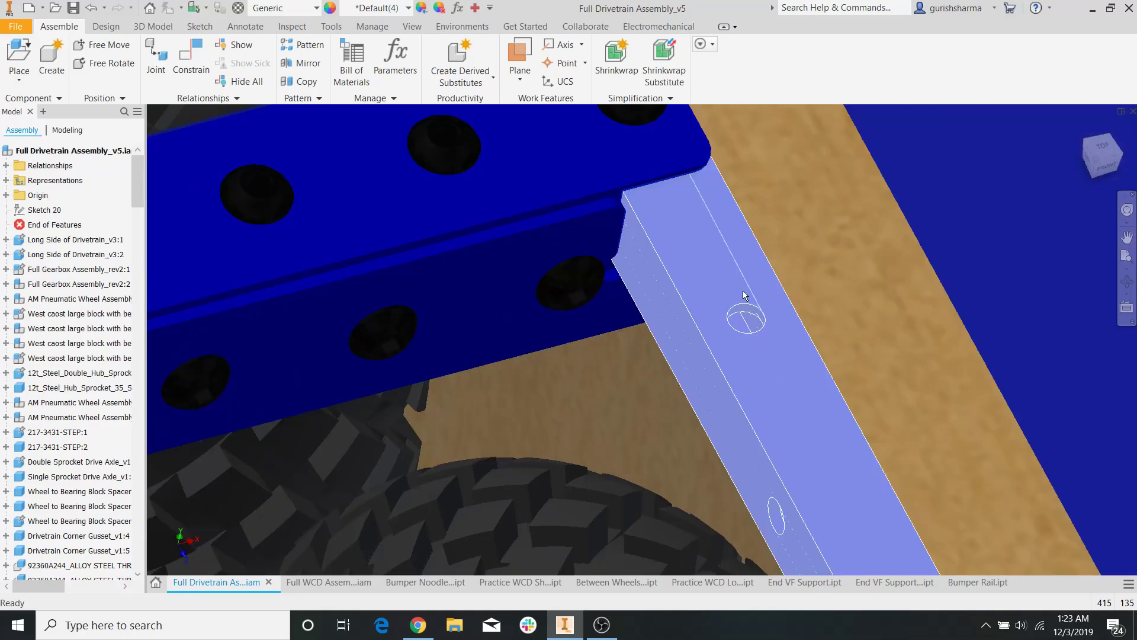
scroll(744, 295, "down", 5)
middle_click_drag(767, 355, 802, 348, "shift")
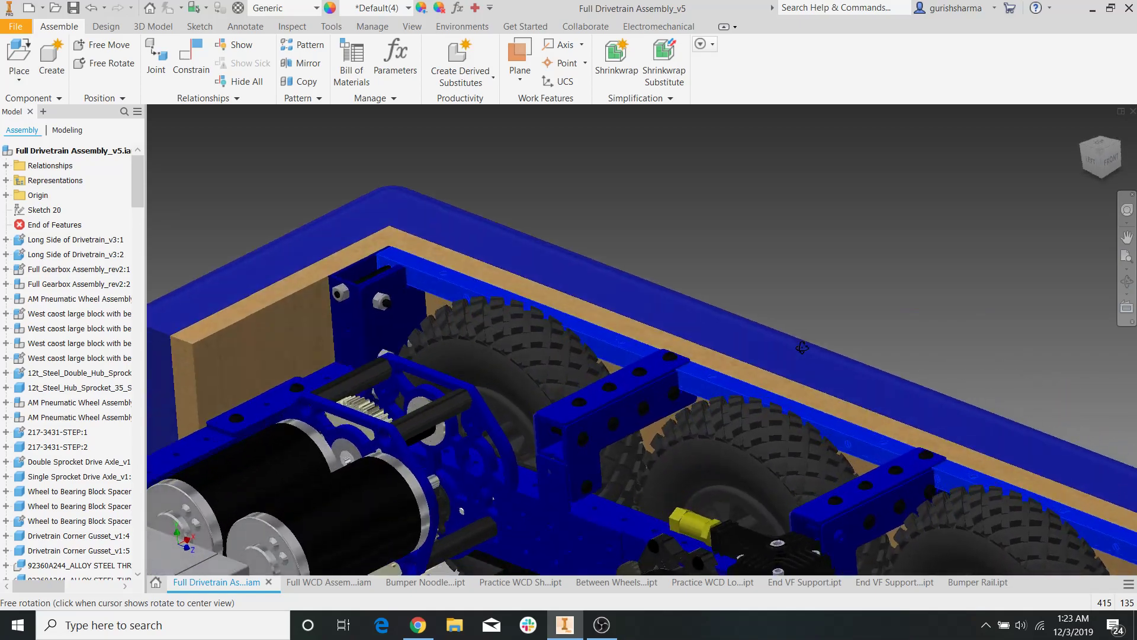
middle_click_drag(869, 386, 774, 300)
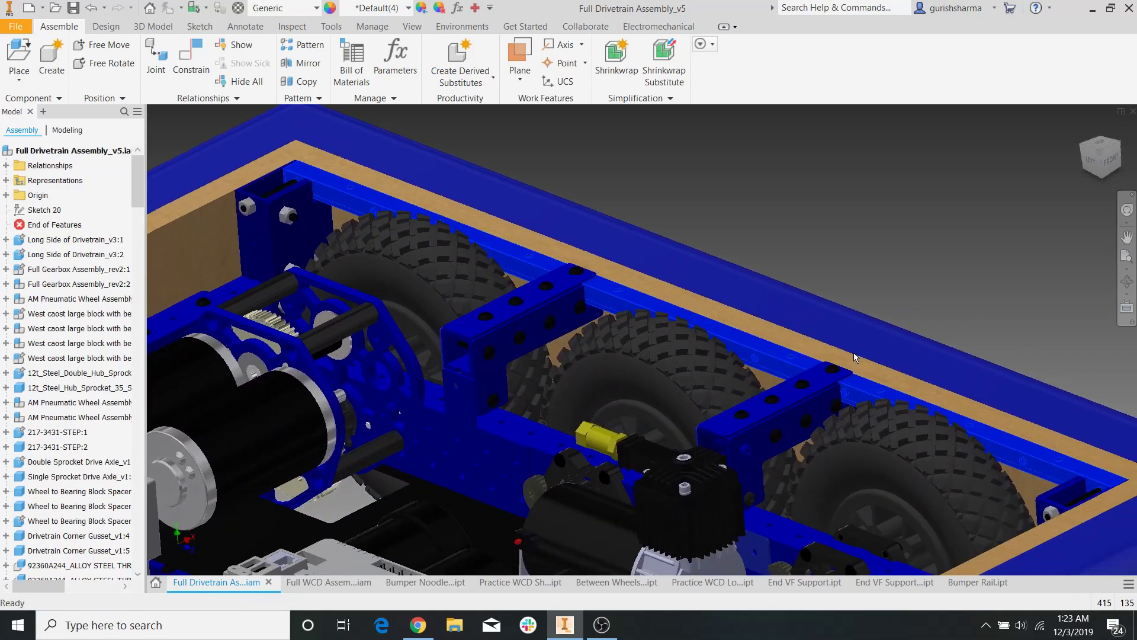